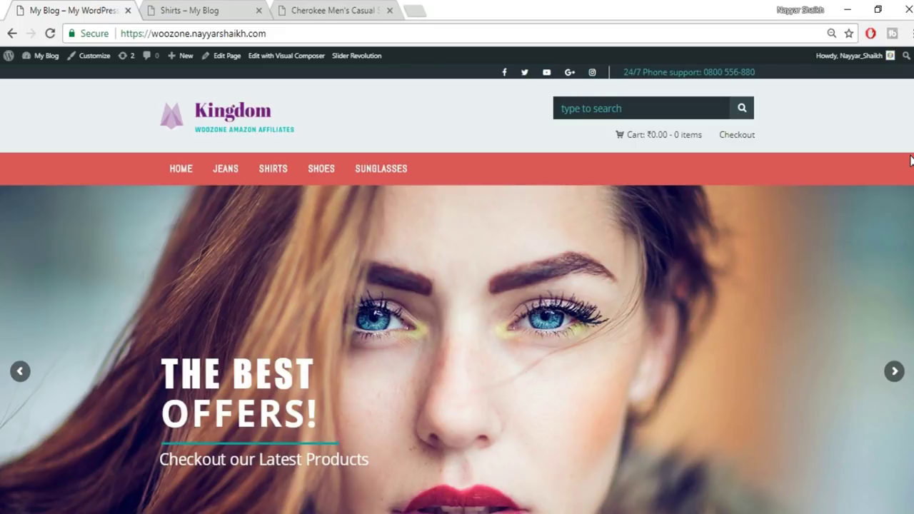
# Scroll down to the Featured Products row of four shirts, three marked on sale
pyautogui.scroll(-1, 457, 289)
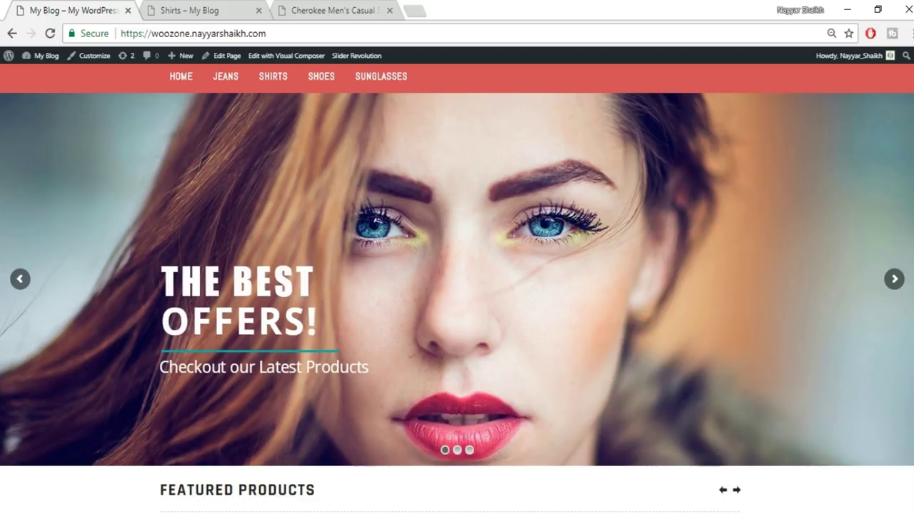
pyautogui.scroll(-6, 457, 286)
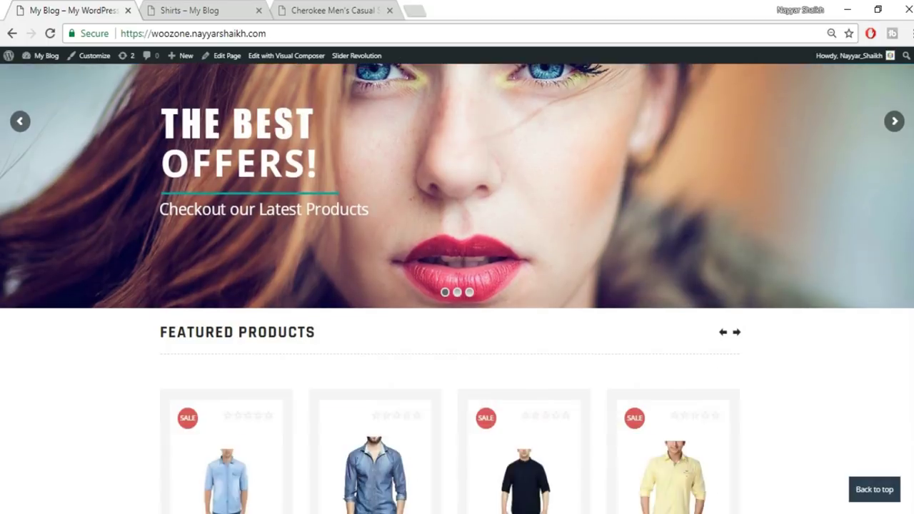
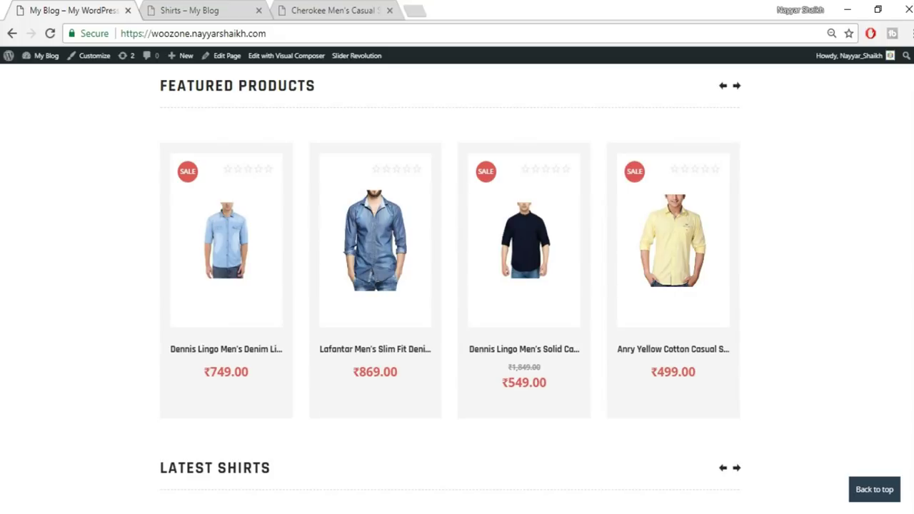
# Page through the homepage's Featured Products and Latest Shirts carousels, then jump back to the top
pyautogui.click(736, 86)
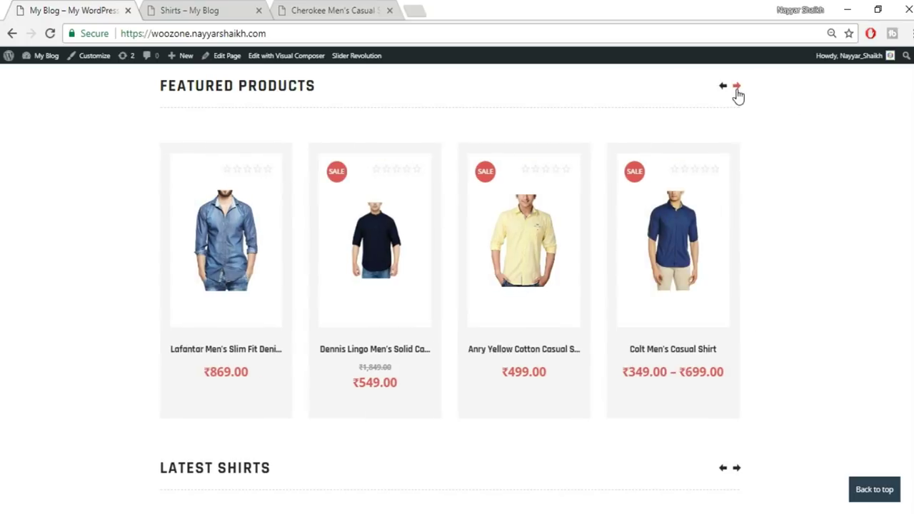
pyautogui.click(736, 87)
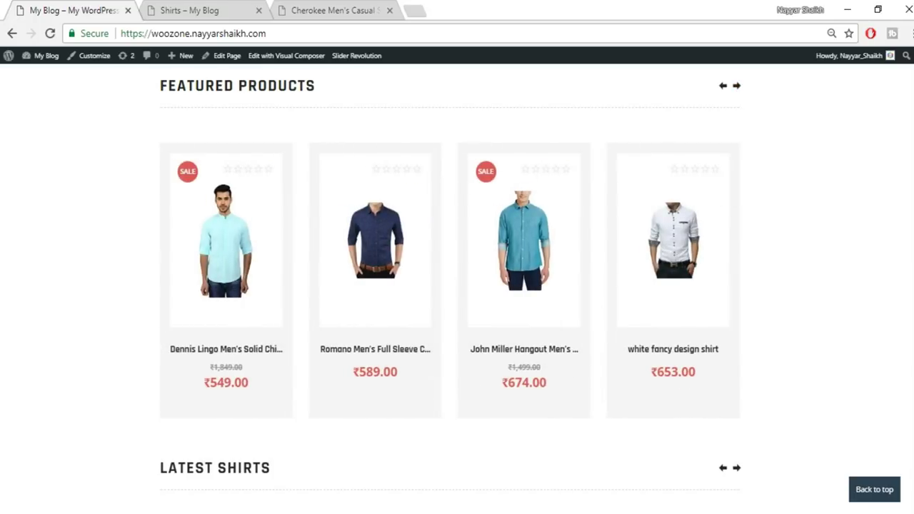
pyautogui.scroll(-5, 458, 285)
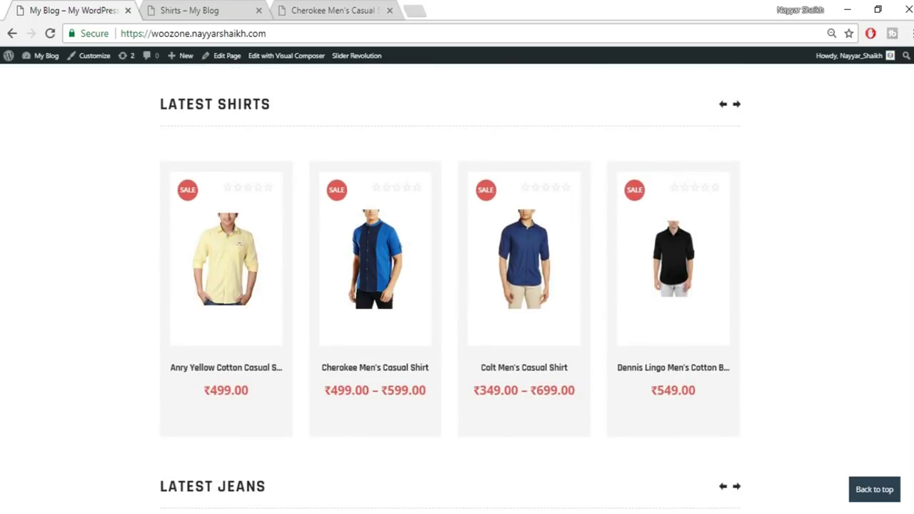
pyautogui.click(739, 108)
pyautogui.click(738, 108)
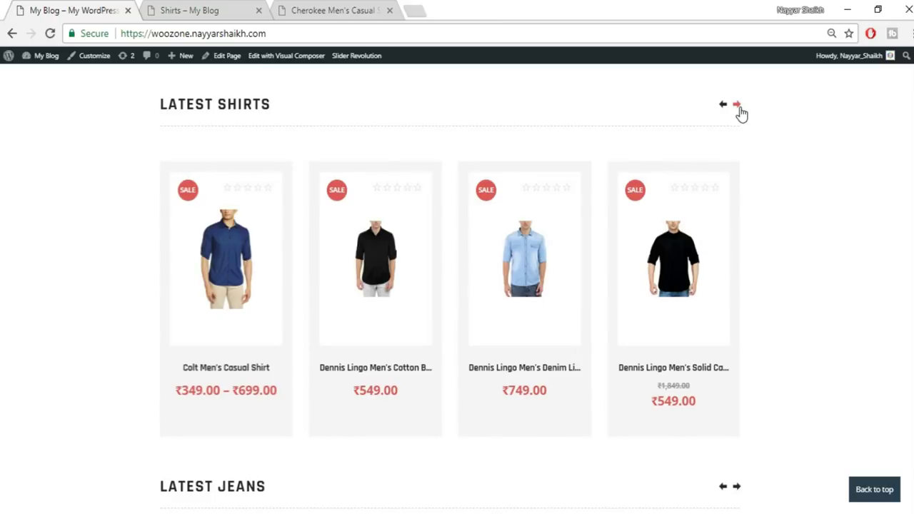
pyautogui.click(738, 107)
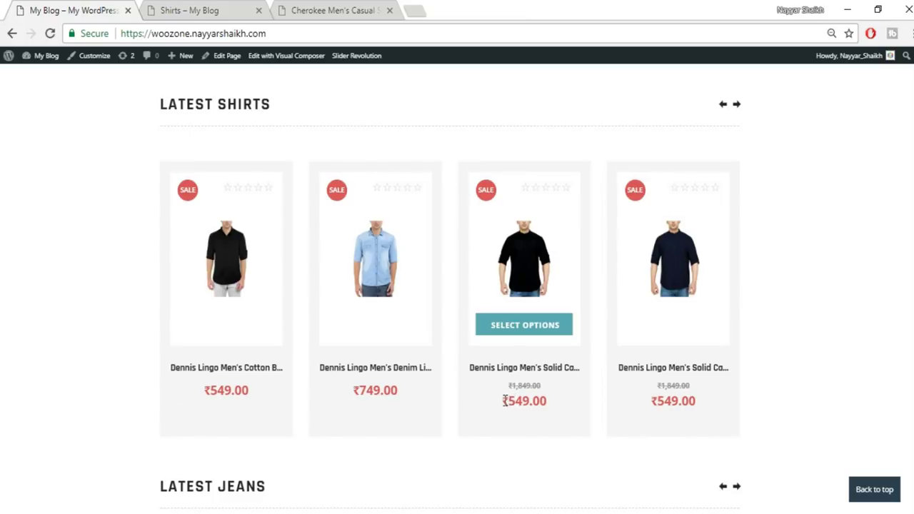
pyautogui.scroll(-3, 533, 386)
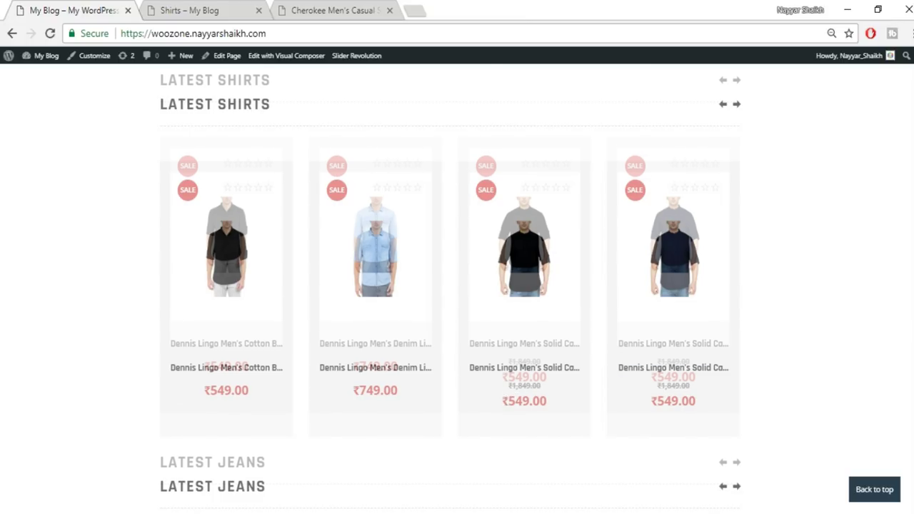
pyautogui.scroll(-7, 457, 286)
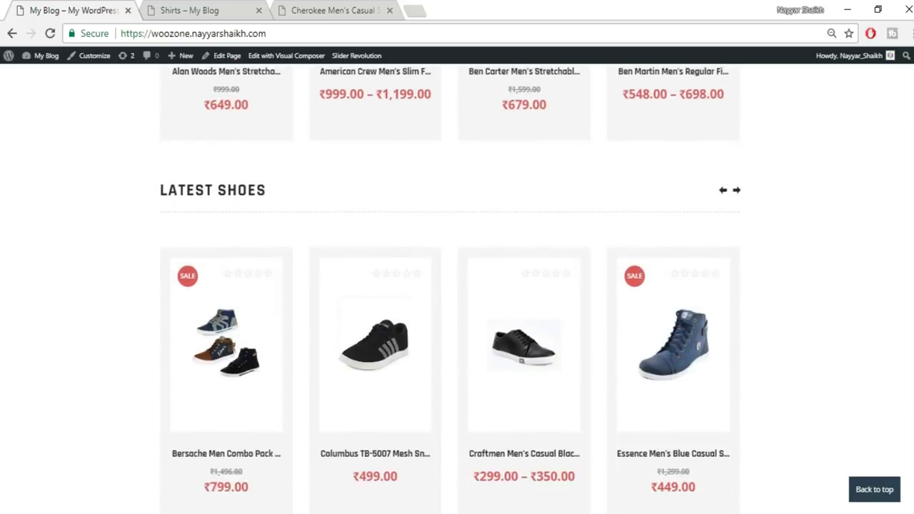
pyautogui.scroll(-5, 458, 285)
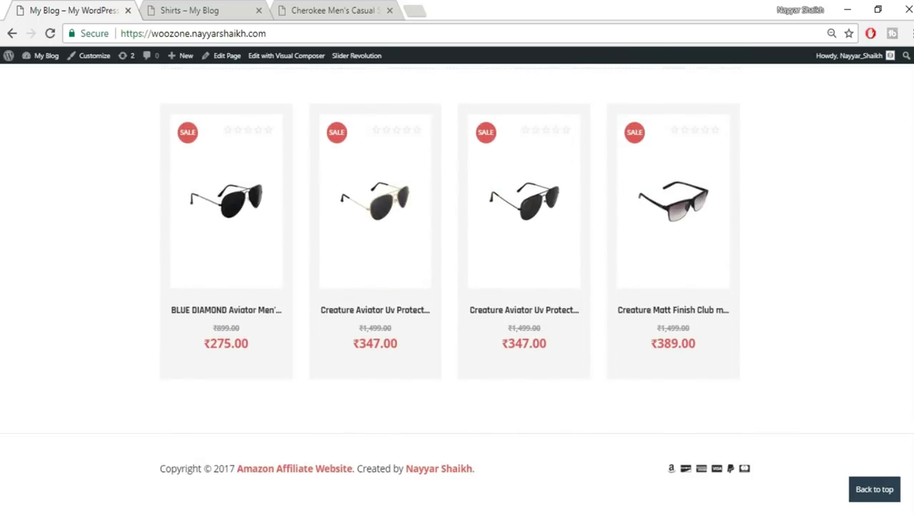
pyautogui.press('Home')
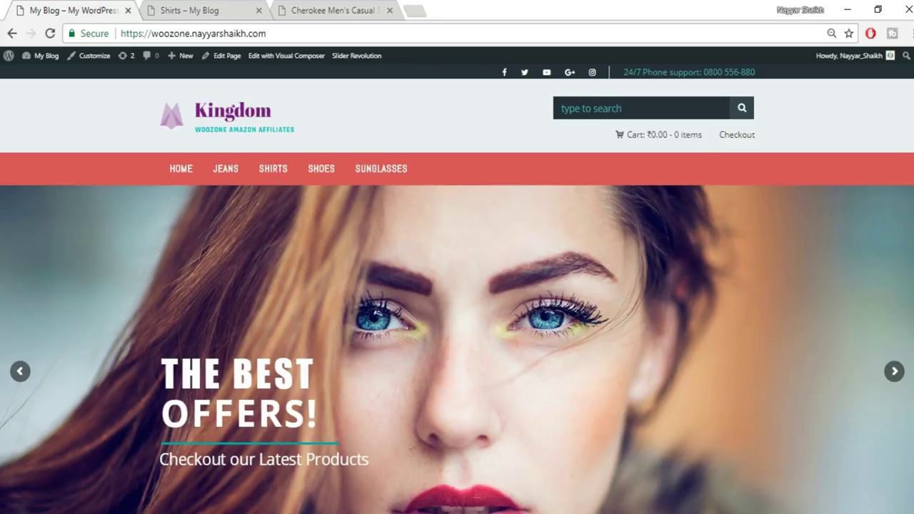
# Scroll through the Shirts category, then switch to the Cherokee Men's Casual Shirt tab
pyautogui.click(206, 8)
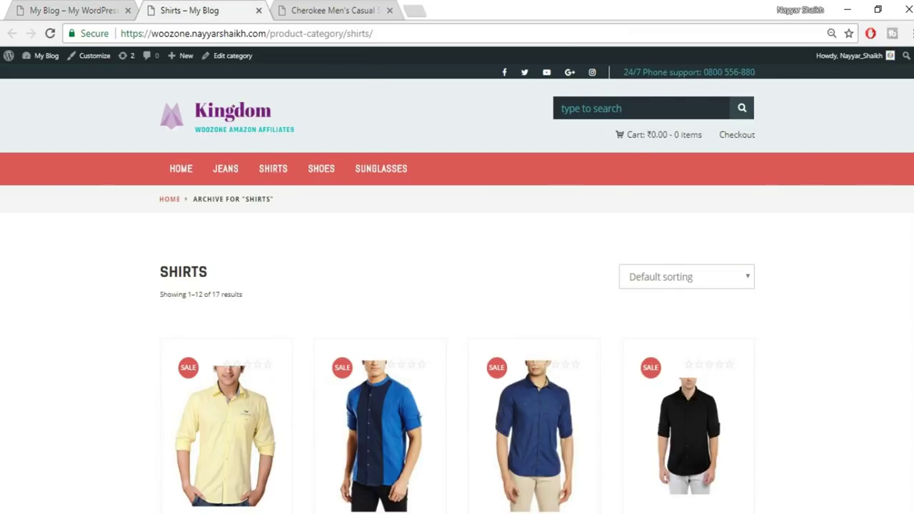
pyautogui.scroll(-9, 457, 285)
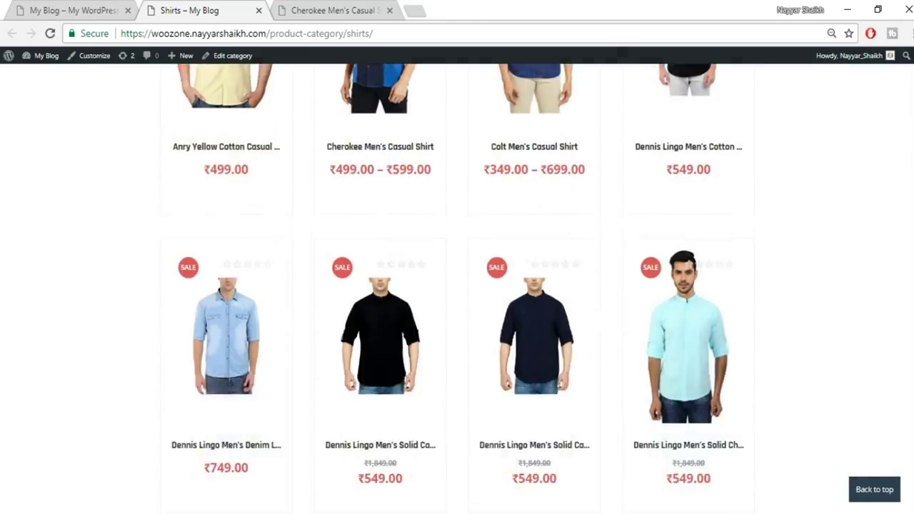
pyautogui.scroll(-3, 457, 285)
pyautogui.scroll(12, 457, 286)
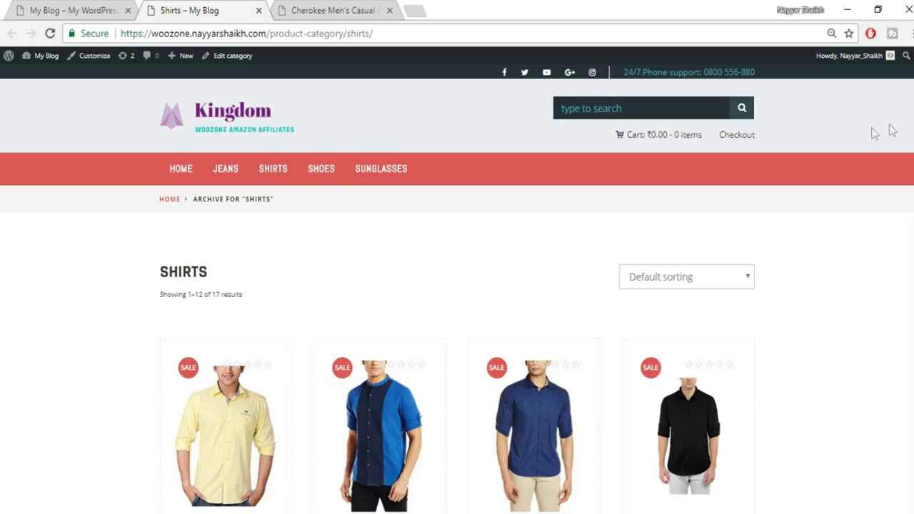
pyautogui.click(325, 10)
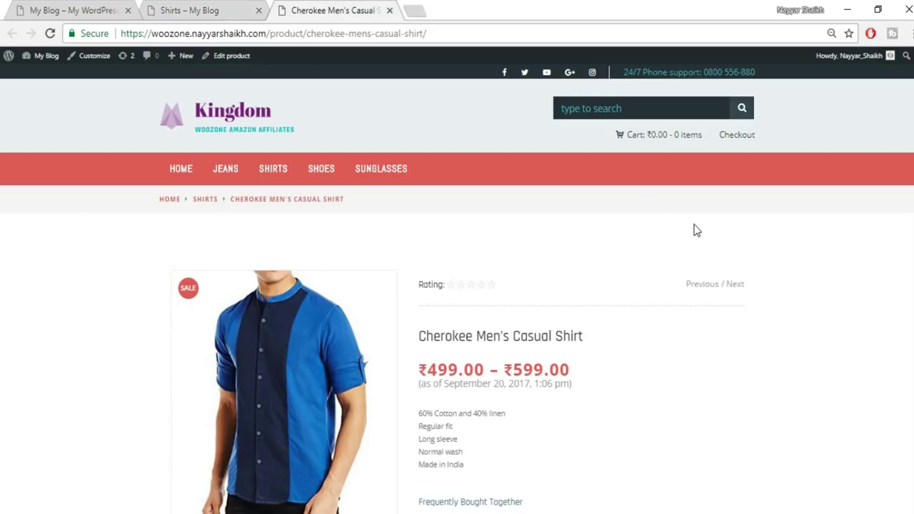
# View the Cherokee shirt's back-view and denim front-view gallery images
pyautogui.scroll(-3, 697, 230)
pyautogui.scroll(1, 542, 189)
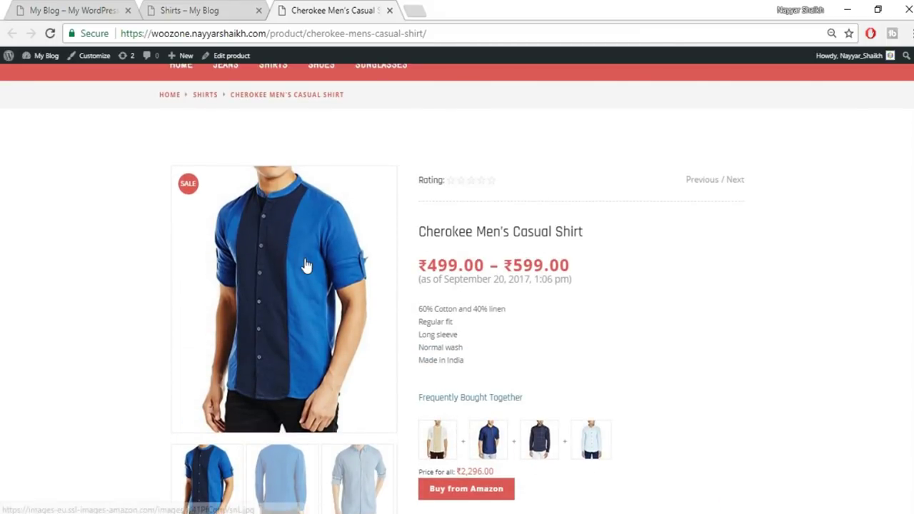
pyautogui.scroll(-1, 305, 265)
pyautogui.click(292, 436)
pyautogui.click(350, 429)
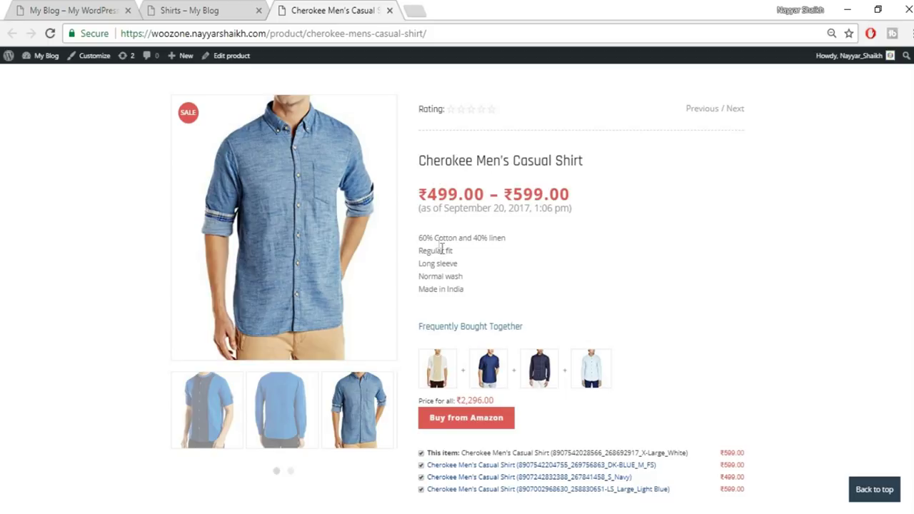
# Uncheck the second shirt in Frequently Bought Together and check the updated Price for all total
pyautogui.scroll(-1, 566, 288)
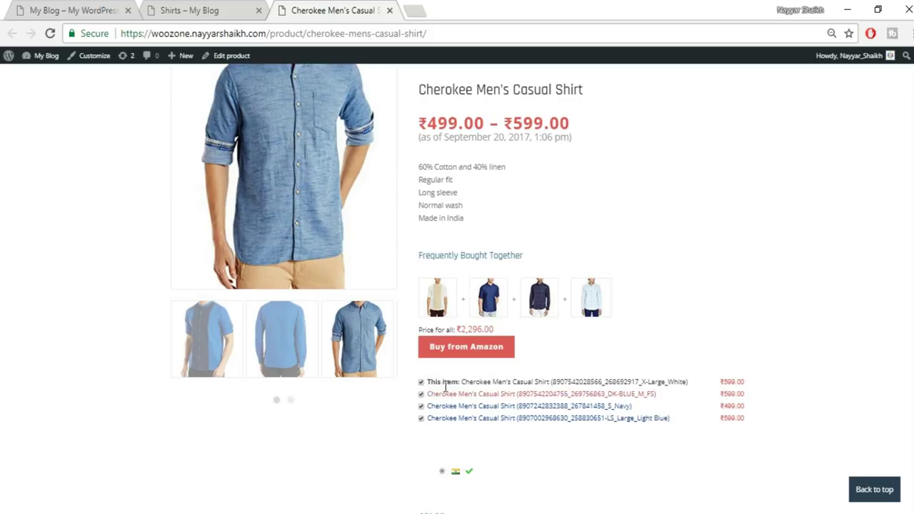
pyautogui.click(421, 394)
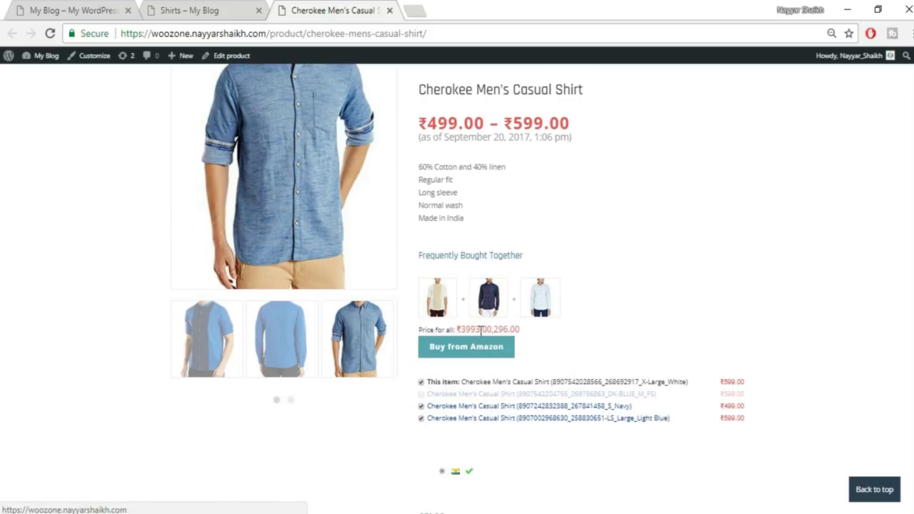
pyautogui.moveTo(419, 329); pyautogui.dragTo(520, 327)
pyautogui.click(571, 335)
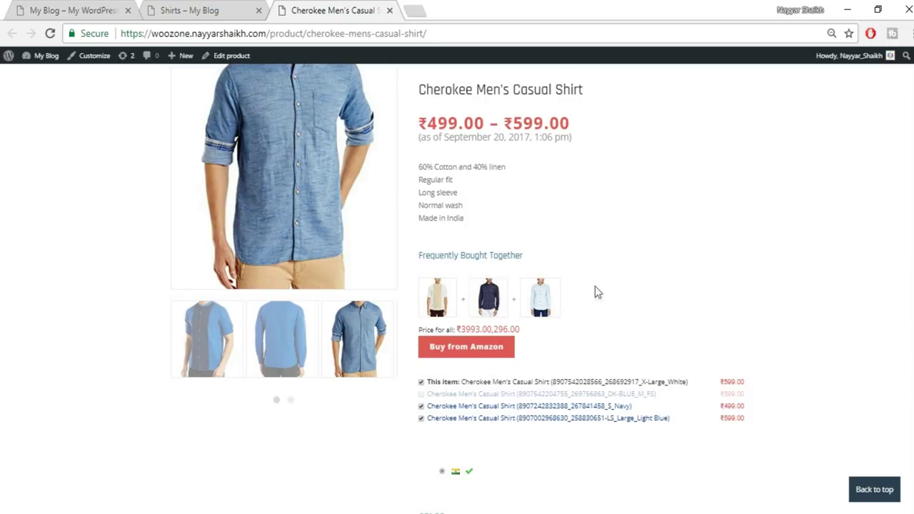
pyautogui.scroll(-3, 606, 323)
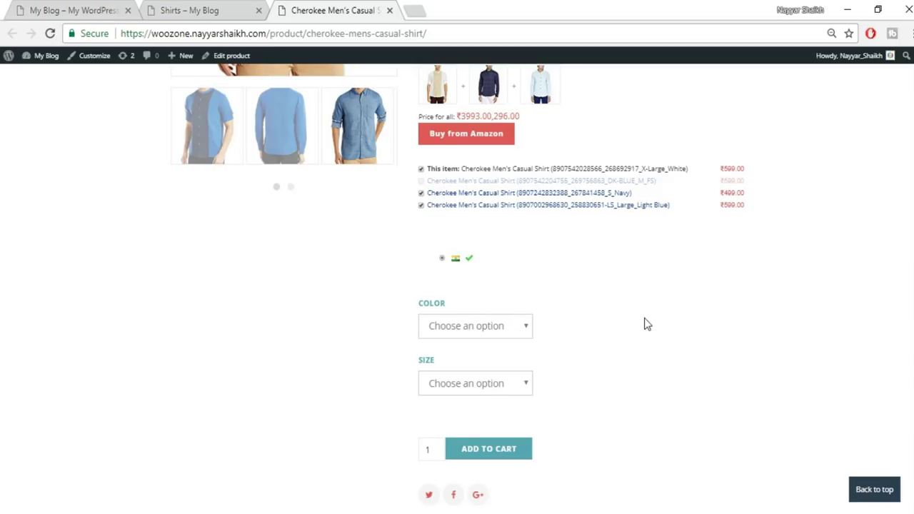
# Choose colour Airfr Blue and size Large for the Cherokee shirt
pyautogui.scroll(-2, 643, 323)
pyautogui.click(485, 256)
pyautogui.click(476, 293)
pyautogui.click(480, 312)
pyautogui.click(462, 346)
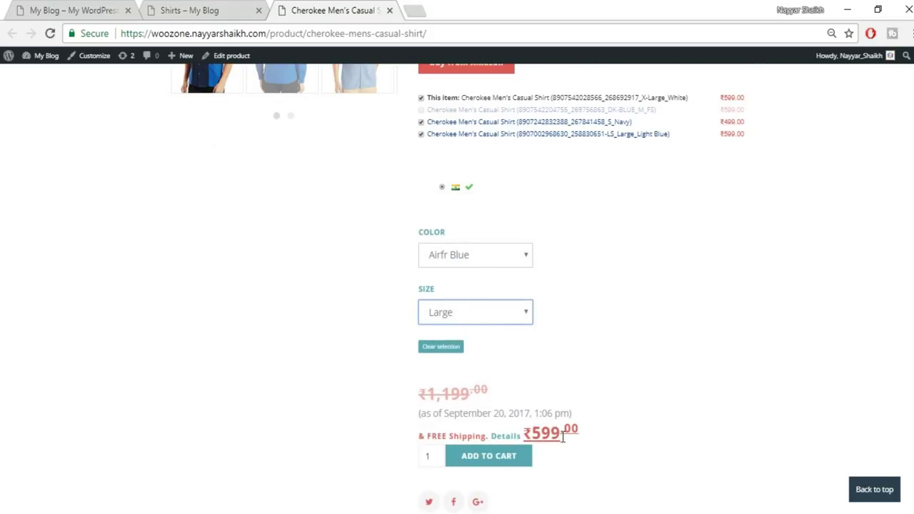
# Browse the shirt's Reviews, Additional Information and Description tabs
pyautogui.scroll(-1, 541, 384)
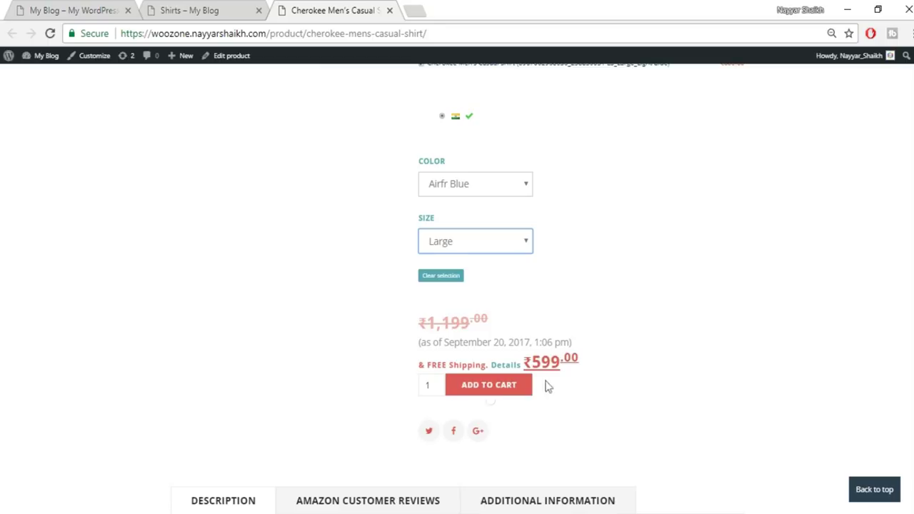
pyautogui.scroll(-4, 604, 384)
pyautogui.scroll(-1, 601, 329)
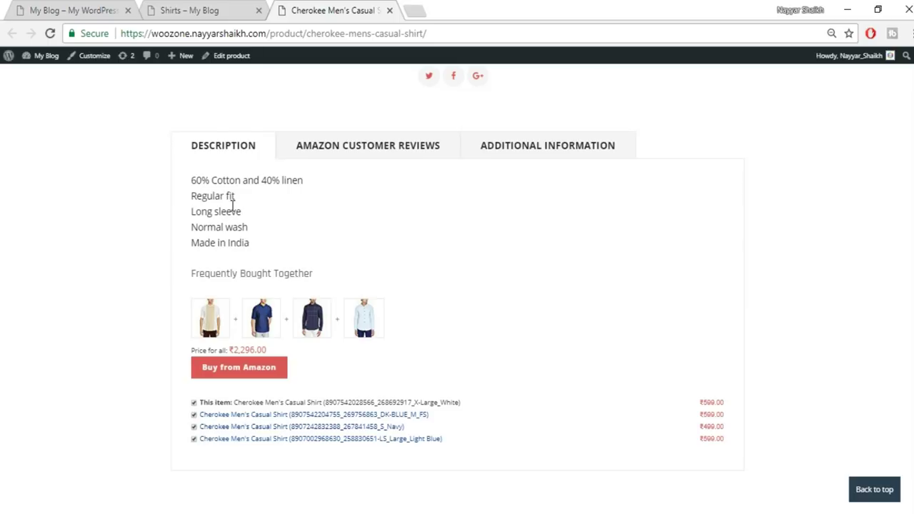
pyautogui.click(362, 141)
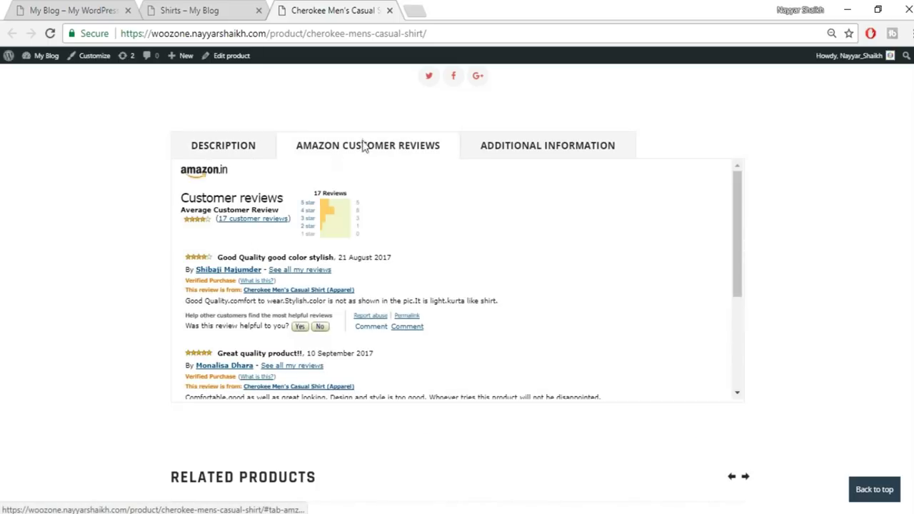
pyautogui.scroll(-5, 414, 318)
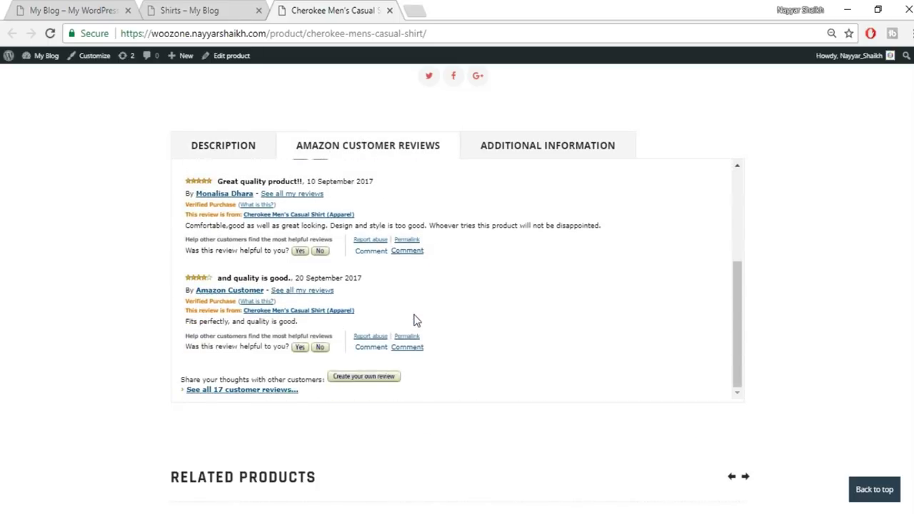
pyautogui.scroll(5, 416, 354)
pyautogui.scroll(2, 418, 360)
pyautogui.click(535, 288)
pyautogui.scroll(-1, 743, 292)
pyautogui.scroll(-2, 503, 319)
pyautogui.scroll(2, 503, 325)
pyautogui.click(224, 227)
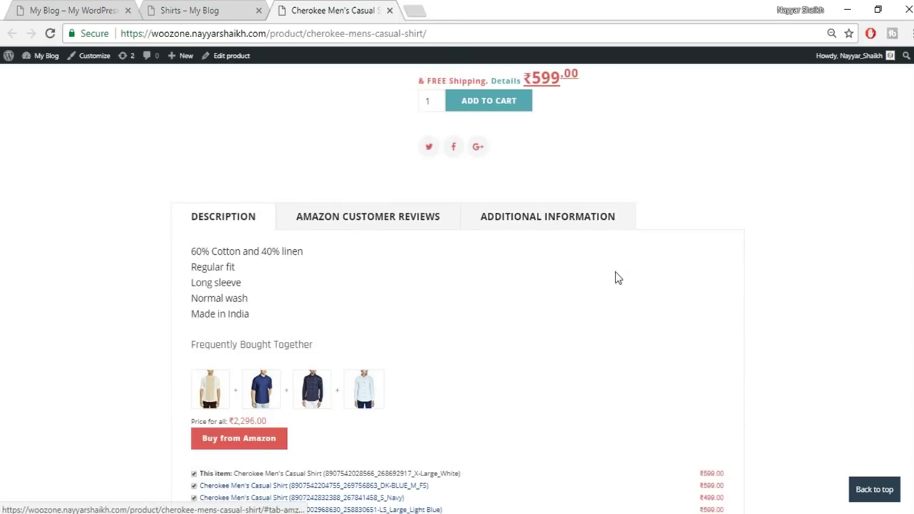
# Add the Airfr Blue, Large shirt to the cart for ₹599.00
pyautogui.scroll(-2, 616, 276)
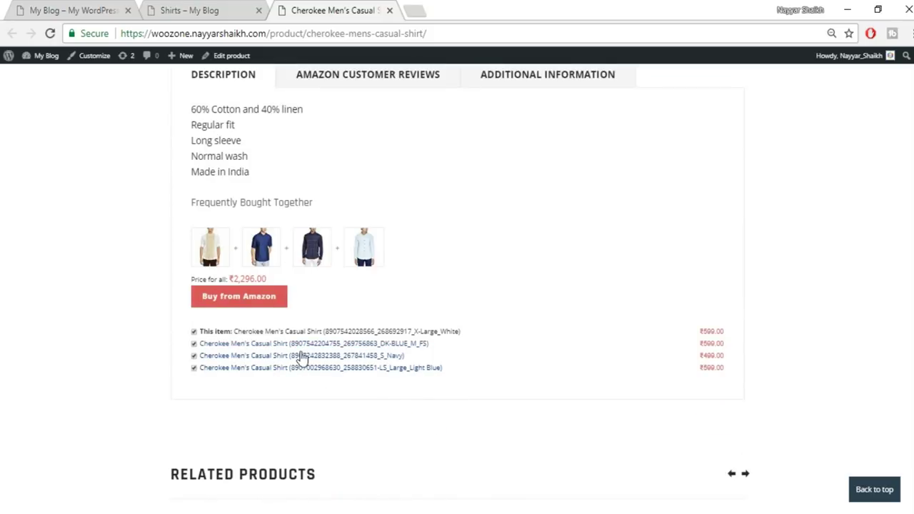
pyautogui.scroll(-4, 467, 376)
pyautogui.scroll(-2, 746, 343)
pyautogui.scroll(13, 752, 384)
pyautogui.scroll(-1, 714, 400)
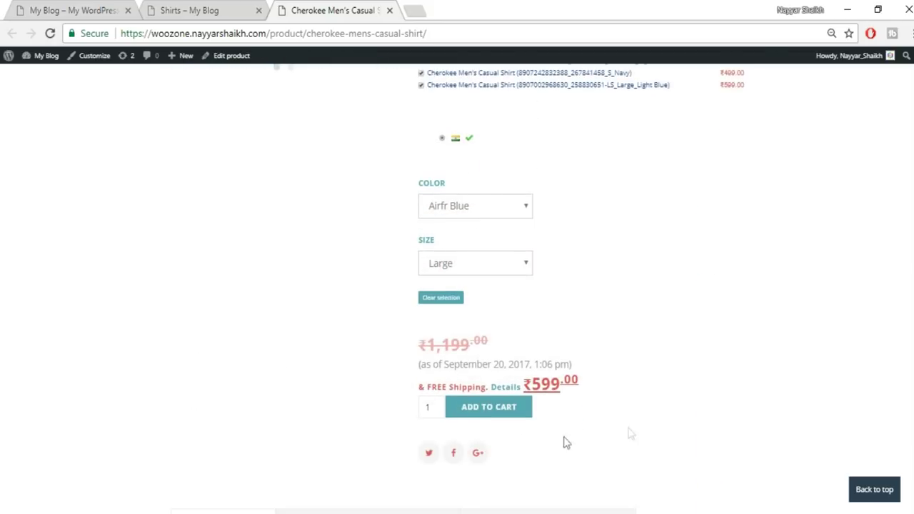
pyautogui.click(467, 413)
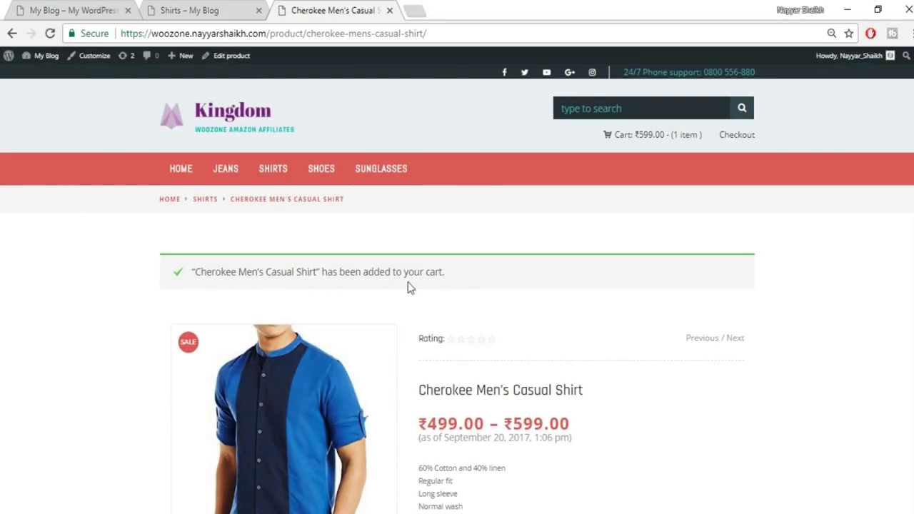
# Open the cart and proceed to checkout with the Cherokee shirt
pyautogui.click(646, 146)
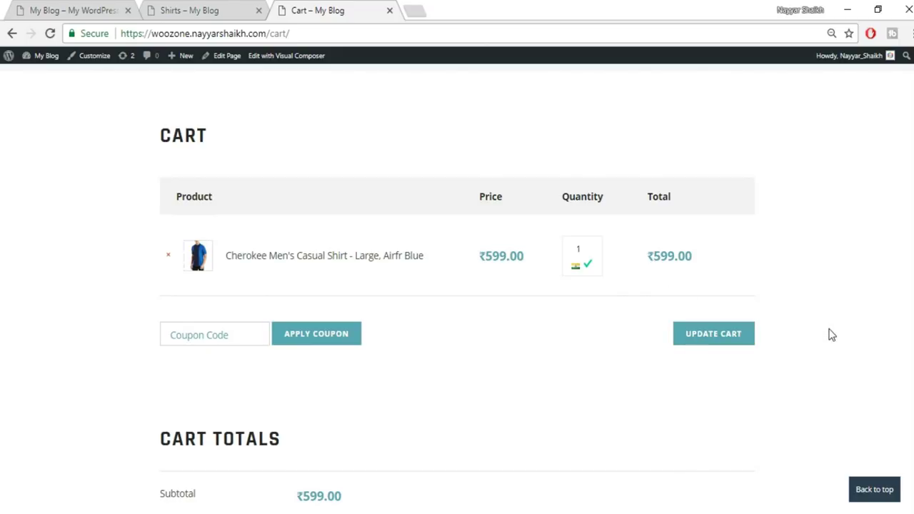
pyautogui.scroll(-4, 832, 335)
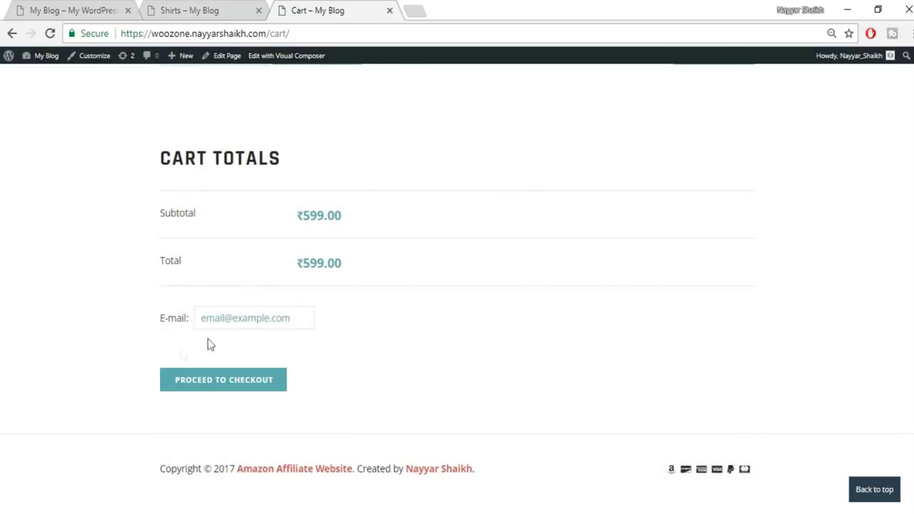
pyautogui.click(225, 389)
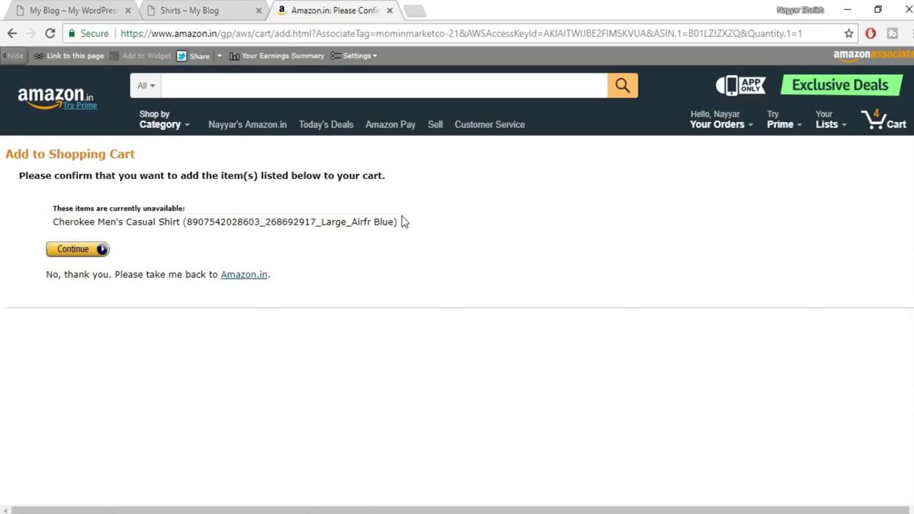
# Continue on Amazon's add-to-cart confirmation, then close the Amazon.in tab
pyautogui.click(75, 250)
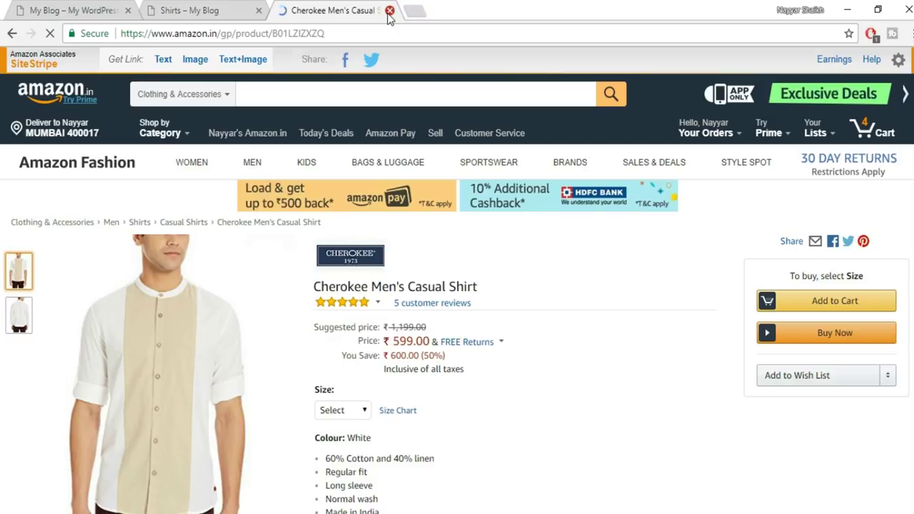
pyautogui.click(390, 10)
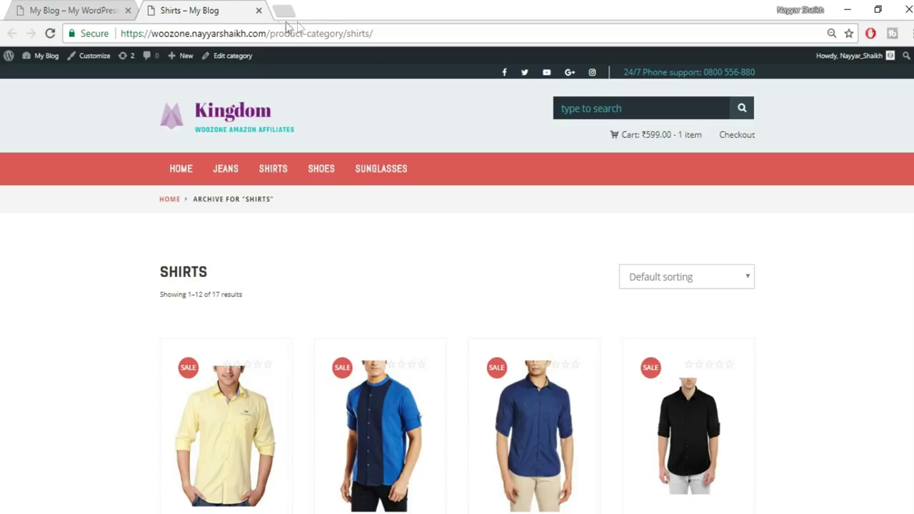
# Close the Shirts tab and look over the Kingdom homepage and its web address
pyautogui.click(258, 11)
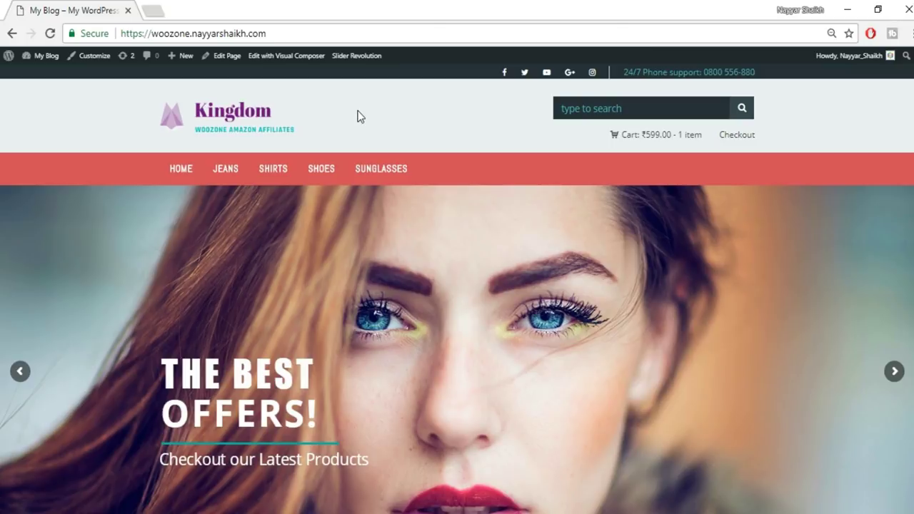
pyautogui.moveTo(269, 33); pyautogui.dragTo(224, 33)
pyautogui.click(286, 32)
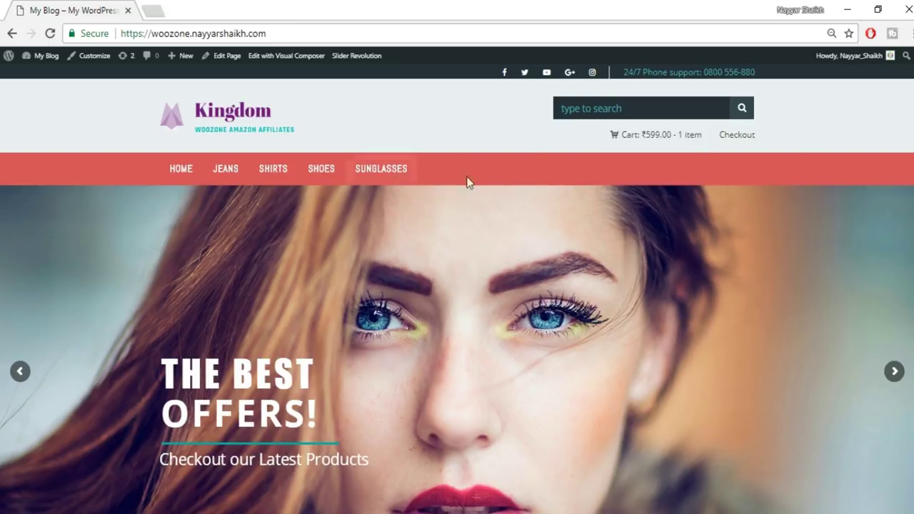
pyautogui.scroll(-2, 761, 304)
pyautogui.scroll(1, 672, 321)
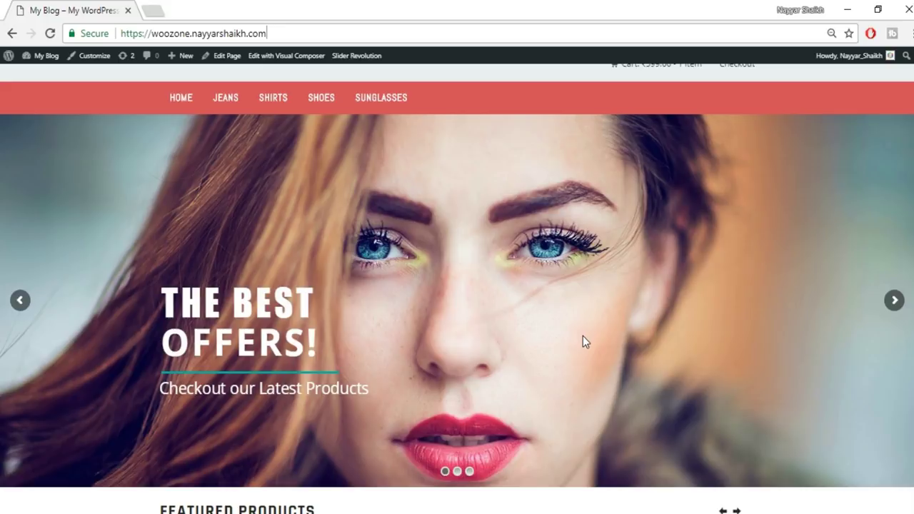
pyautogui.scroll(1, 583, 342)
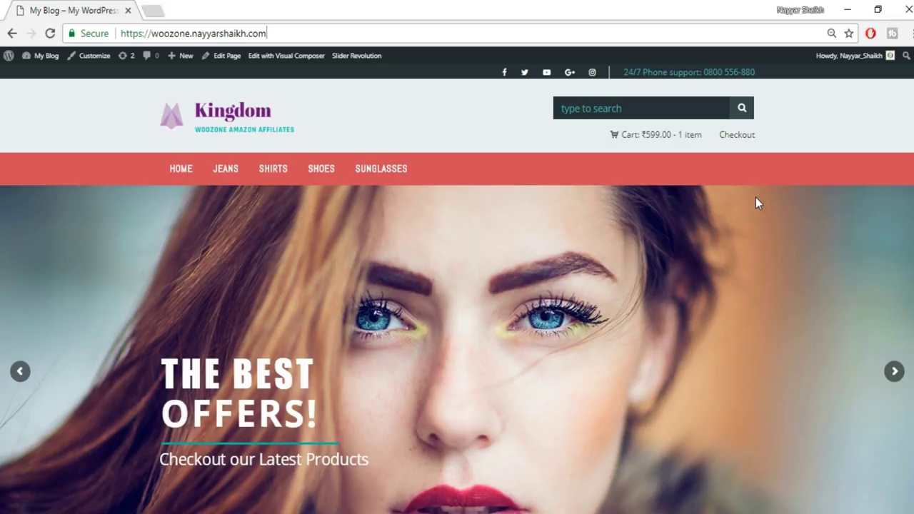
# In a new tab, load bloggdude.com/tmd from the bloggdude.com address suggestions
pyautogui.click(164, 8)
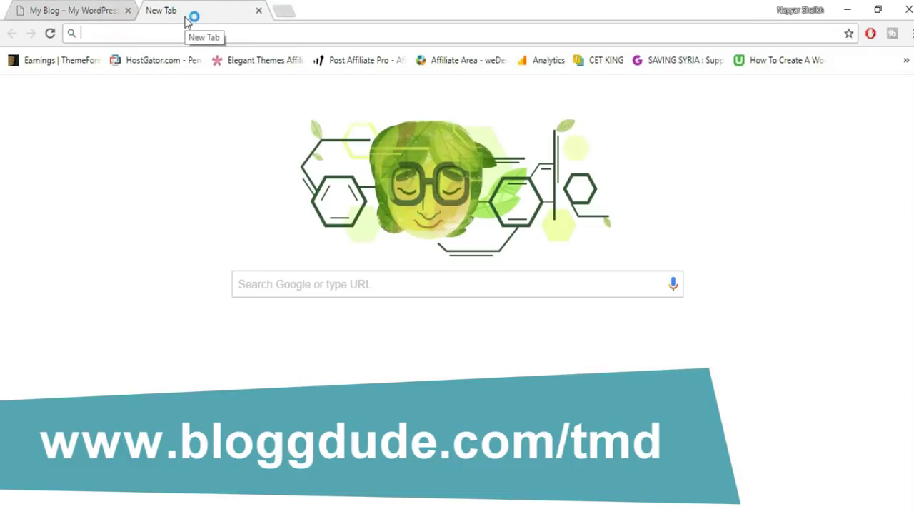
pyautogui.write('bloggdude.com')
pyautogui.press('Down')
pyautogui.press('Down')
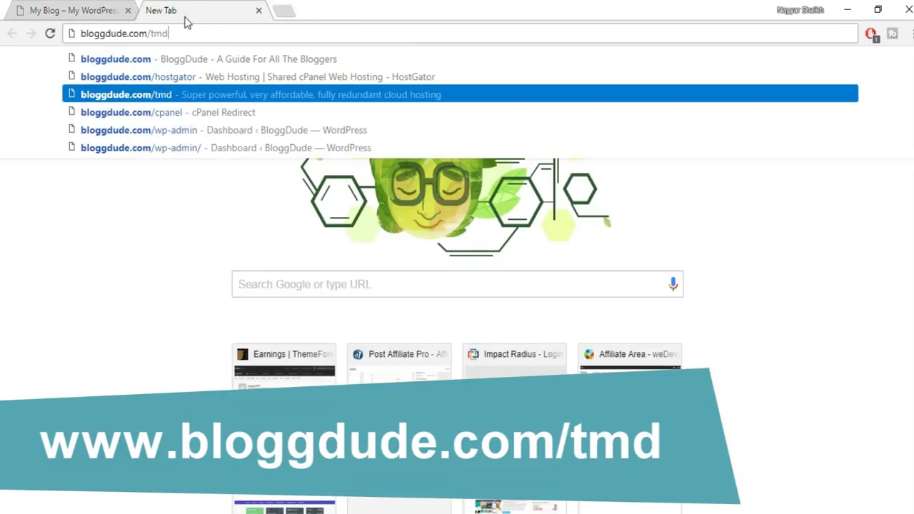
pyautogui.press('Return')
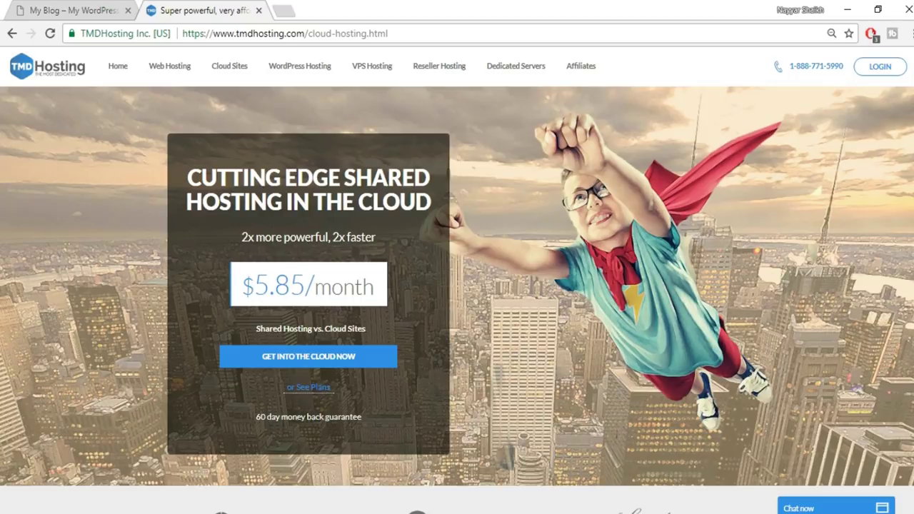
# Scroll to the Summer, Rain and Storm Cloud cards, minimize the live chat, and highlight Storm Cloud's SSD Space
pyautogui.scroll(-1, 535, 262)
pyautogui.scroll(-10, 458, 281)
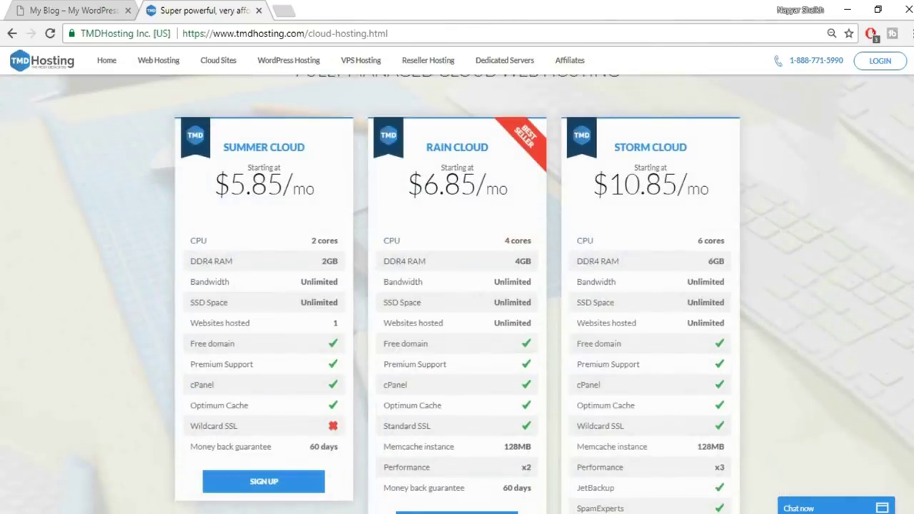
pyautogui.scroll(1, 316, 215)
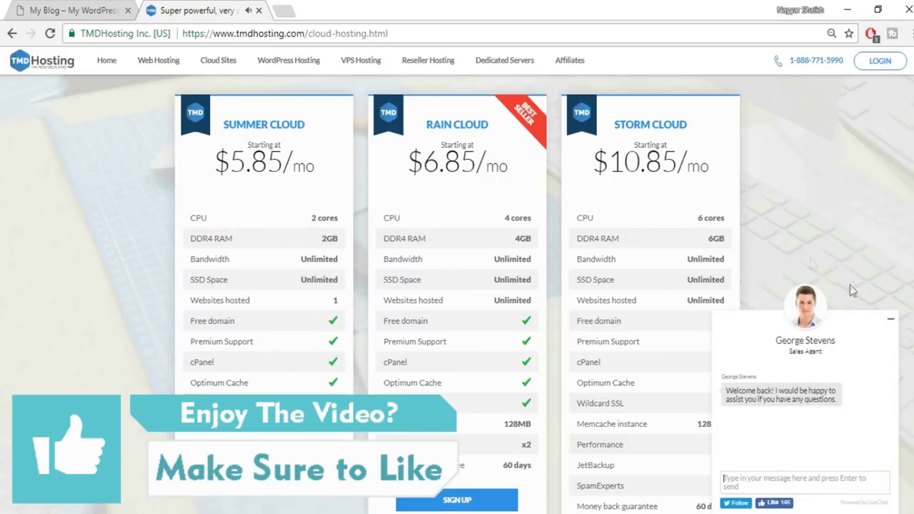
pyautogui.click(892, 325)
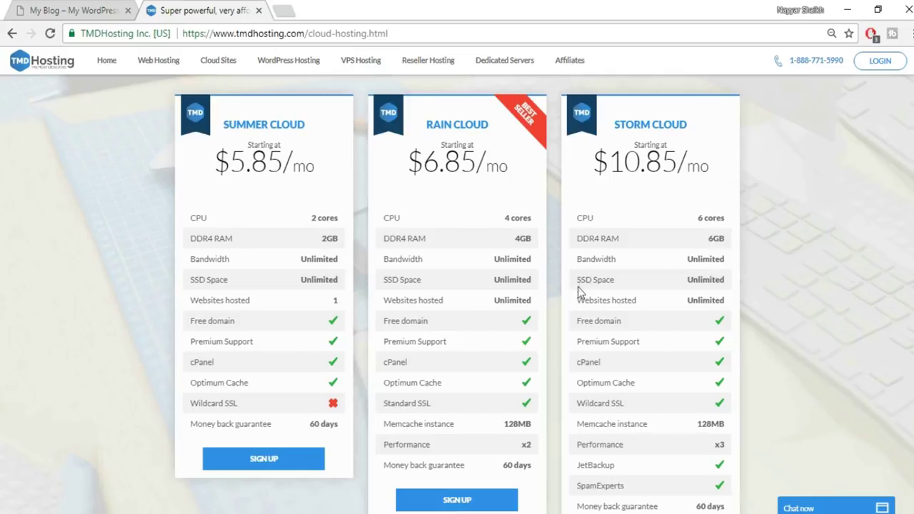
pyautogui.moveTo(576, 280); pyautogui.dragTo(622, 283)
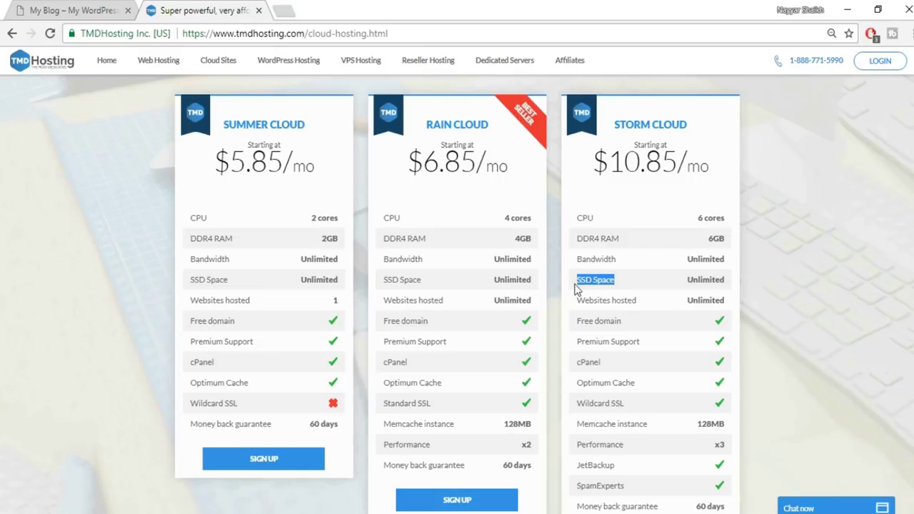
# In a new tab, search 'ssd vs hdd web hosting' and show the image results
pyautogui.click(285, 10)
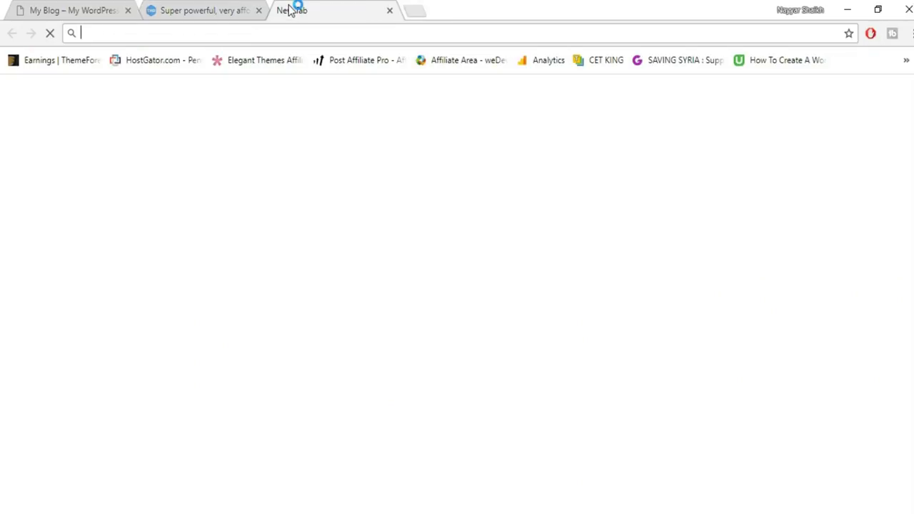
pyautogui.write('ssd')
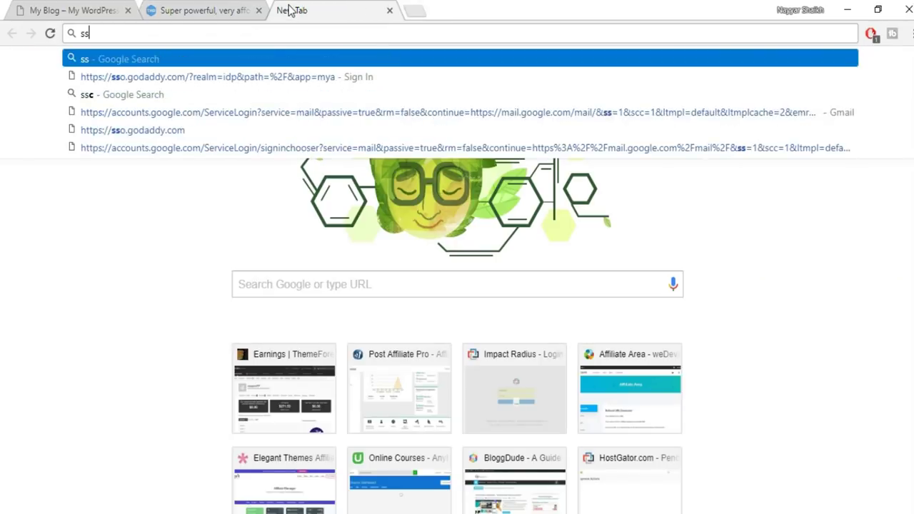
pyautogui.press('Down')
pyautogui.press('Down')
pyautogui.press('Down')
pyautogui.press('Down')
pyautogui.press('Down')
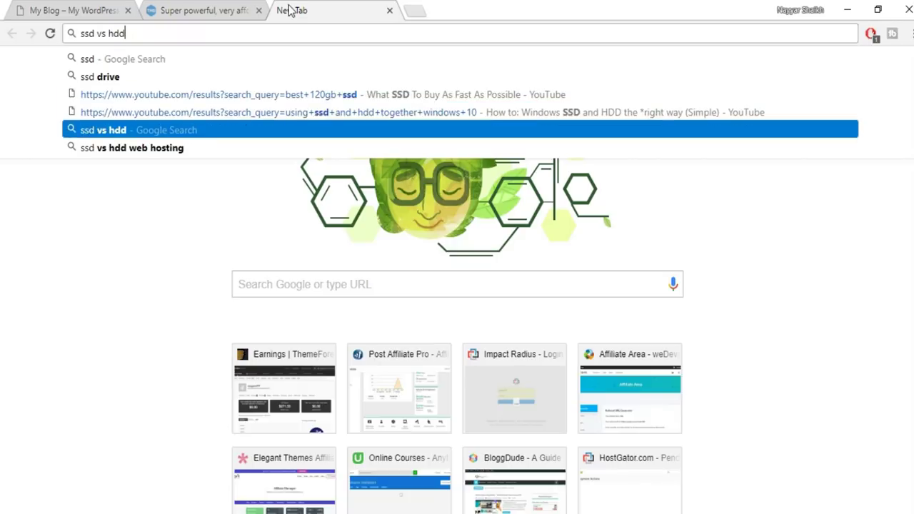
pyautogui.press('Return')
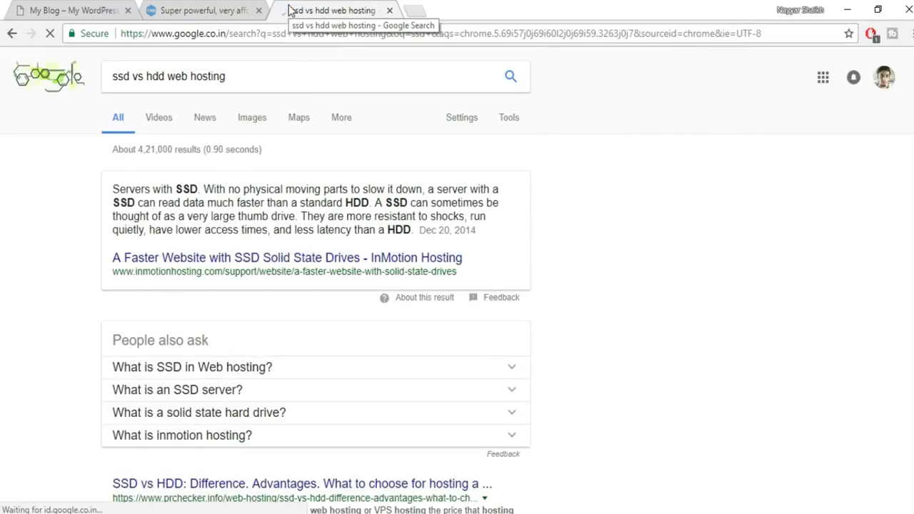
pyautogui.click(251, 118)
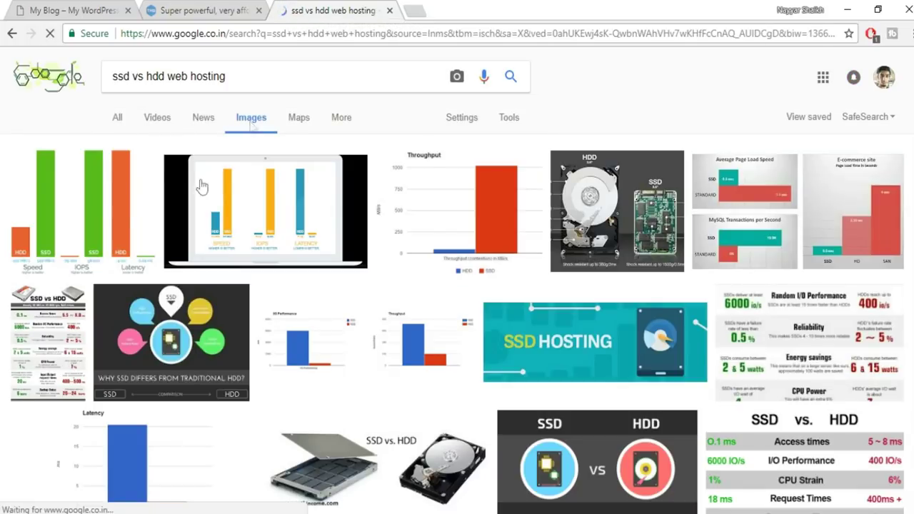
# Compare an SSD vs HDD chart with the plans, close the search tab, and highlight Storm Cloud's Unlimited SSD space
pyautogui.click(190, 13)
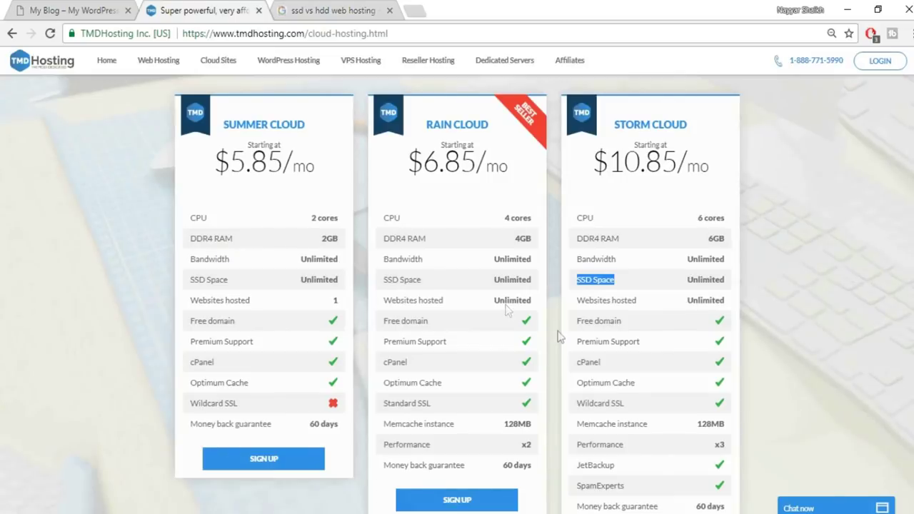
pyautogui.click(334, 9)
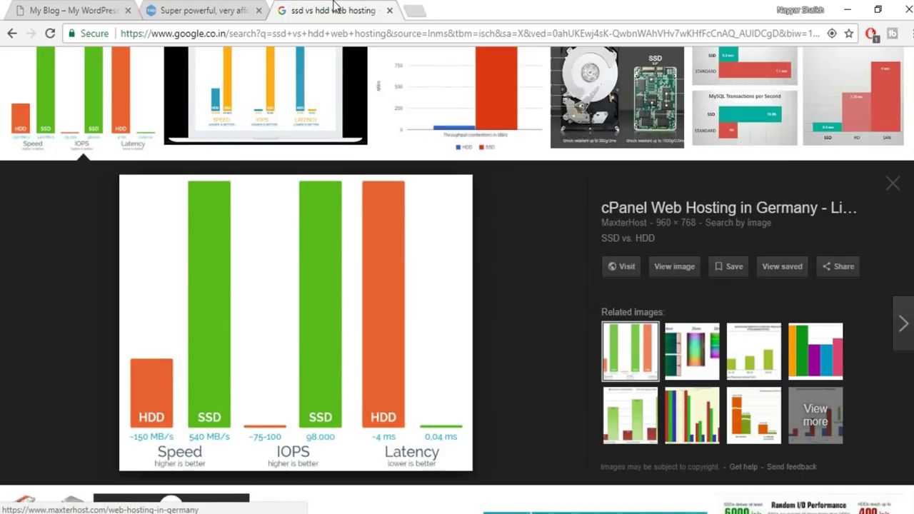
pyautogui.scroll(3, 410, 247)
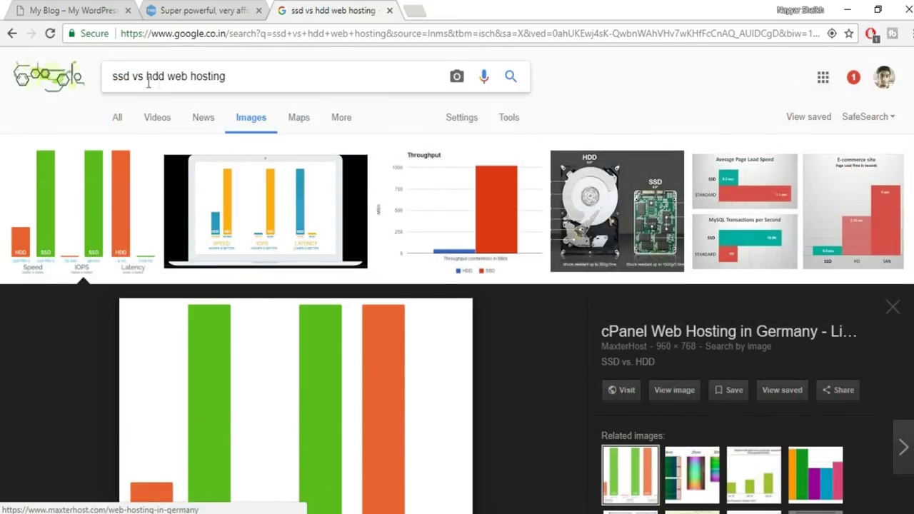
pyautogui.scroll(-2, 243, 289)
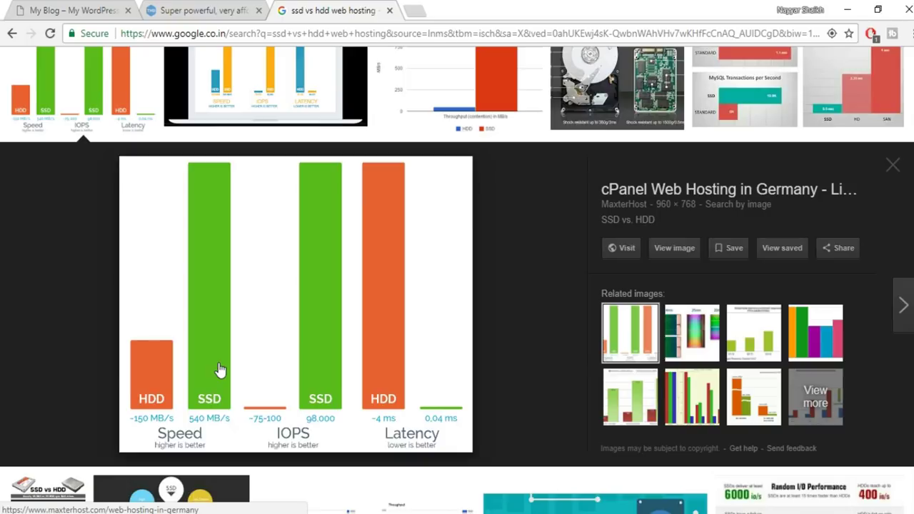
pyautogui.scroll(2, 526, 347)
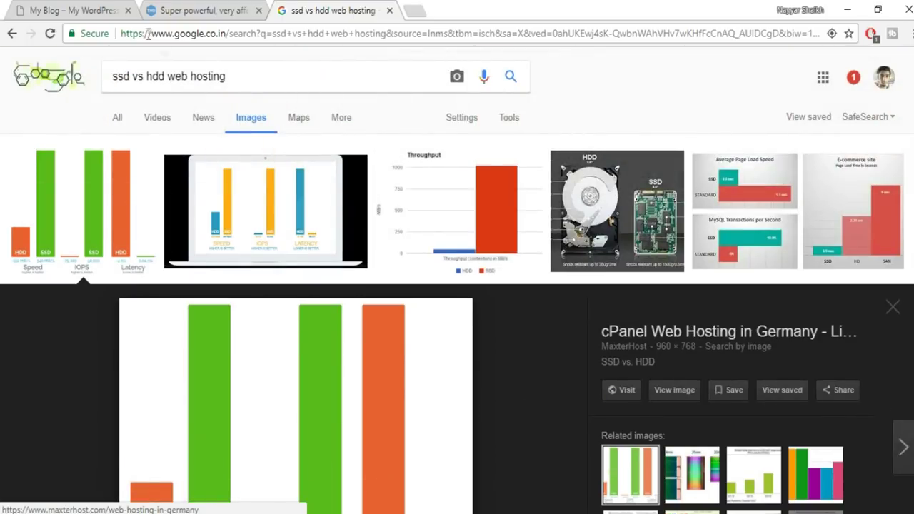
pyautogui.click(389, 11)
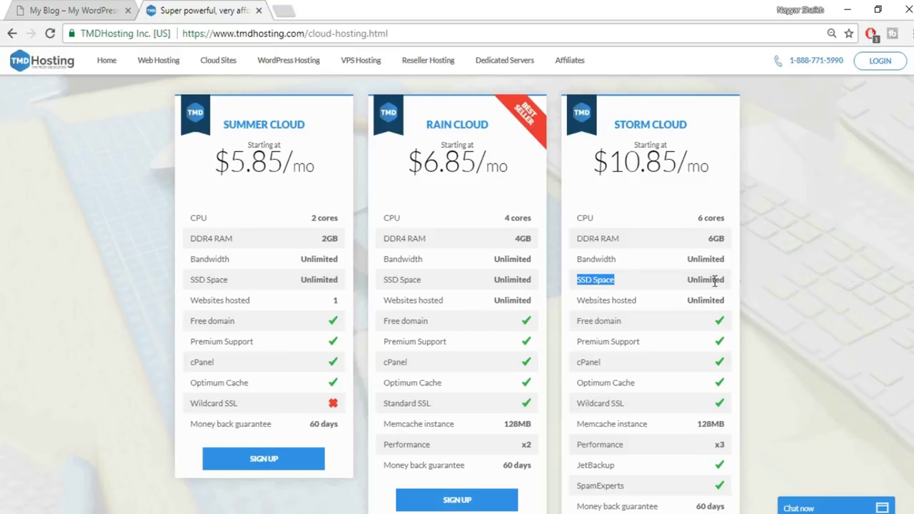
pyautogui.moveTo(723, 280); pyautogui.dragTo(687, 279)
# Review Storm Cloud's unlimited websites-hosted value and the plans, then switch back to the My Blog tab
pyautogui.click(688, 279)
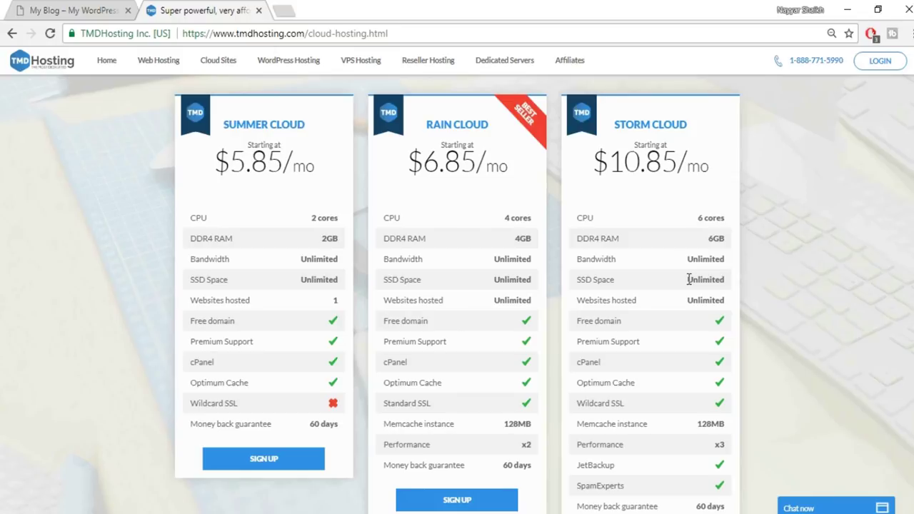
pyautogui.moveTo(736, 307); pyautogui.dragTo(700, 303)
pyautogui.click(730, 301)
pyautogui.scroll(-2, 730, 342)
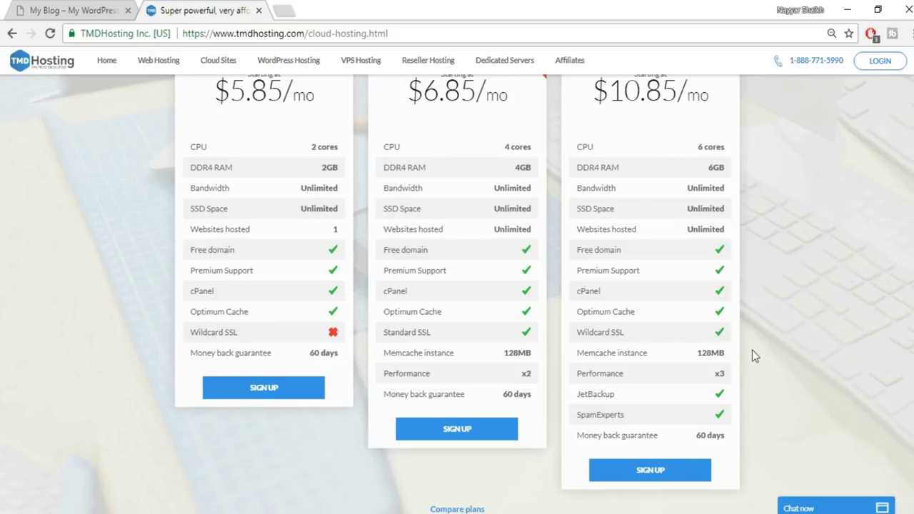
pyautogui.click(100, 7)
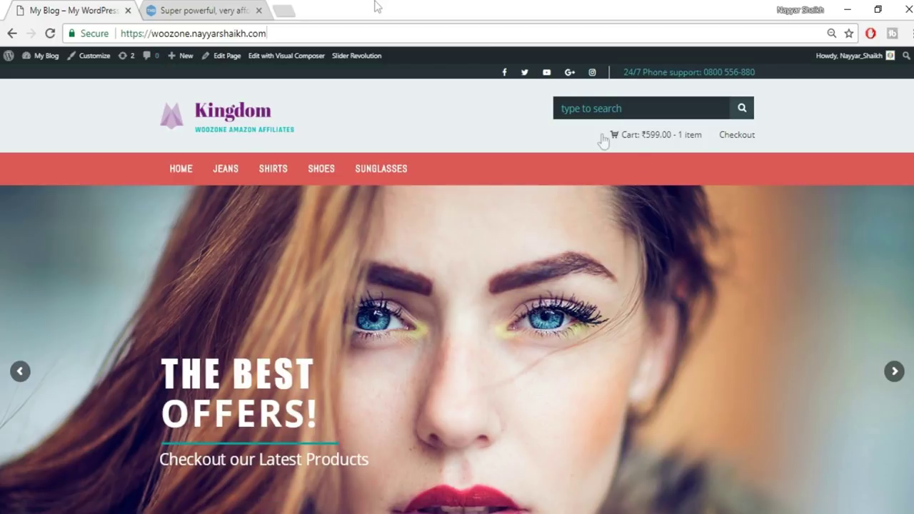
# Switch from the Kingdom store to the TMDHosting cloud hosting pricing tab
pyautogui.click(183, 10)
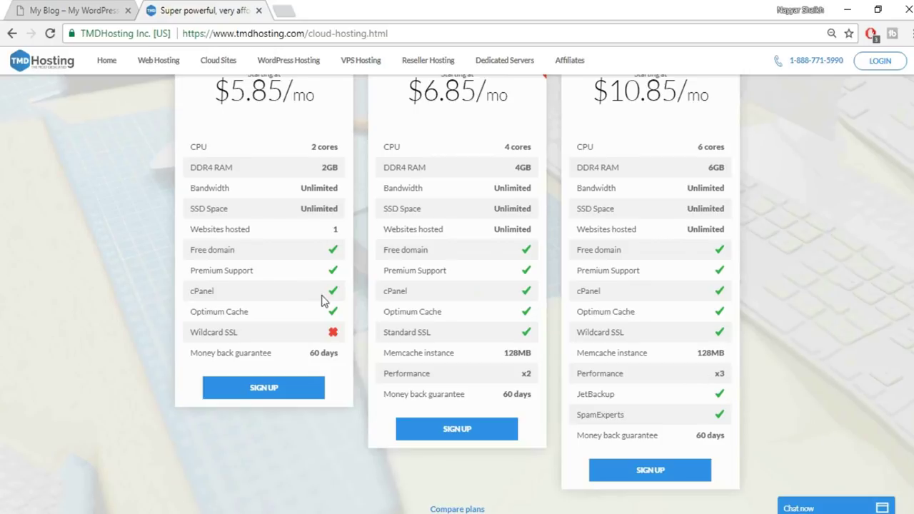
# Compare the Summer, Rain and Storm Cloud plans, then begin signing up for Storm Cloud at $10.85/mo
pyautogui.scroll(1, 322, 302)
pyautogui.scroll(-2, 688, 301)
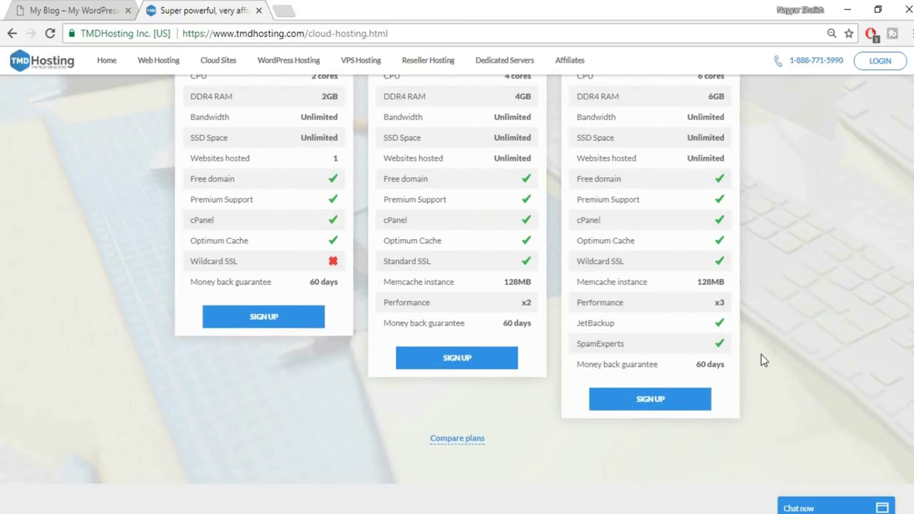
pyautogui.scroll(2, 761, 354)
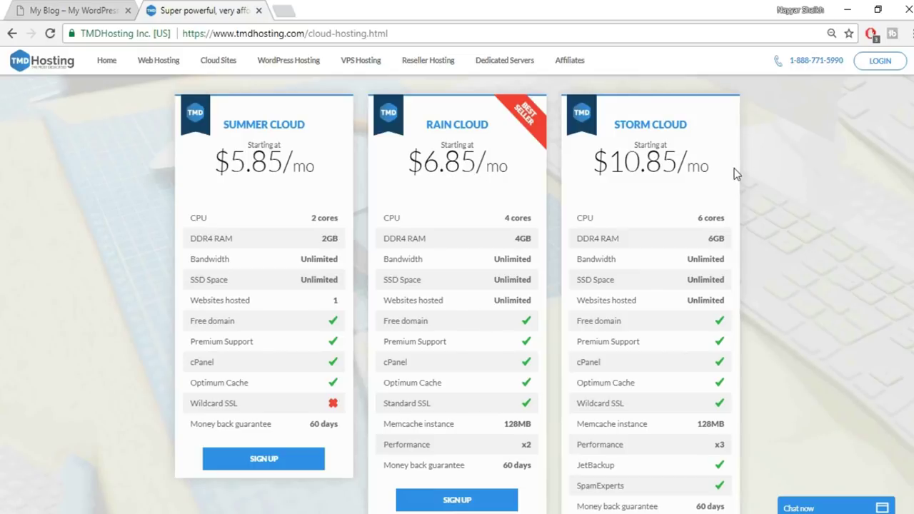
pyautogui.scroll(-2, 736, 174)
pyautogui.scroll(2, 736, 174)
pyautogui.scroll(-2, 765, 173)
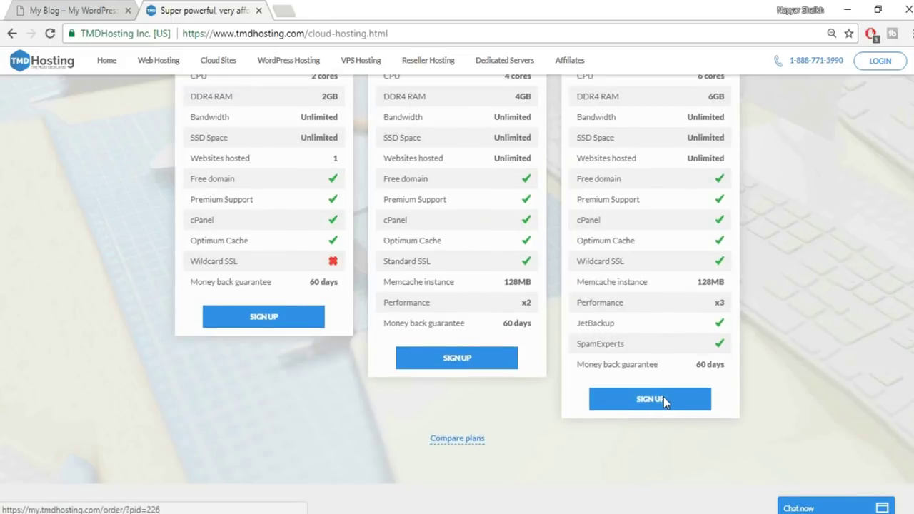
pyautogui.click(663, 397)
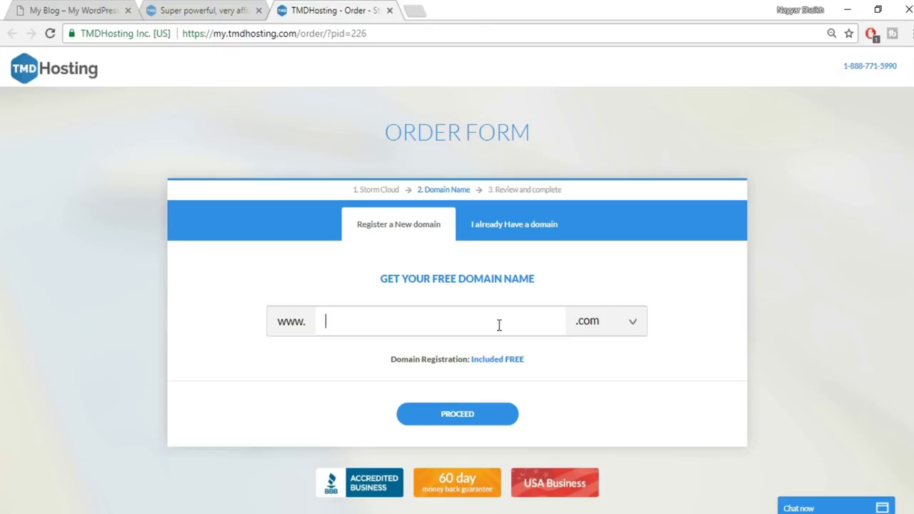
pyautogui.write('nayyarshaikh1')
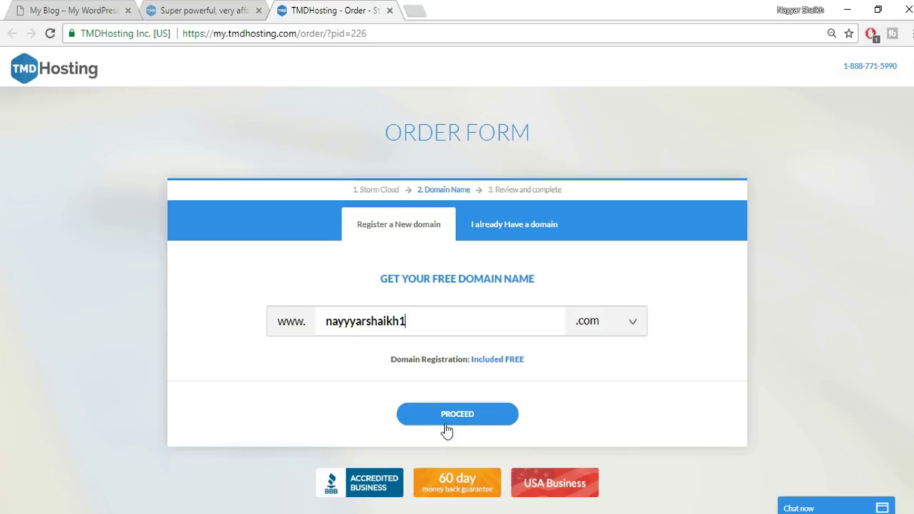
# Proceed with the available domain and scroll past Contact Information to Payment Information
pyautogui.click(470, 418)
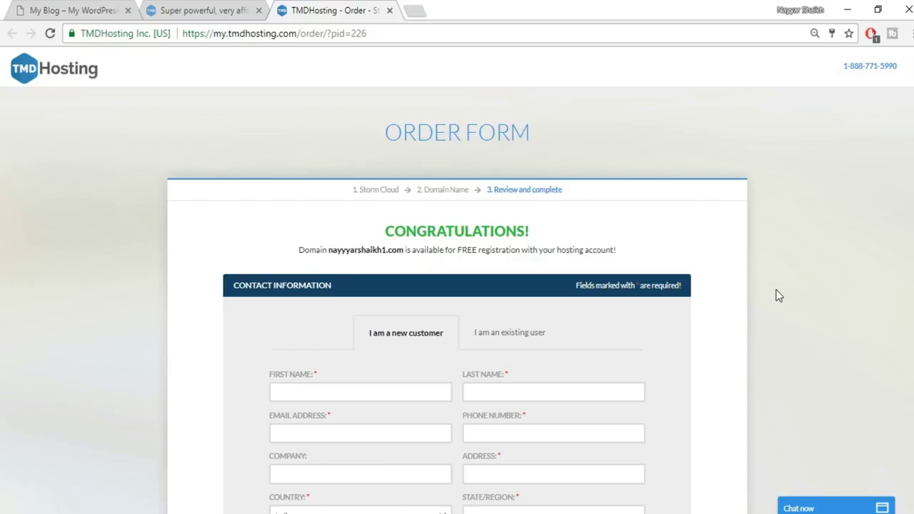
pyautogui.scroll(-1, 778, 296)
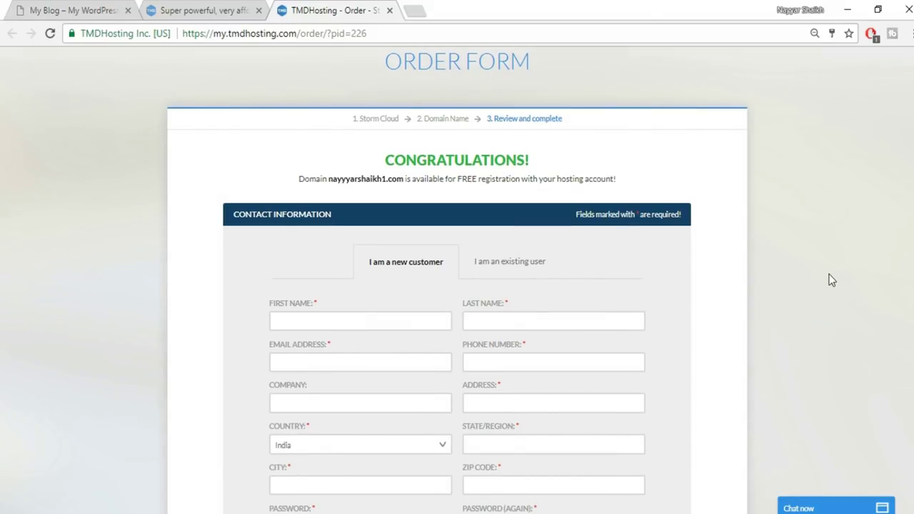
pyautogui.scroll(-1, 831, 280)
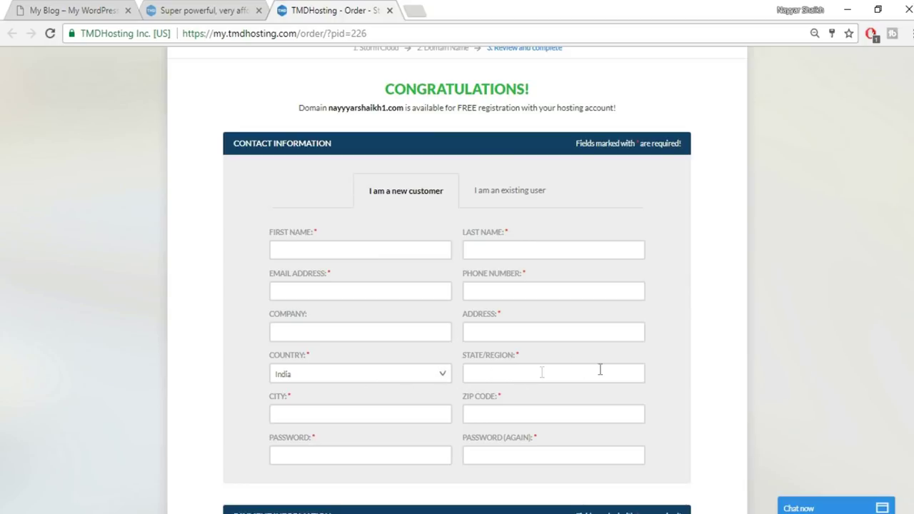
pyautogui.scroll(-1, 849, 368)
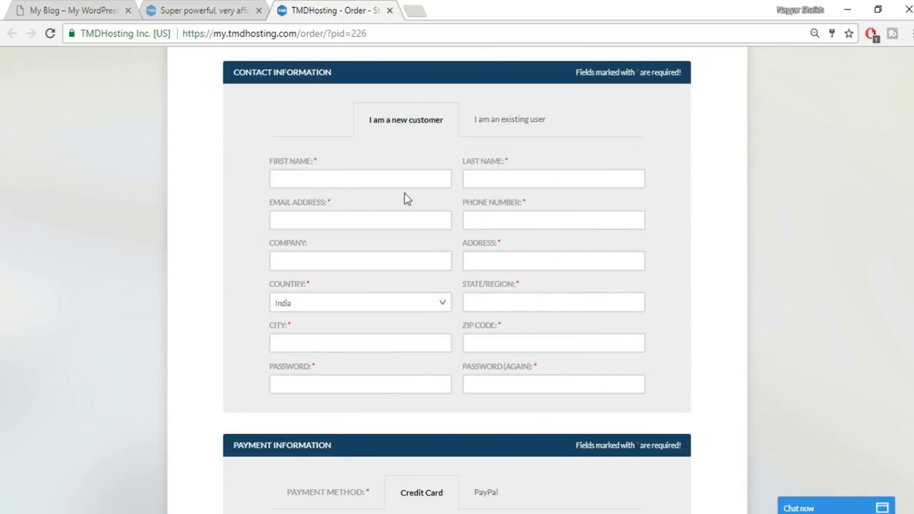
pyautogui.scroll(-3, 672, 202)
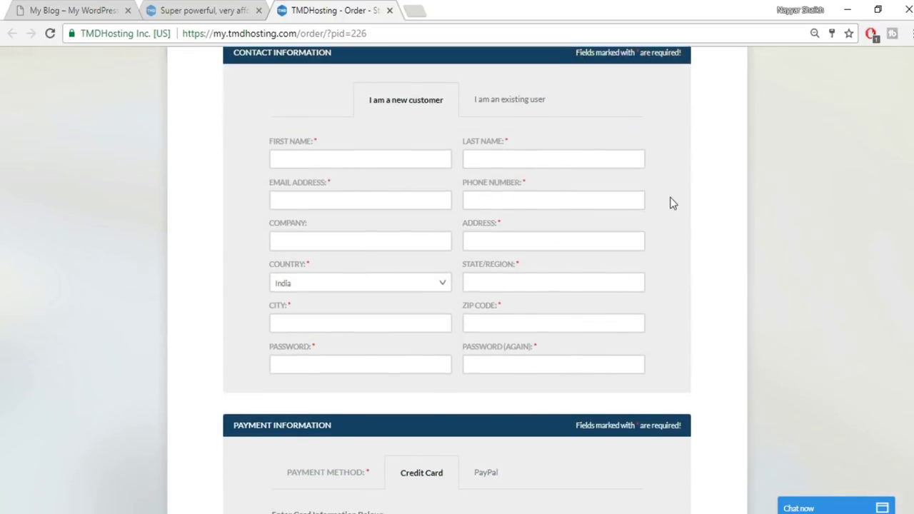
pyautogui.scroll(-1, 692, 220)
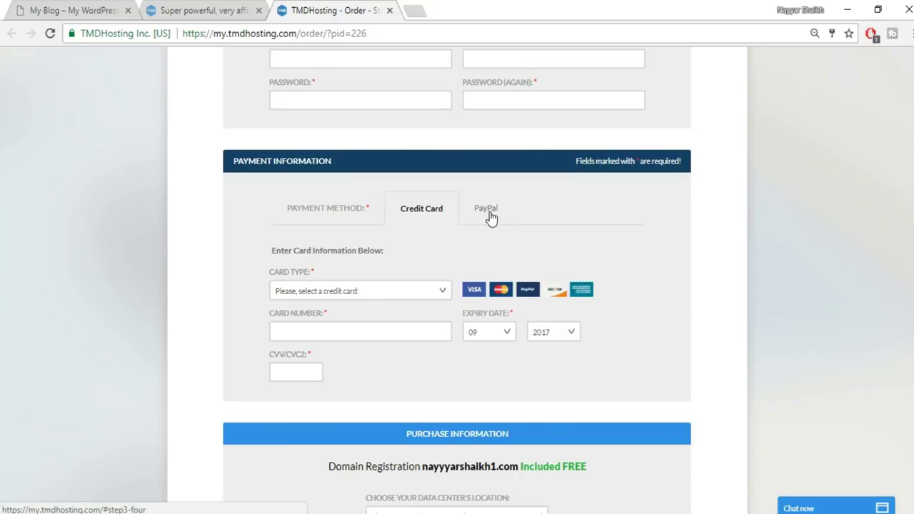
pyautogui.scroll(-4, 800, 235)
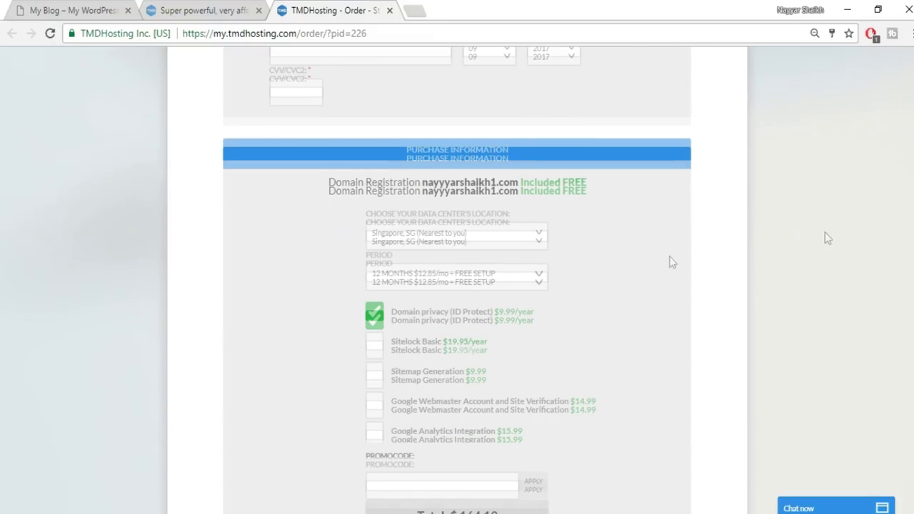
# Keep Singapore as the data centre after reviewing the location options
pyautogui.click(501, 234)
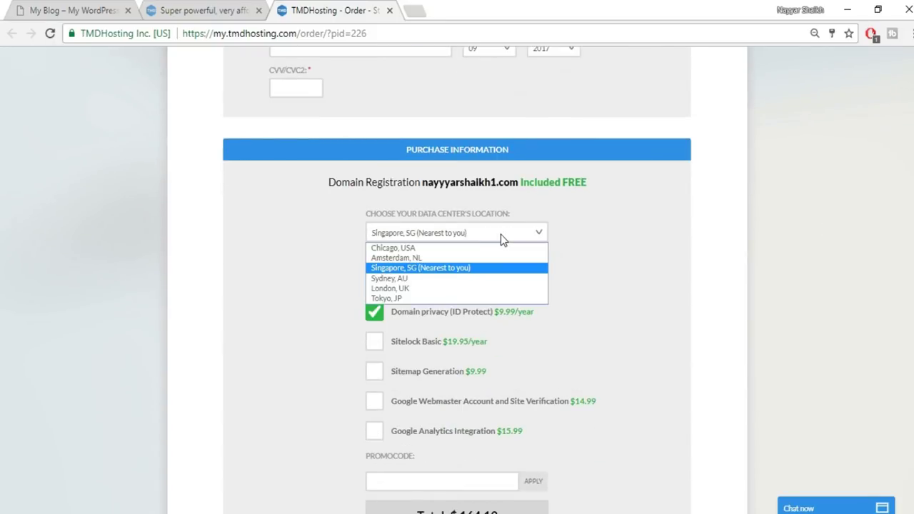
pyautogui.click(456, 270)
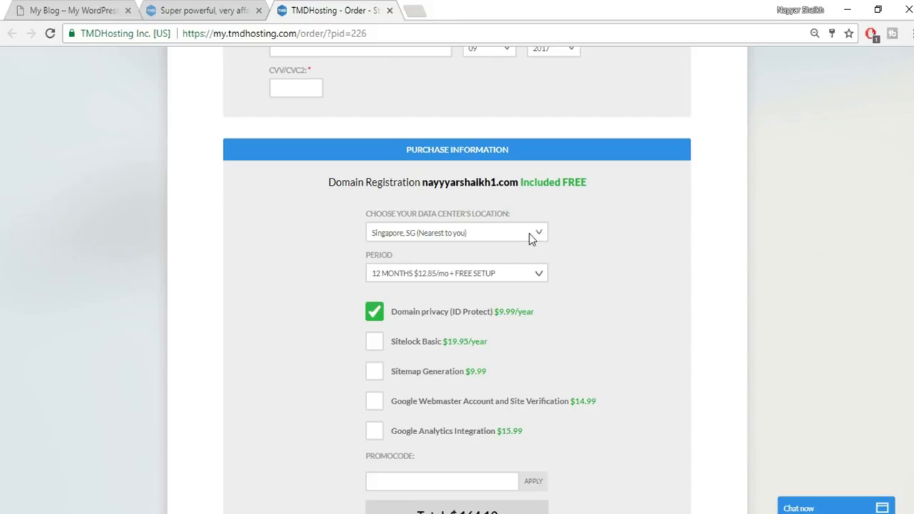
pyautogui.click(530, 233)
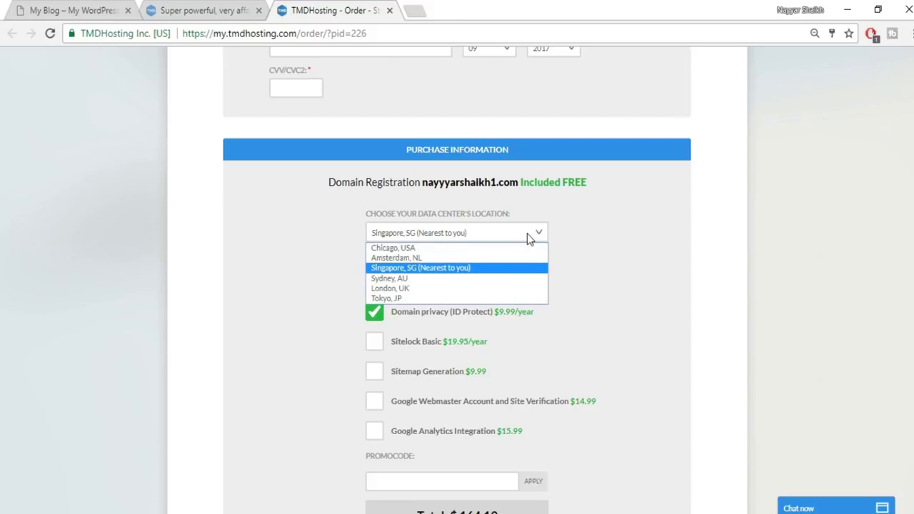
pyautogui.click(635, 246)
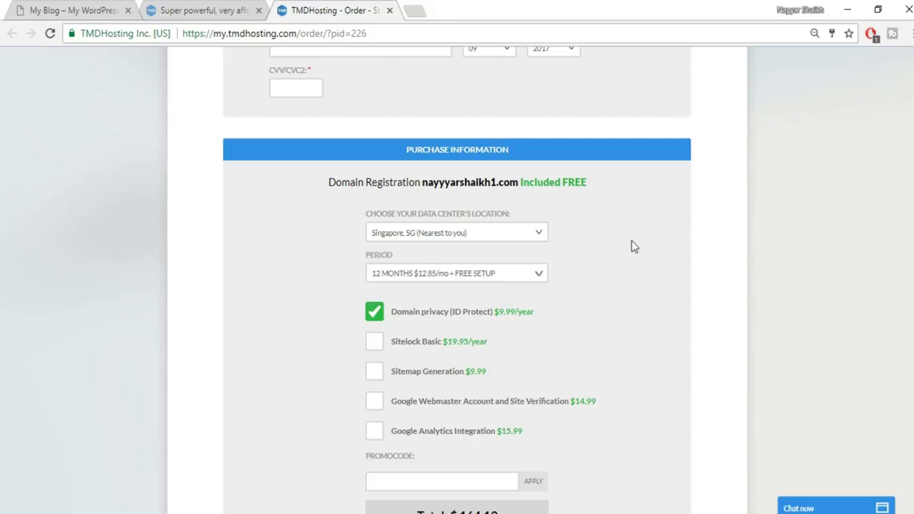
# Keep the 12-month period and turn off Domain privacy, bringing the total to $154.20
pyautogui.click(458, 285)
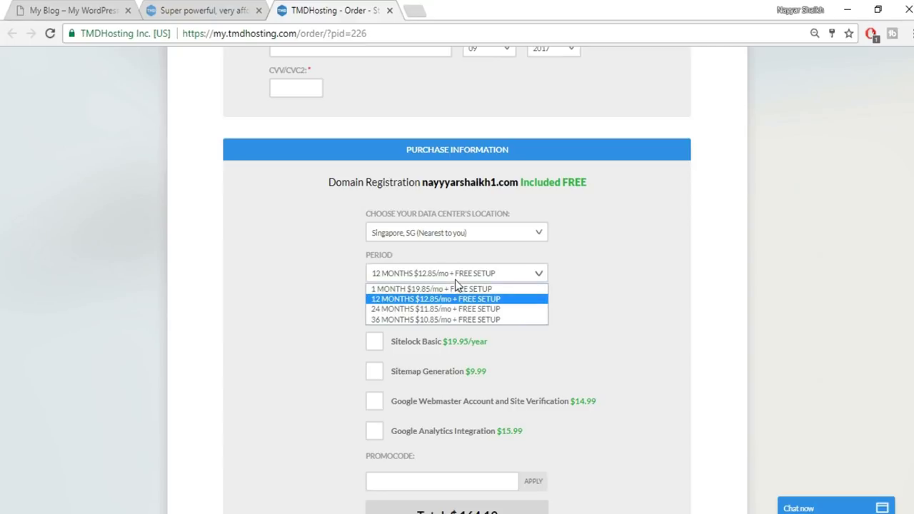
pyautogui.click(444, 300)
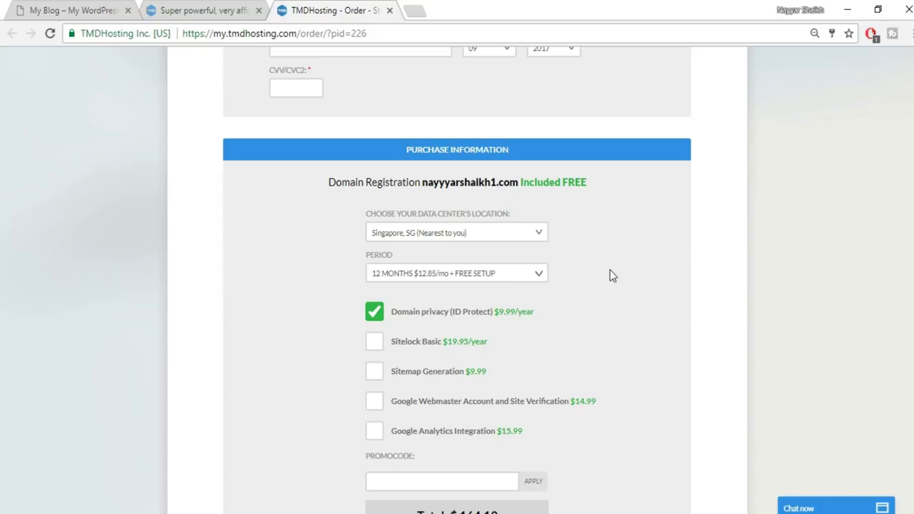
pyautogui.click(513, 275)
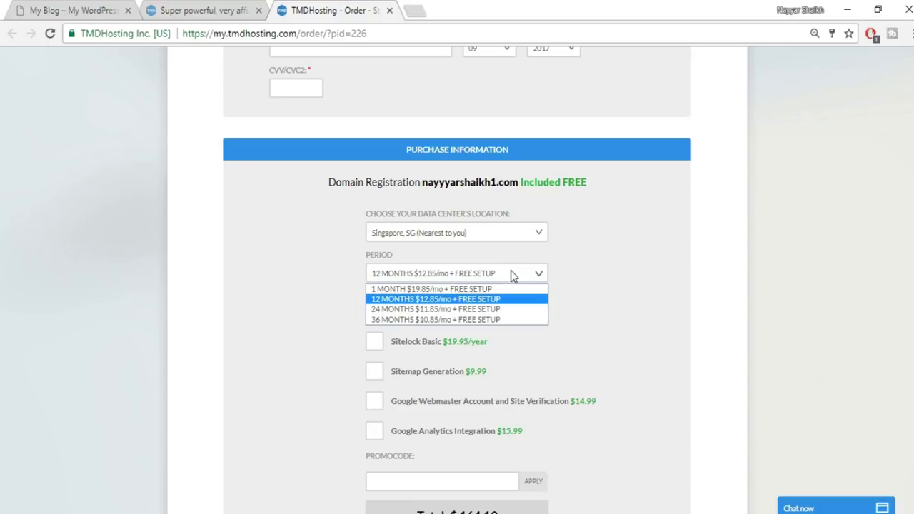
pyautogui.click(511, 276)
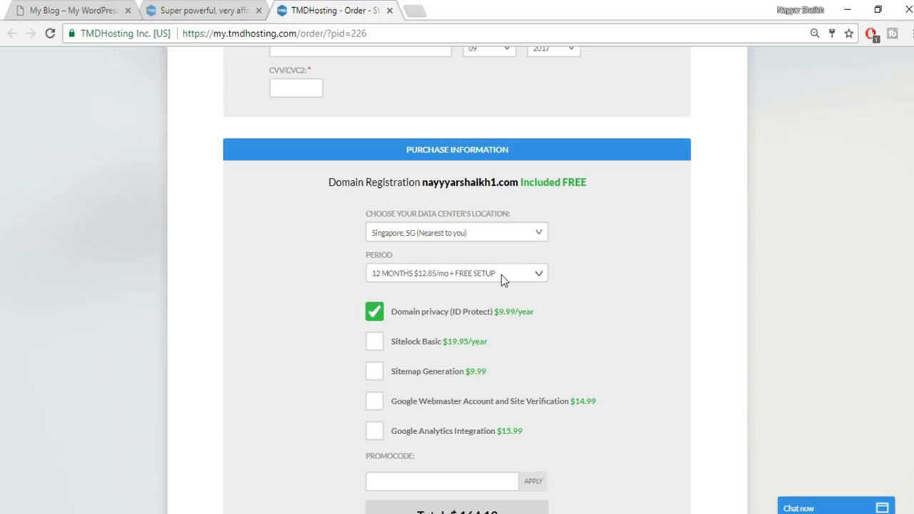
pyautogui.click(374, 322)
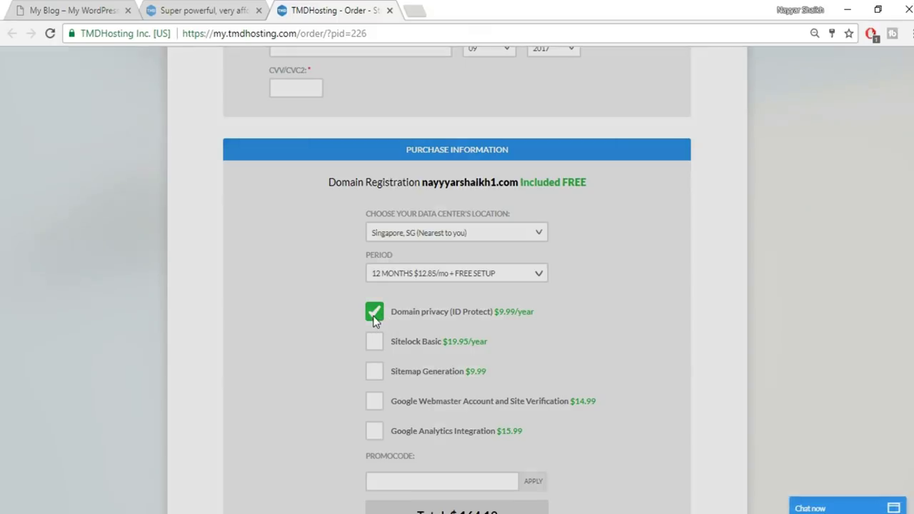
pyautogui.click(512, 207)
# Apply the promo code for 7.00% off, total $143.41, and accept the Terms of Service
pyautogui.scroll(-3, 714, 297)
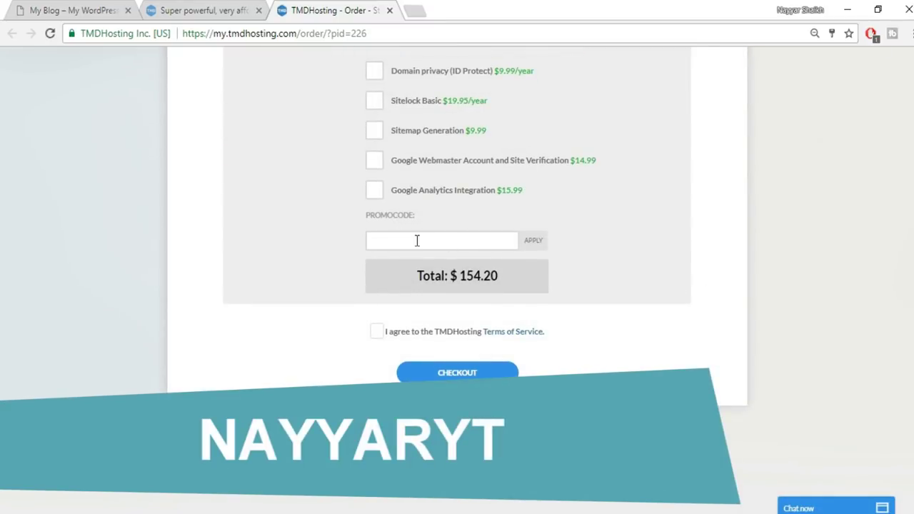
pyautogui.click(442, 238)
pyautogui.write('NAYYARYT')
pyautogui.click(547, 240)
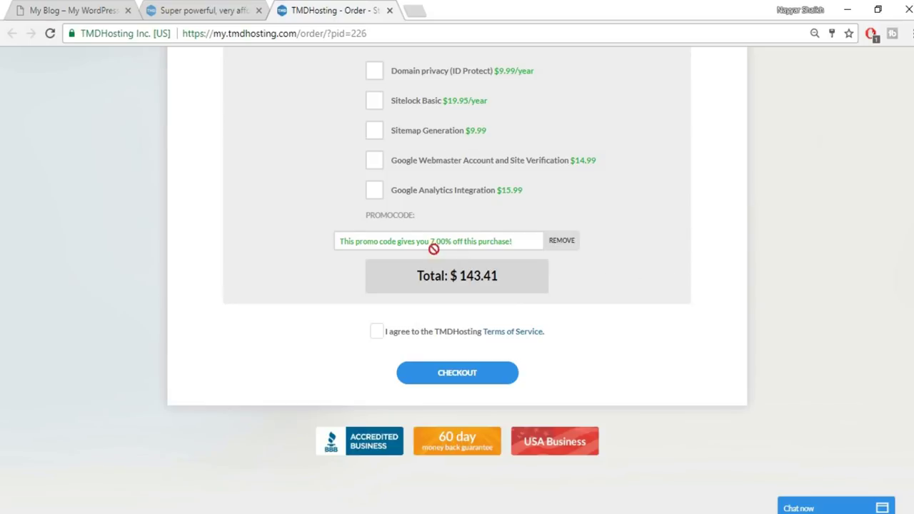
pyautogui.click(377, 333)
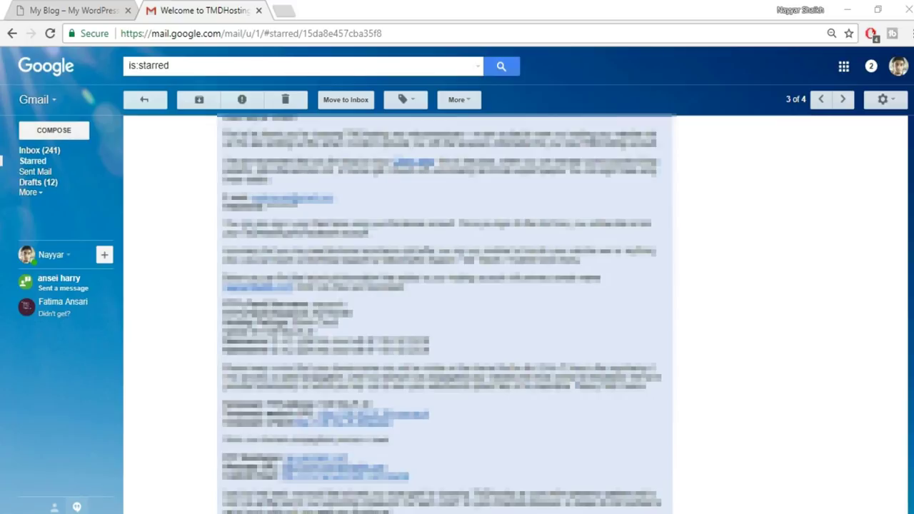
# Open the welcome email's cPanel link in a new tab and switch to it
pyautogui.rightClick(400, 479)
pyautogui.click(475, 346)
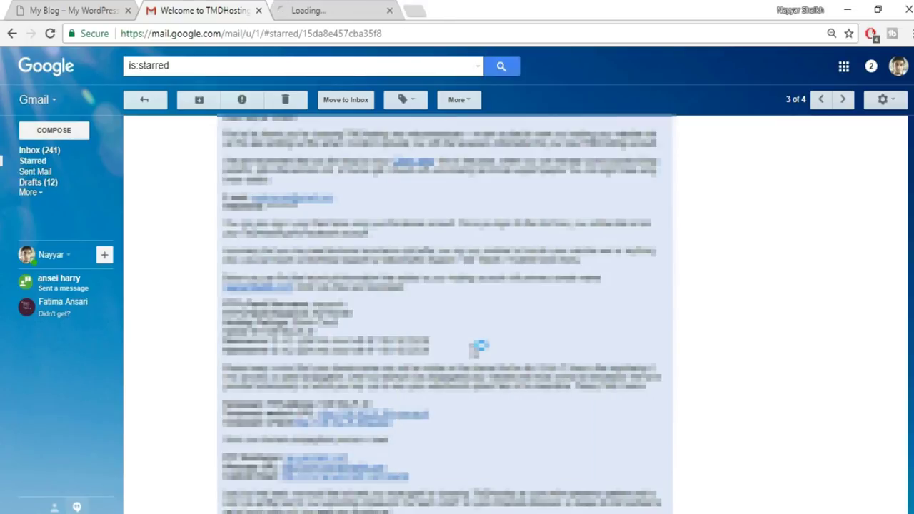
pyautogui.click(361, 7)
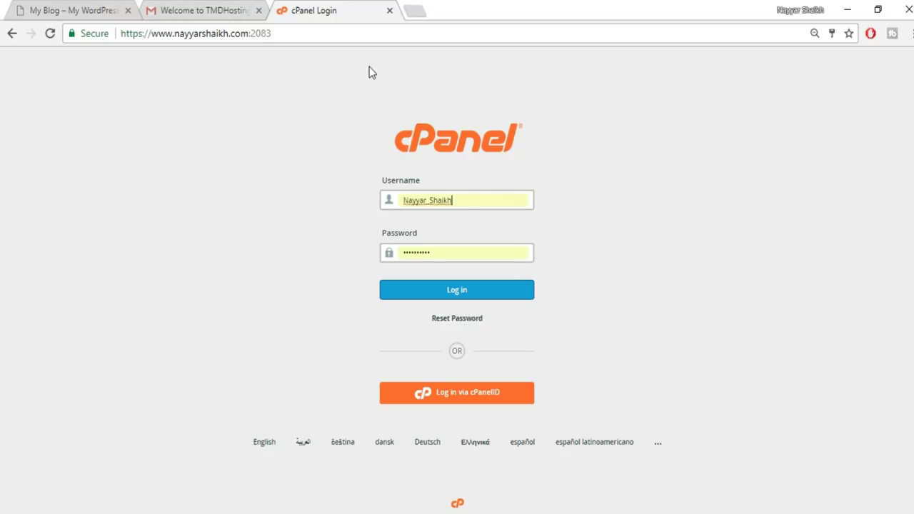
# Log in to cPanel and open the WordPress script in Softaculous Apps Installer
pyautogui.click(457, 290)
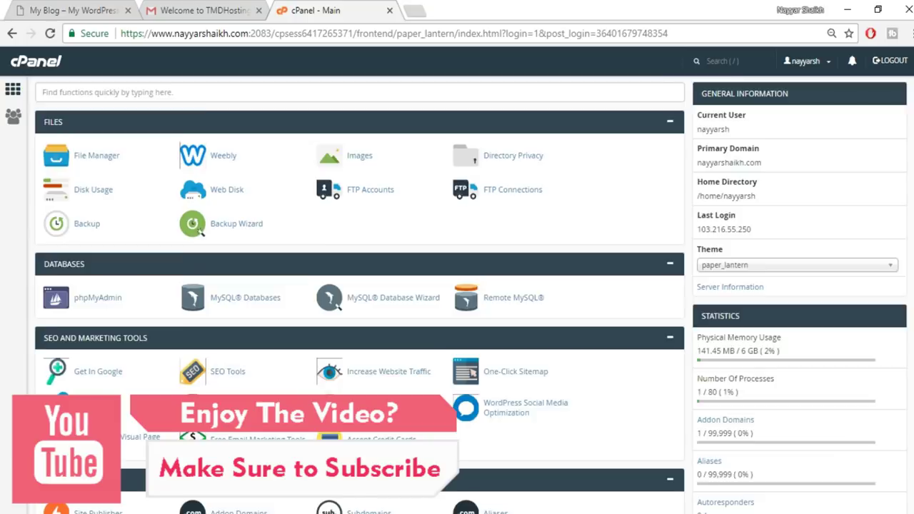
pyautogui.scroll(-15, 359, 295)
pyautogui.scroll(-1, 206, 342)
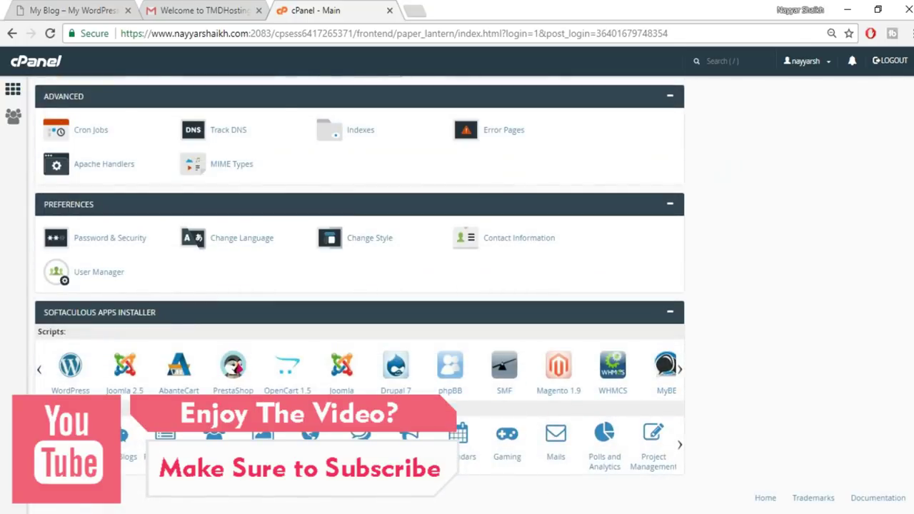
pyautogui.click(74, 390)
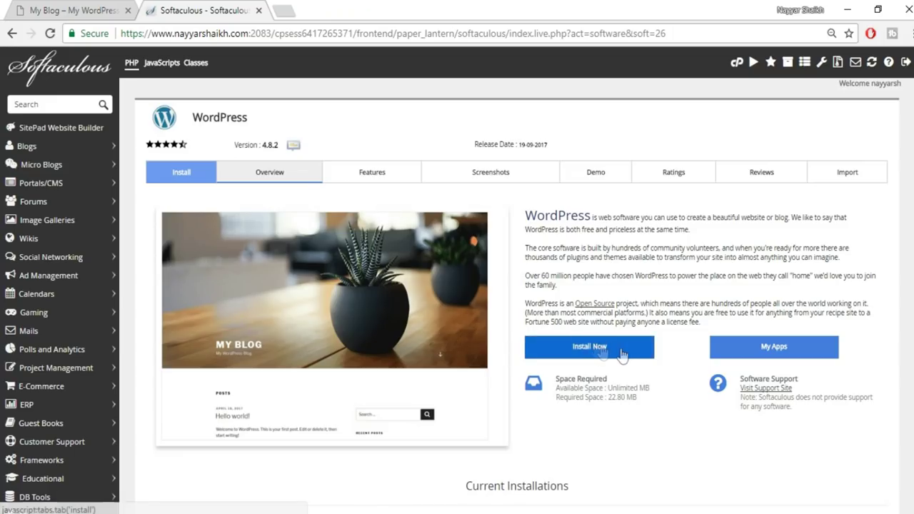
# Start a WordPress install on the kingdom subdomain with 'wp' removed from In Directory
pyautogui.click(620, 350)
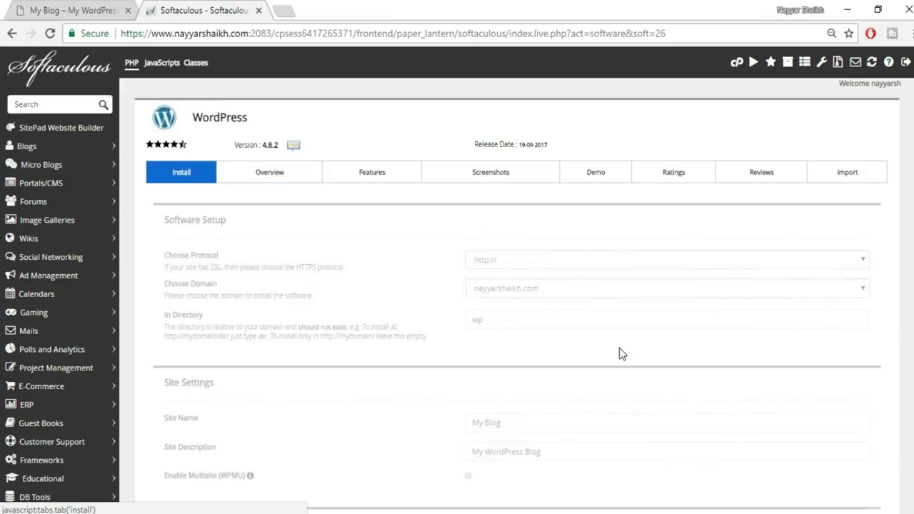
pyautogui.click(548, 293)
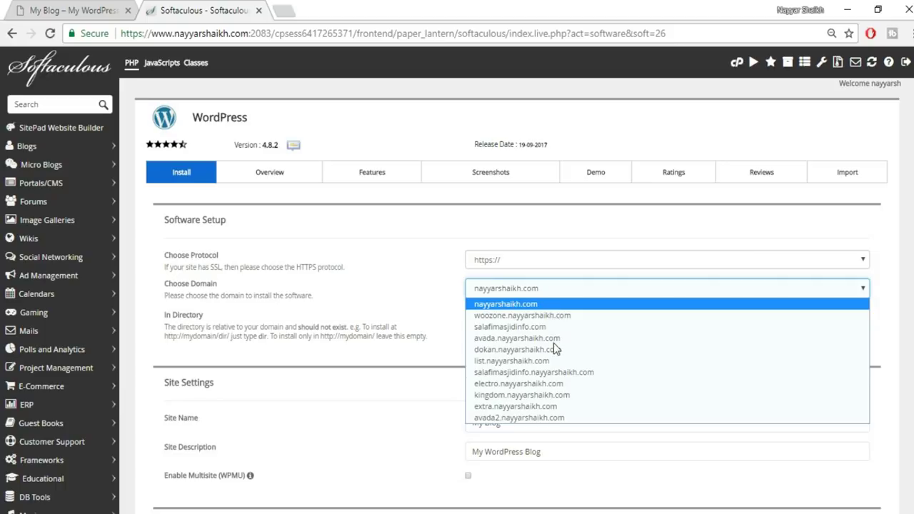
pyautogui.click(560, 396)
pyautogui.click(580, 325)
pyautogui.doubleClick(580, 325)
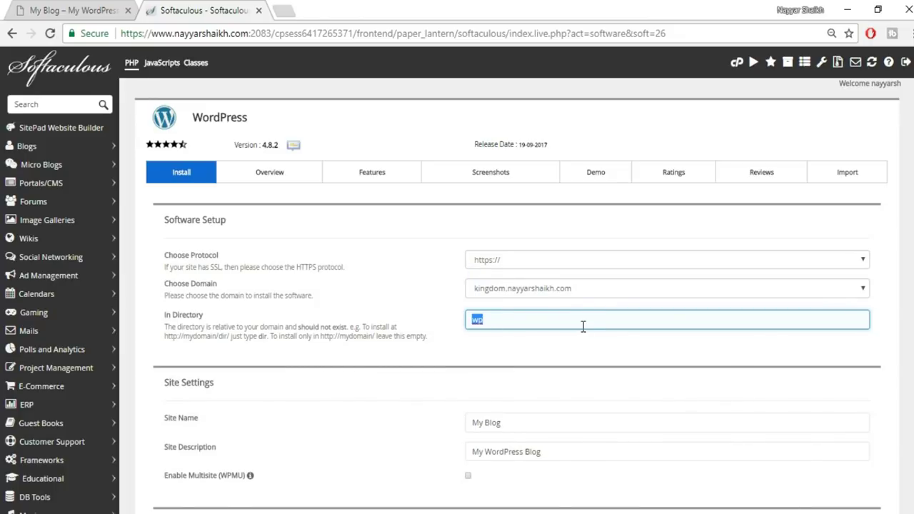
pyautogui.click(500, 323)
pyautogui.click(584, 347)
# Review the default Site Name and Site Description fields
pyautogui.scroll(-2, 588, 357)
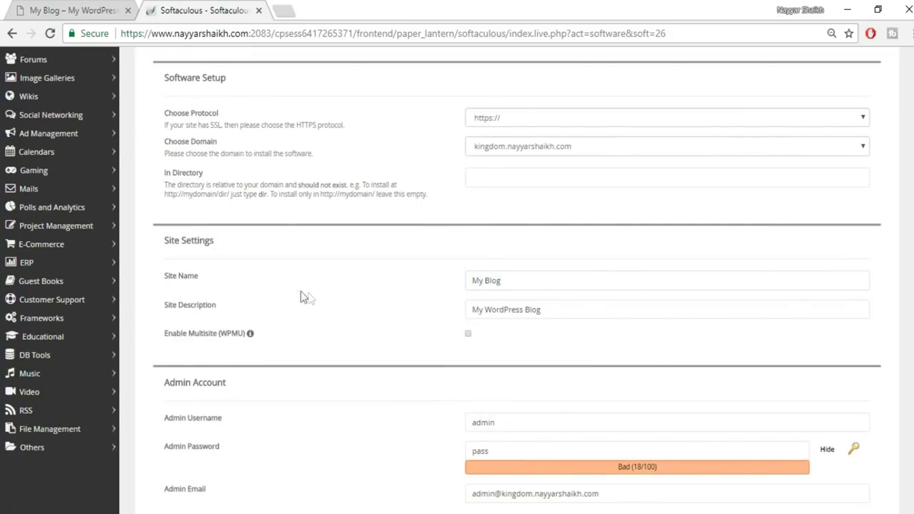
pyautogui.click(543, 280)
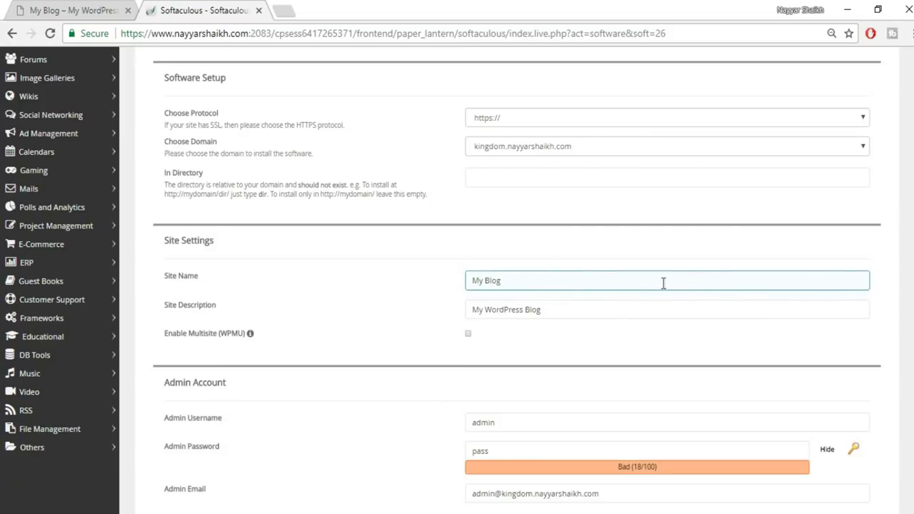
pyautogui.click(603, 339)
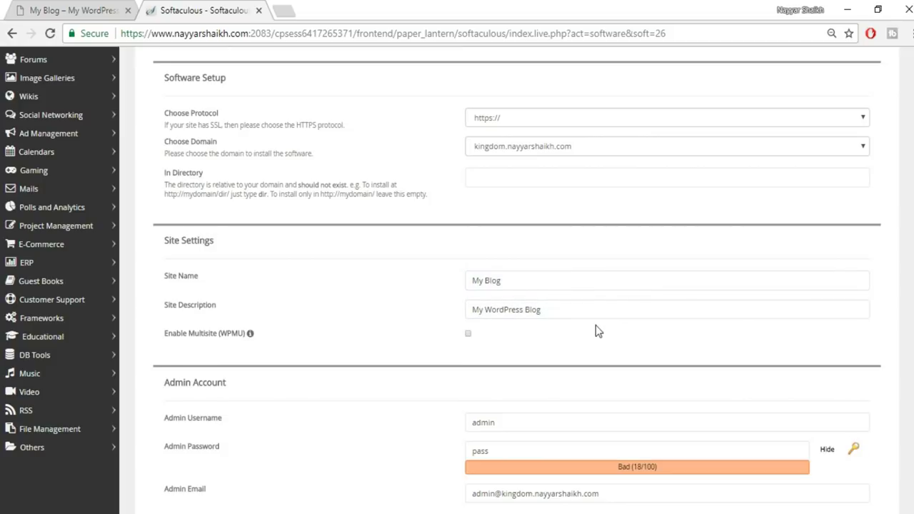
pyautogui.click(486, 305)
pyautogui.click(568, 276)
pyautogui.click(580, 313)
pyautogui.scroll(-2, 579, 312)
# Replace the default admin username with the saved one and type a new admin password
pyautogui.click(582, 283)
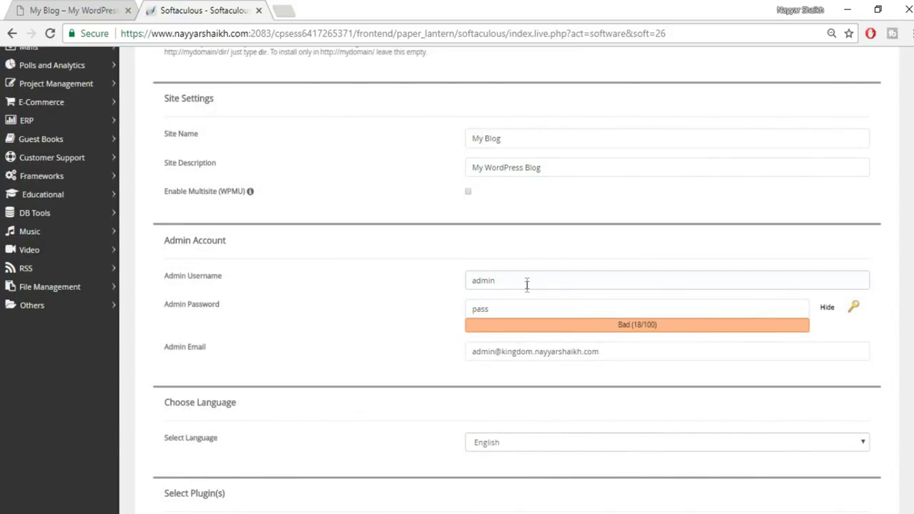
pyautogui.click(549, 301)
pyautogui.click(546, 280)
pyautogui.hotkey('ctrl', 'a')
pyautogui.press('BackSpace')
pyautogui.press('Down')
pyautogui.press('Down')
pyautogui.click(550, 300)
pyautogui.click(536, 308)
pyautogui.hotkey('ctrl', 'a')
pyautogui.press('BackSpace')
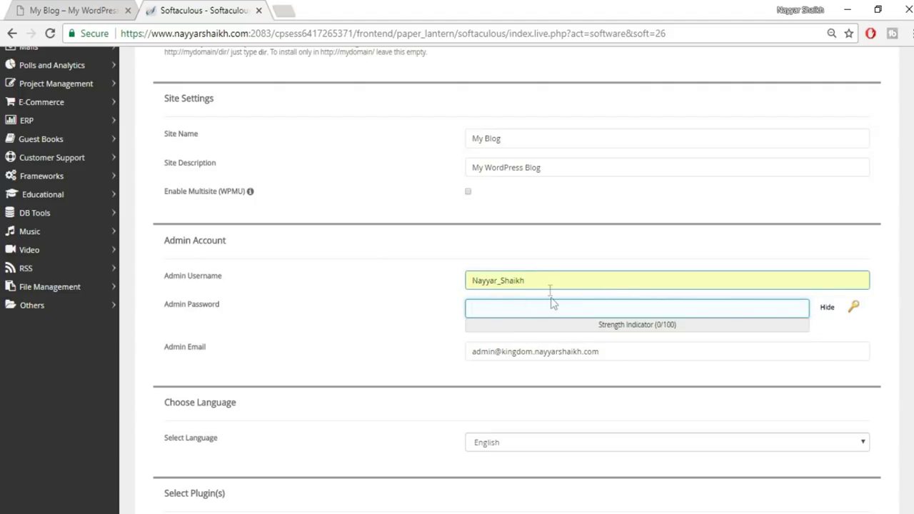
pyautogui.click(828, 308)
pyautogui.click(785, 310)
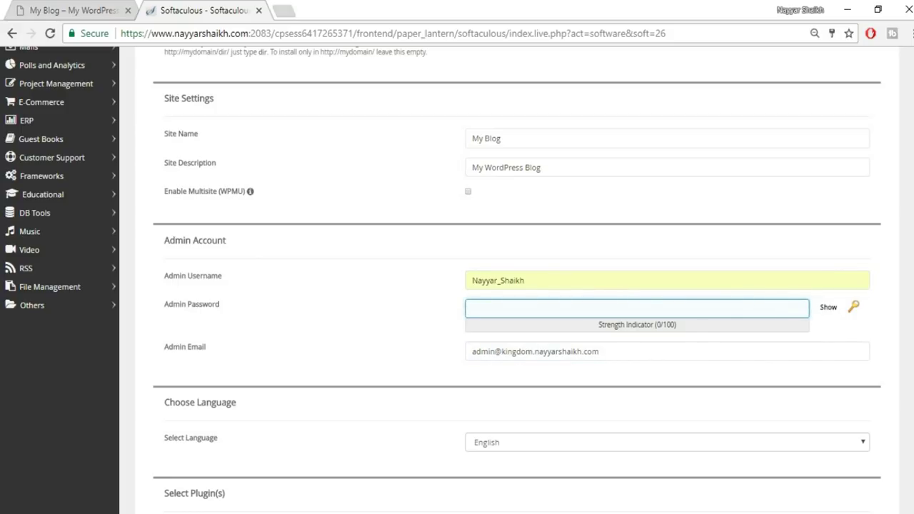
pyautogui.write('passw')
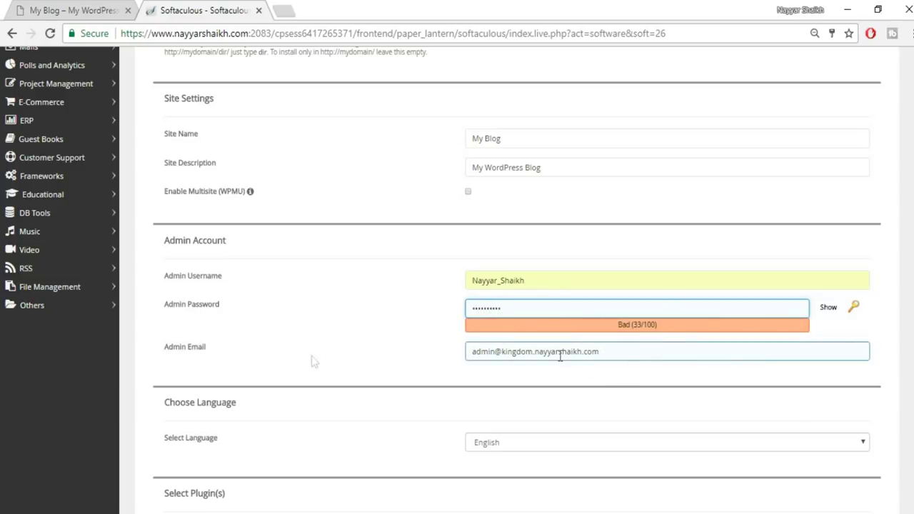
# Replace the admin e-mail with the owner's saved address and start the WordPress installation
pyautogui.moveTo(643, 353); pyautogui.dragTo(459, 357)
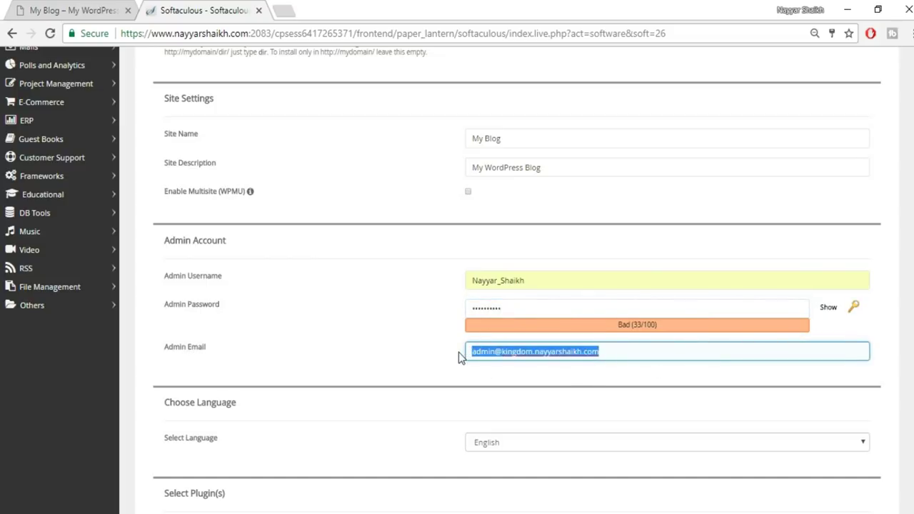
pyautogui.click(495, 355)
pyautogui.click(541, 371)
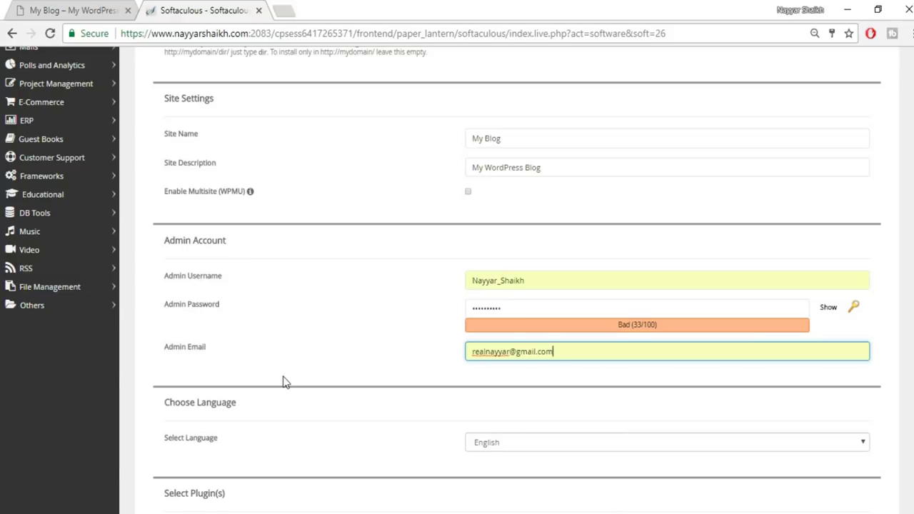
pyautogui.scroll(4, 284, 381)
pyautogui.scroll(-6, 669, 320)
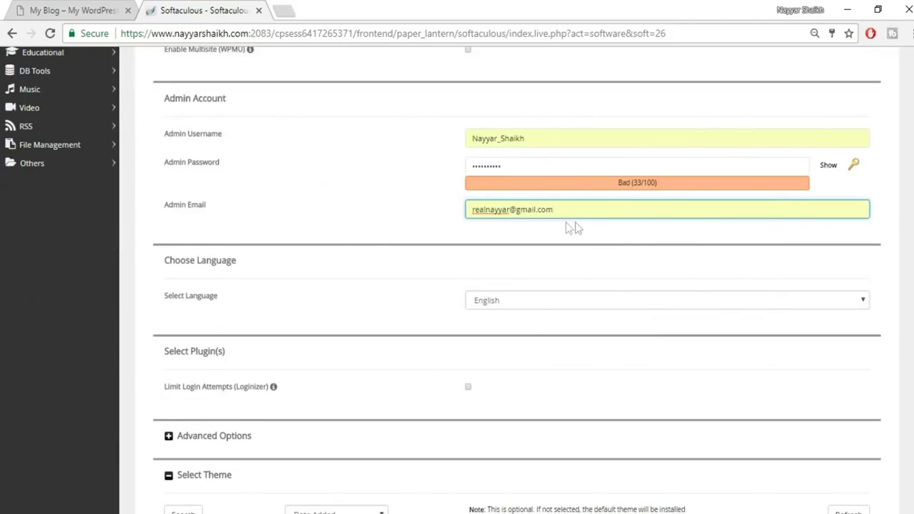
pyautogui.scroll(-4, 612, 298)
pyautogui.scroll(-2, 612, 298)
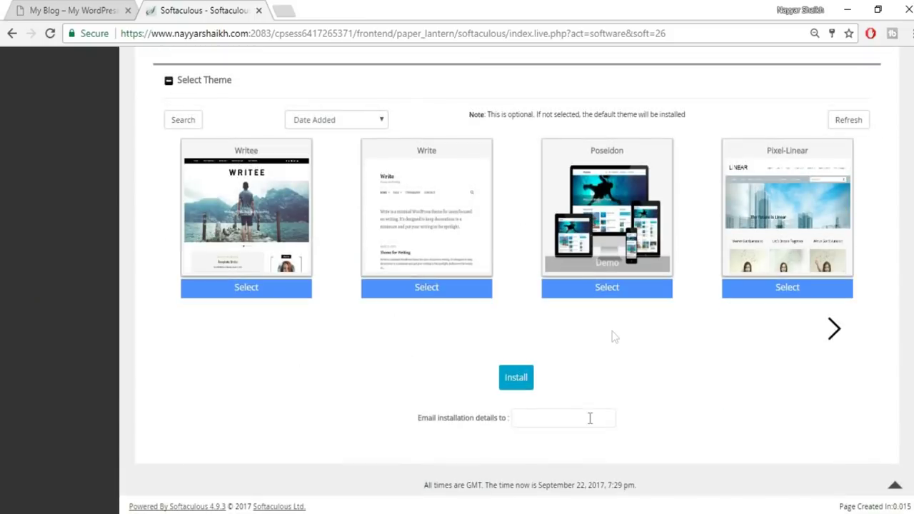
pyautogui.click(515, 378)
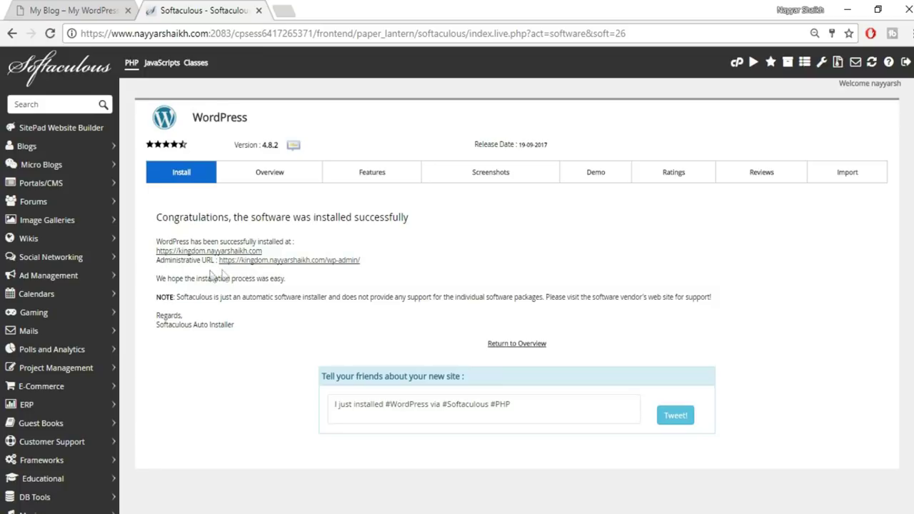
# Open the Softaculous Administrative URL (wp-admin) in a new tab and switch to it
pyautogui.rightClick(280, 264)
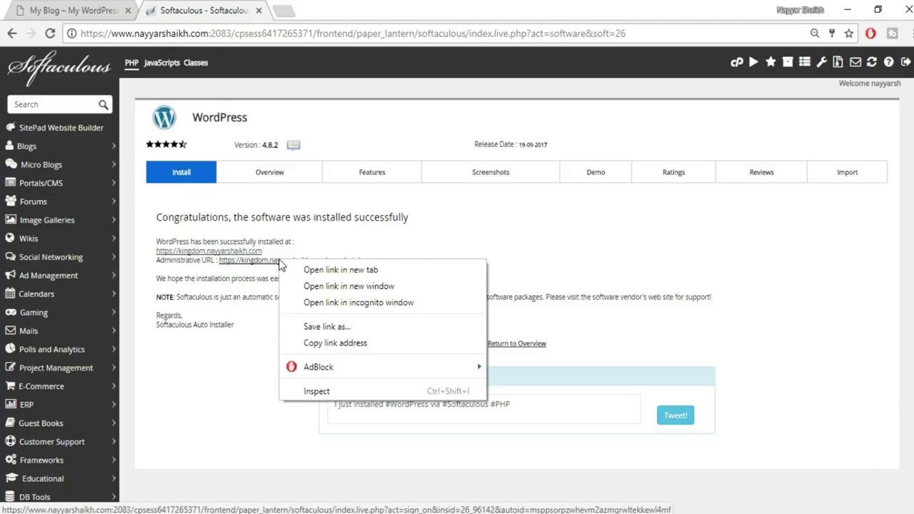
pyautogui.click(295, 268)
pyautogui.click(336, 8)
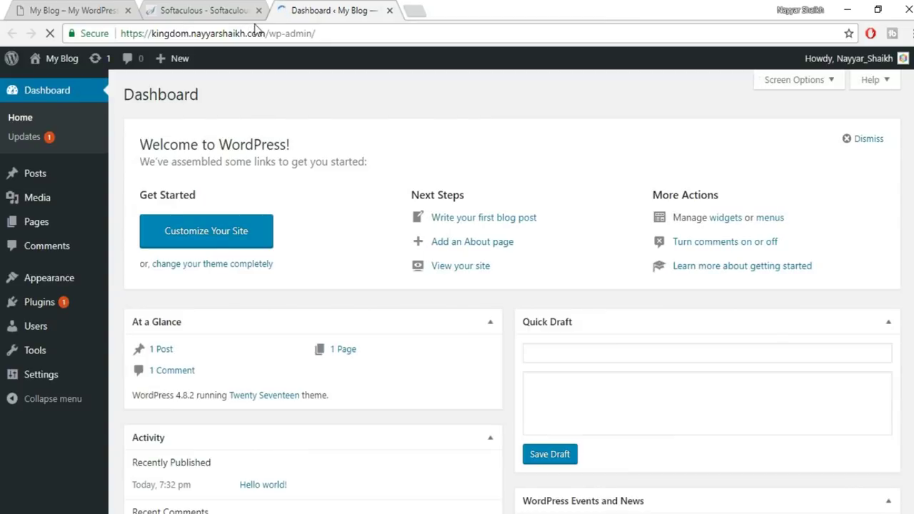
# Close the Softaculous tab and open My Blog's Visit Site link in a new tab
pyautogui.click(258, 10)
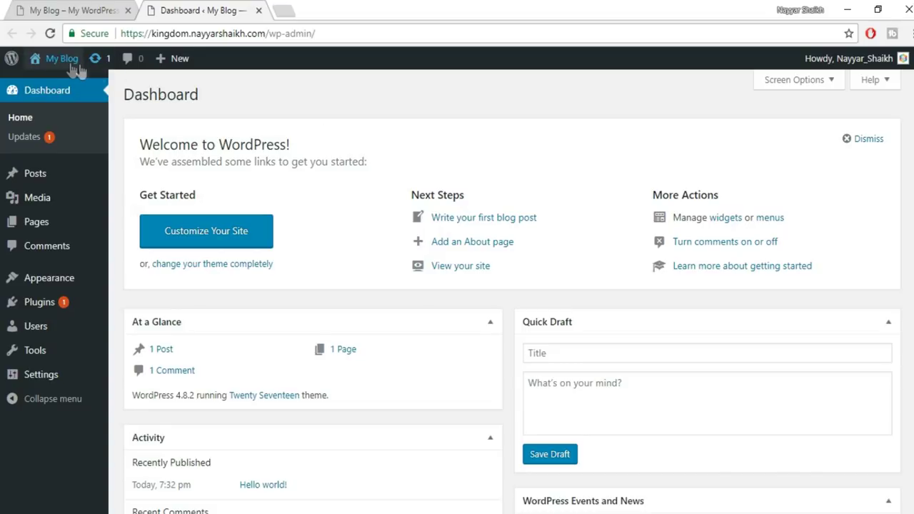
pyautogui.moveTo(61, 58)
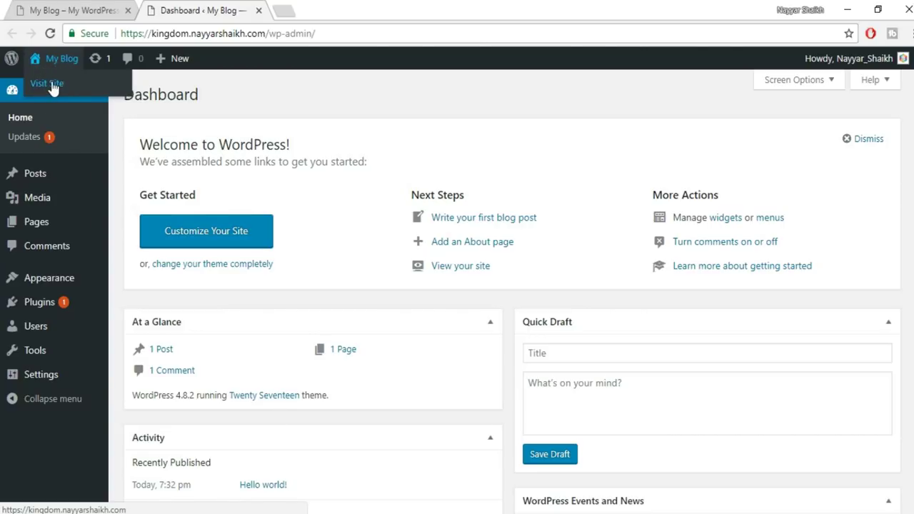
pyautogui.rightClick(52, 82)
pyautogui.click(90, 99)
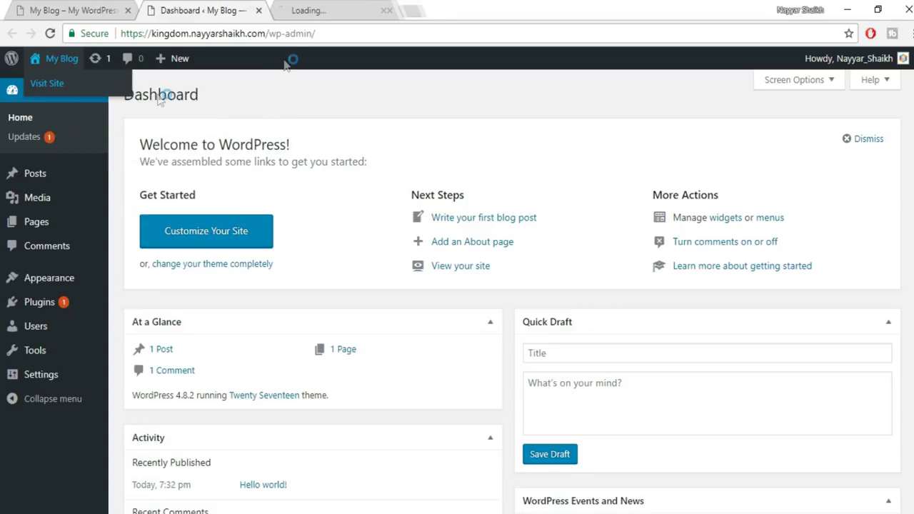
# Scroll through the new My Blog front page showing Hello world!
pyautogui.click(302, 12)
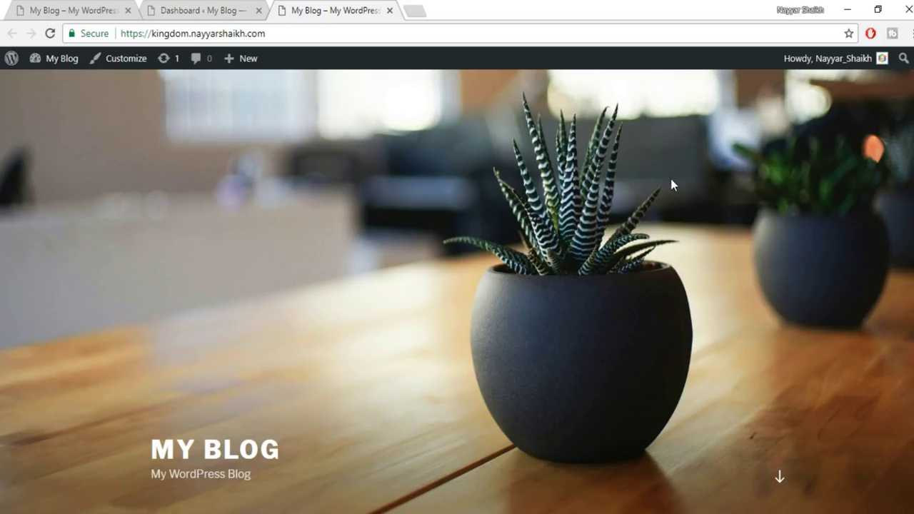
pyautogui.scroll(-10, 745, 229)
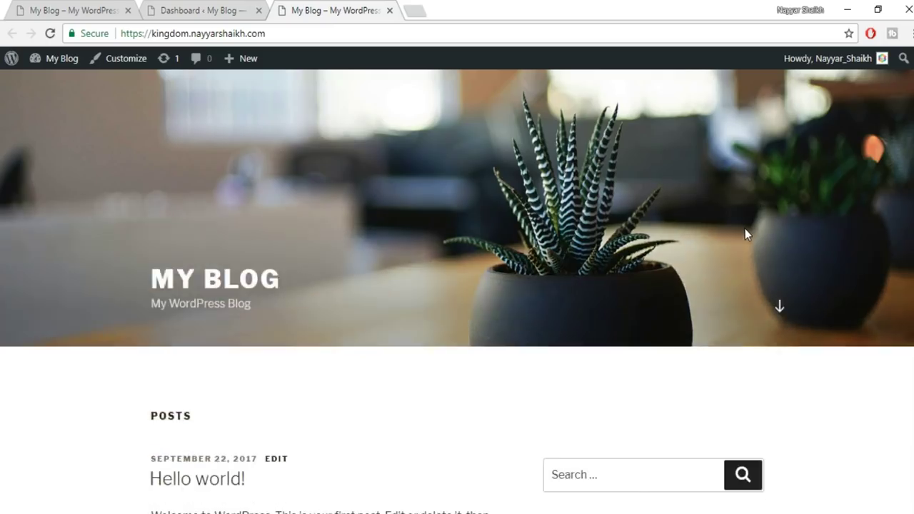
pyautogui.scroll(-2, 745, 234)
pyautogui.scroll(12, 746, 232)
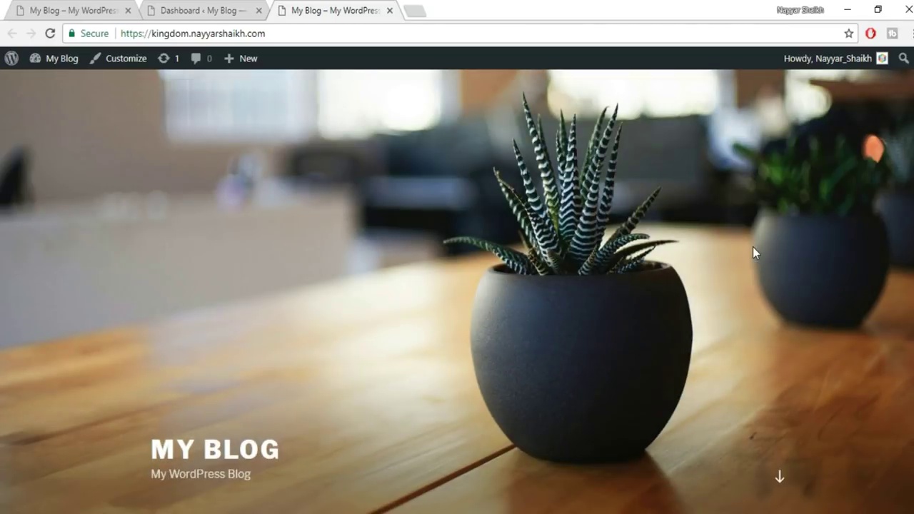
# Look over the woozone Kingdom shop in the first tab, then return to the blog tab
pyautogui.click(93, 8)
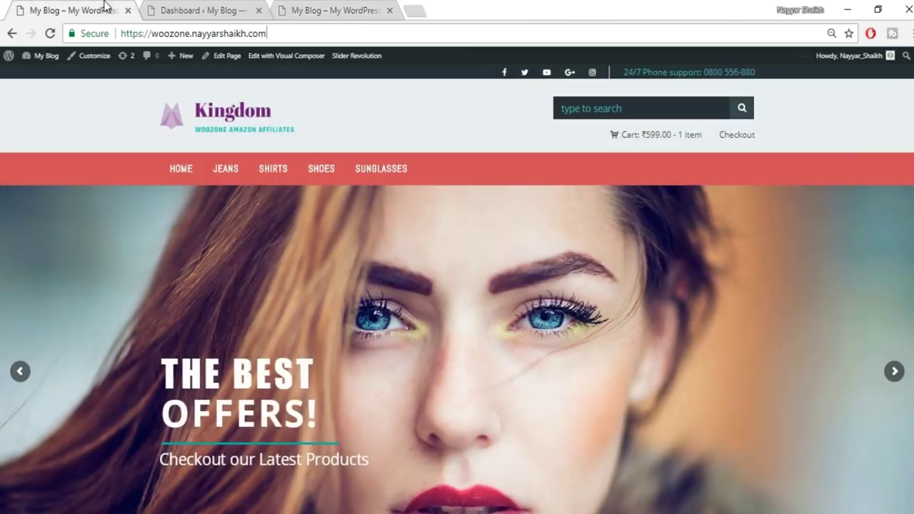
pyautogui.scroll(-15, 457, 289)
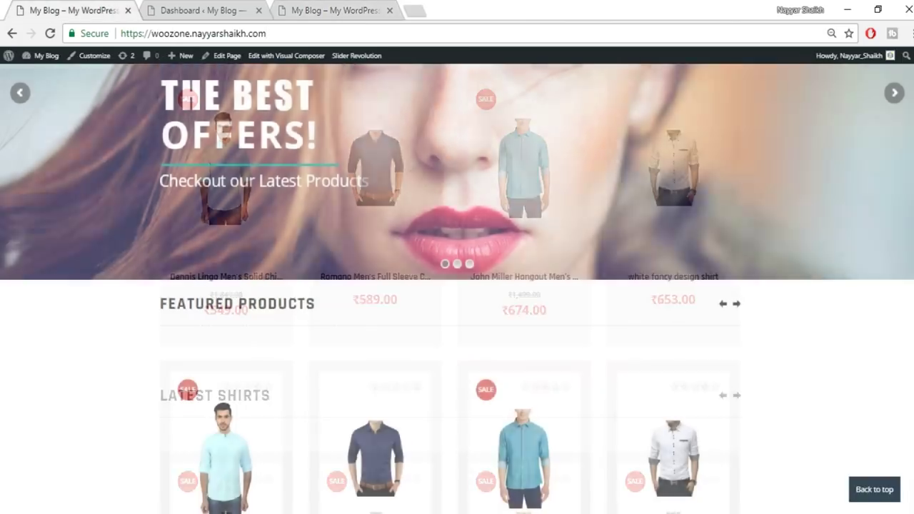
pyautogui.scroll(15, 457, 289)
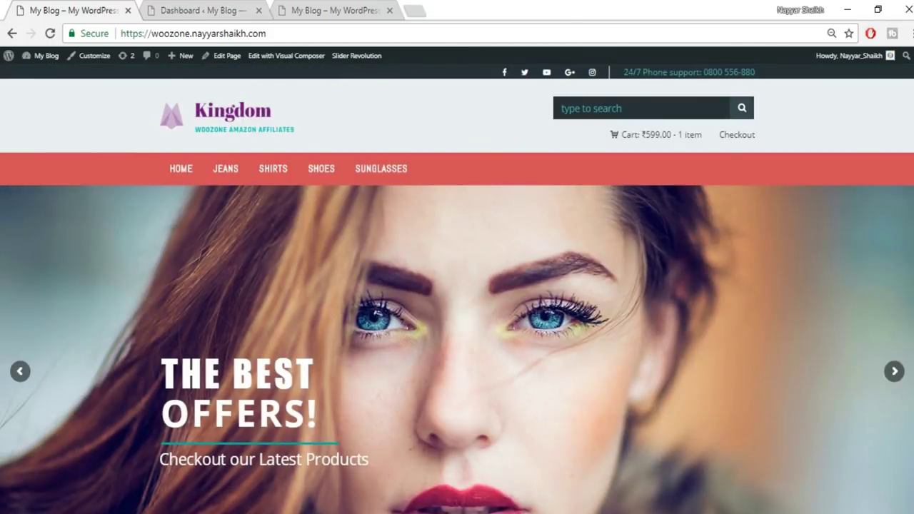
pyautogui.click(343, 6)
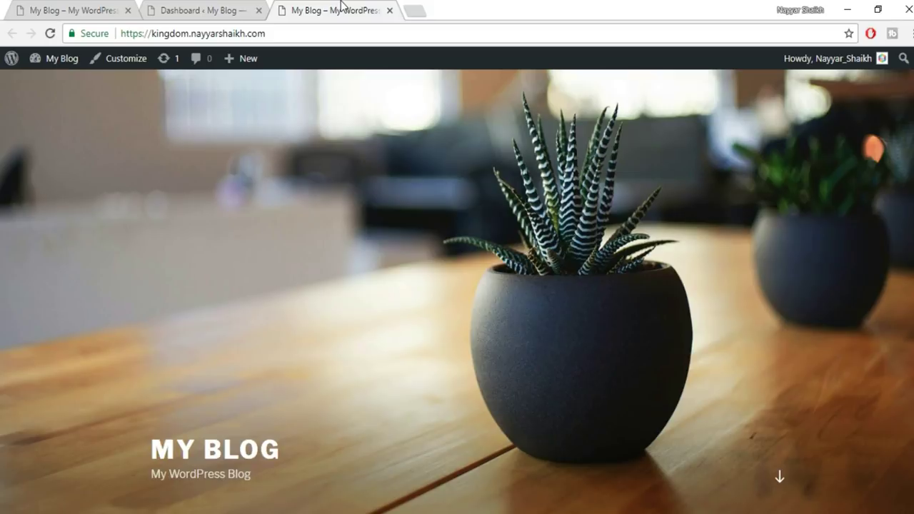
# Load bloggdude.com/kingdom in a new tab to reach the WooZone CodeCanyon item page
pyautogui.click(422, 9)
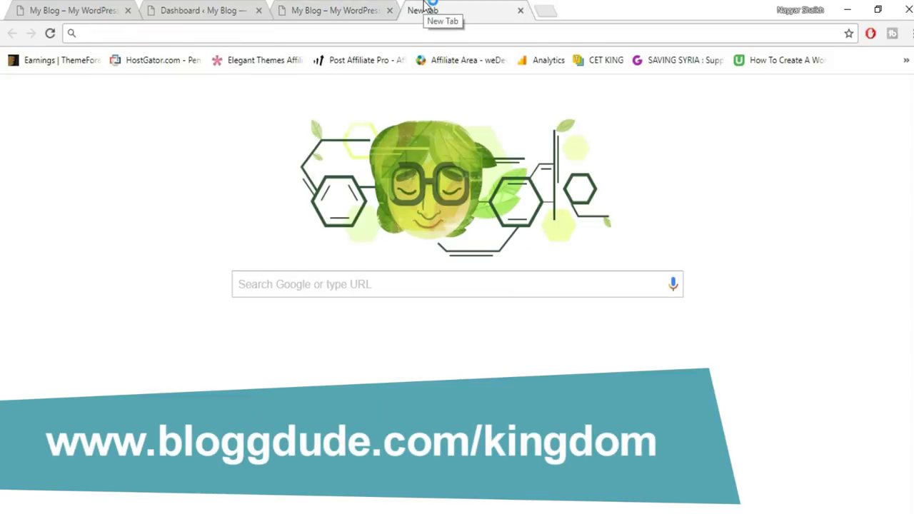
pyautogui.write('bloggdude.com/')
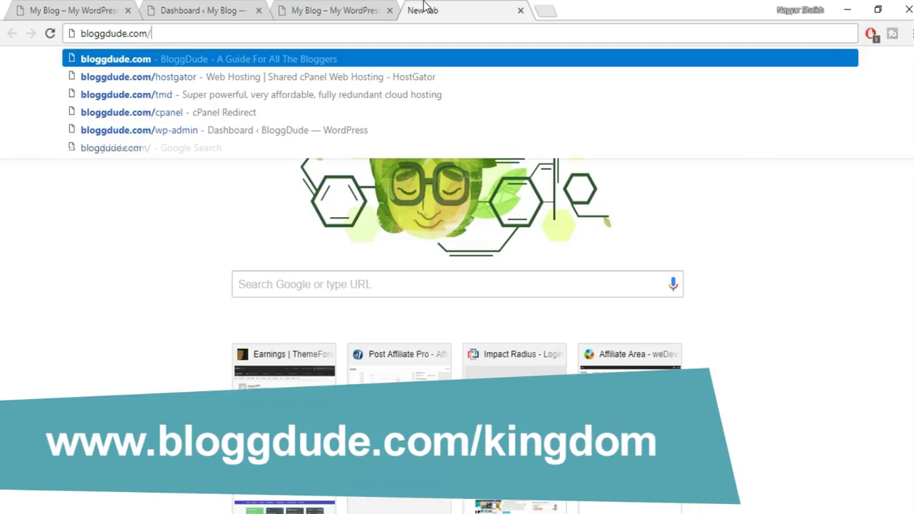
pyautogui.write('kingdom')
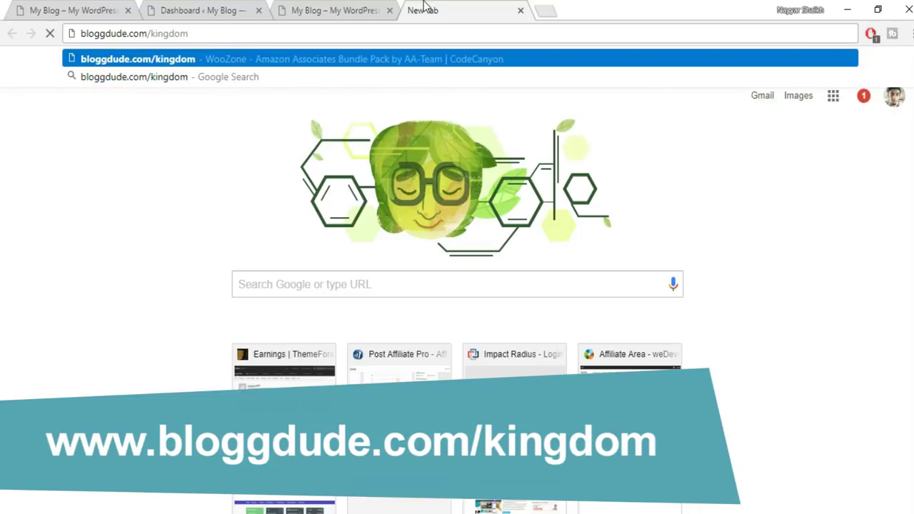
pyautogui.press('Return')
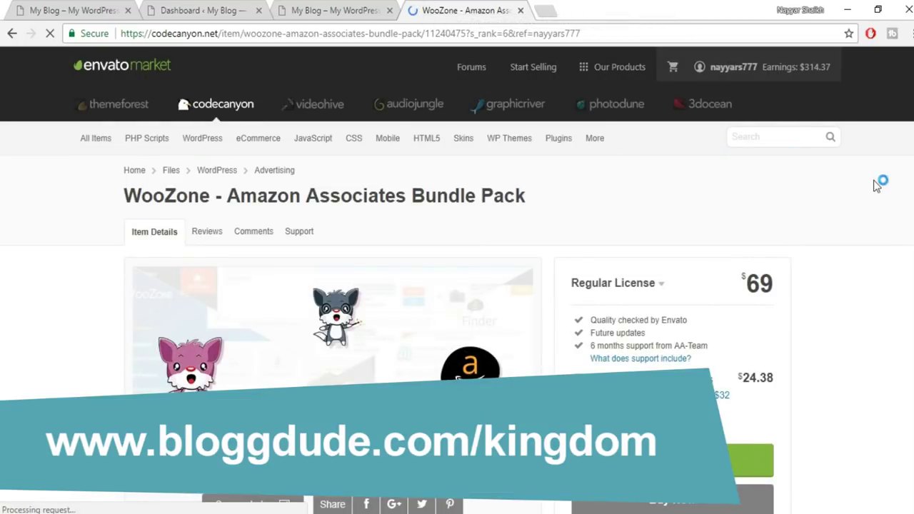
# Scroll through the WooZone Bundle Pack page, reviewing the $69 Regular License and bundle offer
pyautogui.scroll(-1, 858, 175)
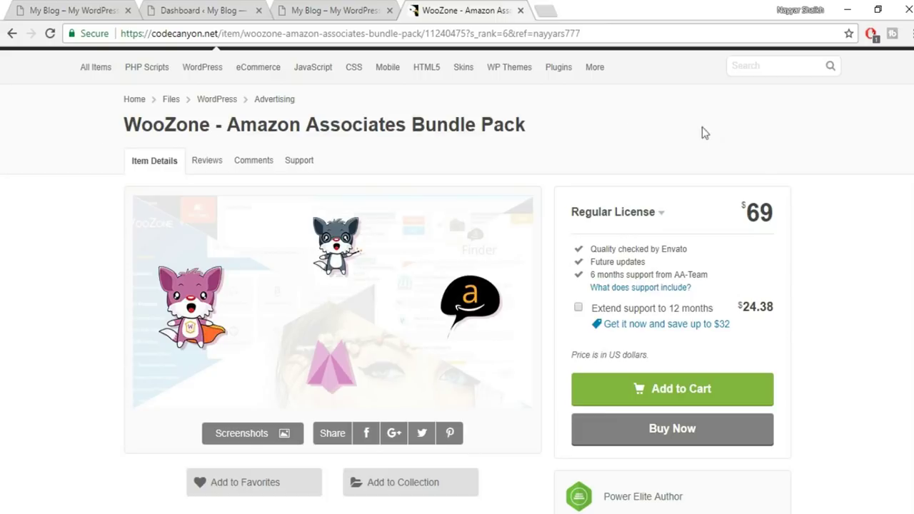
pyautogui.scroll(-3, 715, 133)
pyautogui.scroll(2, 246, 181)
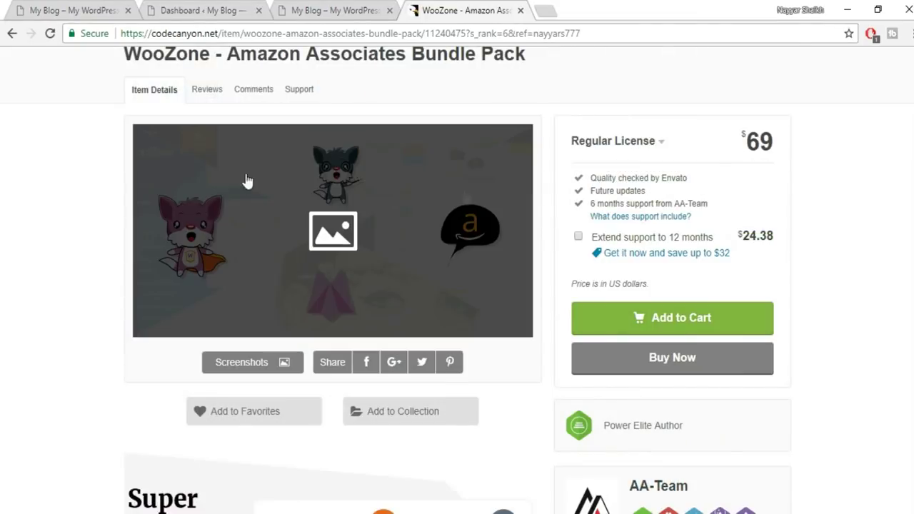
pyautogui.scroll(2, 855, 257)
pyautogui.scroll(-3, 857, 257)
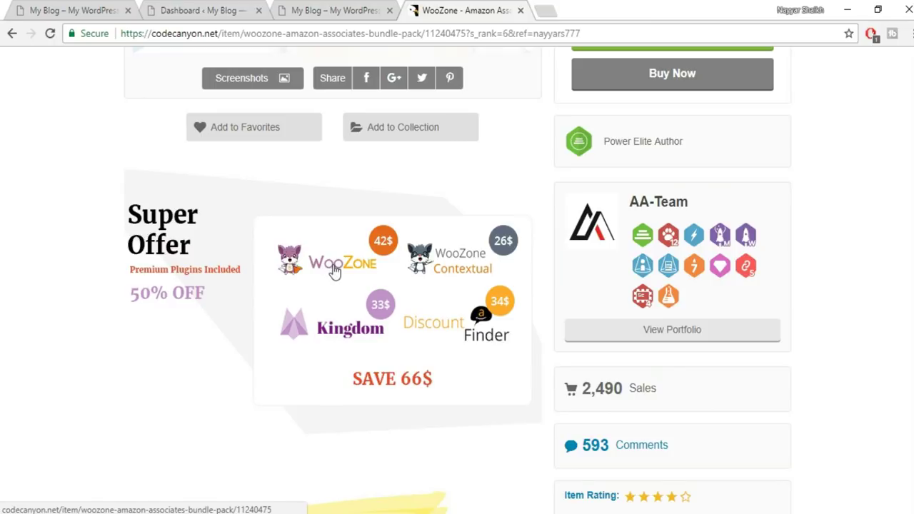
pyautogui.scroll(2, 350, 335)
pyautogui.scroll(-3, 370, 360)
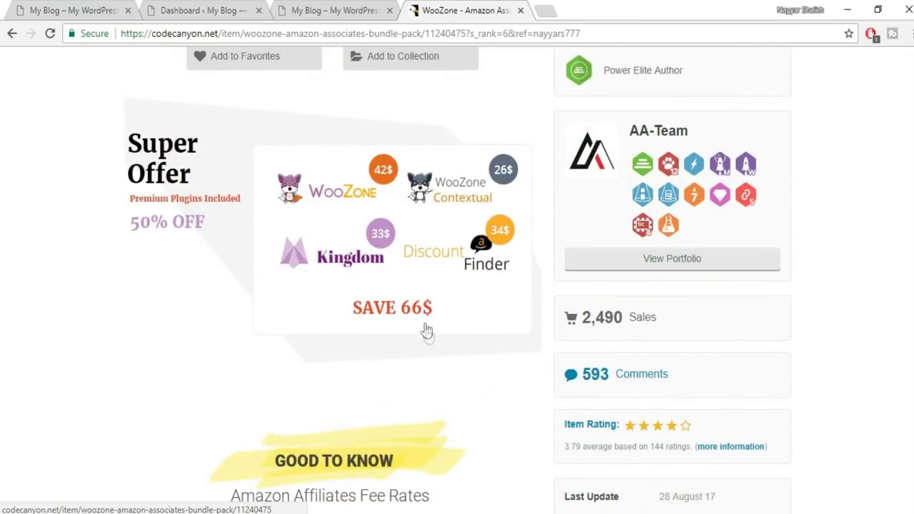
pyautogui.scroll(6, 423, 330)
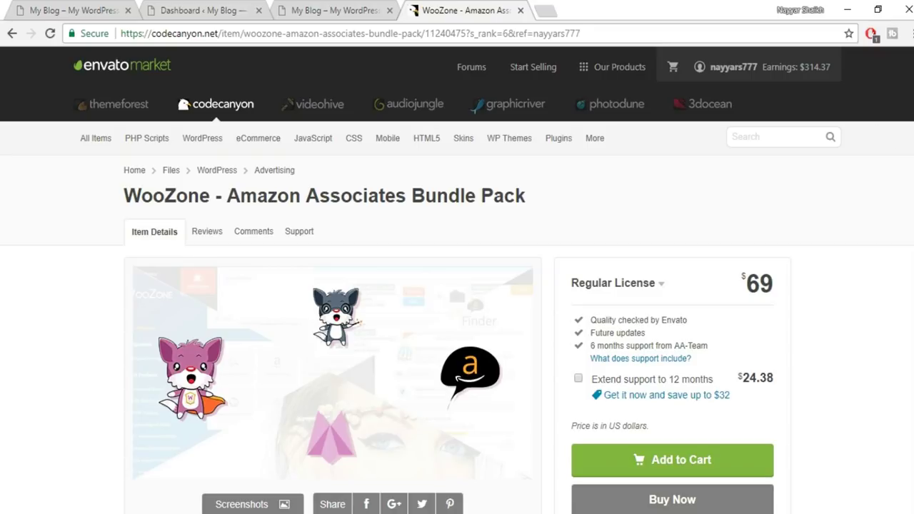
pyautogui.scroll(-2, 714, 365)
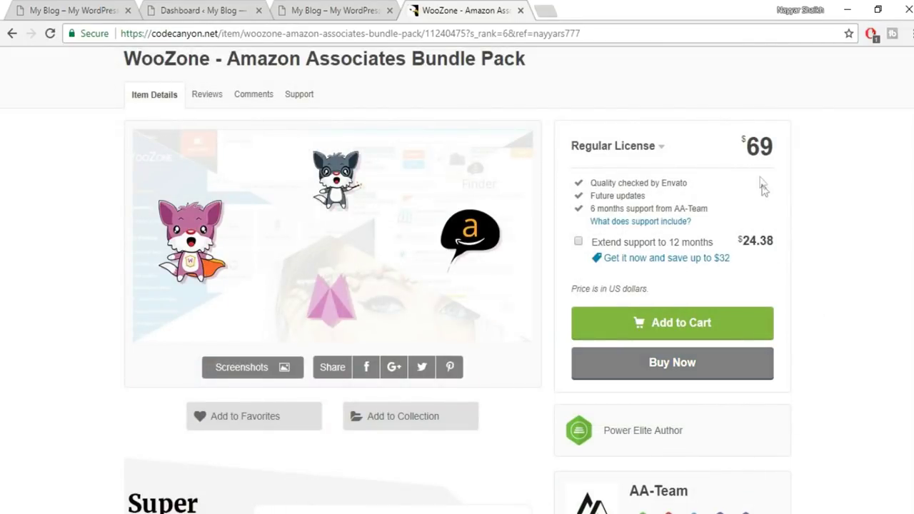
pyautogui.scroll(2, 481, 347)
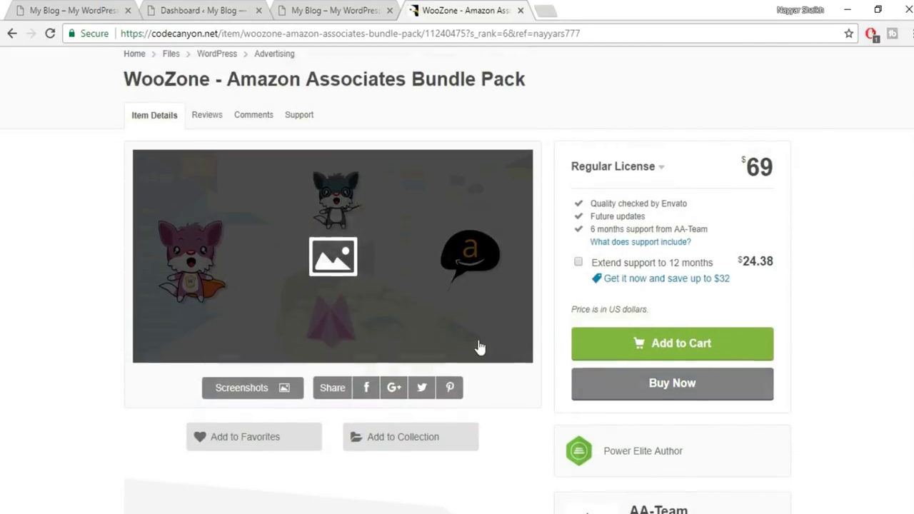
# Close the CodeCanyon tab and open Appearance > Themes > Add New > Upload Theme in the dashboard
pyautogui.click(520, 11)
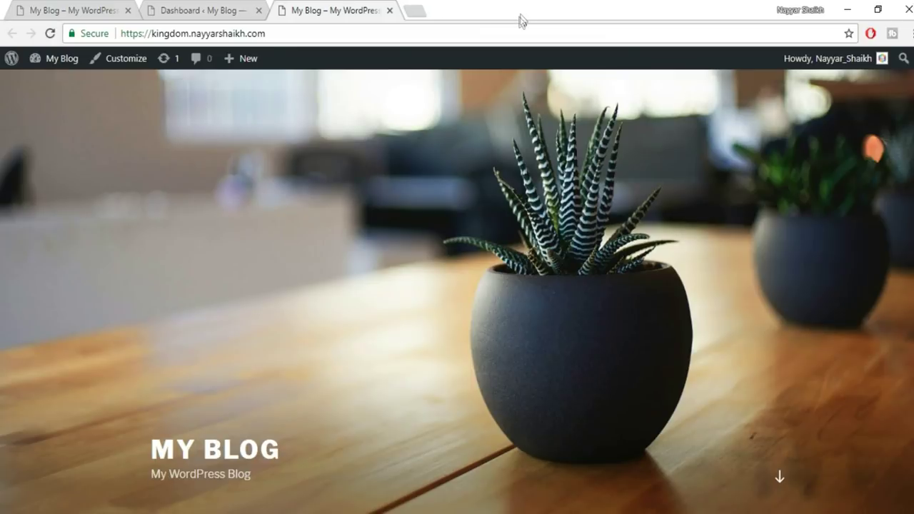
pyautogui.click(200, 12)
pyautogui.moveTo(36, 287)
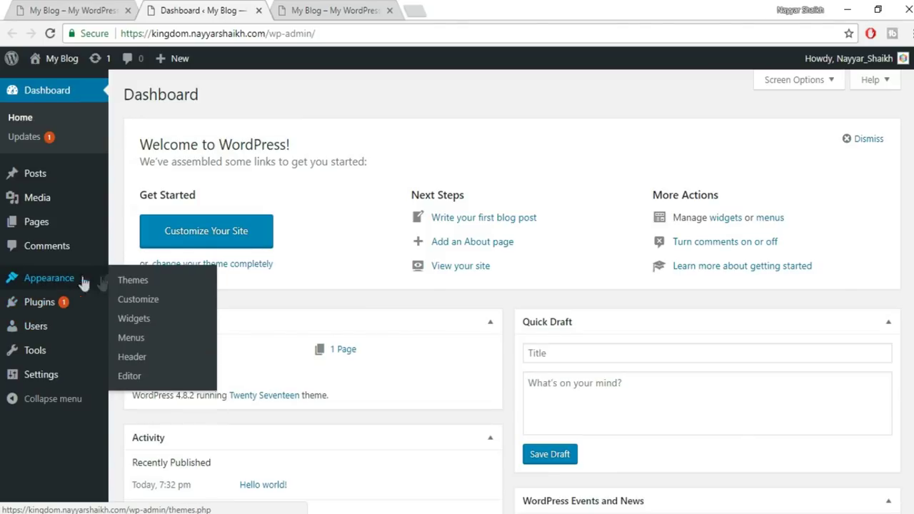
pyautogui.click(146, 281)
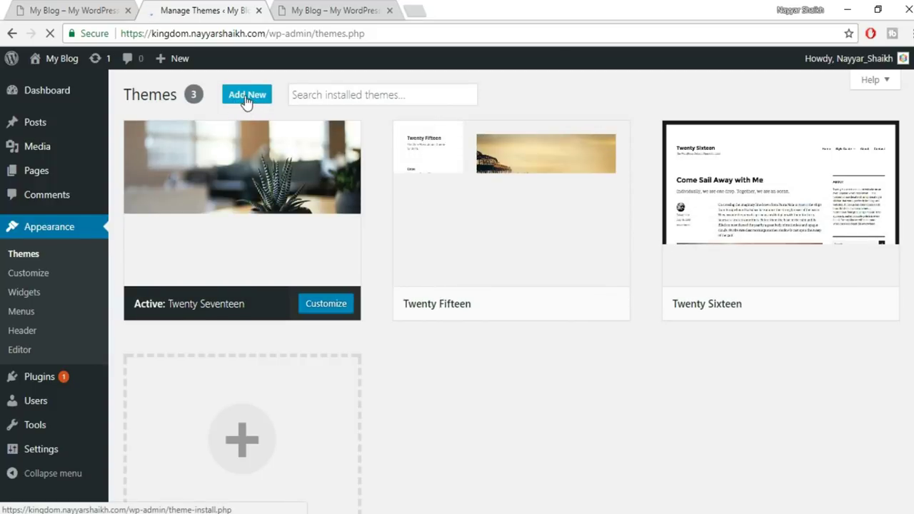
pyautogui.click(245, 98)
pyautogui.click(245, 98)
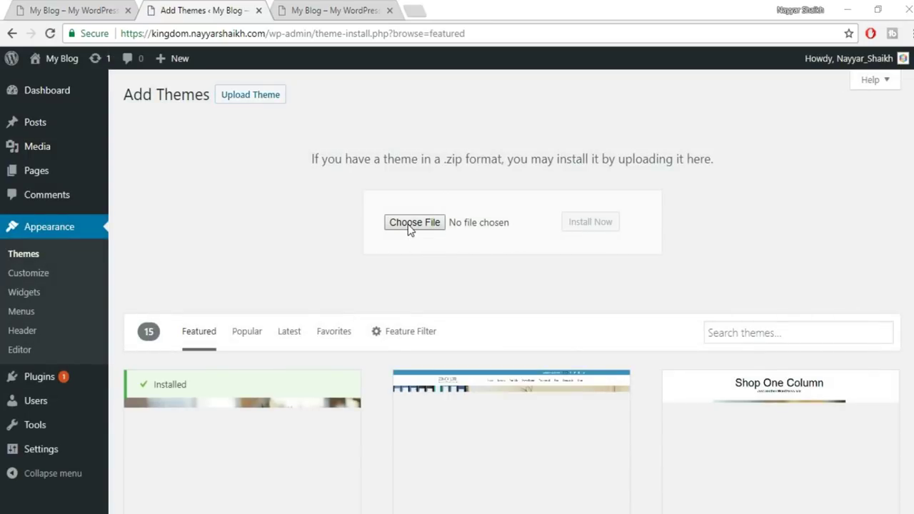
# Choose the kingdom ZIP from 2.6 > Kingdom - Amazon Affiliates Theme > 3.3.2 > Theme > Theme Zipped
pyautogui.click(408, 224)
pyautogui.doubleClick(252, 119)
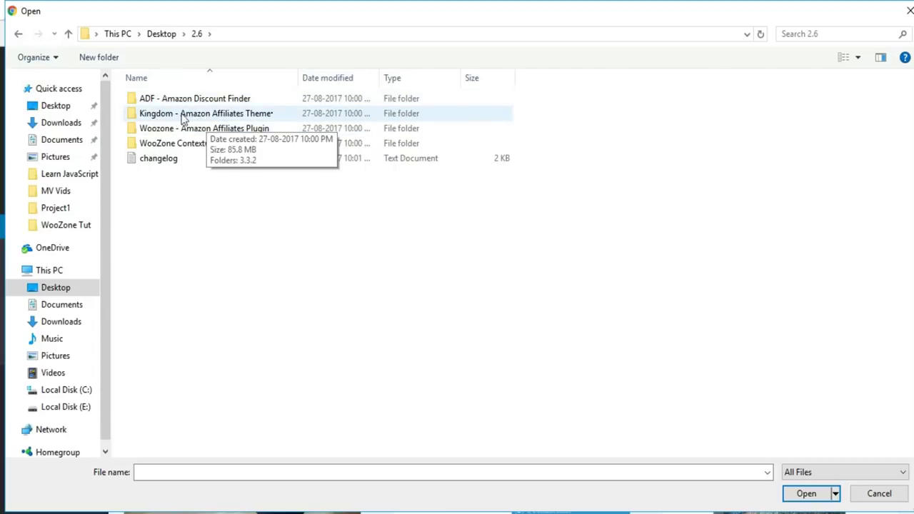
pyautogui.doubleClick(218, 116)
pyautogui.click(167, 100)
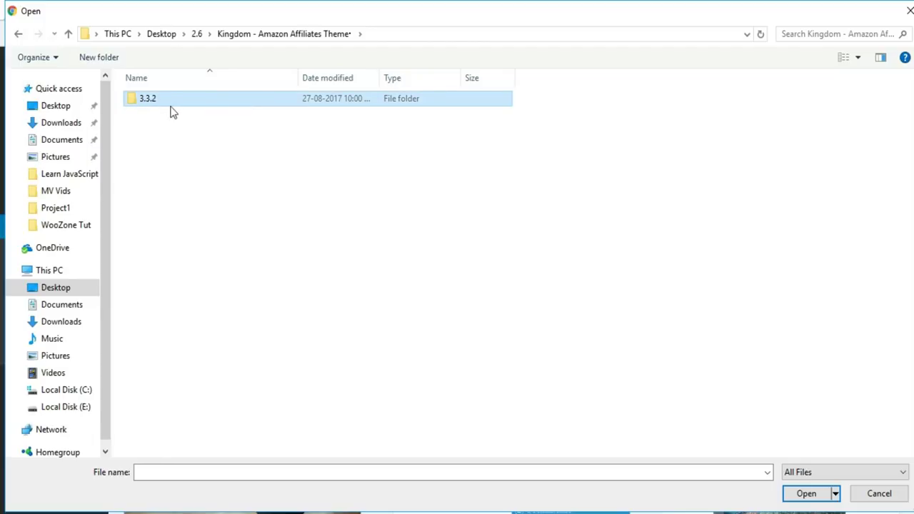
pyautogui.doubleClick(167, 106)
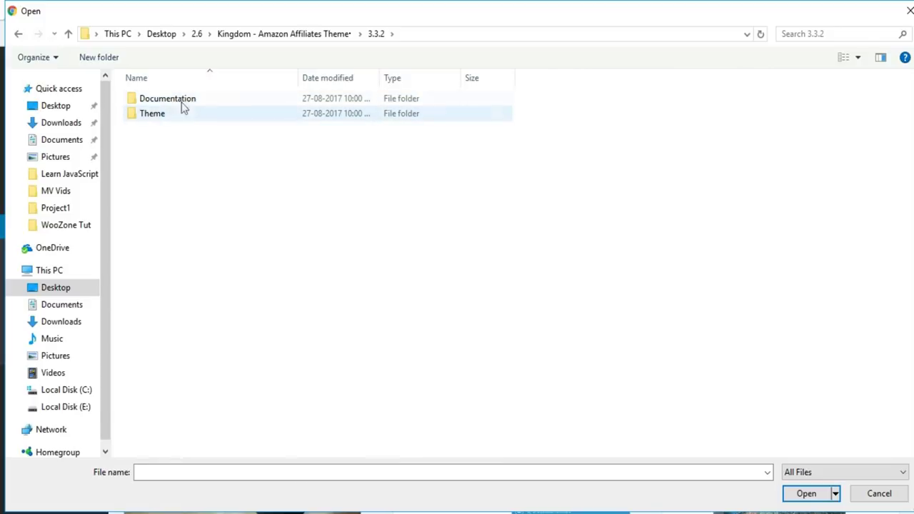
pyautogui.doubleClick(179, 114)
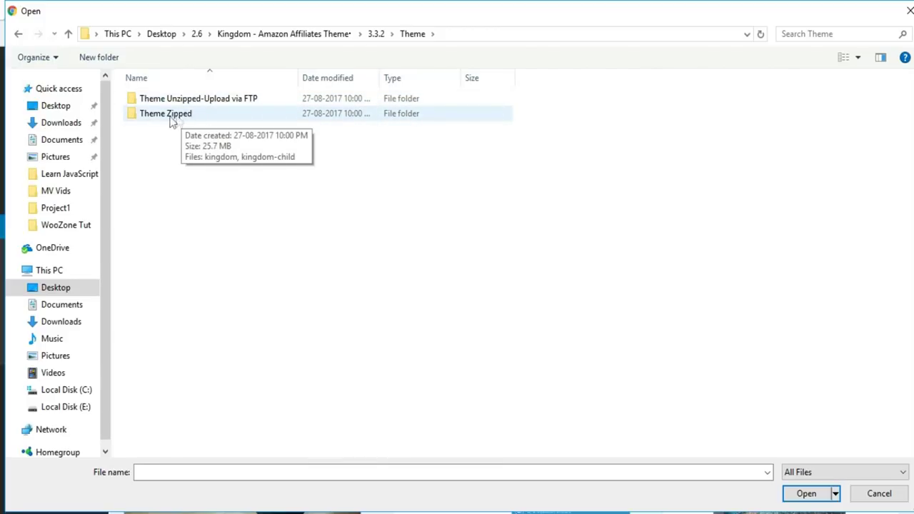
pyautogui.doubleClick(190, 117)
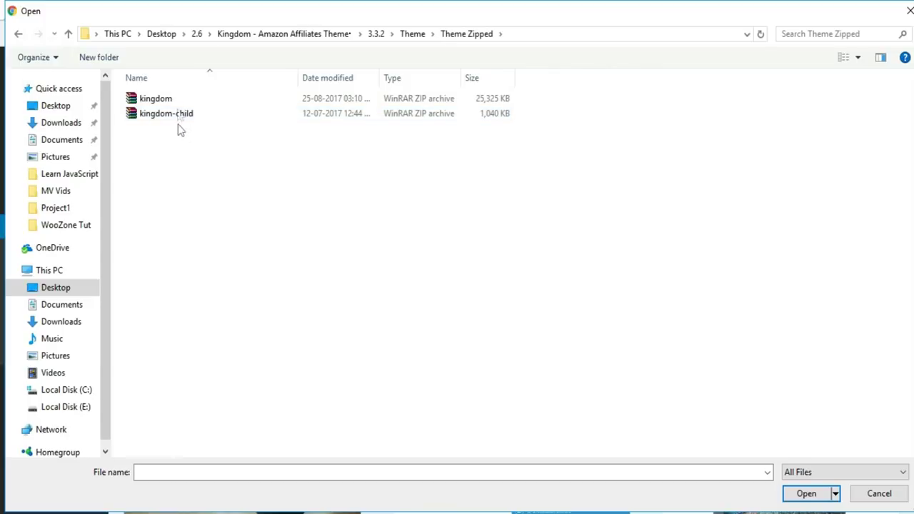
pyautogui.click(161, 103)
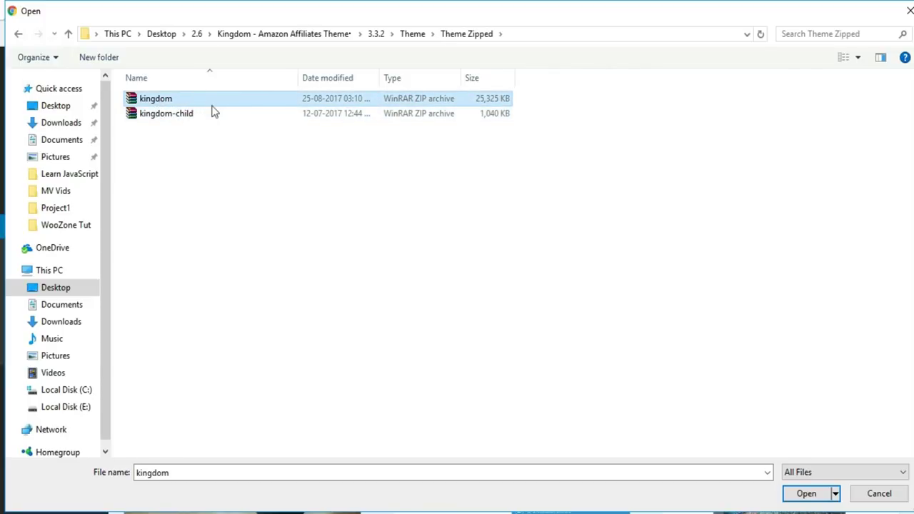
pyautogui.click(807, 493)
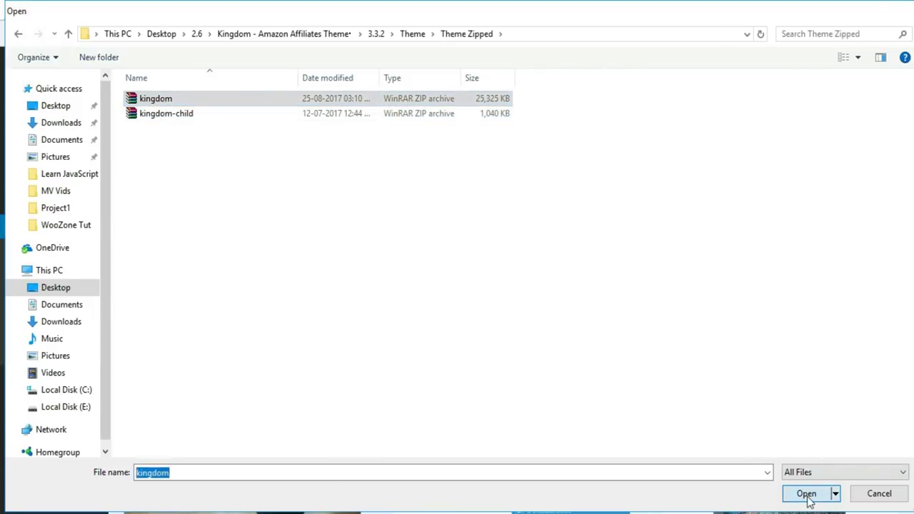
# Install the Kingdom theme from kingdom.zip and activate it
pyautogui.click(591, 225)
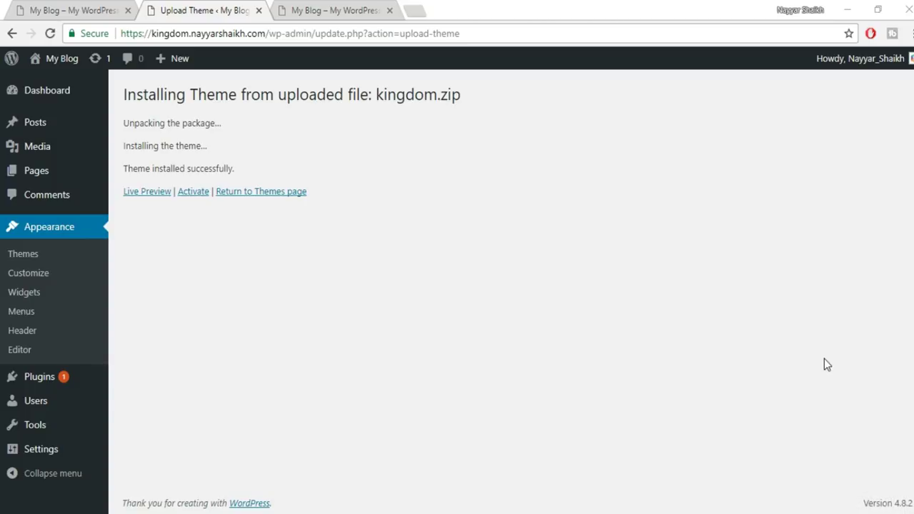
pyautogui.click(198, 198)
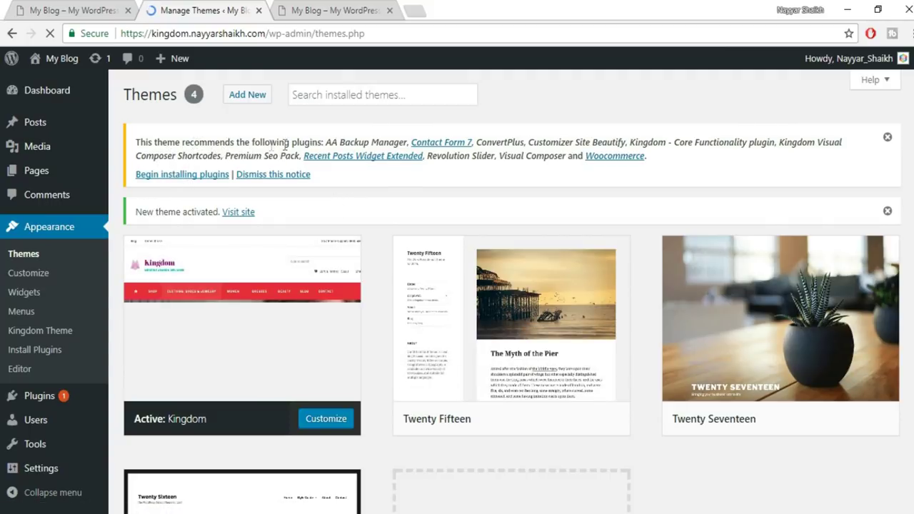
# Bulk-install all 11 recommended Kingdom plugins, then return to the Required Plugins Installer
pyautogui.click(184, 178)
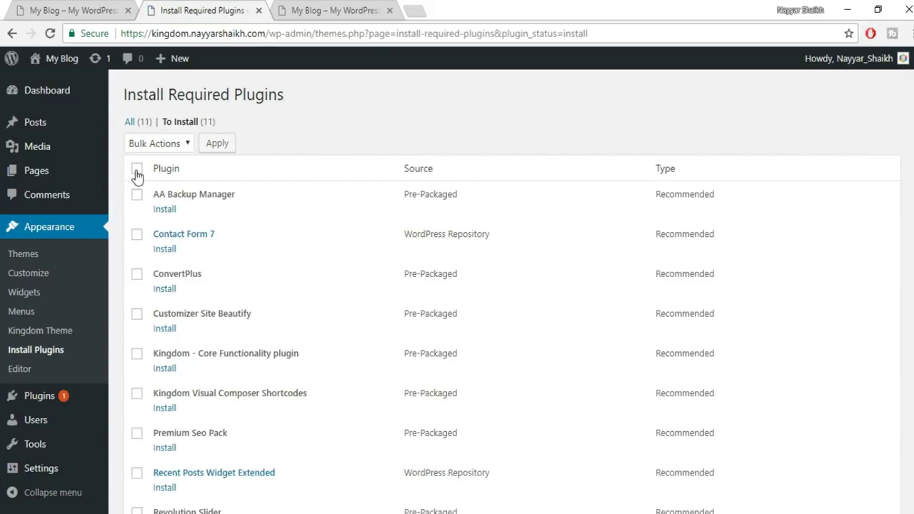
pyautogui.click(137, 169)
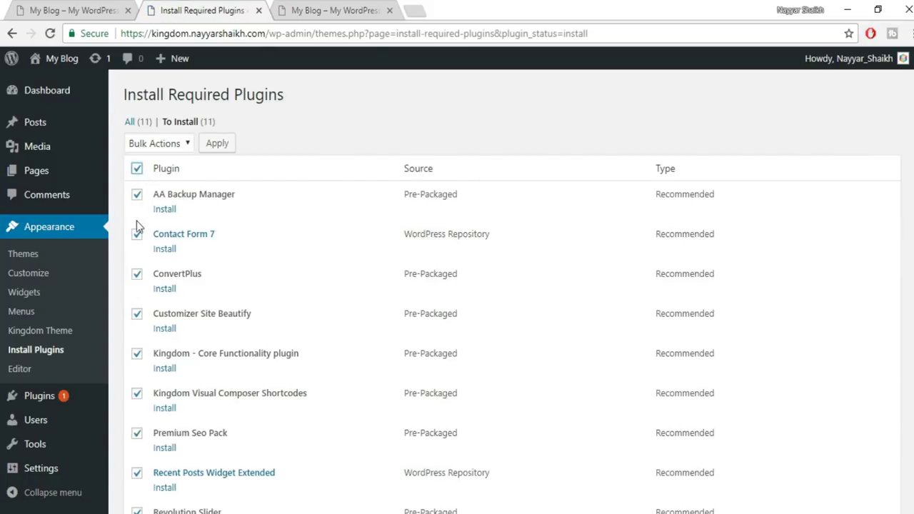
pyautogui.scroll(-3, 136, 222)
pyautogui.scroll(3, 163, 341)
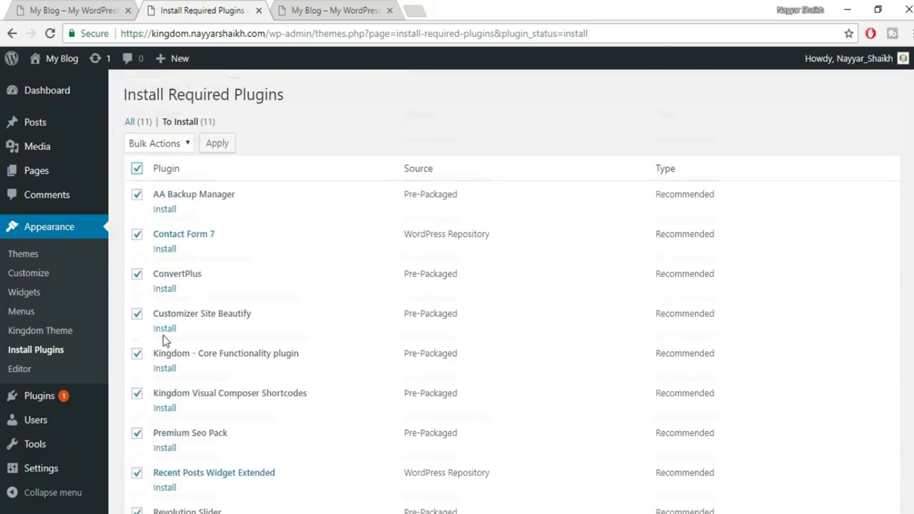
pyautogui.click(175, 144)
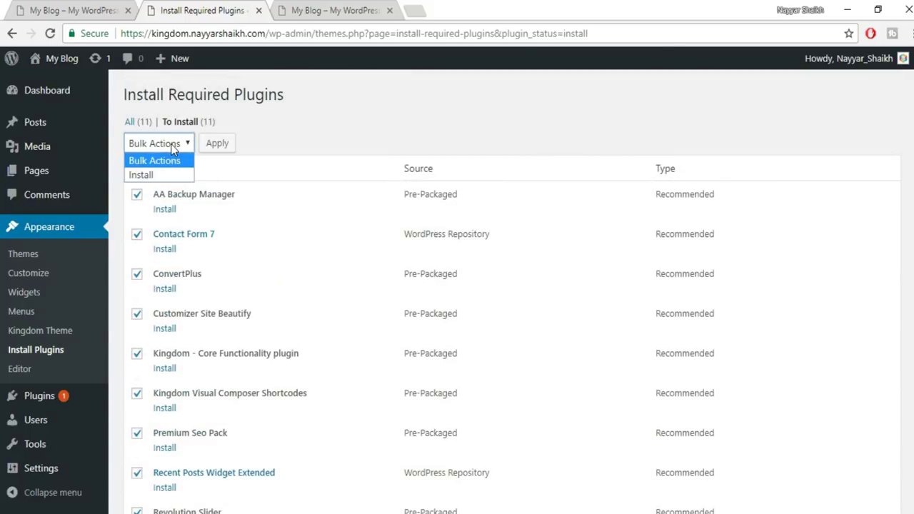
pyautogui.click(148, 175)
pyautogui.click(219, 150)
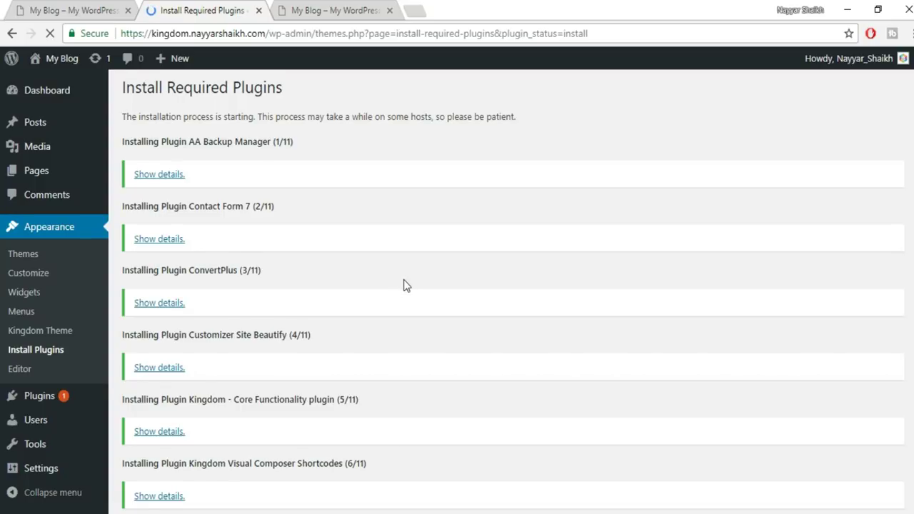
pyautogui.scroll(-3, 404, 281)
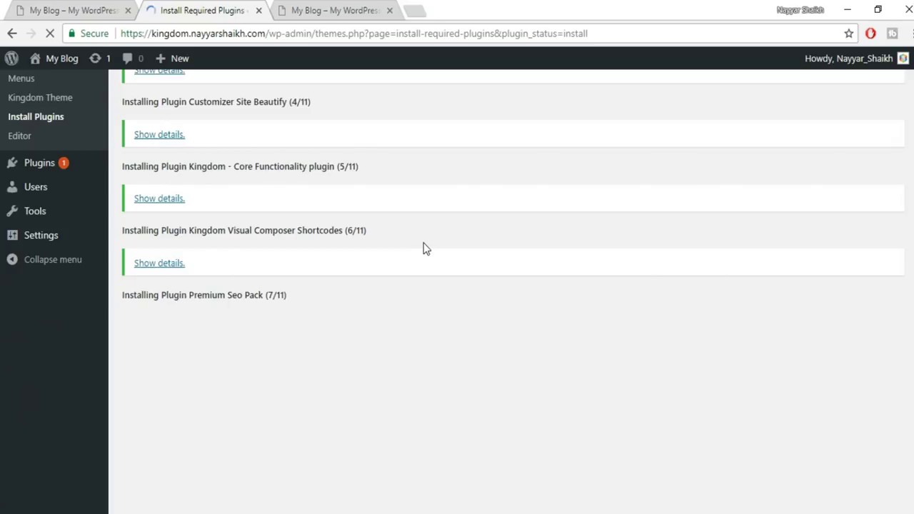
pyautogui.scroll(-3, 425, 248)
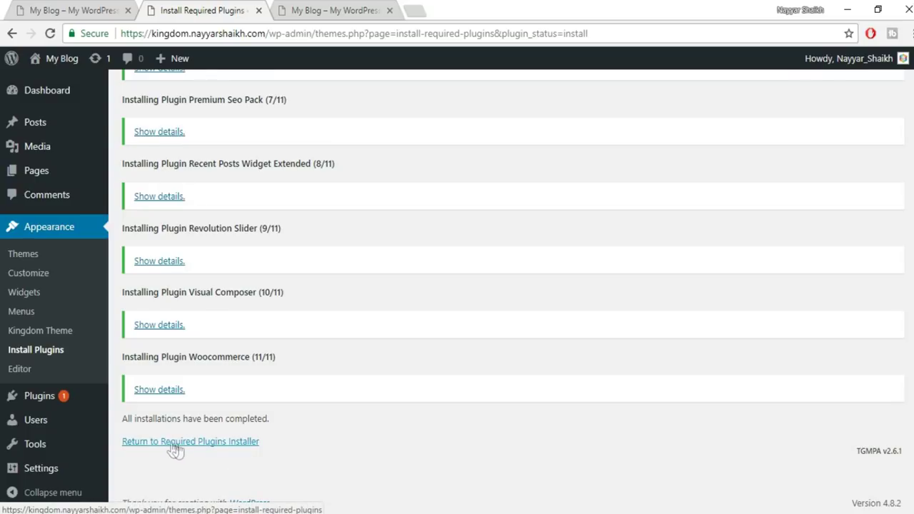
pyautogui.click(207, 448)
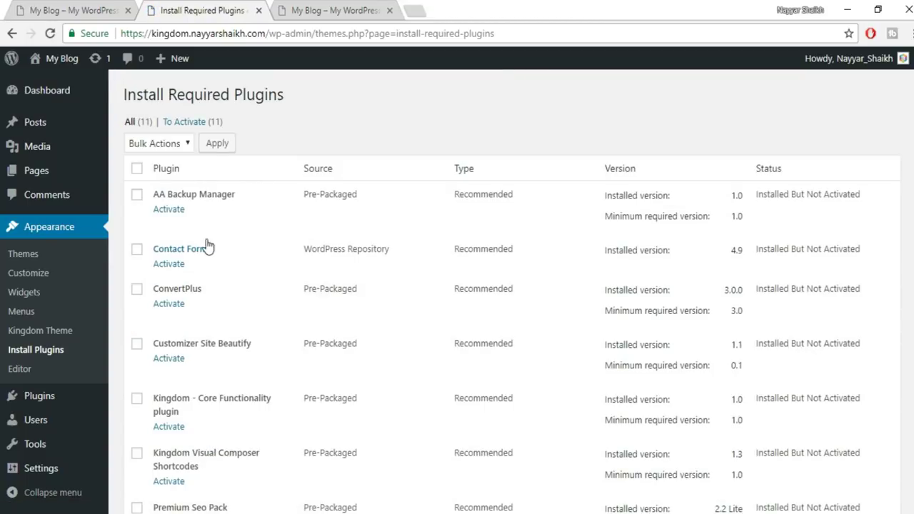
# Bulk-activate all 11 Kingdom plugins, including Woocommerce, Visual Composer and Revolution Slider
pyautogui.click(137, 170)
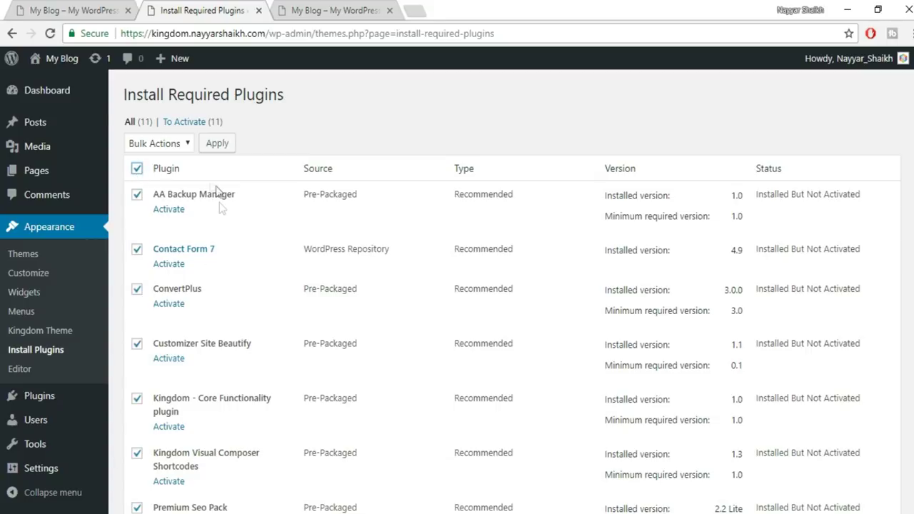
pyautogui.click(155, 146)
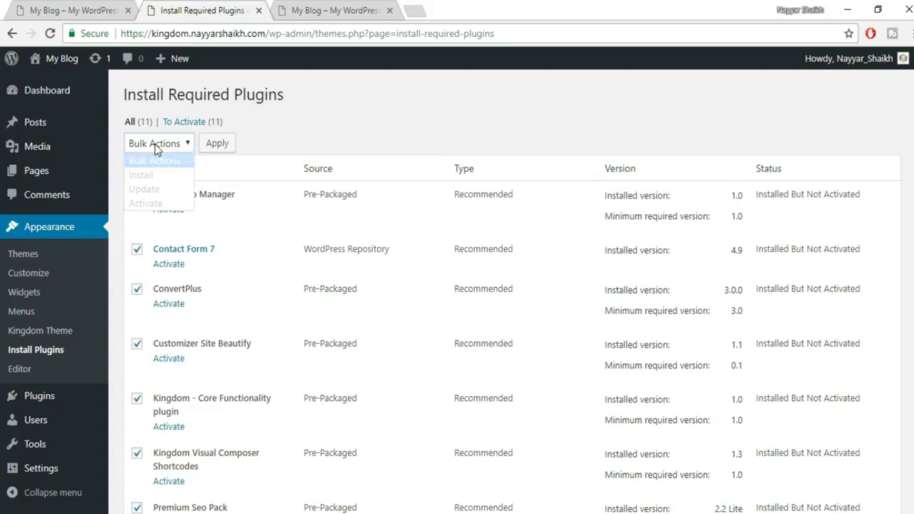
pyautogui.click(164, 204)
pyautogui.click(214, 148)
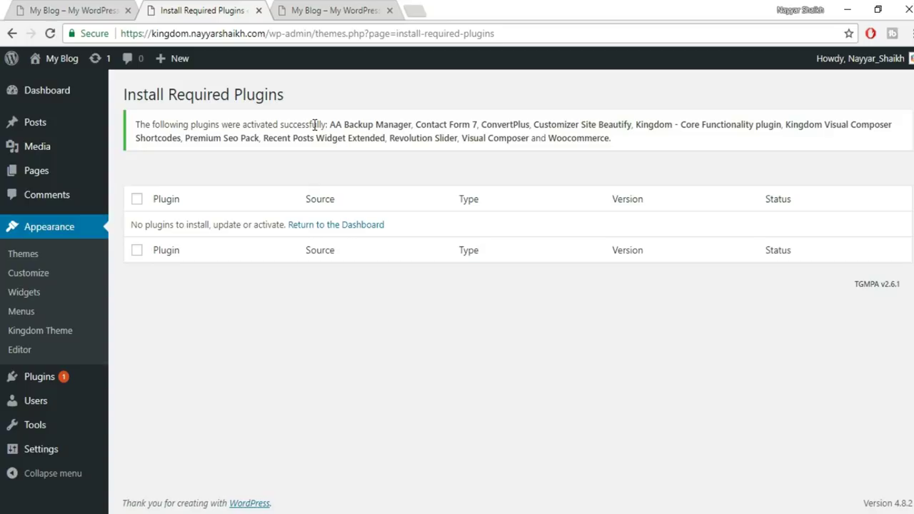
pyautogui.moveTo(14, 382)
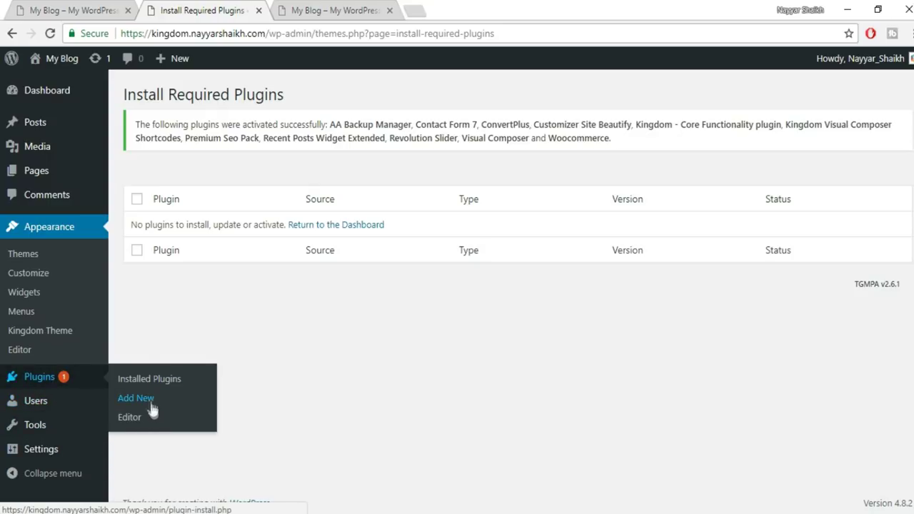
# Go to Plugins > Add New > Upload Plugin and bring up the file picker
pyautogui.click(146, 400)
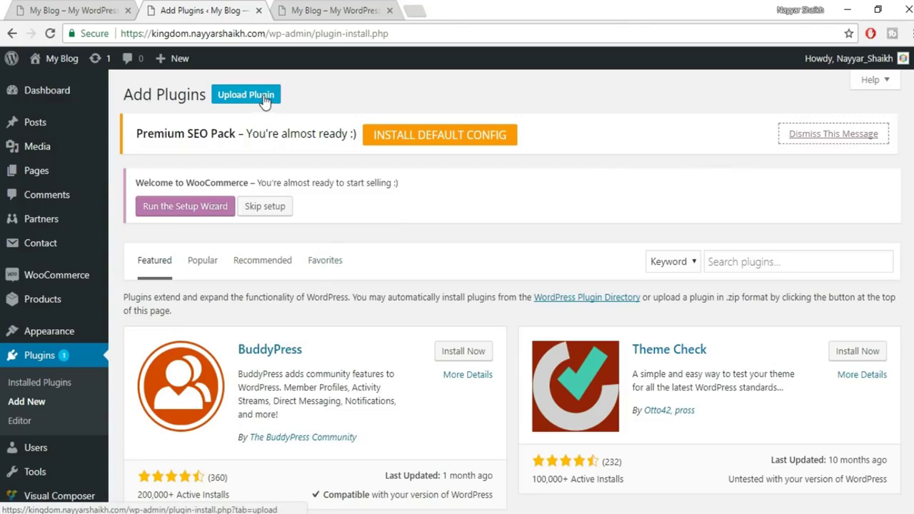
pyautogui.click(265, 98)
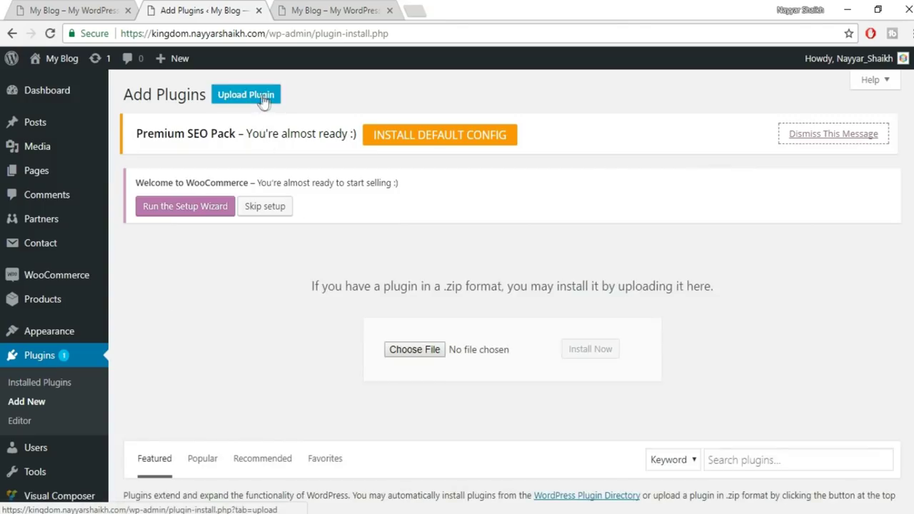
pyautogui.click(429, 350)
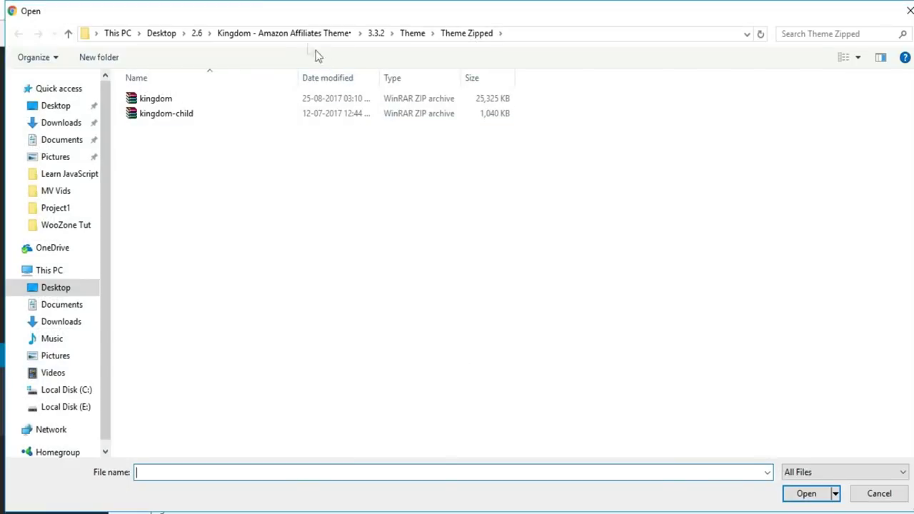
# Choose woozone.zip from Desktop > 2.6 > Woozone - Amazon Affiliates Plugin > 9.0.6.1 > Plugin and install it
pyautogui.click(170, 34)
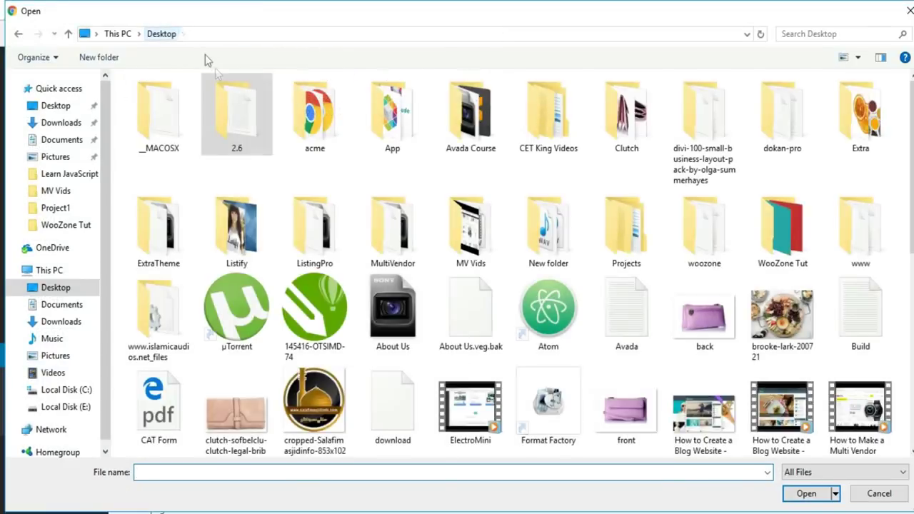
pyautogui.doubleClick(239, 132)
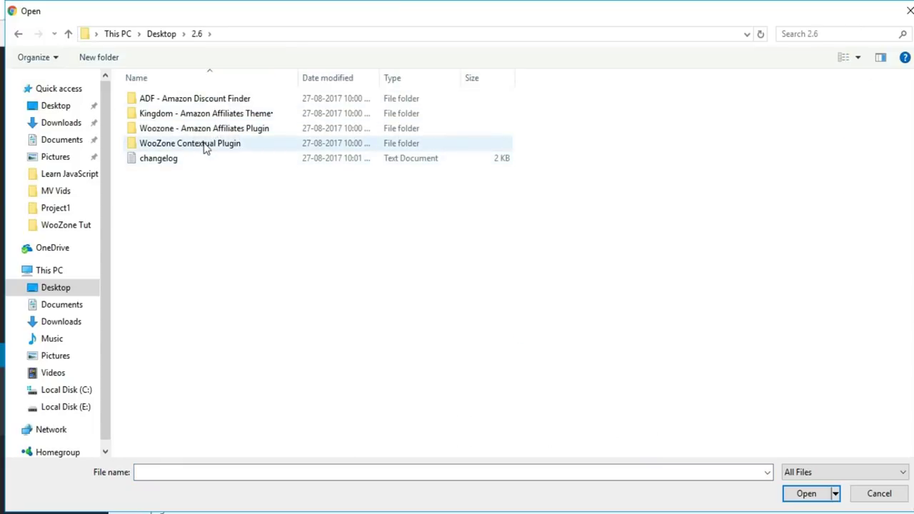
pyautogui.doubleClick(249, 134)
pyautogui.doubleClick(176, 100)
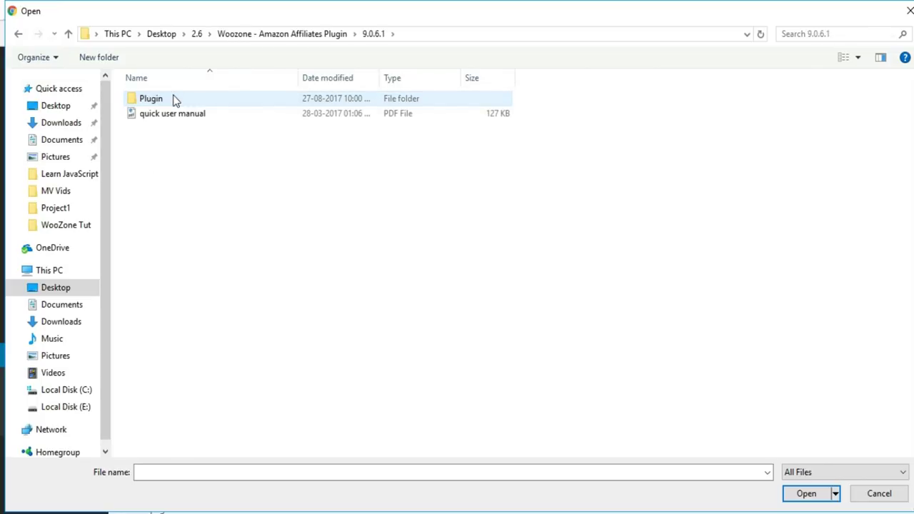
pyautogui.doubleClick(176, 101)
pyautogui.click(171, 104)
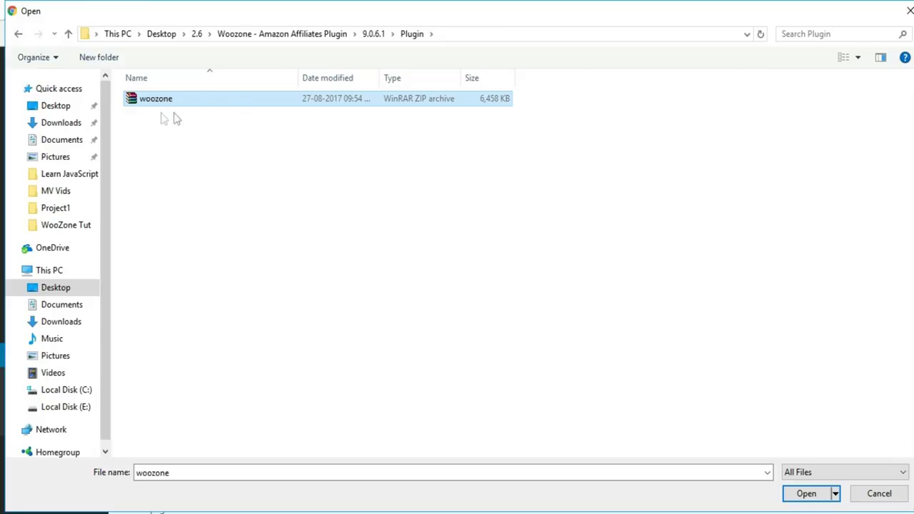
pyautogui.click(804, 493)
pyautogui.click(607, 348)
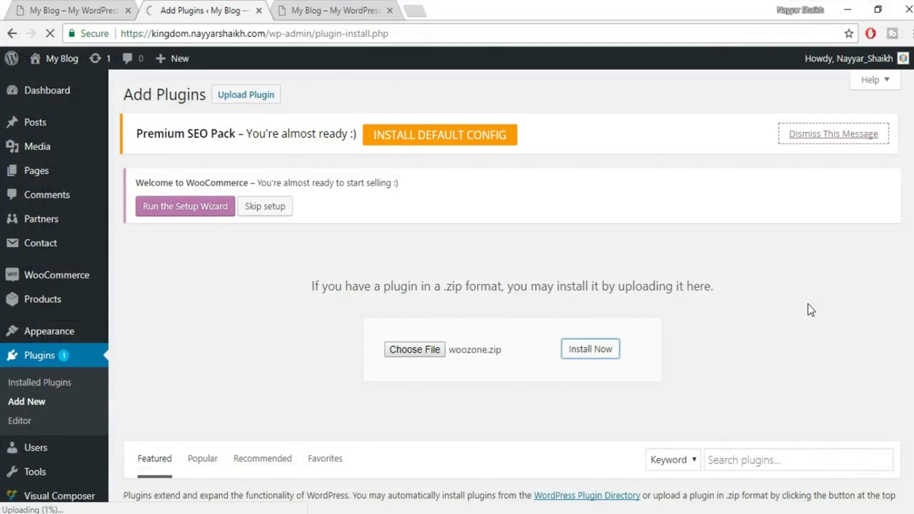
# Activate the WooZone plugin once the woozone.zip upload finishes installing
pyautogui.scroll(-1, 808, 303)
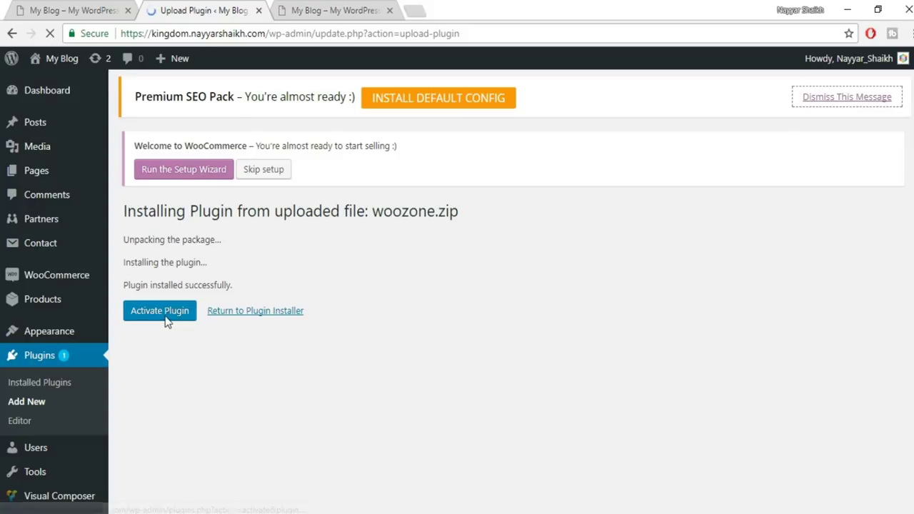
pyautogui.click(166, 319)
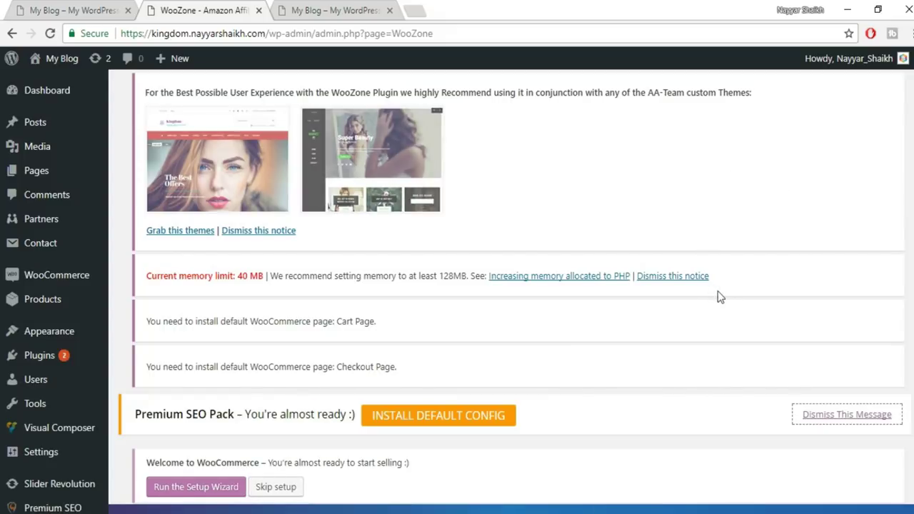
pyautogui.scroll(-10, 723, 358)
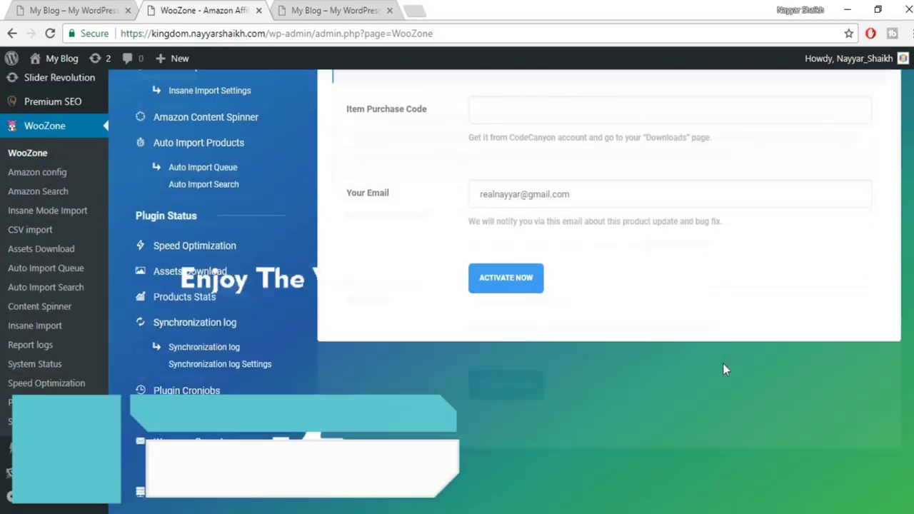
pyautogui.scroll(5, 280, 364)
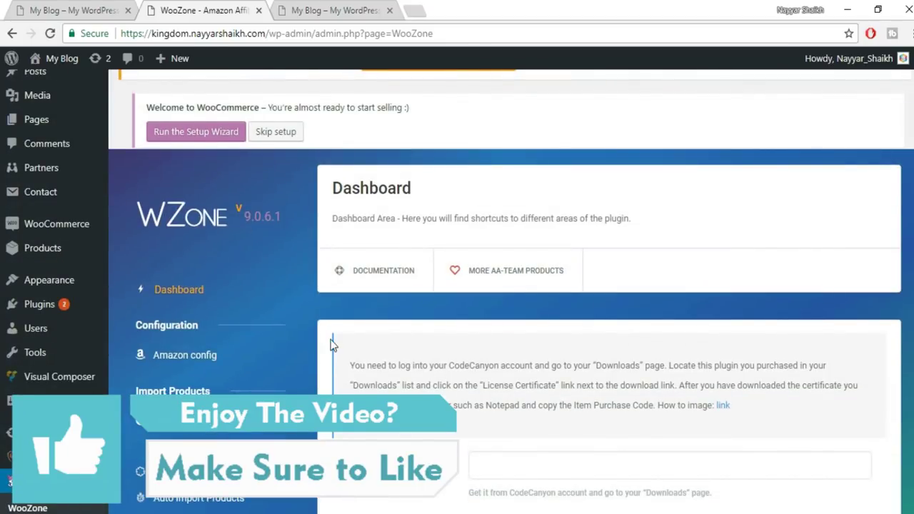
pyautogui.scroll(5, 309, 327)
pyautogui.scroll(-4, 309, 328)
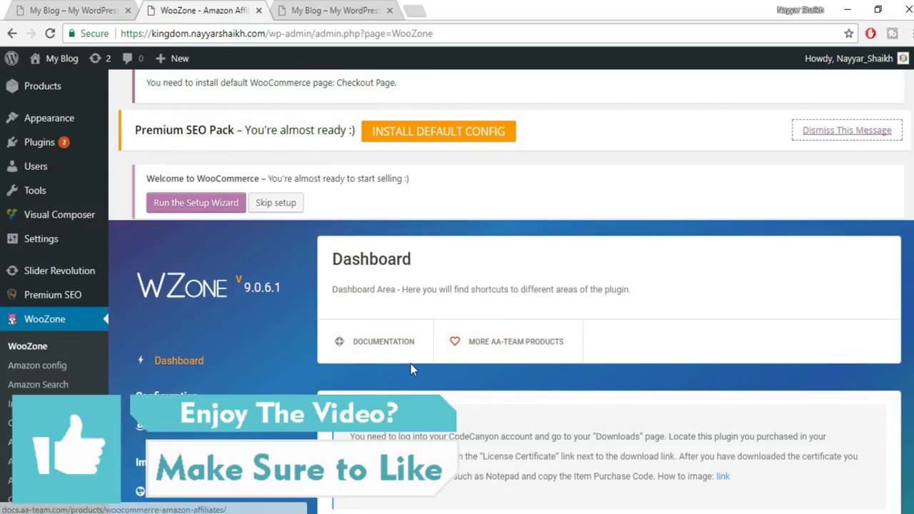
pyautogui.scroll(1, 411, 364)
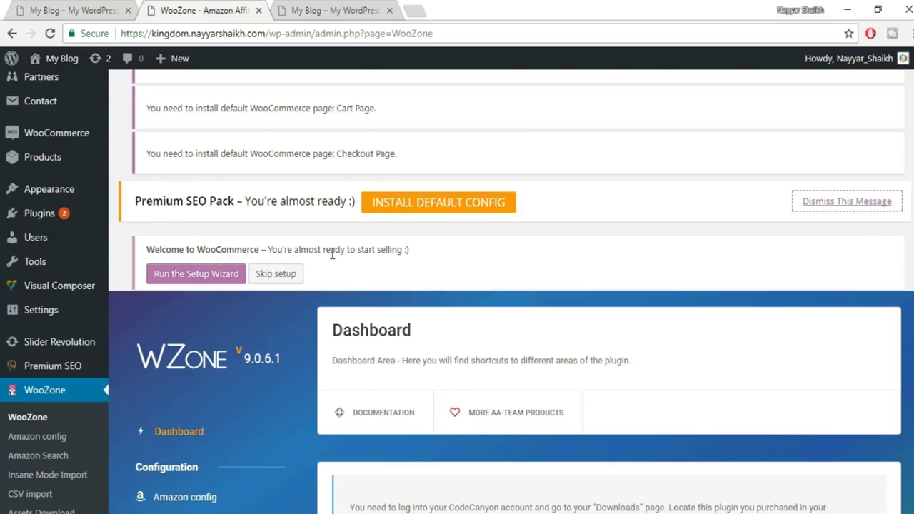
# Launch the WooCommerce setup wizard and highlight its admin.php?page=wc-setup address
pyautogui.click(211, 281)
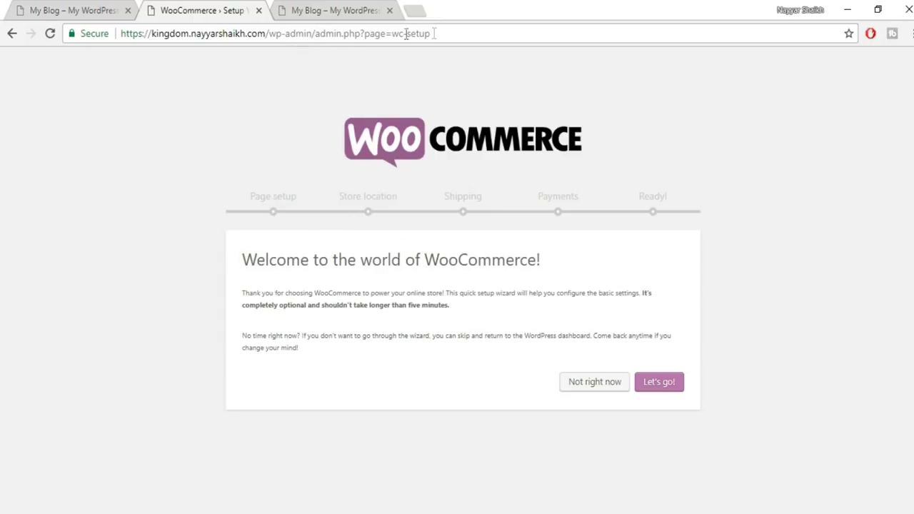
pyautogui.moveTo(474, 32); pyautogui.dragTo(312, 29)
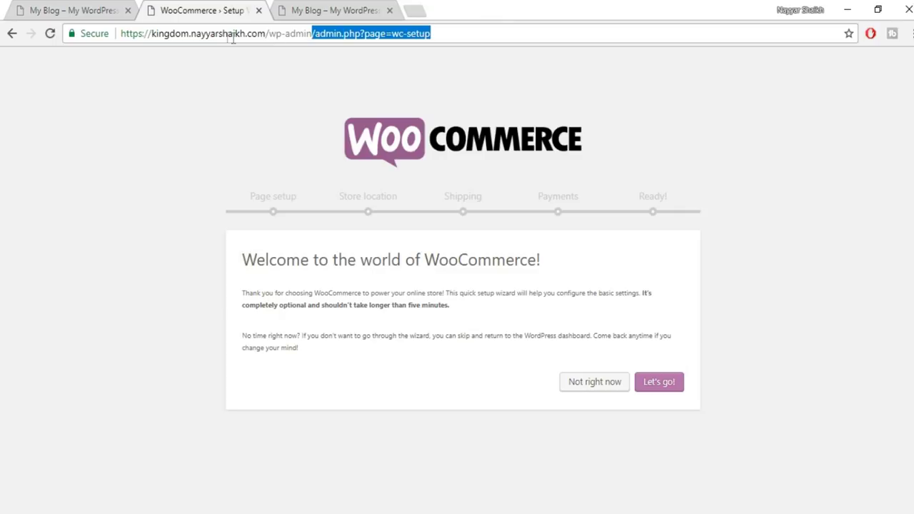
pyautogui.click(317, 34)
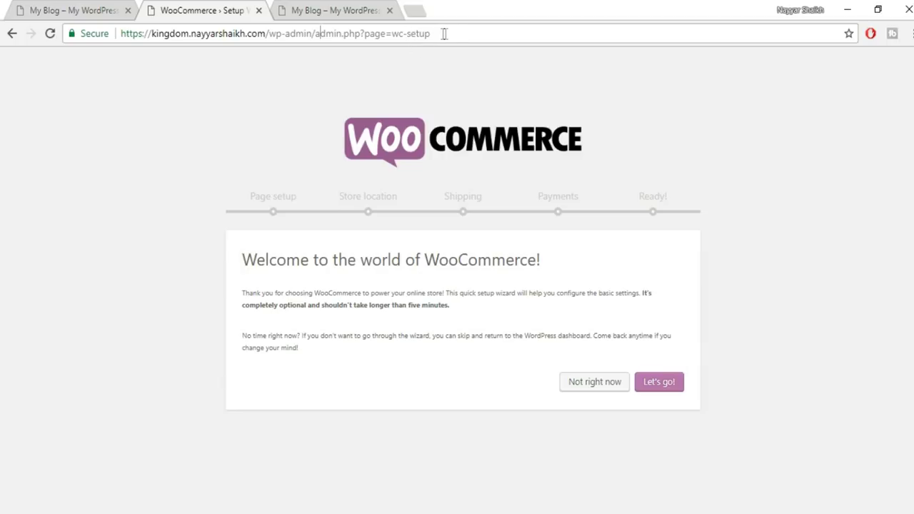
pyautogui.moveTo(432, 33); pyautogui.dragTo(259, 34)
pyautogui.click(281, 54)
pyautogui.moveTo(450, 33); pyautogui.dragTo(312, 33)
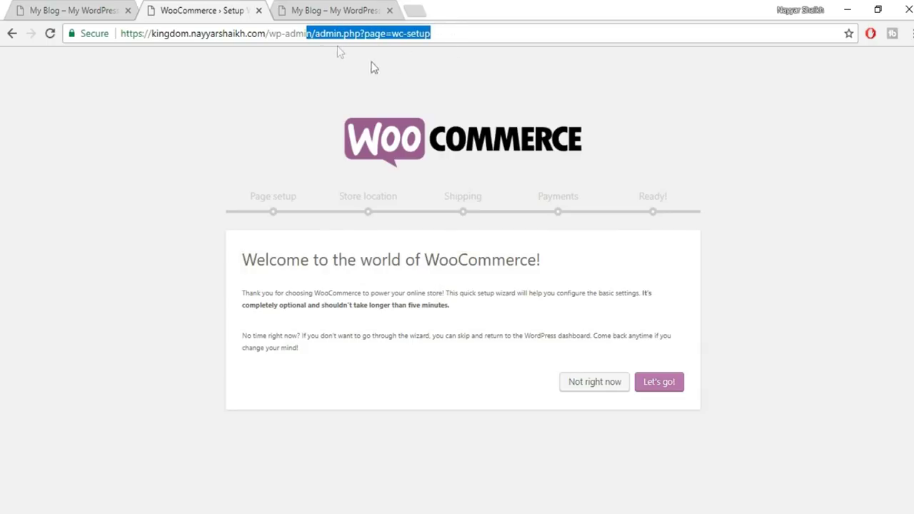
pyautogui.click(471, 40)
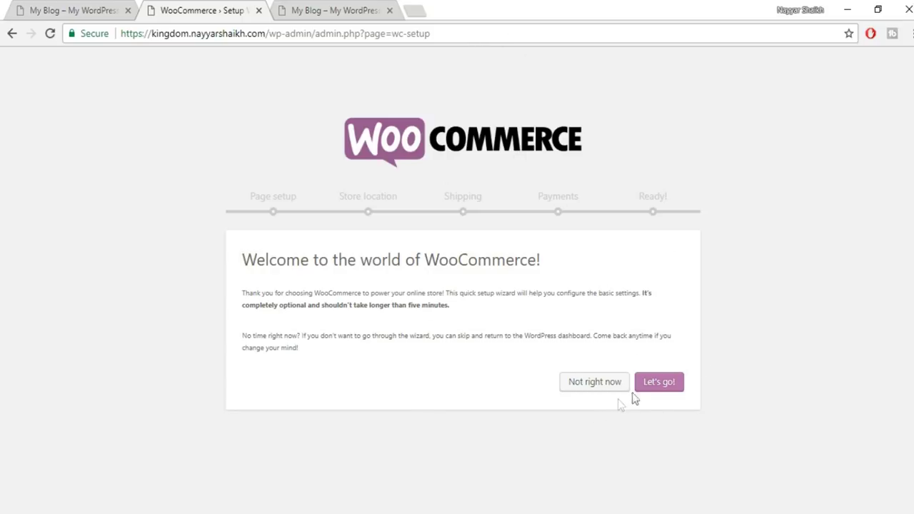
# Start the wizard and accept the automatic Shop, Cart, Checkout and My account pages
pyautogui.click(655, 393)
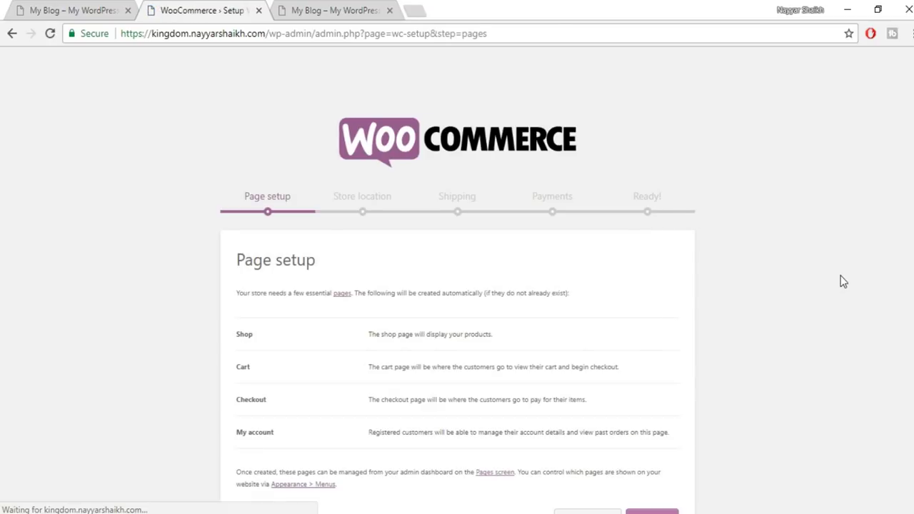
pyautogui.scroll(-1, 841, 280)
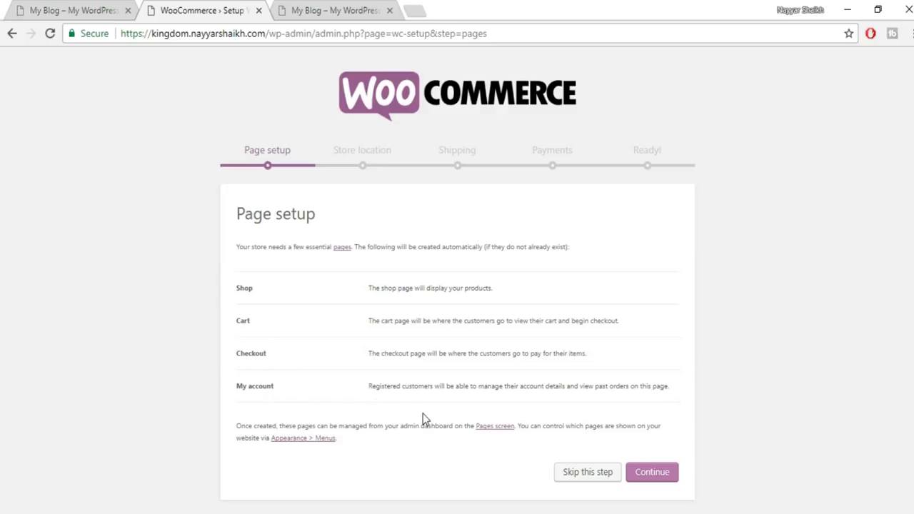
pyautogui.click(662, 480)
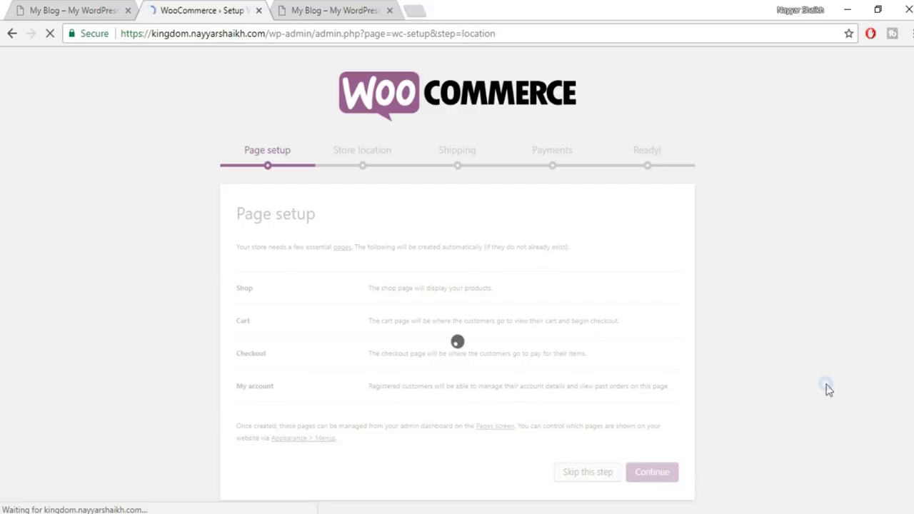
# Set store location to India — Maharashtra and currency to Indian rupee (₹), then continue
pyautogui.scroll(-2, 827, 384)
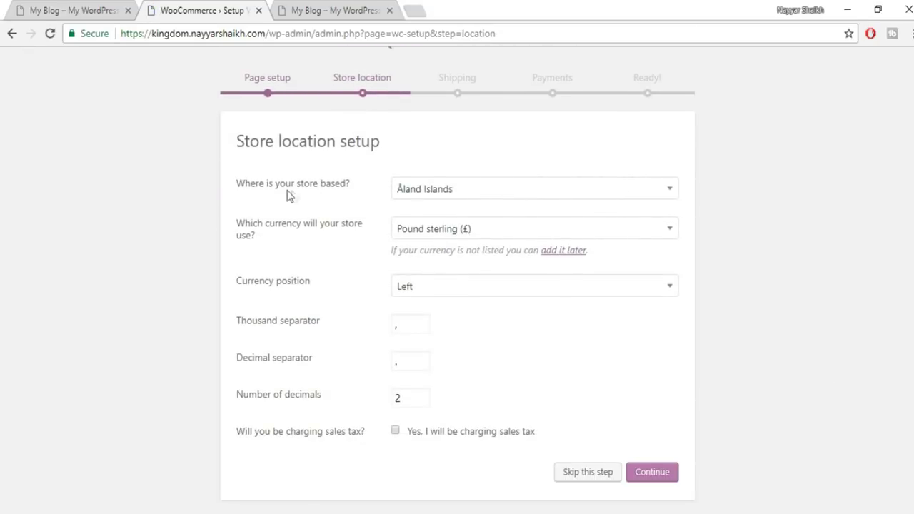
pyautogui.click(450, 192)
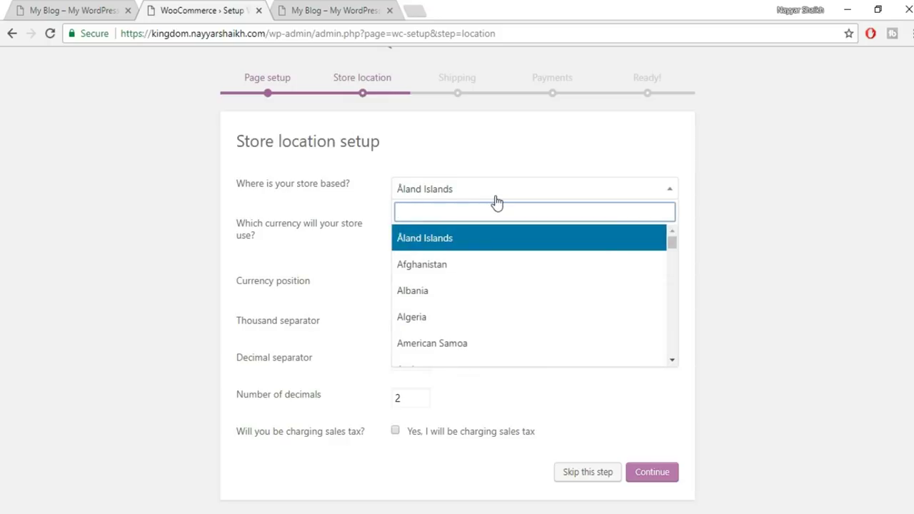
pyautogui.write('maha')
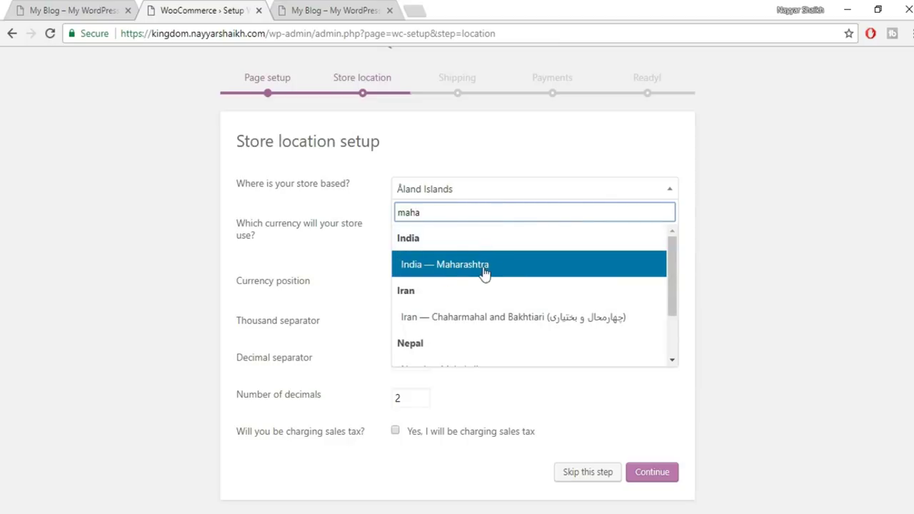
pyautogui.click(485, 271)
pyautogui.click(479, 231)
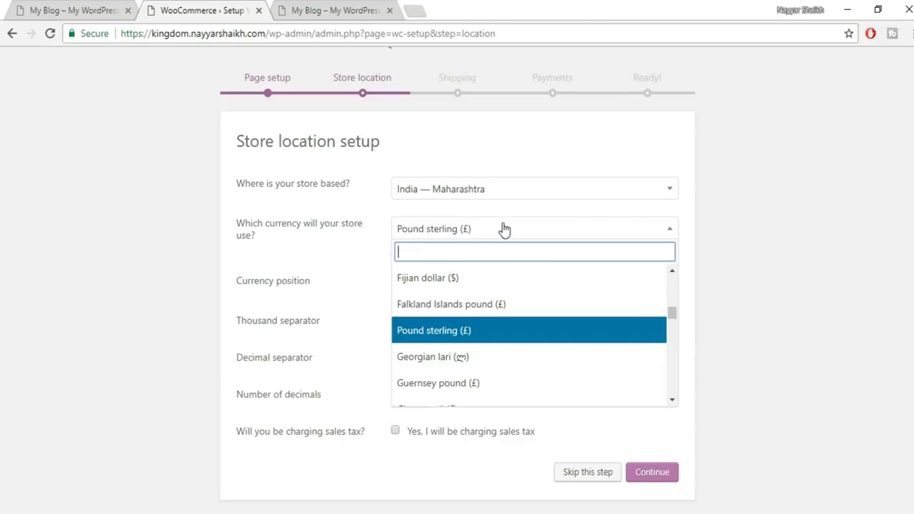
pyautogui.write('inr')
pyautogui.press('BackSpace')
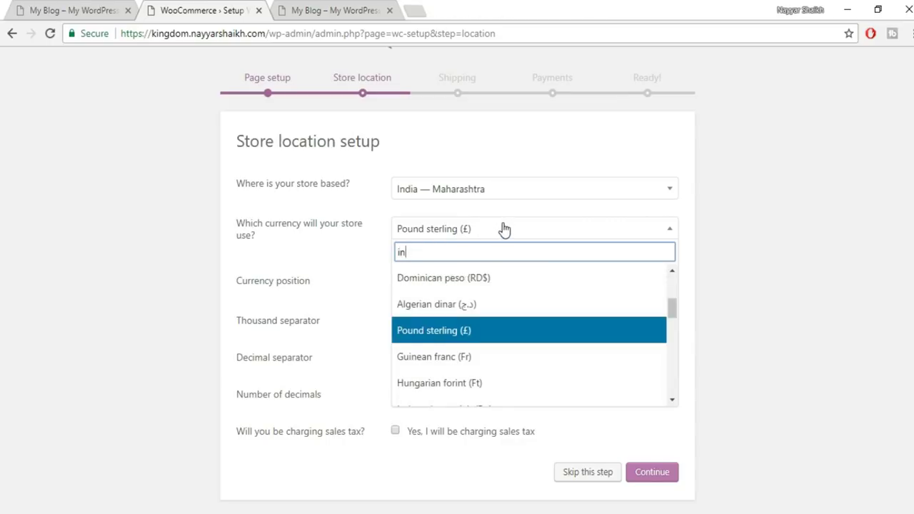
pyautogui.write('dia')
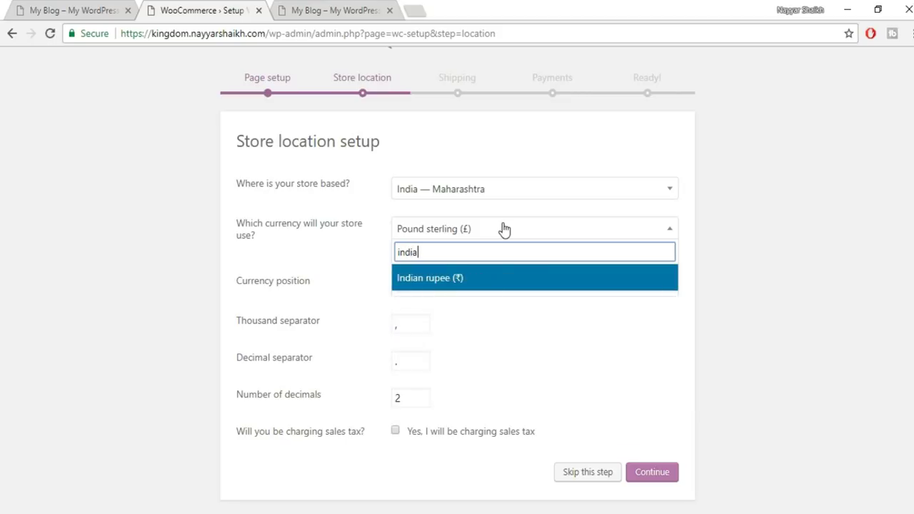
pyautogui.click(486, 279)
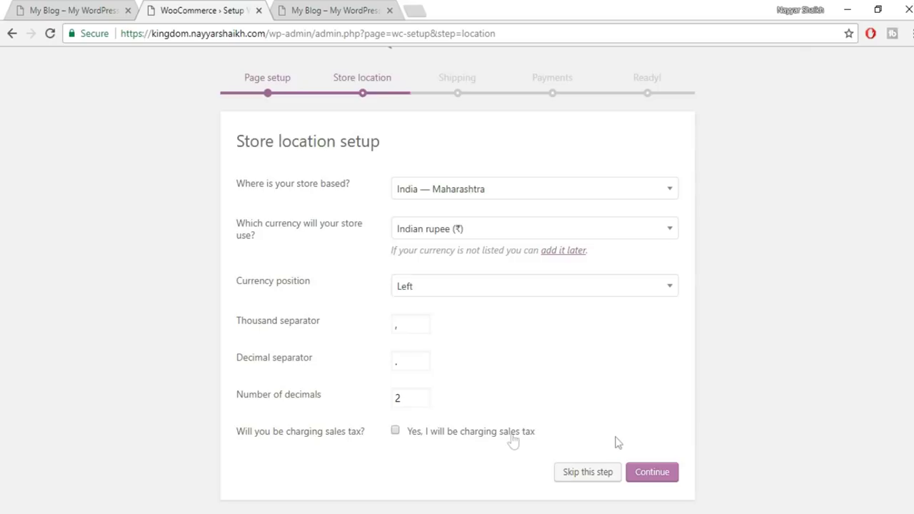
pyautogui.click(661, 474)
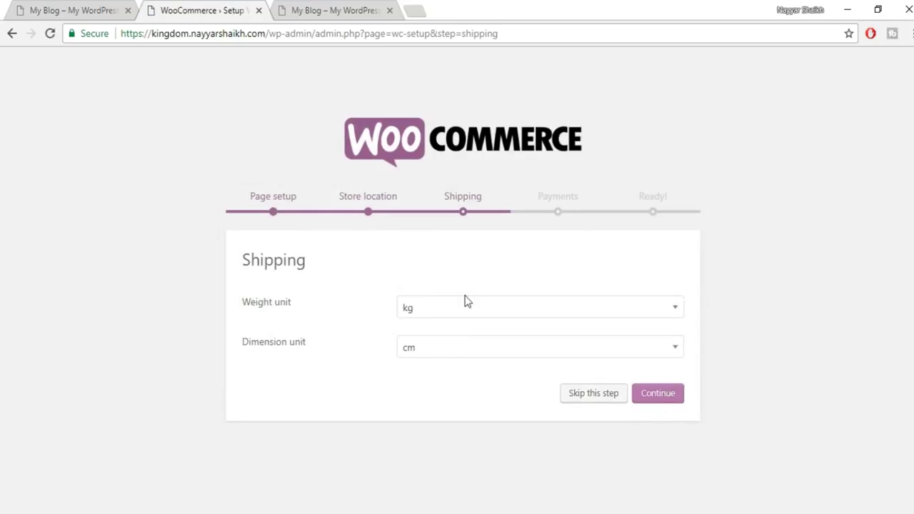
# Set the weight unit to grams and keep centimetres for dimensions
pyautogui.click(485, 315)
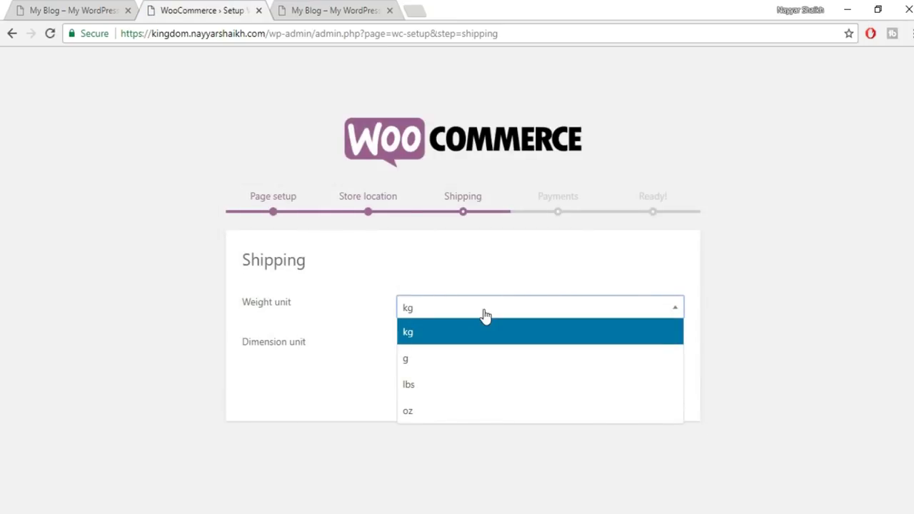
pyautogui.click(473, 361)
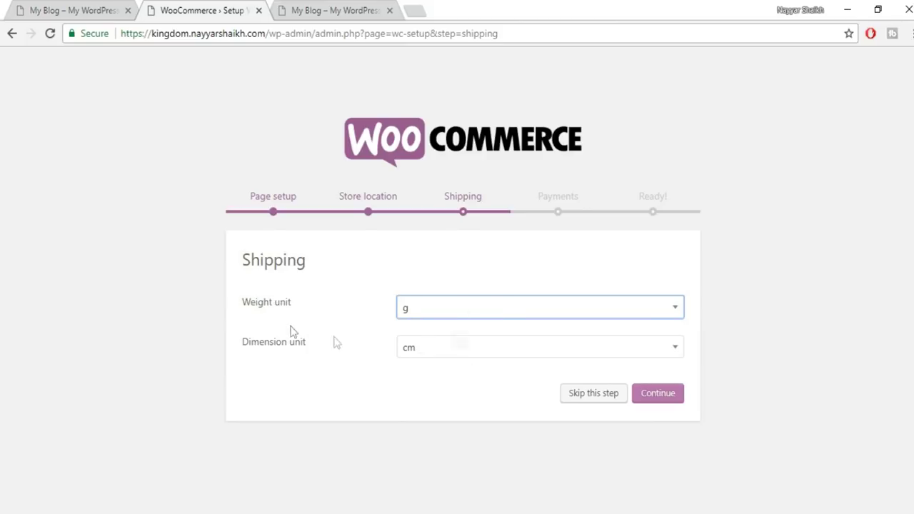
pyautogui.click(460, 355)
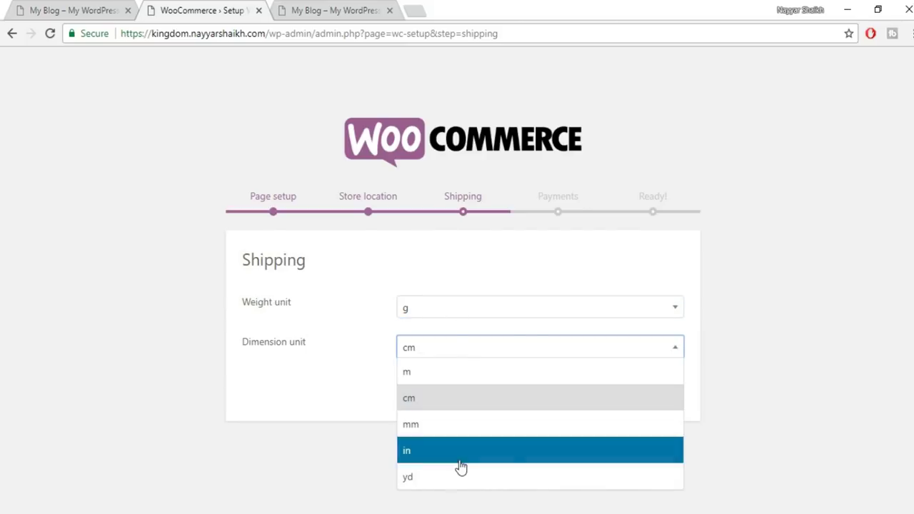
pyautogui.click(459, 389)
pyautogui.click(658, 394)
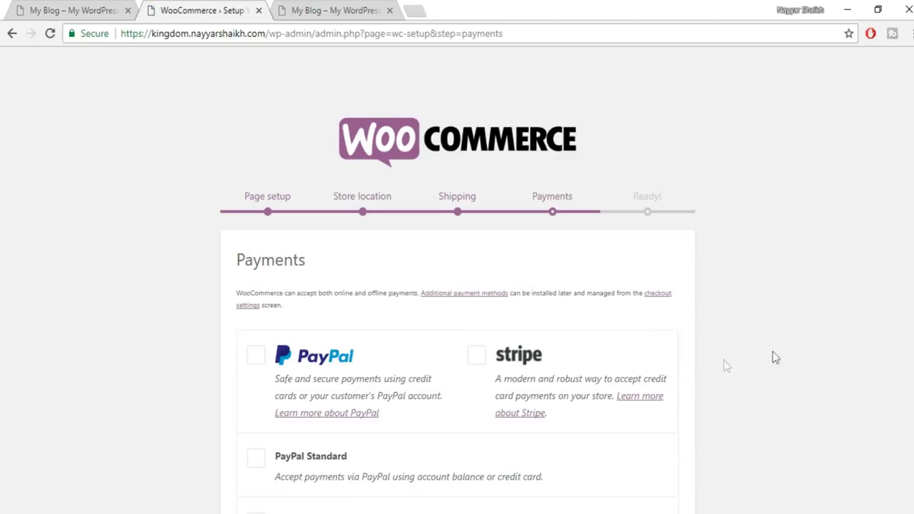
# Leave all payment methods unticked and finish on the store-ready page
pyautogui.scroll(-3, 785, 350)
pyautogui.scroll(2, 620, 358)
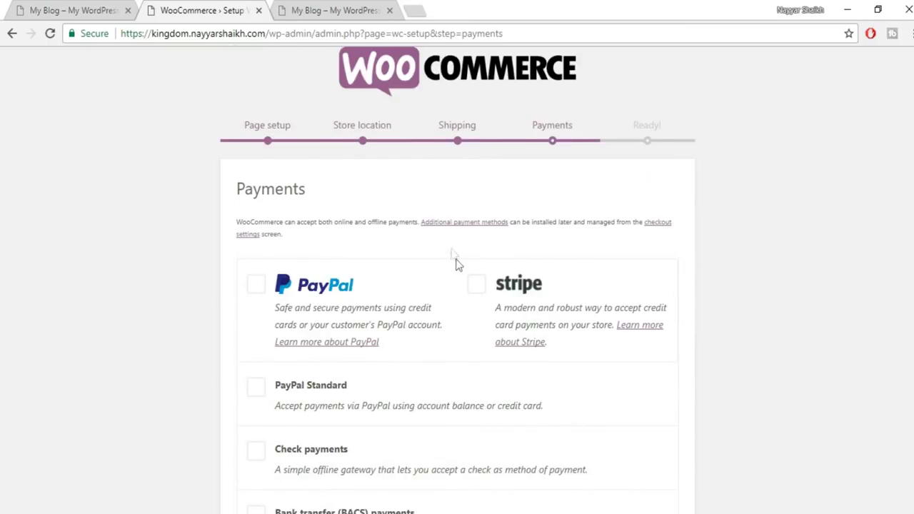
pyautogui.scroll(-2, 457, 280)
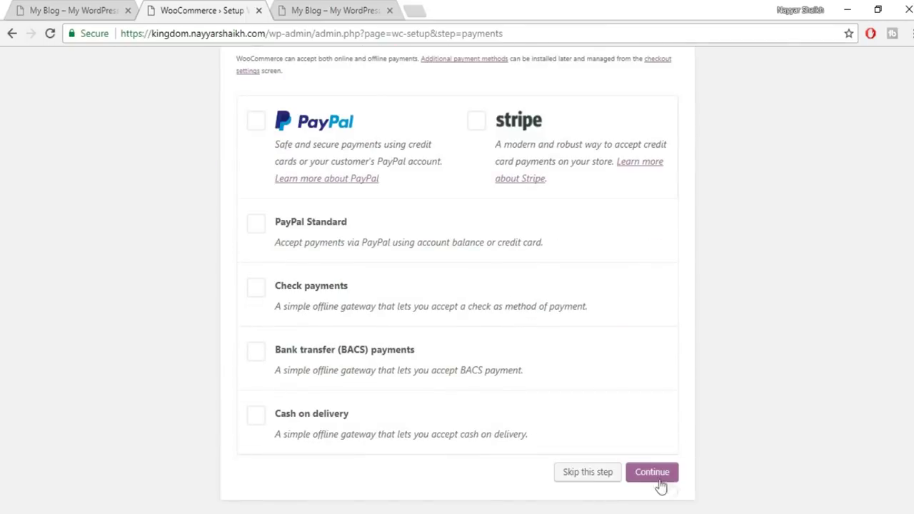
pyautogui.click(659, 484)
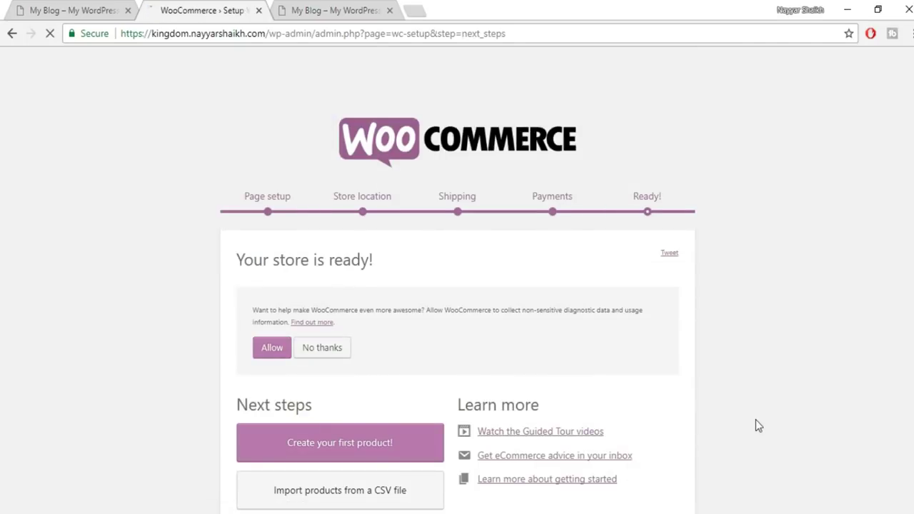
pyautogui.scroll(-1, 756, 426)
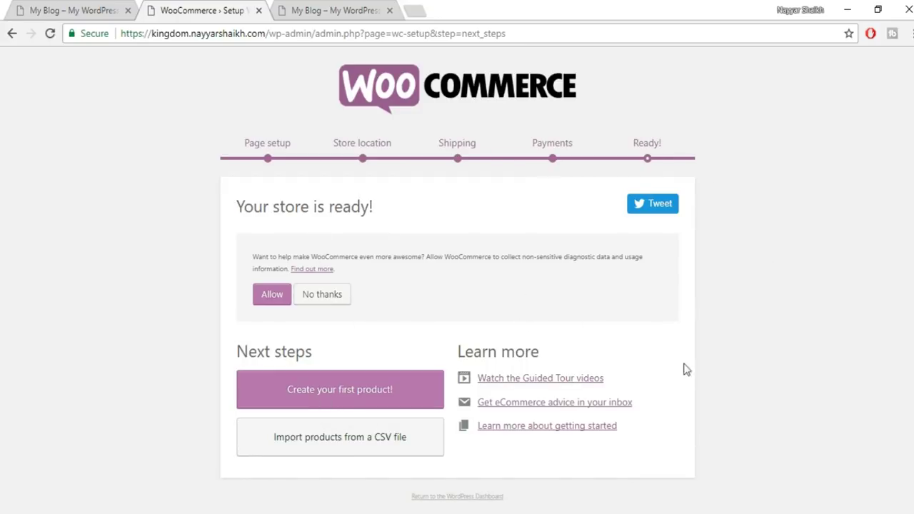
# Return to the Dashboard, note the 40 MB memory limit, and open the Codex PHP memory article
pyautogui.click(476, 500)
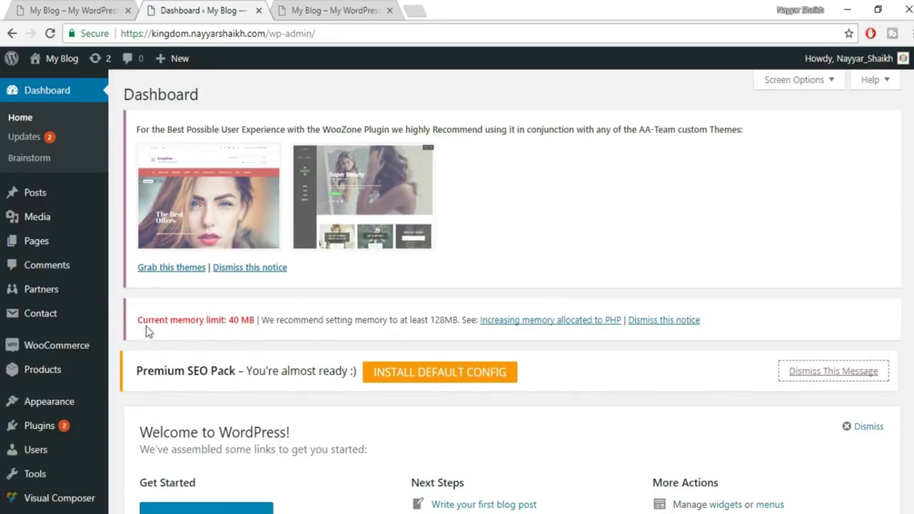
pyautogui.moveTo(136, 321); pyautogui.dragTo(256, 323)
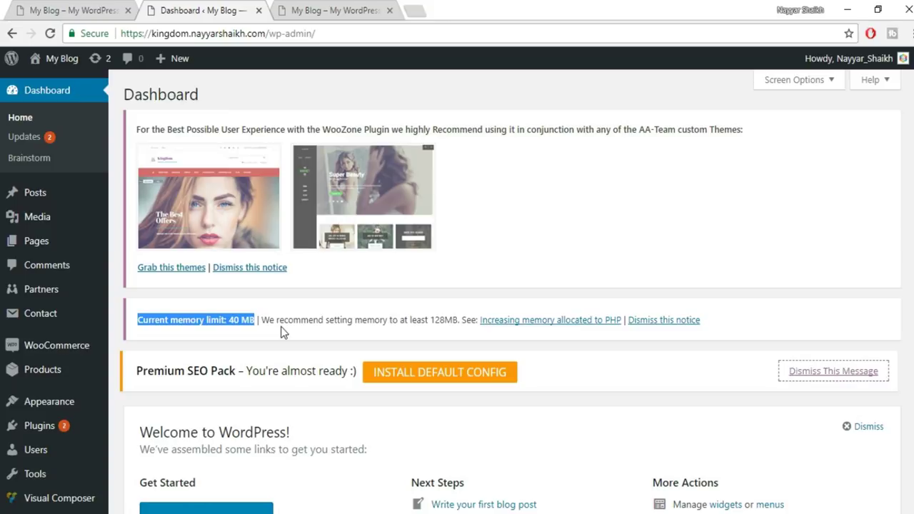
pyautogui.click(283, 330)
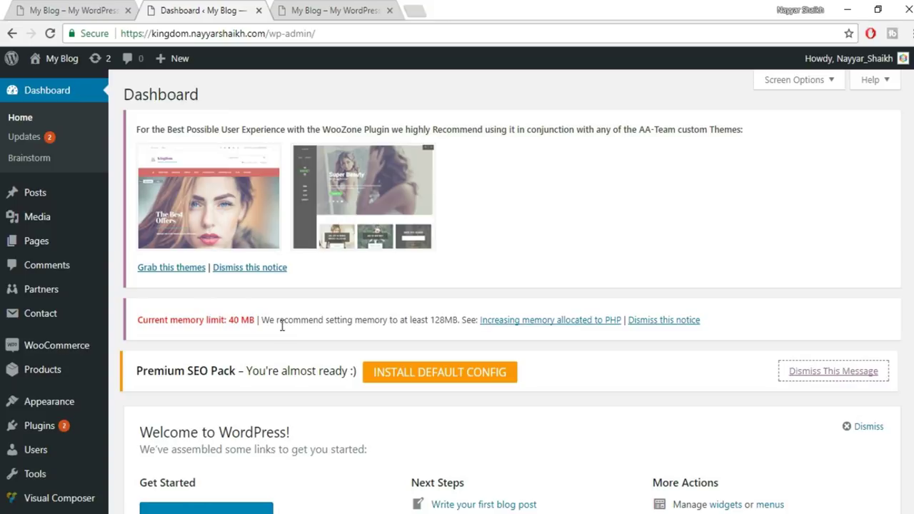
pyautogui.click(549, 328)
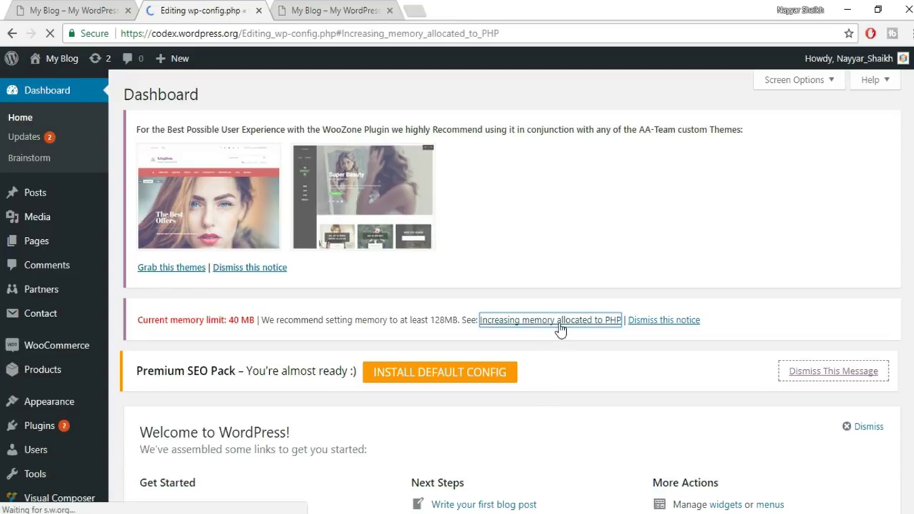
# Copy the define( 'WP_MEMORY_LIMIT', '96M' ); line and bring up the Start menu
pyautogui.scroll(-1, 566, 328)
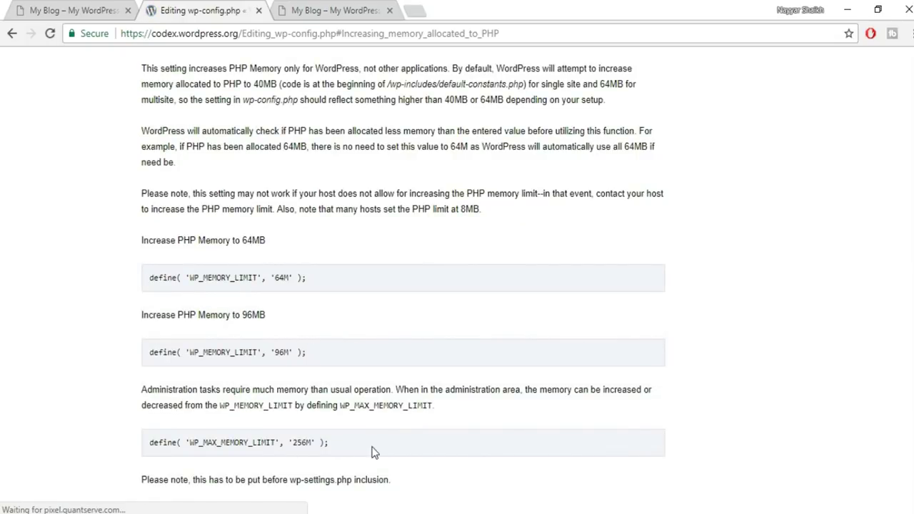
pyautogui.moveTo(320, 359); pyautogui.dragTo(148, 347)
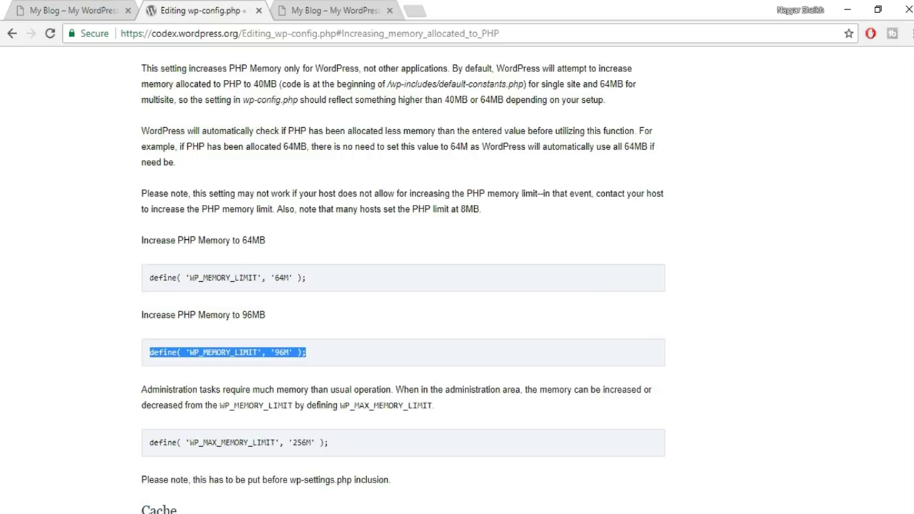
pyautogui.press('super')
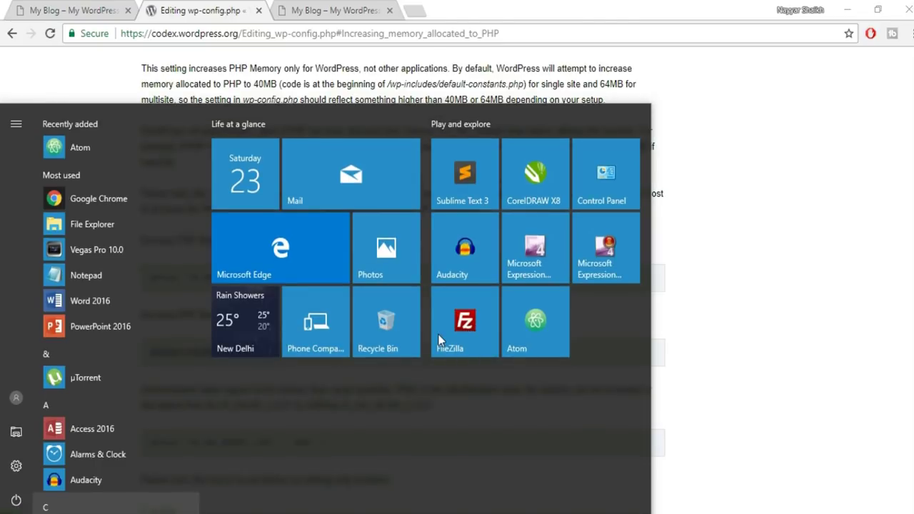
# Launch FileZilla and connect to the saved hosting site from Site Manager
pyautogui.click(480, 330)
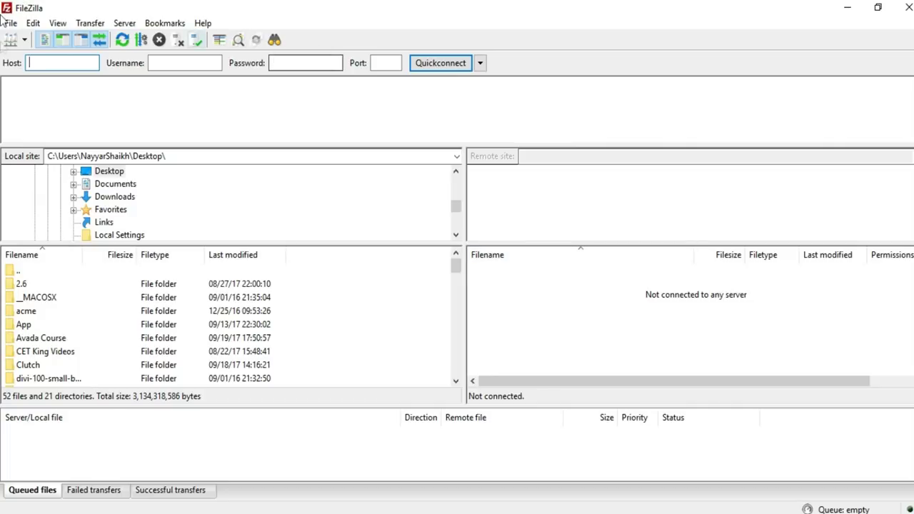
pyautogui.click(12, 40)
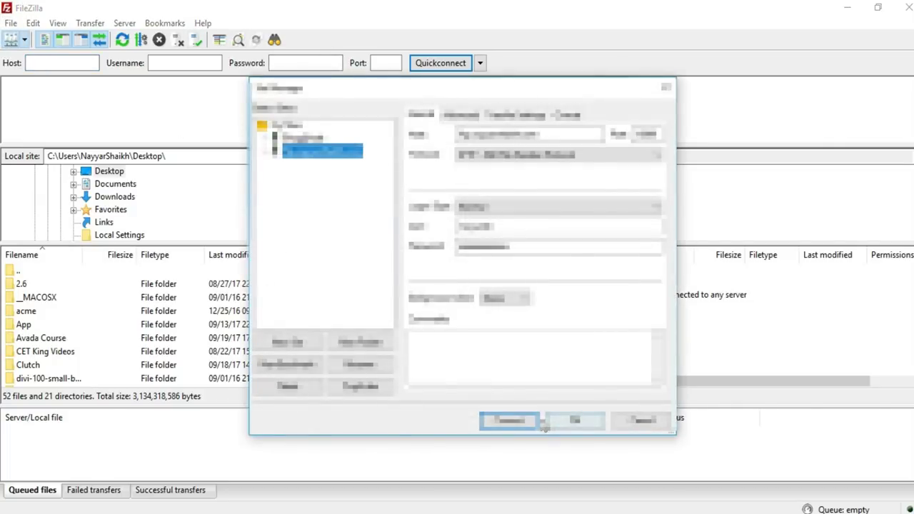
pyautogui.click(512, 421)
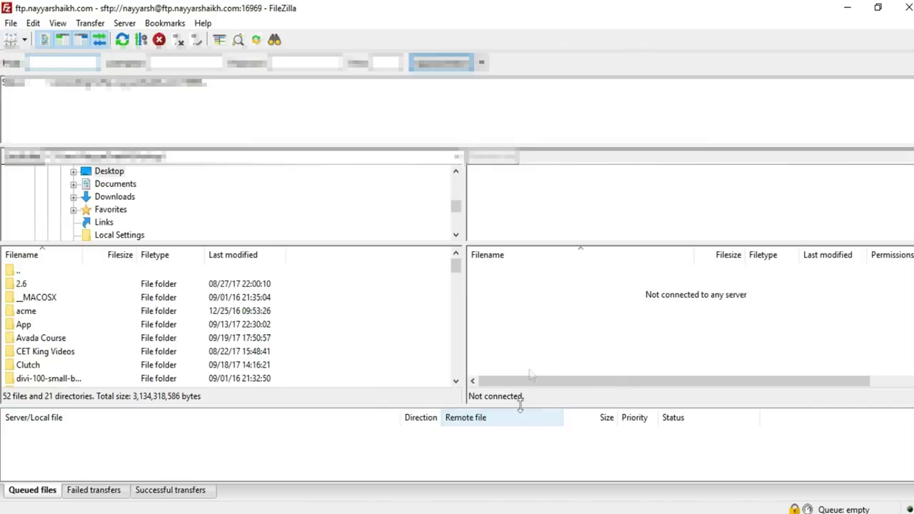
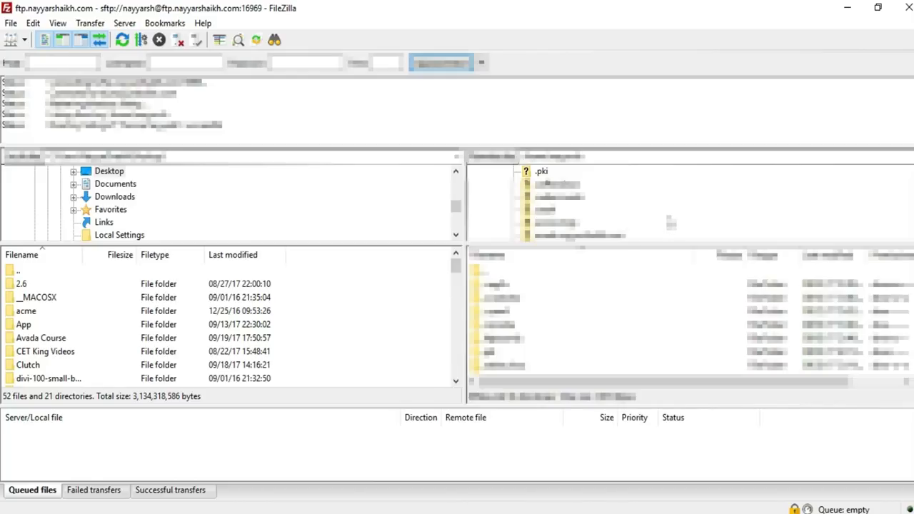
# Download wp-config.php from the server's file list to the local Desktop
pyautogui.scroll(-2, 623, 219)
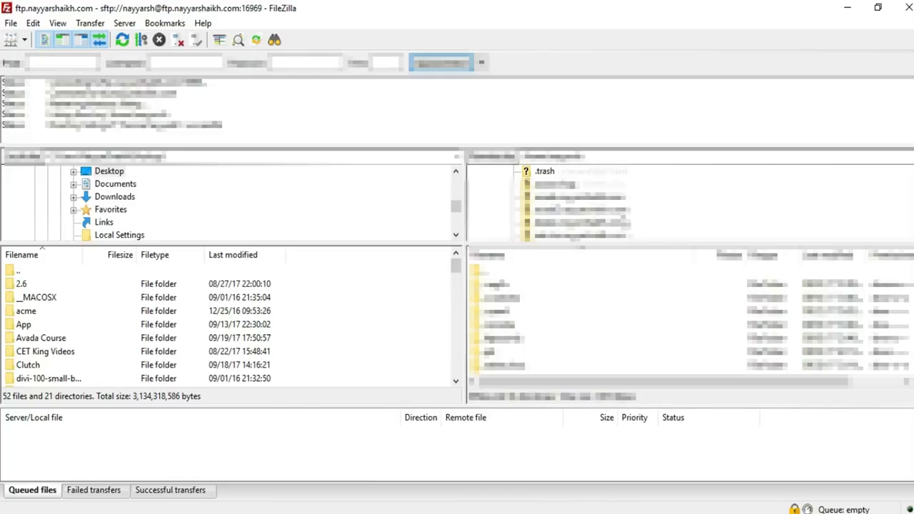
pyautogui.scroll(-2, 622, 214)
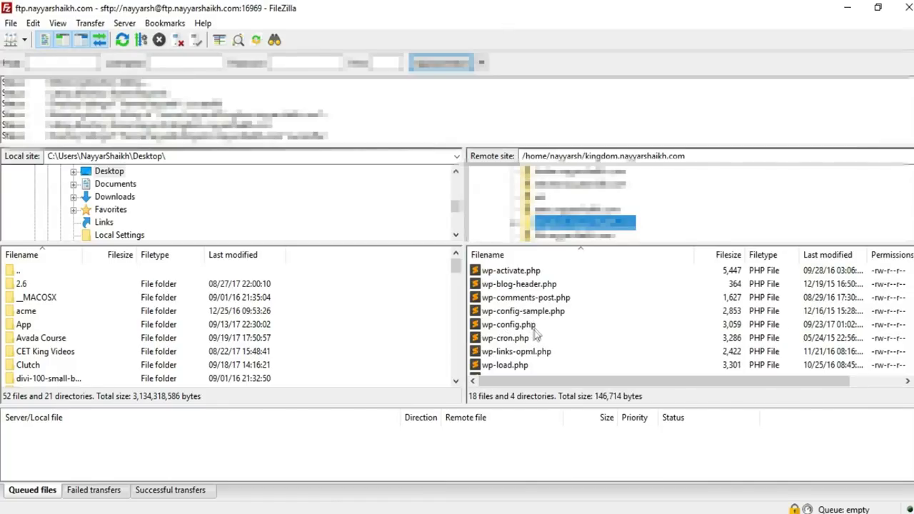
pyautogui.scroll(-7, 371, 335)
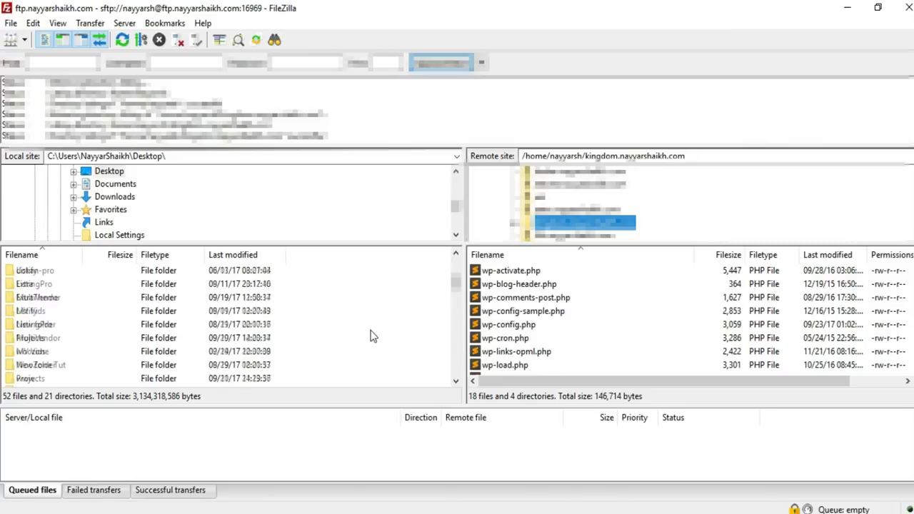
pyautogui.click(532, 327)
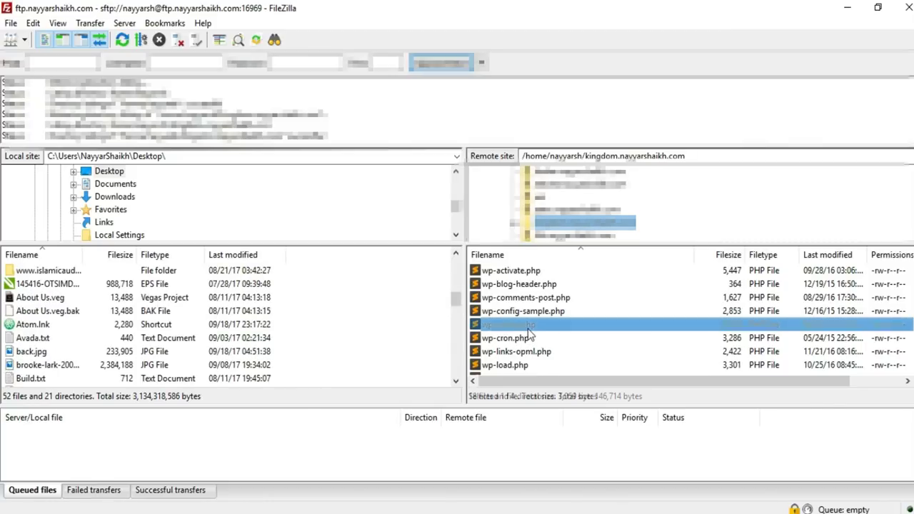
pyautogui.moveTo(519, 329); pyautogui.dragTo(315, 339)
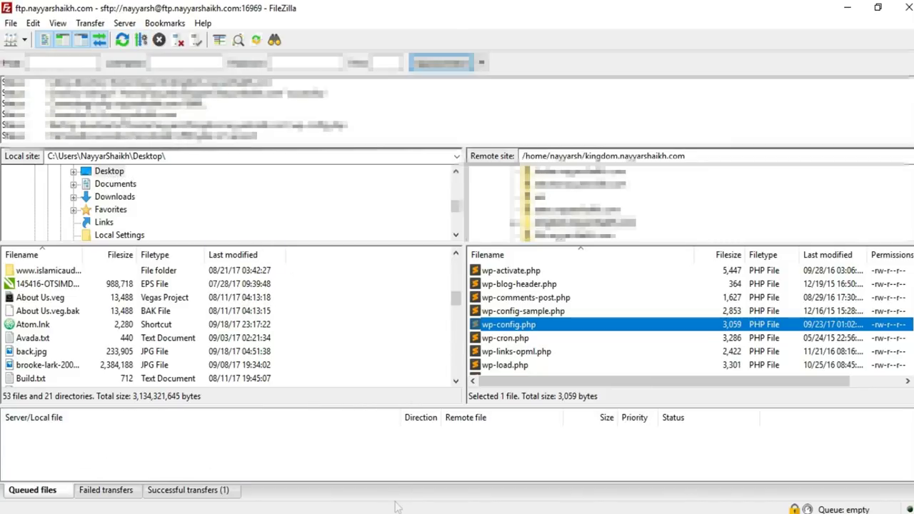
pyautogui.moveTo(383, 513)
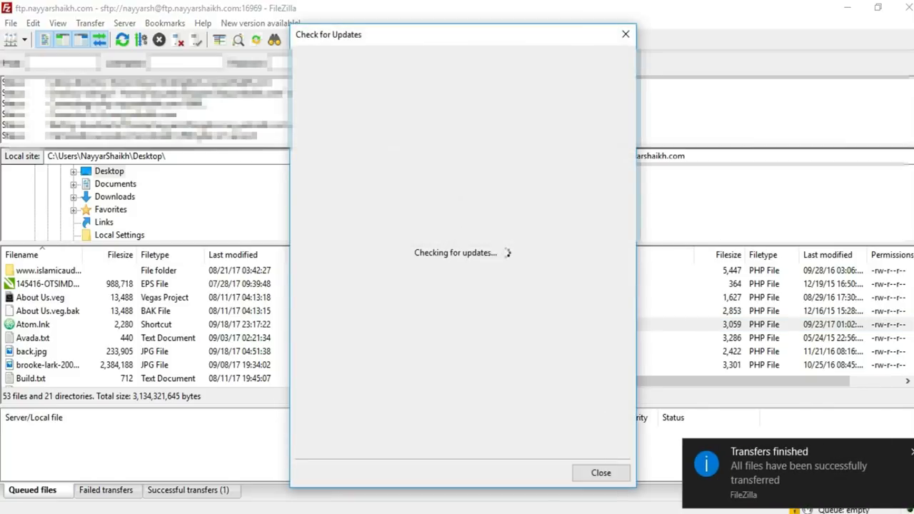
# Dismiss the Check for Updates dialog and open the Desktop's wp-config file in Sublime Text
pyautogui.click(616, 473)
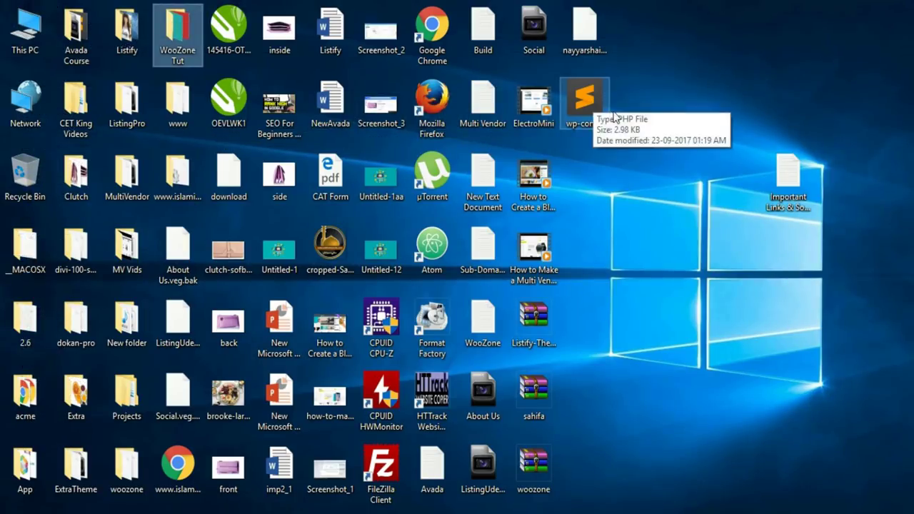
pyautogui.click(594, 109)
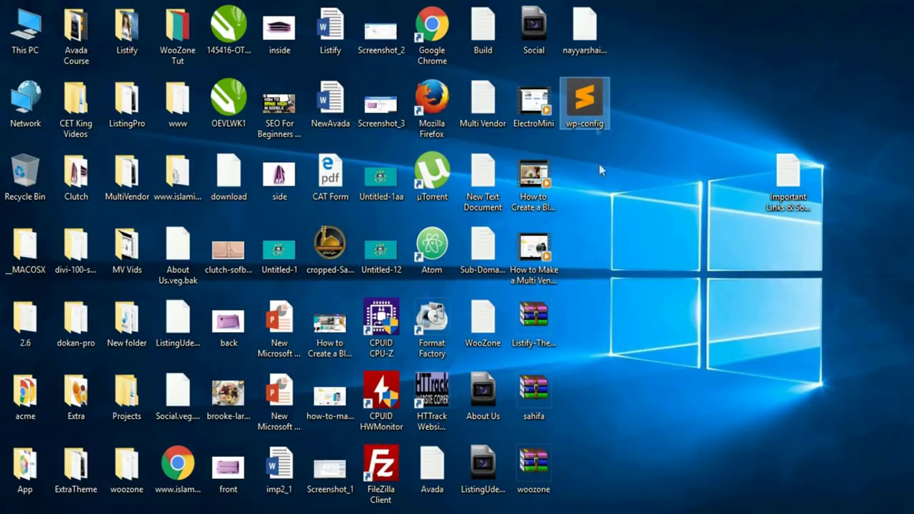
pyautogui.rightClick(588, 108)
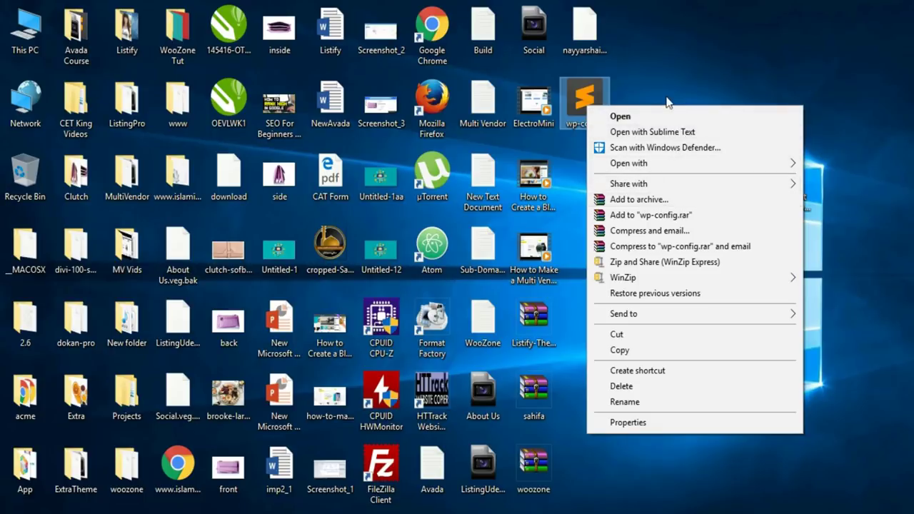
pyautogui.click(578, 109)
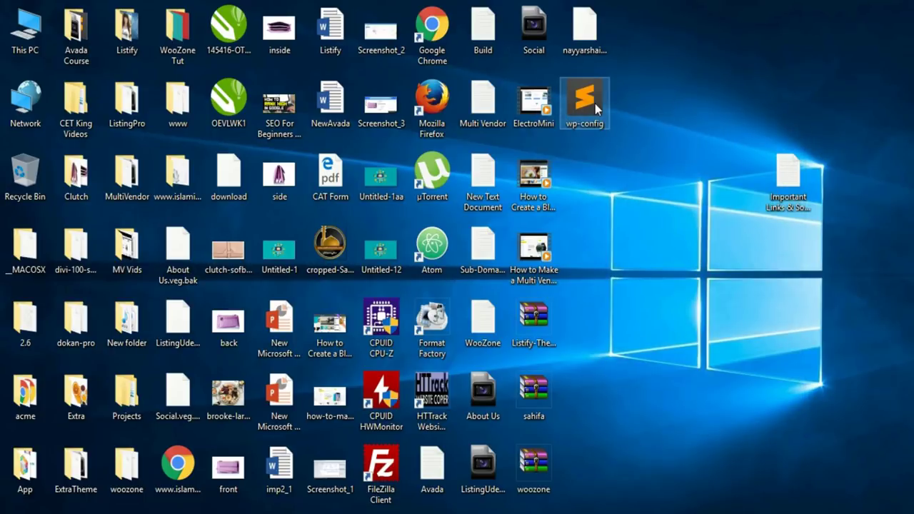
pyautogui.click(631, 98)
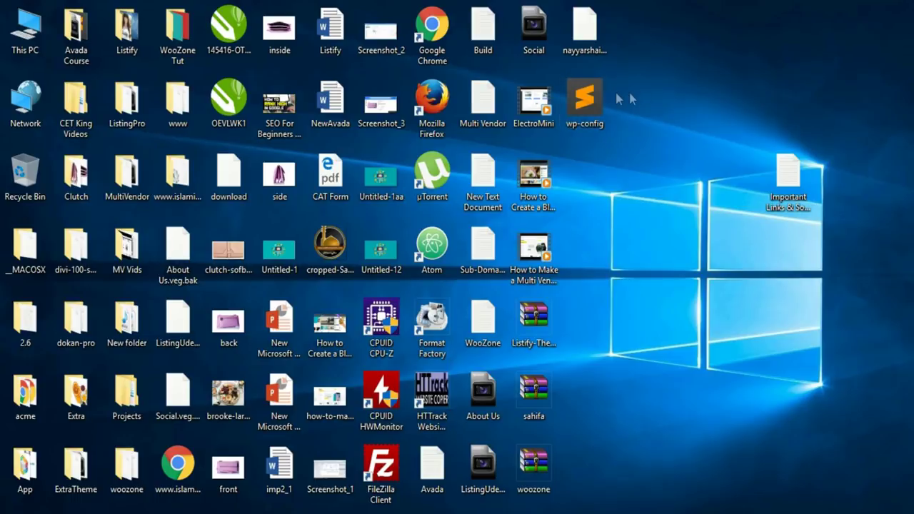
pyautogui.doubleClick(586, 113)
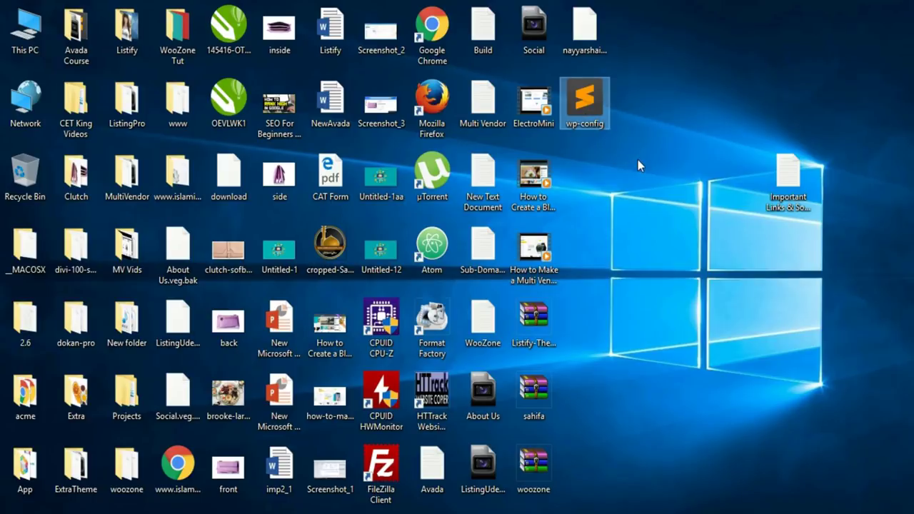
pyautogui.scroll(-1, 481, 278)
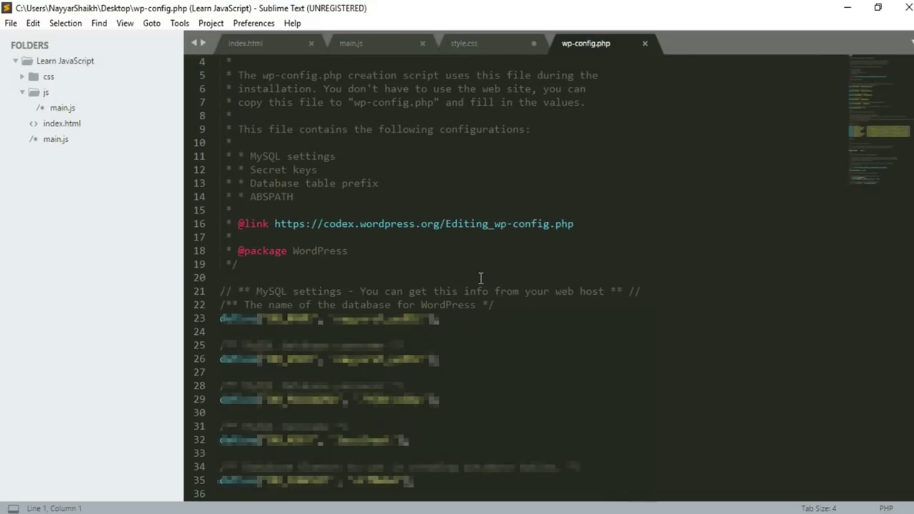
# Insert define( 'WP_MEMORY_LIMIT', '128M' ); on line 21 of wp-config.php and save it
pyautogui.click(247, 278)
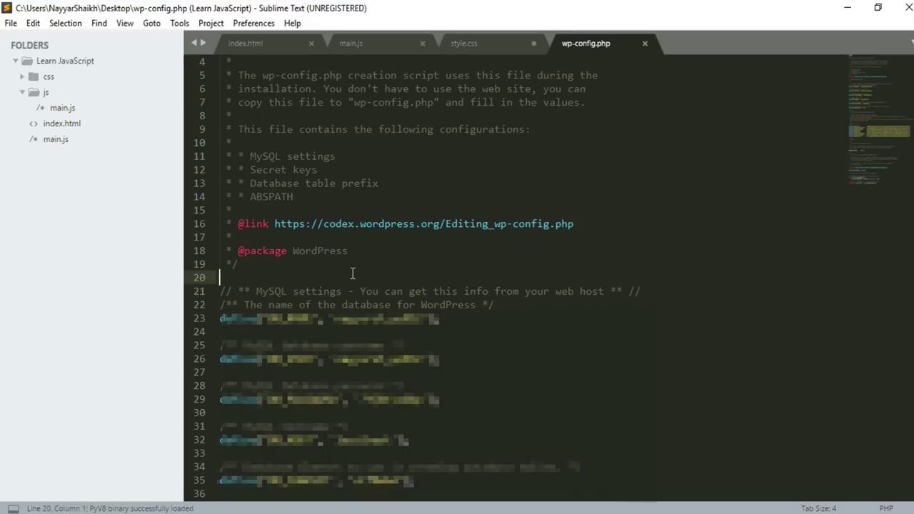
pyautogui.press('Return')
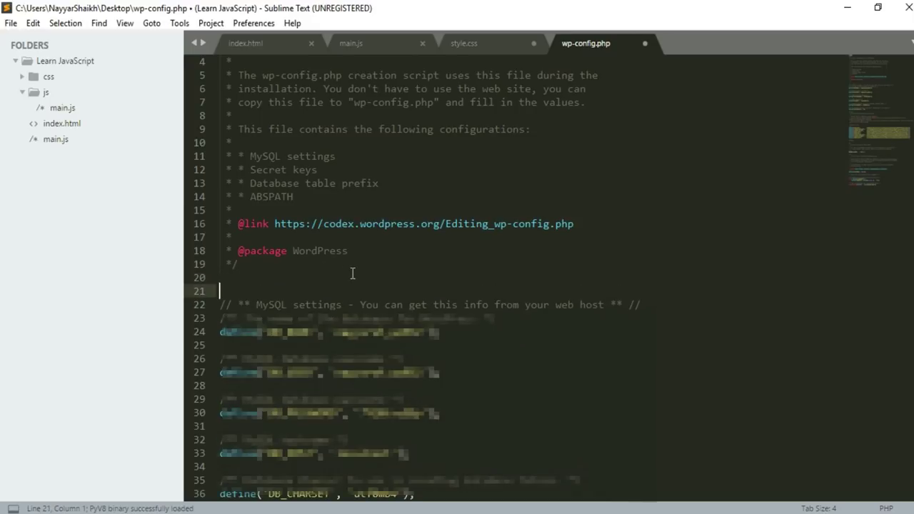
pyautogui.click(241, 282)
pyautogui.press('Return')
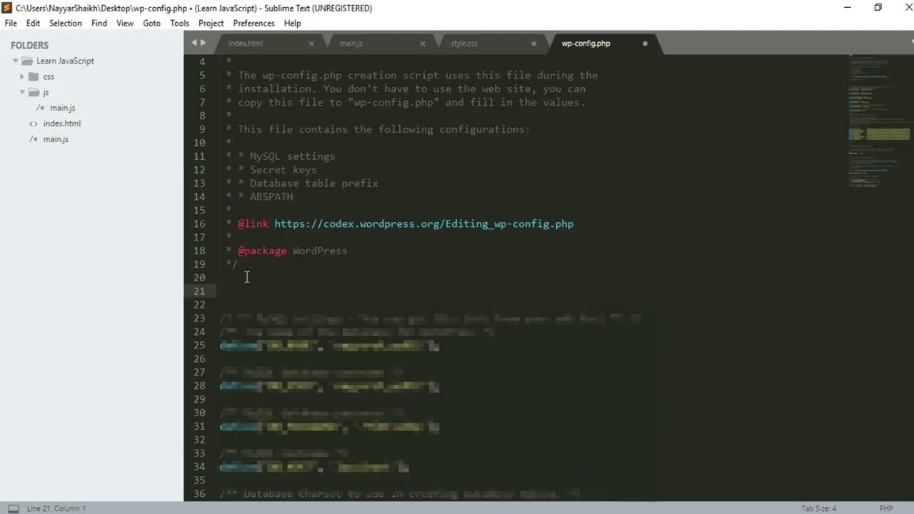
pyautogui.write("define( 'WP_MEMORY_LIMIT', '96M' );")
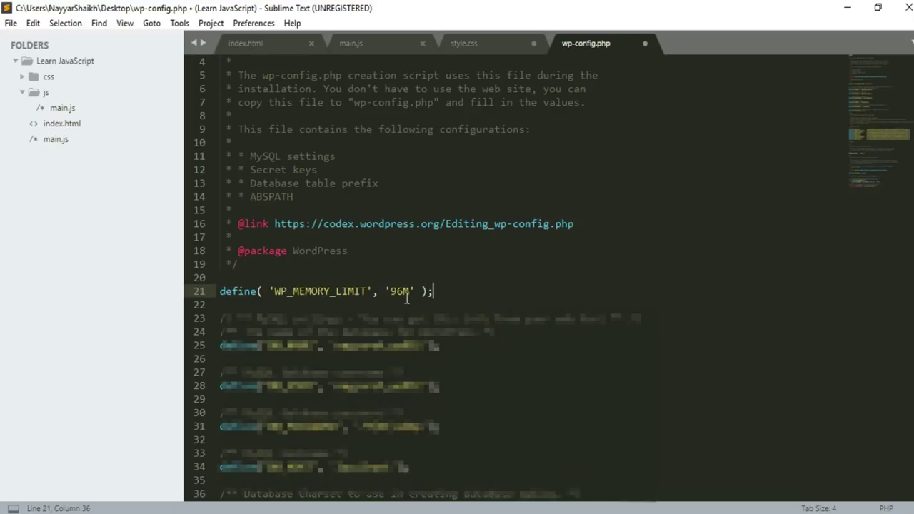
pyautogui.hotkey('ctrl', 's')
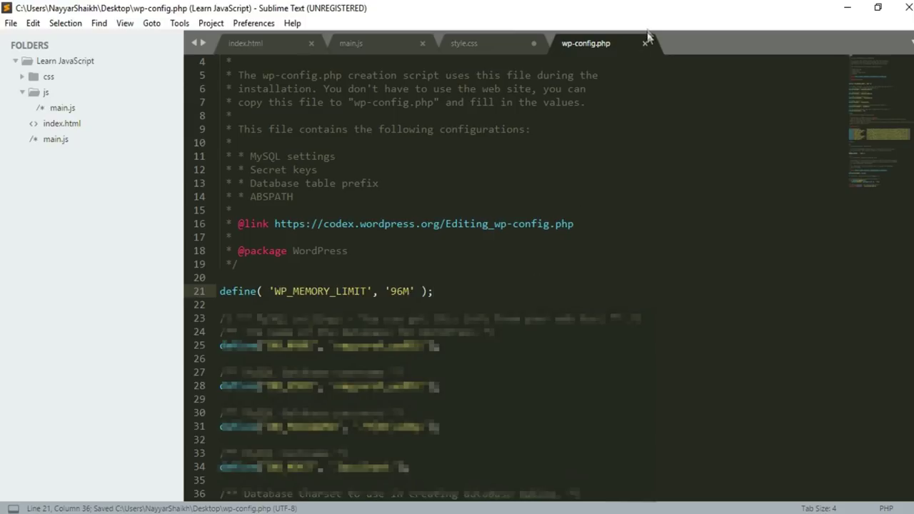
pyautogui.press('BackSpace')
pyautogui.press('BackSpace')
pyautogui.write('128')
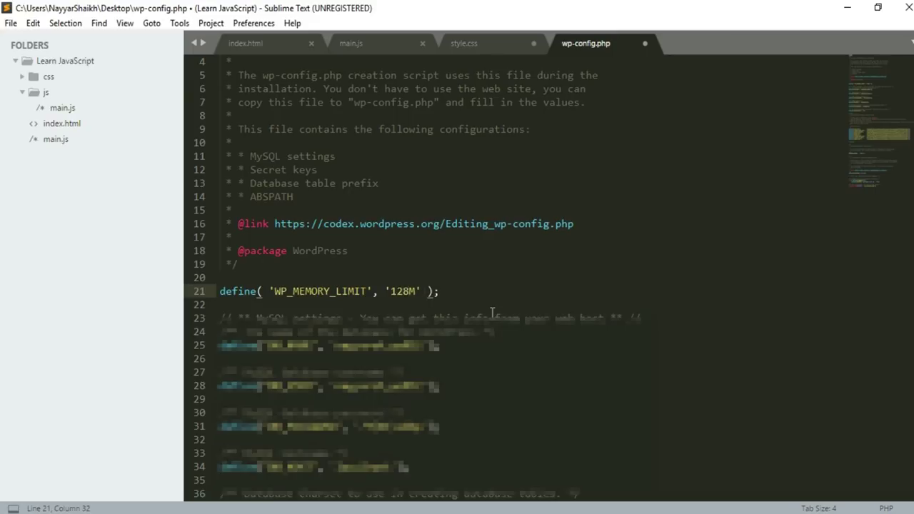
pyautogui.hotkey('ctrl', 's')
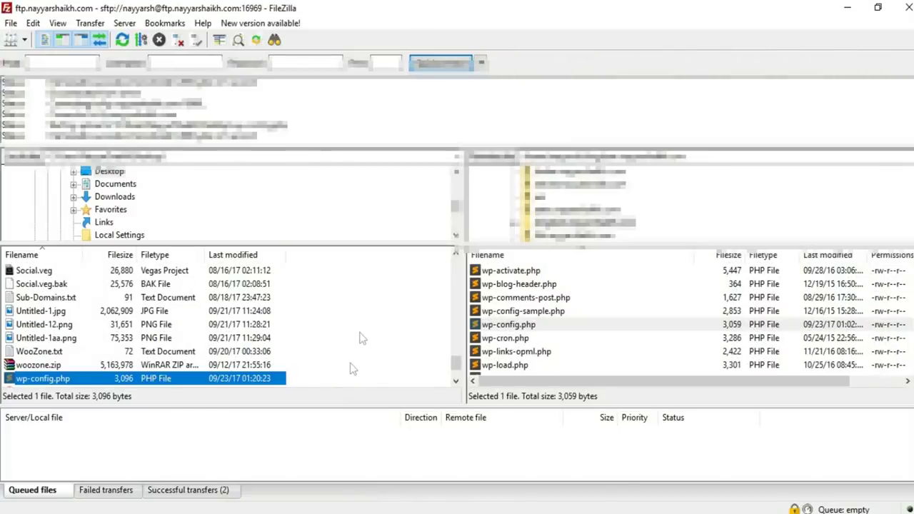
# Refresh the local pane and upload the edited wp-config.php, overwriting the server copy
pyautogui.rightClick(360, 332)
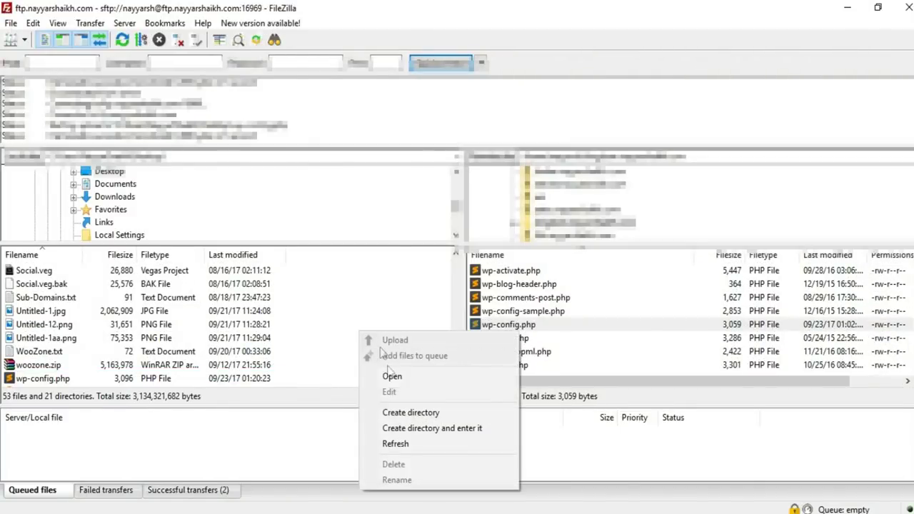
pyautogui.click(405, 439)
pyautogui.moveTo(37, 378); pyautogui.dragTo(567, 318)
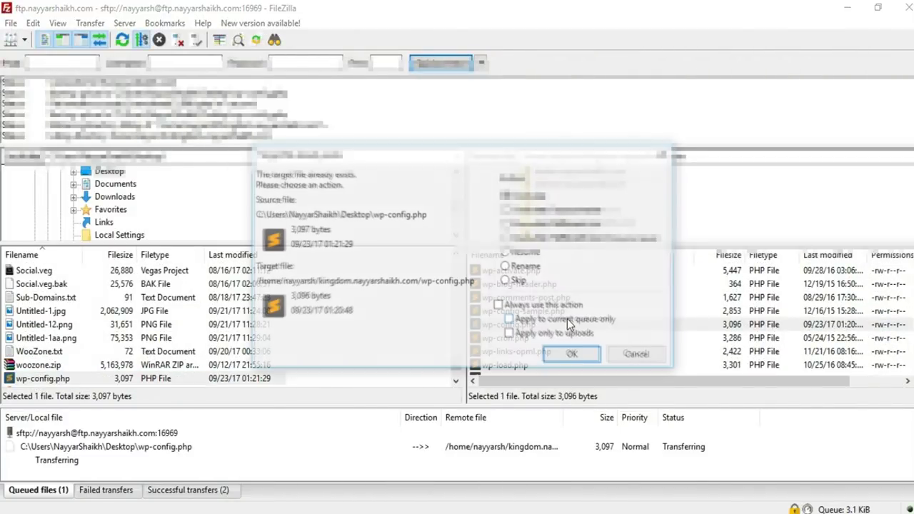
pyautogui.click(573, 355)
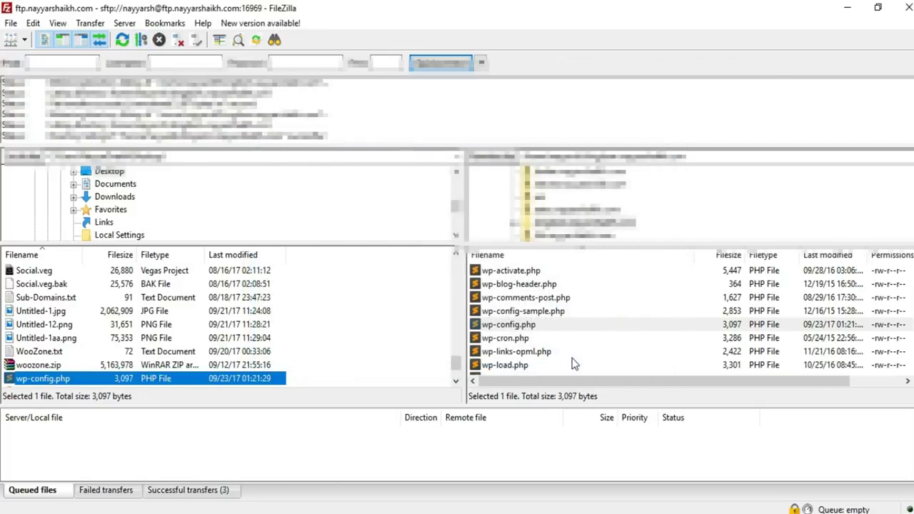
pyautogui.hotkey('alt', 'Tab')
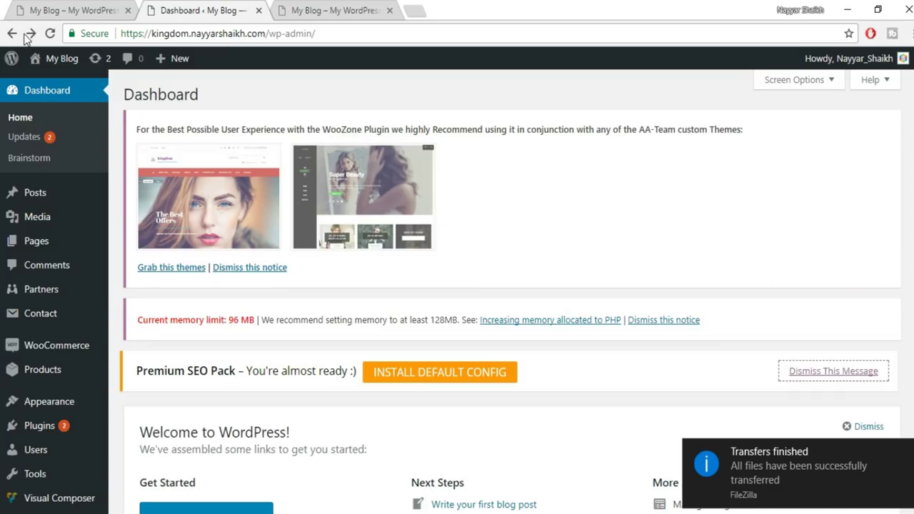
# Reload the dashboard to clear the 96 MB memory warning and dismiss the Premium SEO Pack notice
pyautogui.click(50, 35)
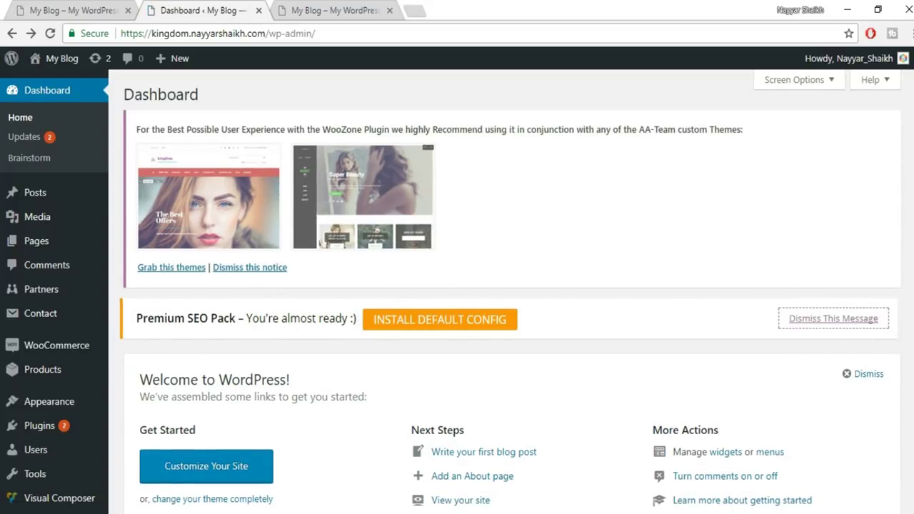
pyautogui.click(846, 328)
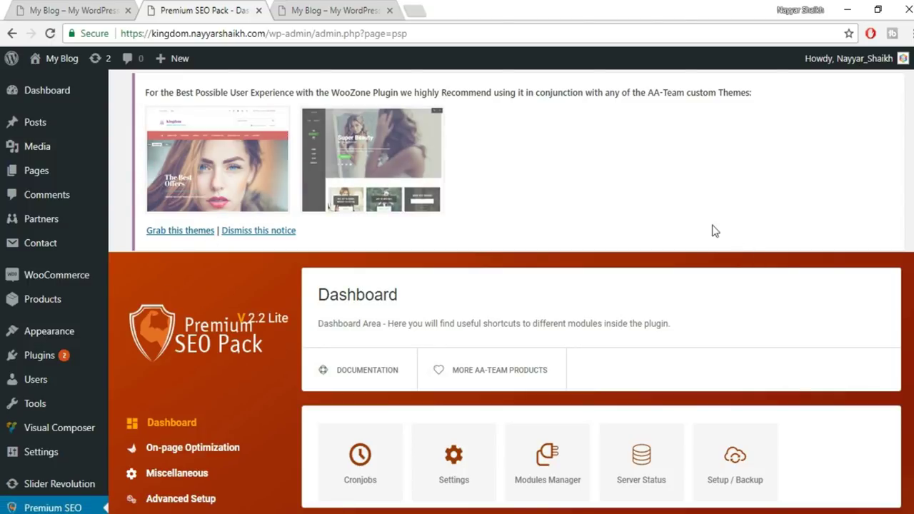
# Reload the Kingdom blog front page and glance at the WooZone storefront tab
pyautogui.click(325, 10)
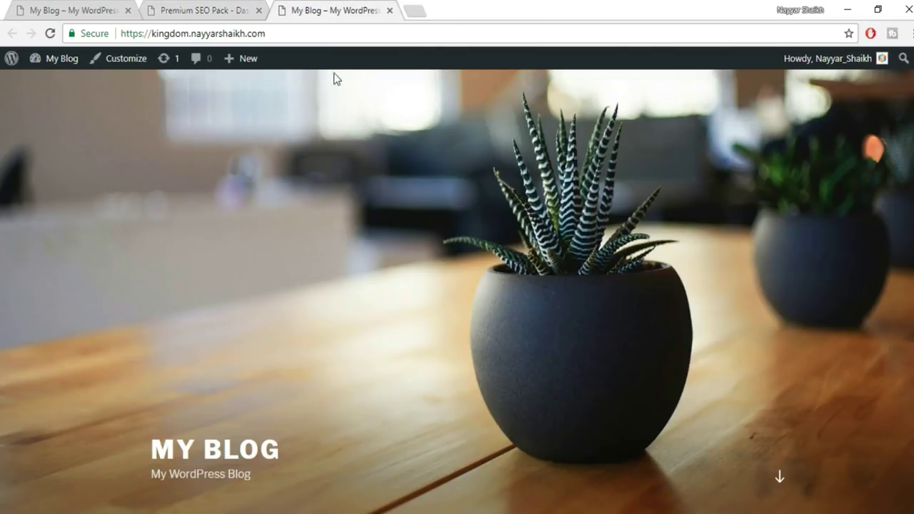
pyautogui.click(50, 33)
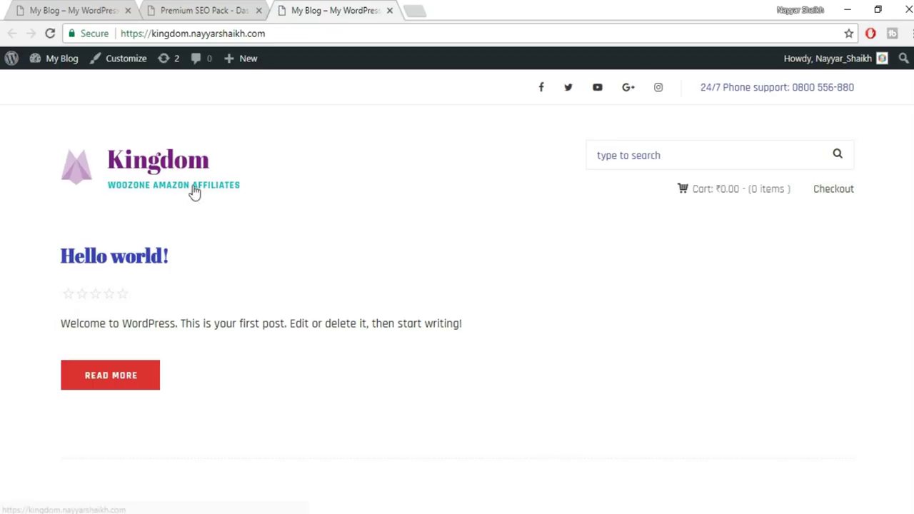
pyautogui.click(48, 6)
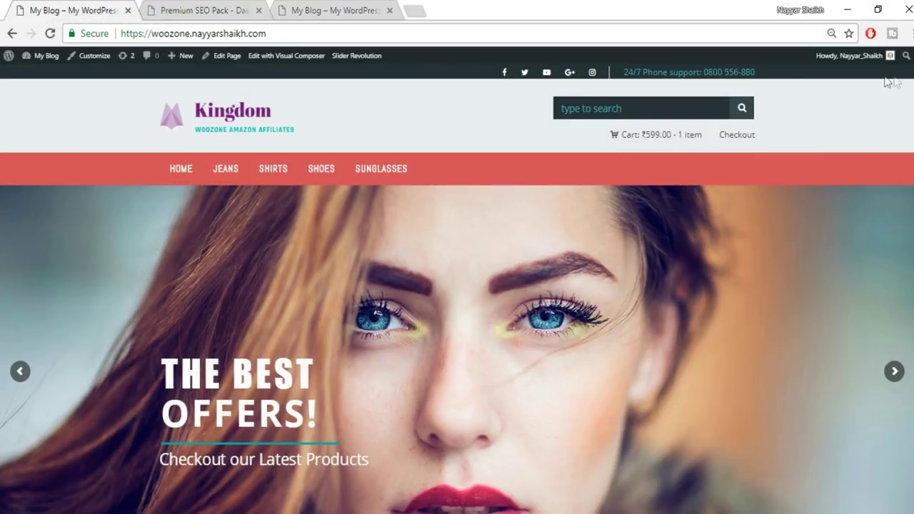
pyautogui.click(357, 6)
# Zoom Chrome out to 75% and return to the Kingdom blog page
pyautogui.click(907, 34)
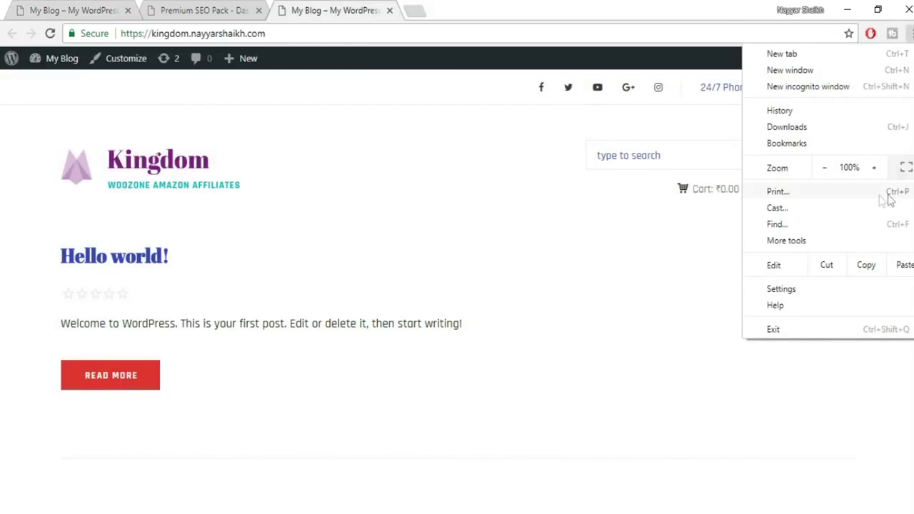
pyautogui.click(834, 168)
pyautogui.click(834, 167)
pyautogui.click(833, 168)
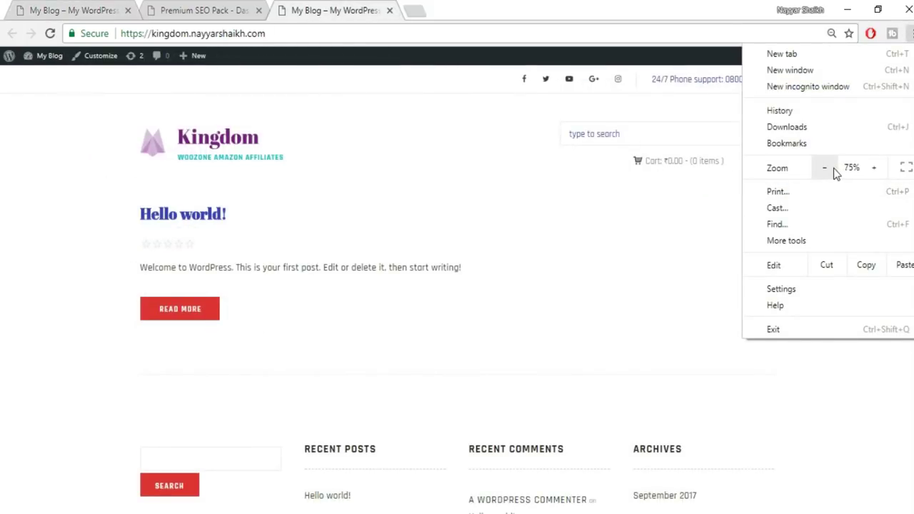
pyautogui.click(604, 244)
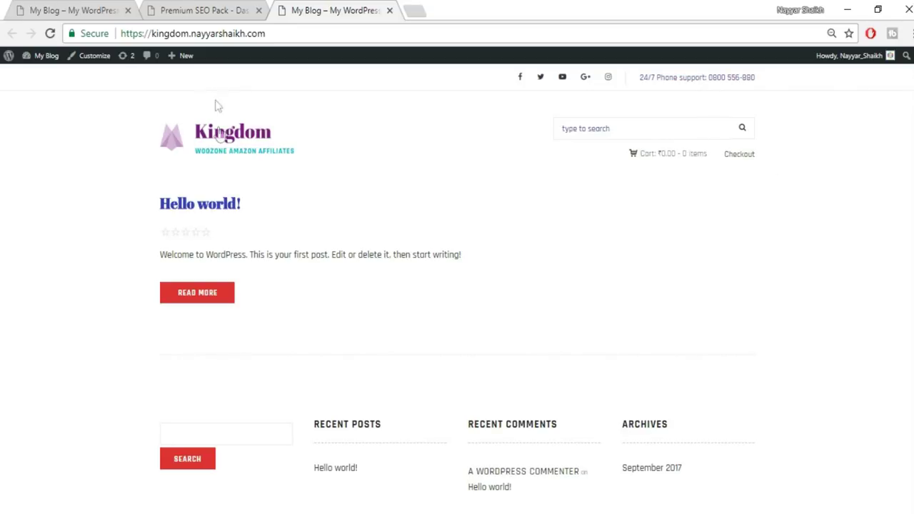
pyautogui.click(50, 10)
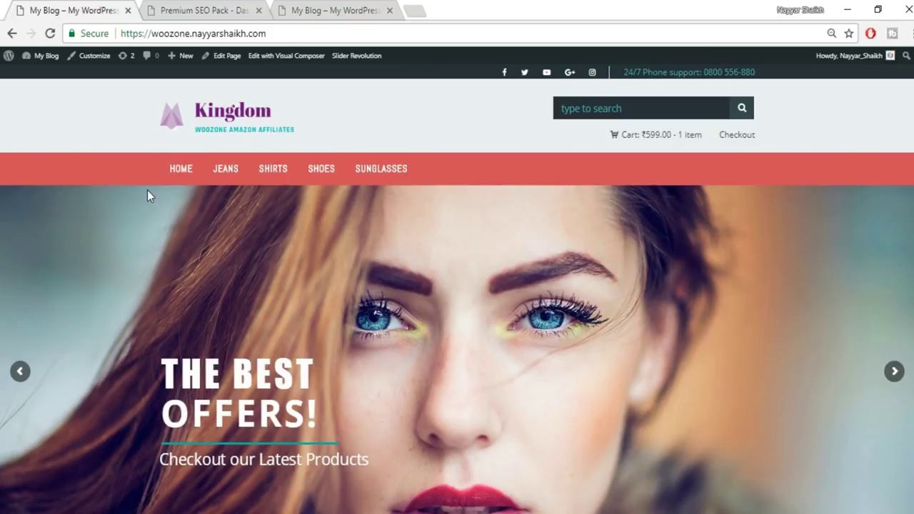
pyautogui.click(345, 7)
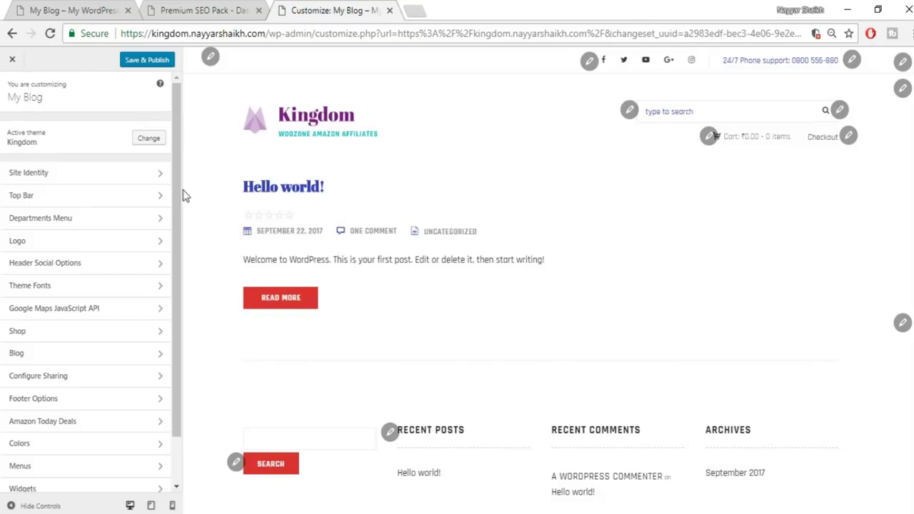
# Open Additional CSS in the Customizer, then select New Text Document in the WooZone Tut folder
pyautogui.scroll(-1, 164, 246)
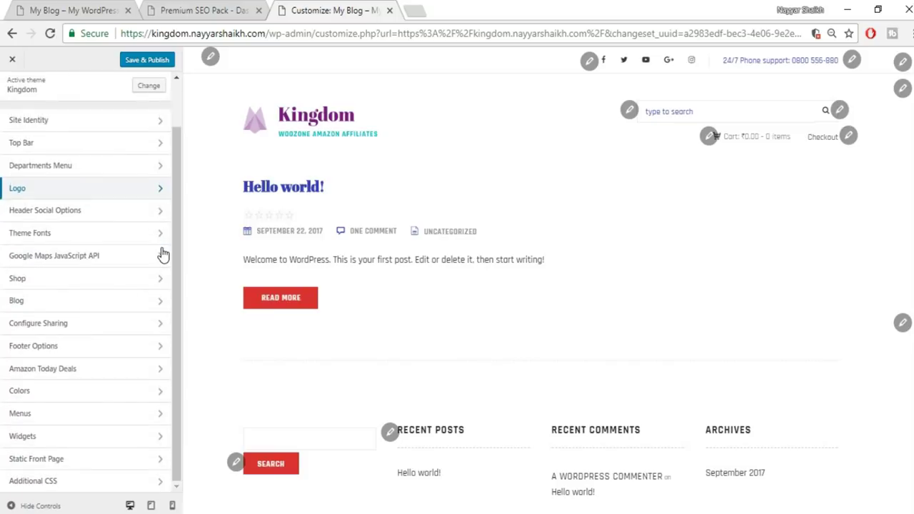
pyautogui.click(58, 482)
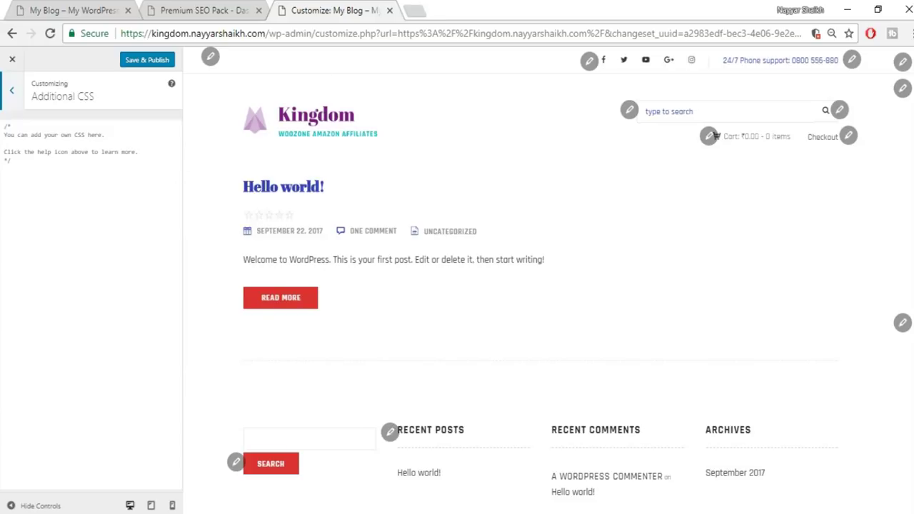
pyautogui.hotkey('alt', 'Tab')
pyautogui.click(236, 136)
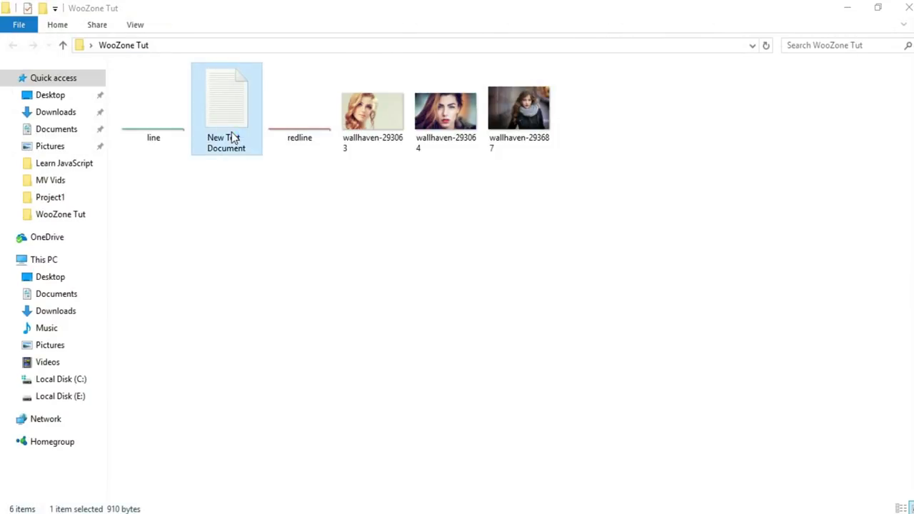
# Open New Text Document in a maximized Notepad and copy all of its CSS rules
pyautogui.doubleClick(232, 137)
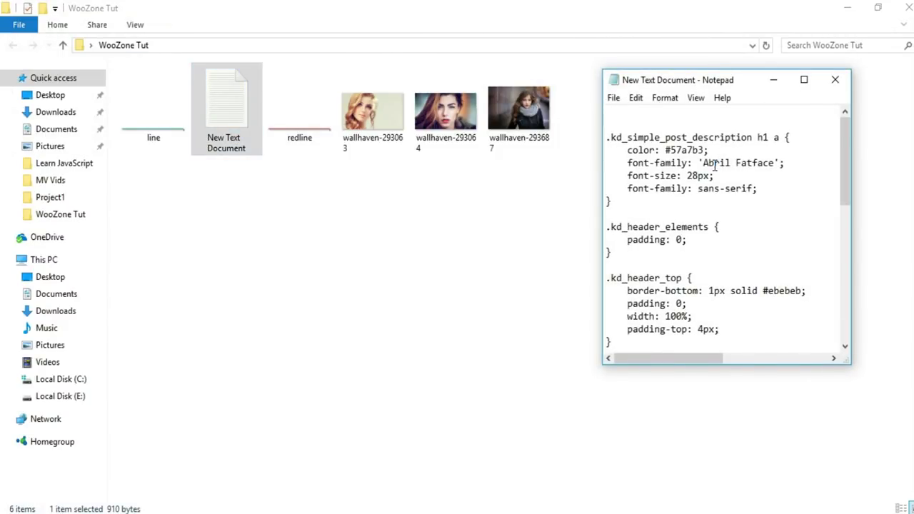
pyautogui.click(803, 80)
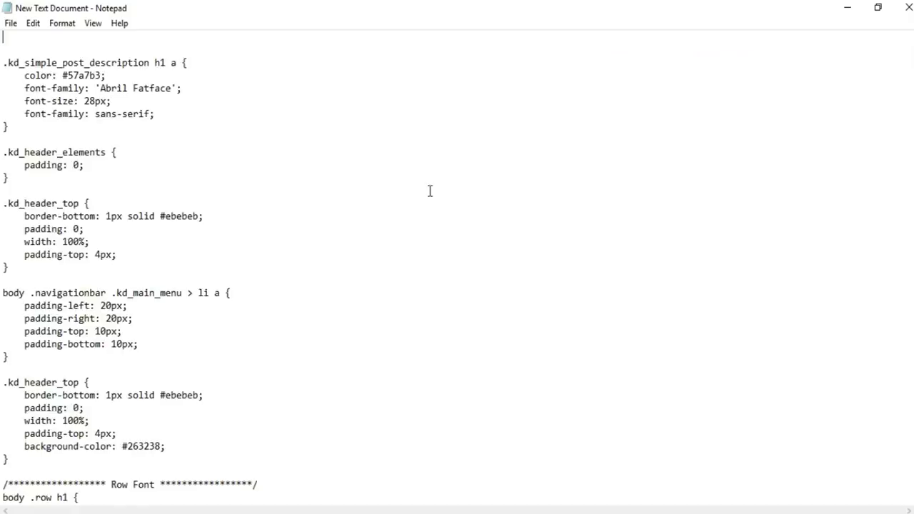
pyautogui.hotkey('ctrl', 'a')
pyautogui.hotkey('alt', 'Tab')
pyautogui.click(87, 276)
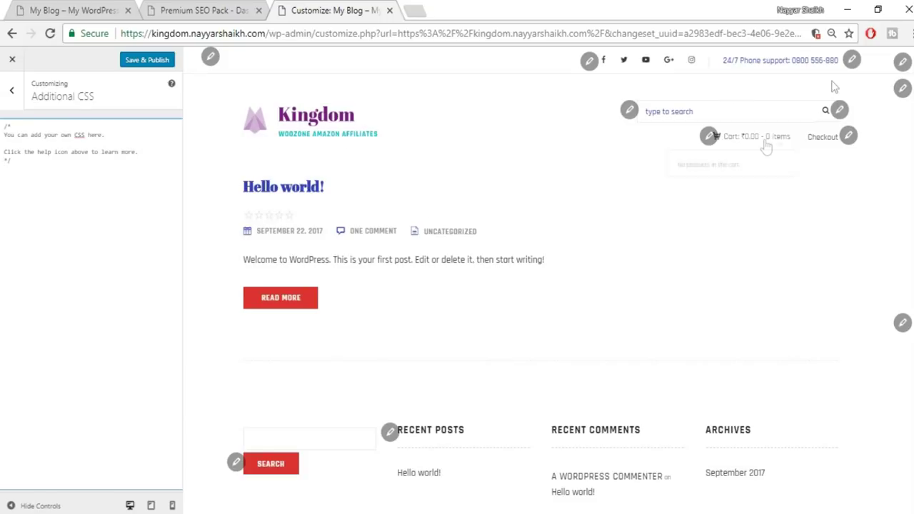
# Paste the copied CSS rules into Additional CSS below the comment and Save & Publish
pyautogui.click(106, 243)
pyautogui.hotkey('ctrl', 'v')
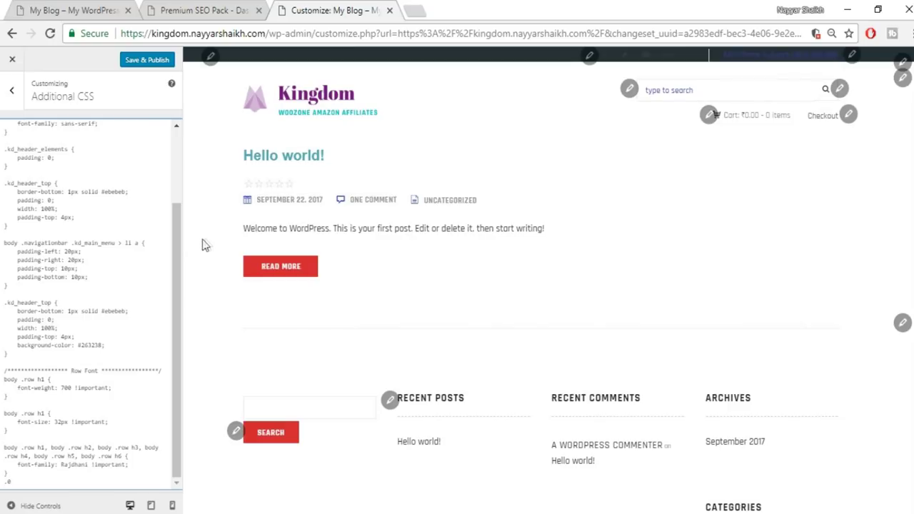
pyautogui.scroll(3, 163, 238)
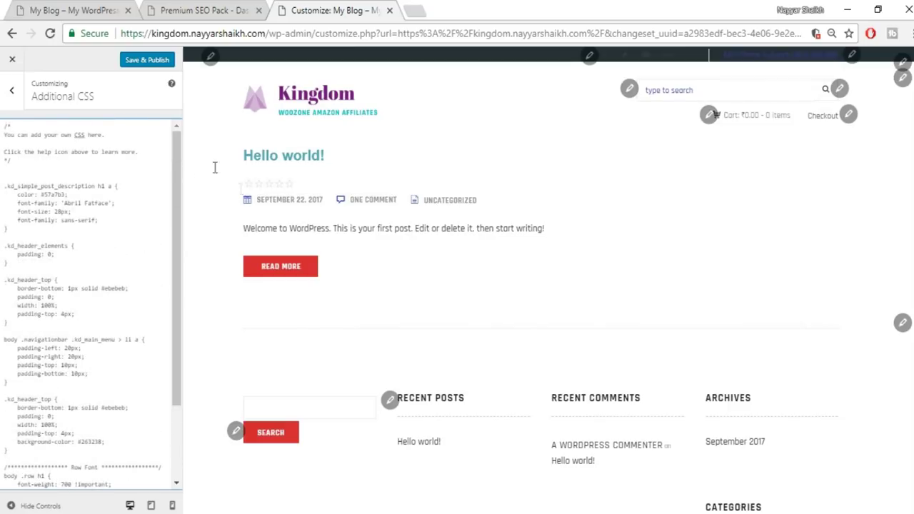
pyautogui.scroll(-3, 105, 286)
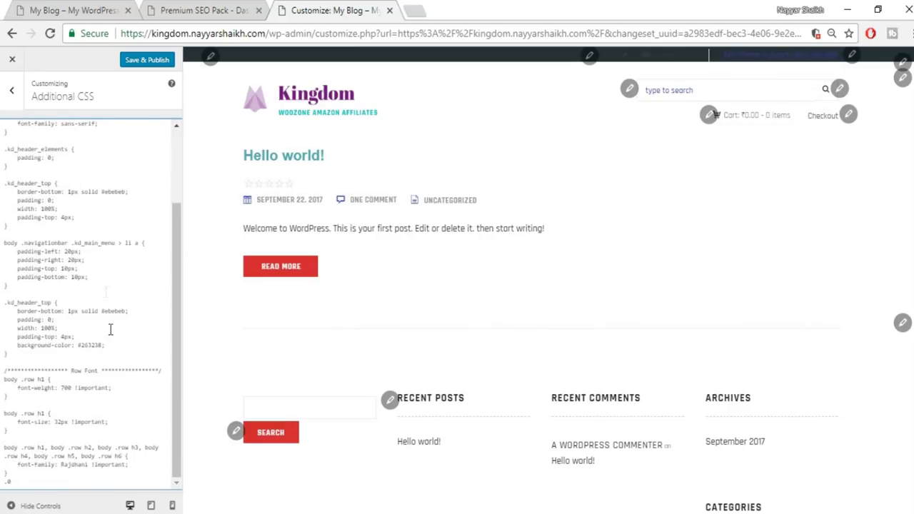
pyautogui.scroll(3, 108, 328)
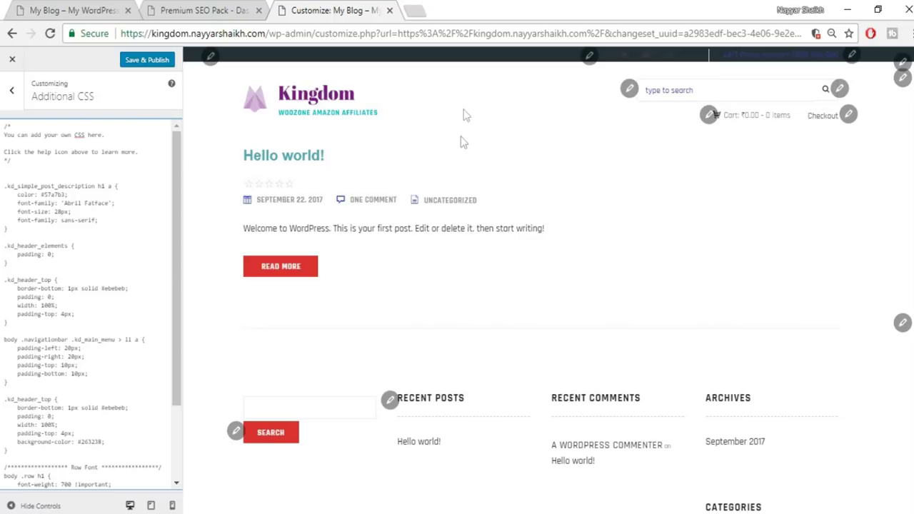
pyautogui.click(156, 66)
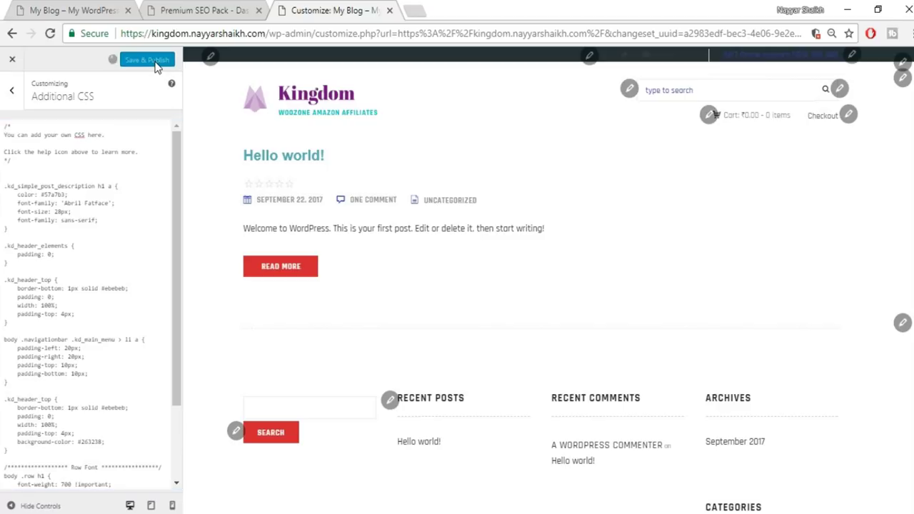
pyautogui.click(41, 9)
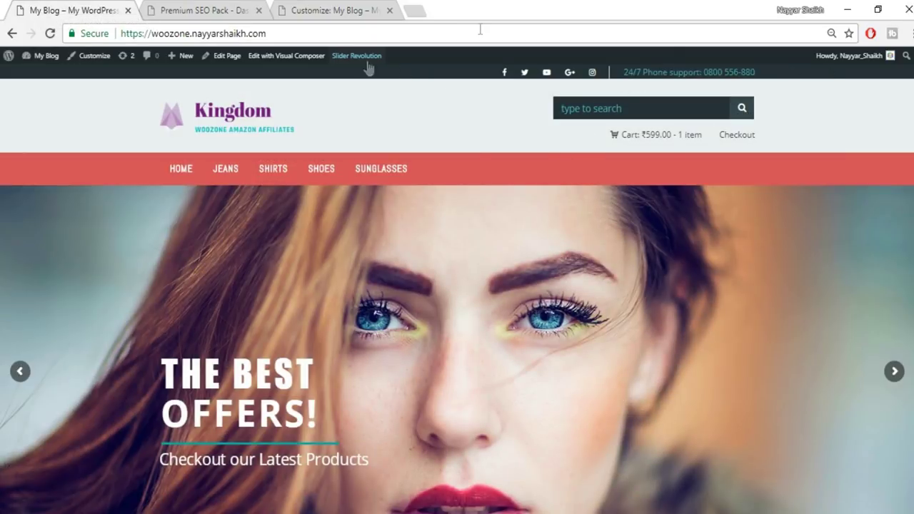
pyautogui.click(335, 9)
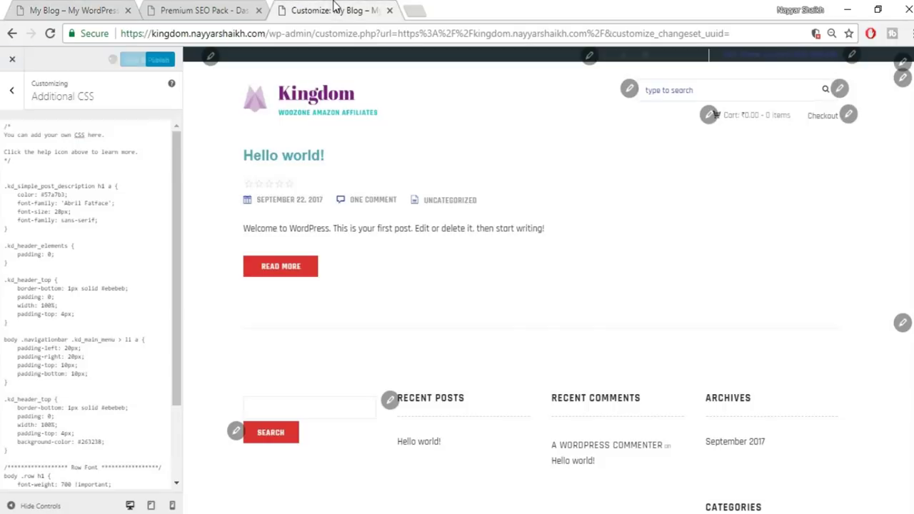
pyautogui.click(108, 10)
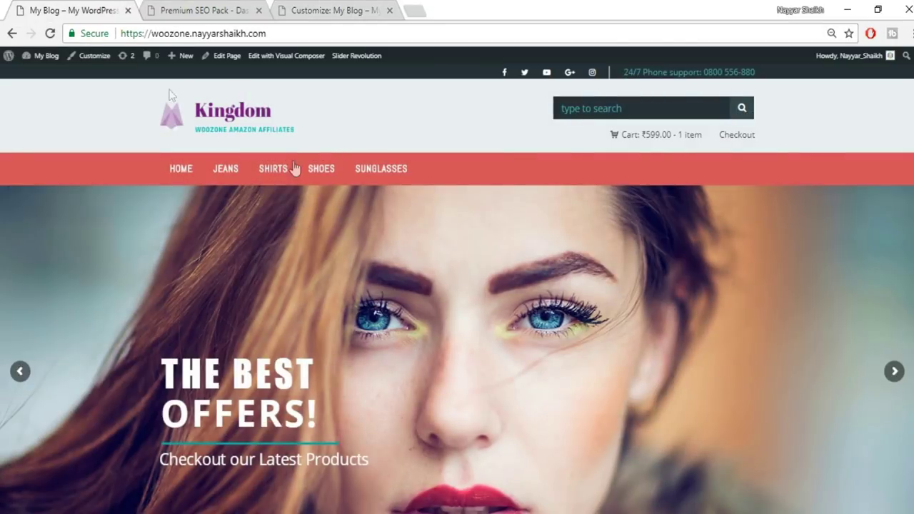
pyautogui.click(354, 10)
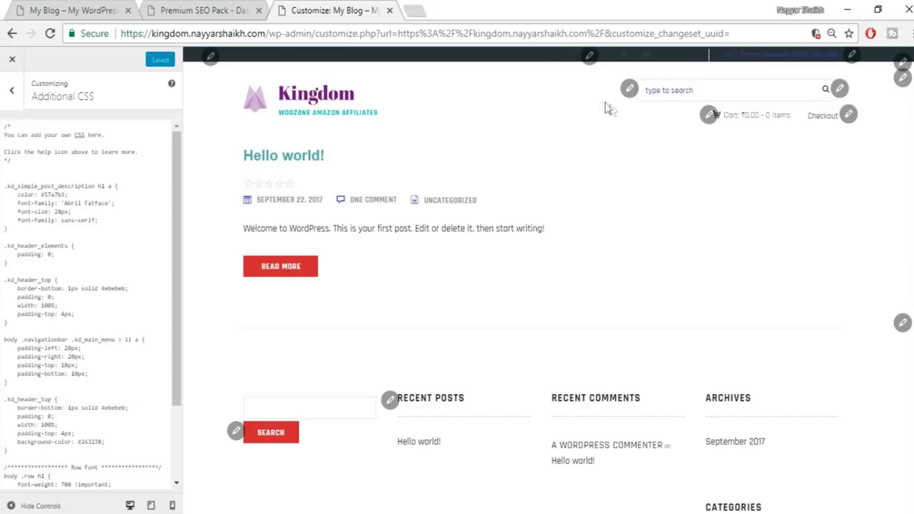
pyautogui.click(74, 8)
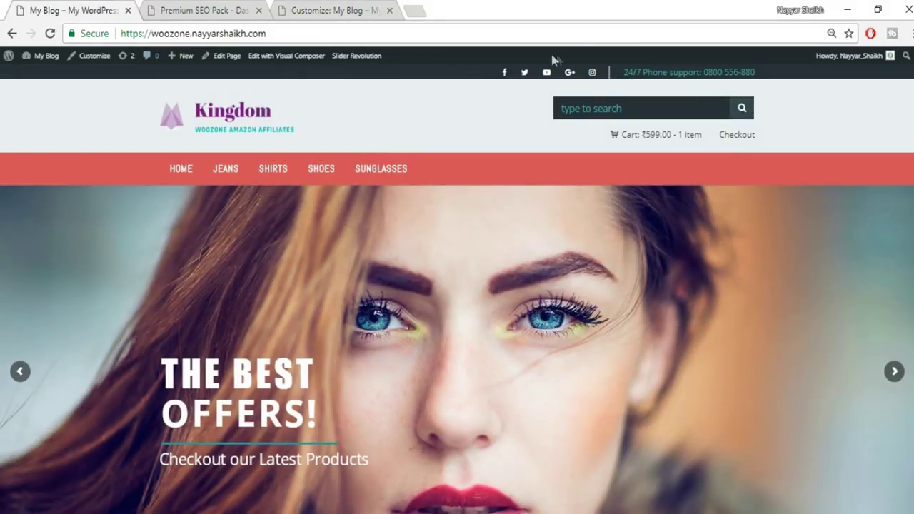
pyautogui.click(326, 9)
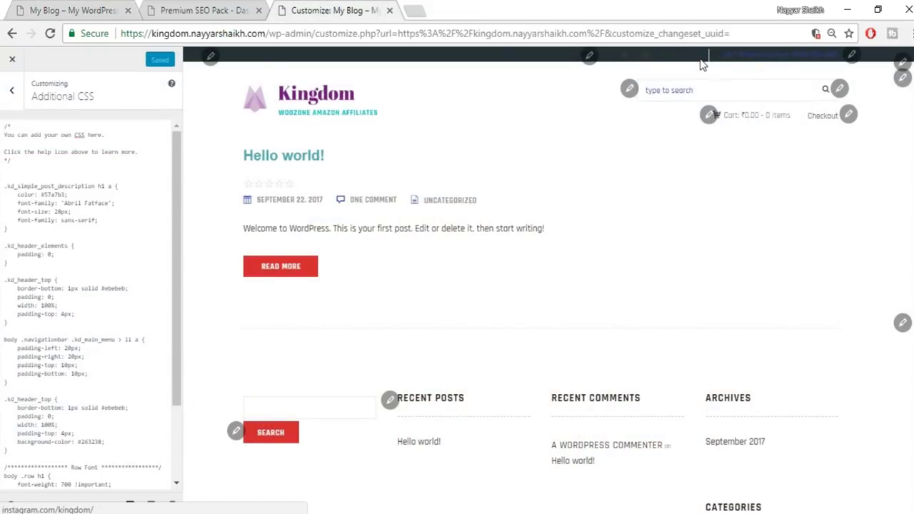
pyautogui.click(52, 8)
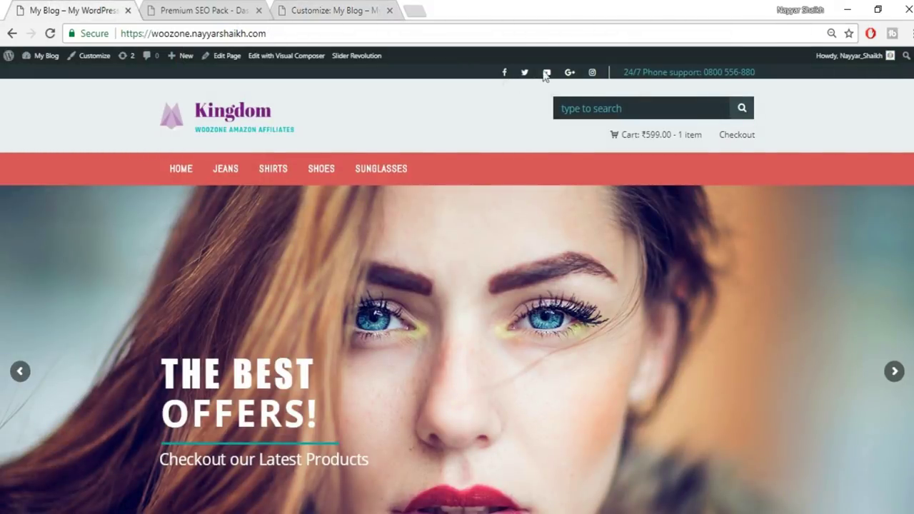
pyautogui.click(332, 10)
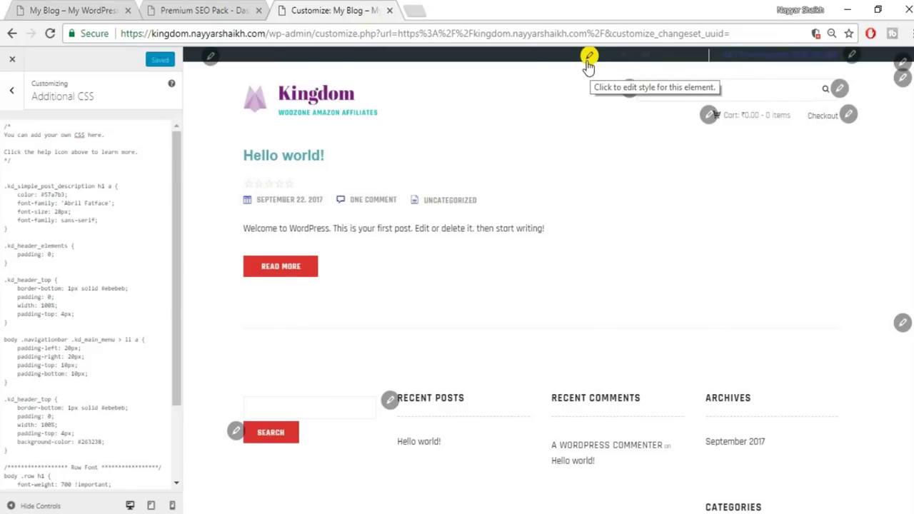
# Set the header social icons' text colour to white from the FLATUICOLORS palette and publish
pyautogui.click(588, 61)
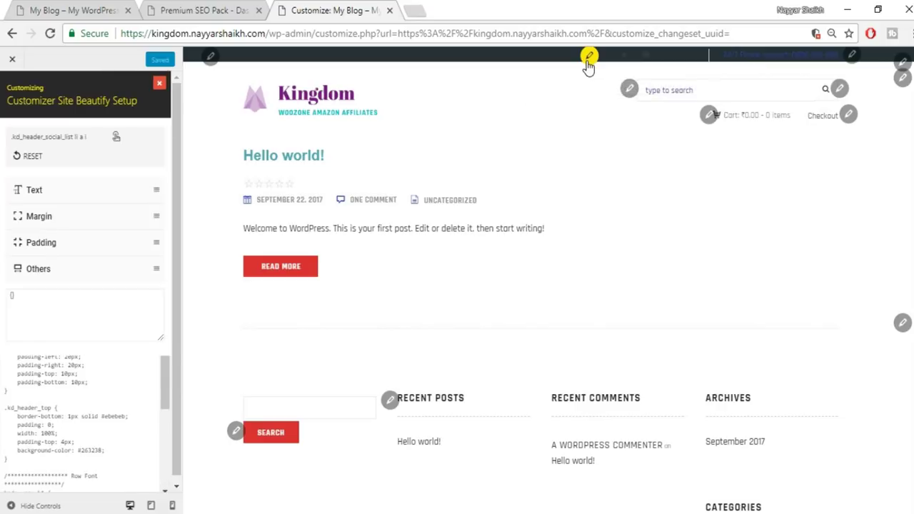
pyautogui.click(113, 188)
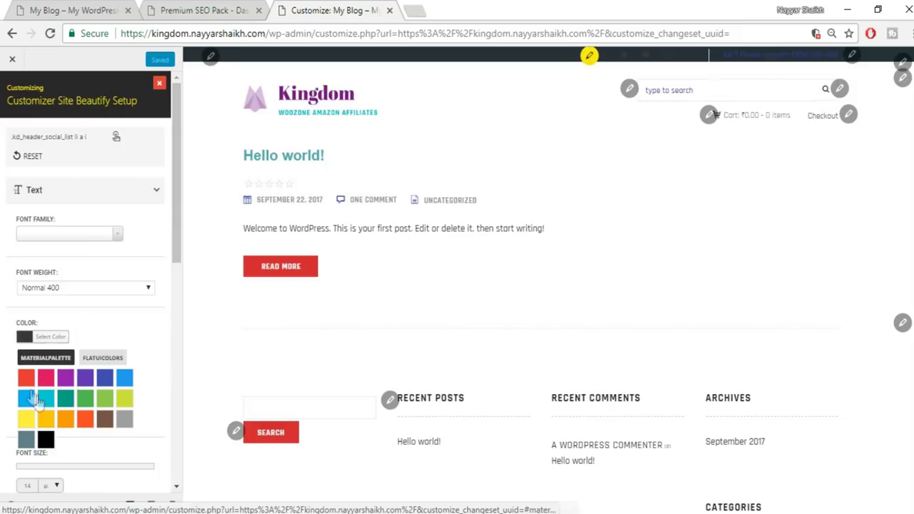
pyautogui.scroll(-1, 138, 364)
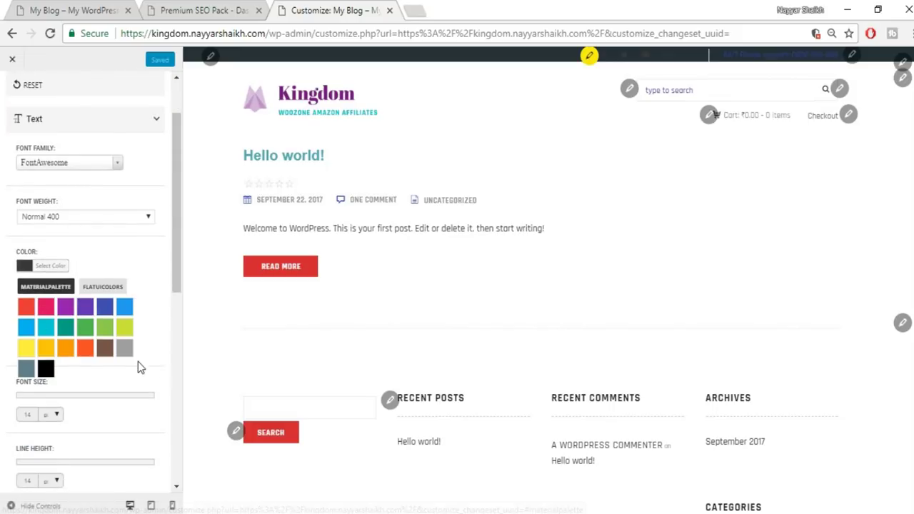
pyautogui.click(113, 288)
pyautogui.click(45, 350)
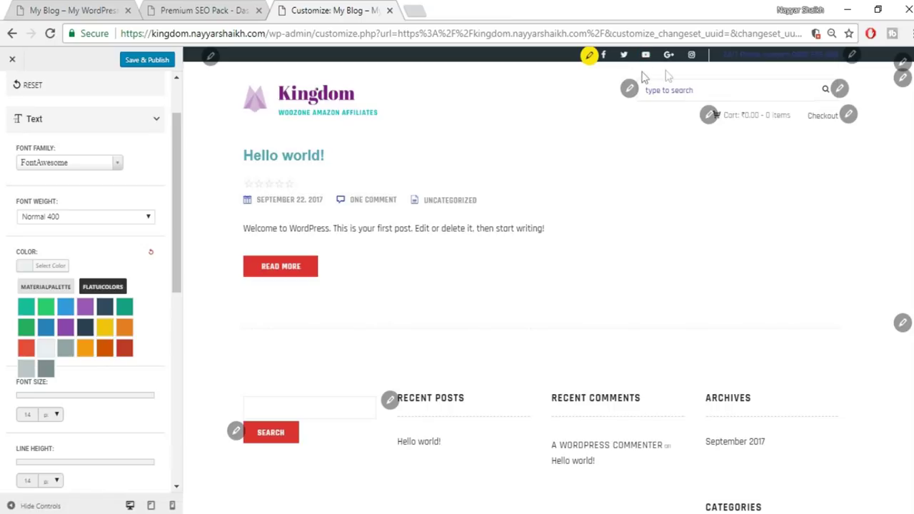
pyautogui.click(157, 60)
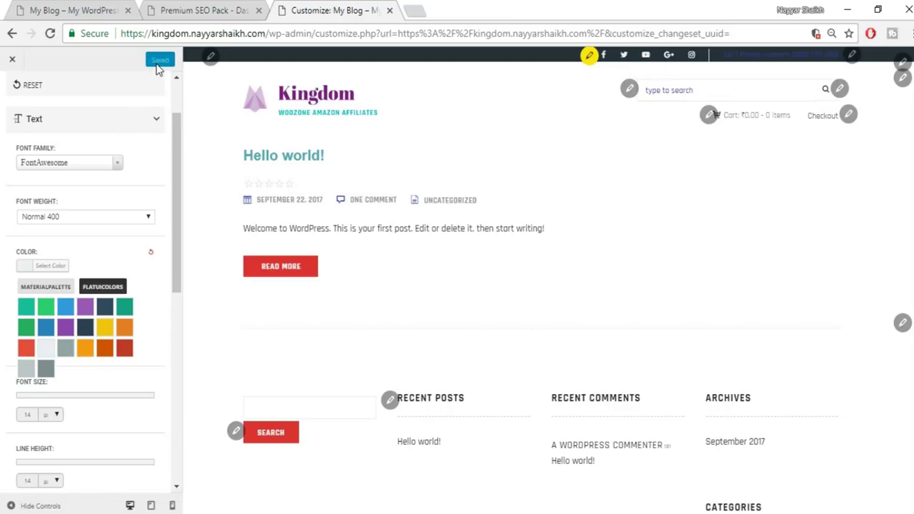
pyautogui.click(65, 10)
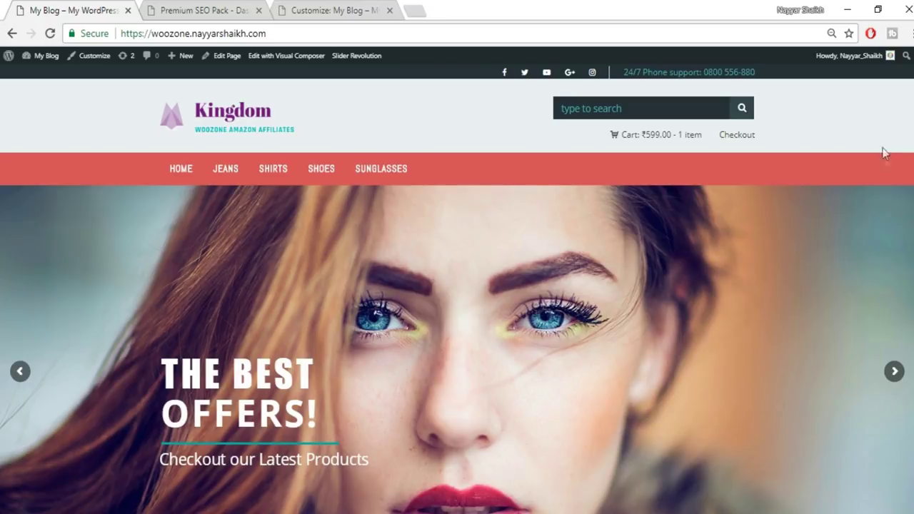
# Inspect the storefront header in DevTools and copy its #eceff1 background-color code
pyautogui.rightClick(871, 107)
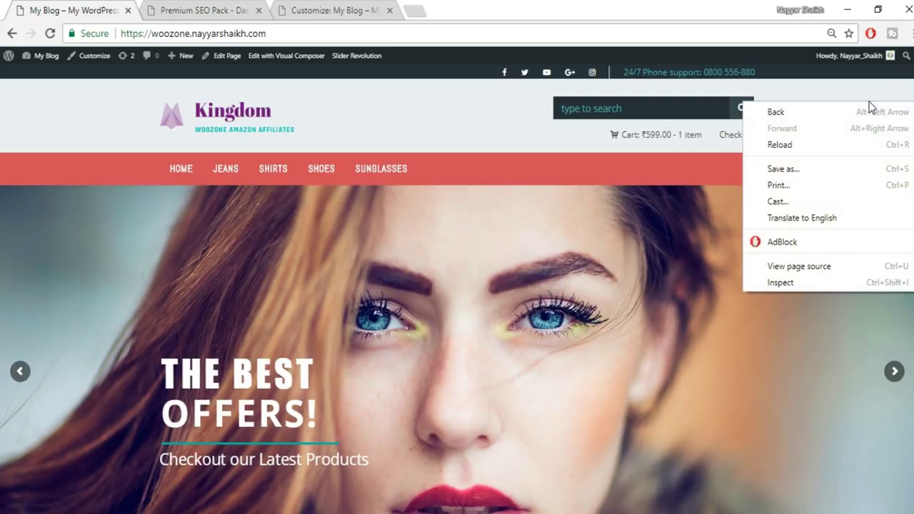
pyautogui.click(804, 280)
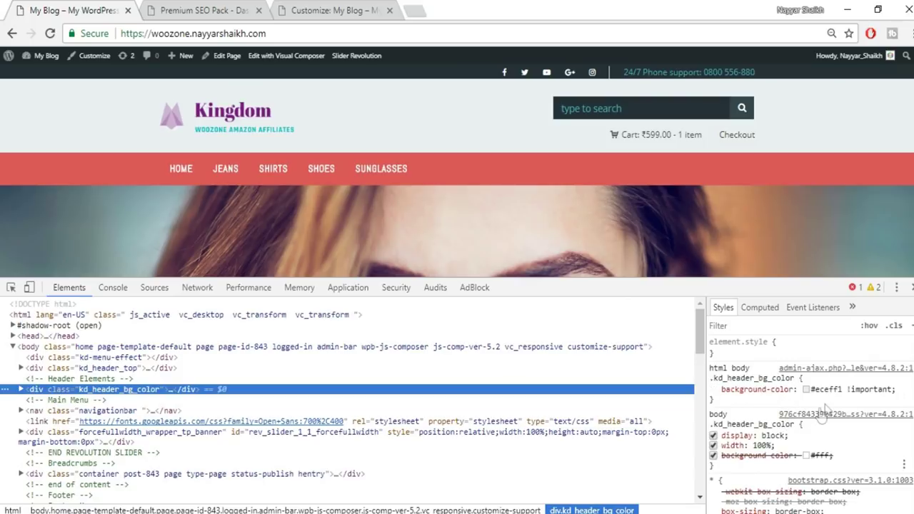
pyautogui.click(828, 390)
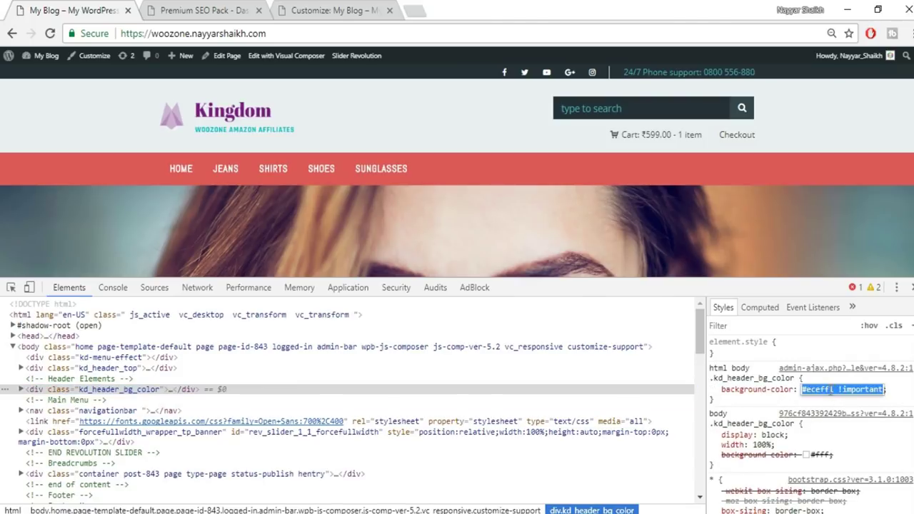
pyautogui.click(780, 405)
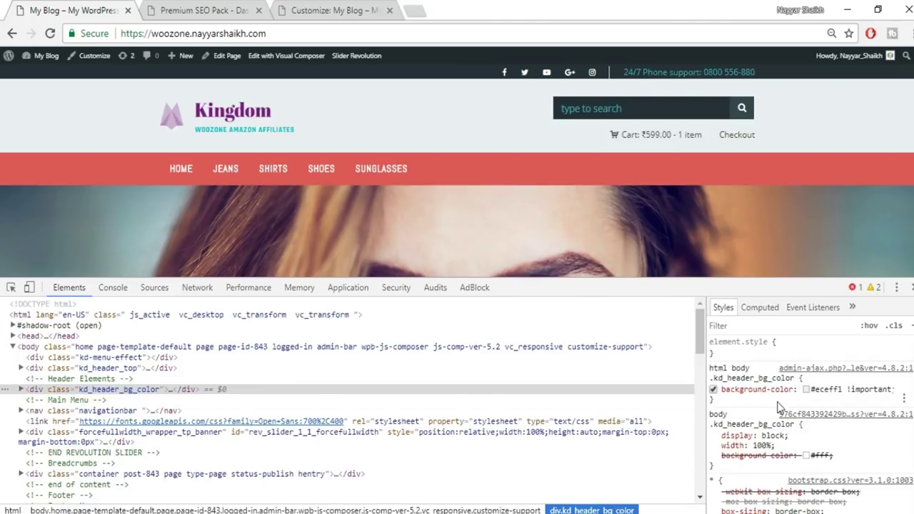
pyautogui.click(823, 390)
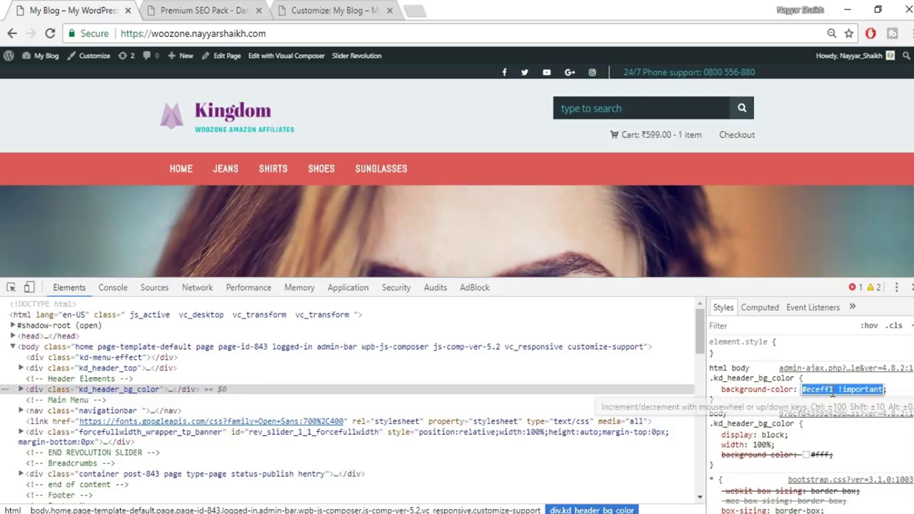
pyautogui.click(833, 390)
pyautogui.moveTo(833, 390); pyautogui.dragTo(793, 389)
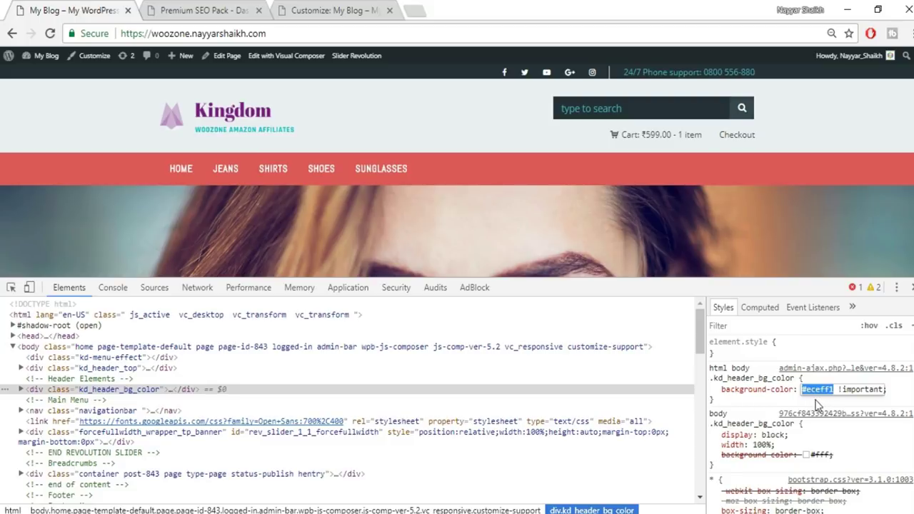
pyautogui.click(360, 9)
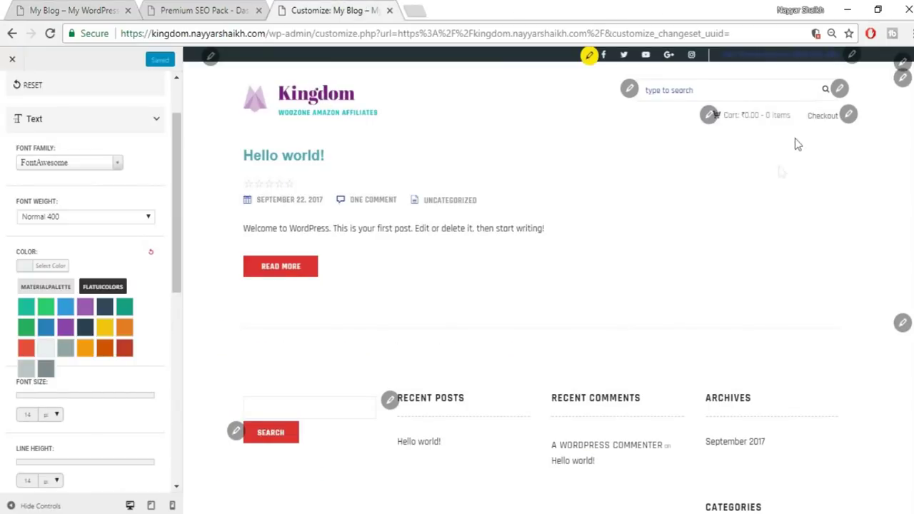
# Set the customizer header's background colour to the pasted #eceff1 light grey
pyautogui.click(902, 76)
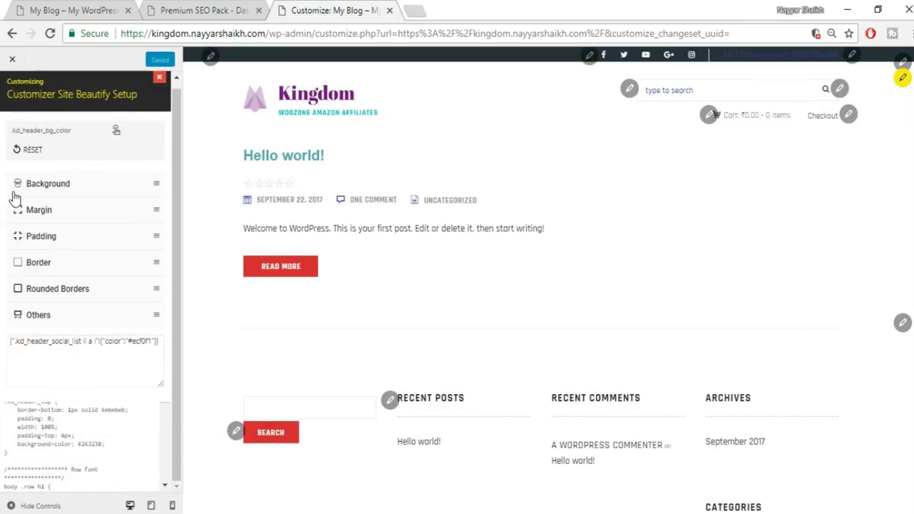
pyautogui.click(65, 184)
pyautogui.click(48, 245)
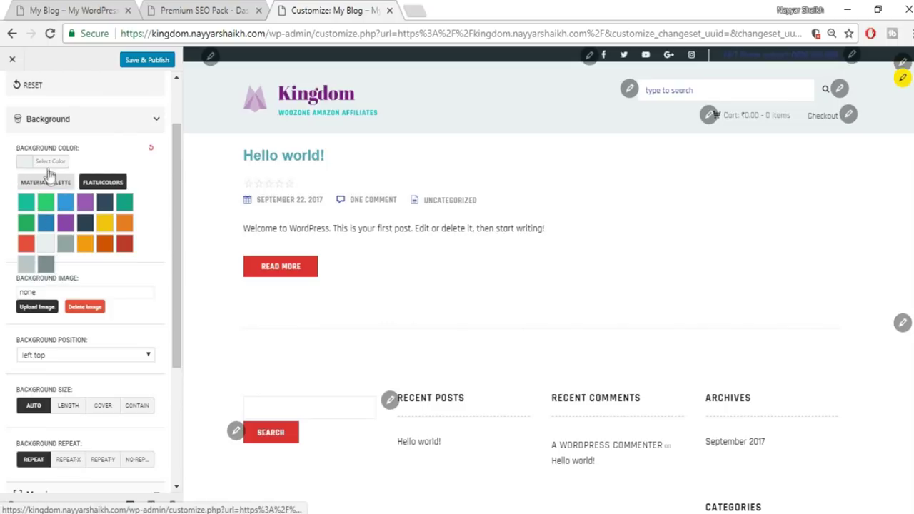
pyautogui.click(50, 9)
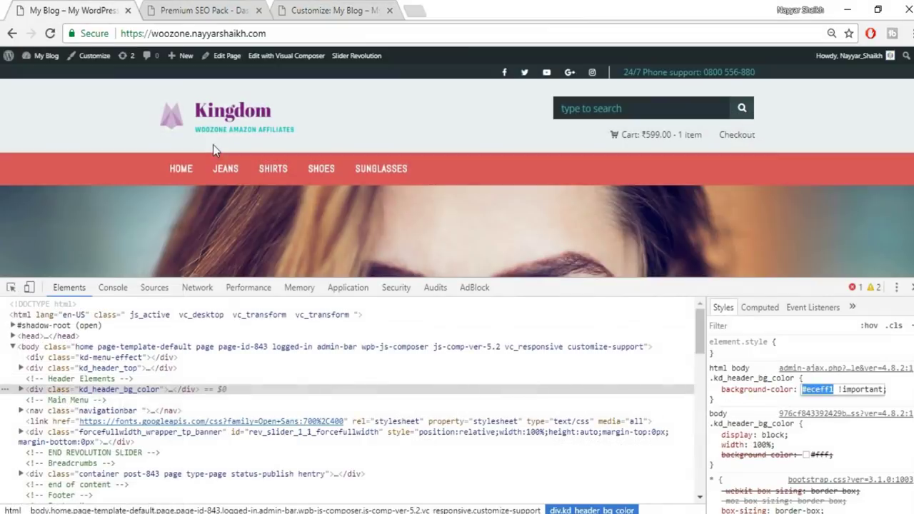
pyautogui.click(332, 10)
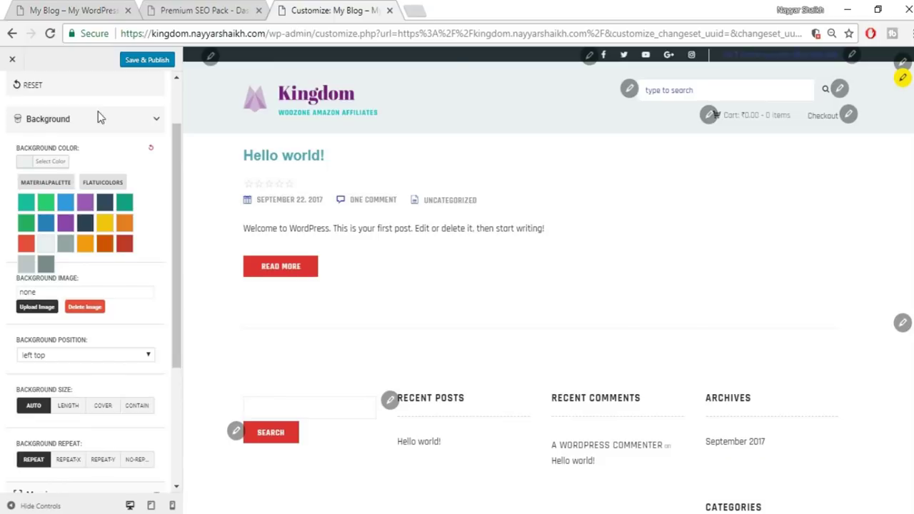
pyautogui.click(52, 164)
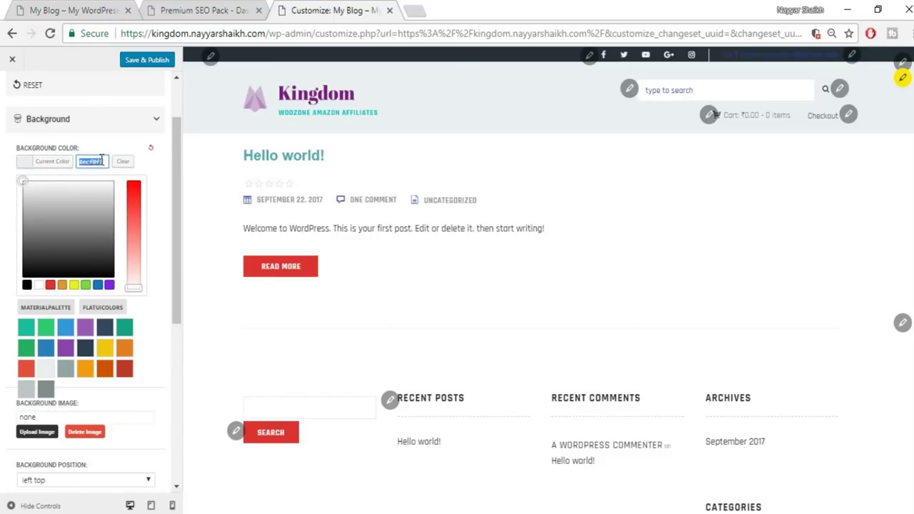
pyautogui.write('#ecf0f1')
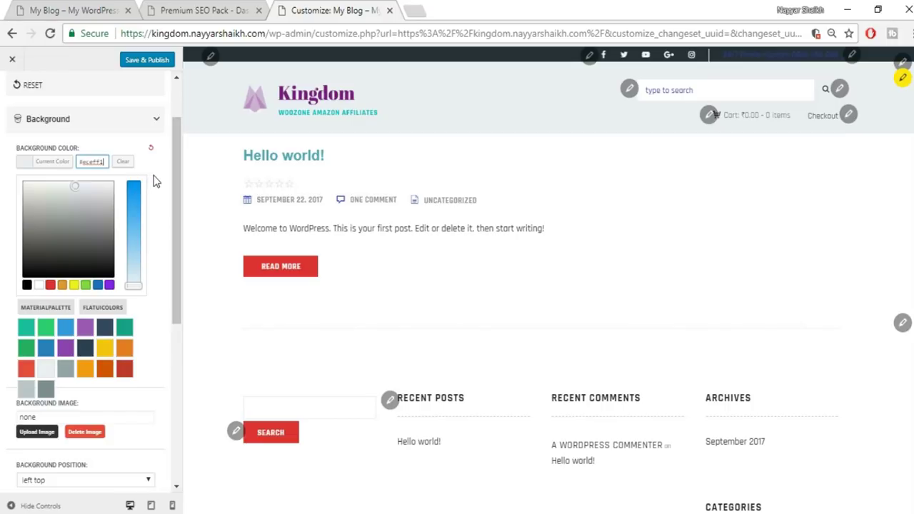
pyautogui.click(159, 181)
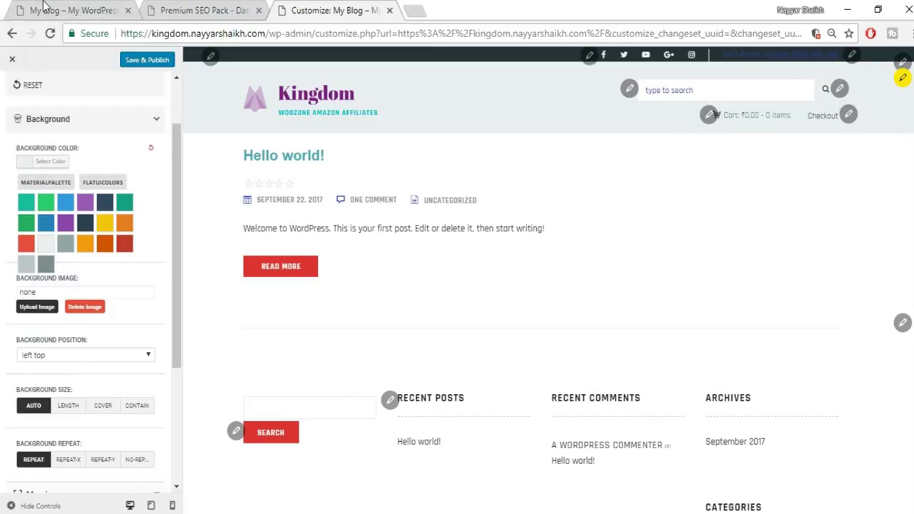
pyautogui.click(71, 10)
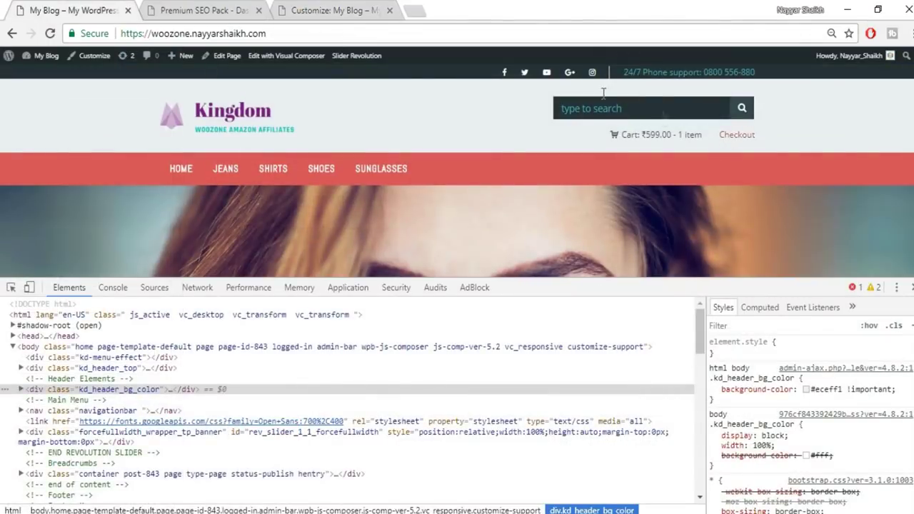
# Inspect the live search field and copy its #263238 background-color code
pyautogui.rightClick(702, 108)
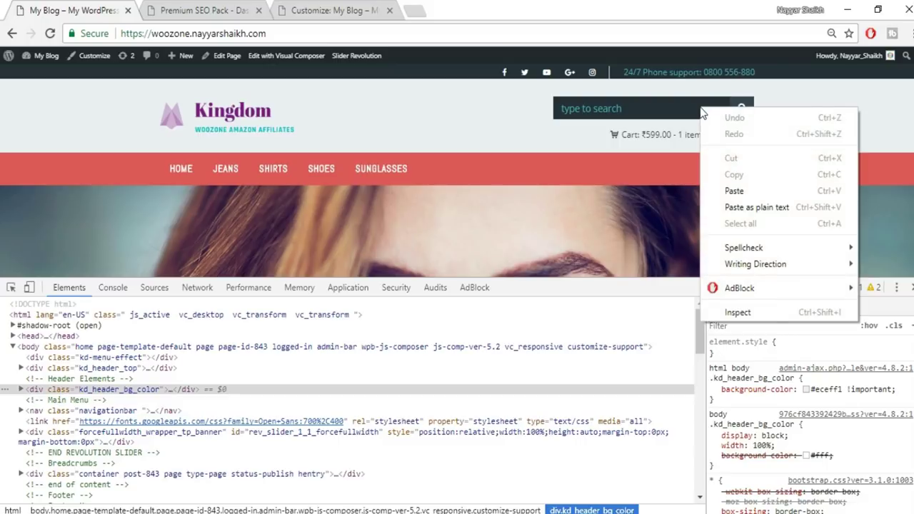
pyautogui.click(737, 313)
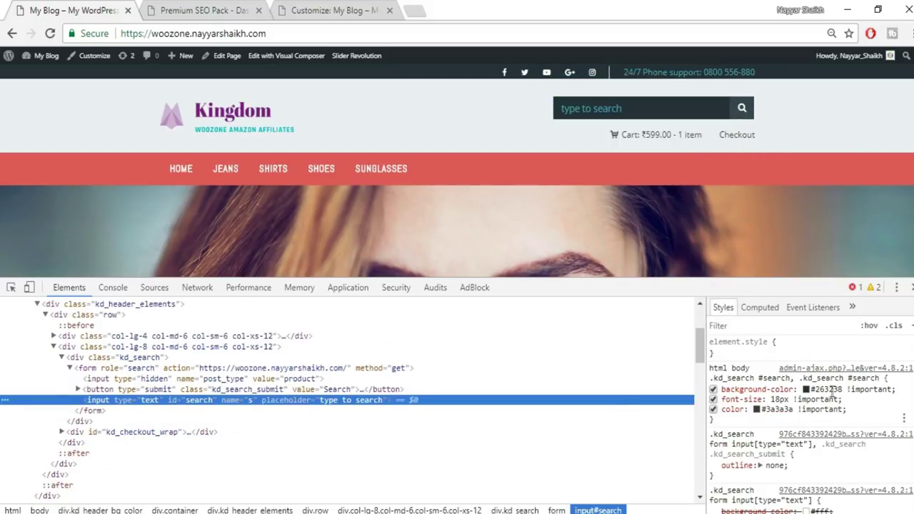
pyautogui.click(832, 390)
pyautogui.moveTo(832, 389); pyautogui.dragTo(791, 389)
pyautogui.hotkey('ctrl', 'c')
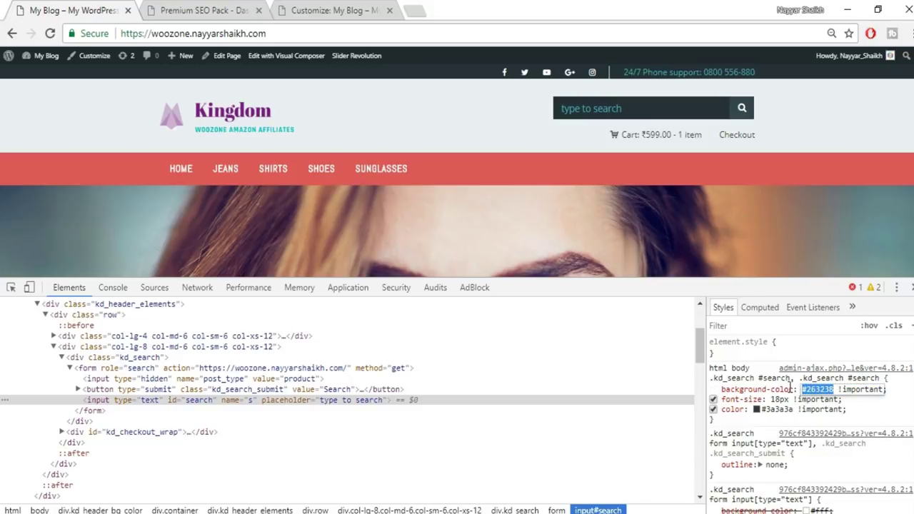
pyautogui.click(311, 5)
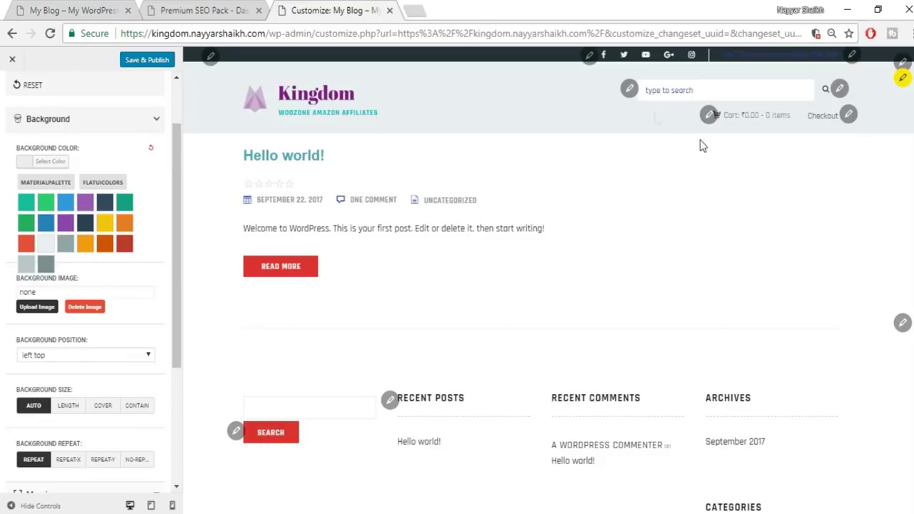
# Set the customizer search box background to #263238 after briefly trying purple and dark red
pyautogui.click(631, 97)
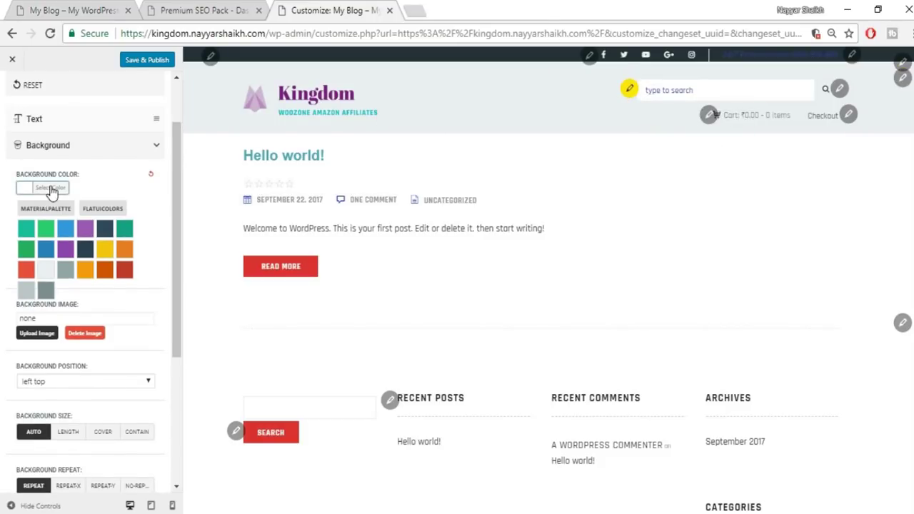
pyautogui.click(48, 188)
pyautogui.doubleClick(95, 188)
pyautogui.hotkey('ctrl', 'v')
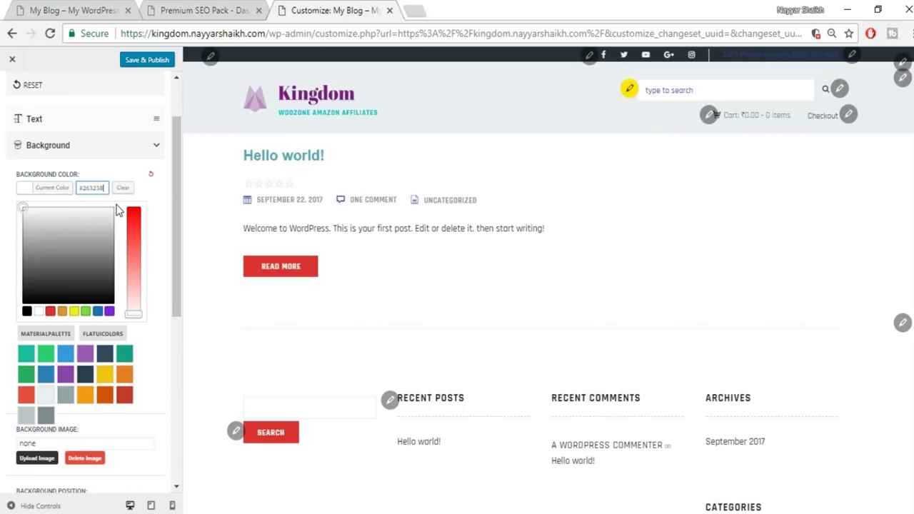
pyautogui.click(86, 359)
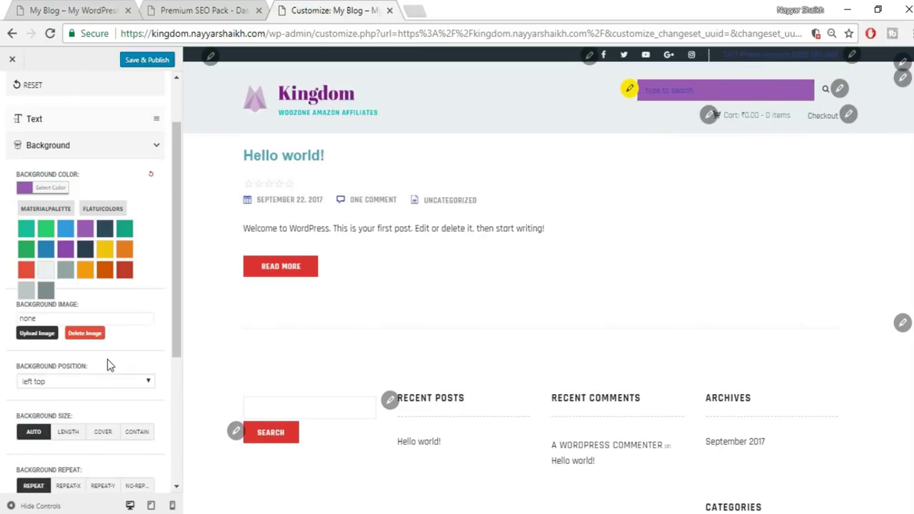
pyautogui.click(125, 269)
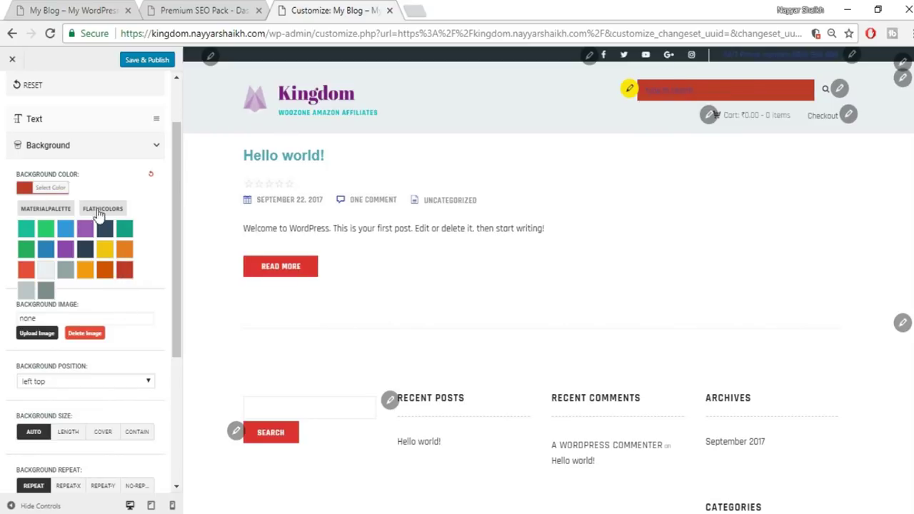
pyautogui.click(51, 187)
pyautogui.hotkey('ctrl', 'v')
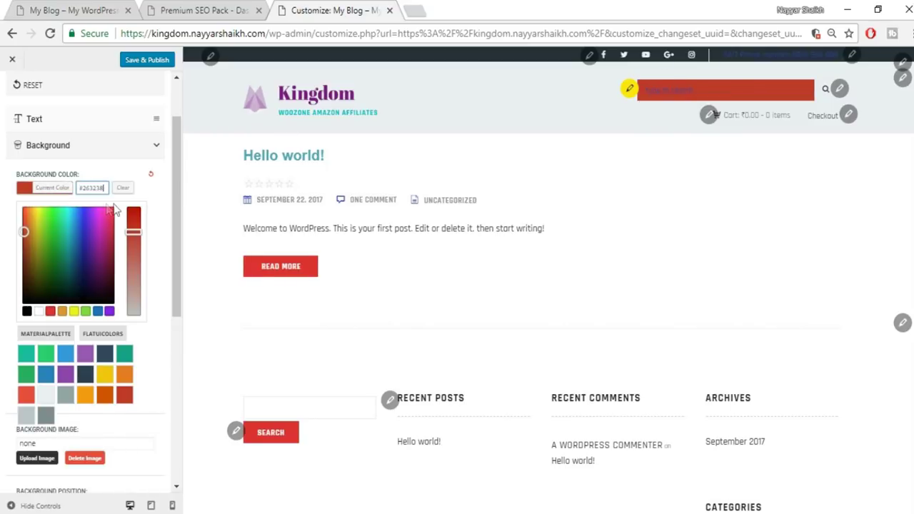
pyautogui.click(158, 214)
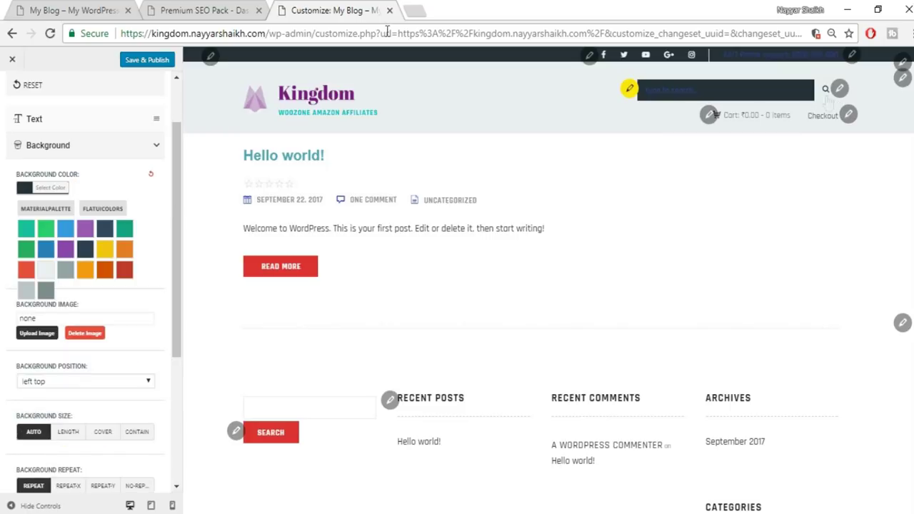
pyautogui.click(77, 10)
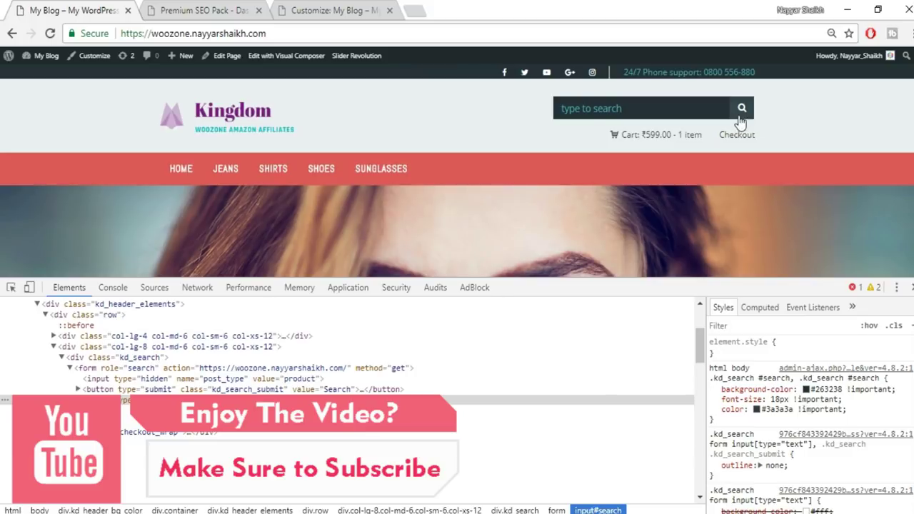
# Inspect the search button and copy its #37474f background colour, then check the customizer's background picker
pyautogui.rightClick(740, 123)
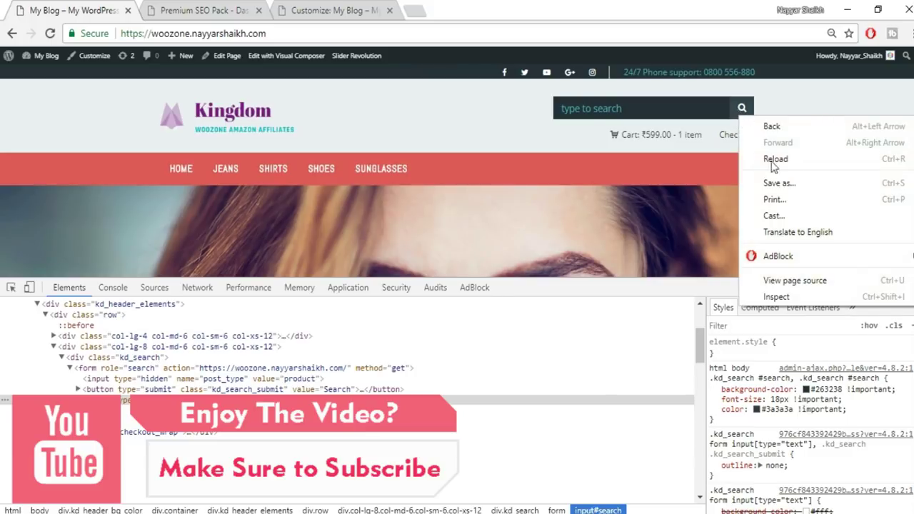
pyautogui.click(776, 294)
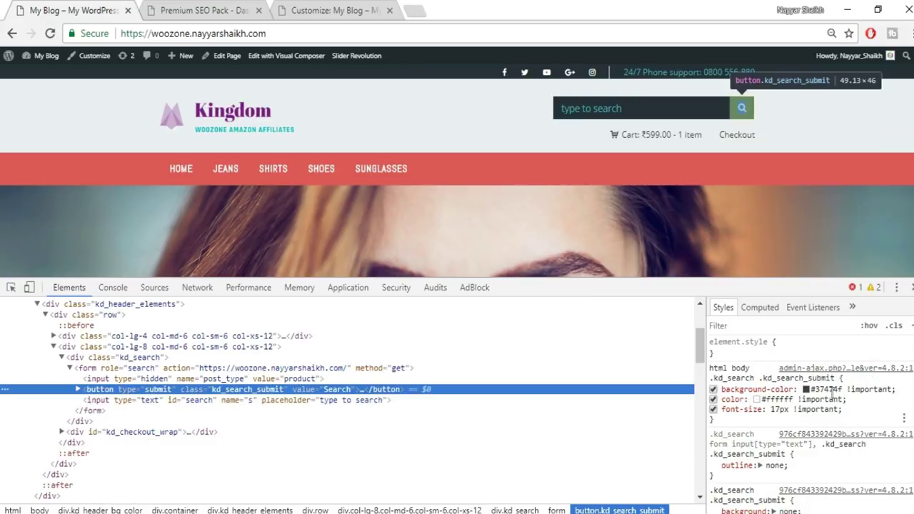
pyautogui.click(832, 389)
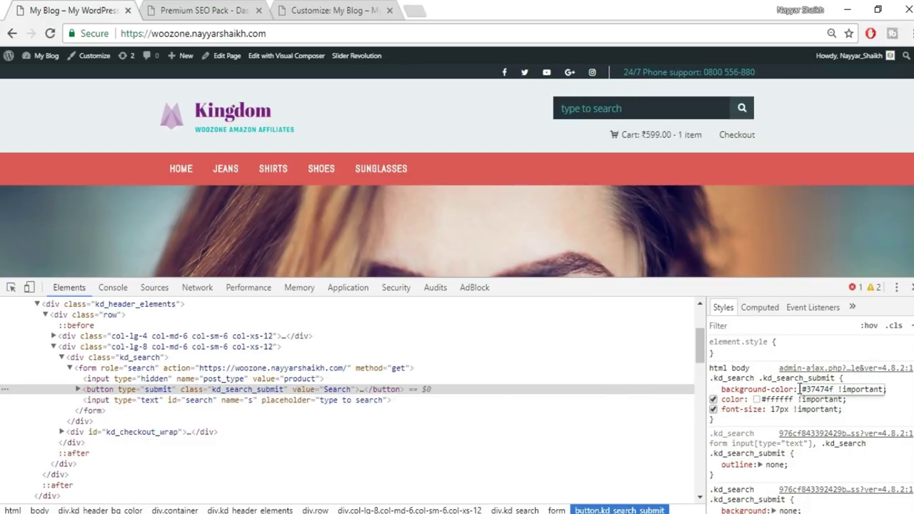
pyautogui.moveTo(800, 389); pyautogui.dragTo(834, 389)
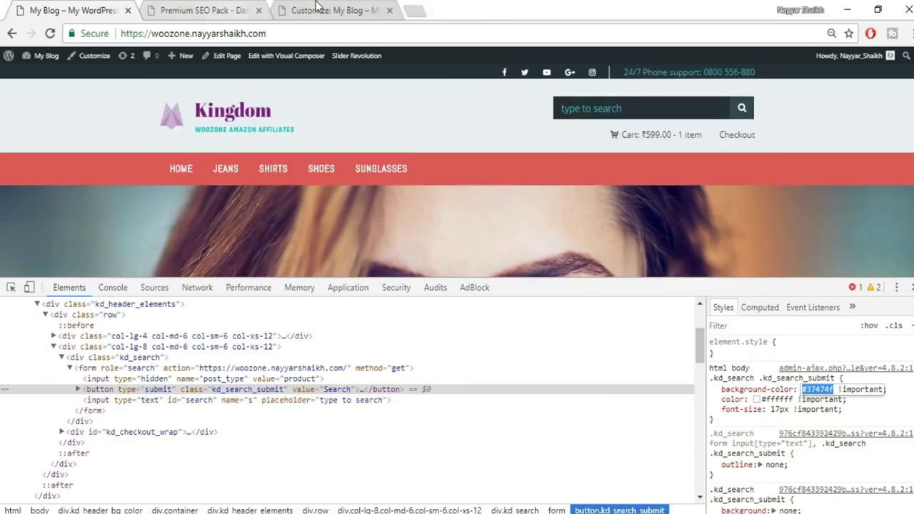
pyautogui.click(334, 22)
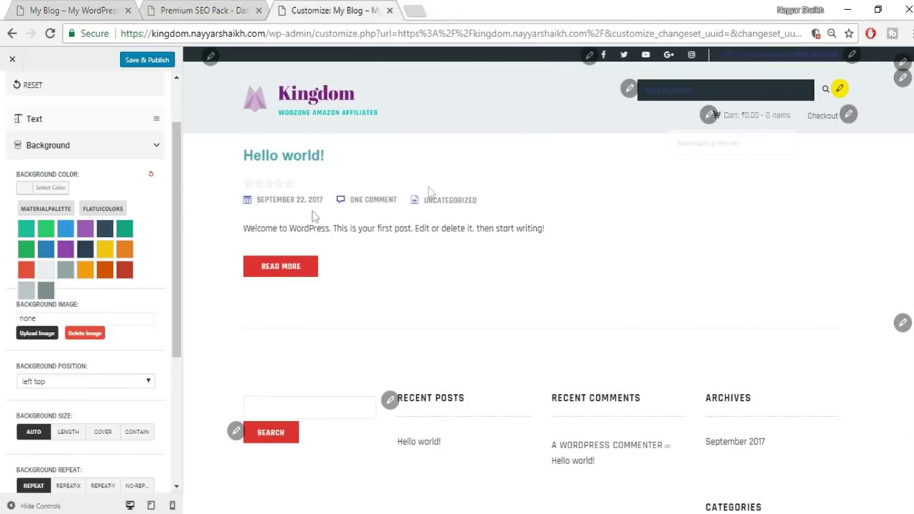
pyautogui.click(51, 188)
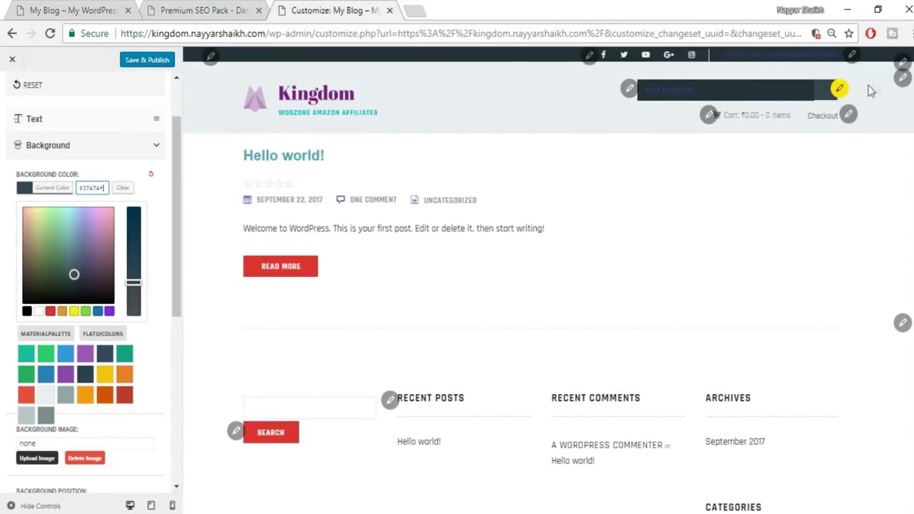
pyautogui.click(116, 145)
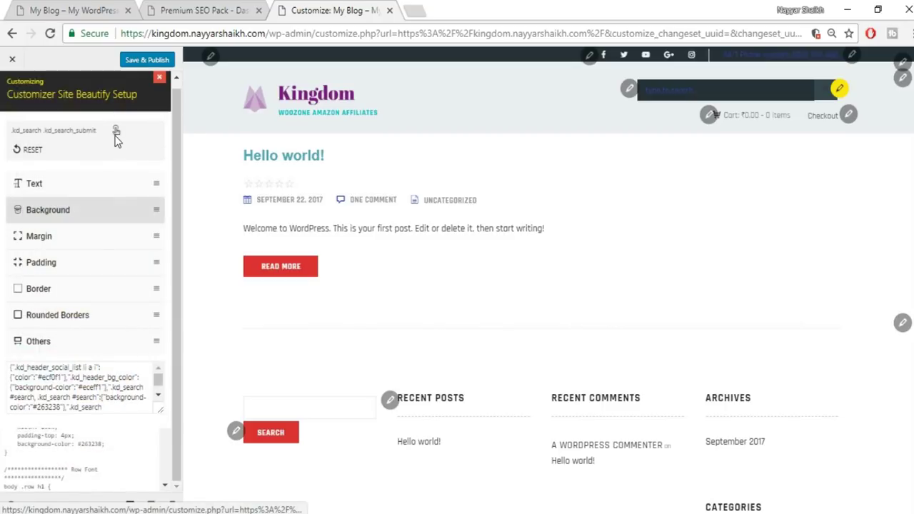
# Make the search button text white, Save & Publish, and return to the main Customizer list
pyautogui.click(88, 190)
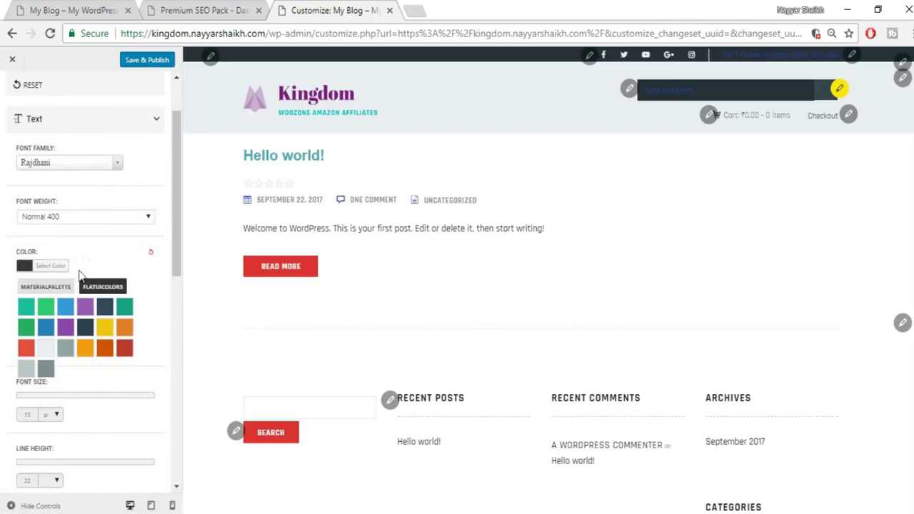
pyautogui.click(42, 352)
pyautogui.click(142, 60)
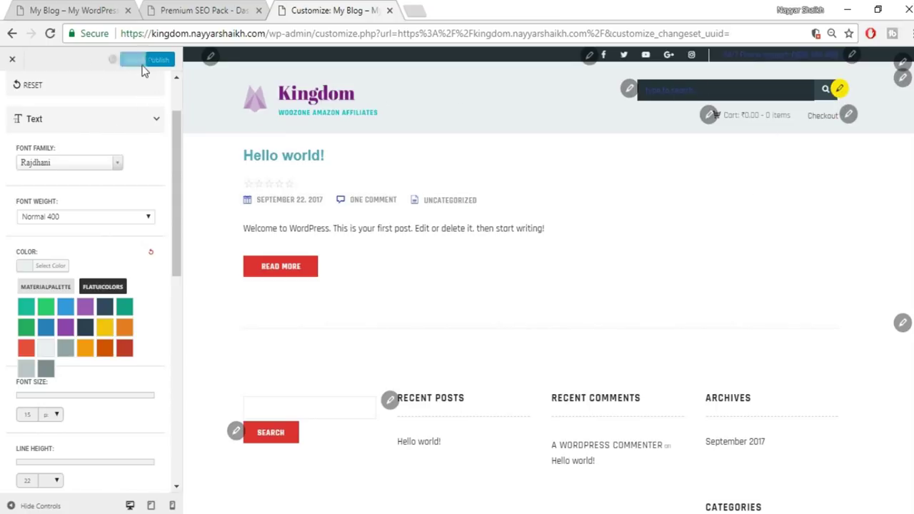
pyautogui.scroll(2, 57, 130)
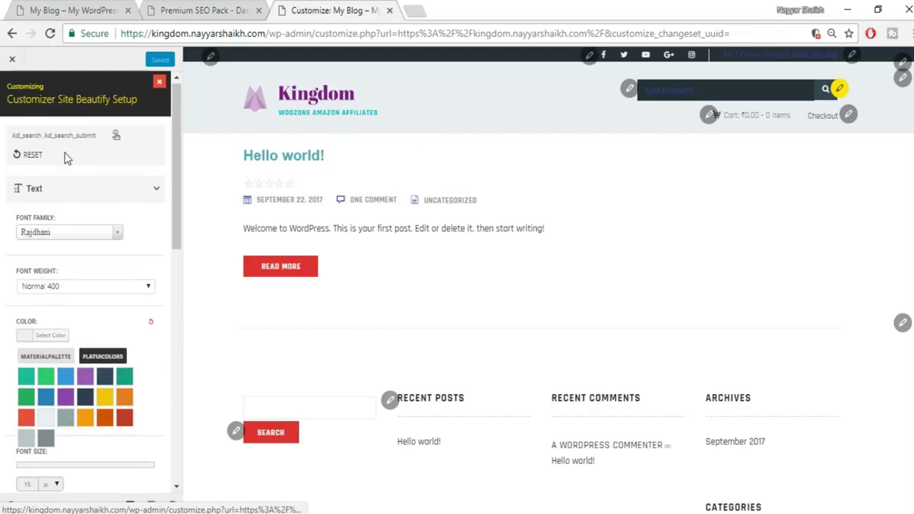
pyautogui.click(159, 85)
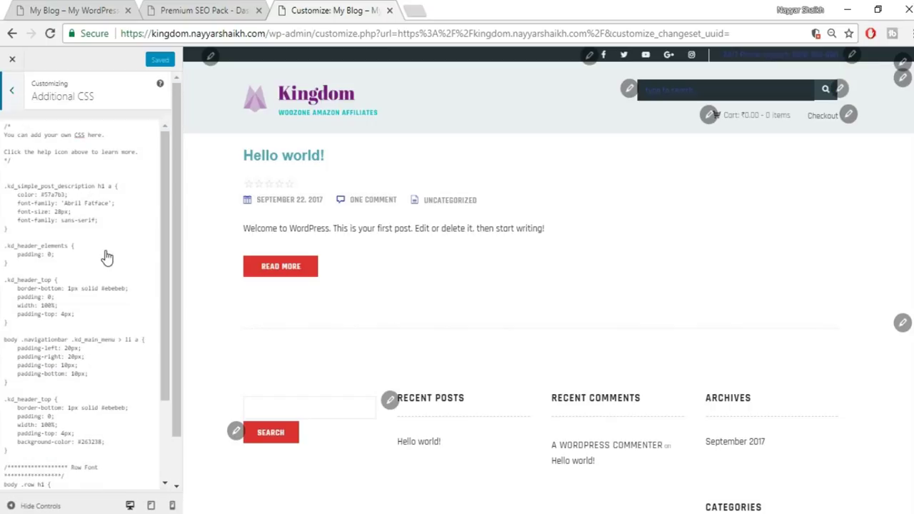
pyautogui.press('Escape')
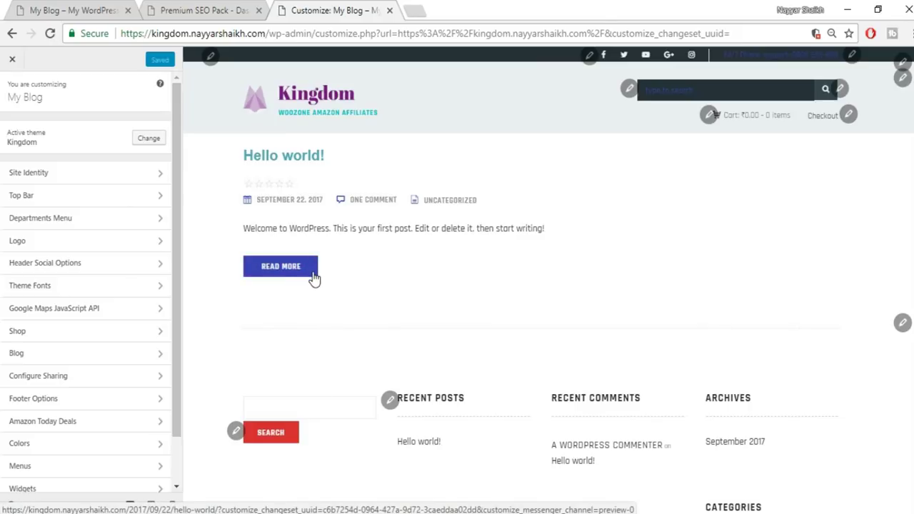
pyautogui.rightClick(11, 7)
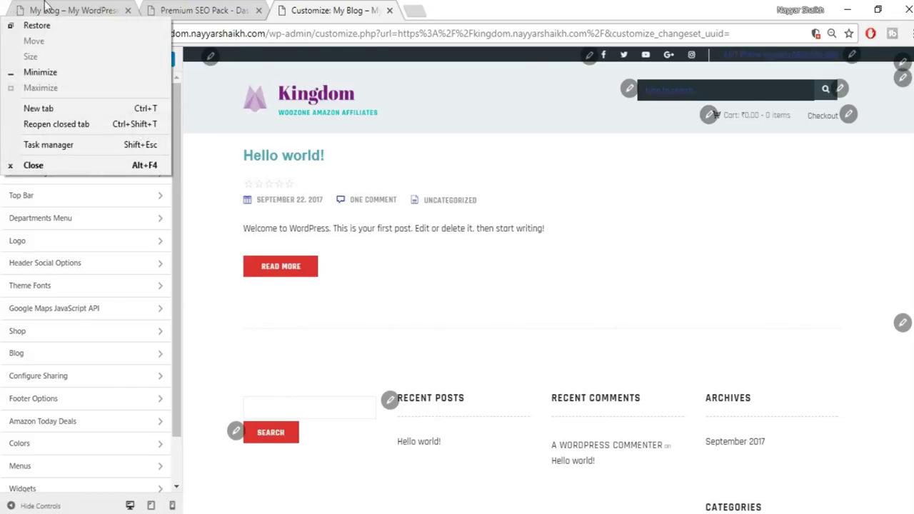
pyautogui.click(72, 10)
# Close DevTools and scroll through the storefront homepage
pyautogui.click(910, 288)
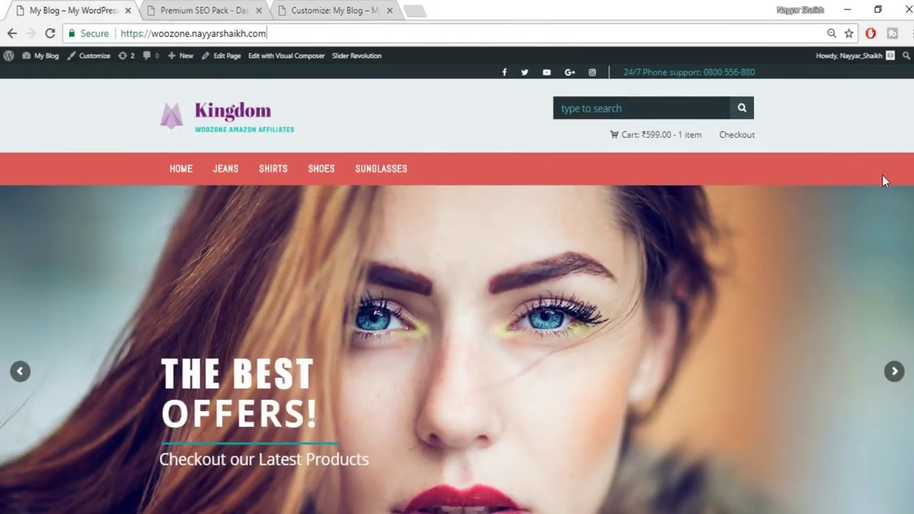
pyautogui.scroll(-3, 872, 214)
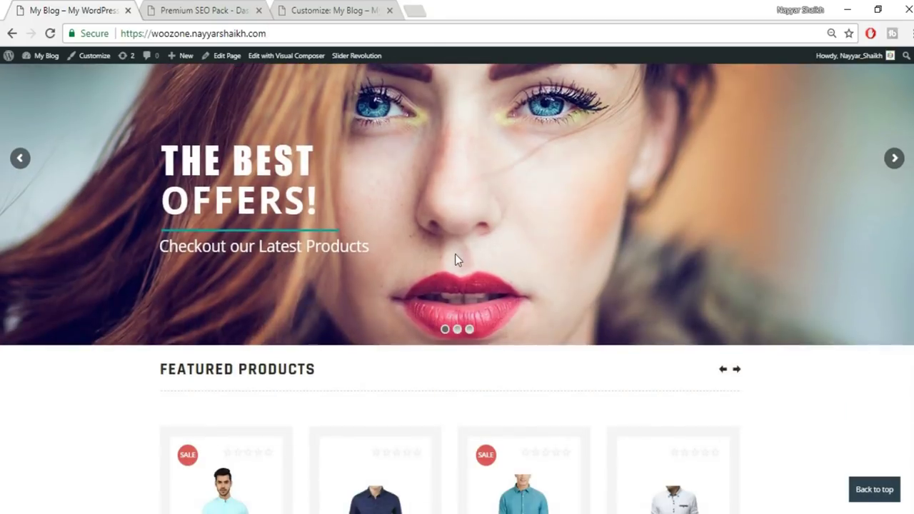
pyautogui.scroll(-5, 402, 285)
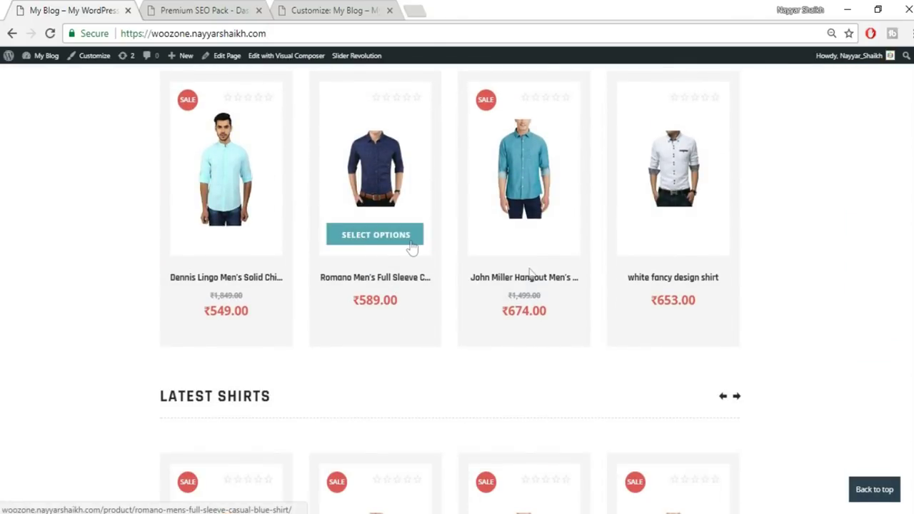
pyautogui.scroll(5, 625, 310)
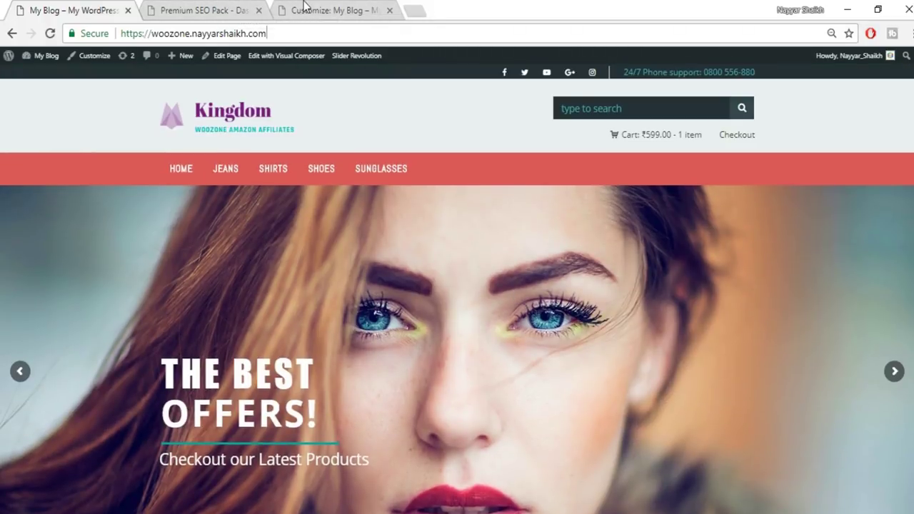
# Back in the Customizer, glance at Theme Fonts, then open the Colors section
pyautogui.click(300, 9)
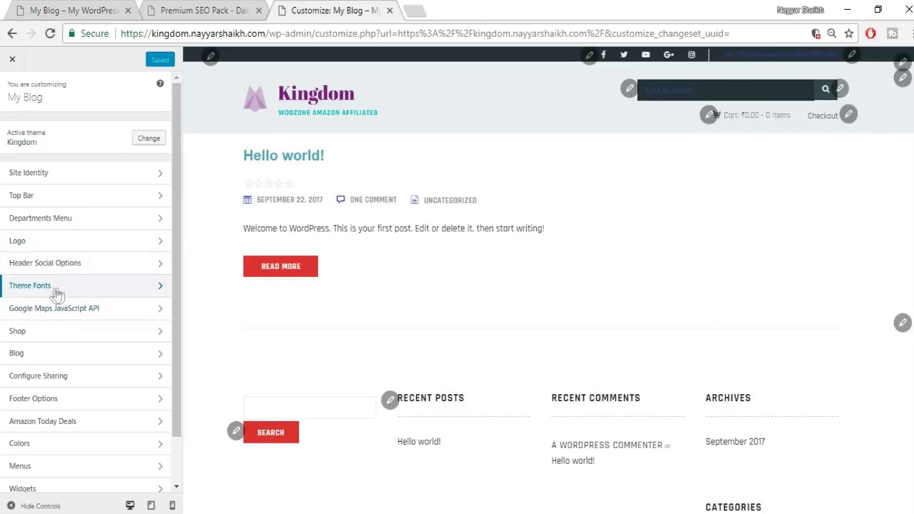
pyautogui.click(101, 288)
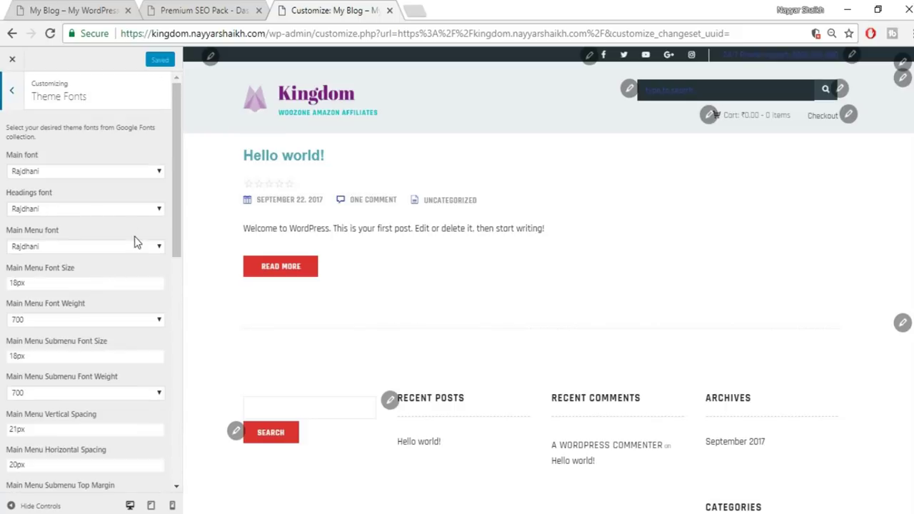
pyautogui.scroll(-7, 155, 350)
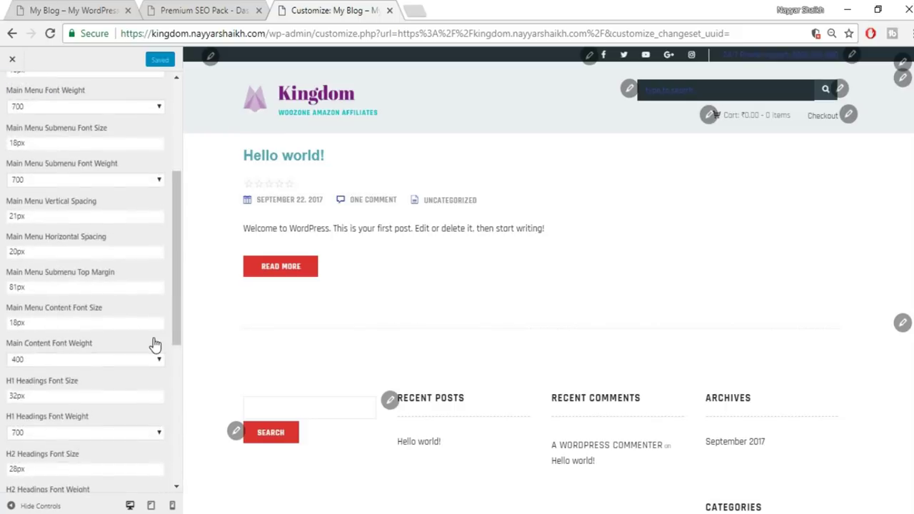
pyautogui.scroll(7, 155, 392)
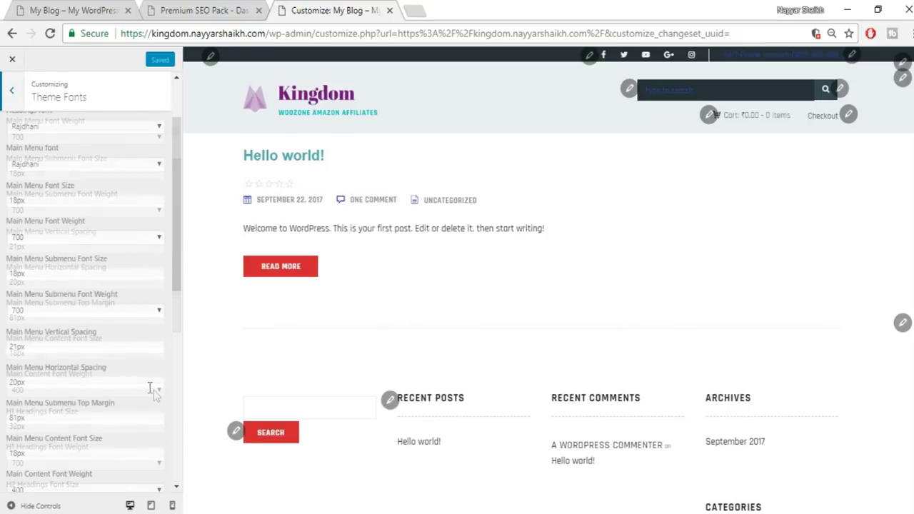
pyautogui.click(9, 97)
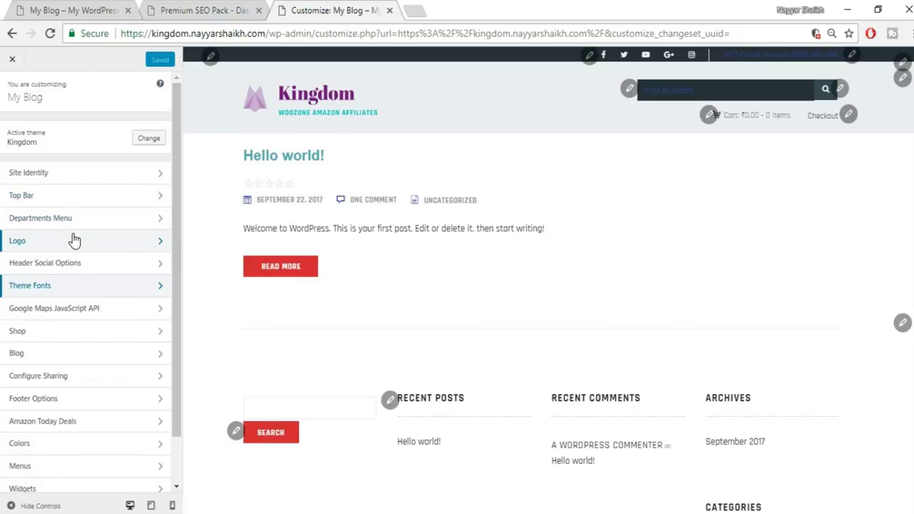
pyautogui.scroll(-1, 89, 320)
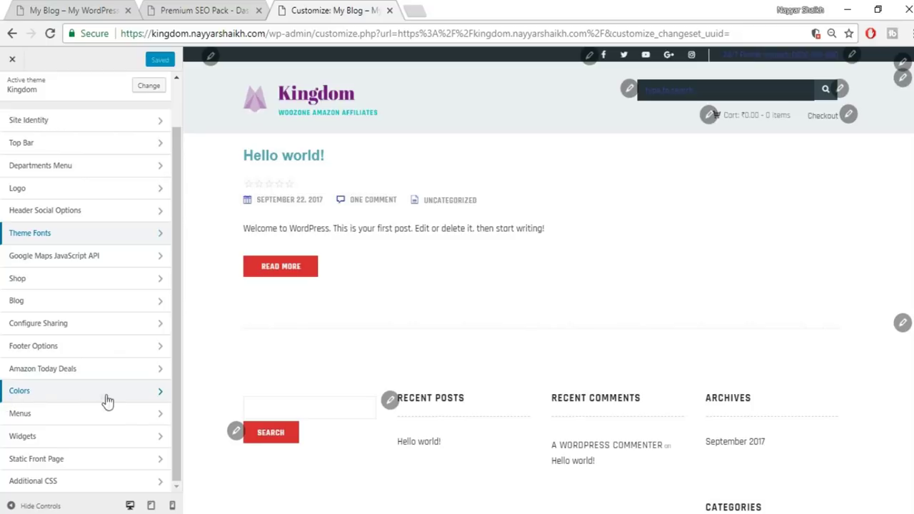
pyautogui.click(146, 397)
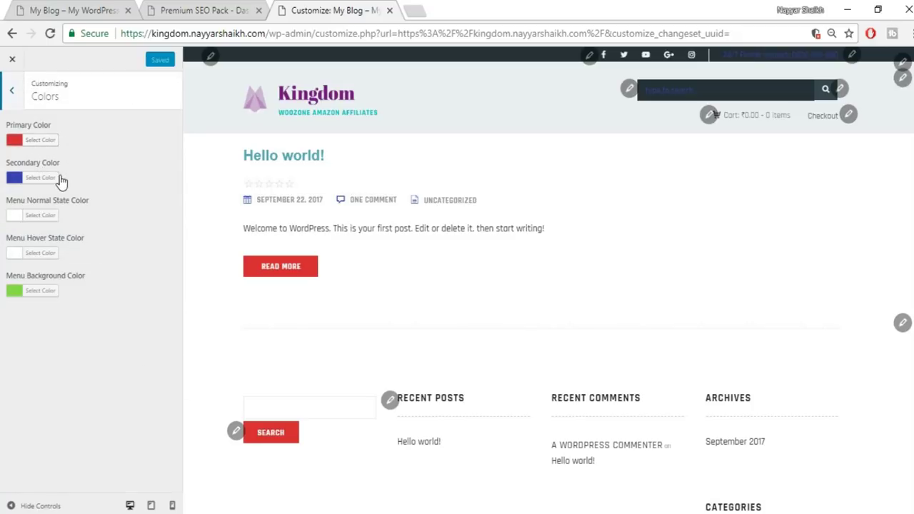
# Inspect the storefront navigation bar to read its #dd5858 background colour
pyautogui.click(74, 10)
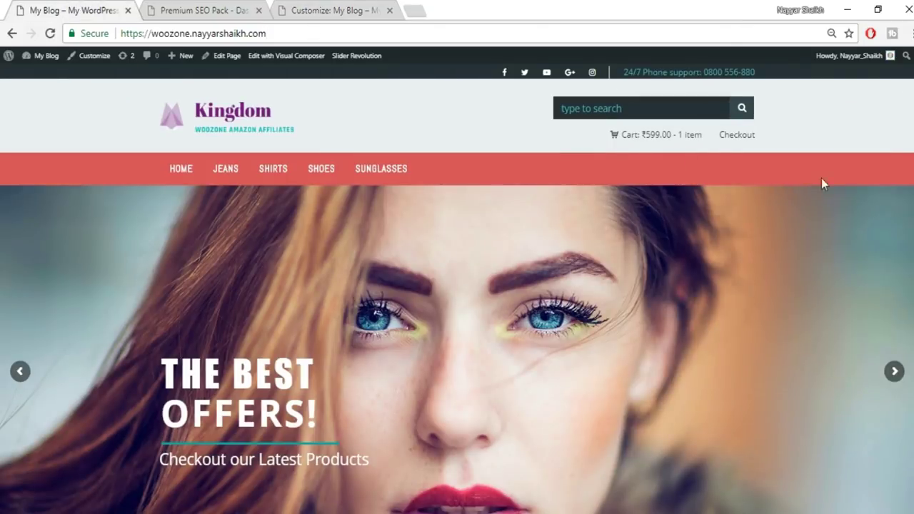
pyautogui.rightClick(890, 163)
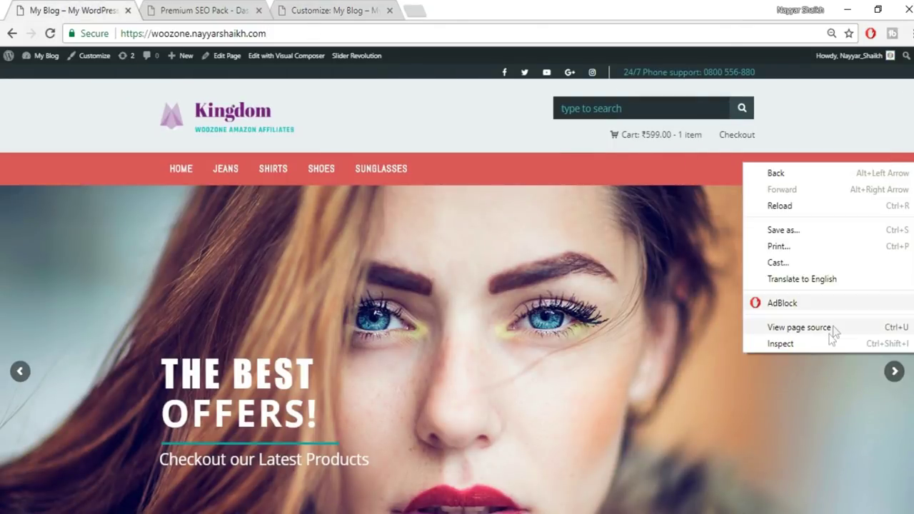
pyautogui.click(822, 350)
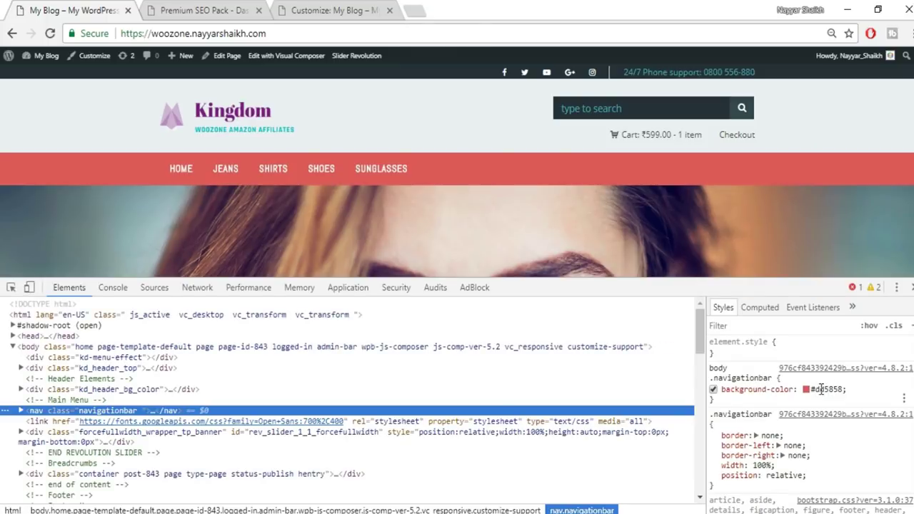
pyautogui.click(821, 390)
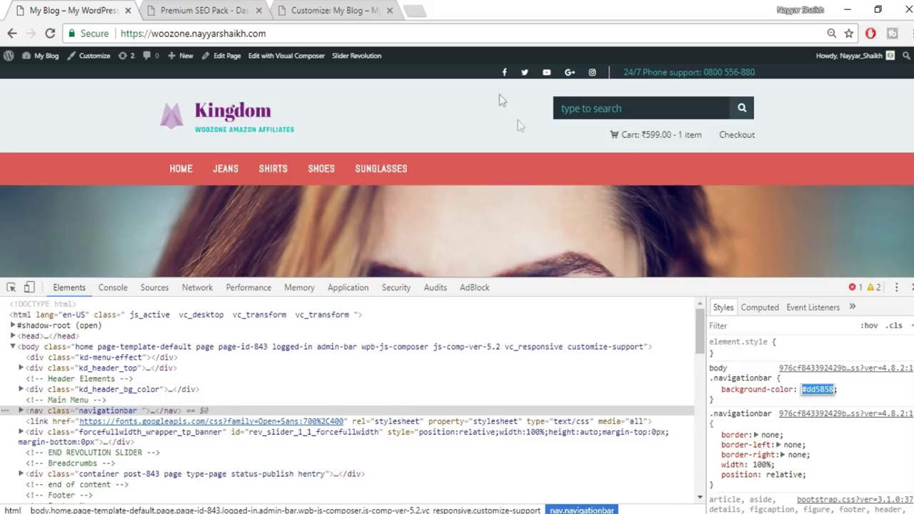
# Change the Customizer's Primary Color from #dd3333 to #dd5858
pyautogui.click(301, 8)
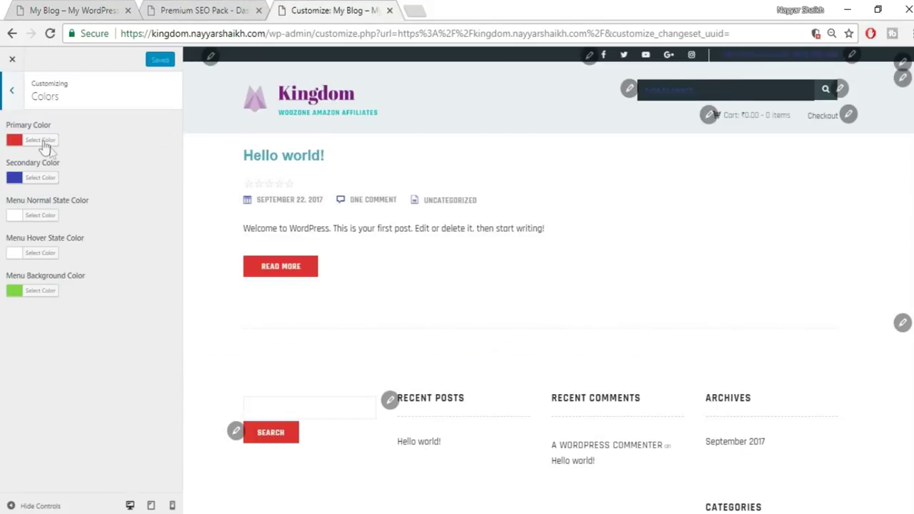
pyautogui.click(43, 146)
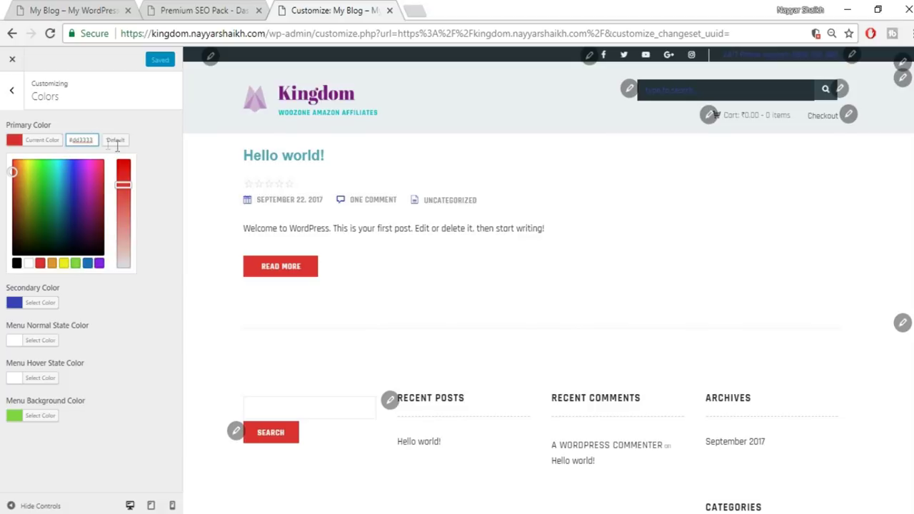
pyautogui.moveTo(123, 184); pyautogui.dragTo(123, 203)
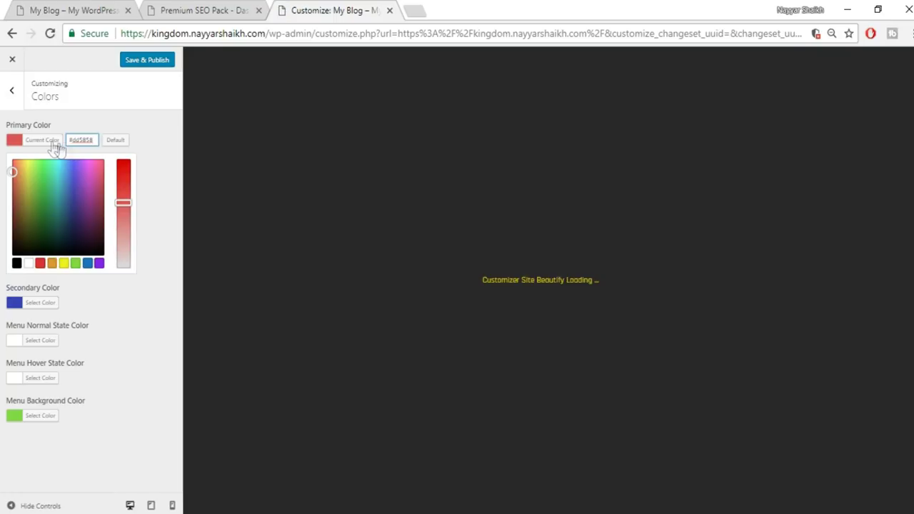
pyautogui.click(59, 143)
pyautogui.click(74, 7)
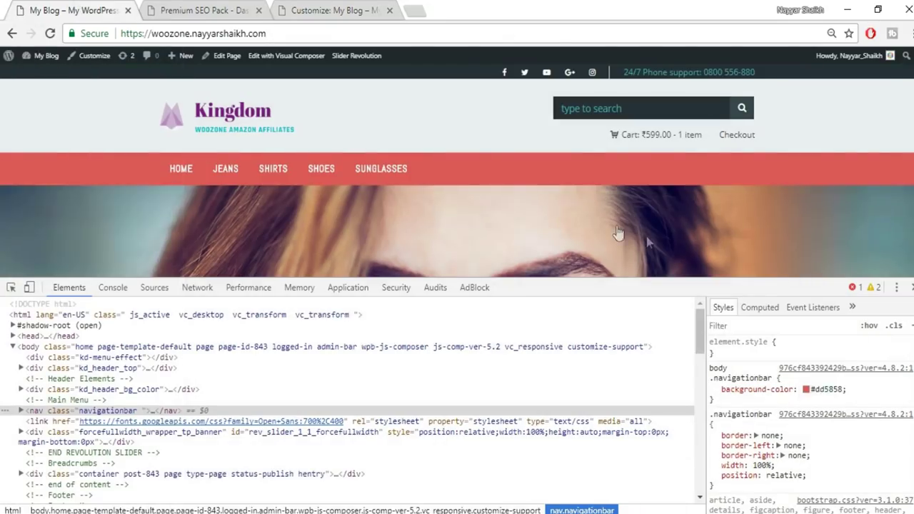
# Inspect the SELECT OPTIONS button and select its #57a7b3 hover background colour
pyautogui.scroll(-10, 557, 162)
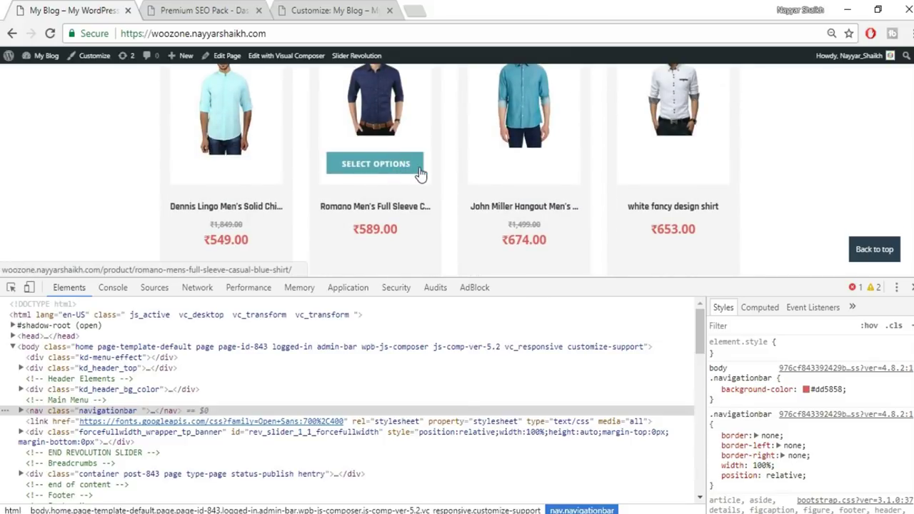
pyautogui.rightClick(416, 163)
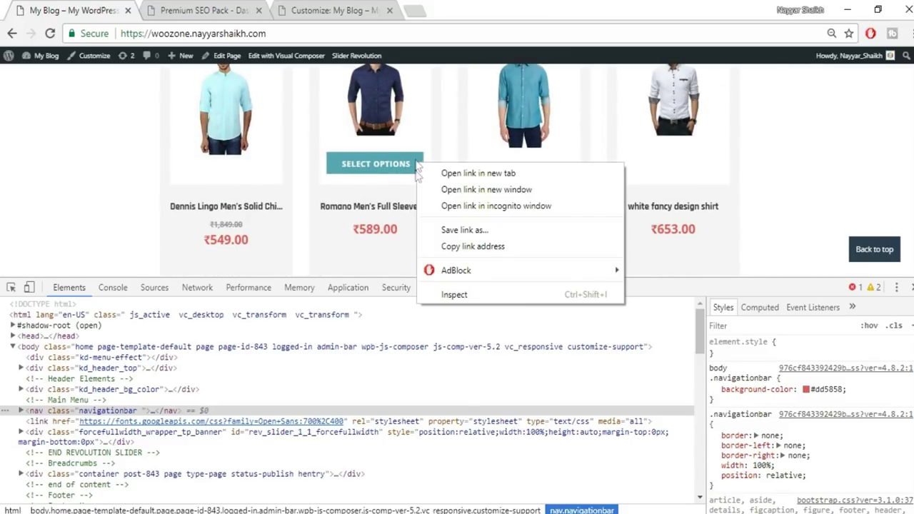
pyautogui.click(465, 295)
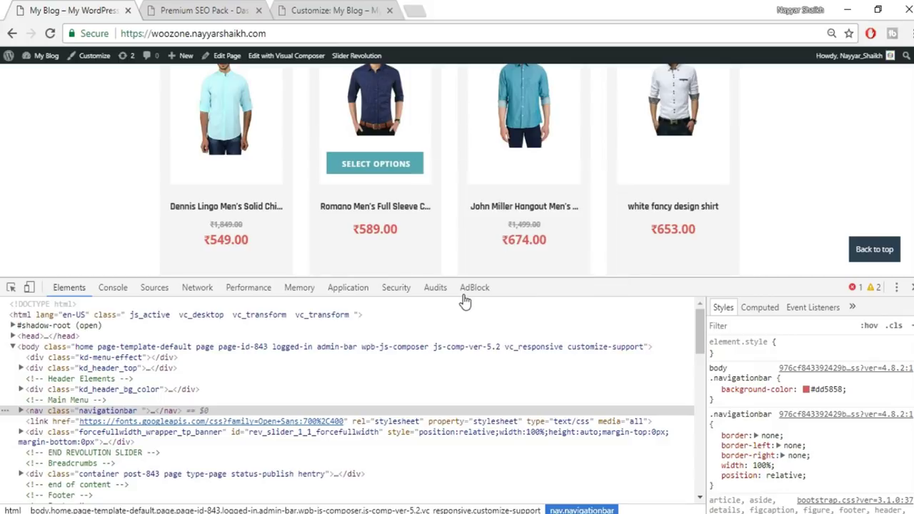
pyautogui.scroll(-10, 877, 421)
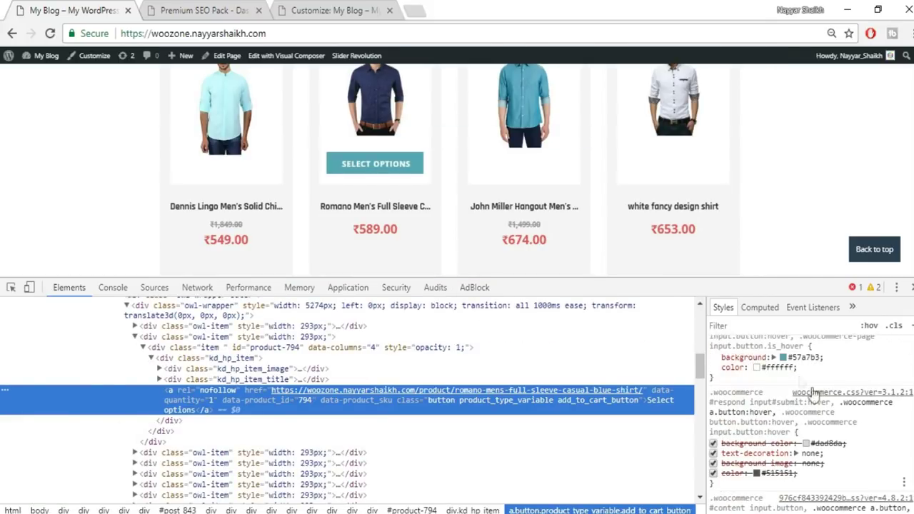
pyautogui.click(793, 358)
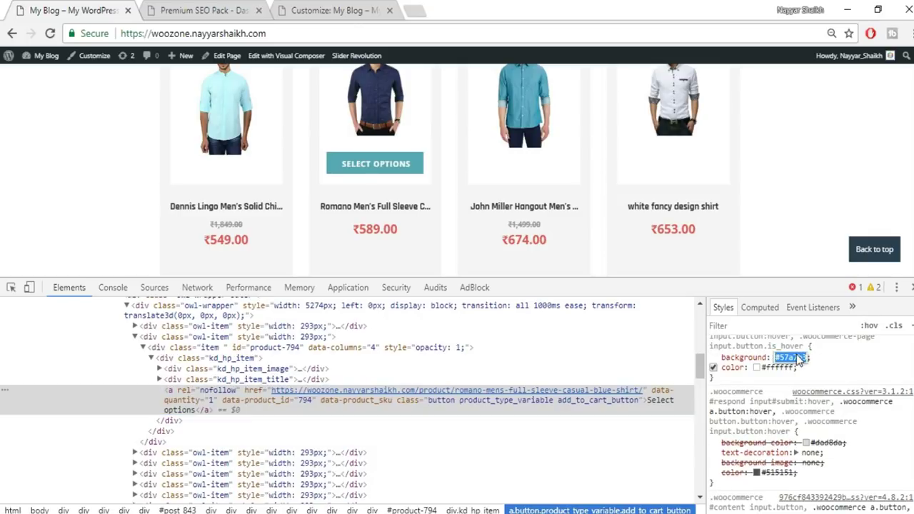
# Set the Customizer's Secondary Color to #57a7b3
pyautogui.click(336, 10)
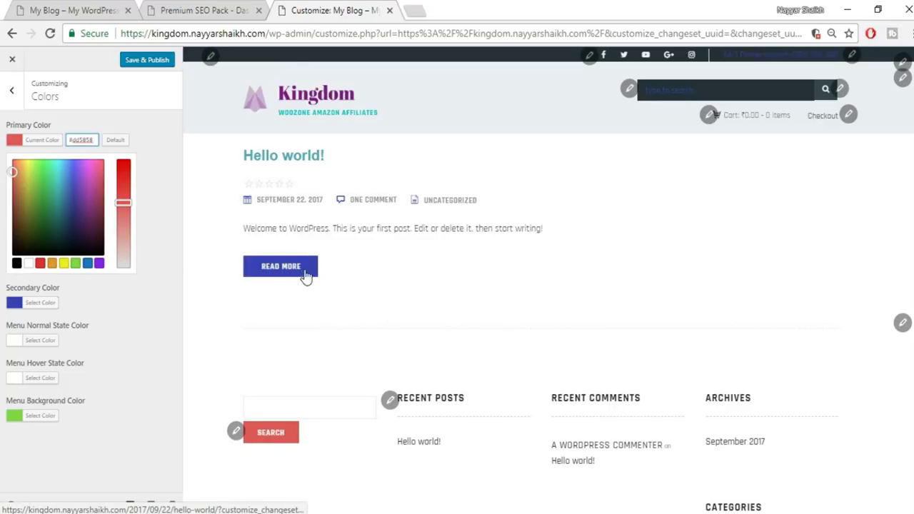
pyautogui.click(51, 304)
pyautogui.hotkey('ctrl', 'a')
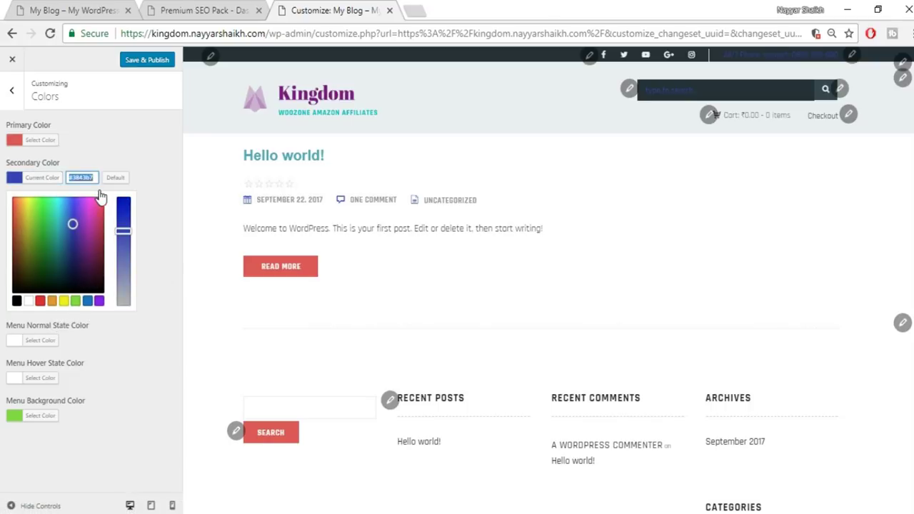
pyautogui.write('#57a7b3')
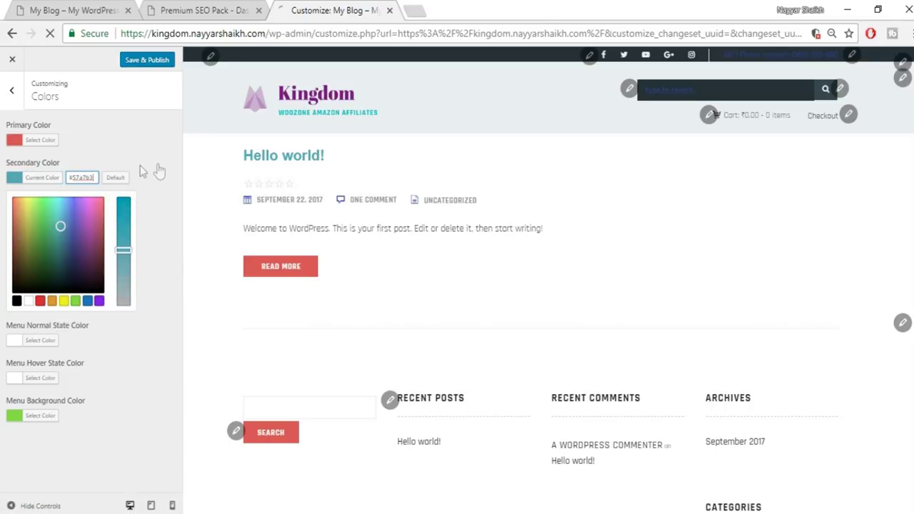
pyautogui.click(31, 185)
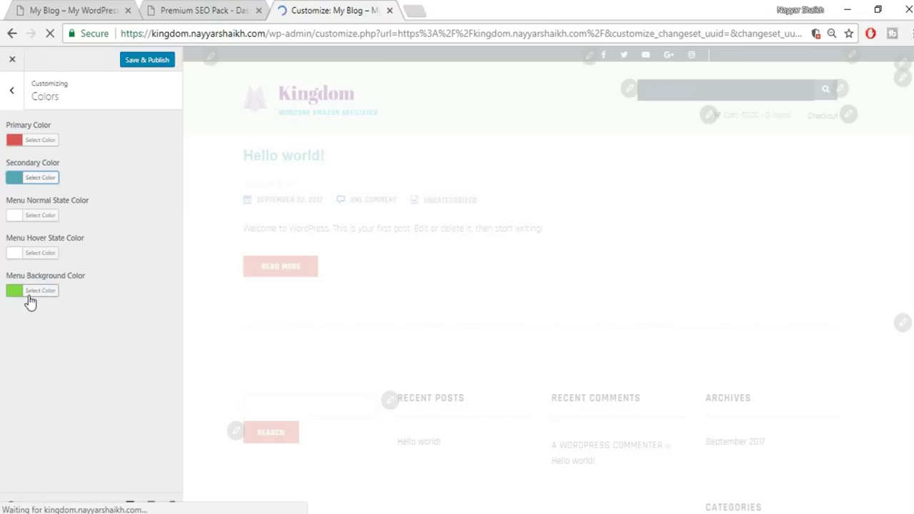
# Compare with the live store homepage with DevTools closed, then return to the Customizer
pyautogui.hotkey('ctrl', '1')
pyautogui.scroll(10, 758, 216)
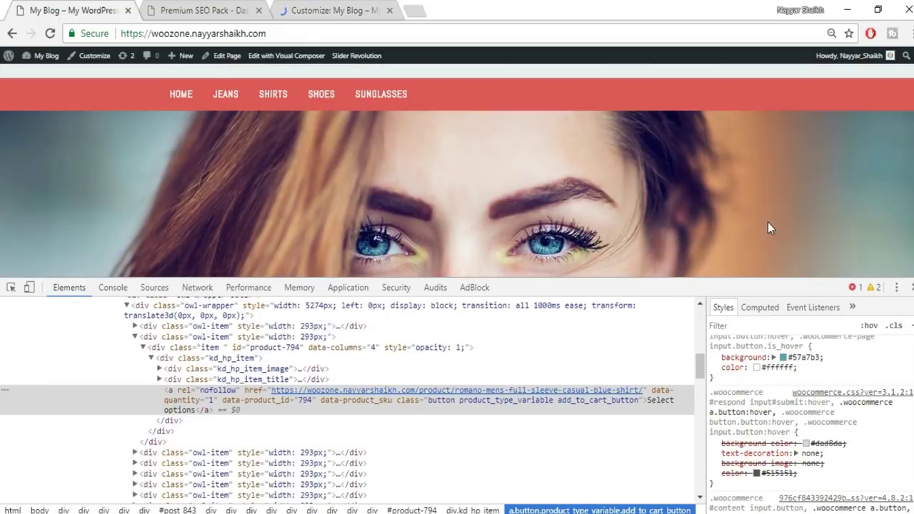
pyautogui.click(911, 288)
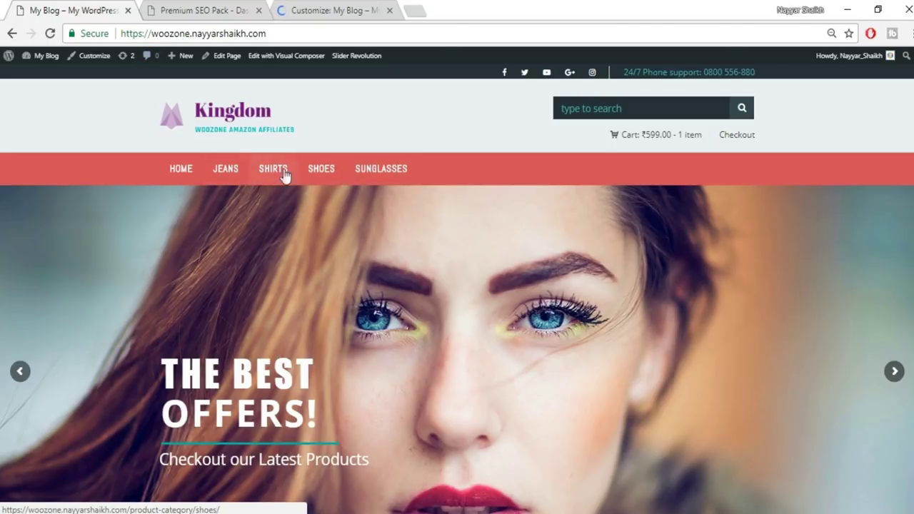
pyautogui.click(295, 7)
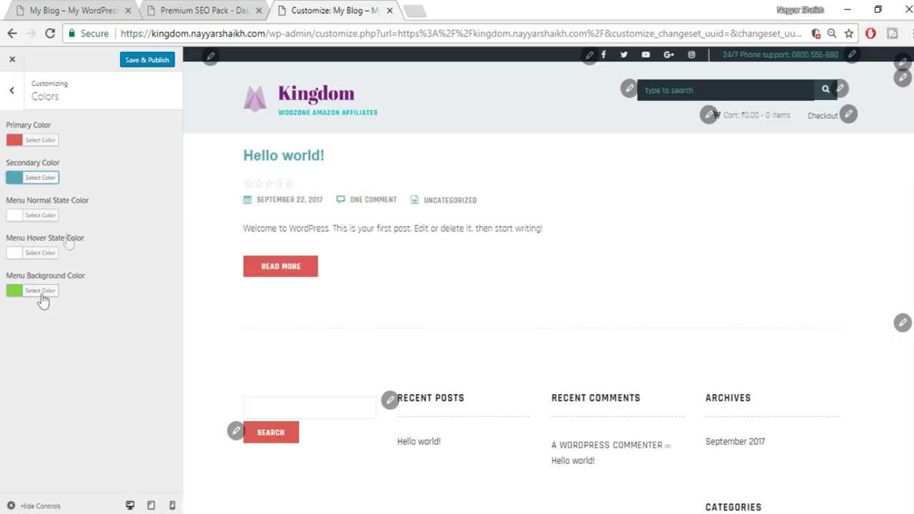
# Set Menu Background Color to the primary red #dd5858 instead of green
pyautogui.click(46, 140)
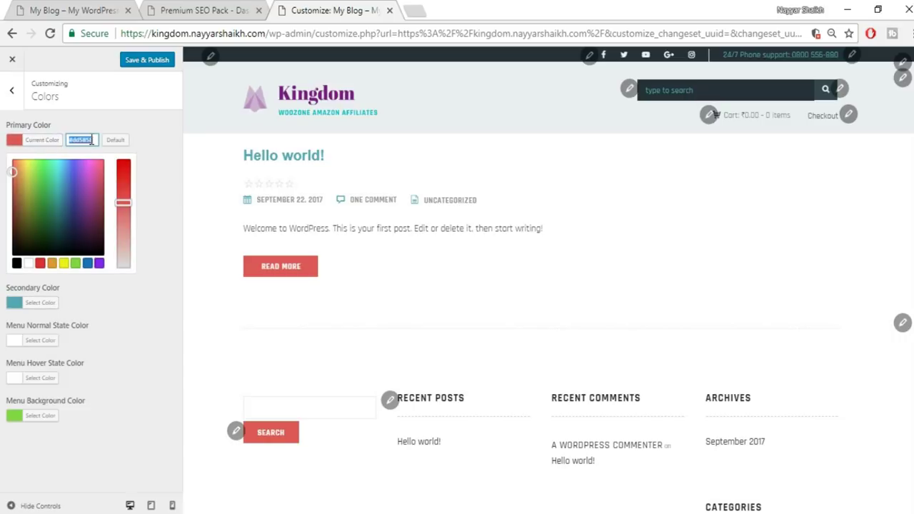
pyautogui.click(41, 140)
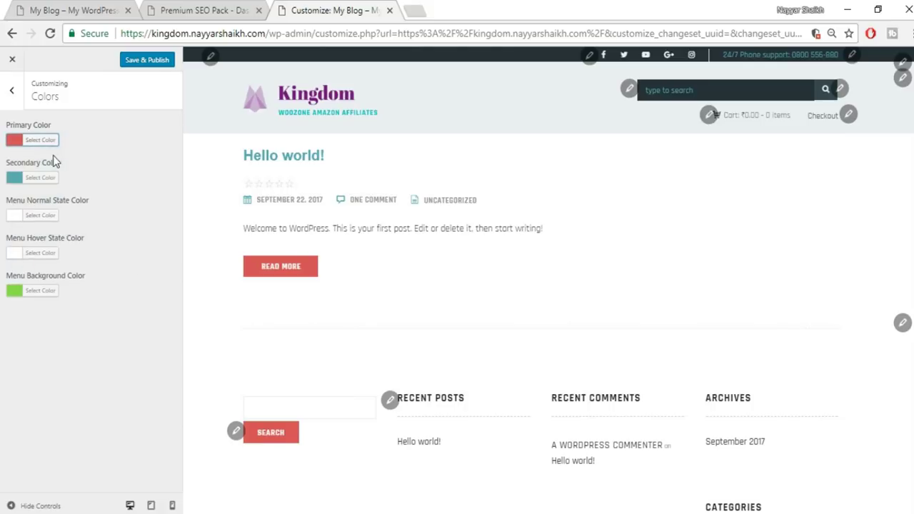
pyautogui.click(45, 290)
pyautogui.doubleClick(84, 291)
pyautogui.write('#dd5858')
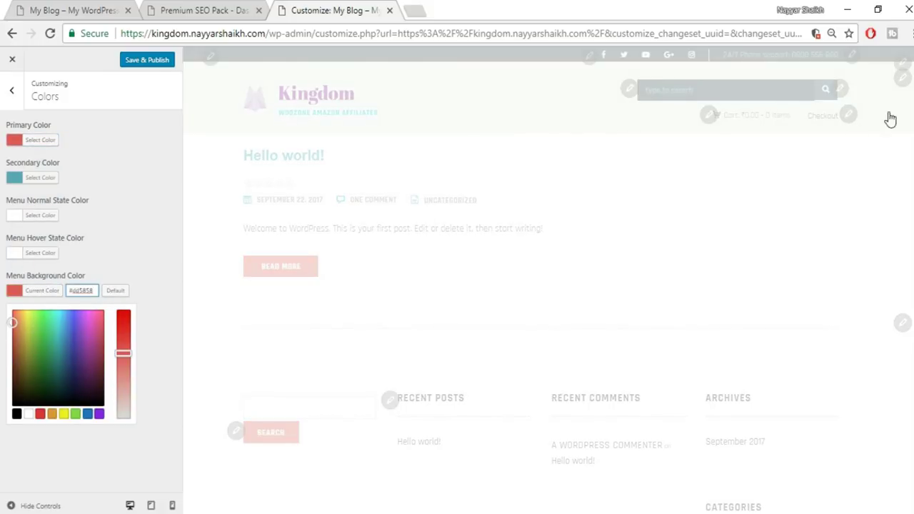
pyautogui.click(786, 147)
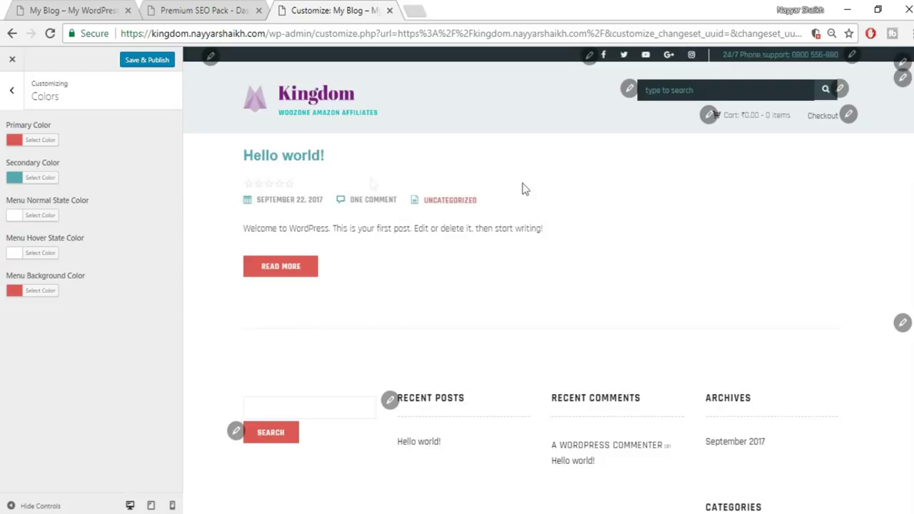
# Save & Publish the colour changes
pyautogui.click(158, 62)
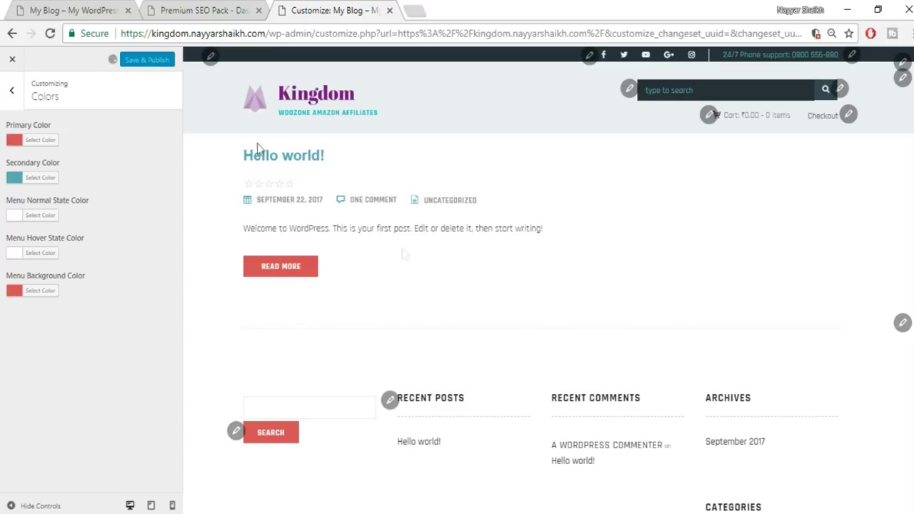
pyautogui.moveTo(281, 228); pyautogui.dragTo(547, 235)
pyautogui.click(540, 232)
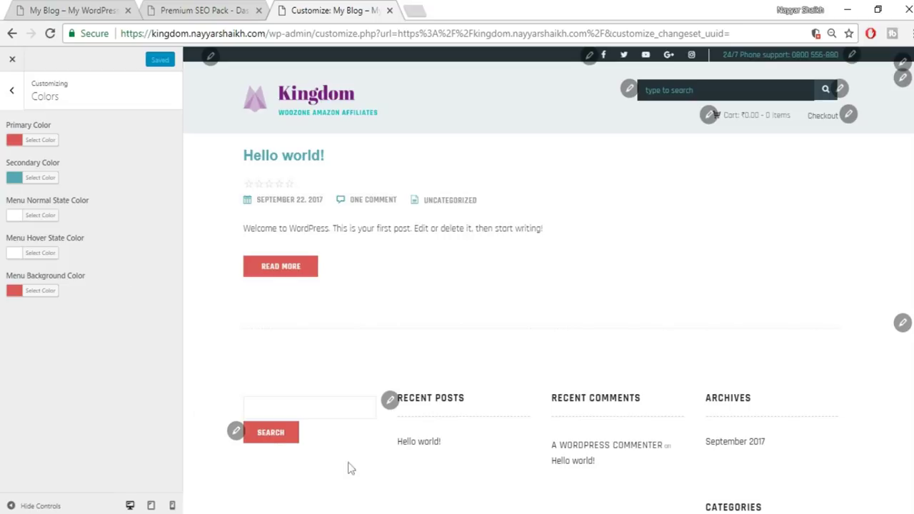
# Open Theme Fonts and change the Main font from Rajdhani to Prompt
pyautogui.click(10, 93)
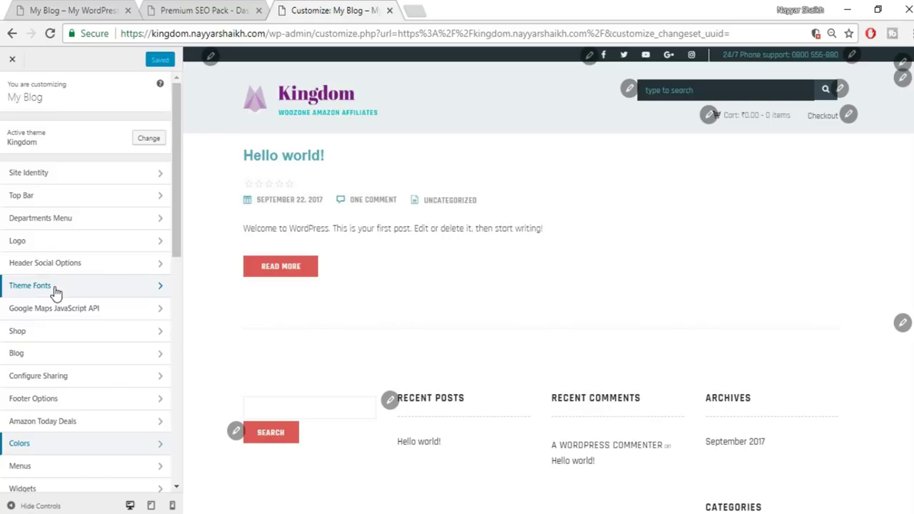
pyautogui.click(56, 292)
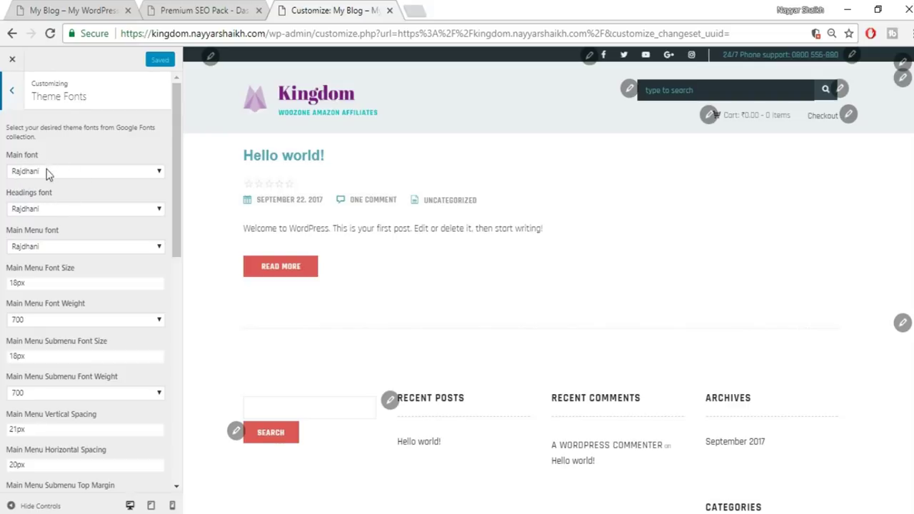
pyautogui.moveTo(302, 292); pyautogui.dragTo(527, 227)
pyautogui.click(527, 227)
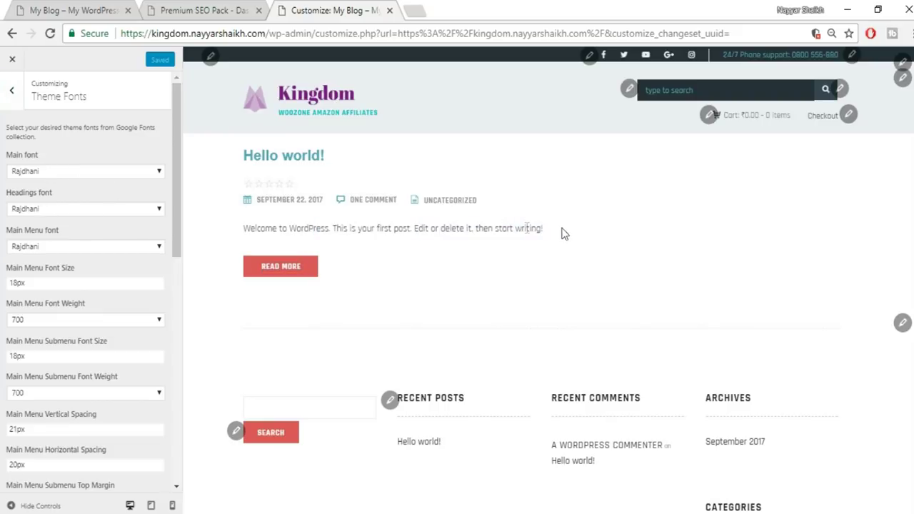
pyautogui.moveTo(243, 229); pyautogui.dragTo(300, 233)
pyautogui.click(300, 233)
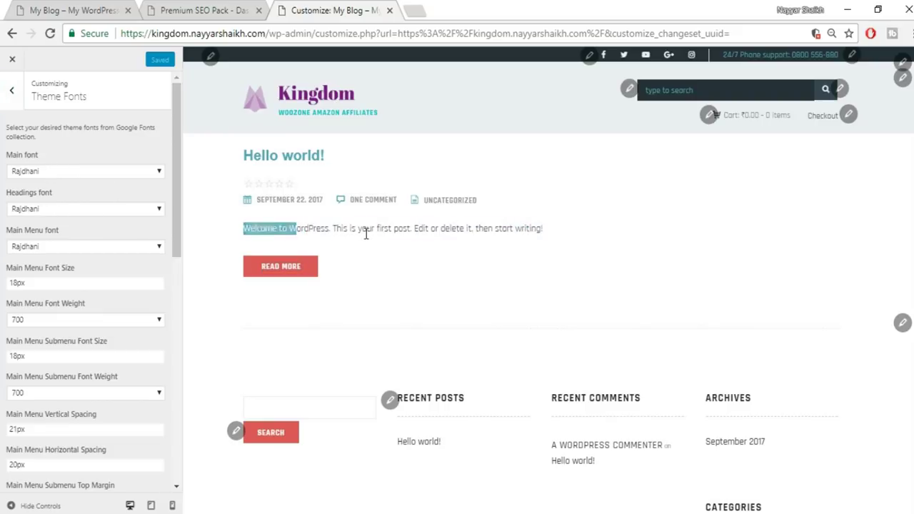
pyautogui.click(101, 170)
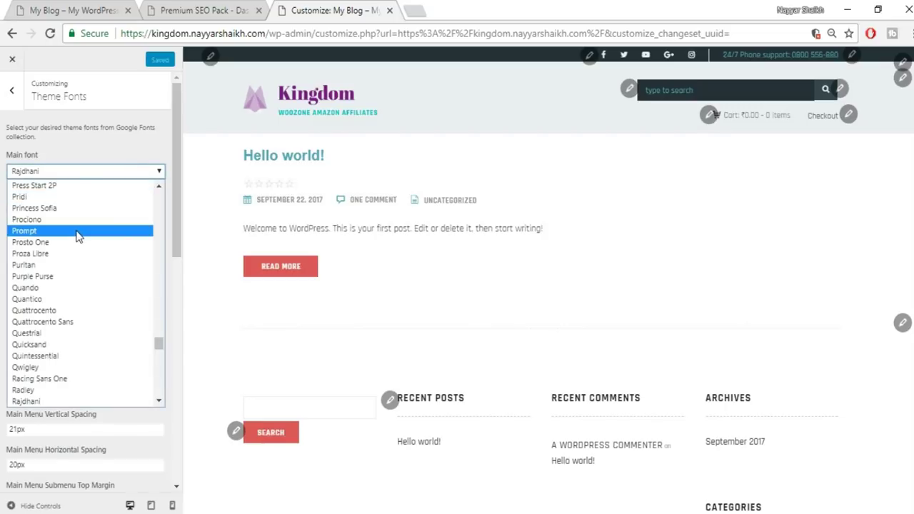
pyautogui.click(75, 236)
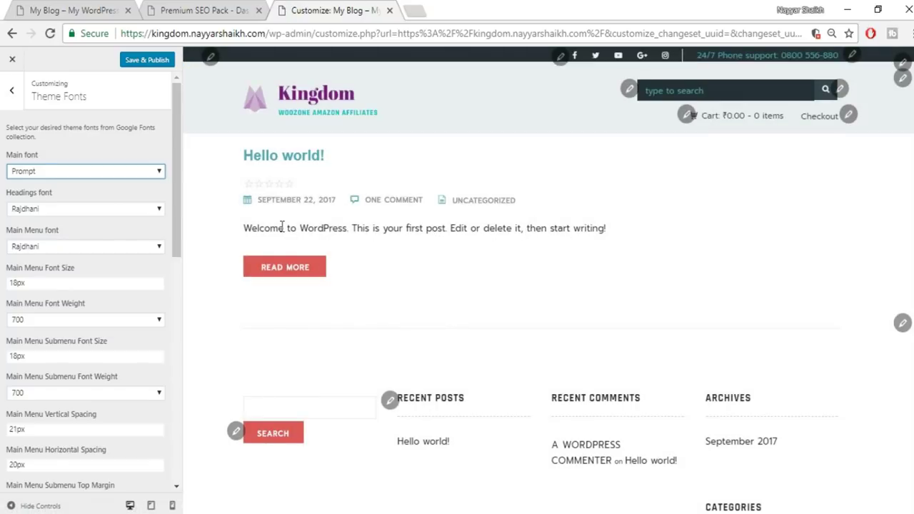
# Browse the main and headings font lists without changing them
pyautogui.click(104, 172)
pyautogui.scroll(-2, 82, 315)
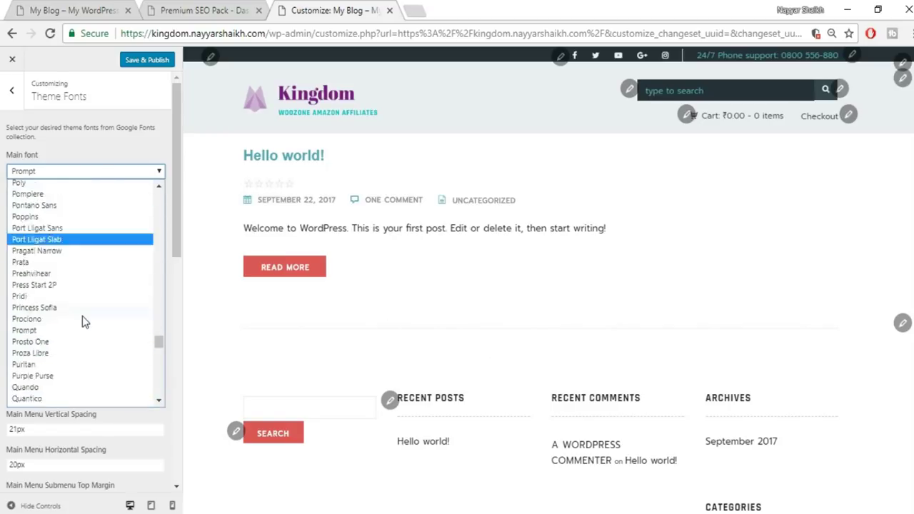
pyautogui.scroll(15, 90, 330)
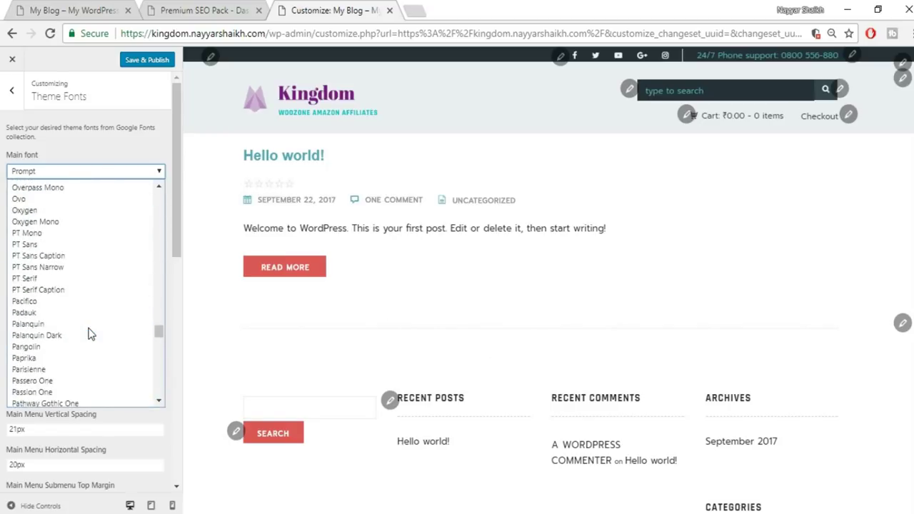
pyautogui.click(121, 154)
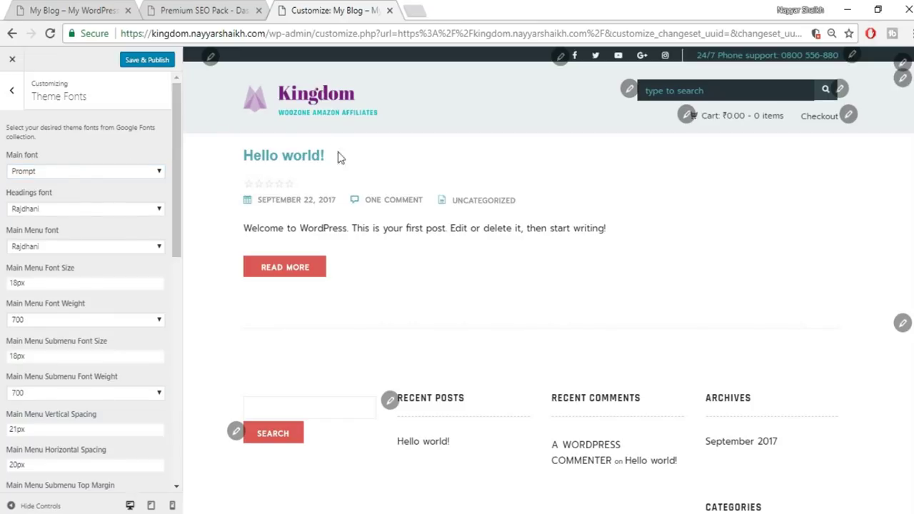
pyautogui.click(96, 214)
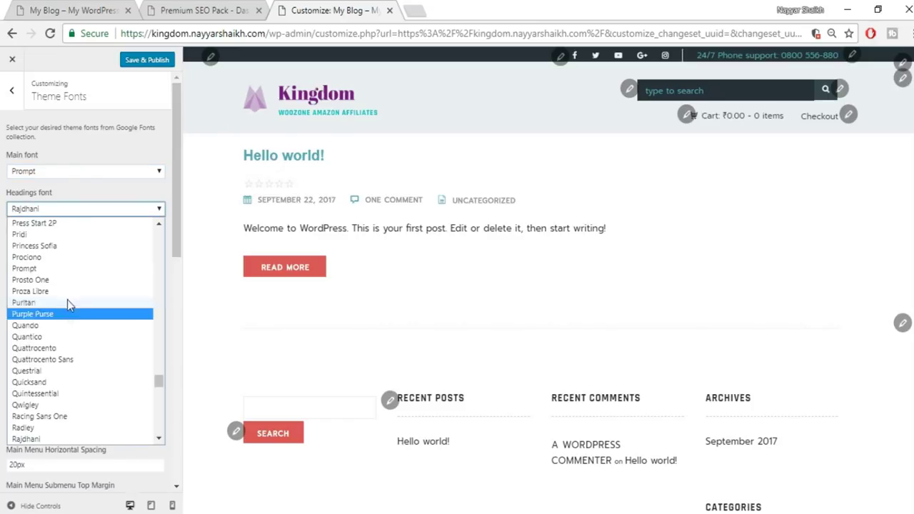
pyautogui.click(119, 152)
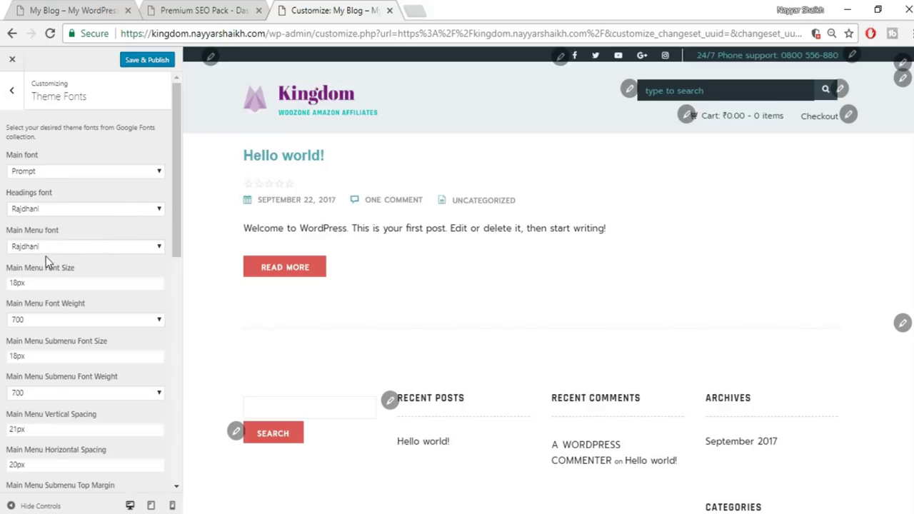
# Compare with the live homepage and confirm the main menu font weight stays 700
pyautogui.click(136, 7)
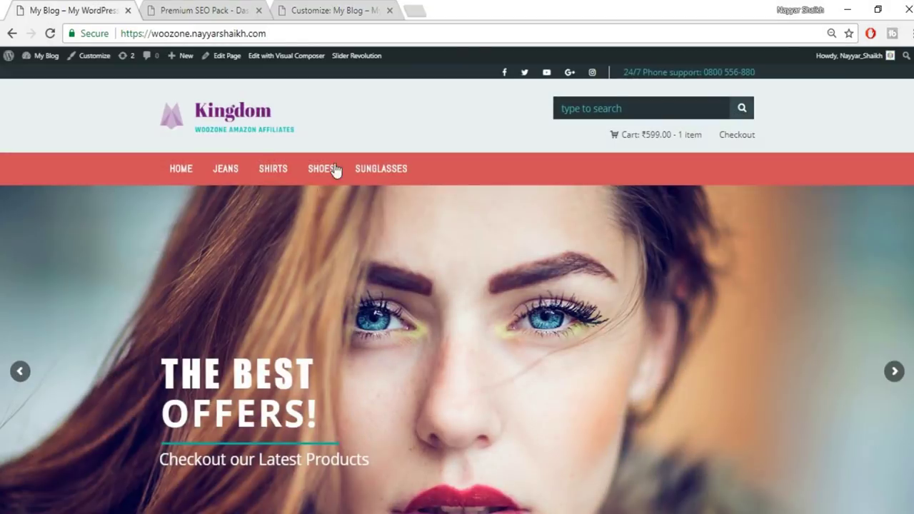
pyautogui.click(341, 9)
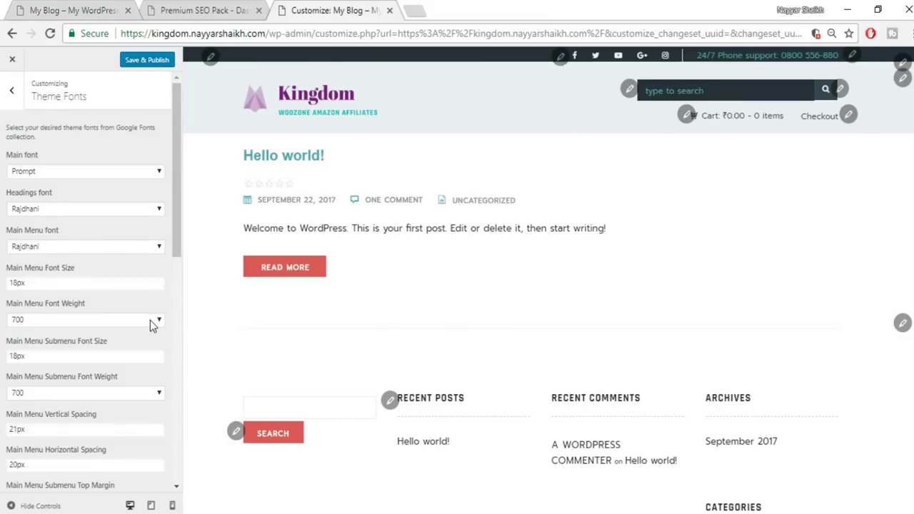
pyautogui.scroll(-1, 150, 325)
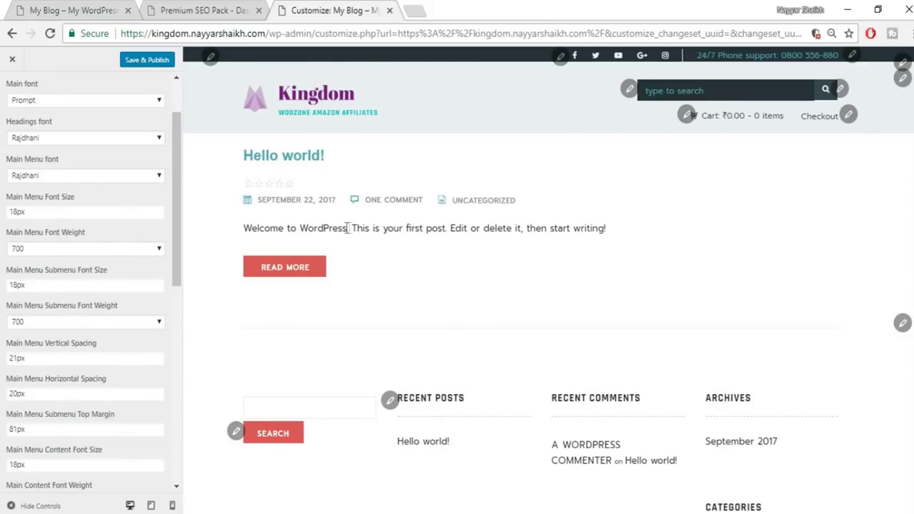
pyautogui.click(86, 250)
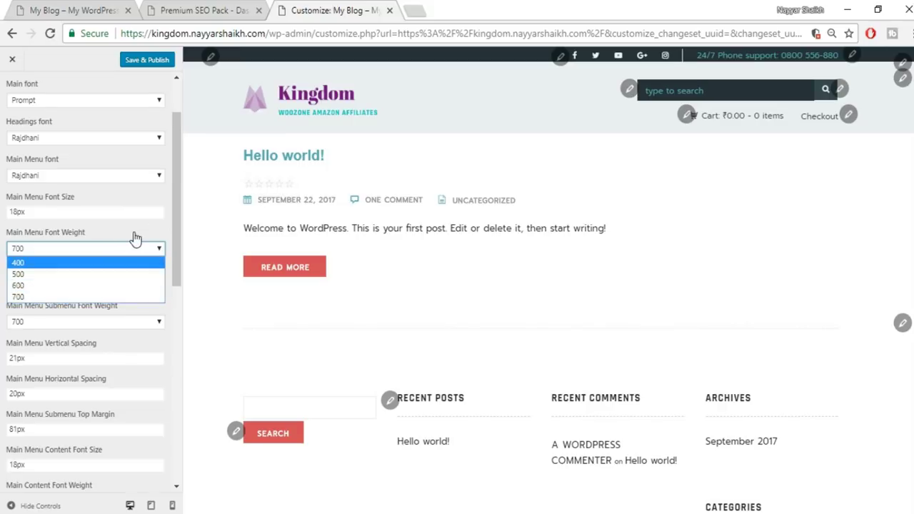
pyautogui.click(365, 233)
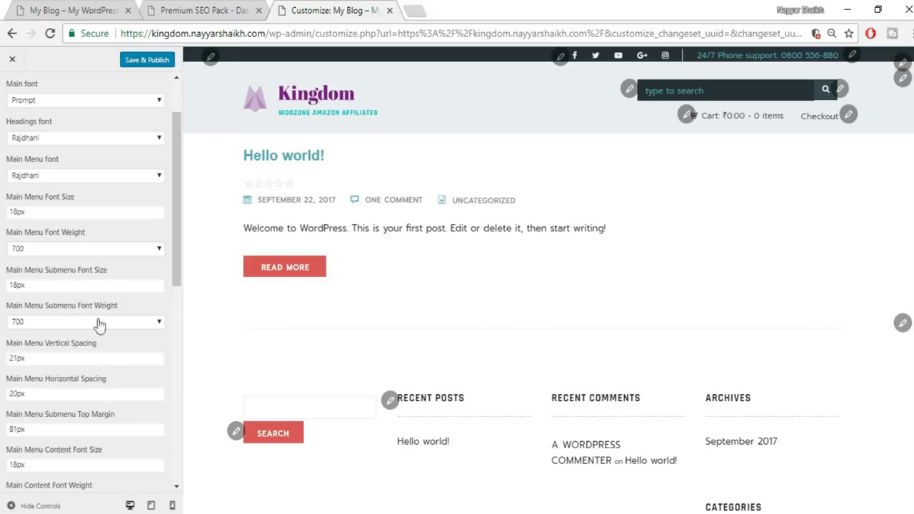
pyautogui.scroll(-4, 122, 386)
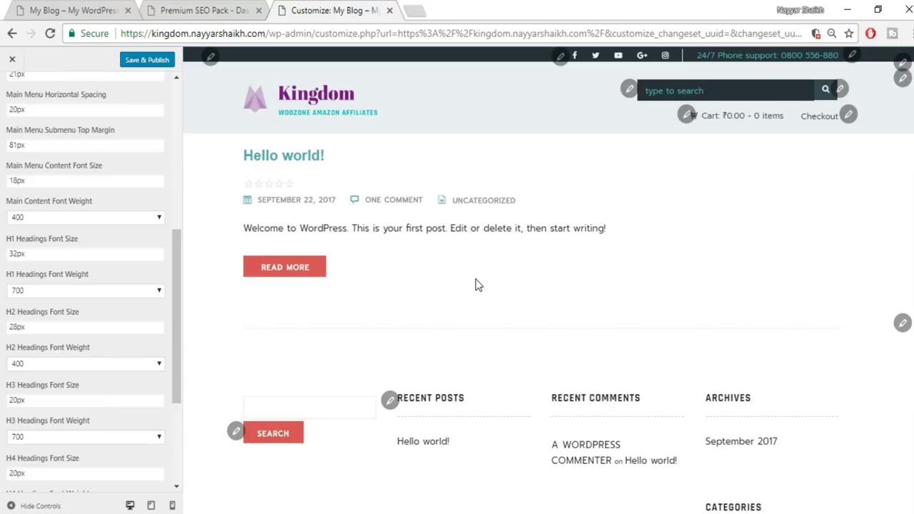
# Publish the font change, close the Customizer, and go to the Premium SEO Pack dashboard
pyautogui.click(147, 60)
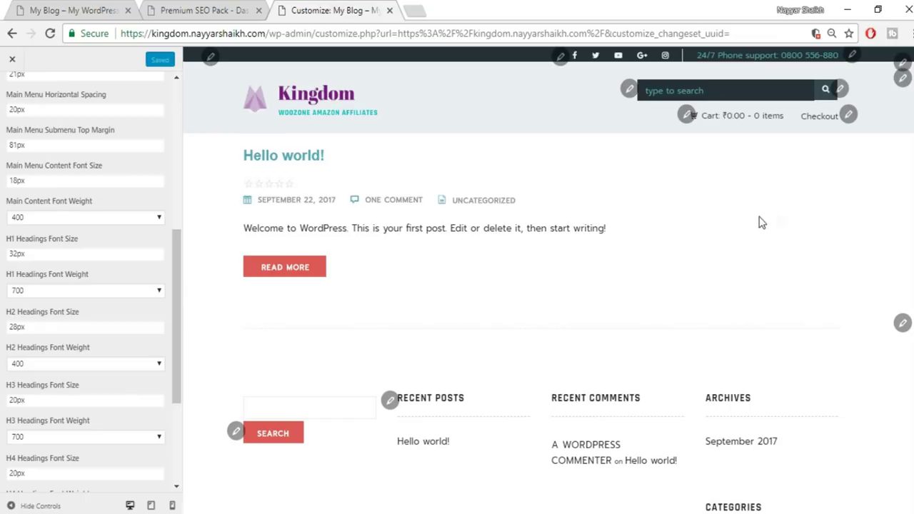
pyautogui.click(15, 62)
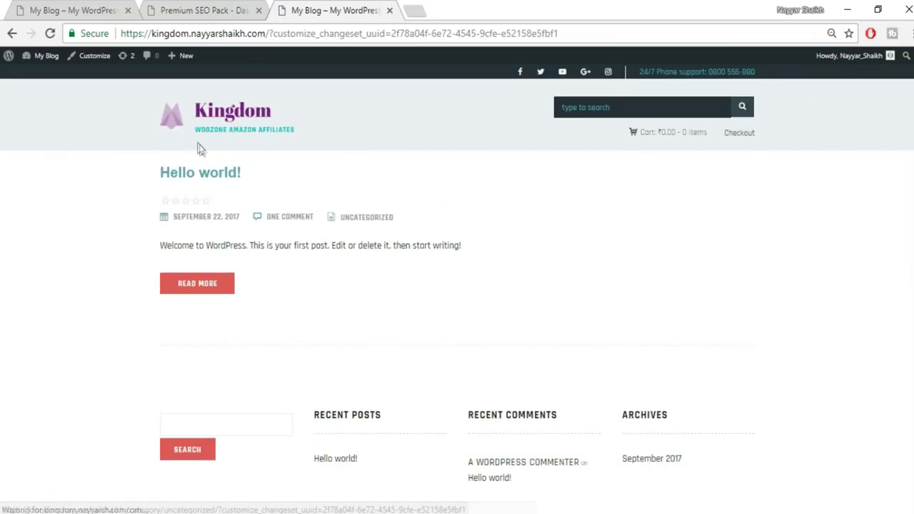
pyautogui.moveTo(703, 140)
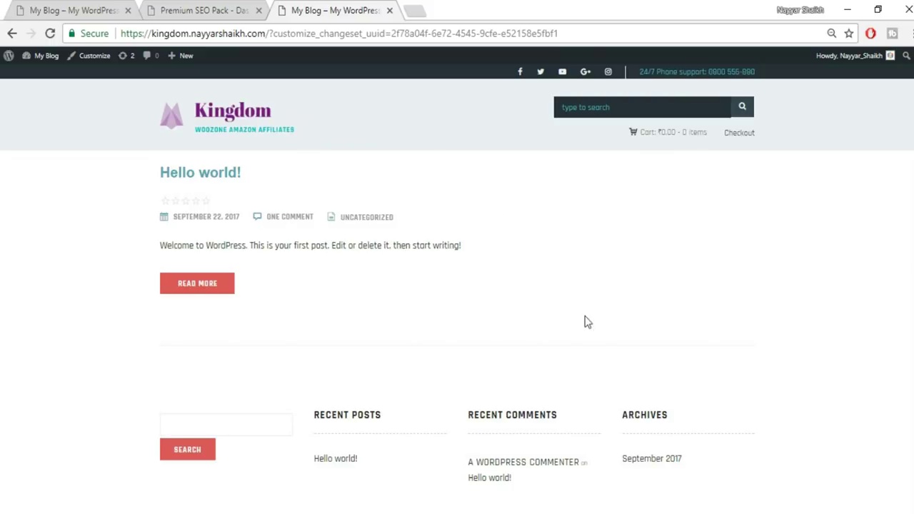
pyautogui.click(24, 7)
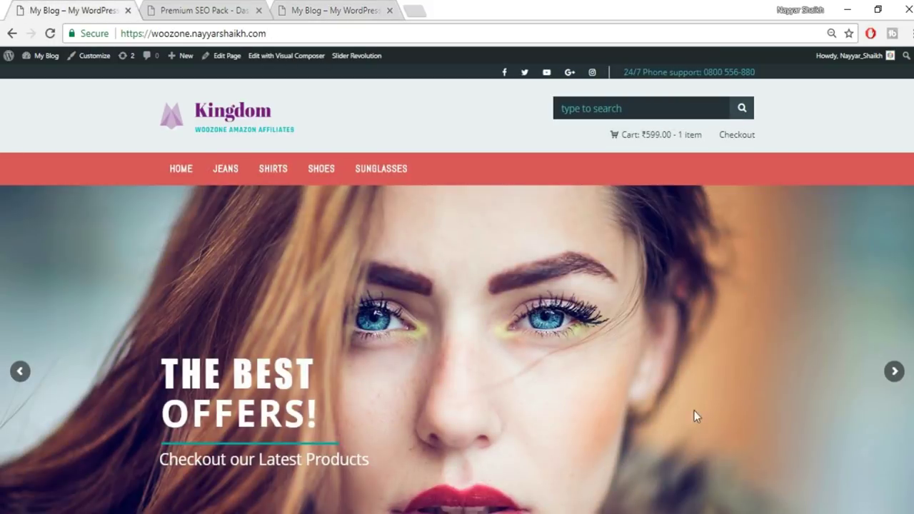
pyautogui.scroll(-1, 676, 416)
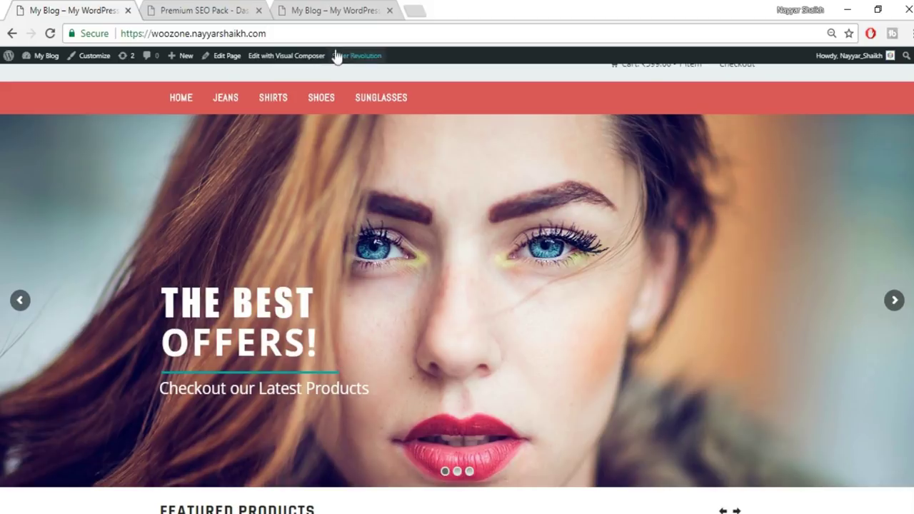
pyautogui.click(212, 7)
# Create a new slider from the Slider Revolution admin page, then go back to the storefront tab
pyautogui.hotkey('ctrl', '-')
pyautogui.hotkey('ctrl', '-')
pyautogui.hotkey('ctrl', '-')
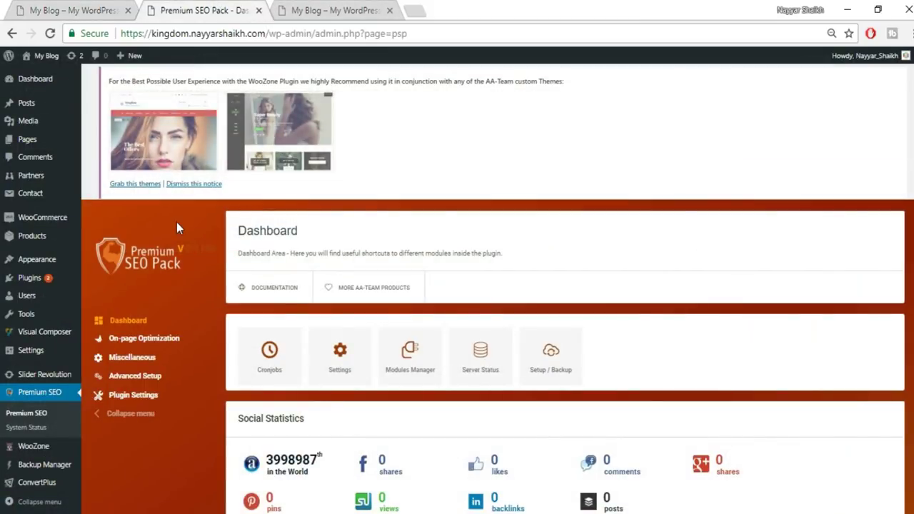
pyautogui.scroll(-1, 13, 357)
pyautogui.moveTo(13, 357)
pyautogui.scroll(-1, 12, 361)
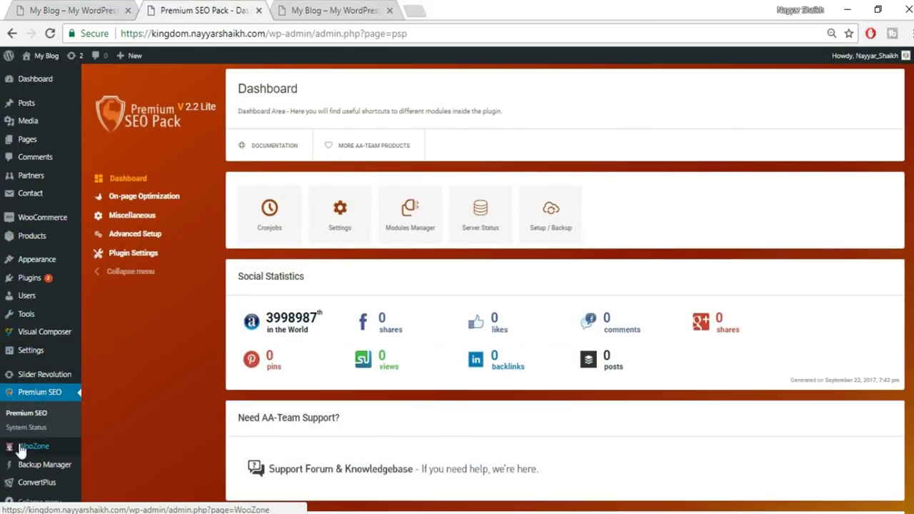
pyautogui.moveTo(63, 383)
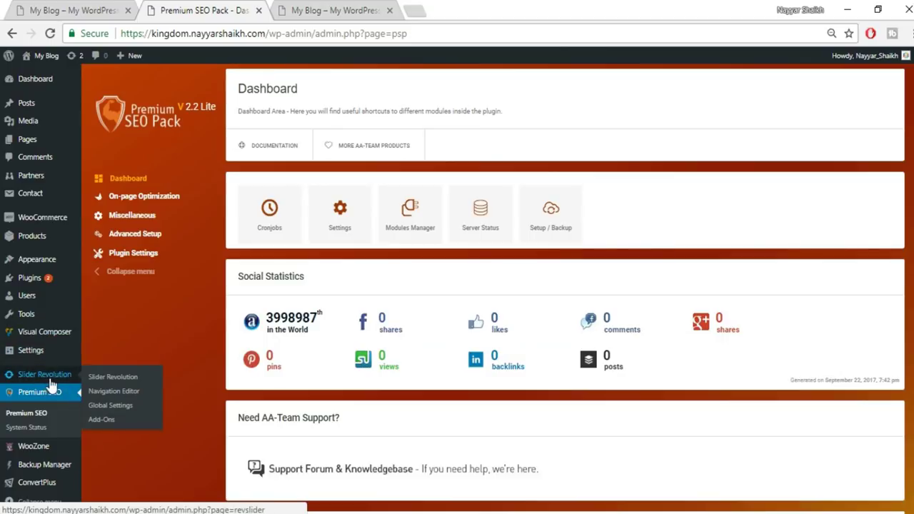
pyautogui.click(33, 377)
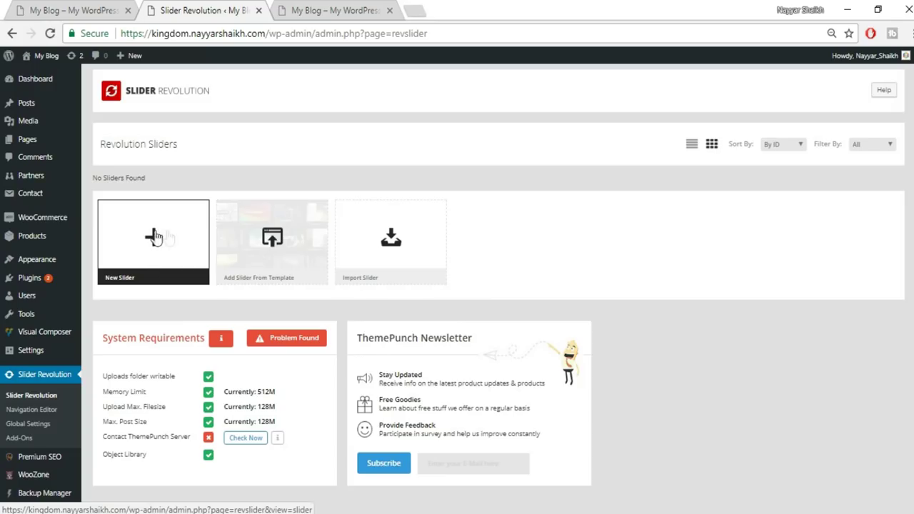
pyautogui.click(165, 243)
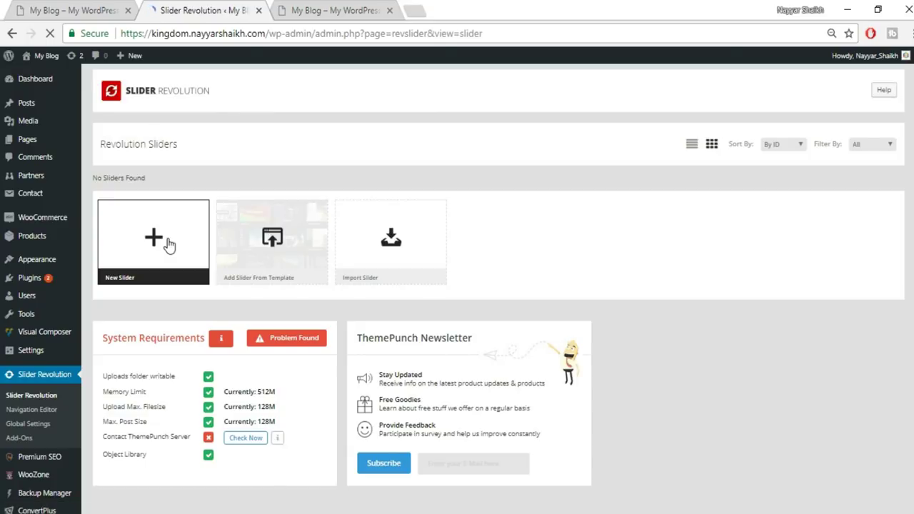
pyautogui.hotkey('ctrl', 'shift', 'Tab')
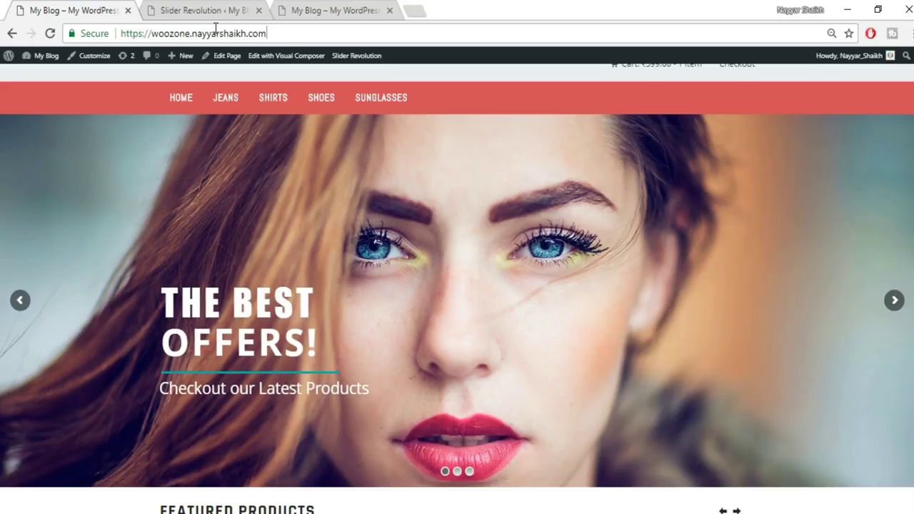
# Give the new slider the alias slider1 and a Full-Width slide layout, then view the storefront
pyautogui.click(201, 6)
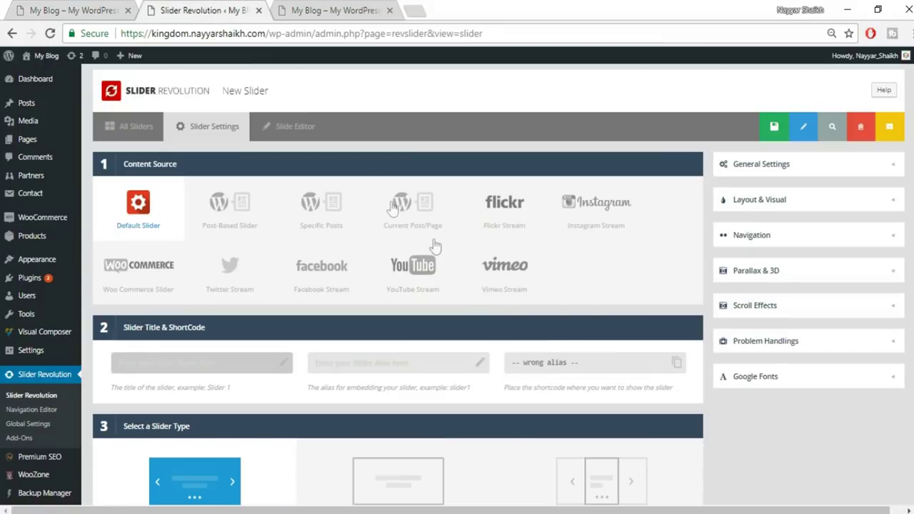
pyautogui.scroll(-2, 469, 261)
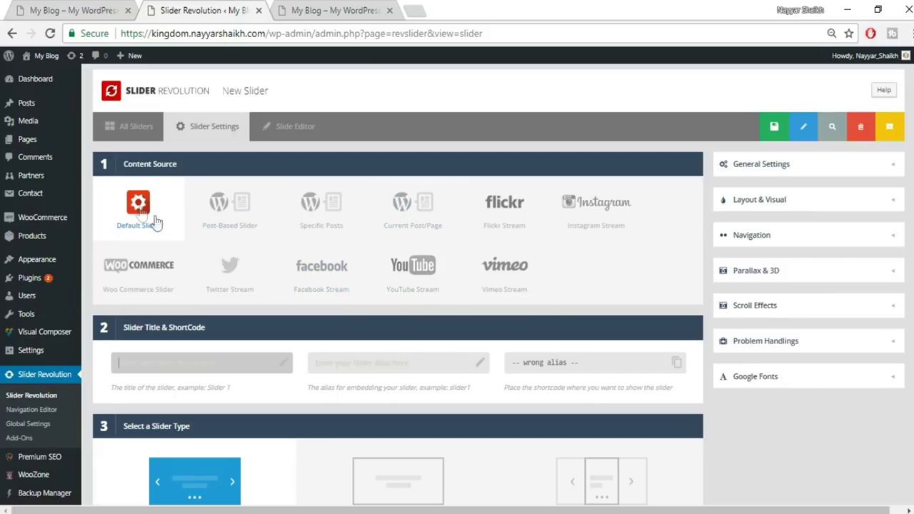
pyautogui.scroll(-3, 251, 241)
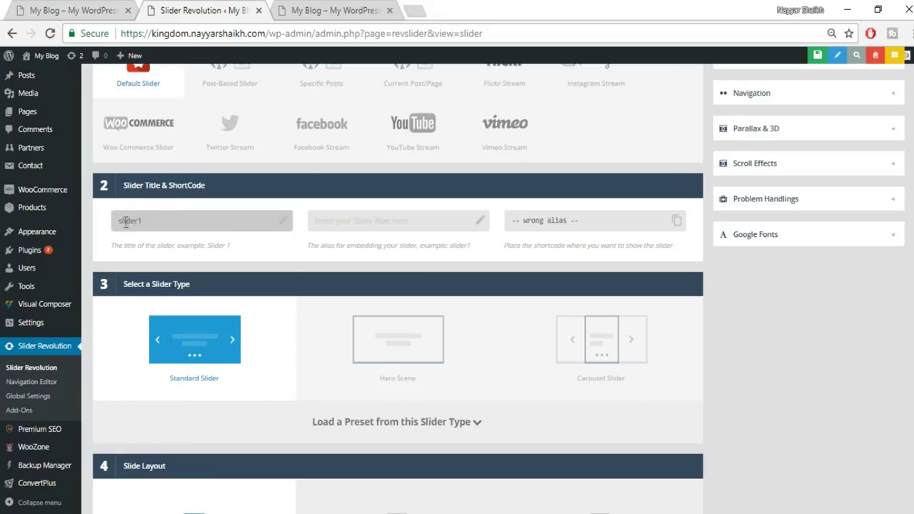
pyautogui.click(375, 230)
pyautogui.write('slider1')
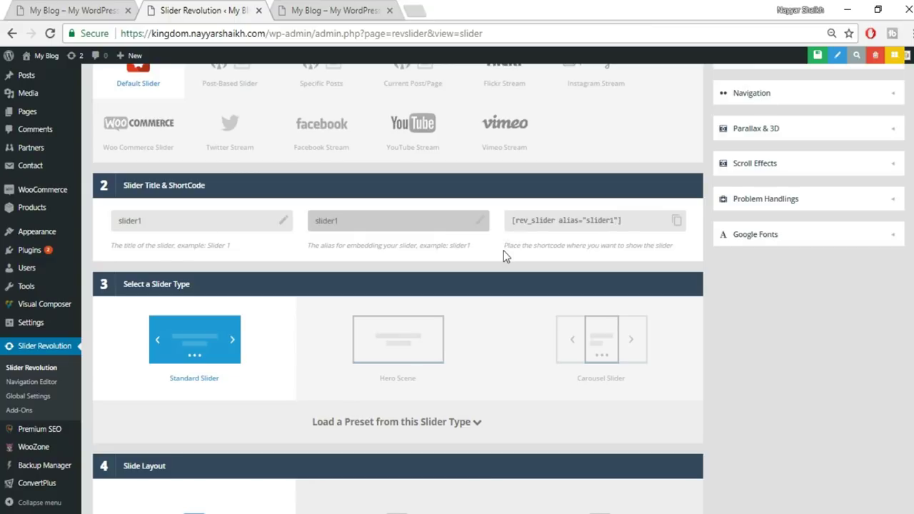
pyautogui.scroll(-2, 503, 254)
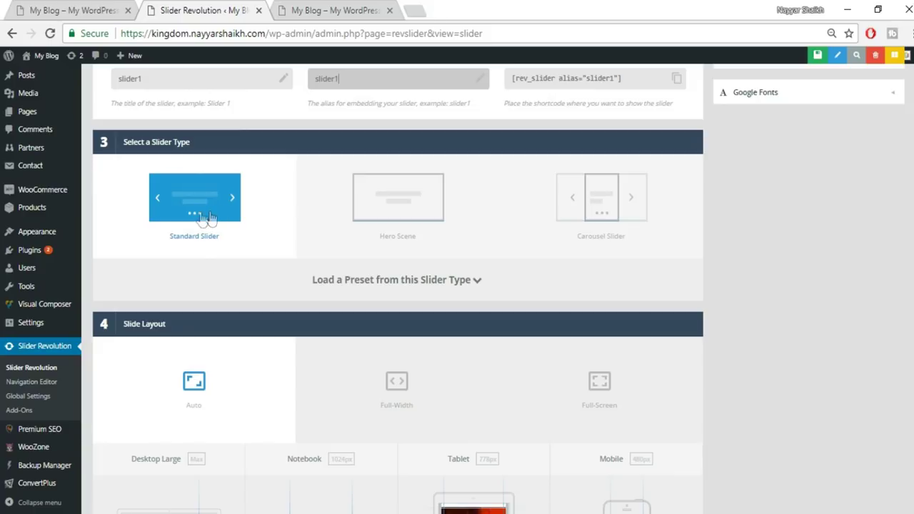
pyautogui.scroll(-2, 243, 236)
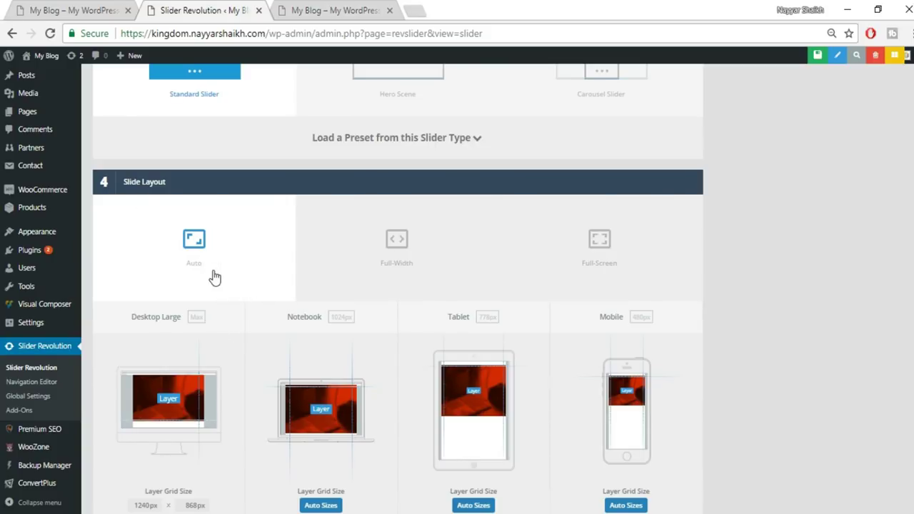
pyautogui.click(405, 270)
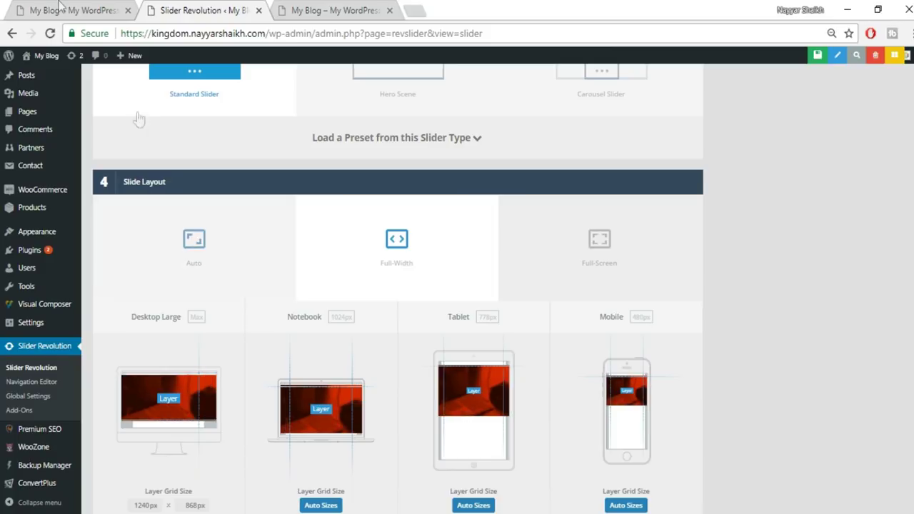
pyautogui.click(86, 10)
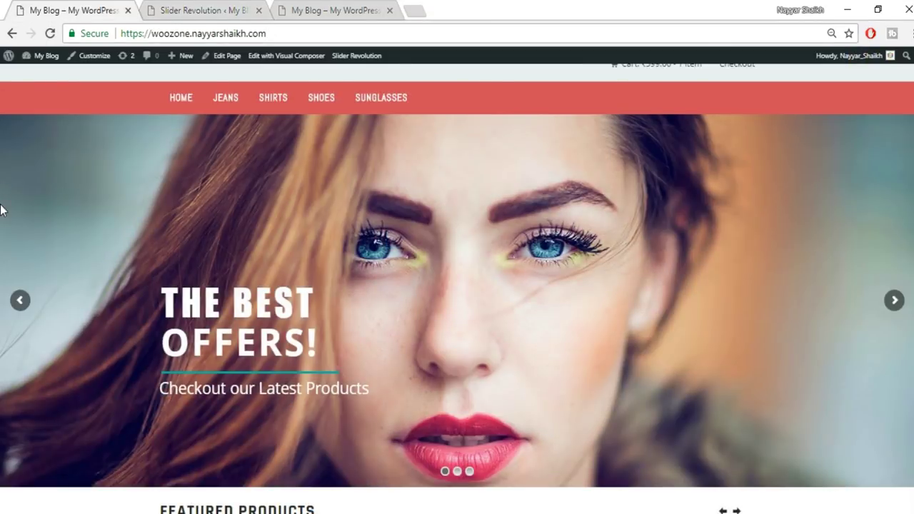
# Change the slider's layer grid height from 868 to 700 px
pyautogui.click(167, 9)
pyautogui.scroll(-1, 839, 251)
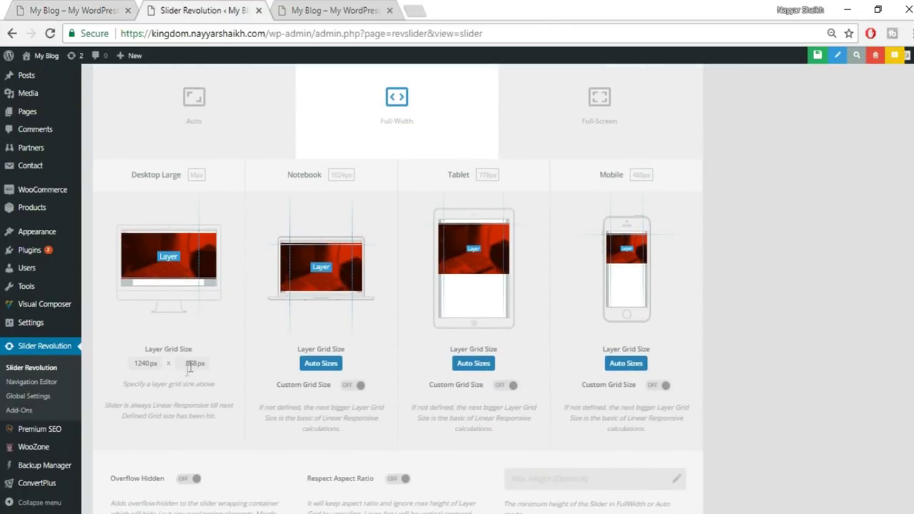
pyautogui.moveTo(198, 364); pyautogui.dragTo(184, 365)
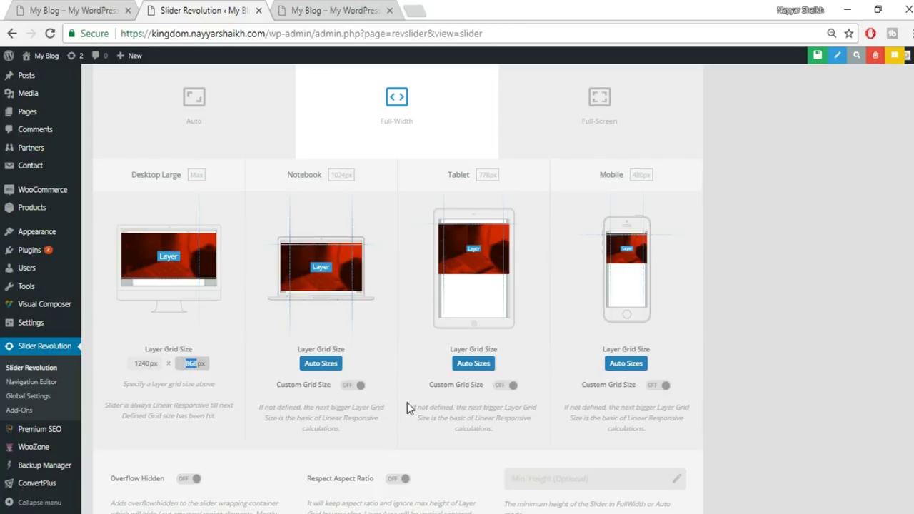
pyautogui.write('700')
pyautogui.click(215, 368)
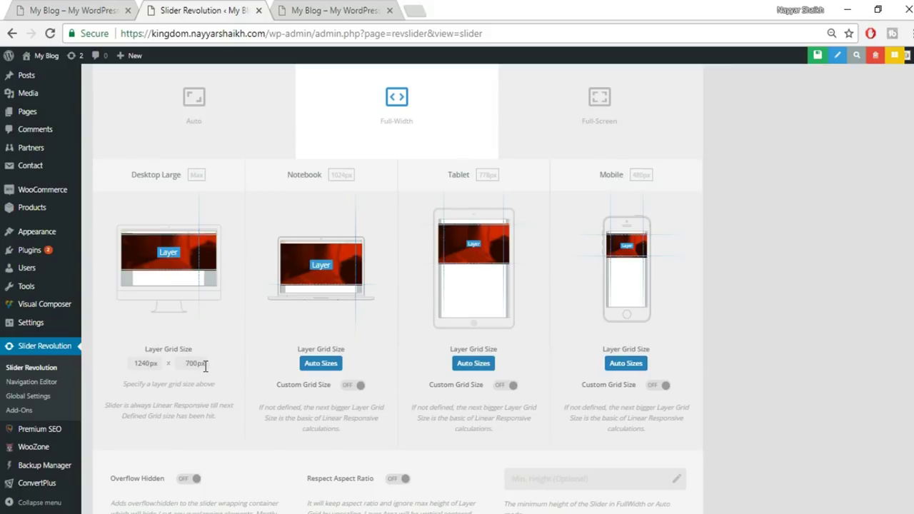
# Compare with the storefront and advance its slider to the WINTER TIME!!! slide
pyautogui.click(92, 9)
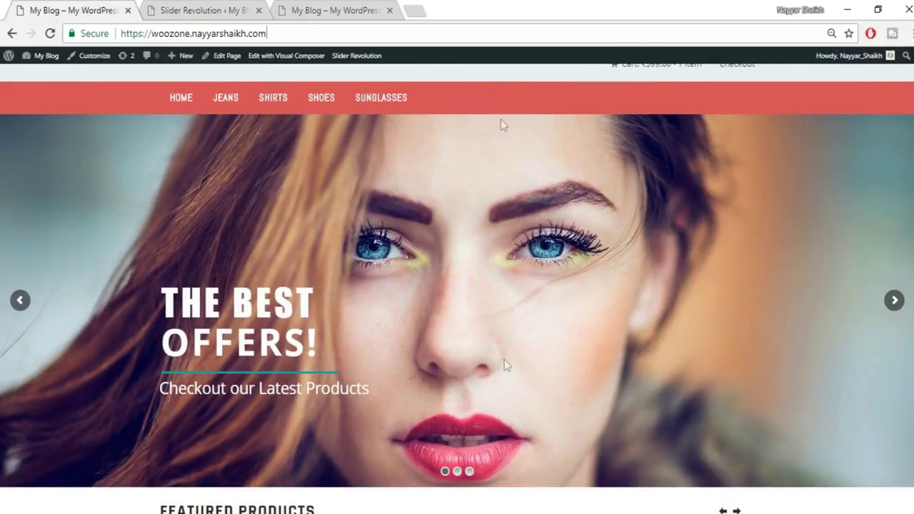
pyautogui.scroll(1, 493, 434)
pyautogui.scroll(-2, 494, 433)
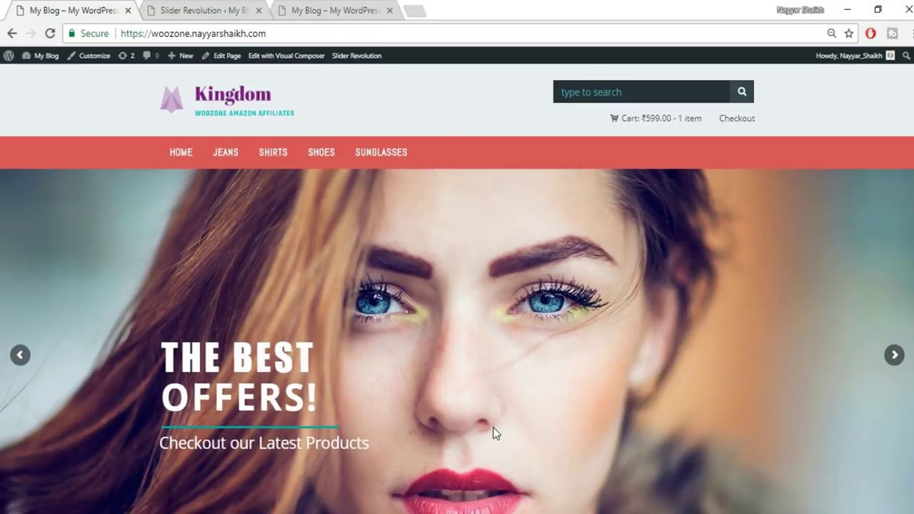
pyautogui.scroll(2, 500, 215)
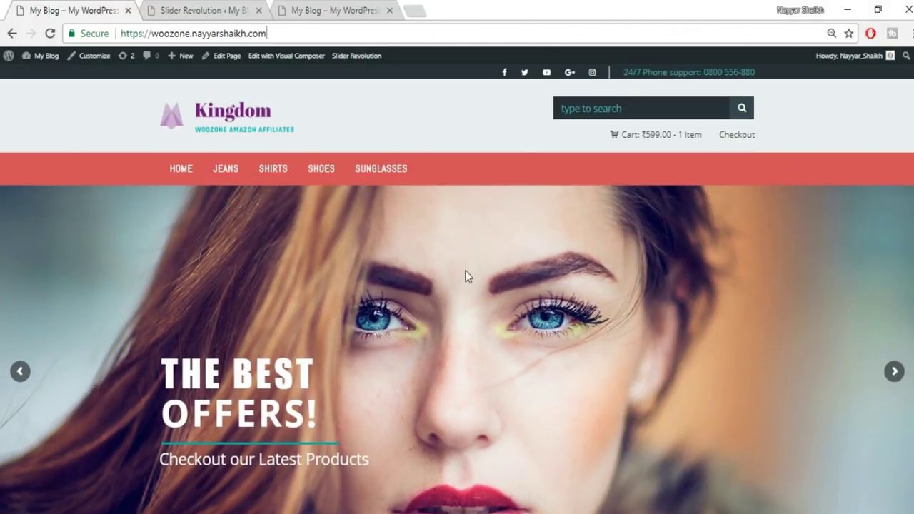
pyautogui.click(200, 10)
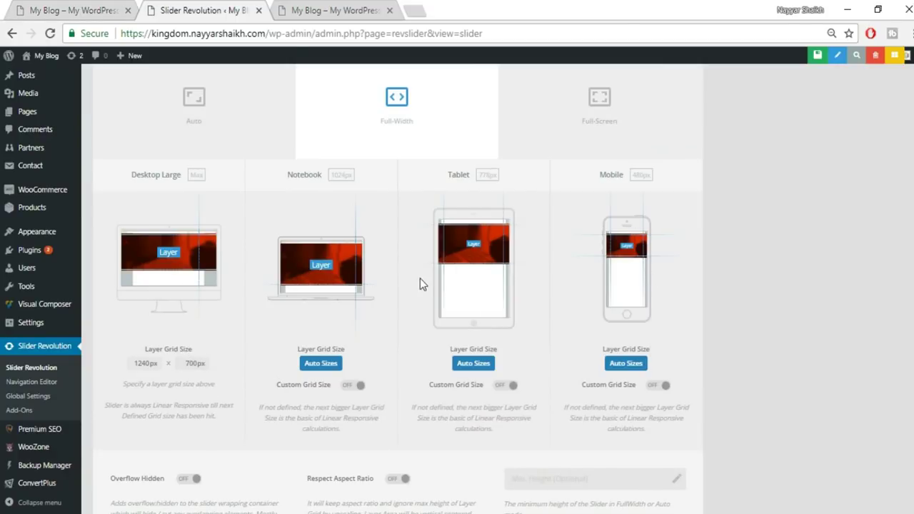
pyautogui.scroll(-5, 721, 363)
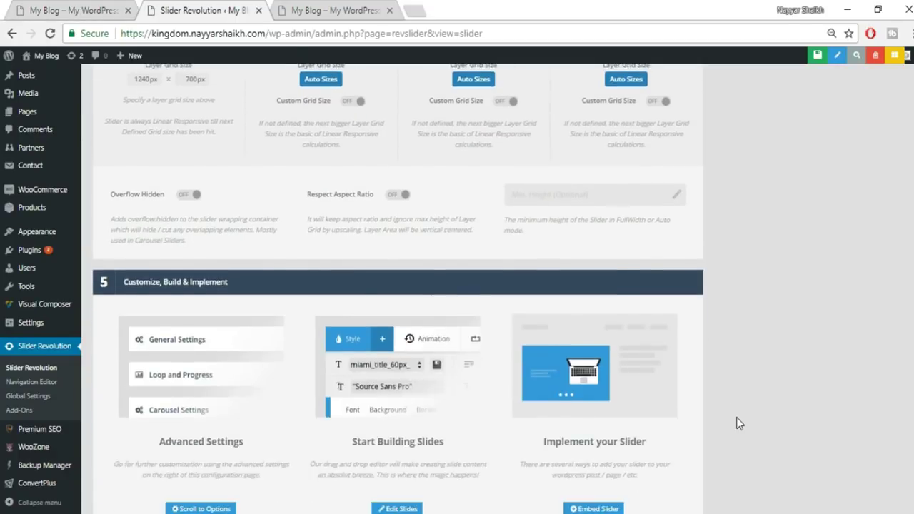
pyautogui.scroll(10, 739, 425)
pyautogui.hotkey('ctrl', 'pageup')
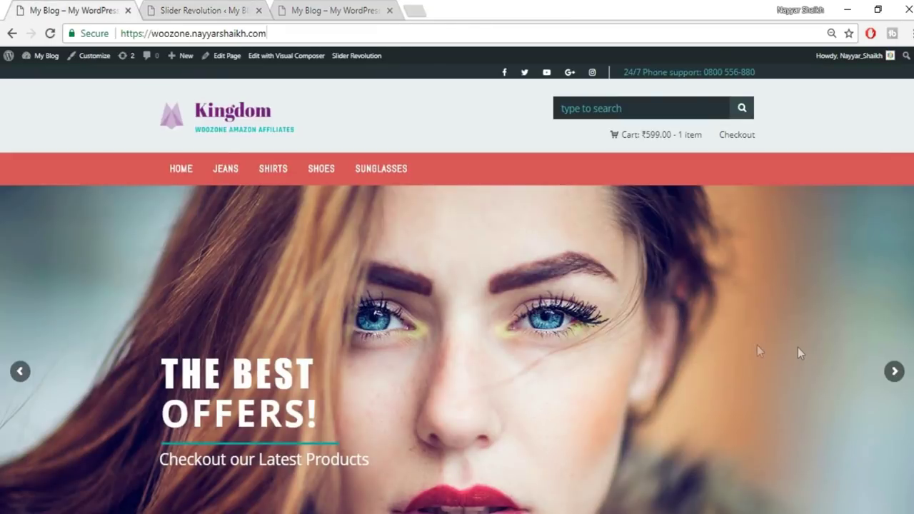
pyautogui.scroll(-1, 798, 347)
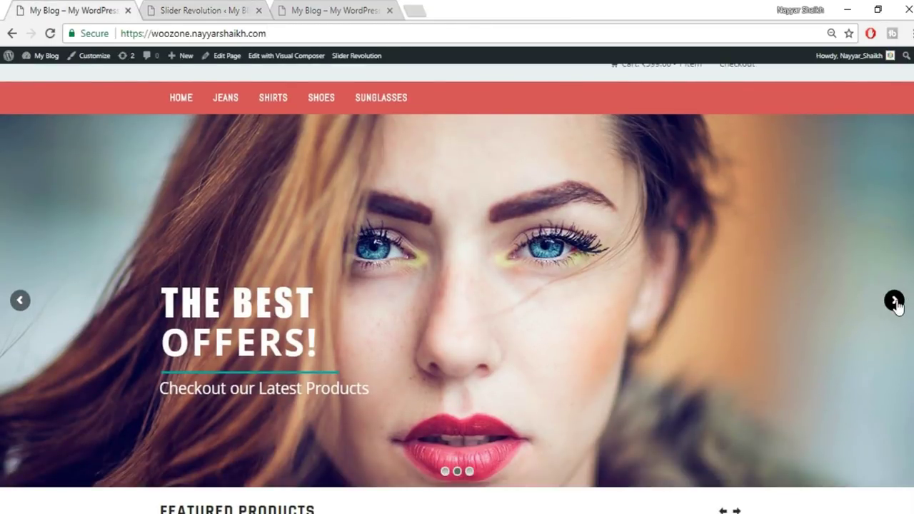
pyautogui.click(895, 300)
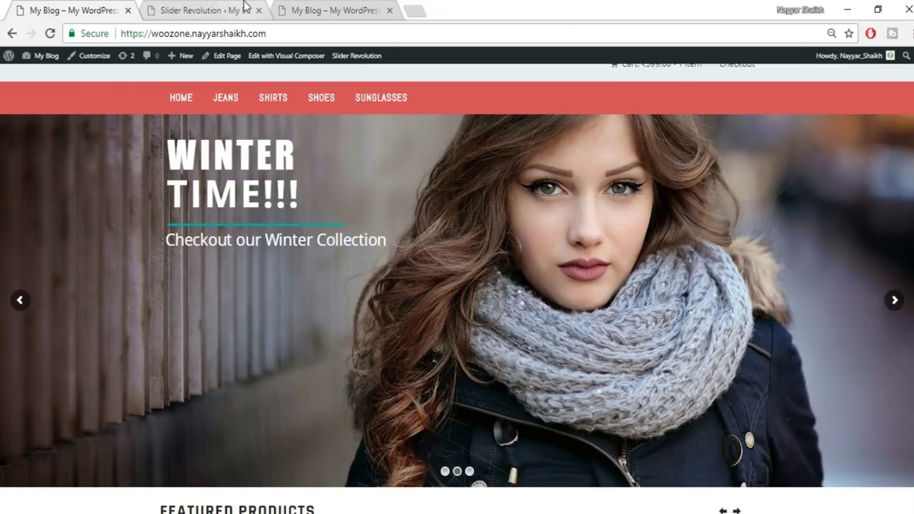
# Turn on the new slider's navigation arrows and bullets and save the settings
pyautogui.click(223, 9)
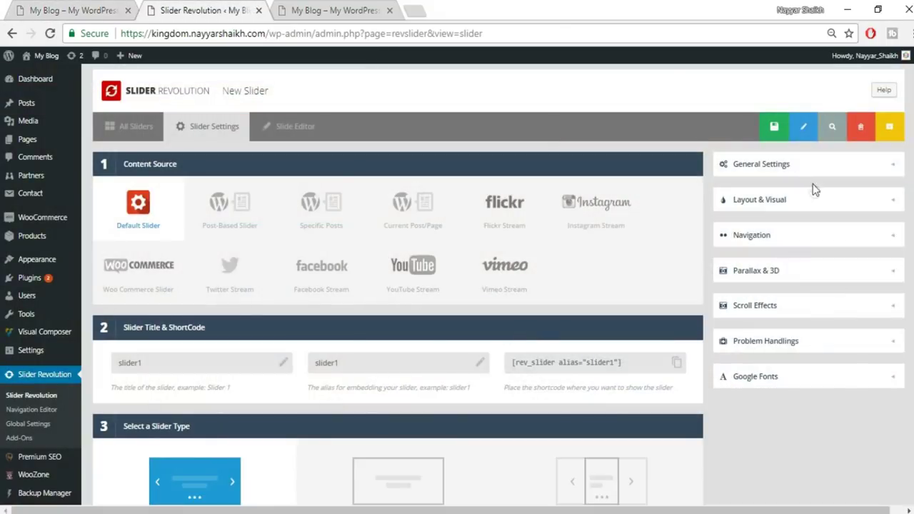
pyautogui.click(777, 244)
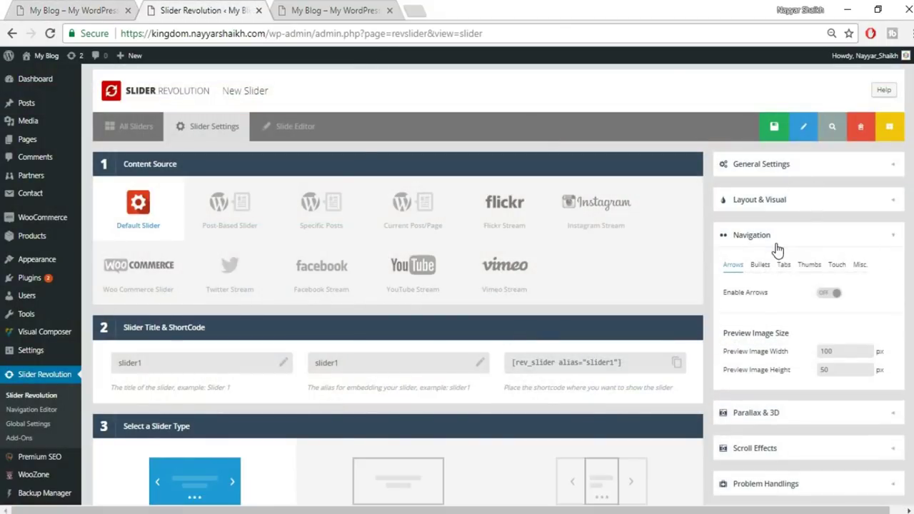
pyautogui.click(831, 295)
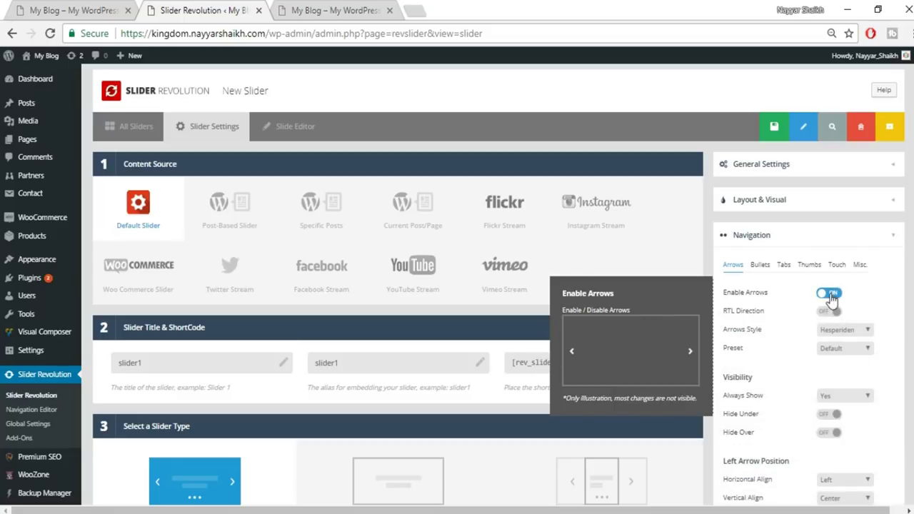
pyautogui.click(760, 266)
pyautogui.click(833, 296)
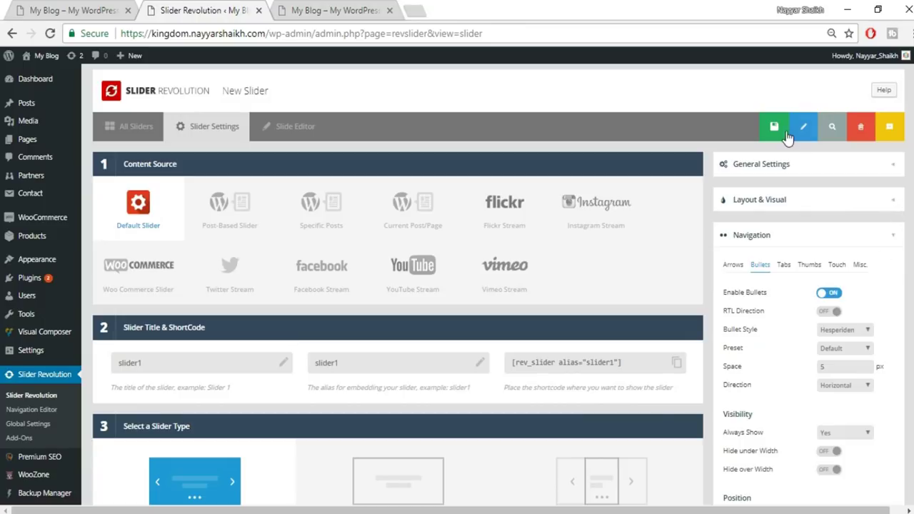
pyautogui.click(737, 132)
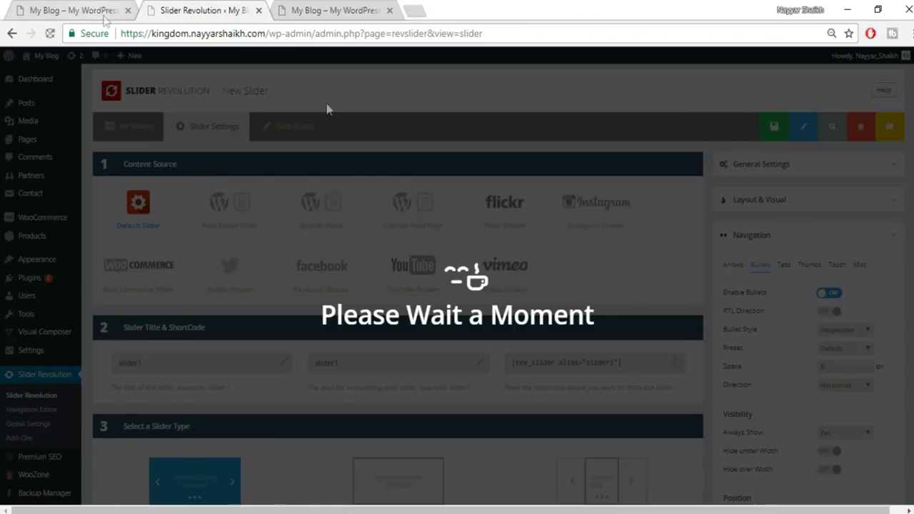
# Cycle the storefront slider through Hair Accessories and The Best Offers! slides
pyautogui.click(325, 10)
pyautogui.rightClick(6, 9)
pyautogui.click(72, 10)
pyautogui.click(892, 301)
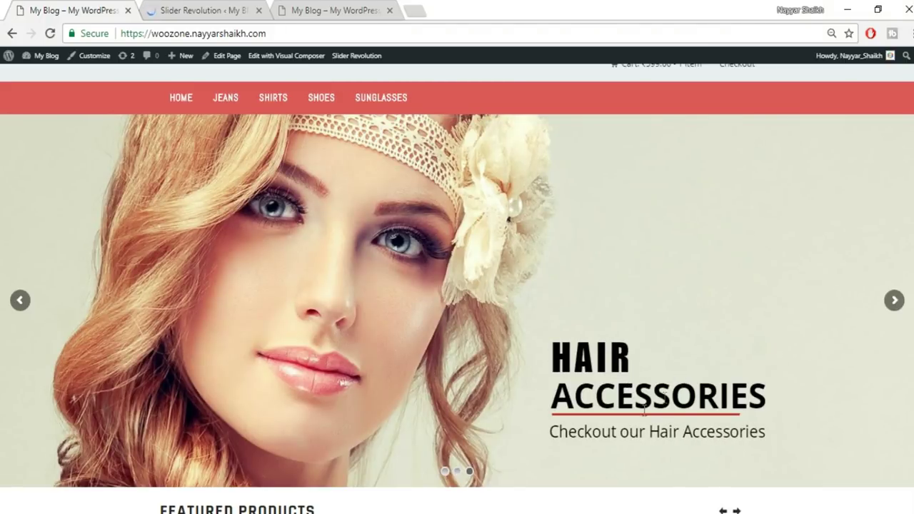
pyautogui.click(894, 300)
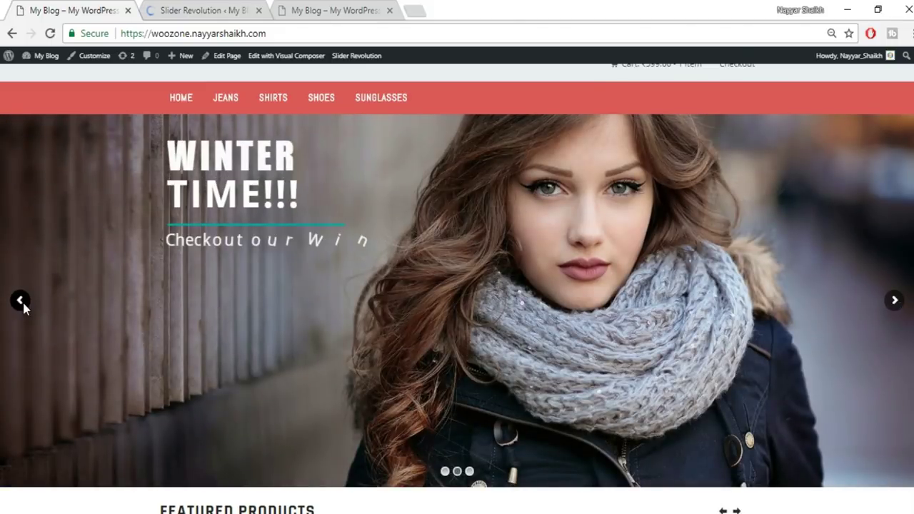
# Compare the storefront's THE BEST OFFERS! slide with the new slide in the editor
pyautogui.click(21, 301)
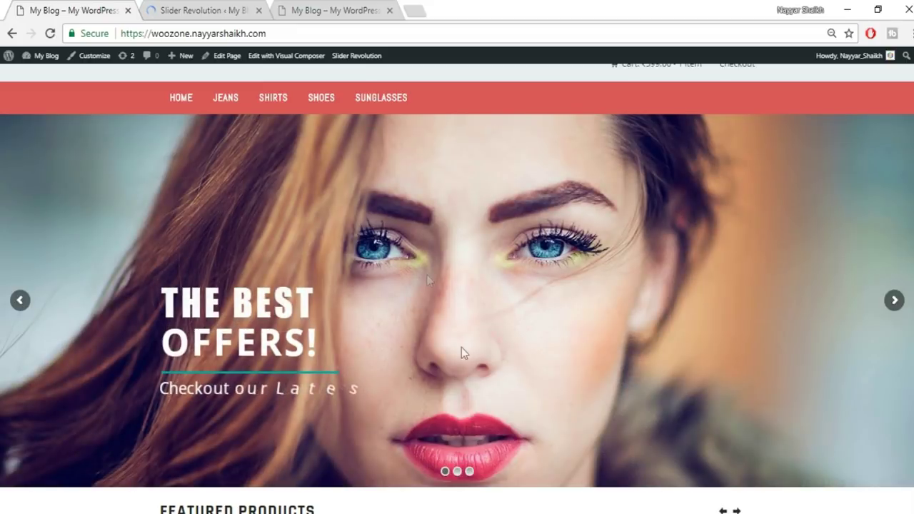
pyautogui.click(183, 8)
pyautogui.scroll(-3, 716, 205)
pyautogui.scroll(-2, 716, 205)
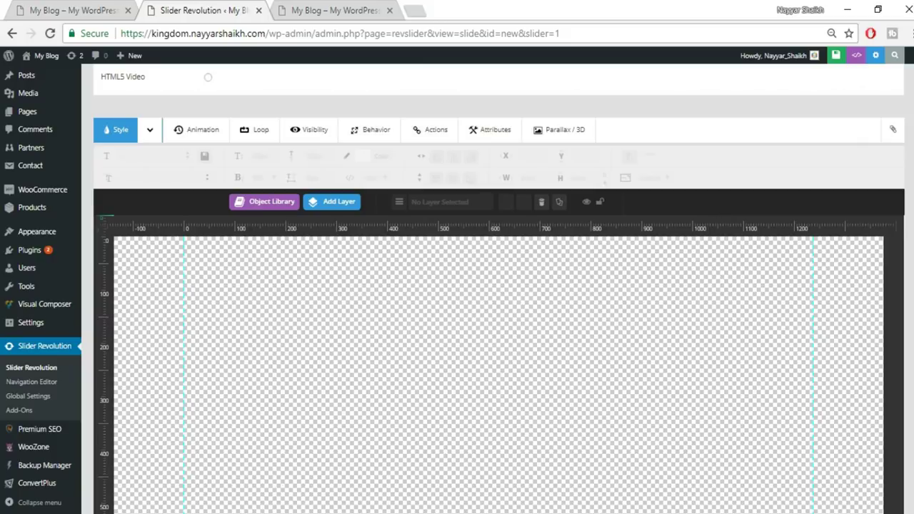
pyautogui.click(74, 9)
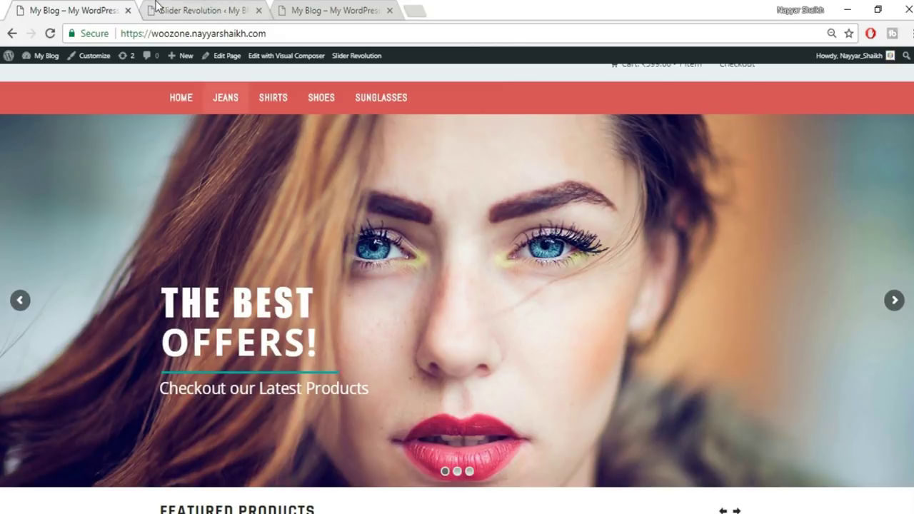
pyautogui.click(204, 10)
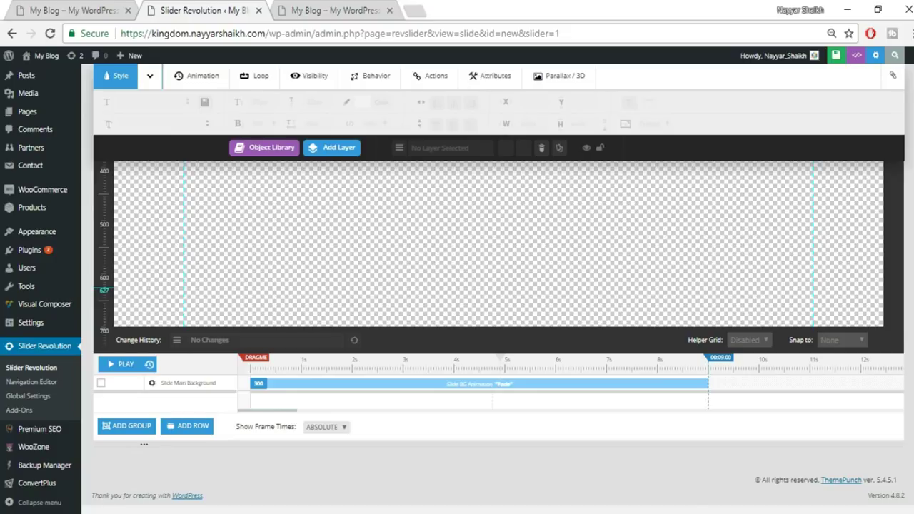
pyautogui.scroll(4, 270, 292)
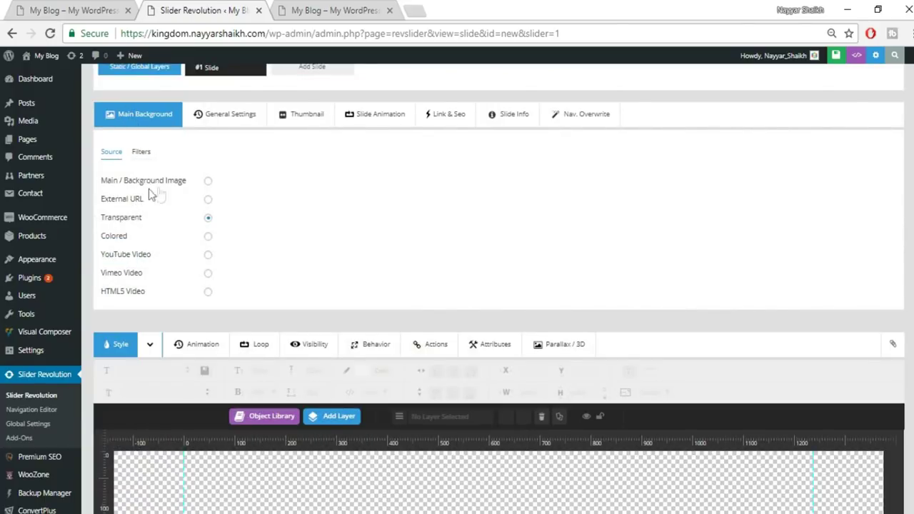
# Upload wallhaven-293064.jpg from Desktop > WooZone Tut and insert it as the slide background image
pyautogui.click(208, 183)
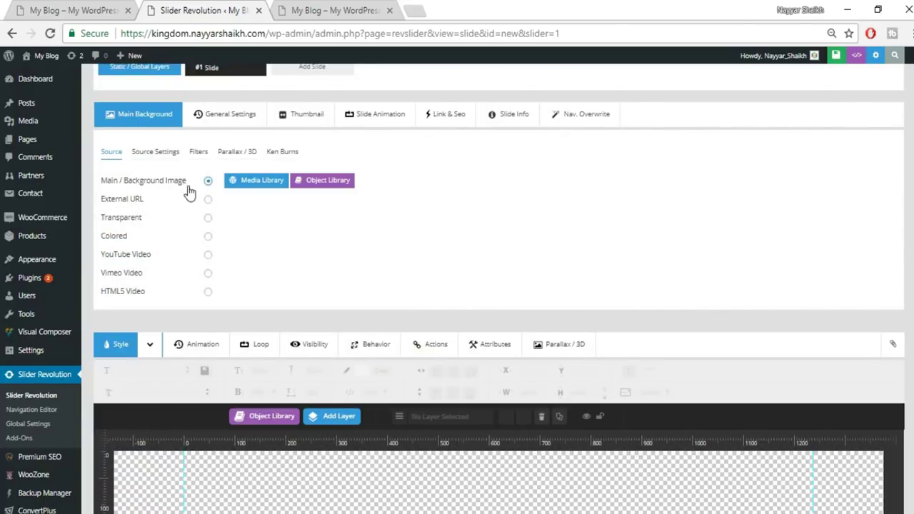
pyautogui.click(258, 180)
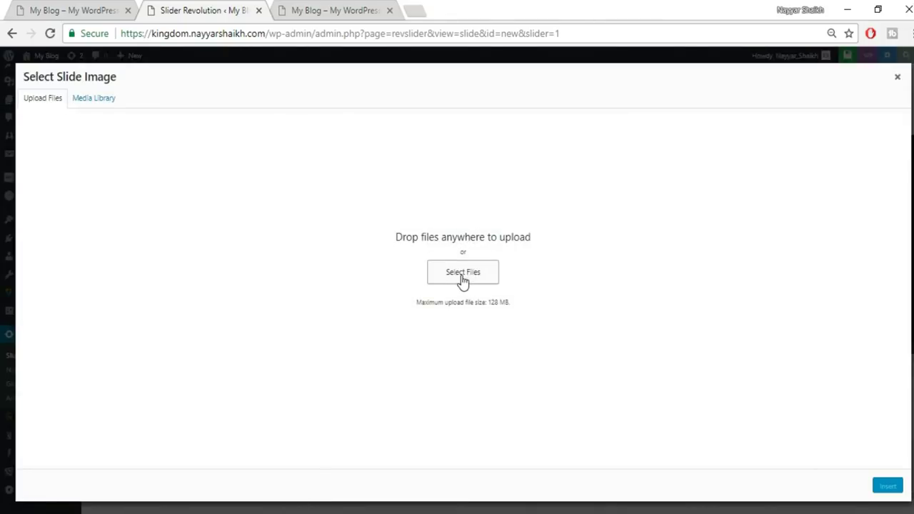
pyautogui.click(463, 279)
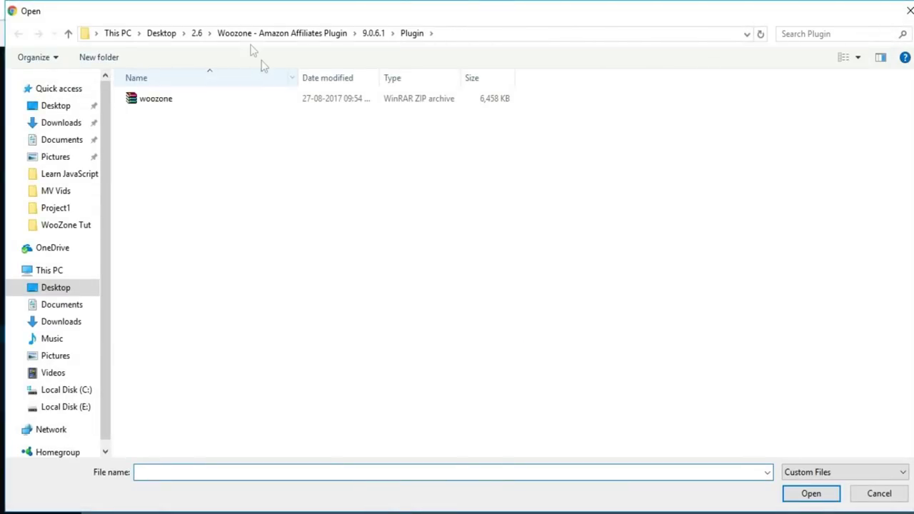
pyautogui.click(170, 37)
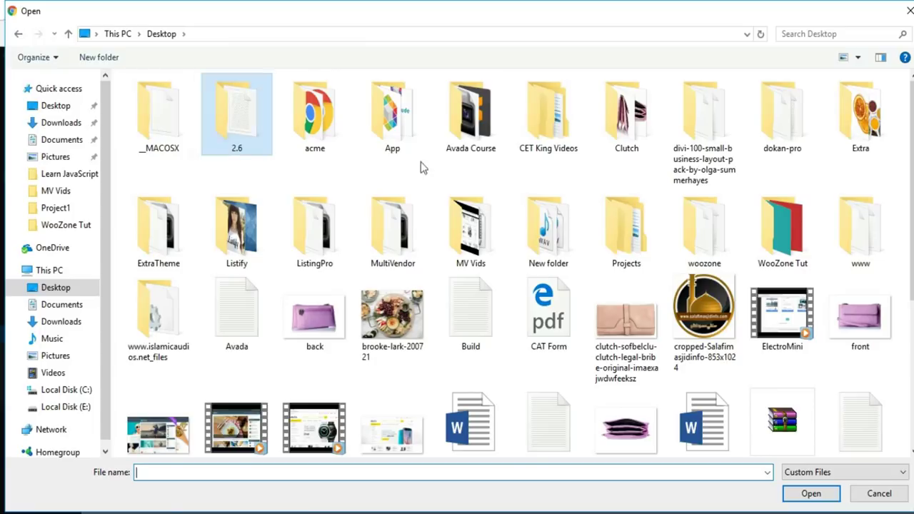
pyautogui.doubleClick(784, 250)
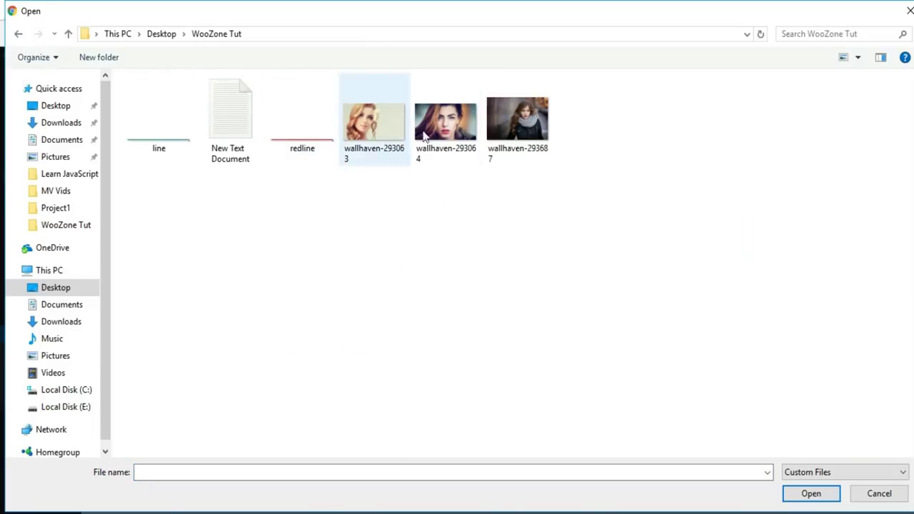
pyautogui.click(464, 139)
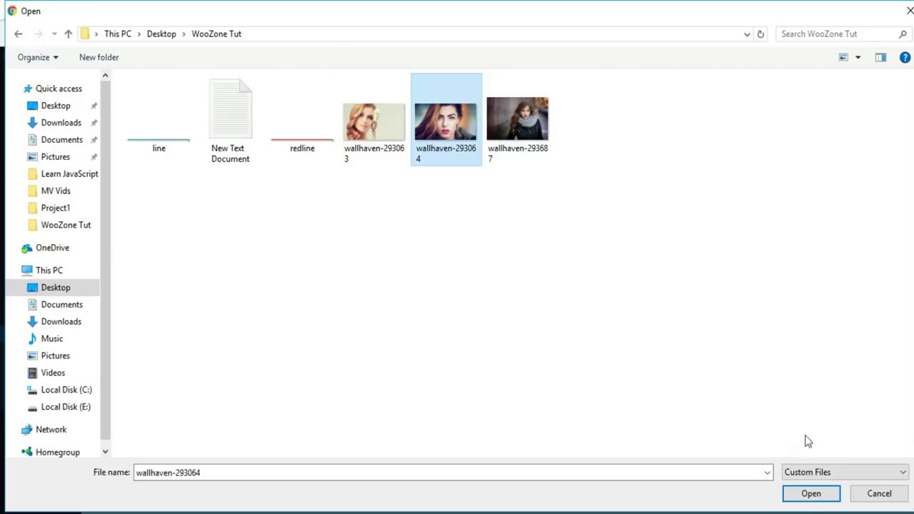
pyautogui.click(807, 495)
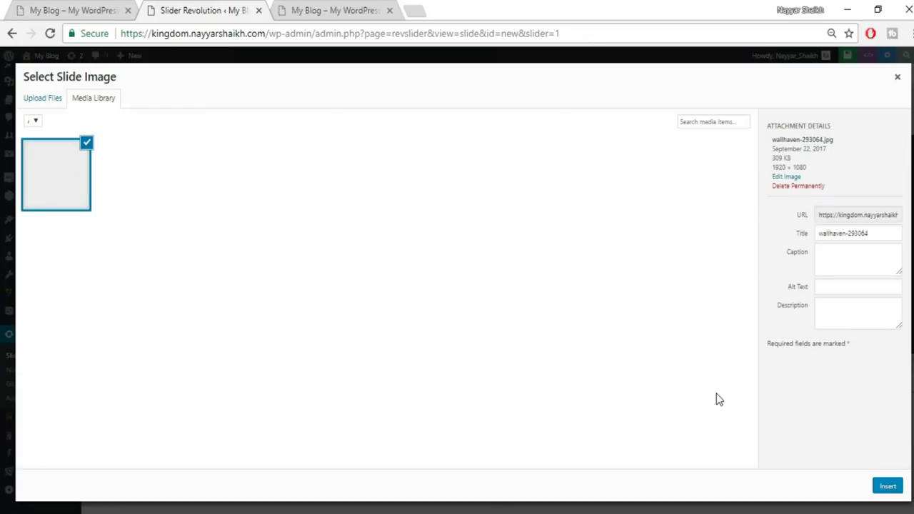
pyautogui.click(888, 487)
pyautogui.scroll(-2, 776, 379)
# Check the storefront's THE BEST OFFERS! slide, then show the Add Layer dropdown in the slide editor
pyautogui.scroll(-2, 777, 378)
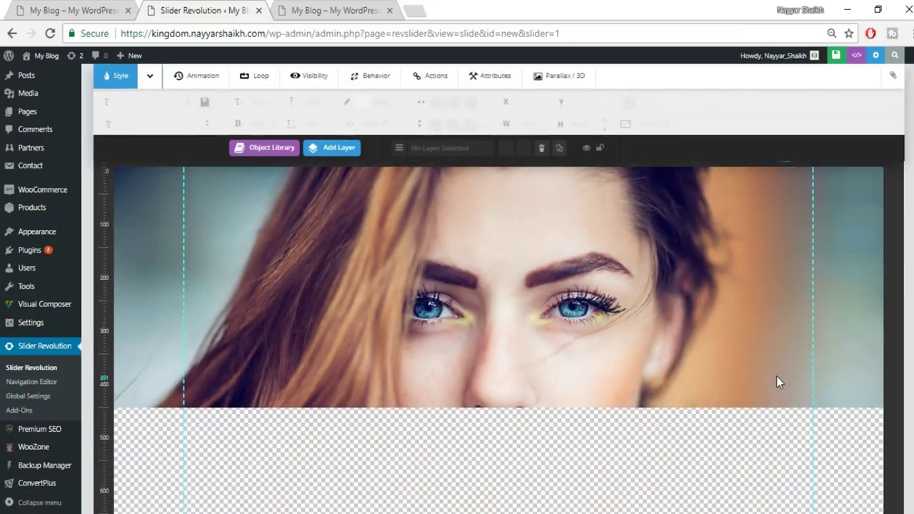
pyautogui.scroll(2, 776, 376)
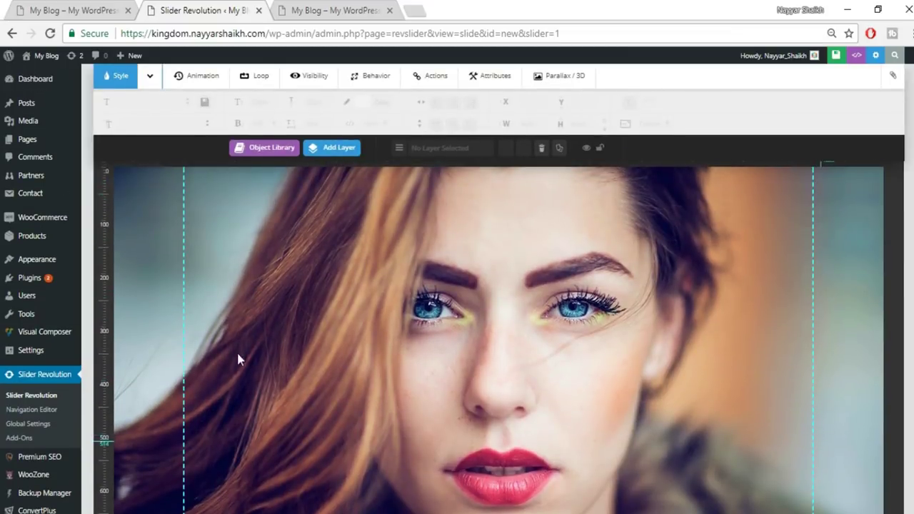
pyautogui.scroll(-1, 199, 327)
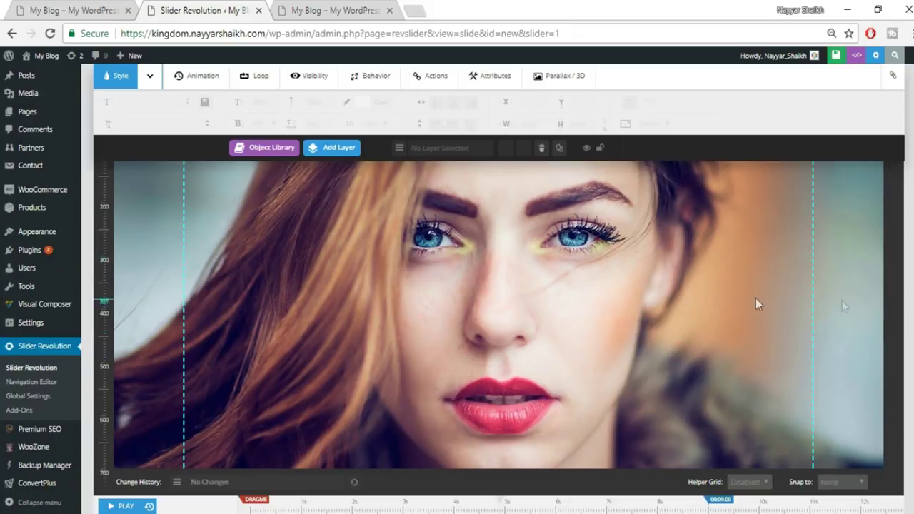
pyautogui.scroll(1, 843, 298)
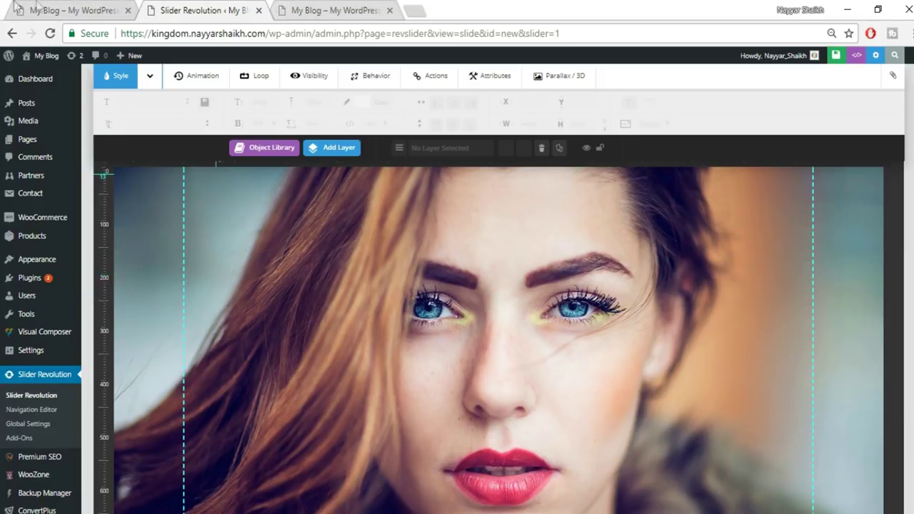
pyautogui.click(37, 7)
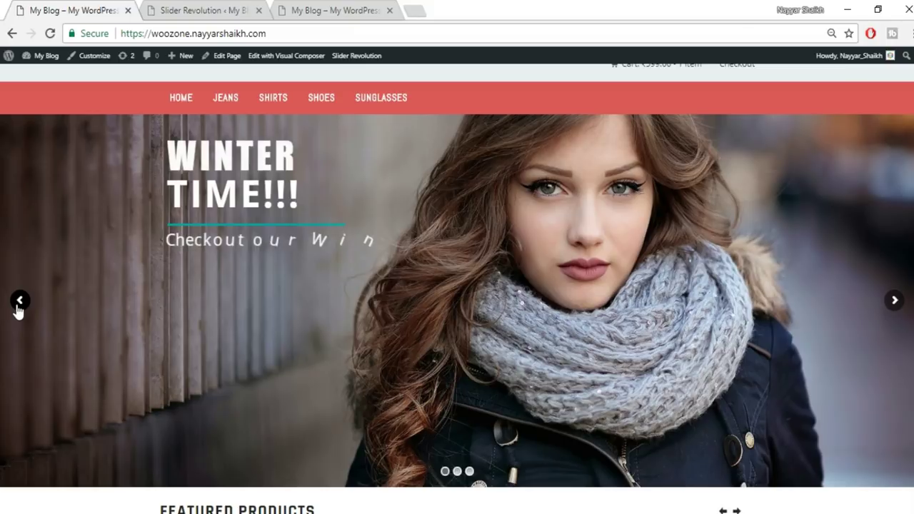
pyautogui.click(19, 301)
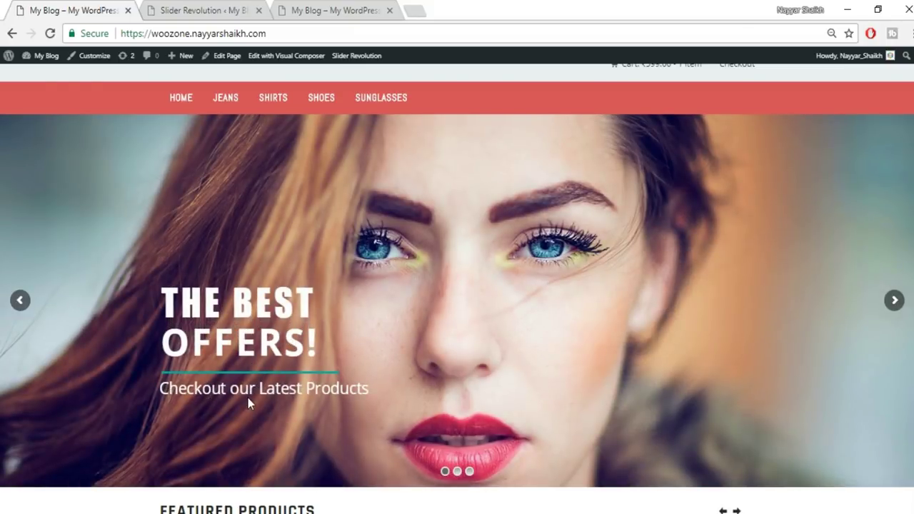
pyautogui.click(163, 10)
pyautogui.scroll(-1, 443, 181)
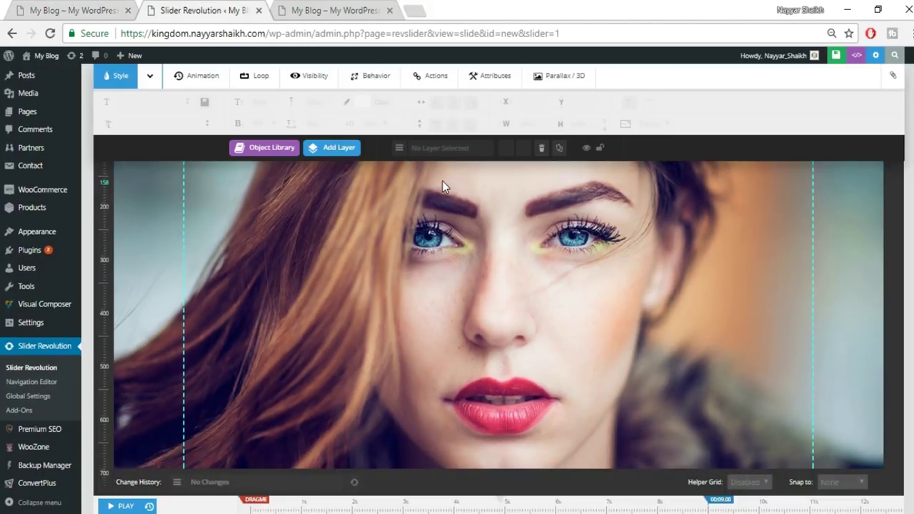
pyautogui.scroll(1, 486, 251)
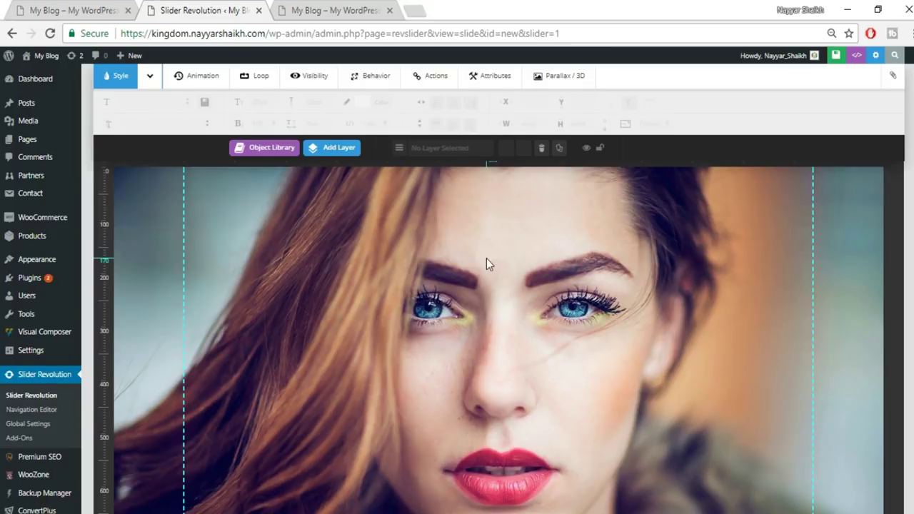
pyautogui.scroll(-1, 486, 259)
pyautogui.moveTo(332, 151)
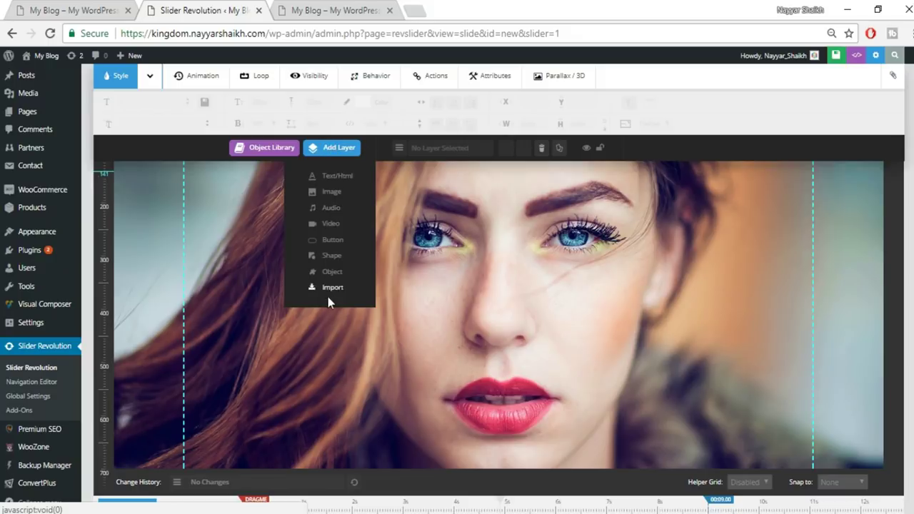
# Add a text layer reading THE BEST and move it lower on the slide
pyautogui.click(336, 176)
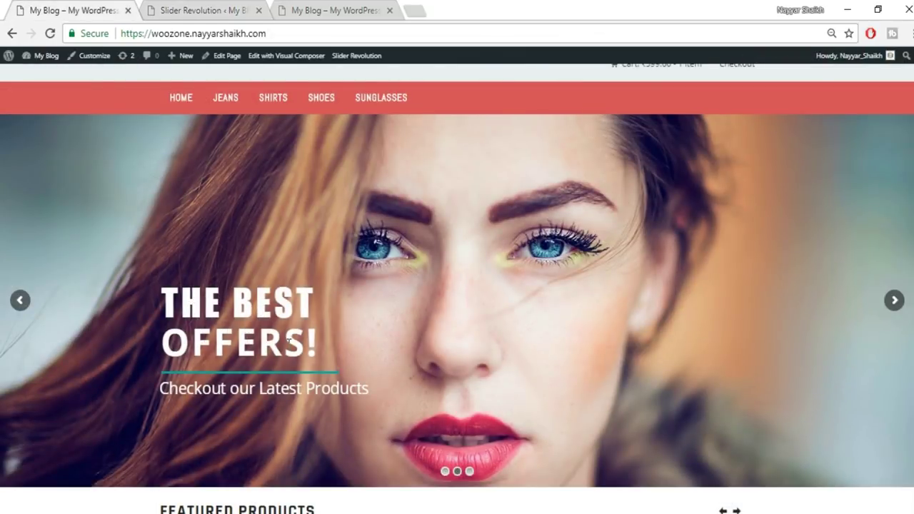
pyautogui.click(216, 8)
pyautogui.moveTo(484, 186); pyautogui.dragTo(342, 181)
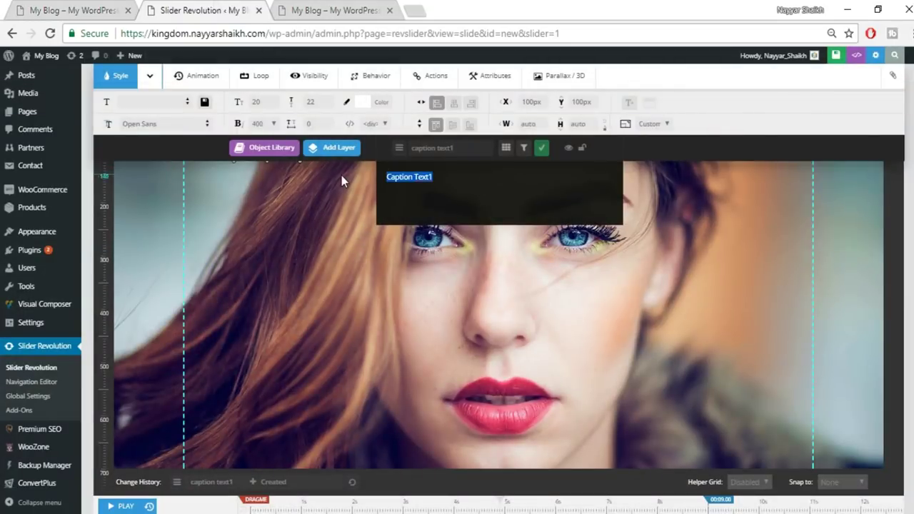
pyautogui.write('THE')
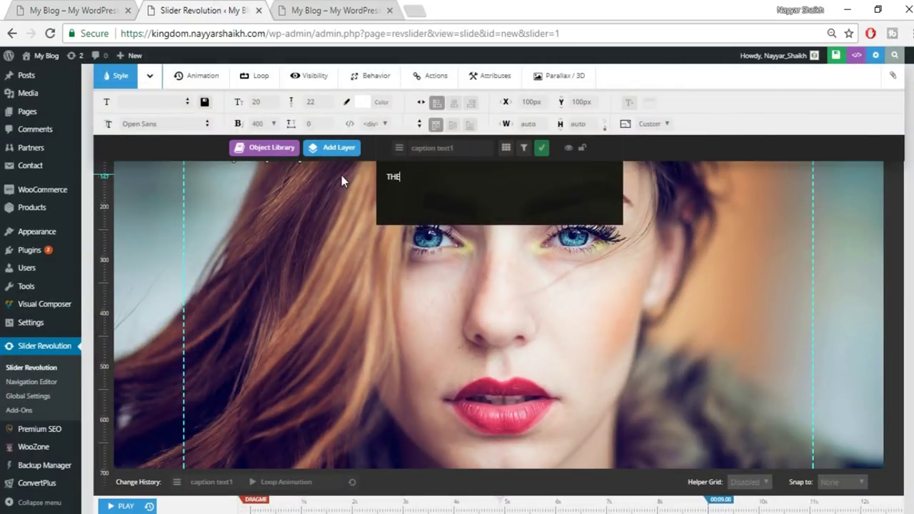
pyautogui.write(' BEST')
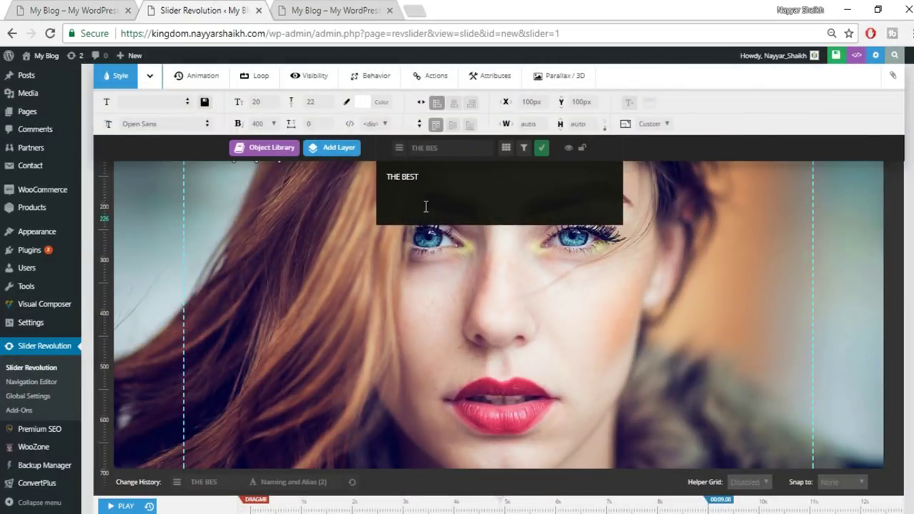
pyautogui.scroll(2, 360, 262)
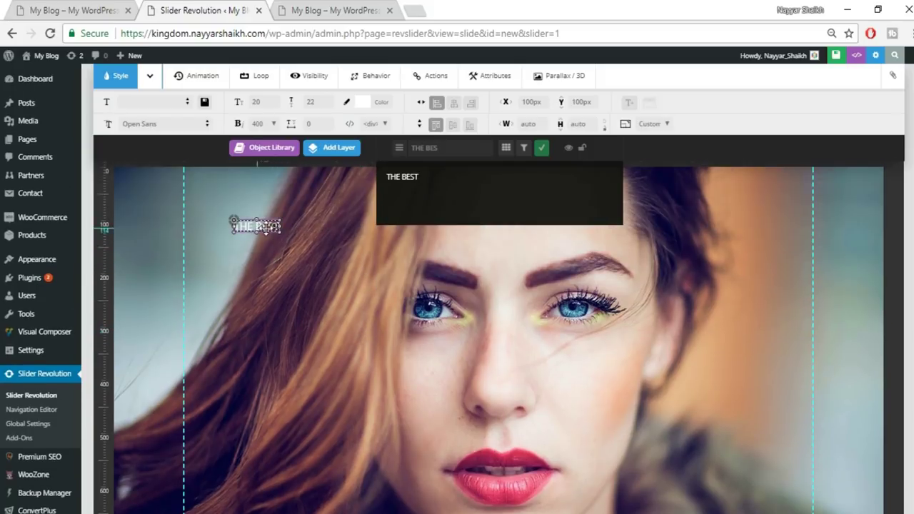
pyautogui.click(543, 155)
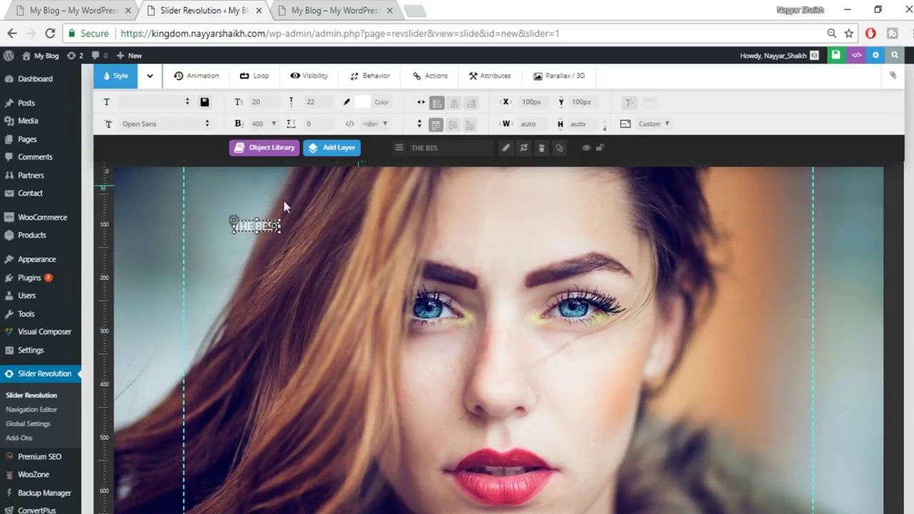
pyautogui.moveTo(269, 225); pyautogui.dragTo(280, 316)
# Set THE BEST's font weight to 600 after trying 800
pyautogui.click(260, 101)
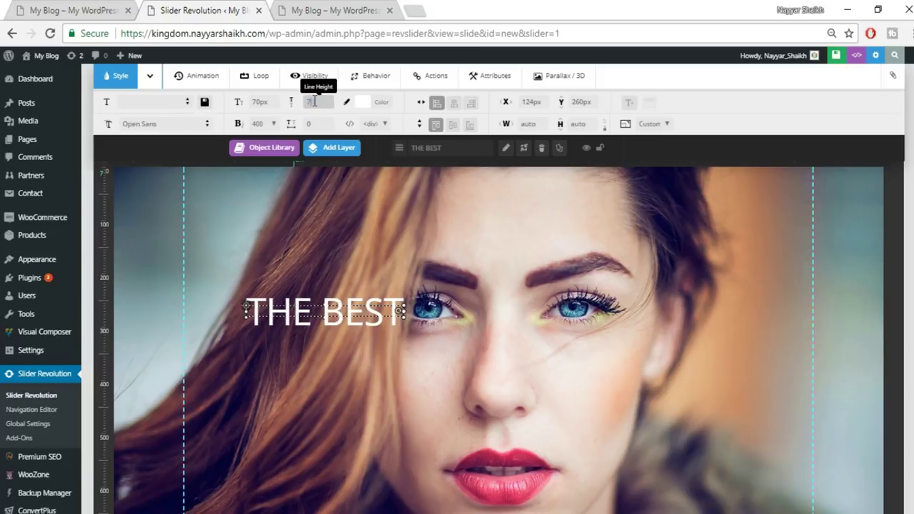
pyautogui.click(268, 125)
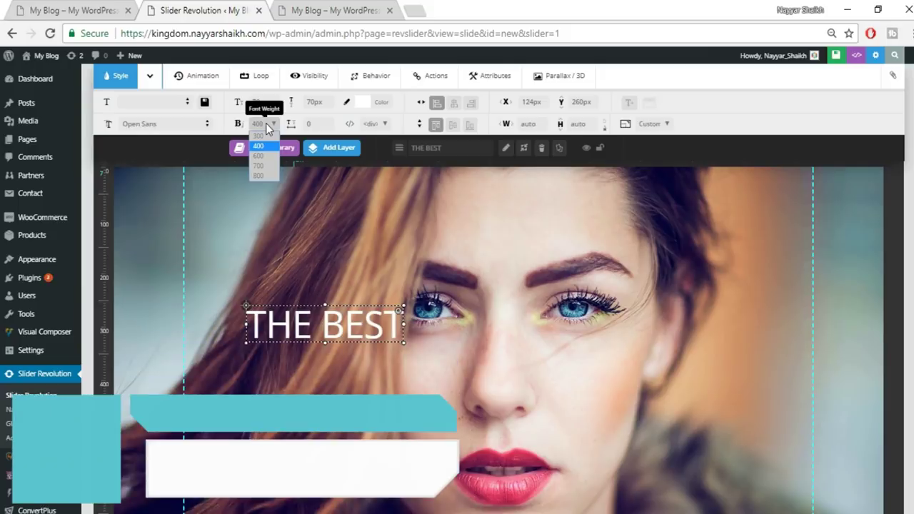
pyautogui.click(265, 177)
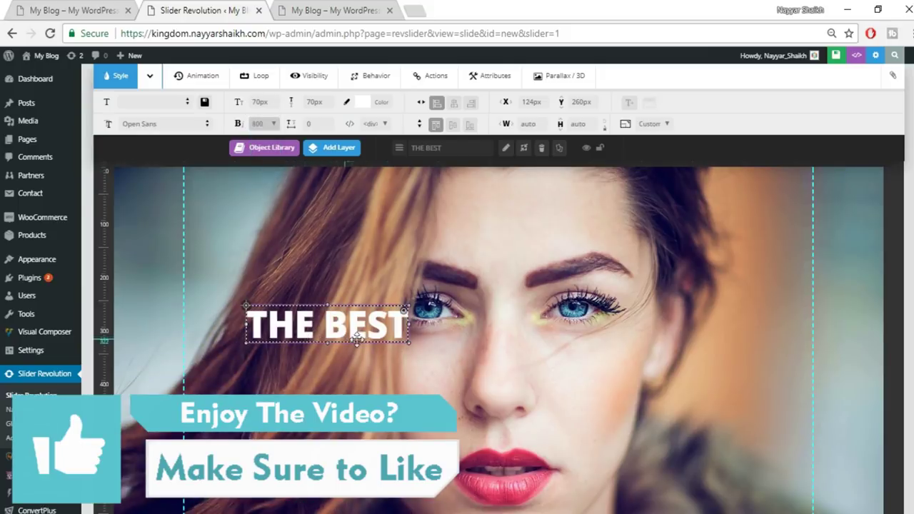
pyautogui.click(269, 124)
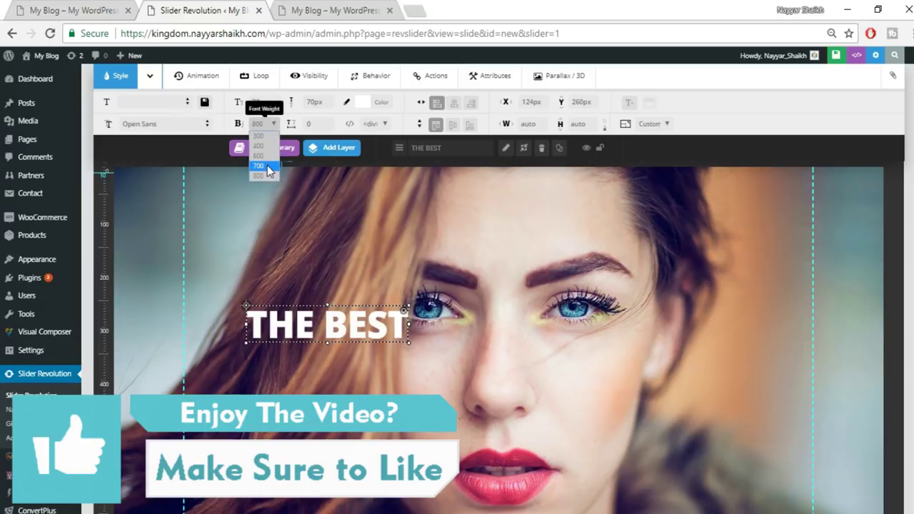
pyautogui.press('Return')
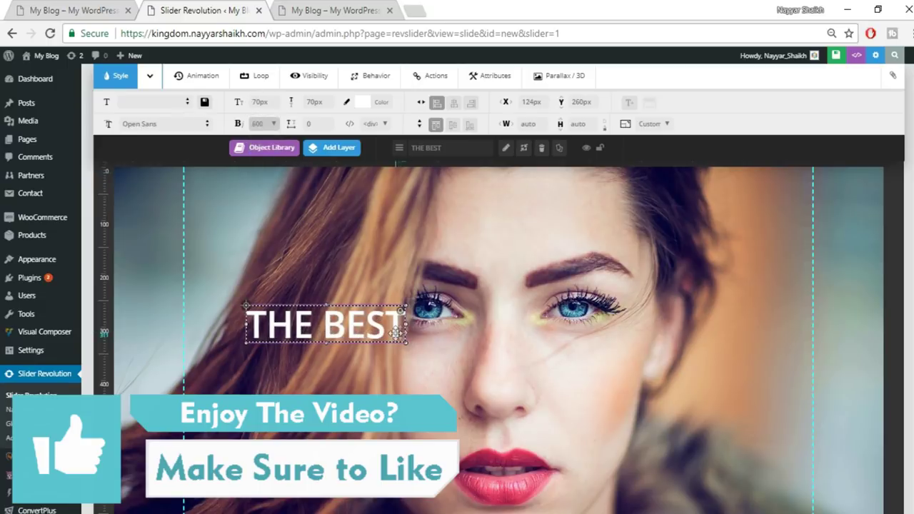
pyautogui.scroll(-1, 429, 327)
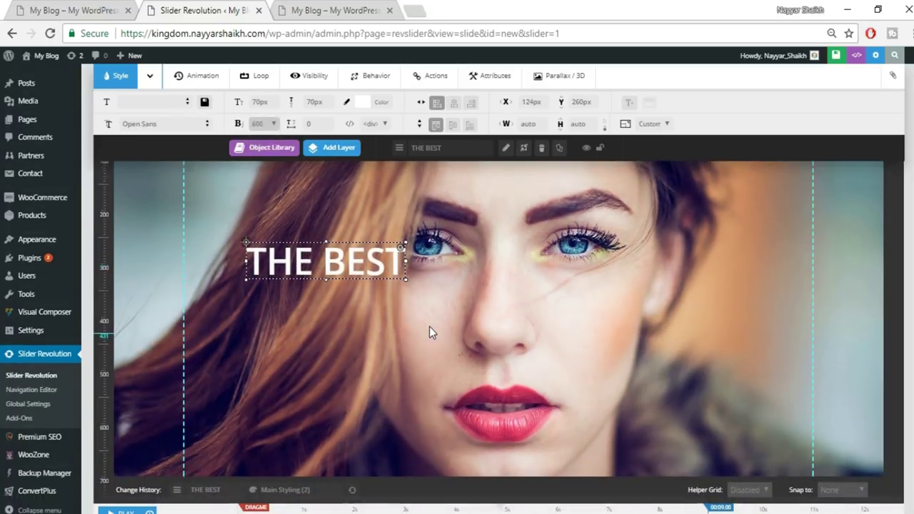
pyautogui.scroll(1, 429, 327)
pyautogui.scroll(1, 446, 309)
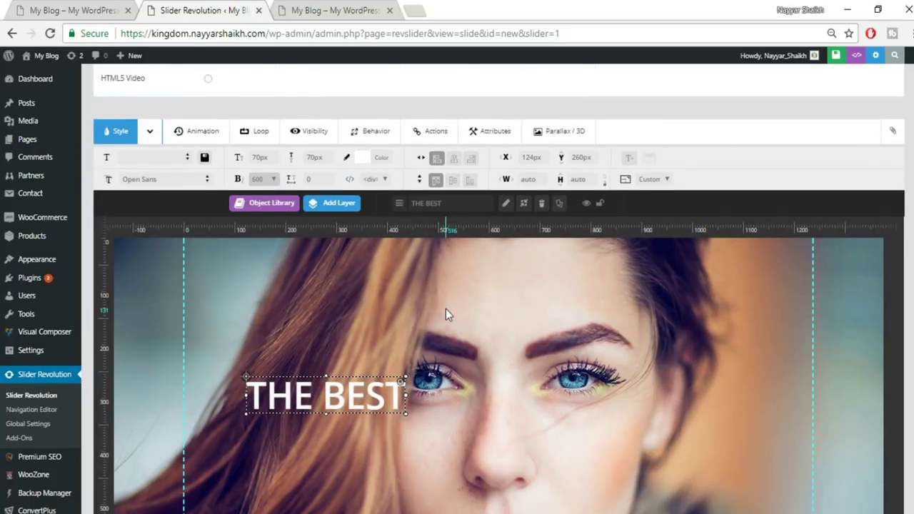
pyautogui.scroll(-1, 446, 309)
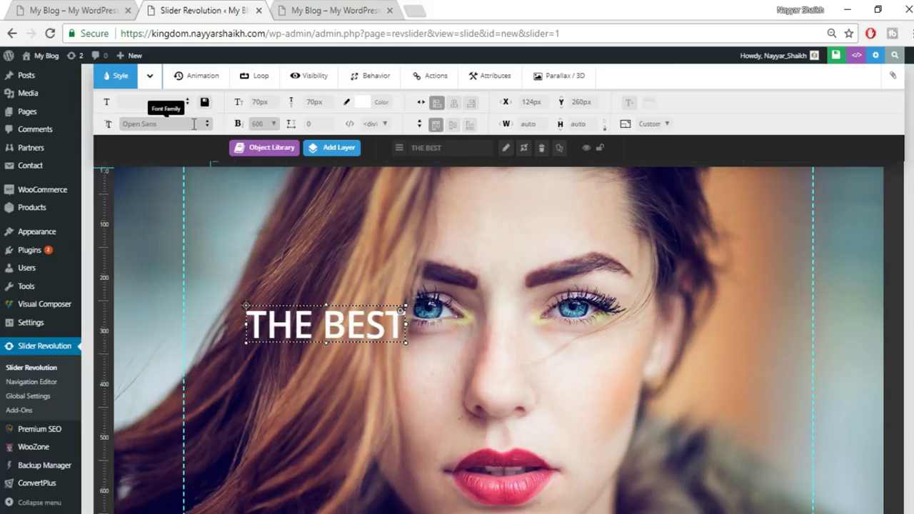
# Try Georgia and Comic Sans MS on THE BEST, then revert to Open Sans
pyautogui.click(194, 124)
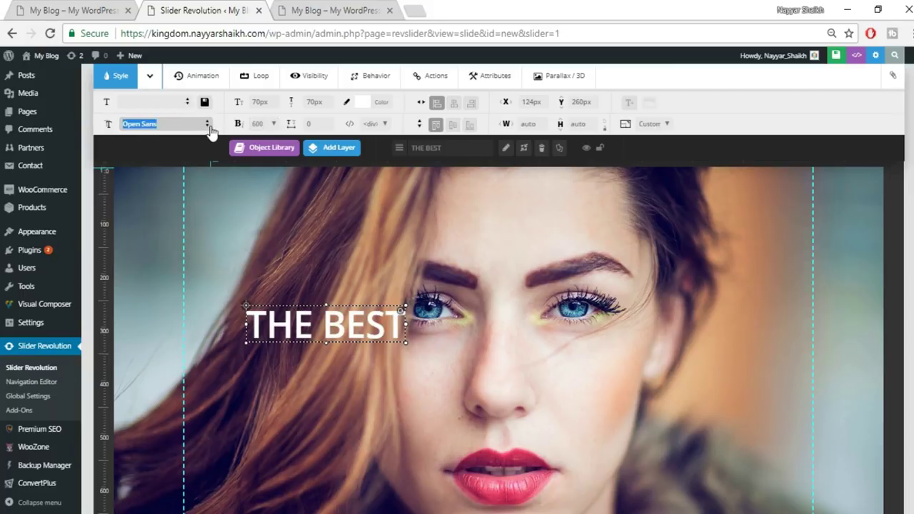
pyautogui.click(208, 128)
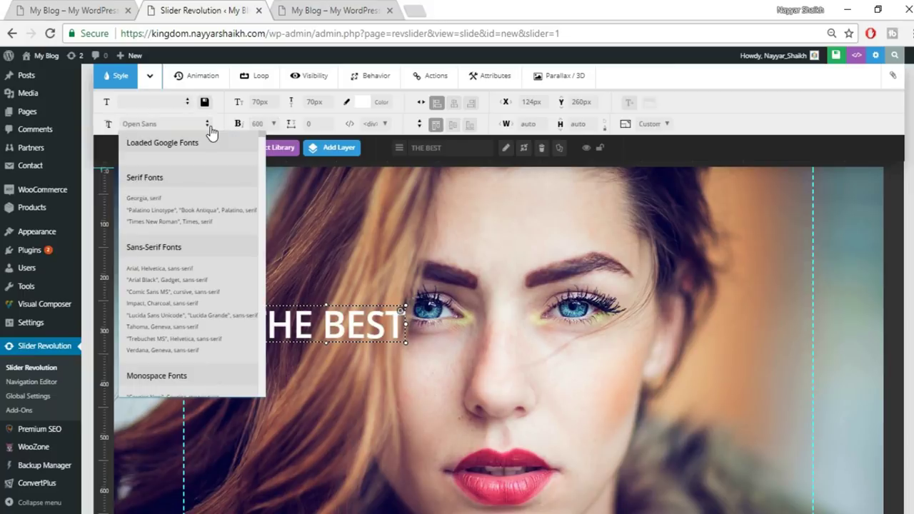
pyautogui.click(172, 201)
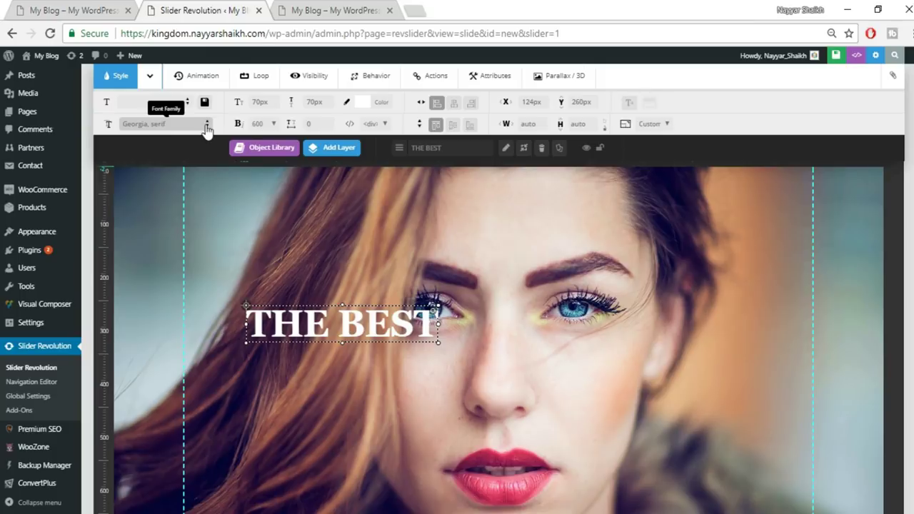
pyautogui.click(179, 124)
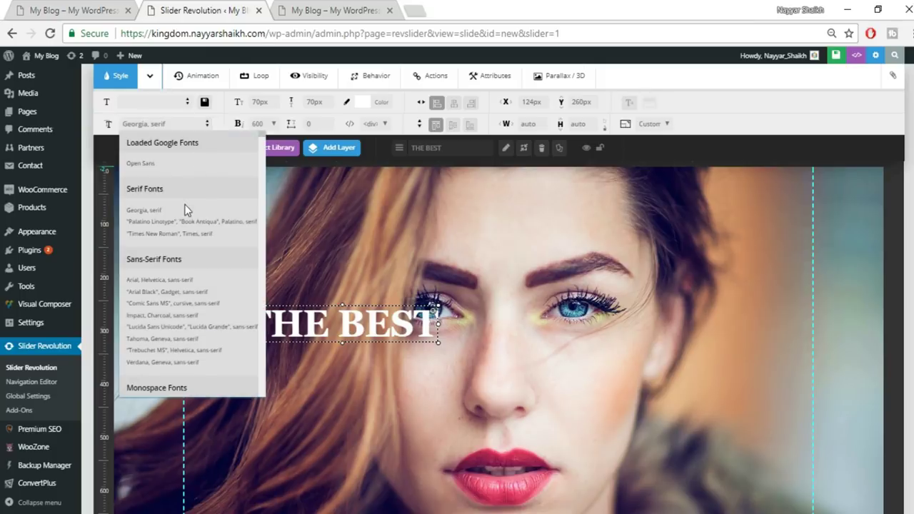
pyautogui.click(198, 306)
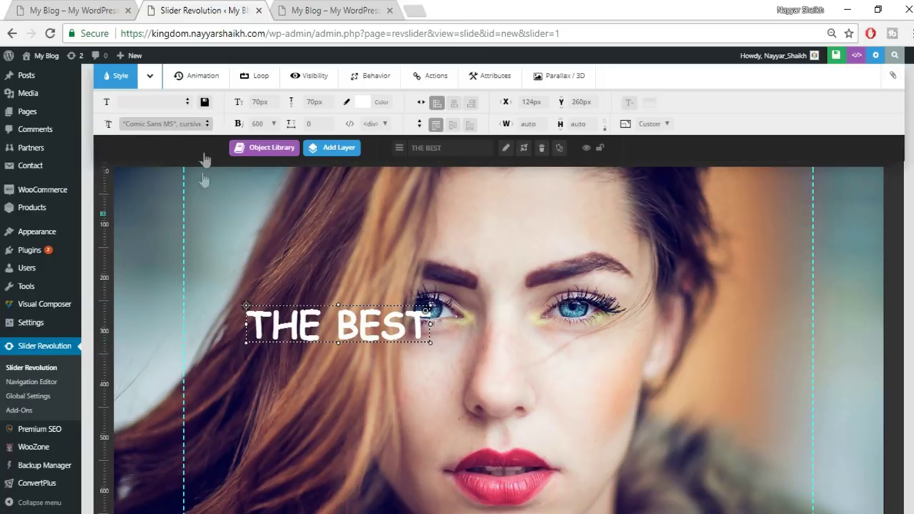
pyautogui.click(201, 131)
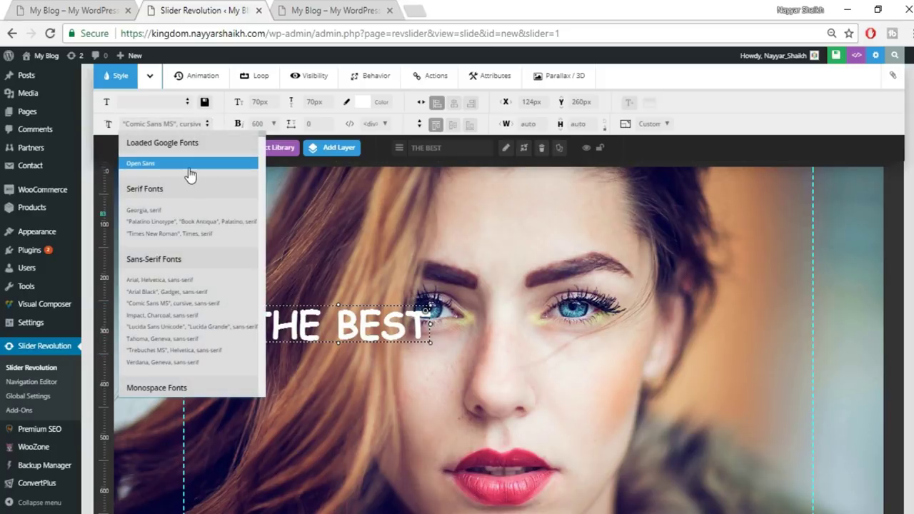
pyautogui.click(454, 295)
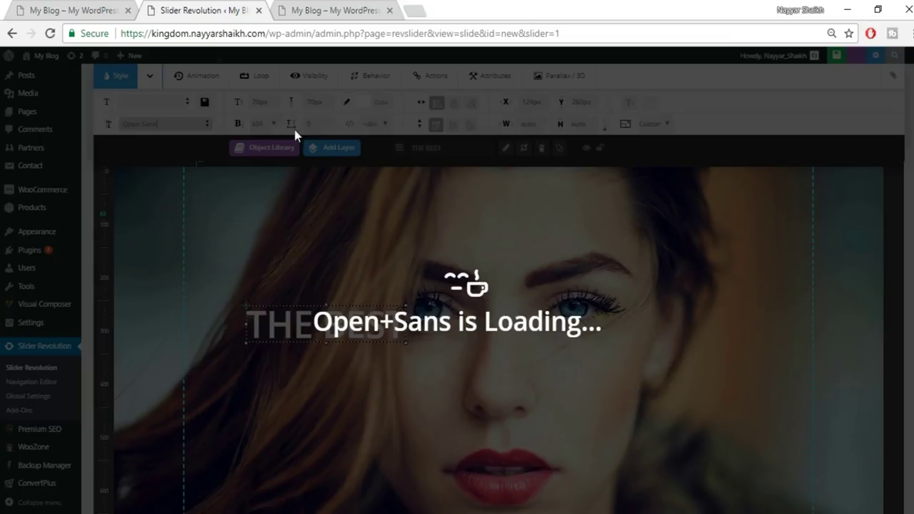
# Move THE BEST down and left to X 78px, Y 402px, checking against the live slider
pyautogui.click(97, 9)
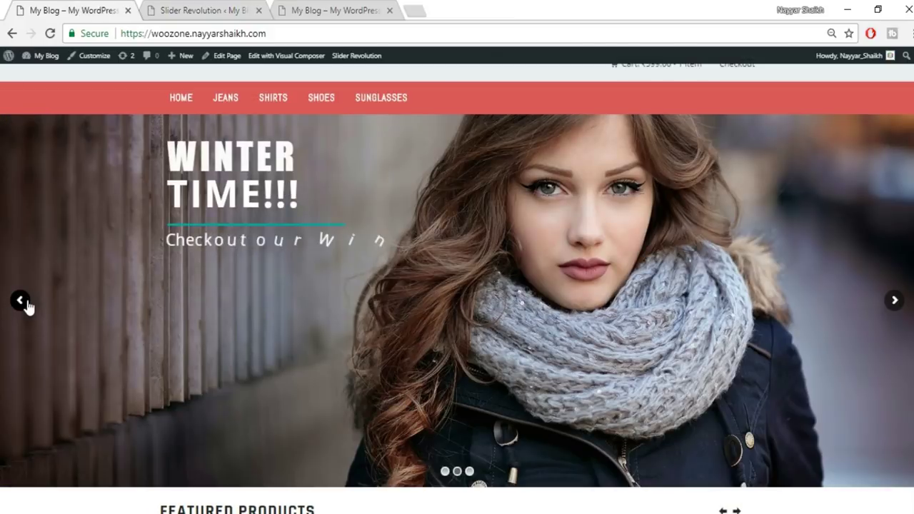
pyautogui.click(24, 303)
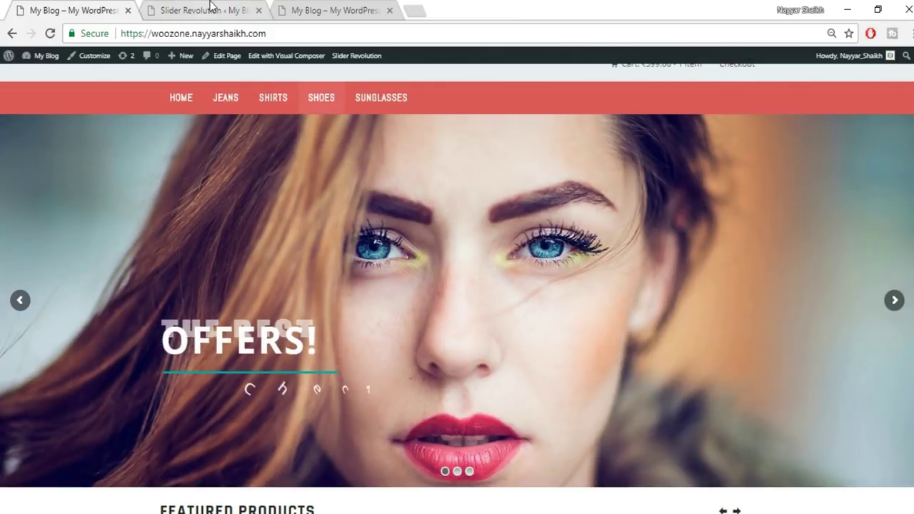
pyautogui.click(212, 9)
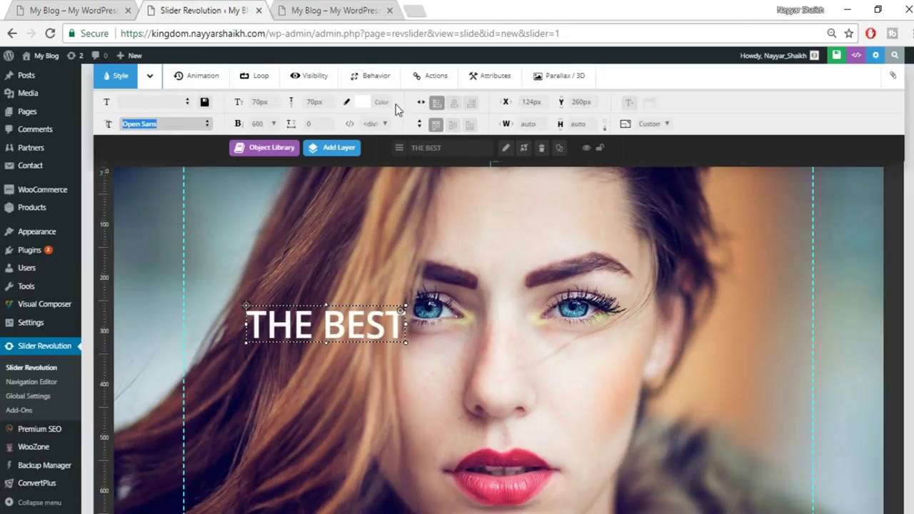
pyautogui.scroll(-2, 429, 285)
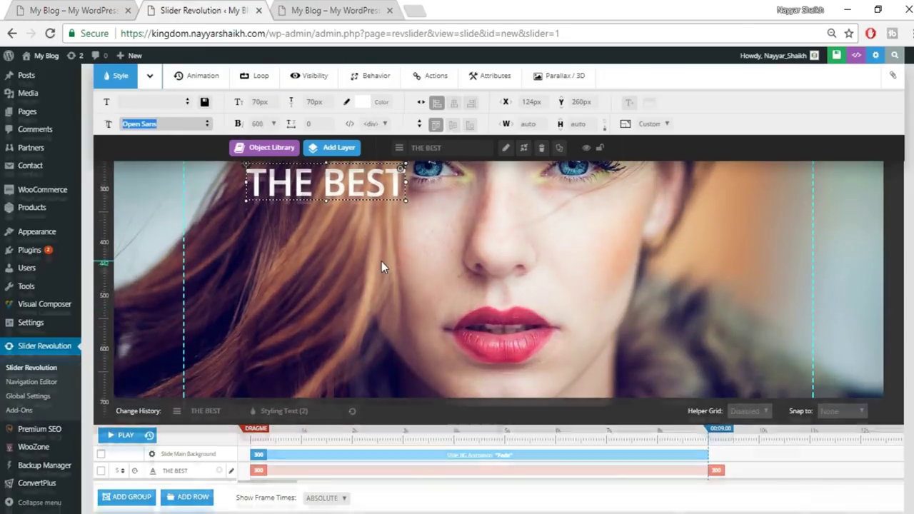
pyautogui.scroll(1, 382, 261)
pyautogui.moveTo(324, 251); pyautogui.dragTo(300, 328)
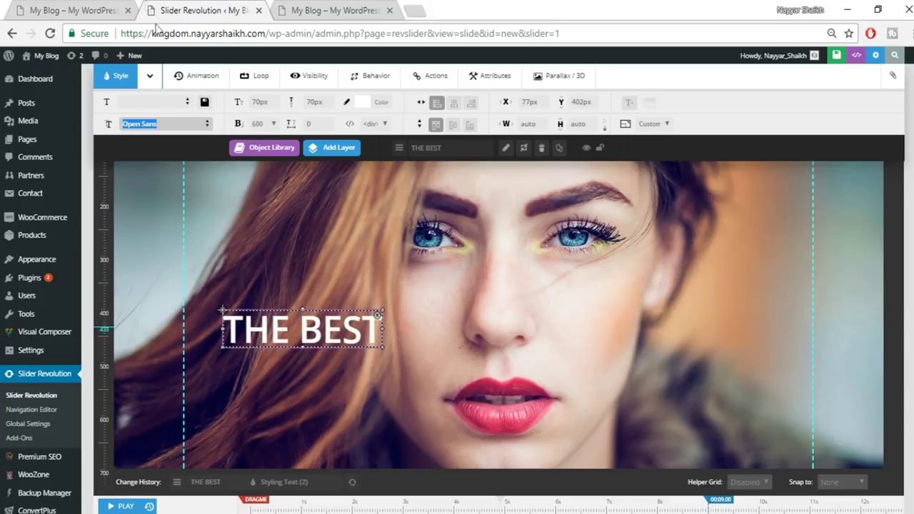
pyautogui.click(85, 7)
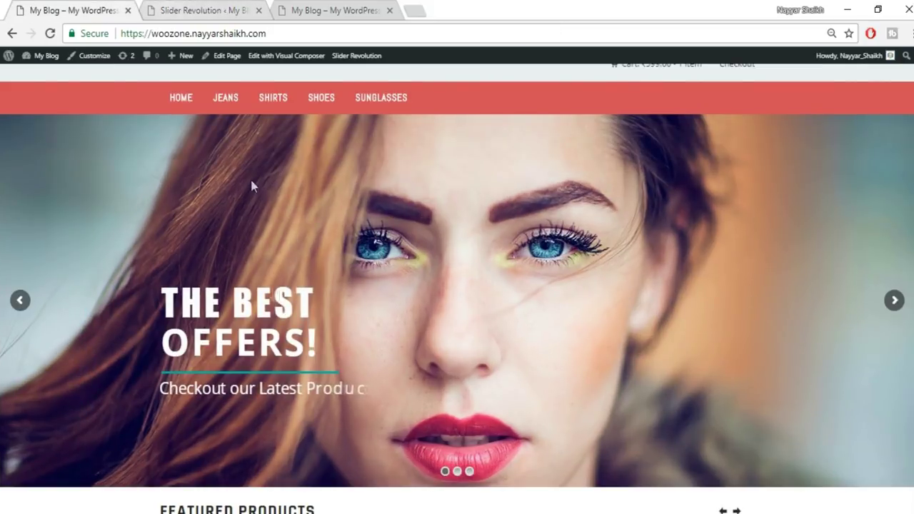
pyautogui.click(184, 9)
pyautogui.moveTo(343, 154)
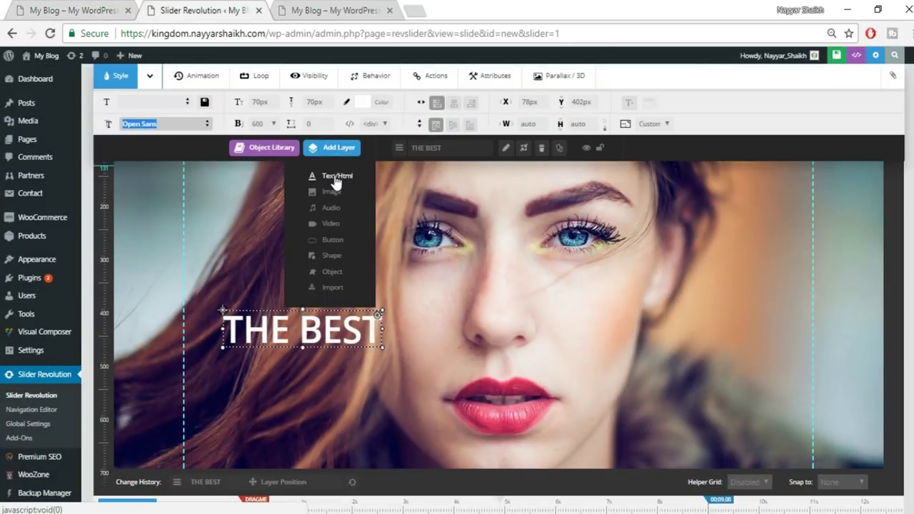
# Add an OFFERS! text layer and place it just below THE BEST
pyautogui.click(107, 9)
pyautogui.click(195, 9)
pyautogui.moveTo(450, 188); pyautogui.dragTo(355, 176)
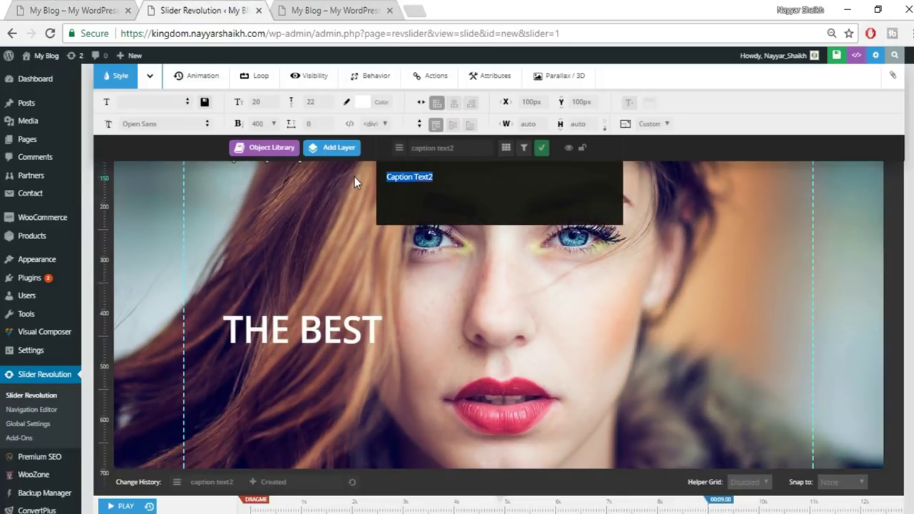
pyautogui.write('qFFERS!')
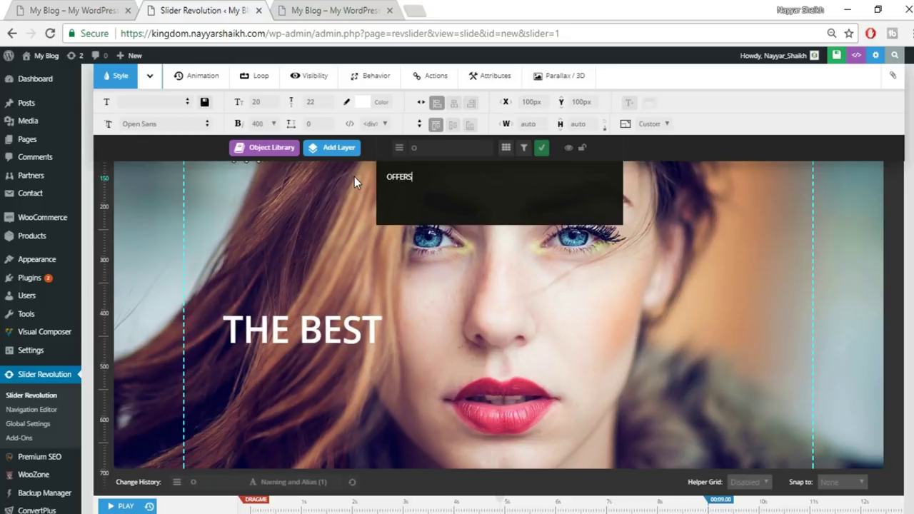
pyautogui.click(541, 147)
pyautogui.scroll(1, 538, 215)
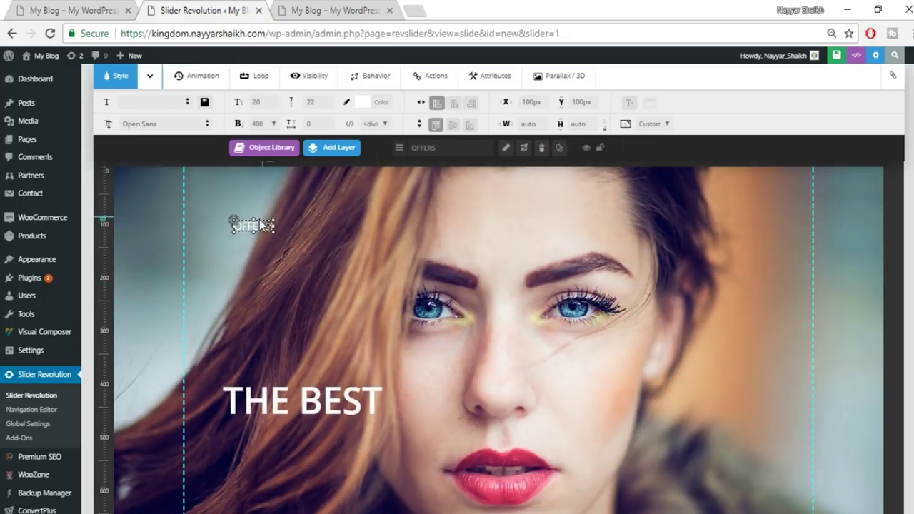
pyautogui.click(270, 450)
pyautogui.moveTo(279, 376); pyautogui.dragTo(248, 442)
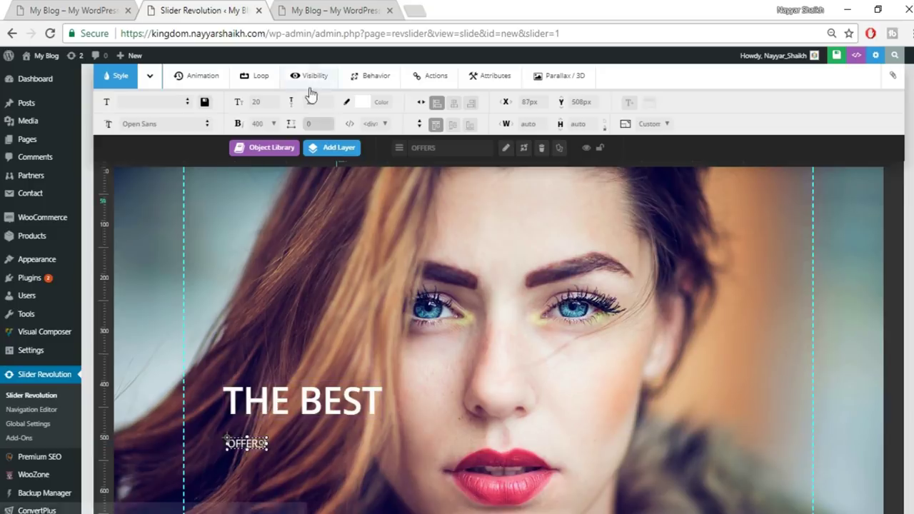
# Give OFFERS! 60px font size and line height with font weight 600
pyautogui.click(260, 101)
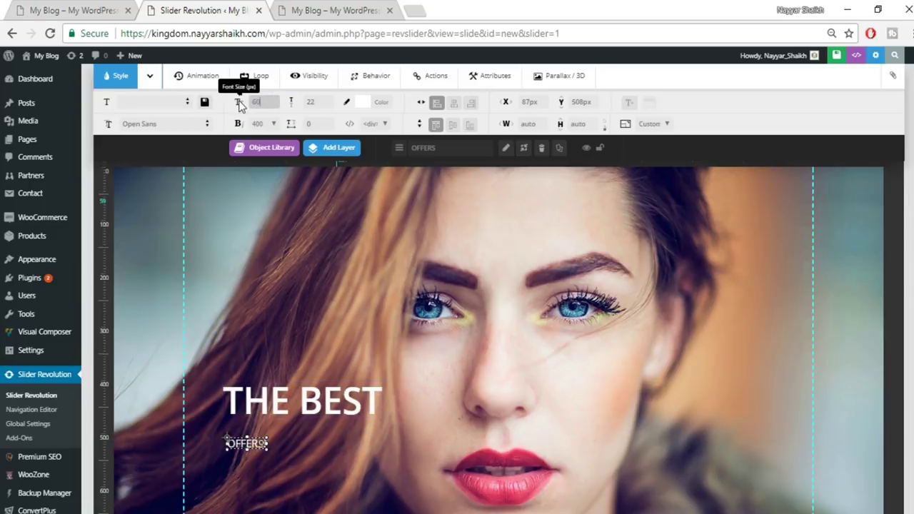
pyautogui.click(314, 107)
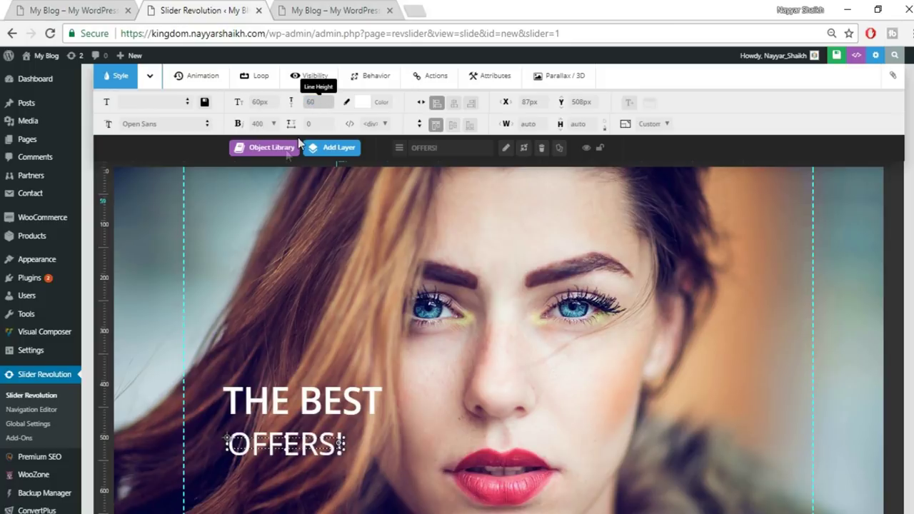
pyautogui.write('60')
pyautogui.click(263, 124)
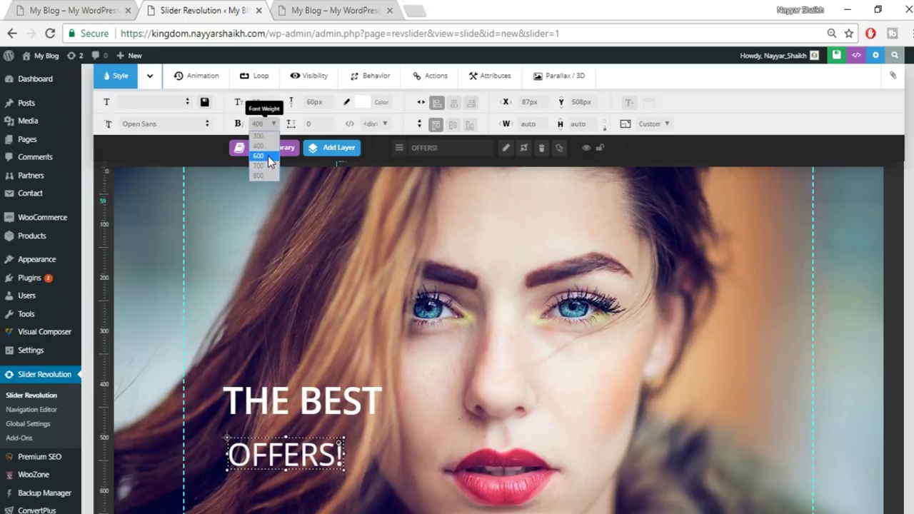
pyautogui.click(278, 155)
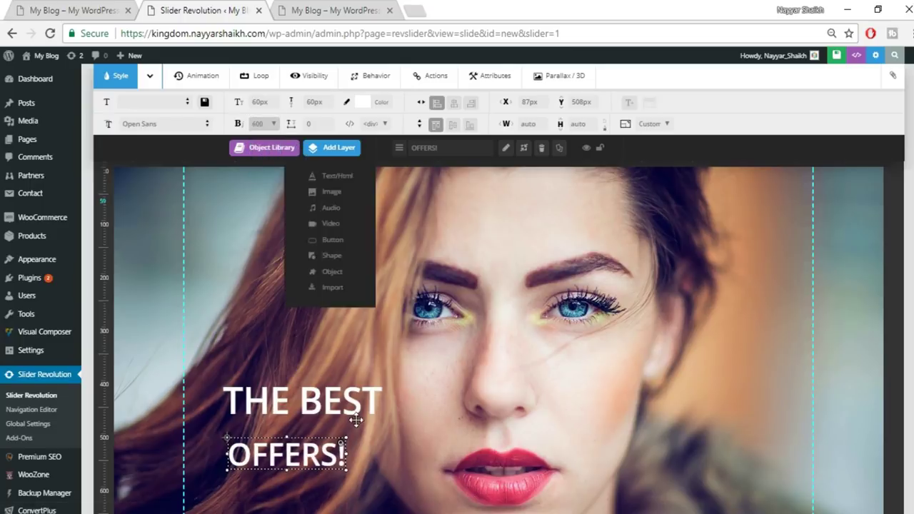
pyautogui.moveTo(311, 455); pyautogui.dragTo(310, 444)
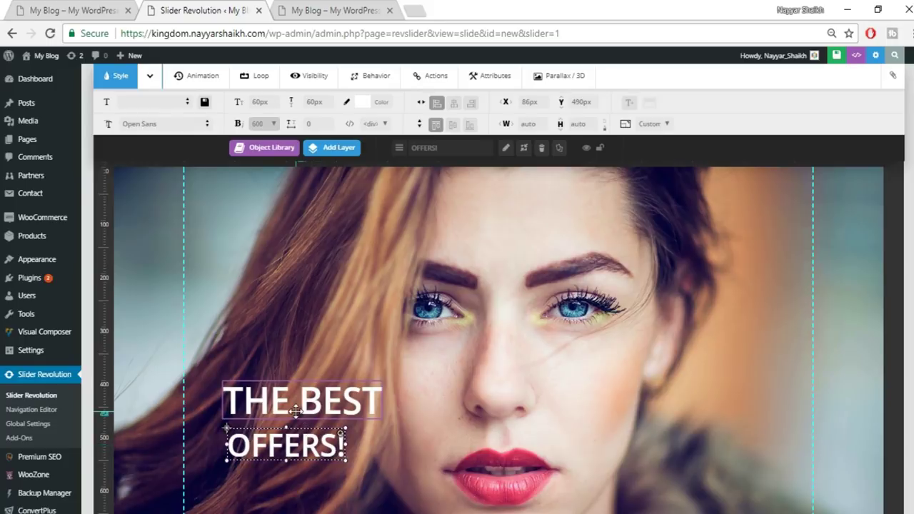
# Make THE BEST weight 800 and tuck OFFERS! closer beneath it
pyautogui.click(295, 411)
pyautogui.click(264, 123)
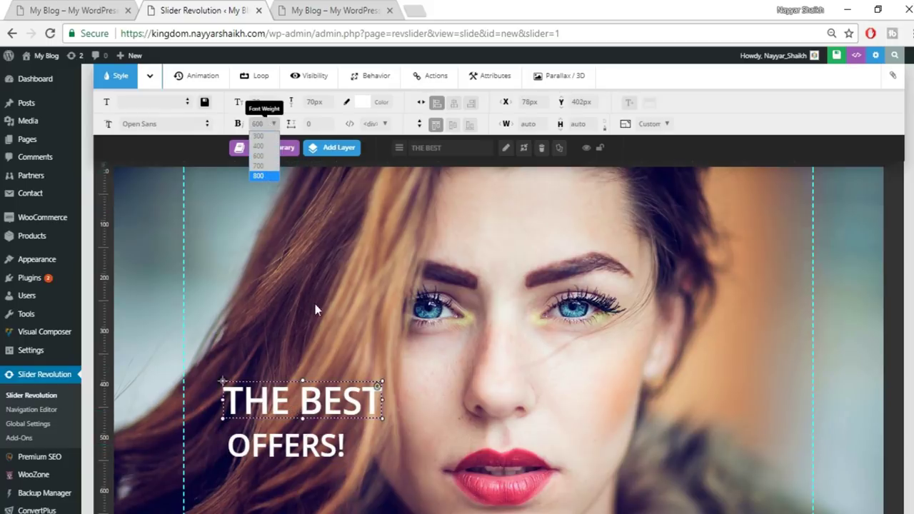
pyautogui.press('Return')
pyautogui.click(303, 441)
pyautogui.moveTo(303, 441); pyautogui.dragTo(290, 429)
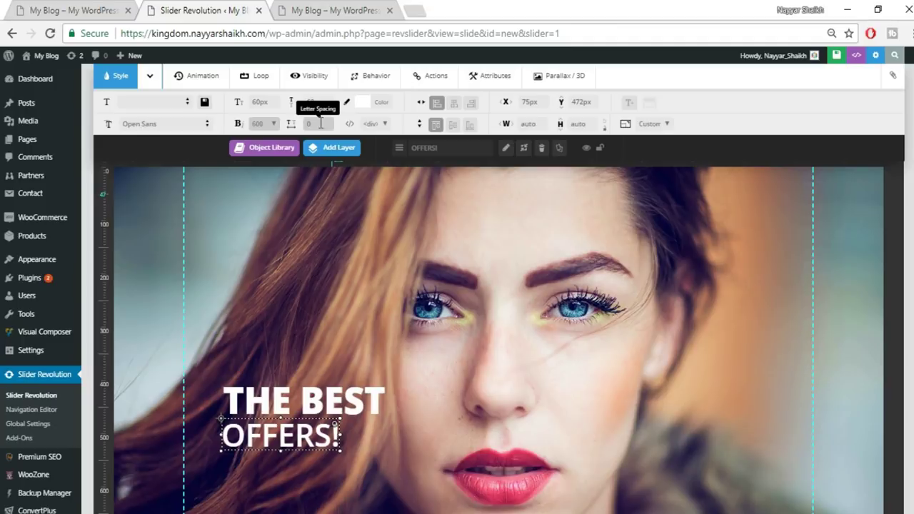
# Set OFFERS! letter spacing to 10px after trying 5px and 8px, nudging it right
pyautogui.click(310, 124)
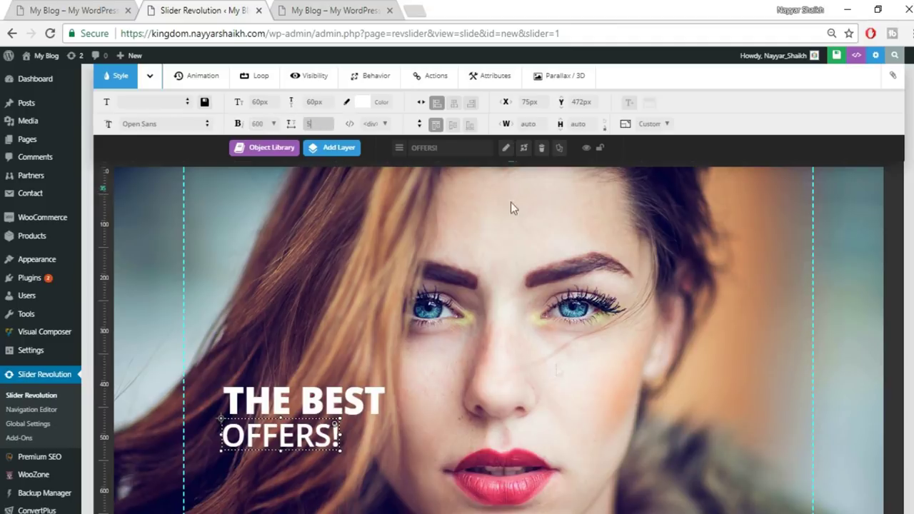
pyautogui.press('Return')
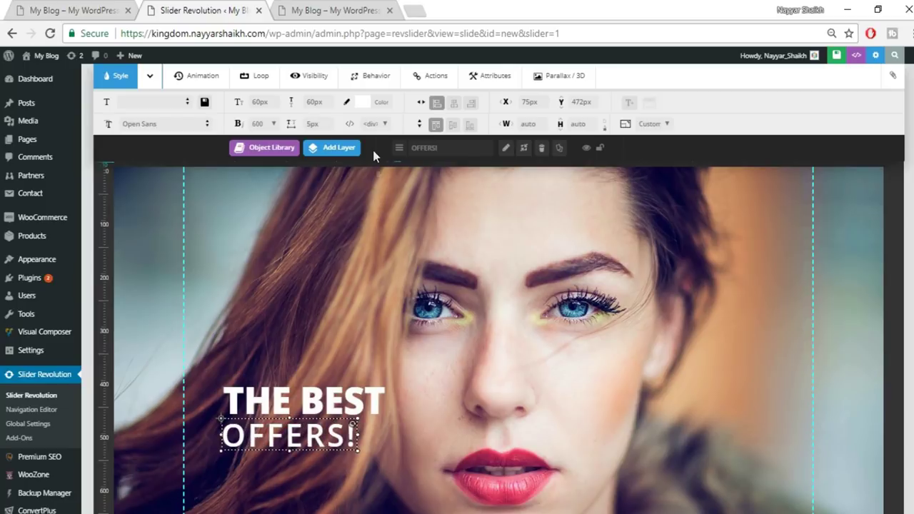
pyautogui.click(367, 235)
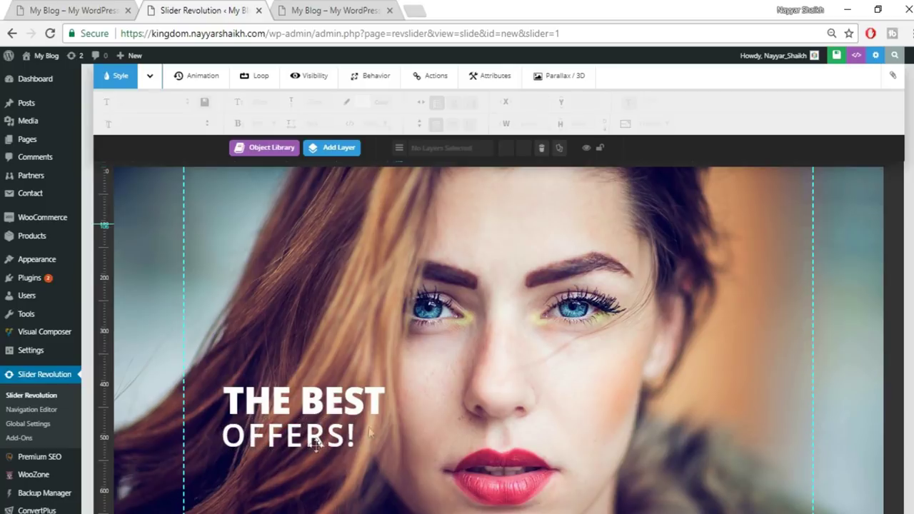
pyautogui.click(311, 444)
pyautogui.click(313, 124)
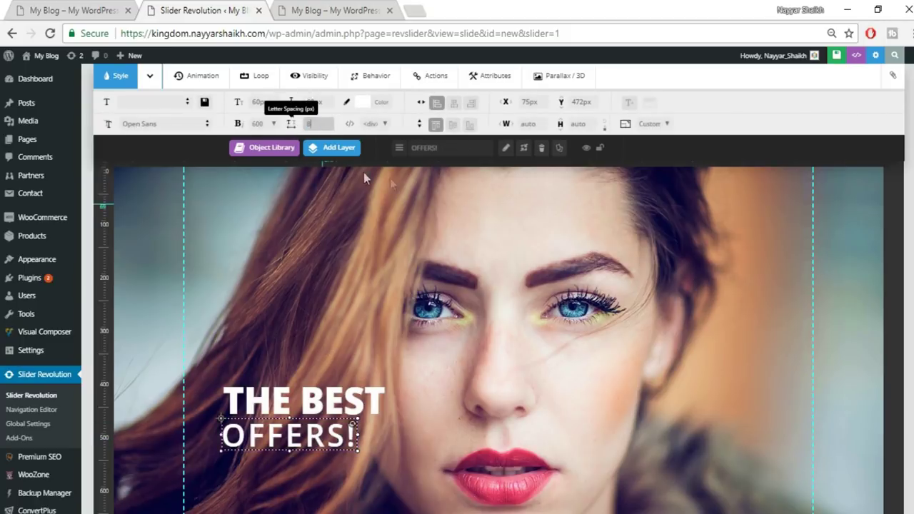
pyautogui.press('Return')
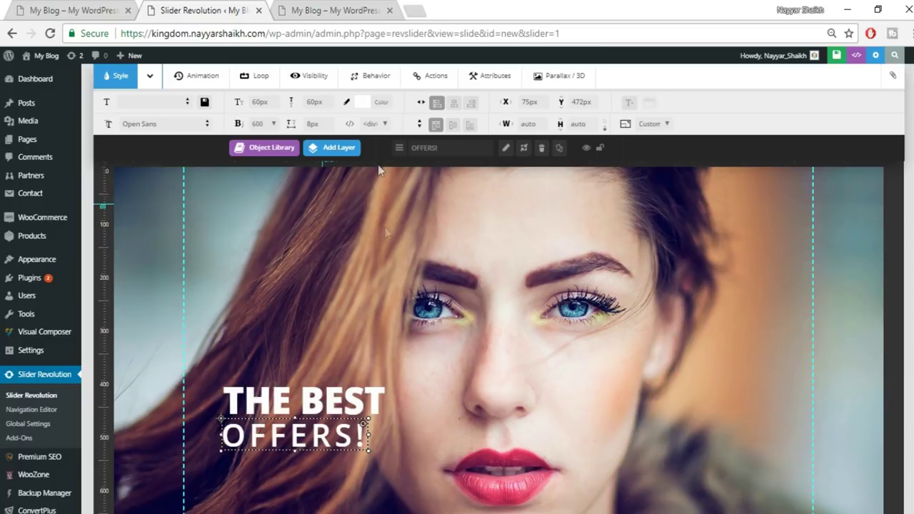
pyautogui.click(308, 124)
pyautogui.write('10')
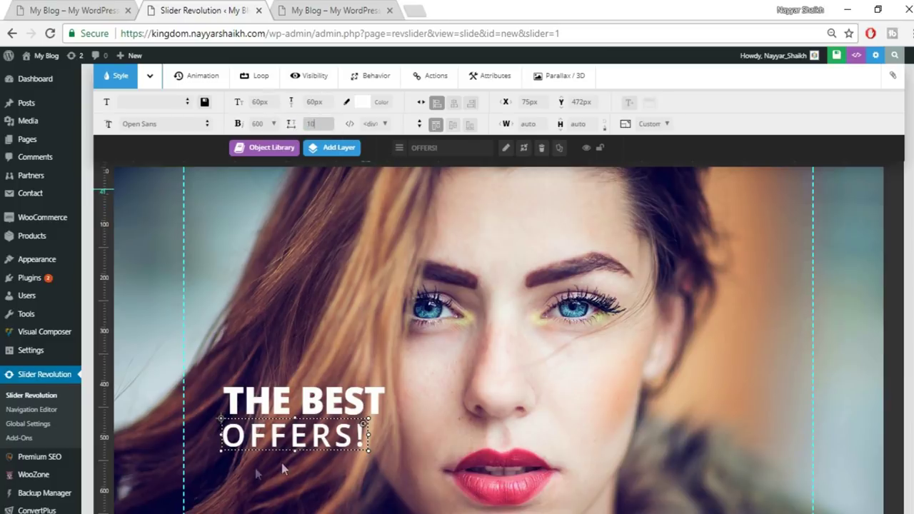
pyautogui.moveTo(325, 432); pyautogui.dragTo(334, 432)
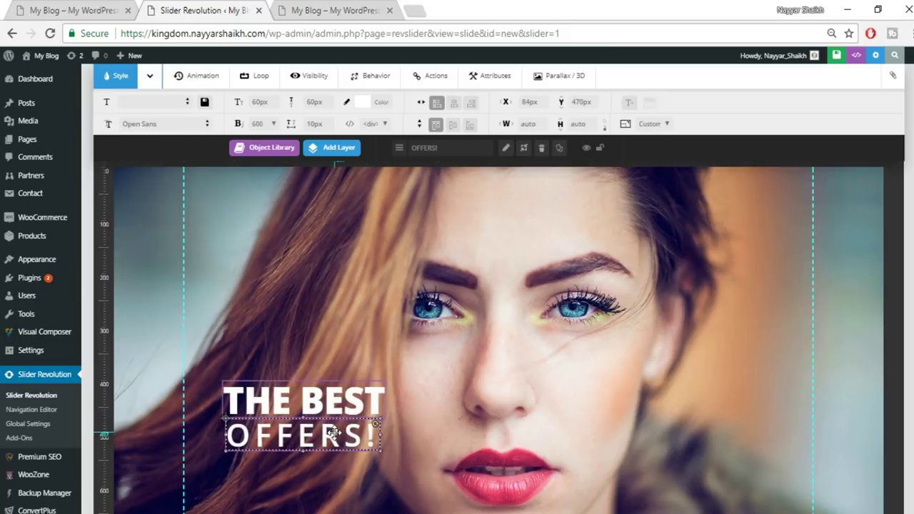
pyautogui.click(435, 410)
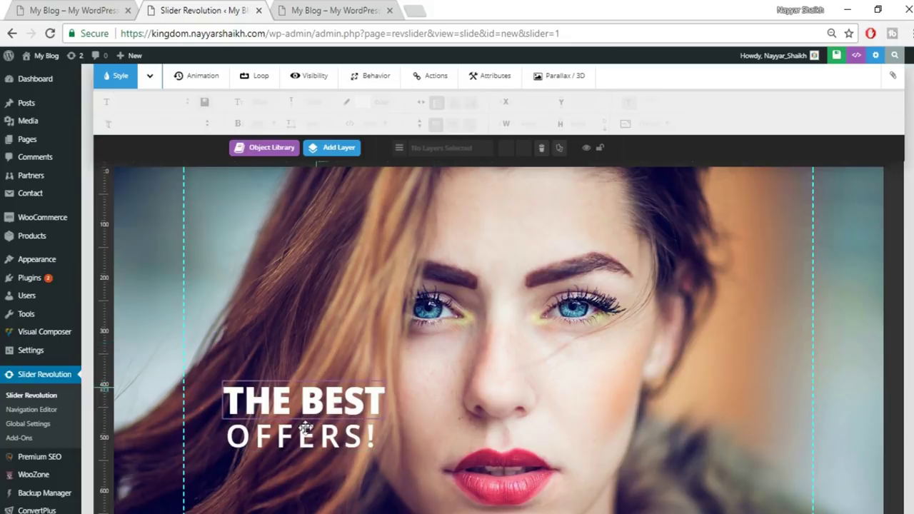
# Compare with the live site's slider, then bring up the Add Layer list in the editor
pyautogui.scroll(-2, 572, 386)
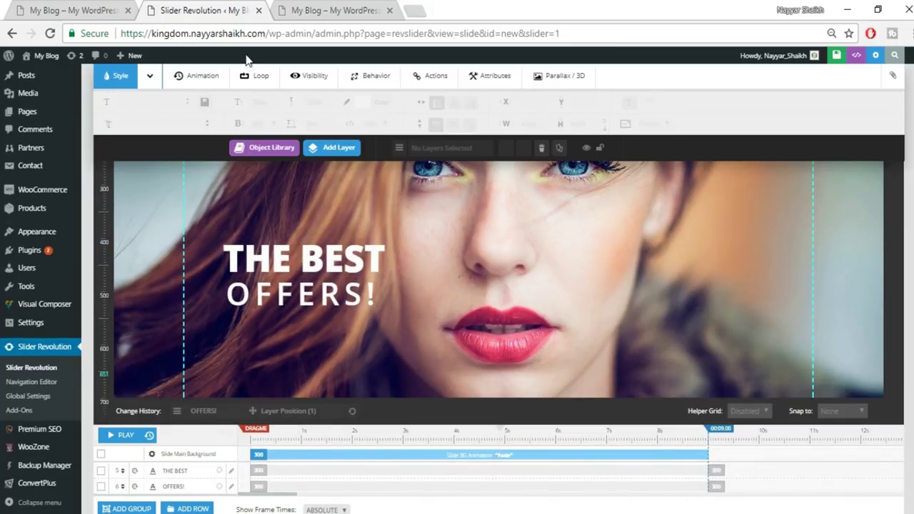
pyautogui.click(54, 10)
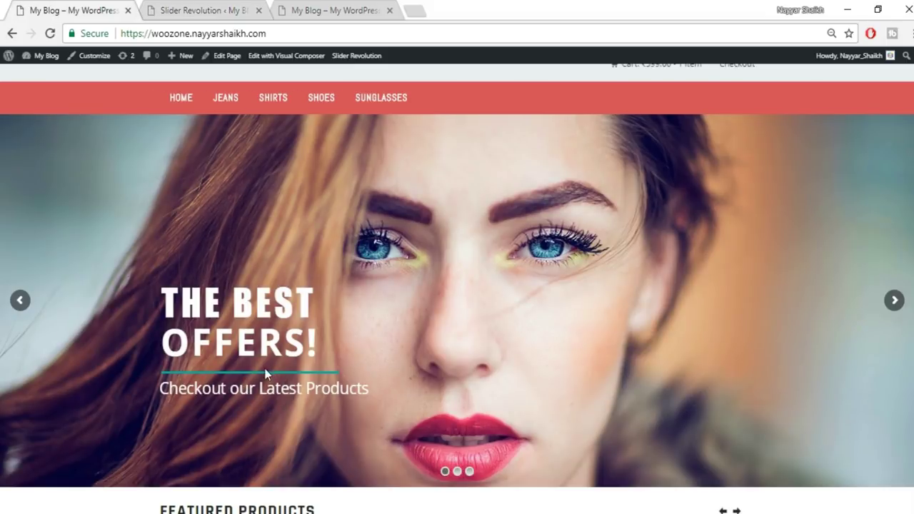
pyautogui.click(222, 10)
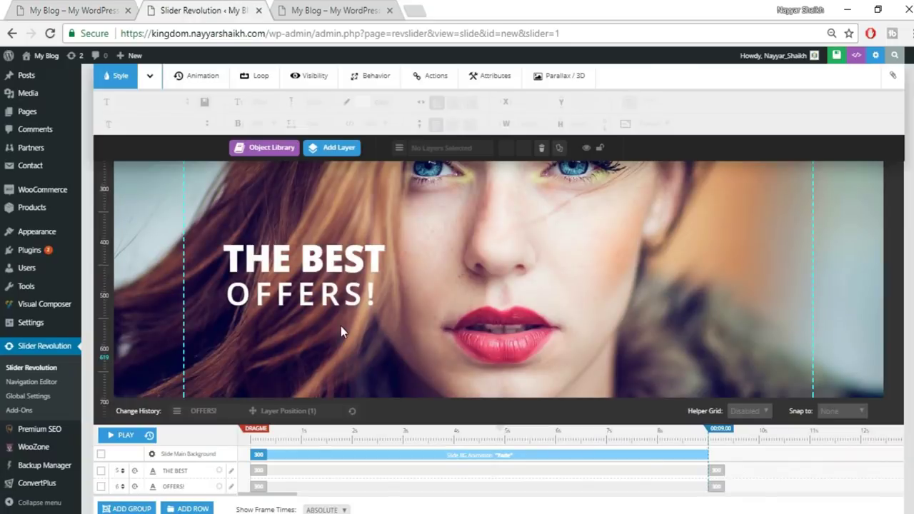
pyautogui.scroll(1, 375, 354)
pyautogui.moveTo(337, 161)
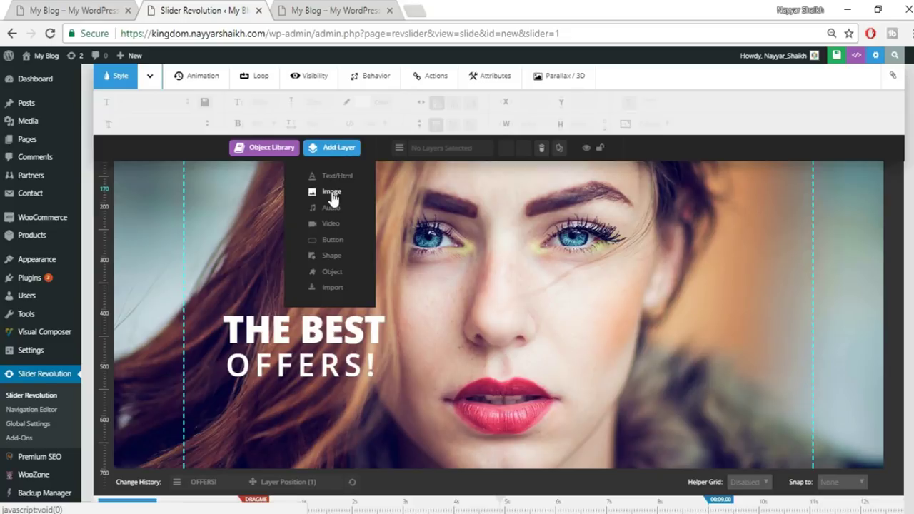
# Add an image layer by uploading line.jpg and inserting it into the slide
pyautogui.click(332, 193)
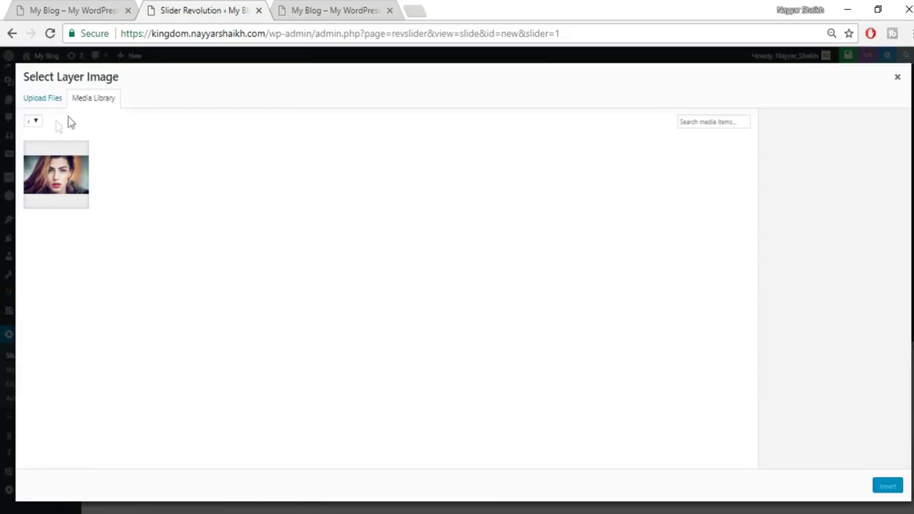
pyautogui.click(34, 100)
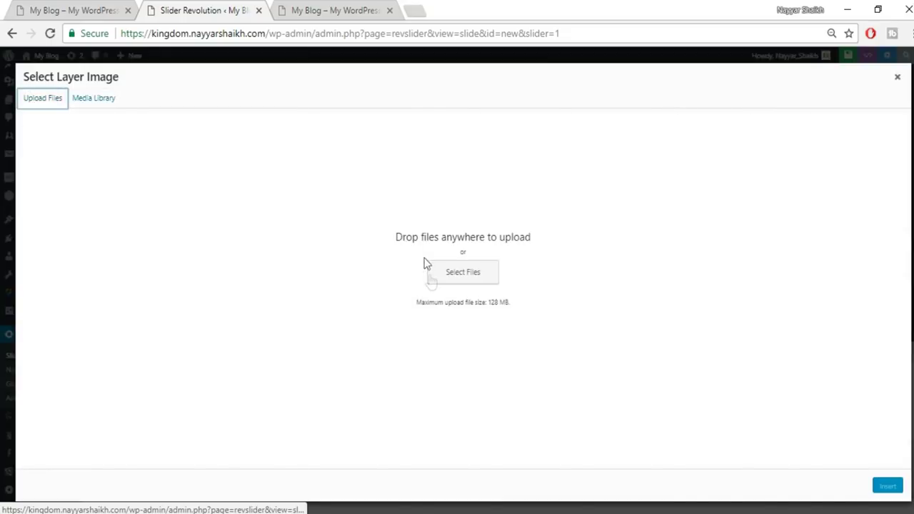
pyautogui.click(446, 282)
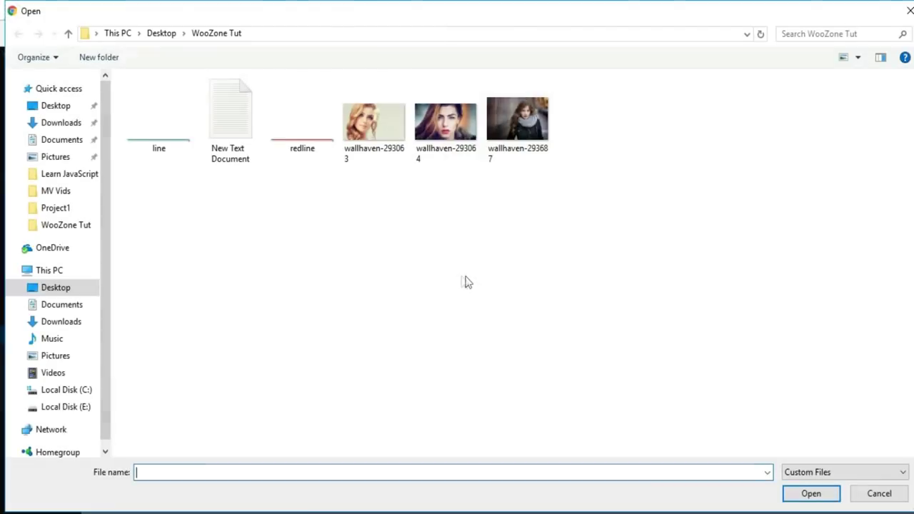
pyautogui.click(165, 152)
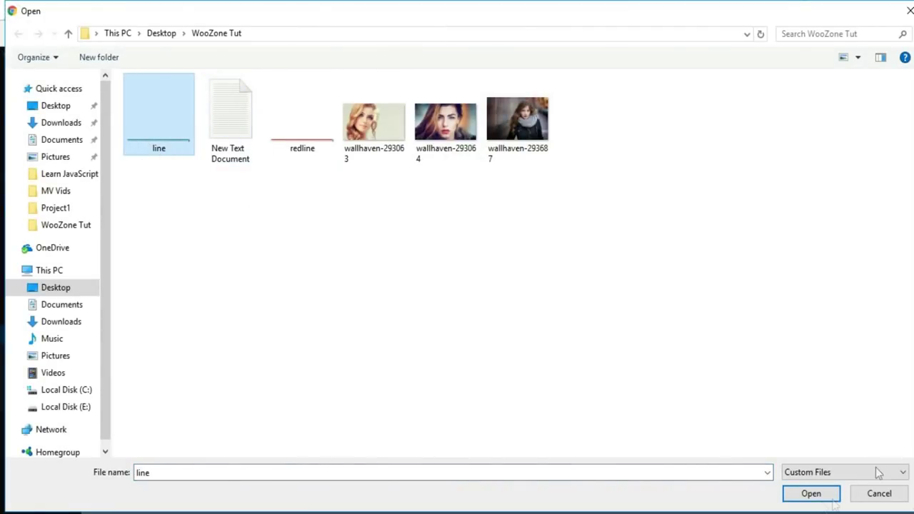
pyautogui.click(809, 493)
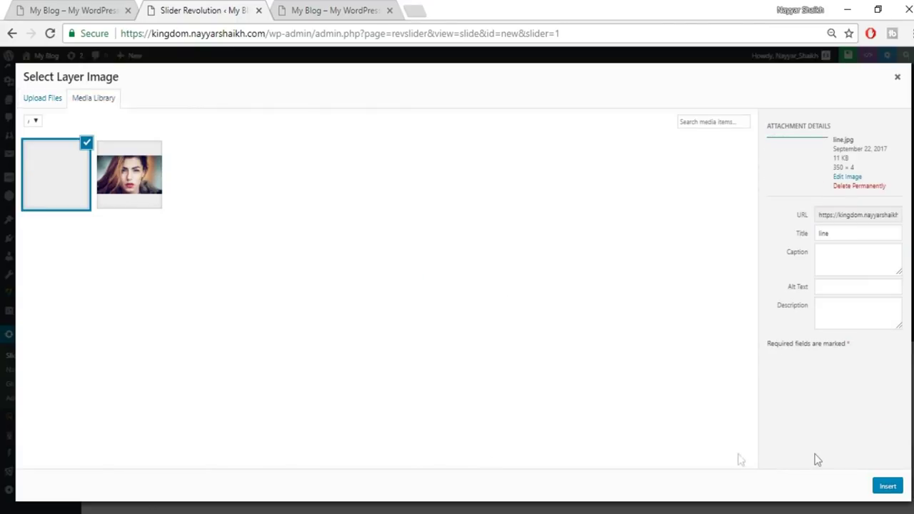
pyautogui.click(888, 486)
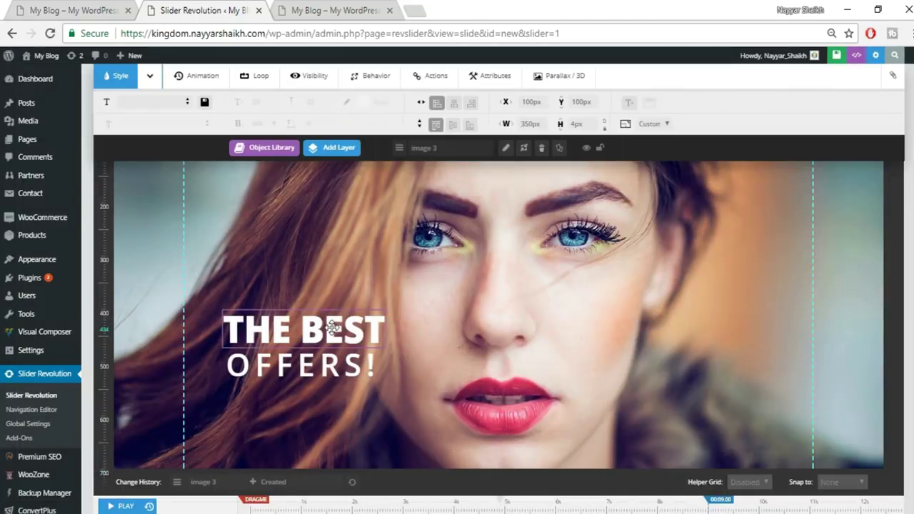
# Position the teal line just under OFFERS!, align OFFERS! to its left edge, then view the live site
pyautogui.scroll(1, 393, 337)
pyautogui.moveTo(332, 220); pyautogui.dragTo(317, 477)
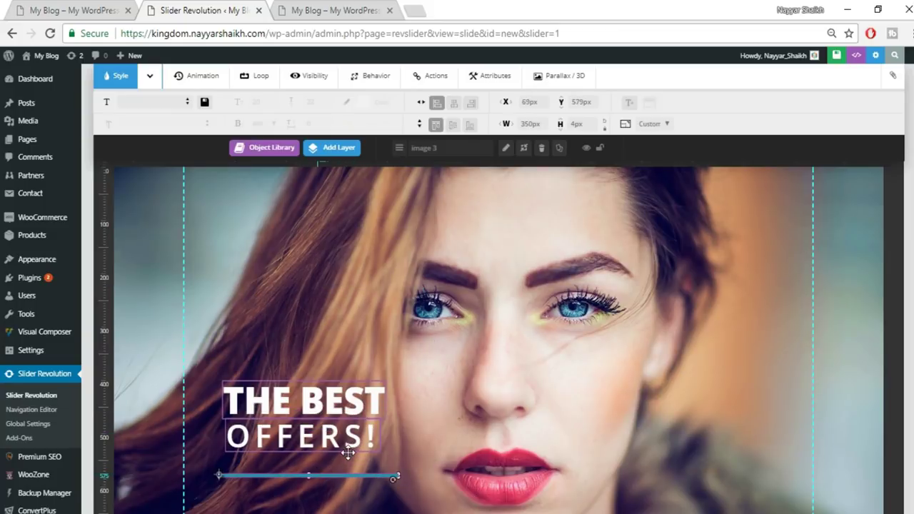
pyautogui.scroll(-2, 289, 331)
pyautogui.moveTo(291, 332); pyautogui.dragTo(292, 321)
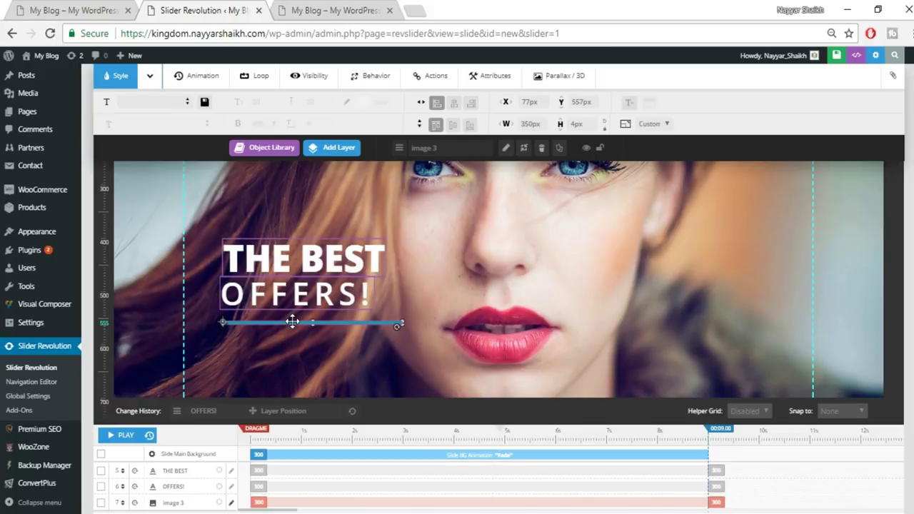
pyautogui.click(249, 296)
pyautogui.moveTo(252, 297); pyautogui.dragTo(248, 300)
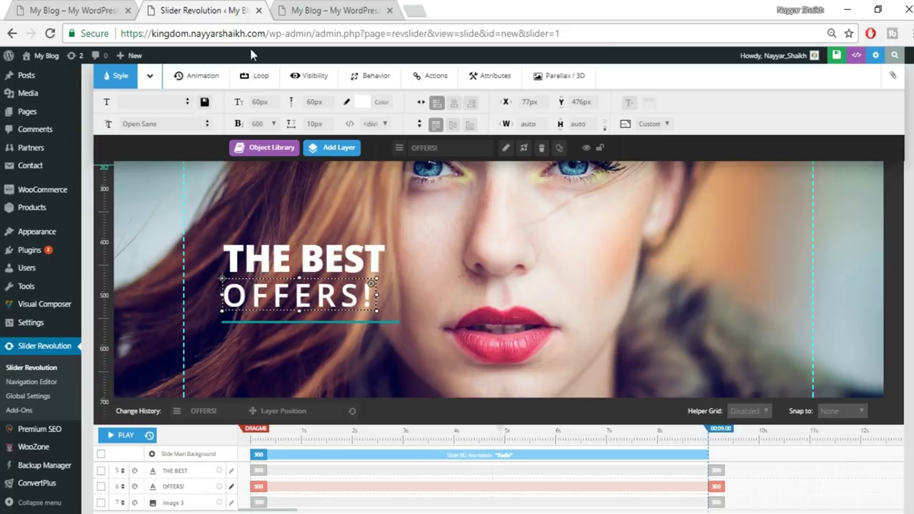
pyautogui.click(50, 9)
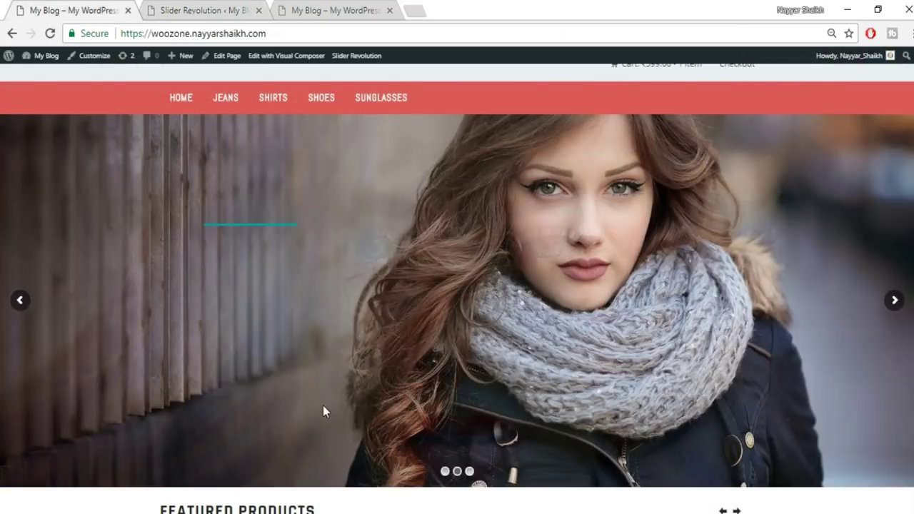
# Enter 'CHECKOUT OUR LATEST PRODUCTS' as a new text layer and drag it beneath the teal line (X 77px, Y 580px)
pyautogui.click(175, 10)
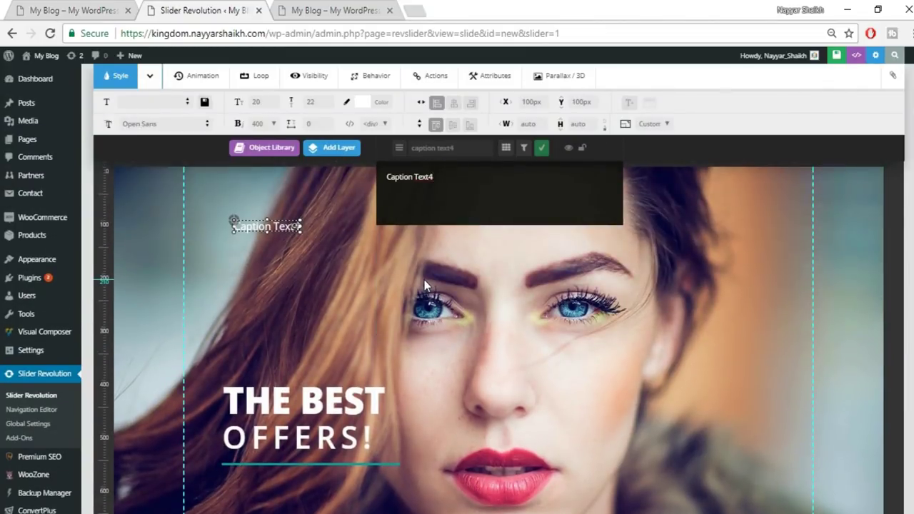
pyautogui.write('CHECKOUT')
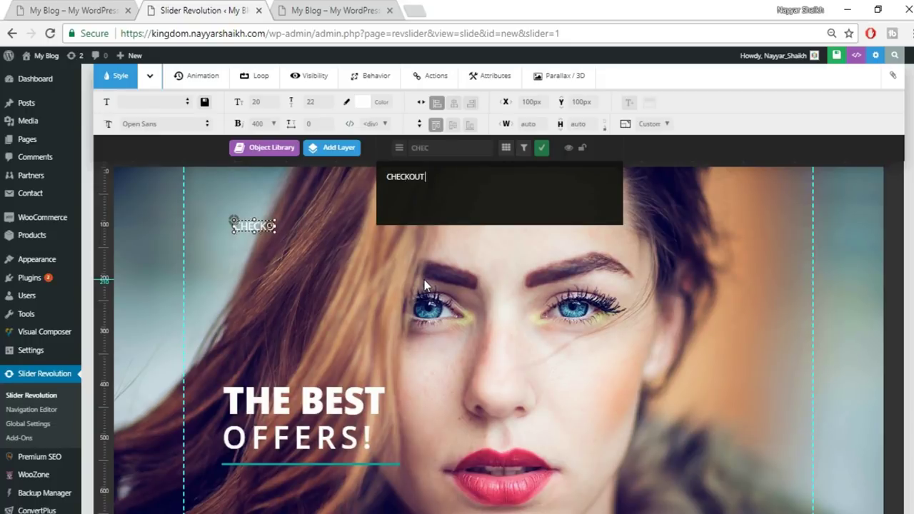
pyautogui.write(' OUR LAT')
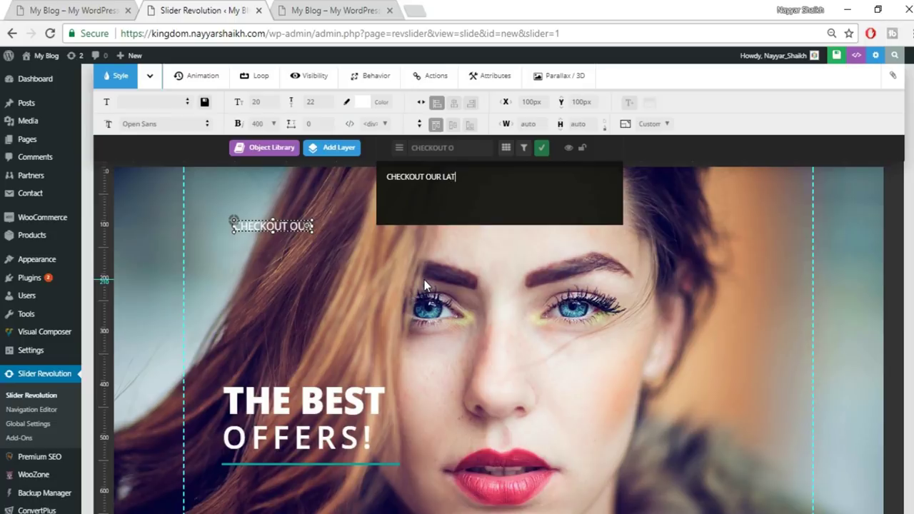
pyautogui.write('EST PRODUCTS')
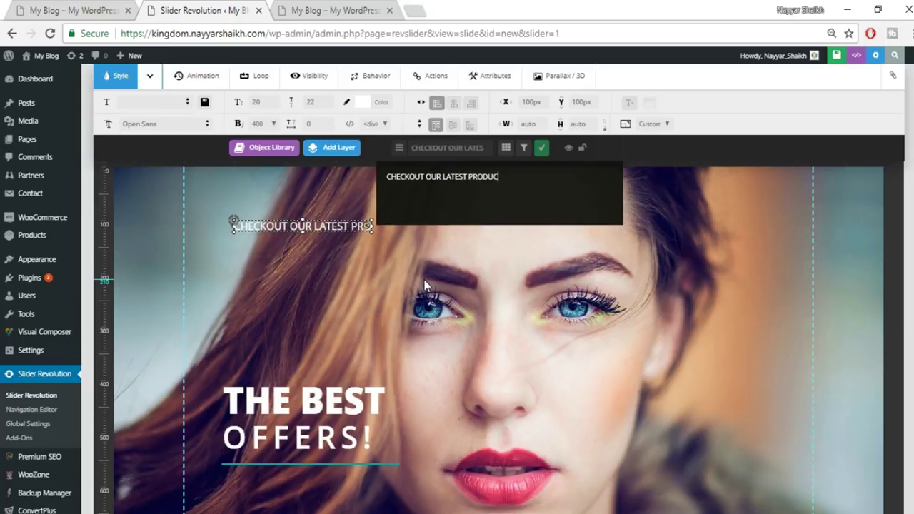
pyautogui.click(542, 149)
pyautogui.scroll(-1, 376, 195)
pyautogui.scroll(1, 376, 195)
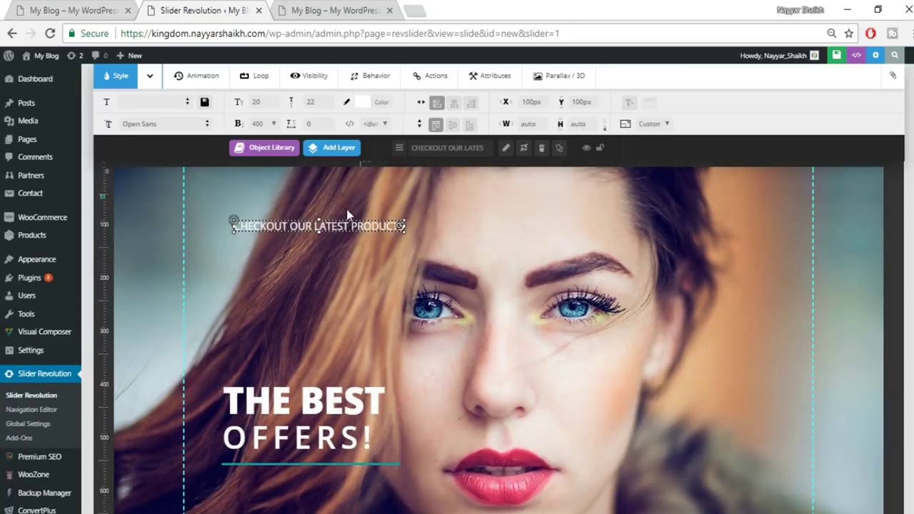
pyautogui.moveTo(342, 227); pyautogui.dragTo(330, 473)
pyautogui.scroll(-1, 468, 458)
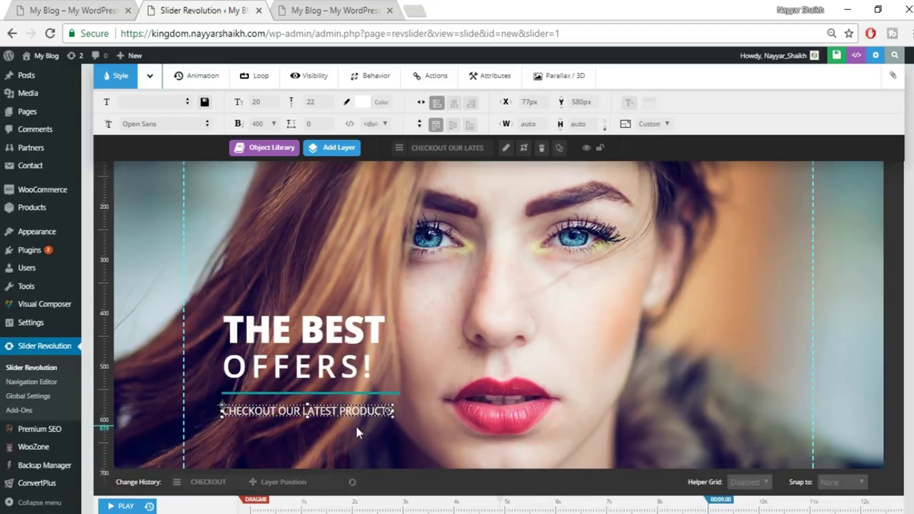
pyautogui.scroll(2, 607, 348)
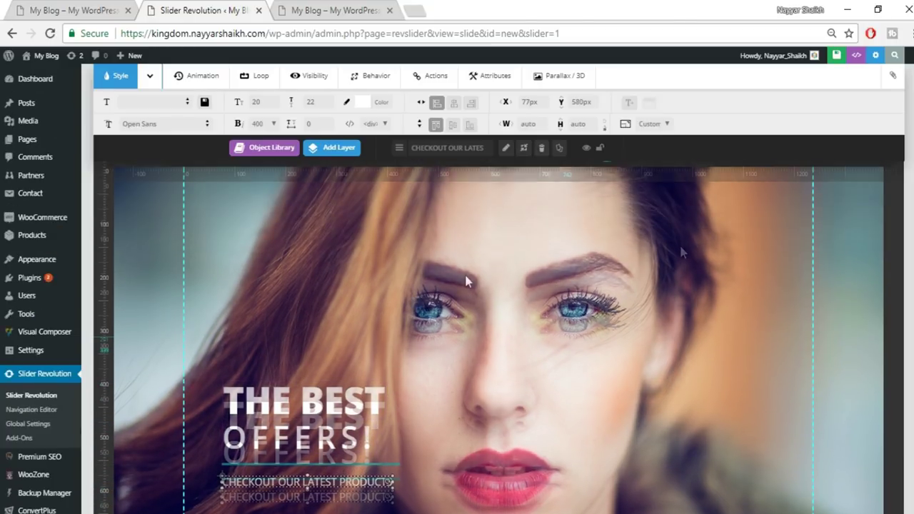
pyautogui.scroll(-3, 703, 339)
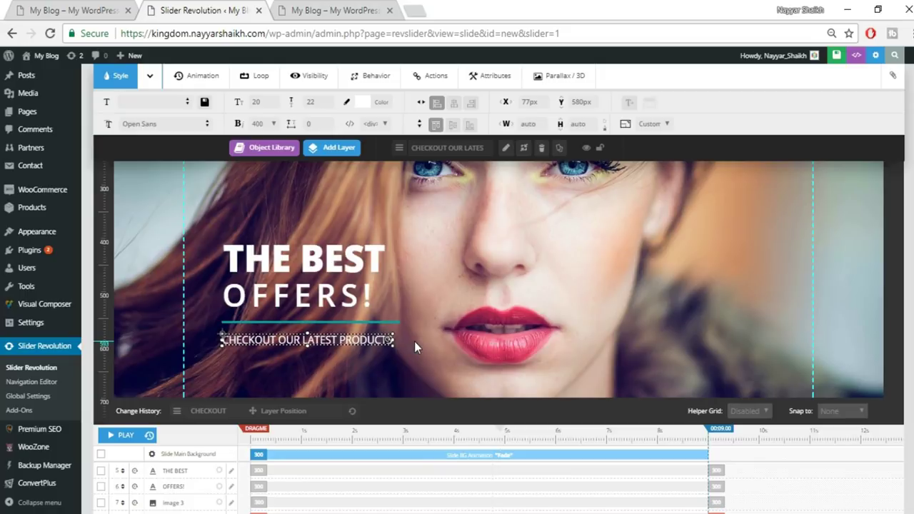
# Give the THE BEST headline the SlideMaskFromBottom entrance (2000 ms, Power2.easeInOut)
pyautogui.click(432, 314)
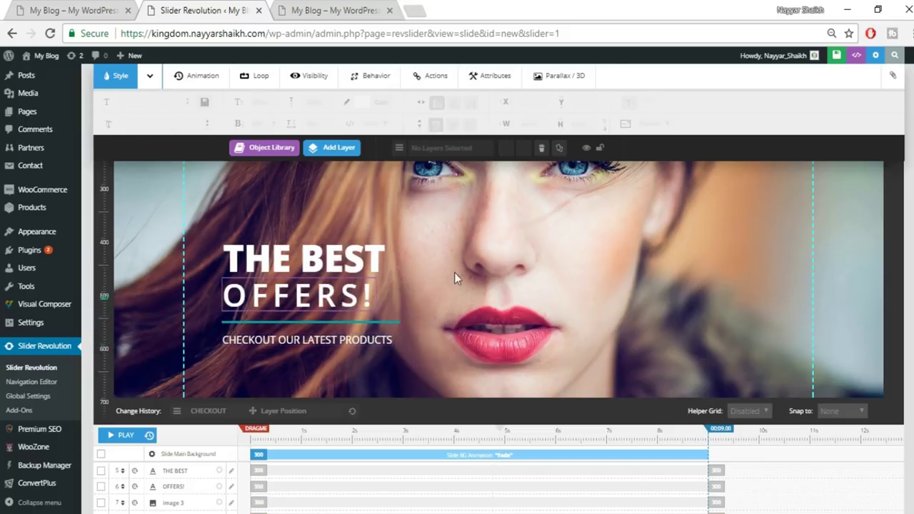
pyautogui.click(339, 261)
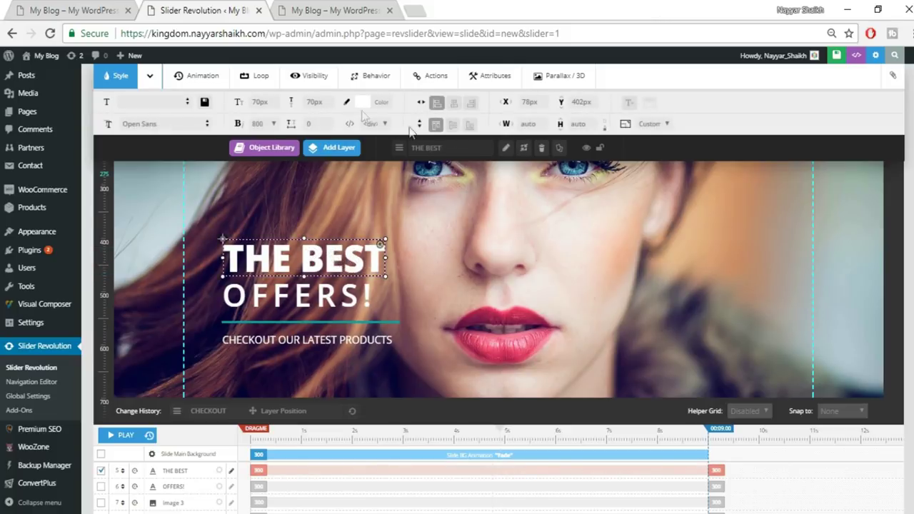
pyautogui.click(202, 86)
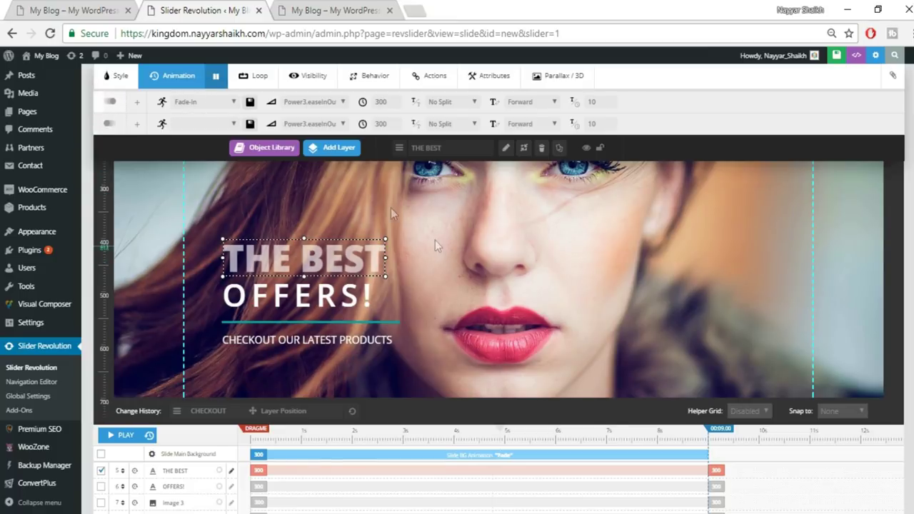
pyautogui.click(204, 104)
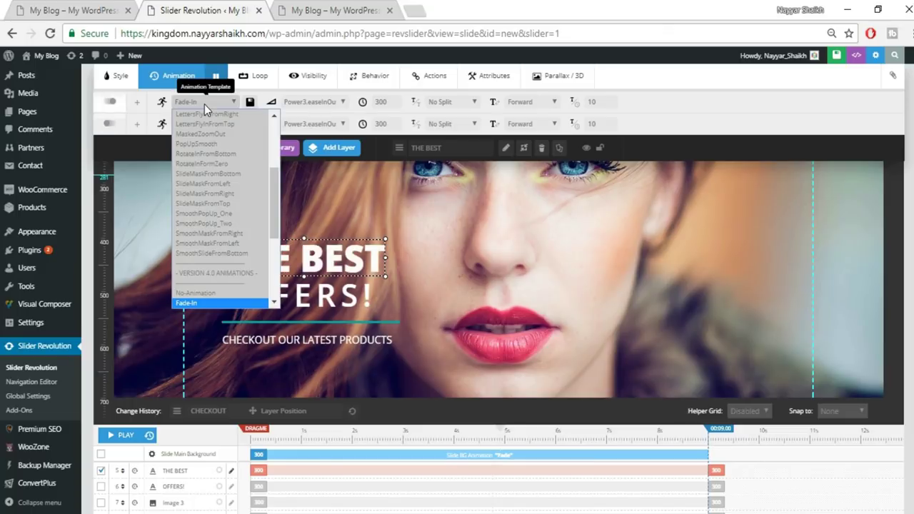
pyautogui.click(204, 100)
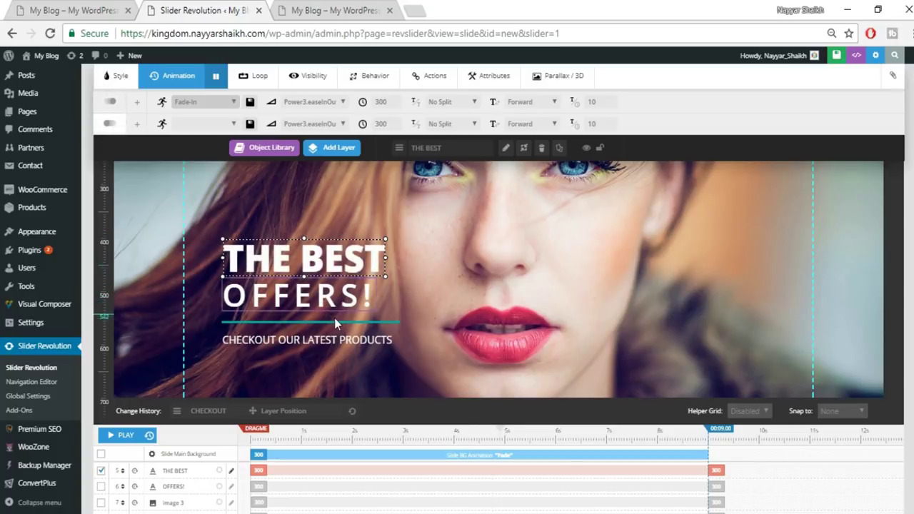
pyautogui.click(213, 104)
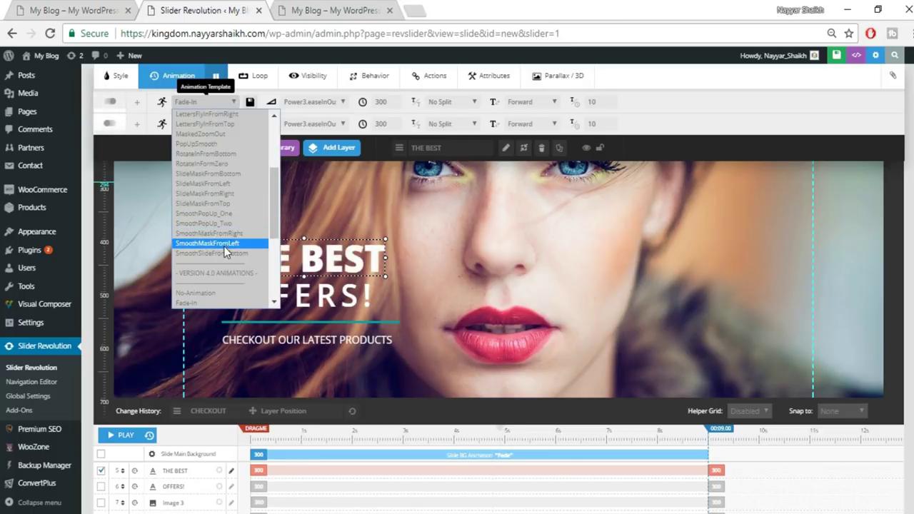
pyautogui.click(238, 173)
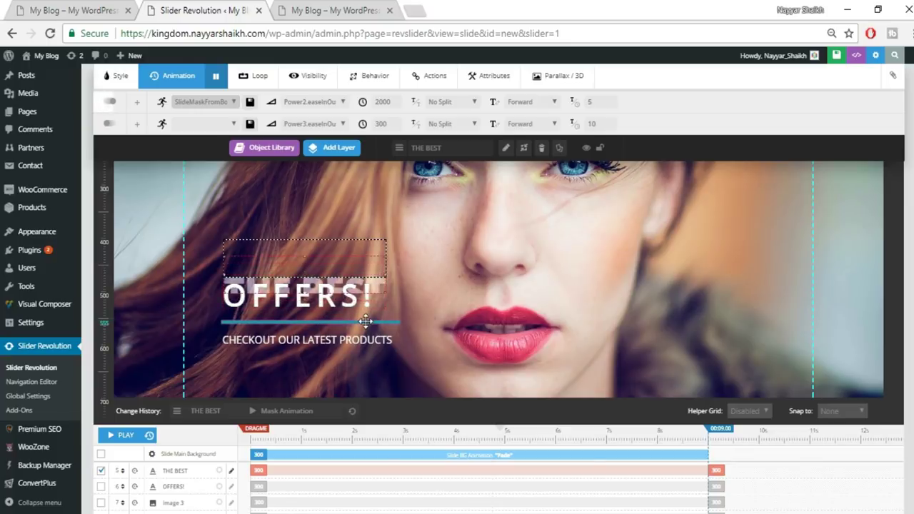
# Set the OFFERS! layer's entrance animation to SlideMaskFromTop
pyautogui.click(361, 297)
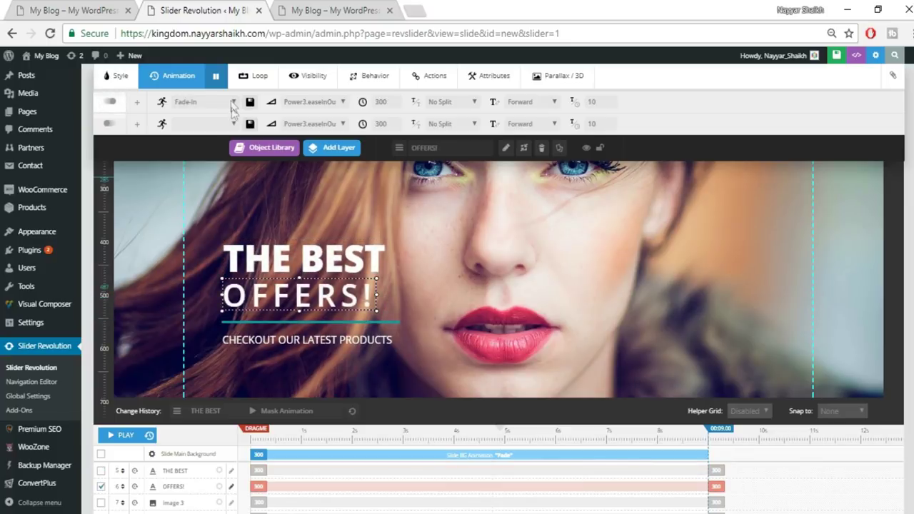
pyautogui.click(207, 99)
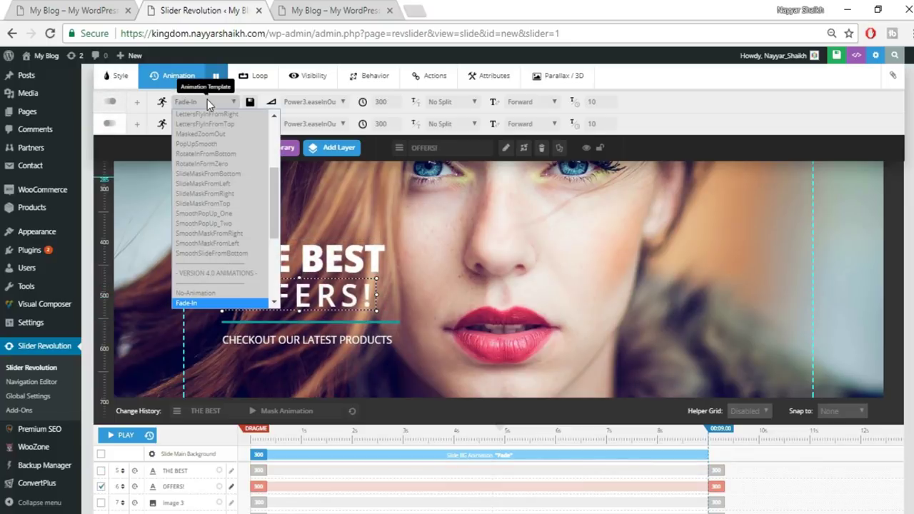
pyautogui.click(230, 203)
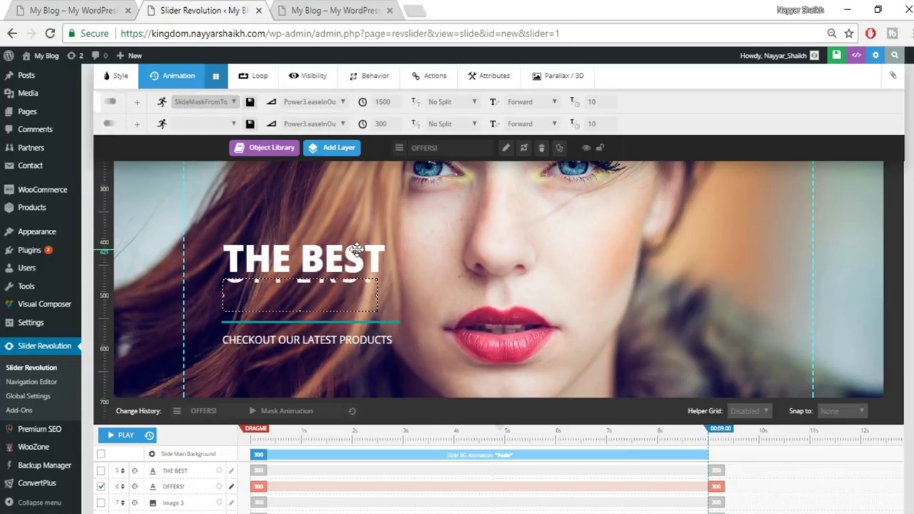
# Set the divider line layer's entrance animation to SmoothMaskFromLeft
pyautogui.click(375, 321)
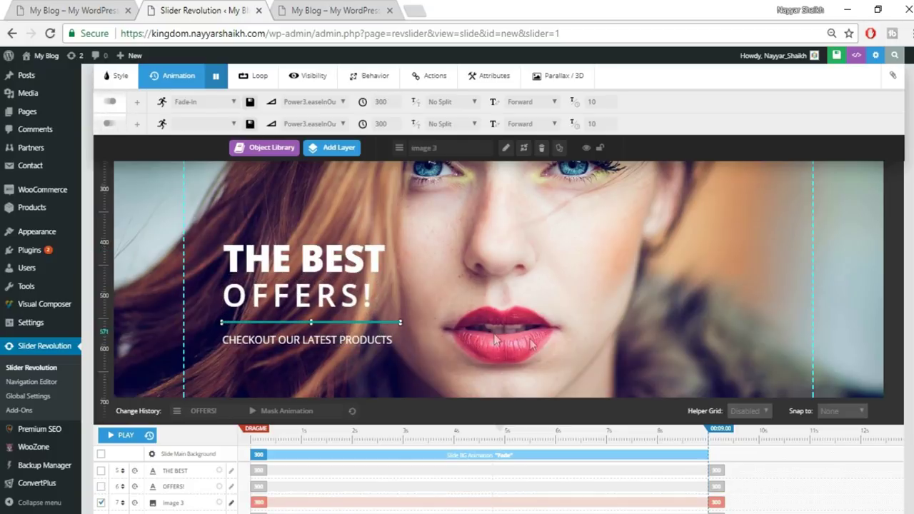
pyautogui.click(205, 106)
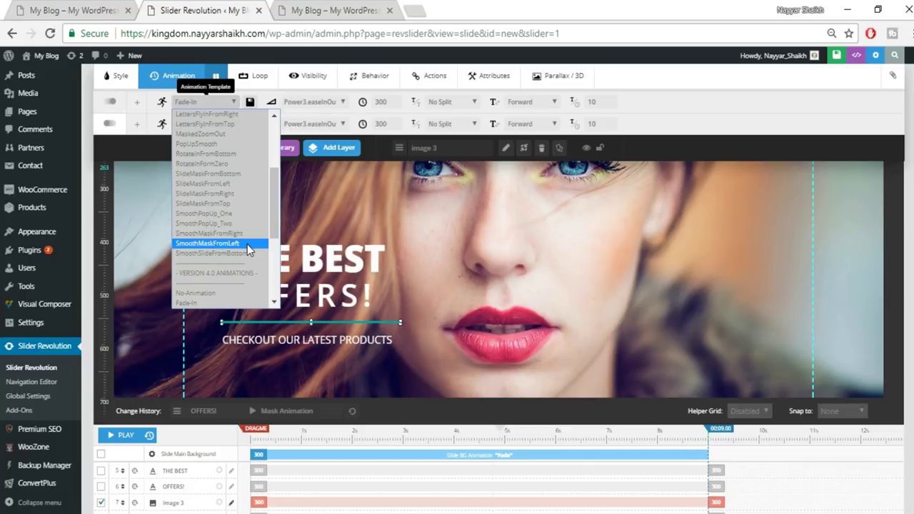
pyautogui.click(214, 244)
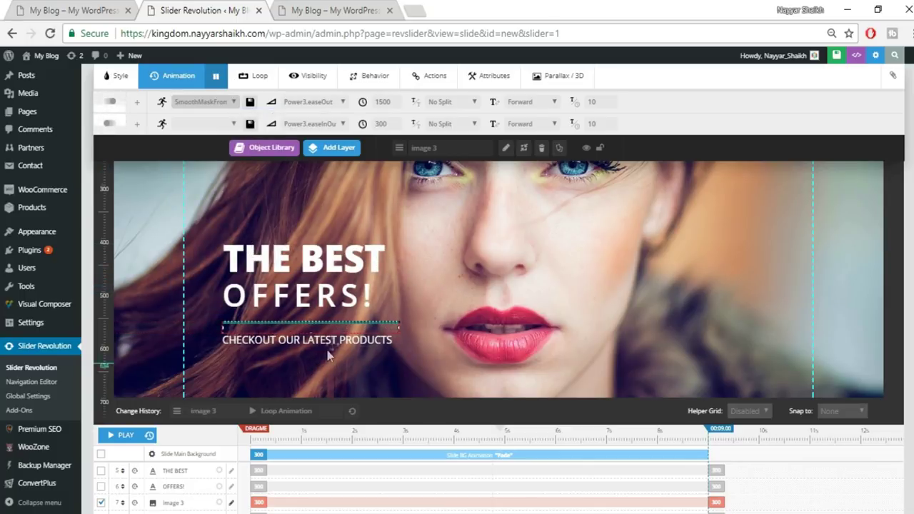
# Set the checkout caption layer's entrance animation to Random-Rotate-and-Scale
pyautogui.click(360, 340)
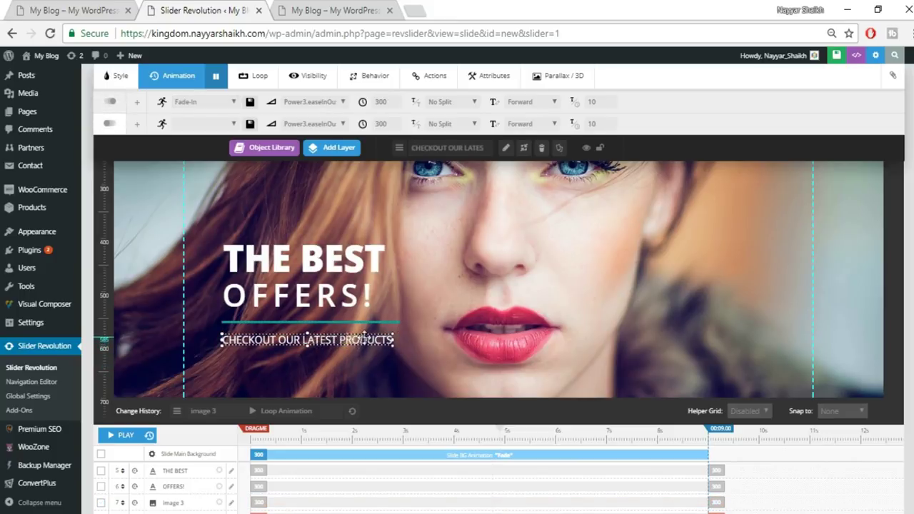
pyautogui.click(210, 107)
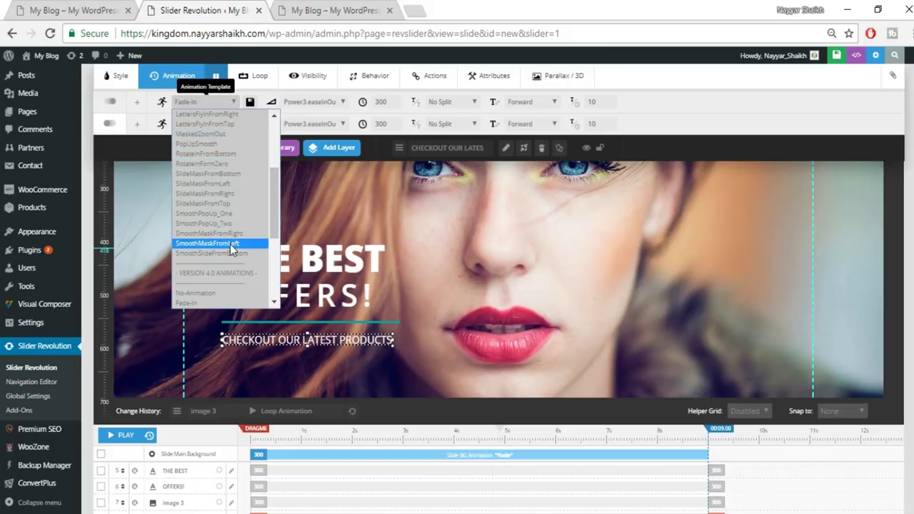
pyautogui.scroll(-3, 230, 244)
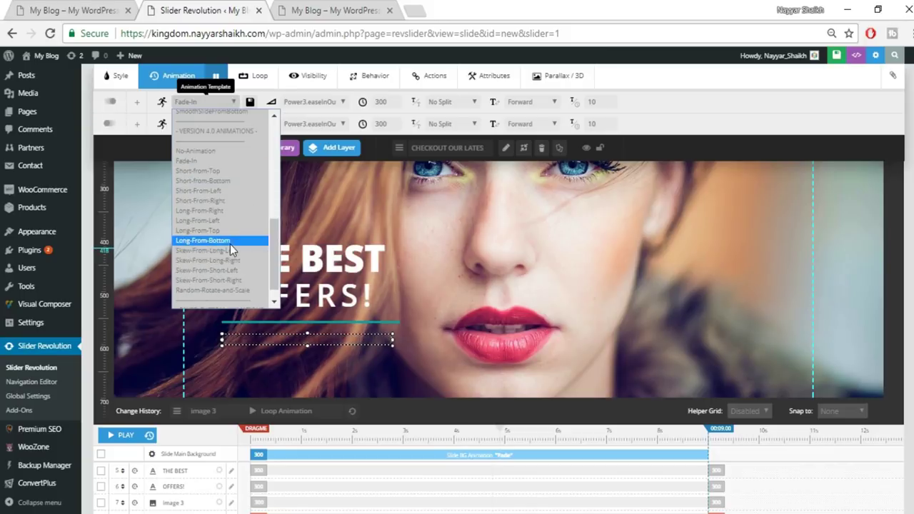
pyautogui.click(235, 290)
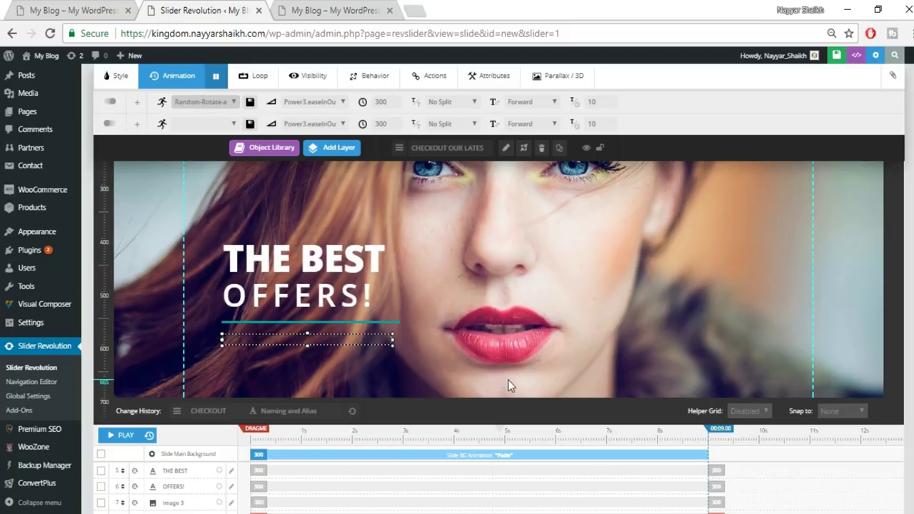
# Save the slide with its new layer animations
pyautogui.scroll(4, 508, 379)
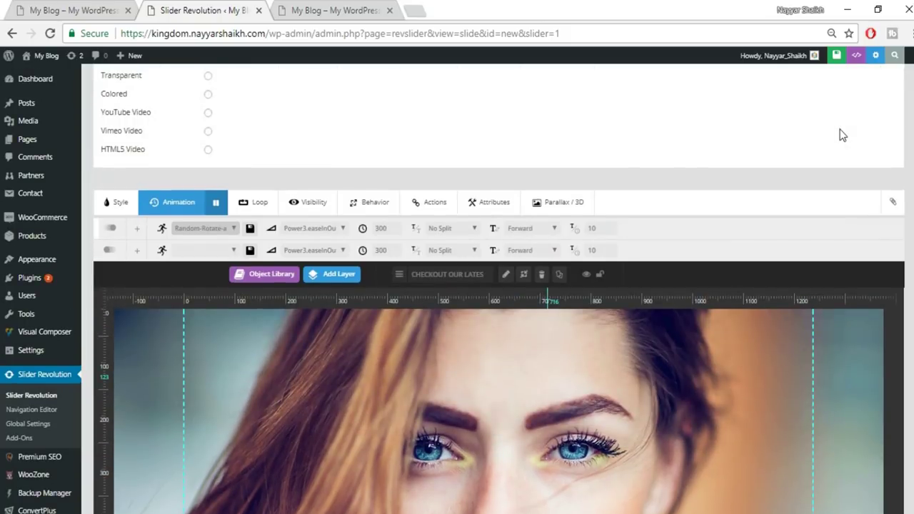
pyautogui.scroll(3, 843, 136)
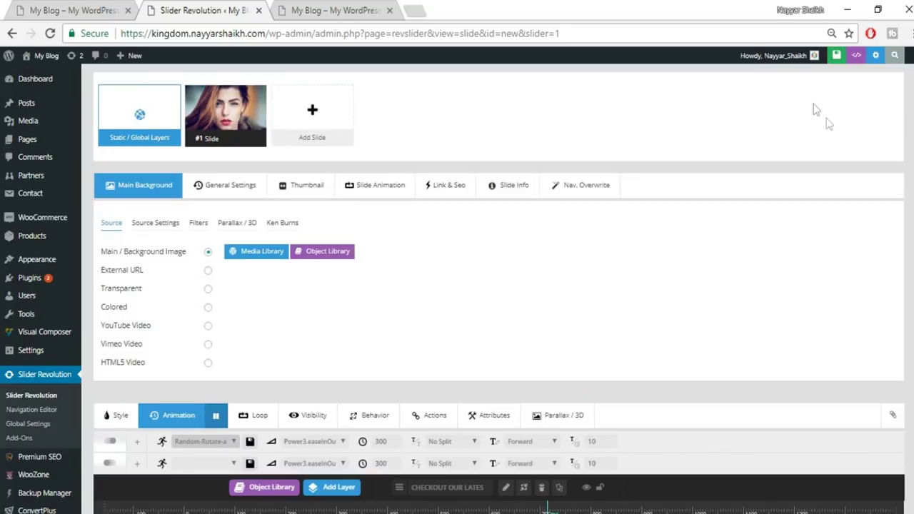
pyautogui.click(814, 57)
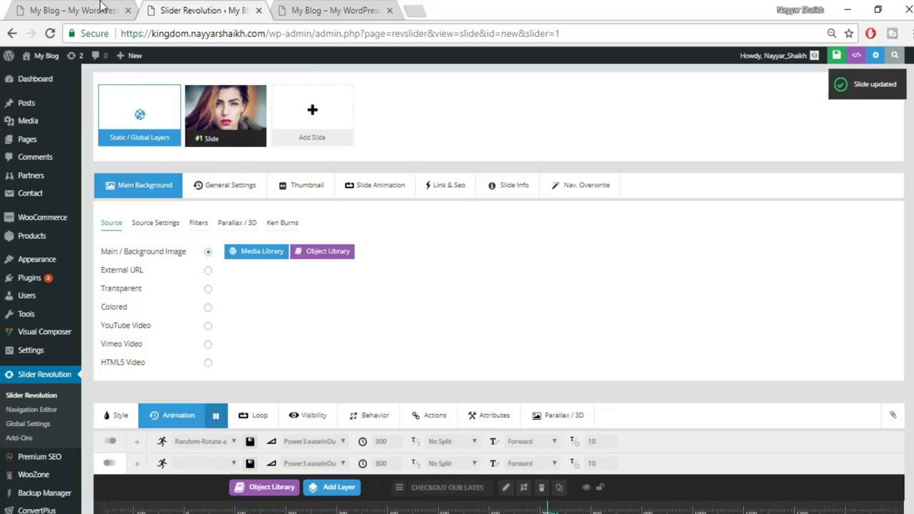
# Preview the live storefront slider's next slide, then return to the slide editor
pyautogui.click(100, 6)
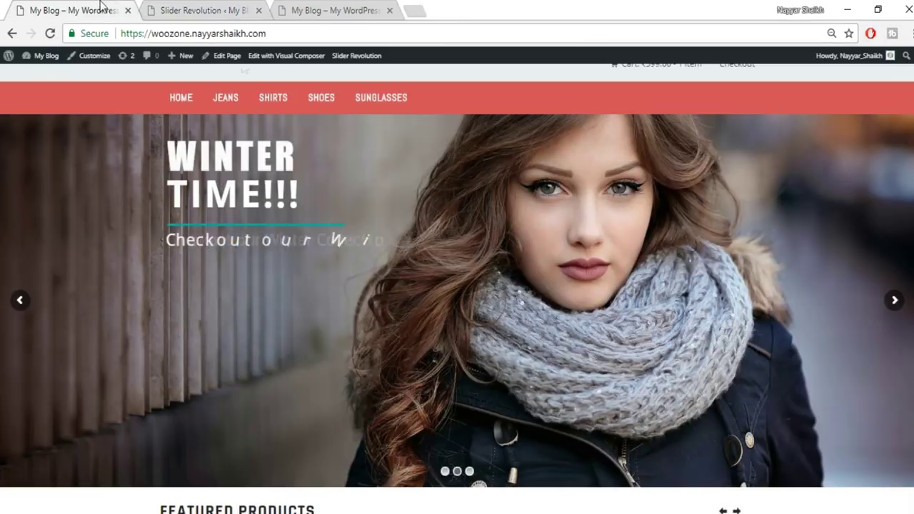
pyautogui.click(895, 301)
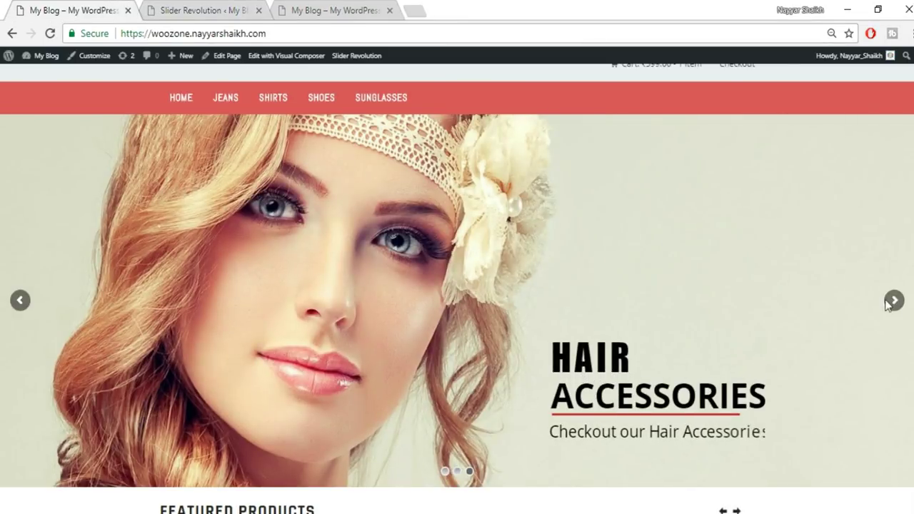
pyautogui.click(250, 12)
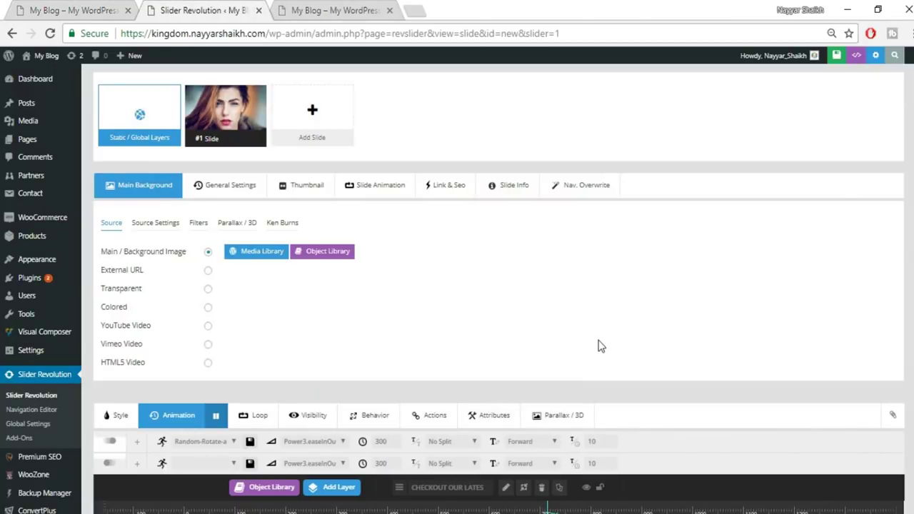
pyautogui.scroll(-5, 598, 345)
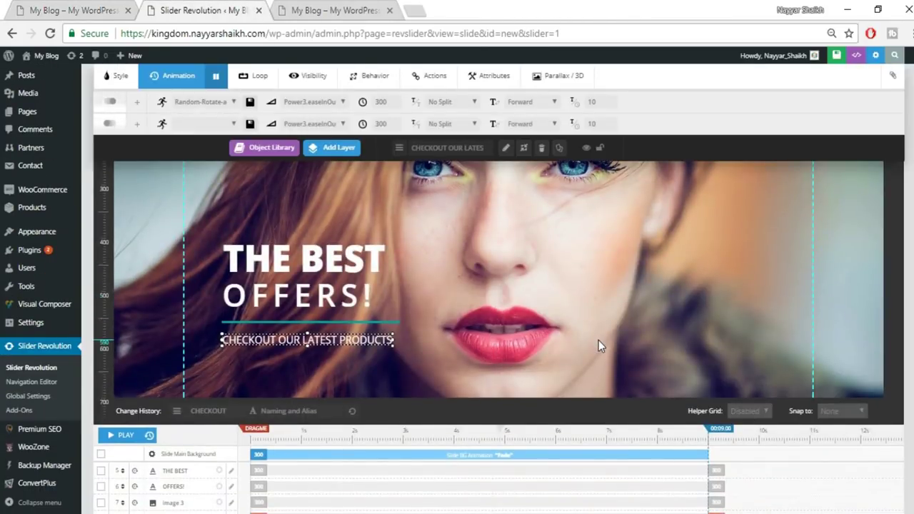
pyautogui.scroll(3, 599, 340)
pyautogui.scroll(3, 599, 346)
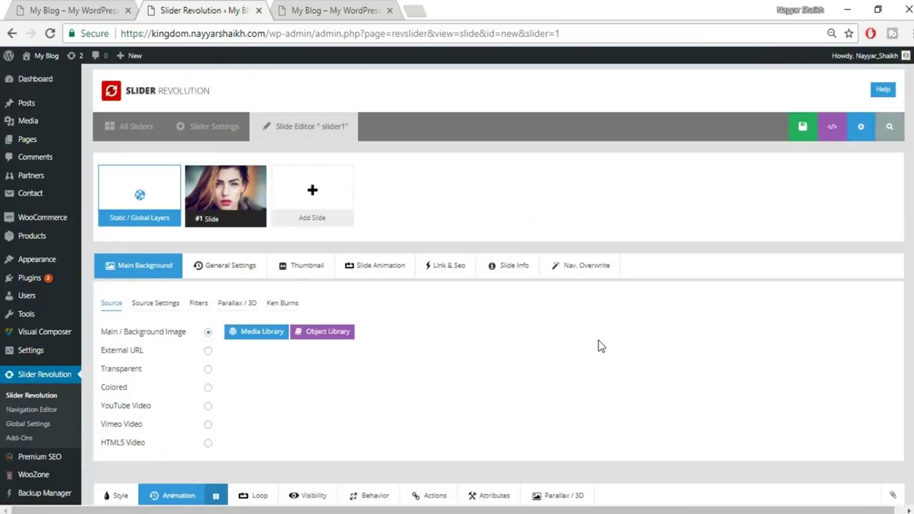
# Open the add-slide options and compare against the storefront page again
pyautogui.click(296, 188)
pyautogui.click(96, 7)
pyautogui.scroll(1, 488, 277)
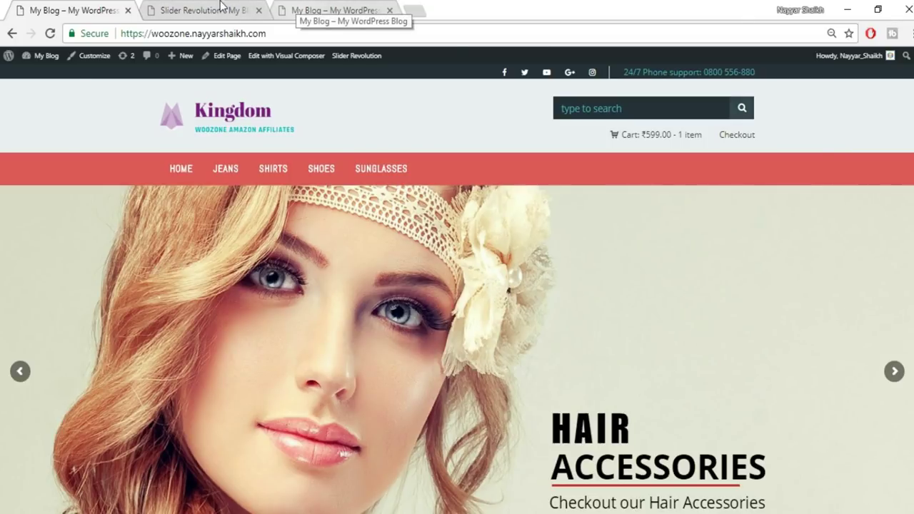
pyautogui.click(193, 7)
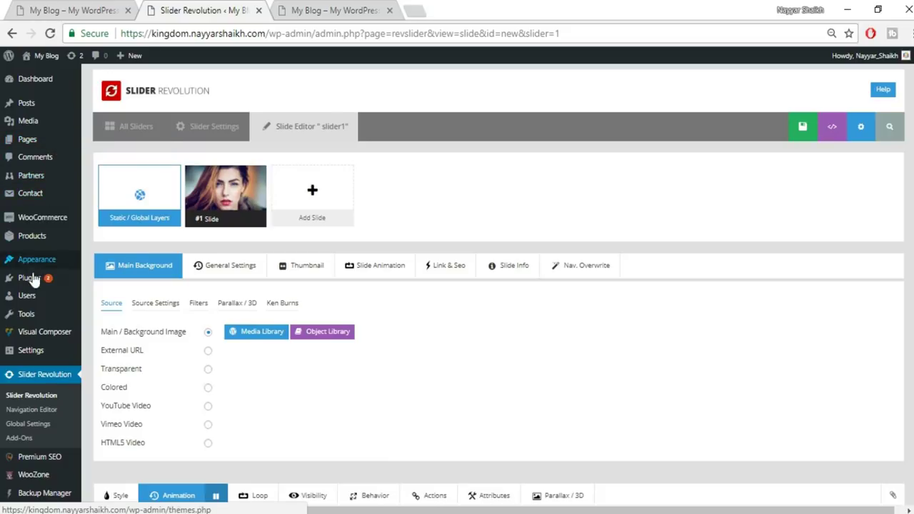
pyautogui.moveTo(14, 140)
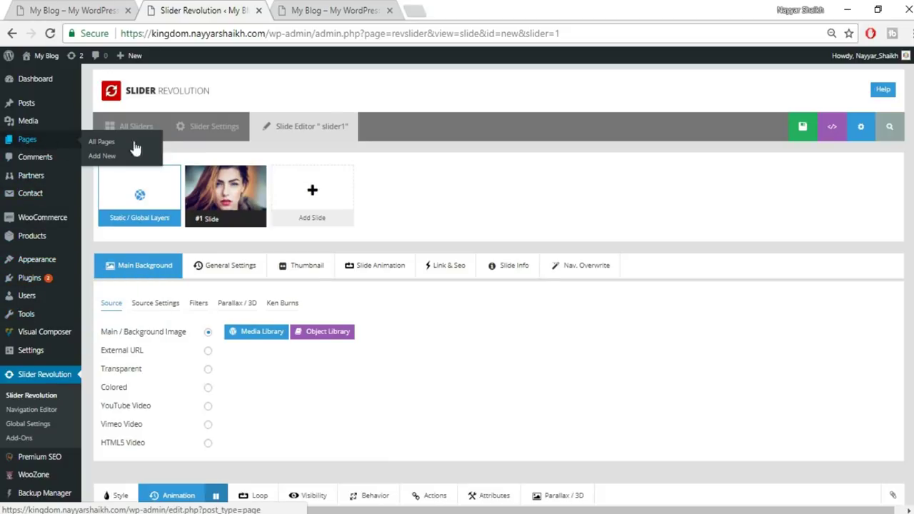
# Create a new WordPress page titled 'Home Page'
pyautogui.click(107, 159)
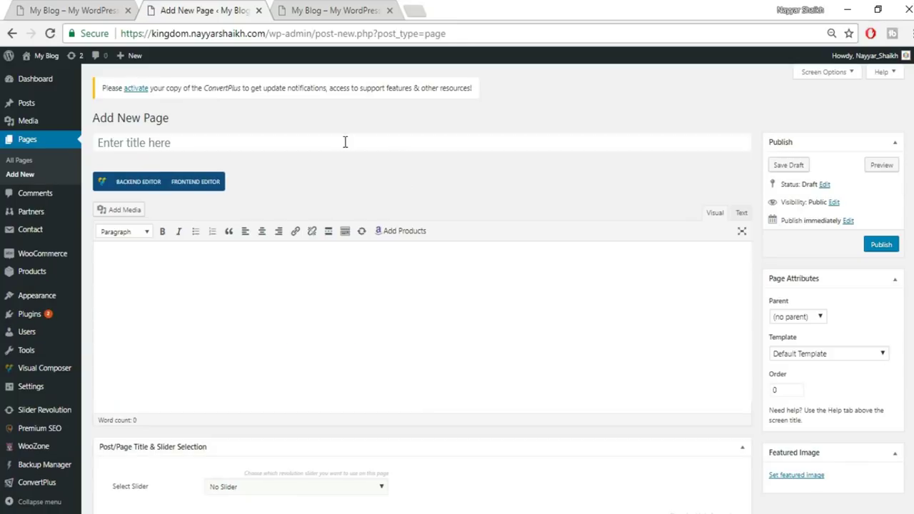
pyautogui.click(345, 142)
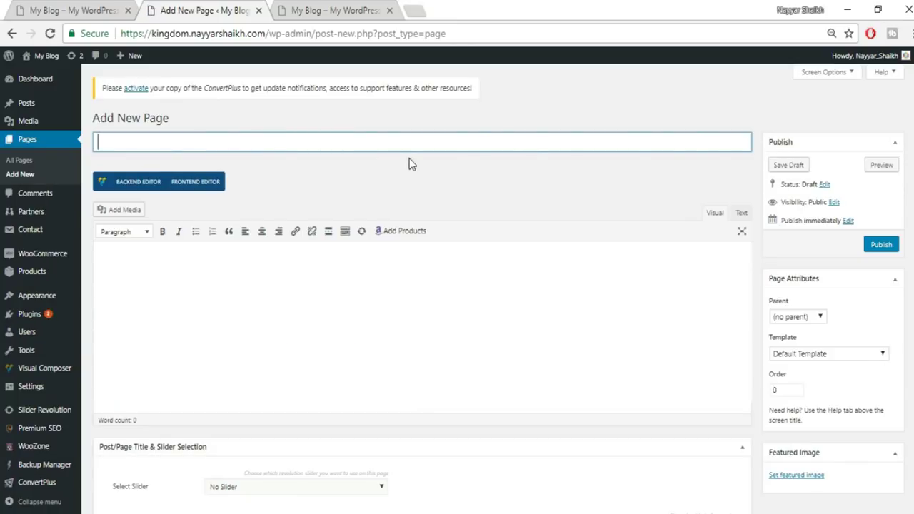
pyautogui.write('hONM')
pyautogui.write('ahe')
pyautogui.write('ge')
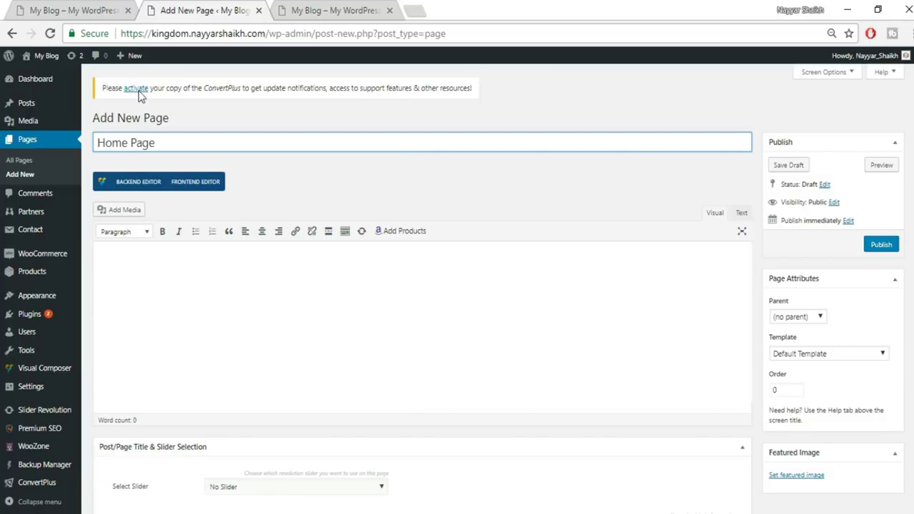
# Choose slider1 as the page's slider in Slider Selection
pyautogui.click(82, 10)
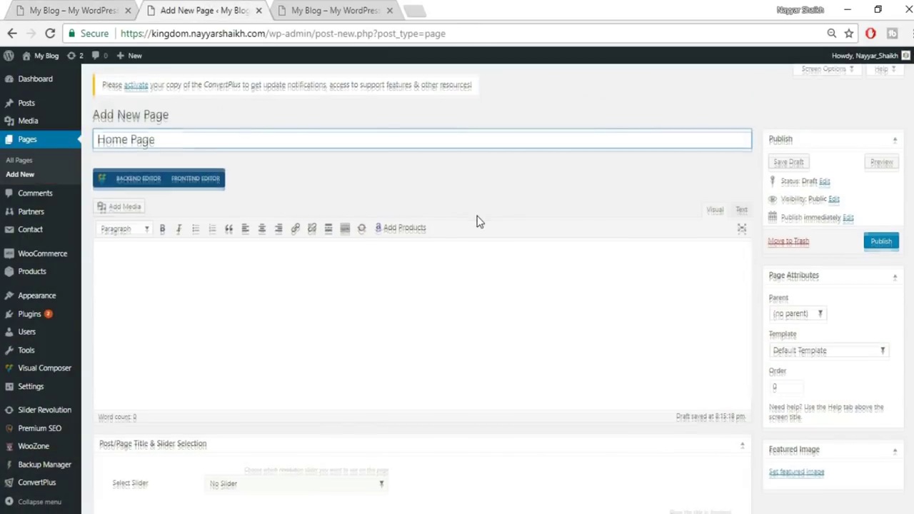
pyautogui.scroll(-3, 478, 217)
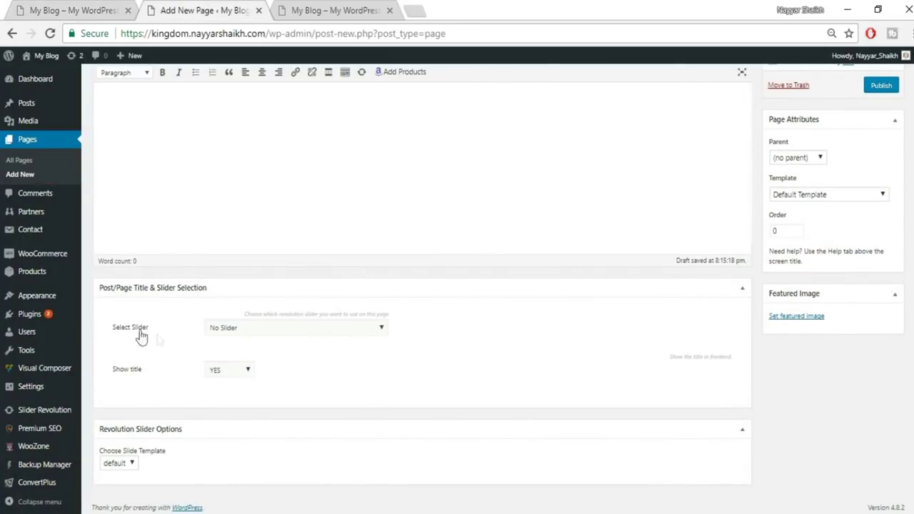
pyautogui.click(263, 334)
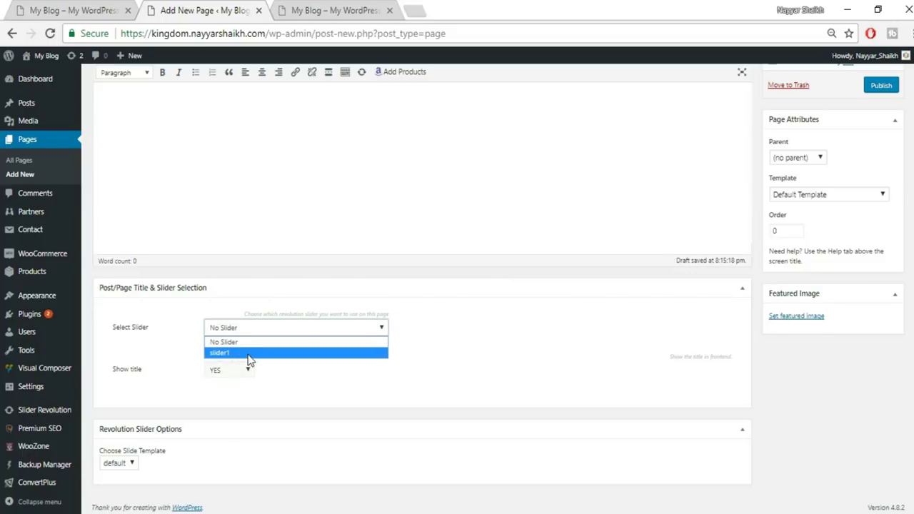
pyautogui.click(250, 353)
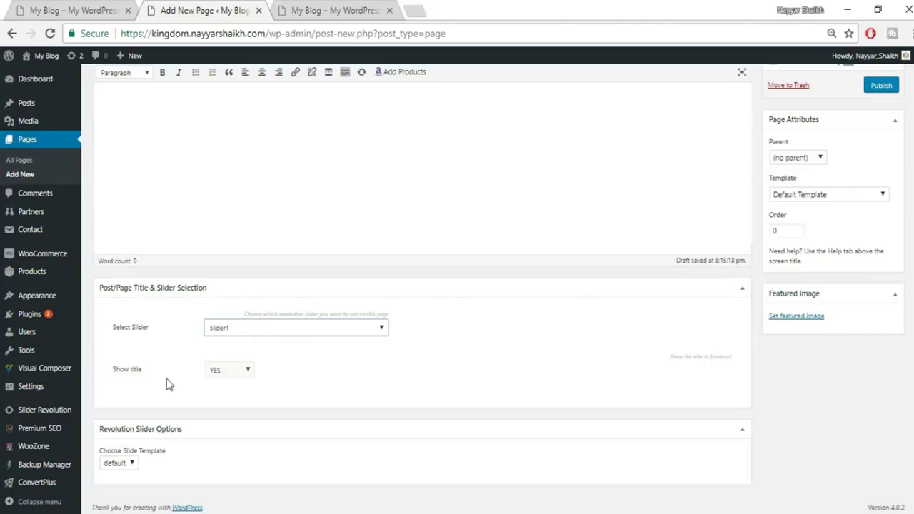
# Set Show title to NO and publish the Home Page
pyautogui.click(243, 370)
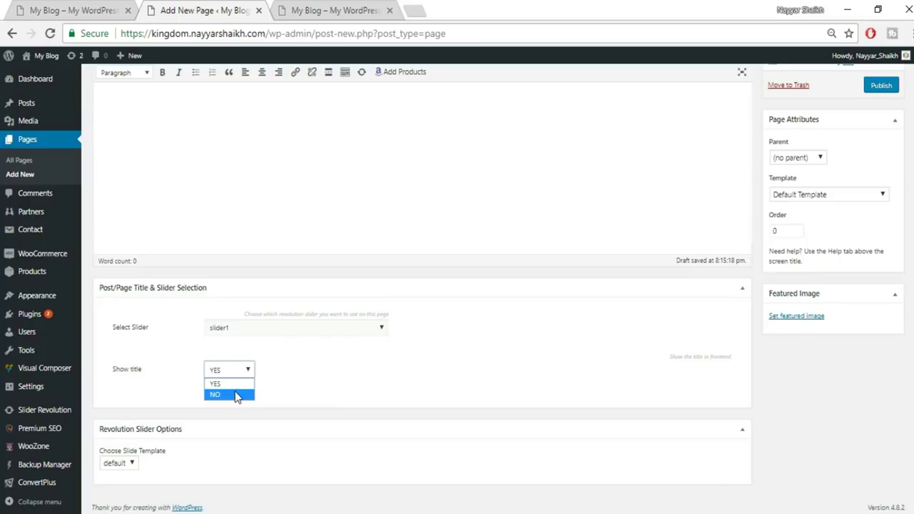
pyautogui.click(237, 395)
pyautogui.click(881, 86)
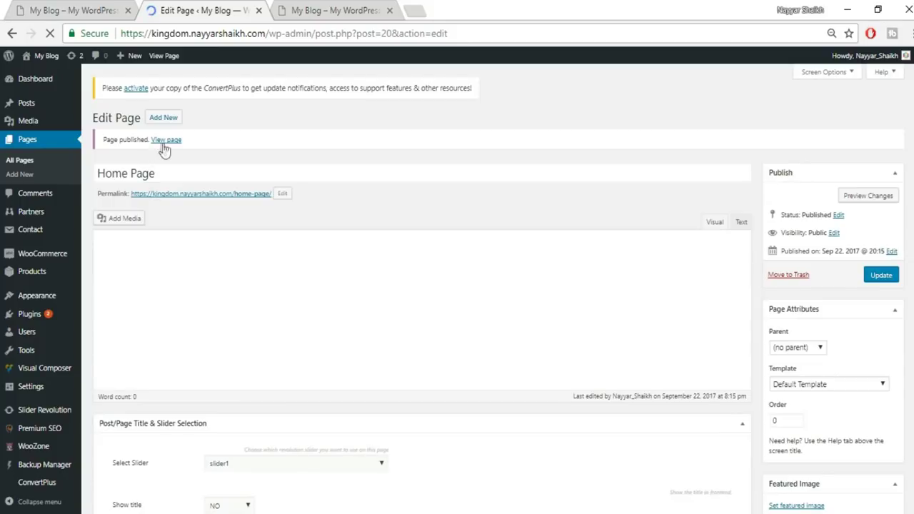
# Open the published Home Page in a new browser tab
pyautogui.rightClick(166, 146)
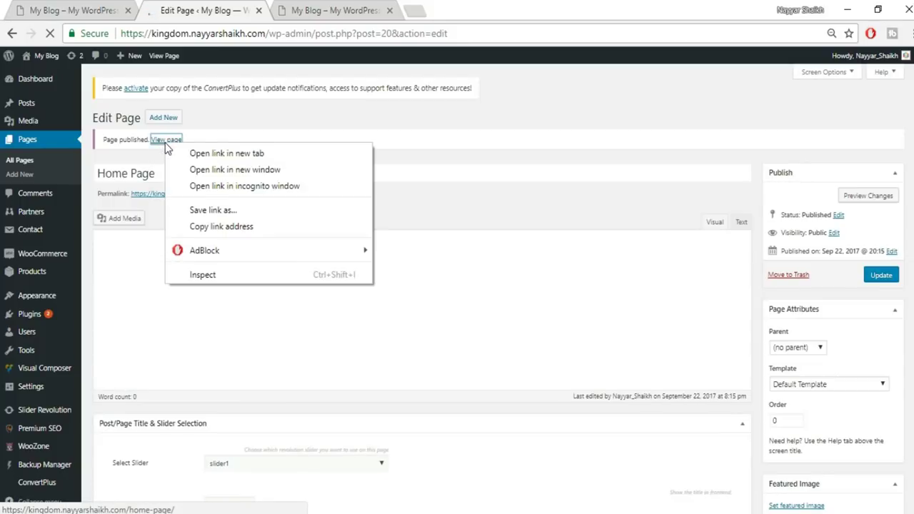
pyautogui.click(184, 154)
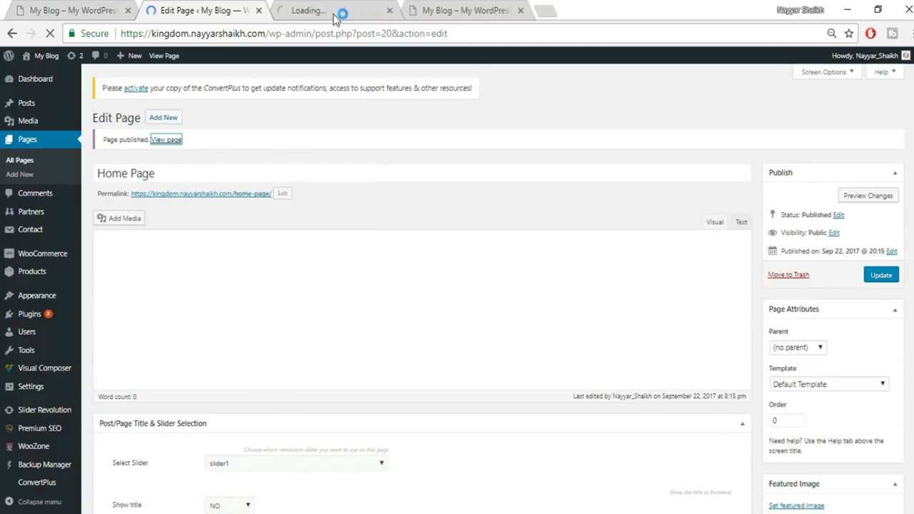
pyautogui.click(341, 14)
pyautogui.scroll(-3, 626, 273)
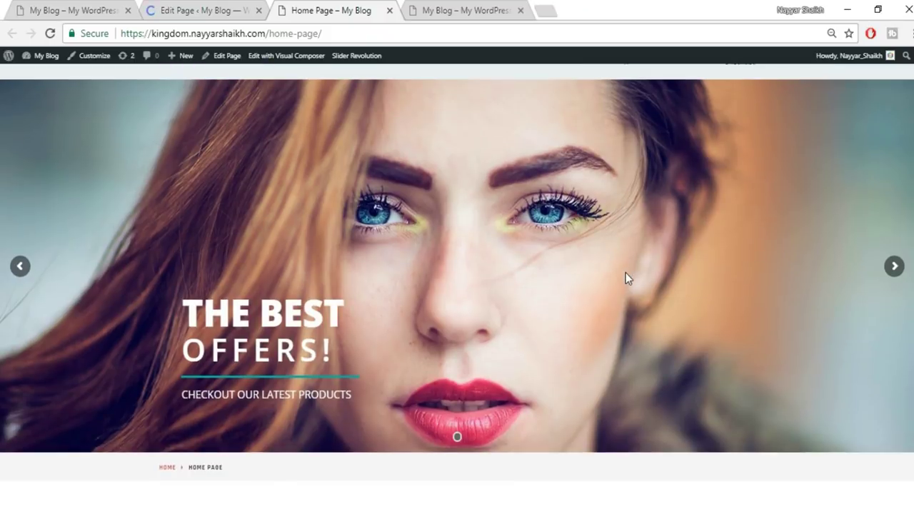
pyautogui.scroll(3, 626, 273)
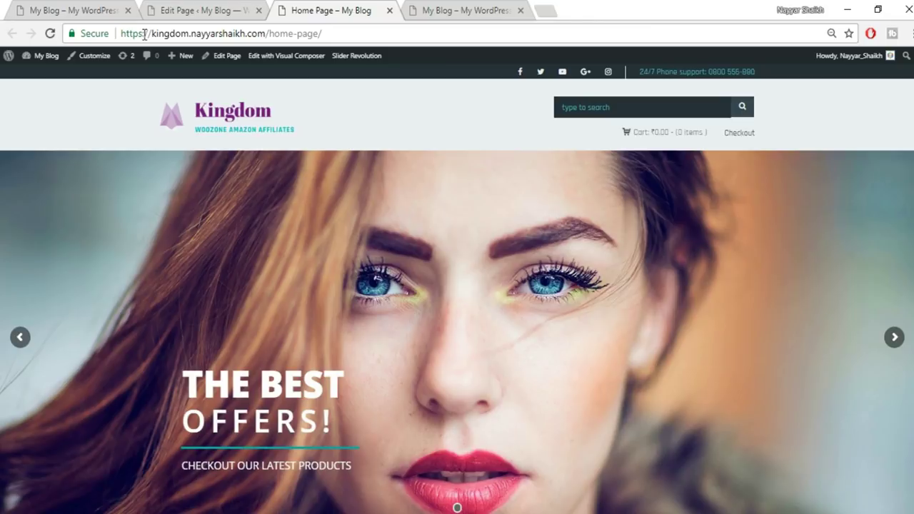
# Load the site's main page, which still shows the Hello world post
pyautogui.moveTo(272, 33); pyautogui.dragTo(345, 32)
pyautogui.click(356, 34)
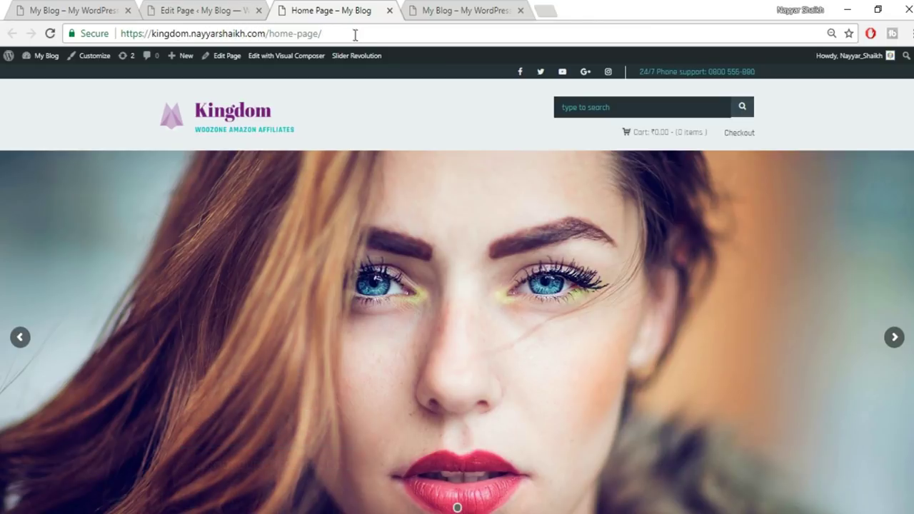
pyautogui.click(223, 129)
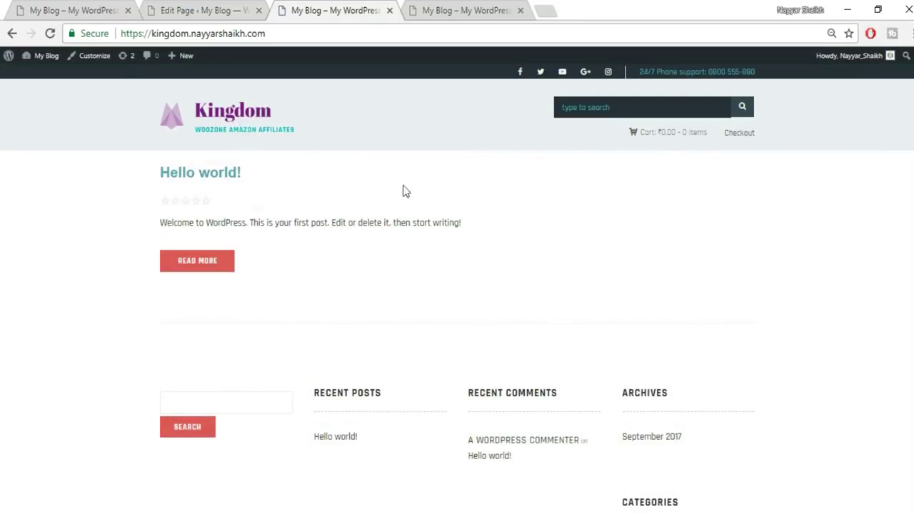
pyautogui.click(202, 10)
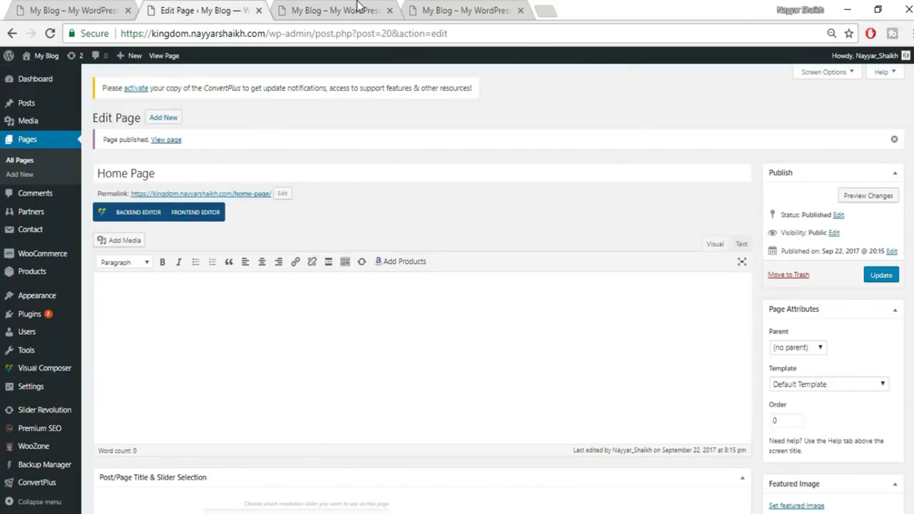
pyautogui.click(359, 8)
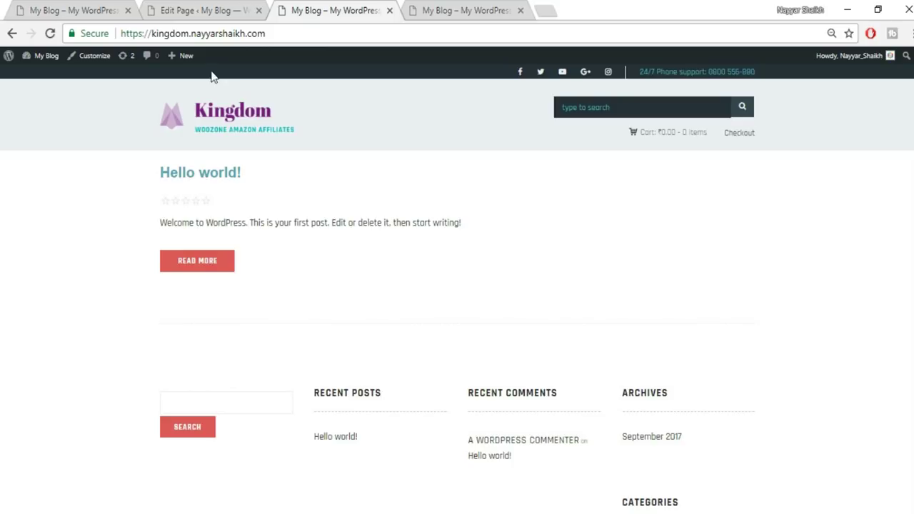
pyautogui.click(219, 10)
pyautogui.click(331, 7)
# In Settings > Reading, set the front page to the static Home Page and save
pyautogui.click(219, 11)
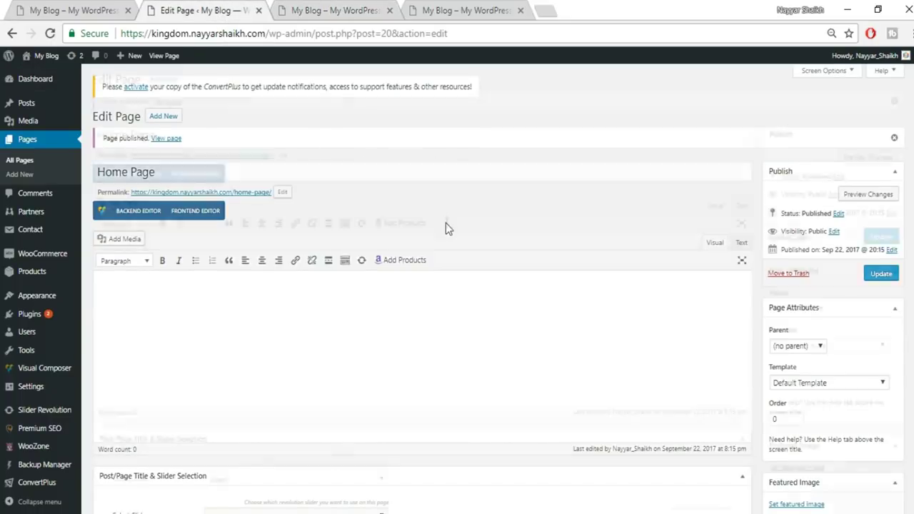
pyautogui.scroll(-3, 446, 229)
pyautogui.scroll(2, 141, 322)
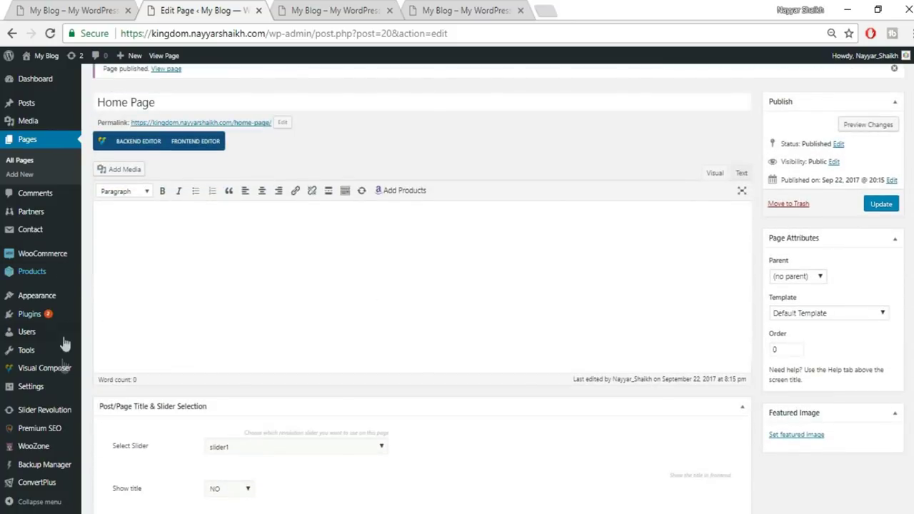
pyautogui.moveTo(35, 391)
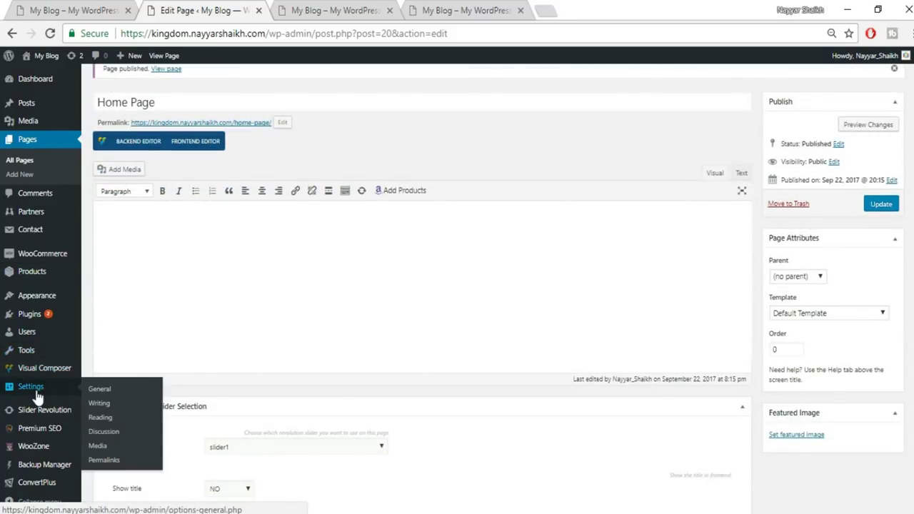
pyautogui.click(105, 416)
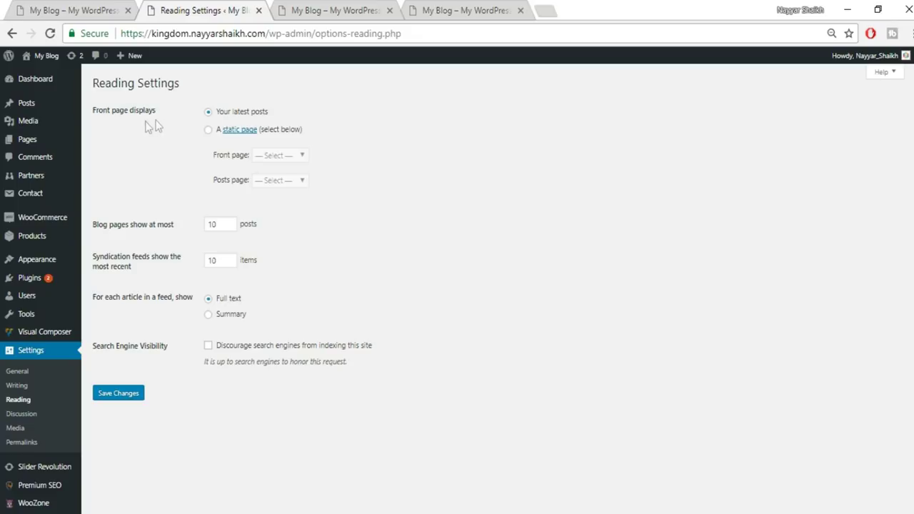
pyautogui.click(208, 130)
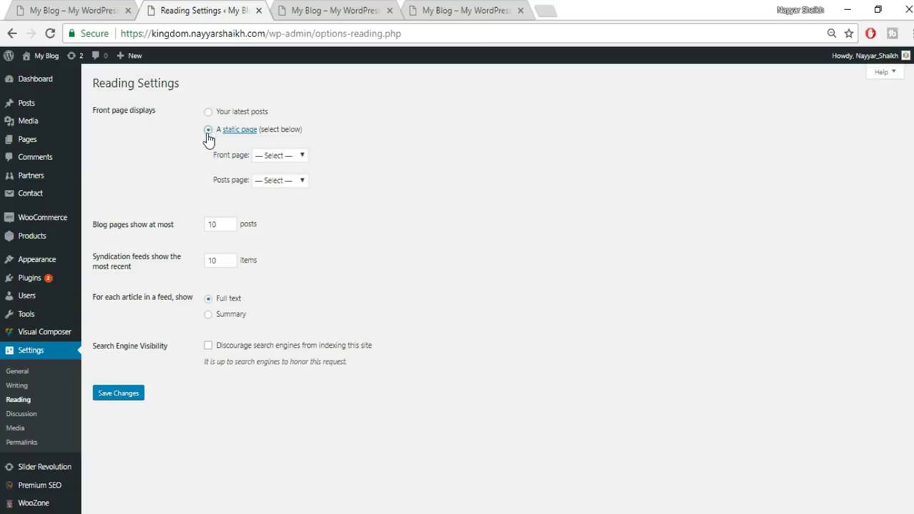
pyautogui.click(272, 155)
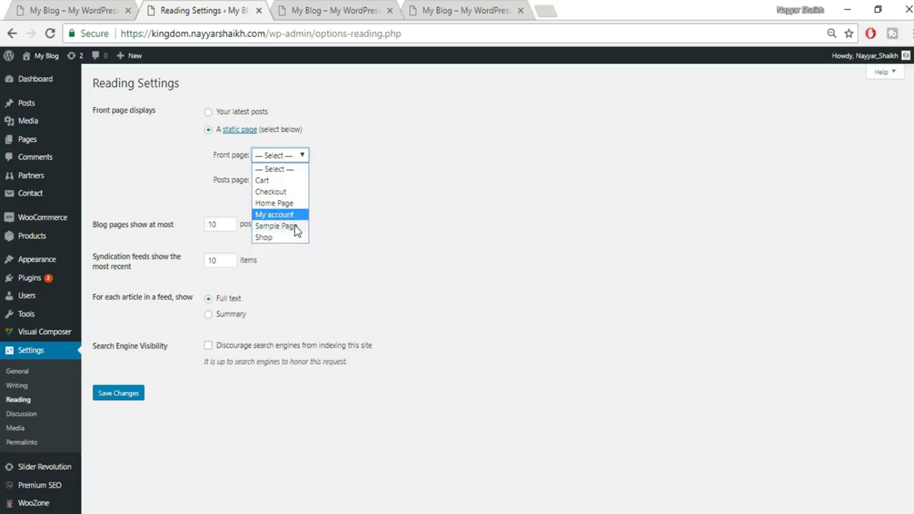
pyautogui.click(285, 205)
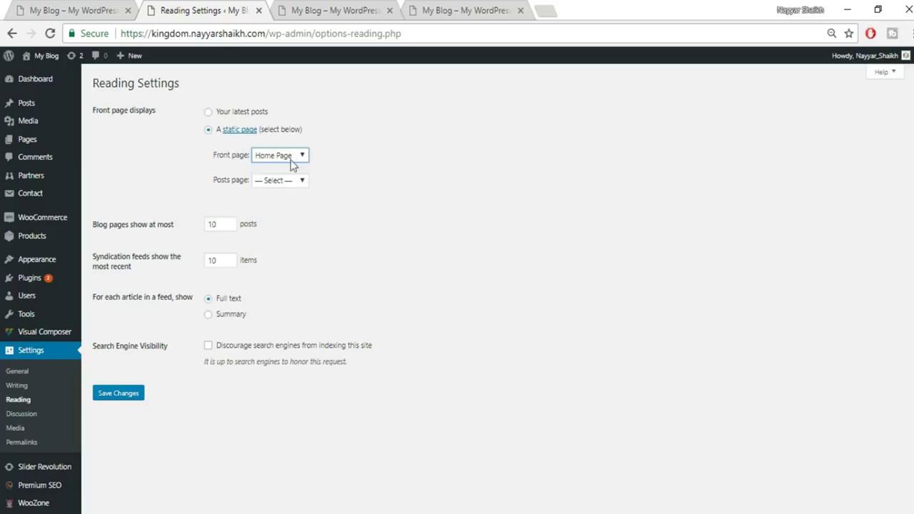
pyautogui.click(126, 401)
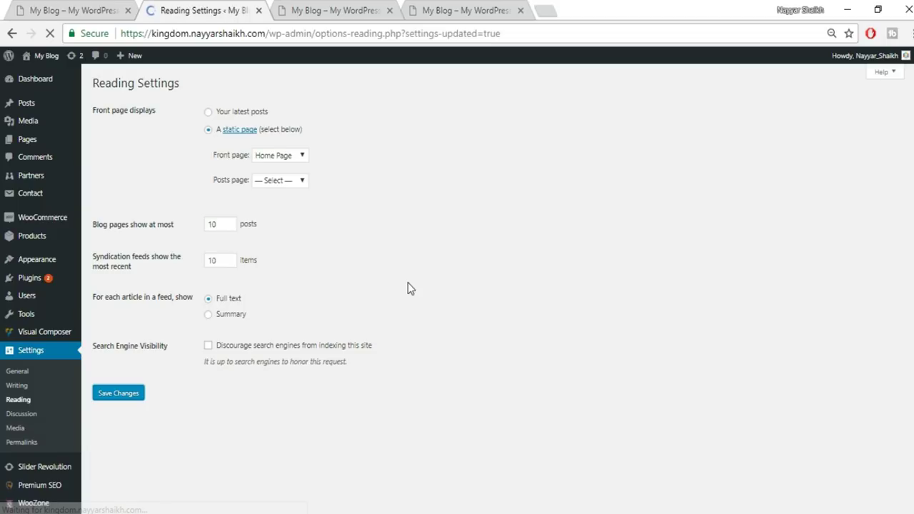
# Reload the site to confirm the front page now opens with the THE BEST OFFERS! slider
pyautogui.click(328, 9)
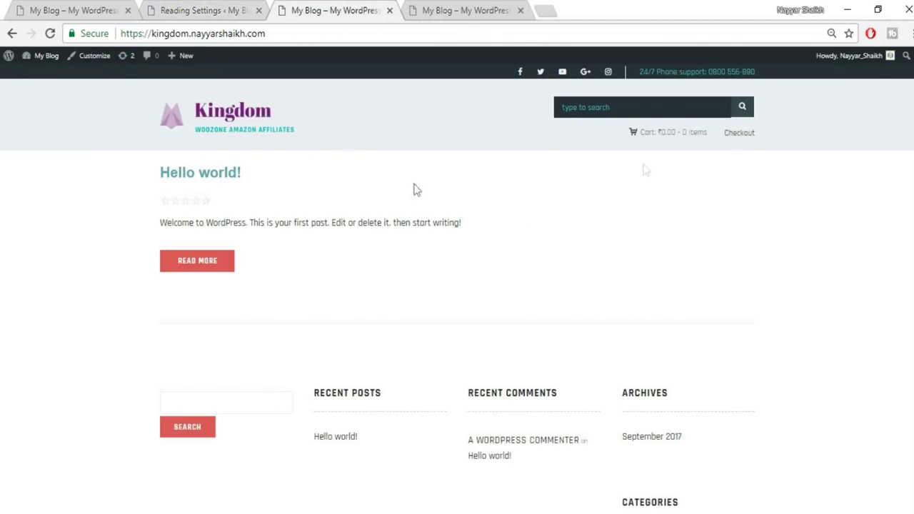
pyautogui.click(50, 35)
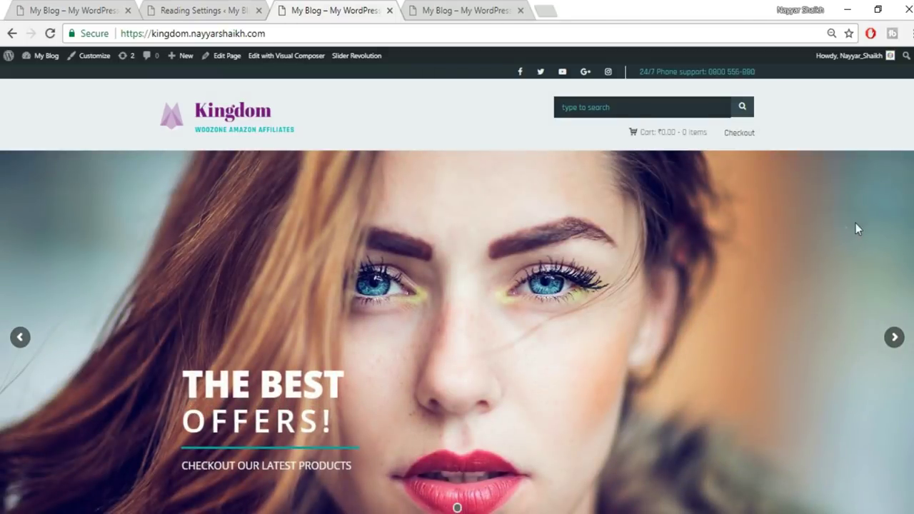
pyautogui.scroll(-6, 775, 316)
pyautogui.scroll(5, 777, 377)
pyautogui.scroll(1, 778, 373)
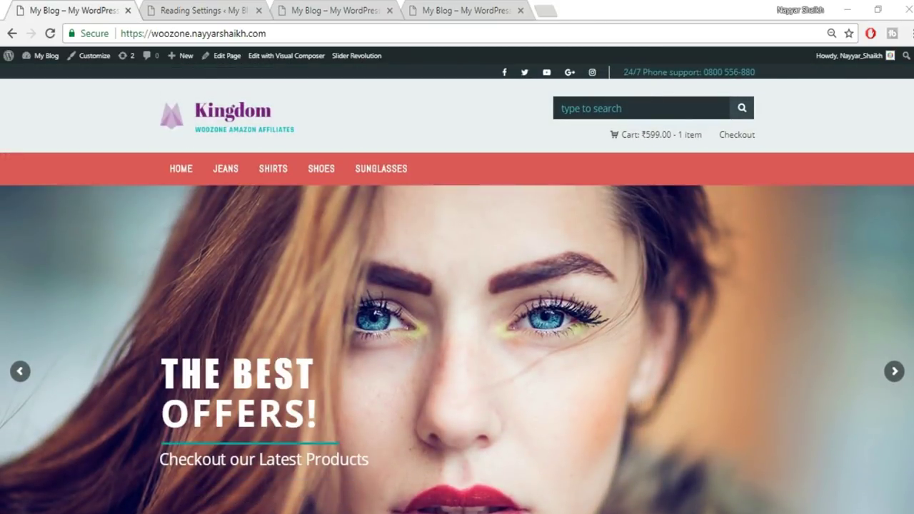
pyautogui.scroll(-10, 618, 221)
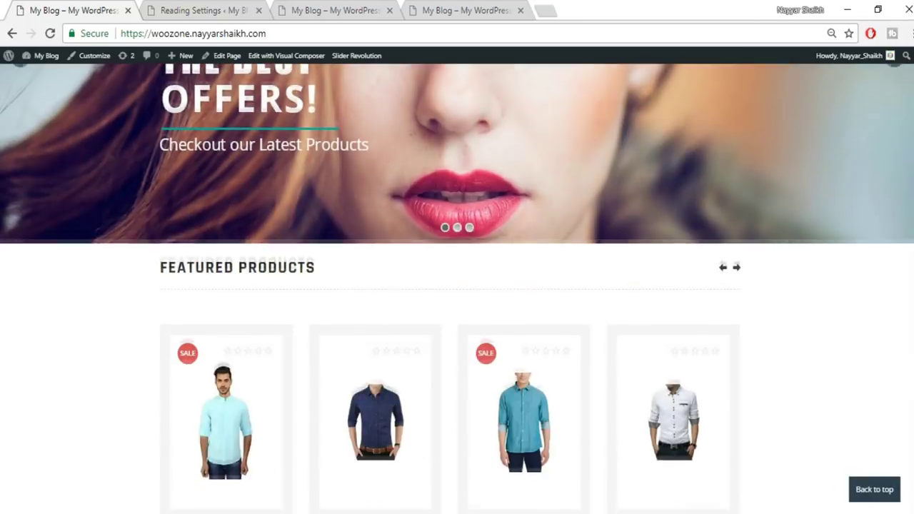
pyautogui.scroll(2, 476, 240)
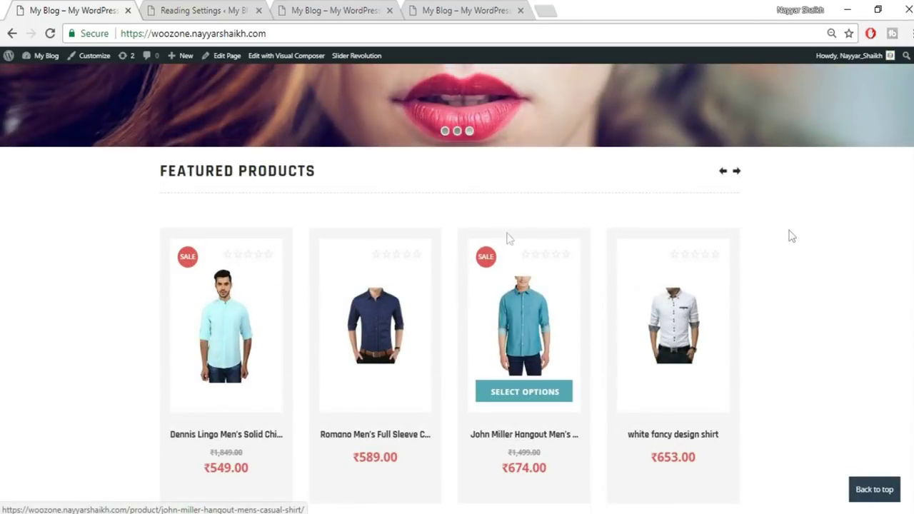
pyautogui.scroll(-1, 292, 326)
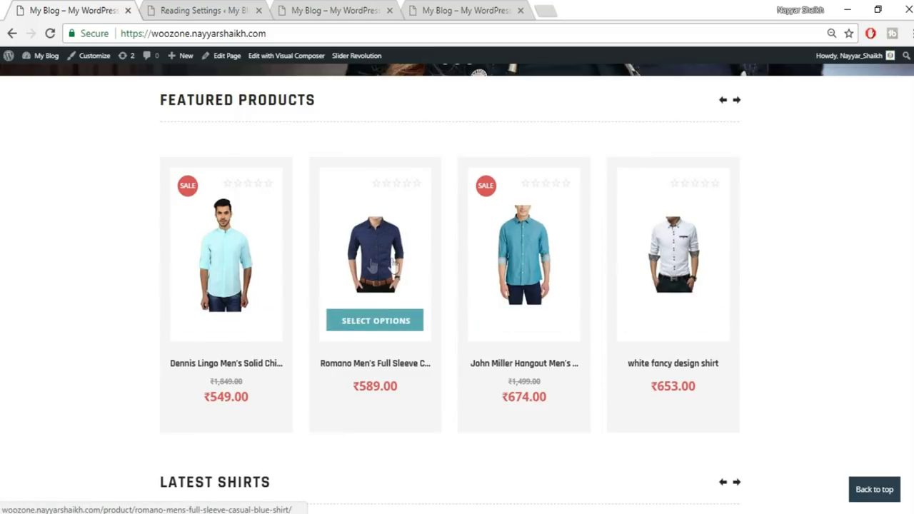
# On the WooZone dashboard, paste the item purchase code and activate the licence
pyautogui.click(187, 10)
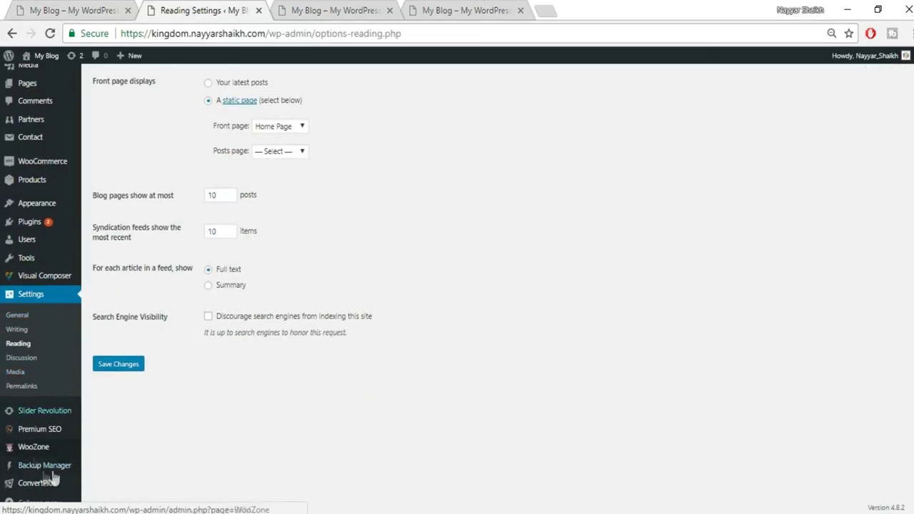
pyautogui.moveTo(50, 456)
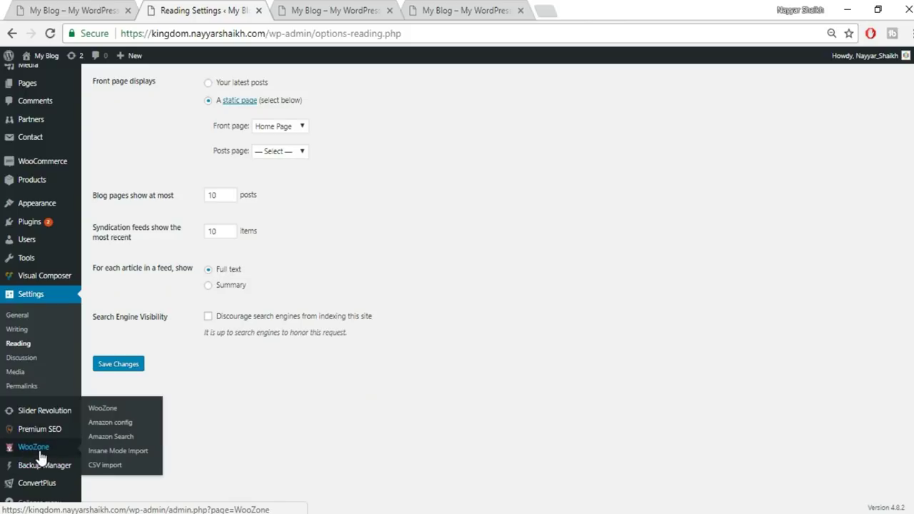
pyautogui.click(40, 452)
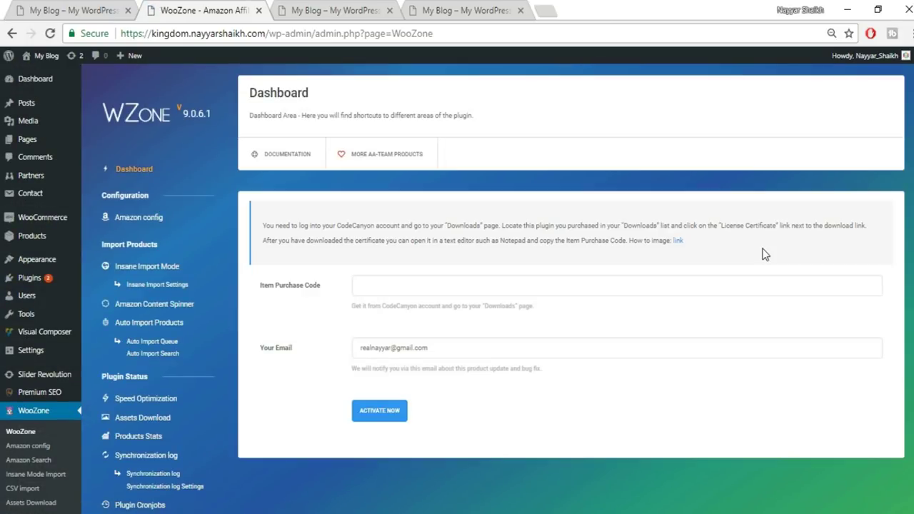
pyautogui.click(441, 285)
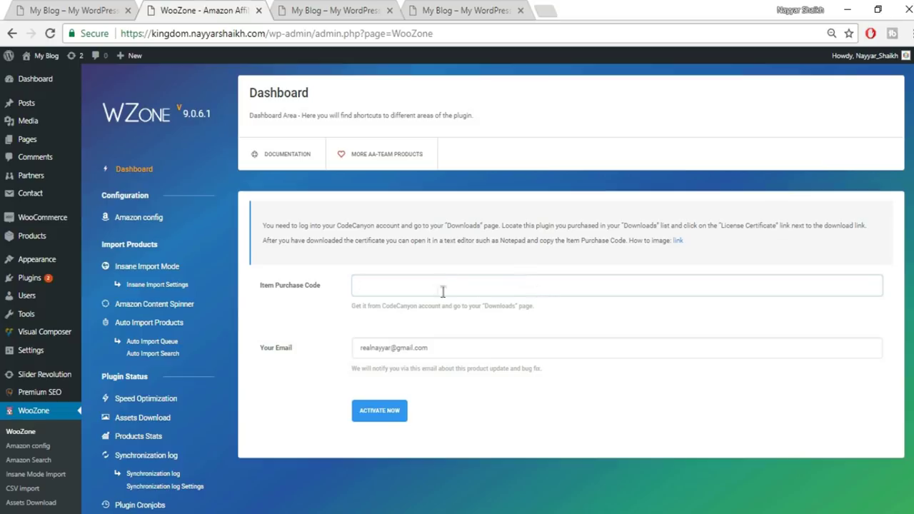
pyautogui.hotkey('ctrl', 'v')
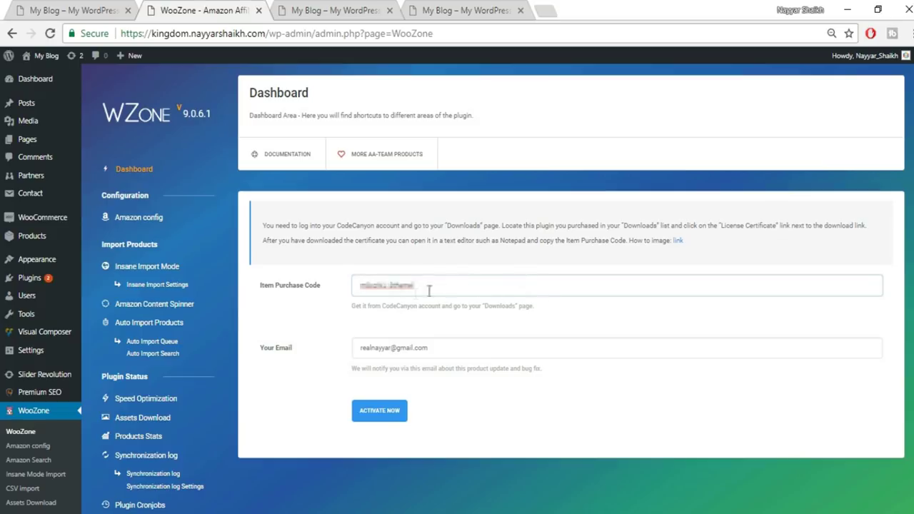
pyautogui.click(393, 420)
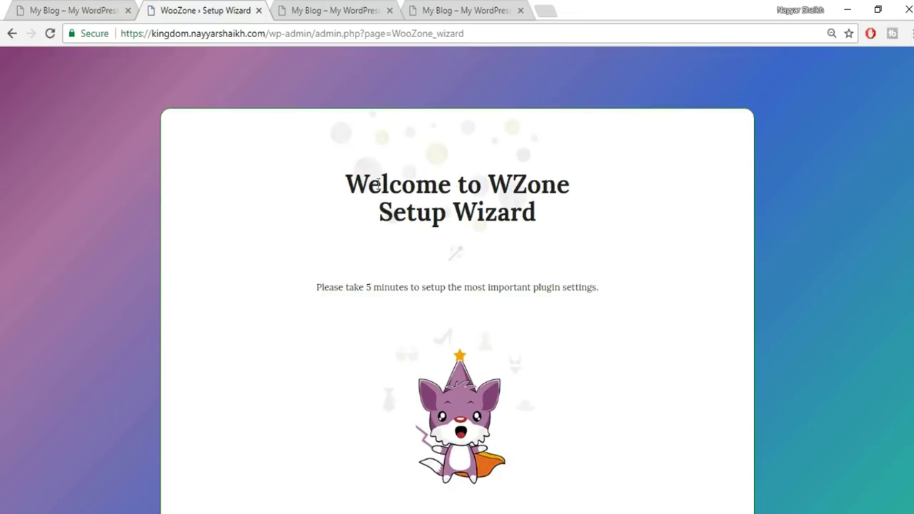
# Launch the WZone Setup Wizard from its welcome page with GET STARTED
pyautogui.scroll(-2, 537, 271)
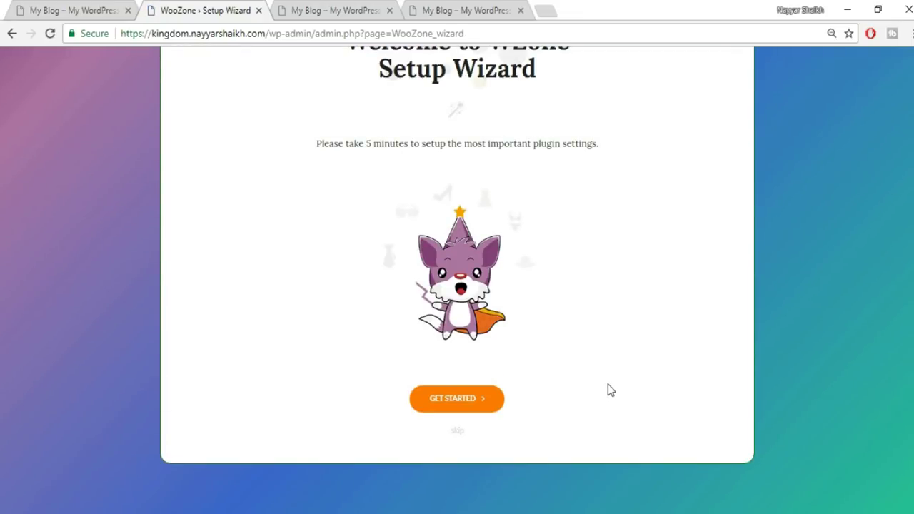
pyautogui.scroll(1, 607, 384)
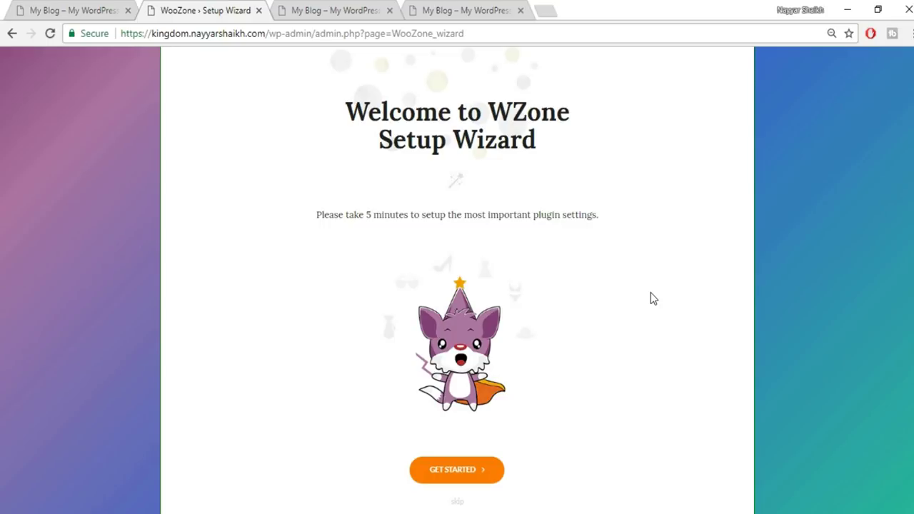
pyautogui.scroll(1, 653, 304)
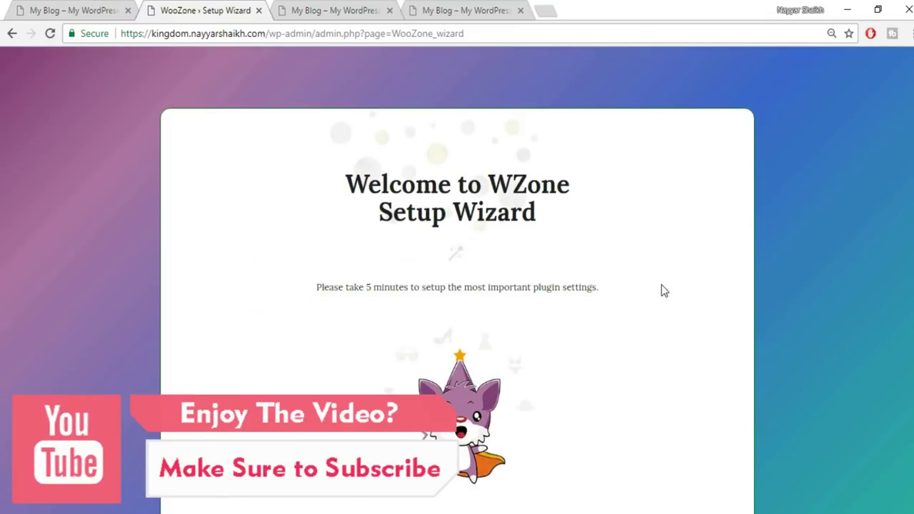
pyautogui.scroll(-2, 661, 290)
pyautogui.scroll(1, 663, 291)
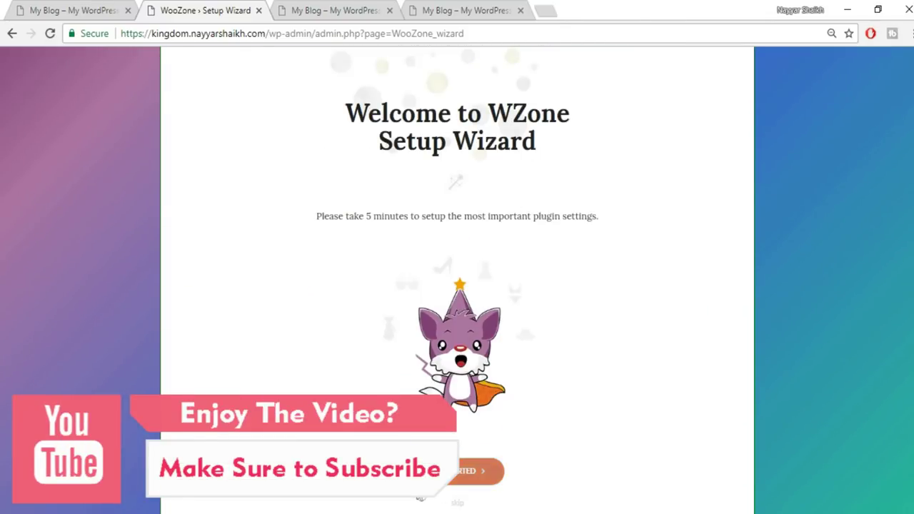
pyautogui.click(451, 485)
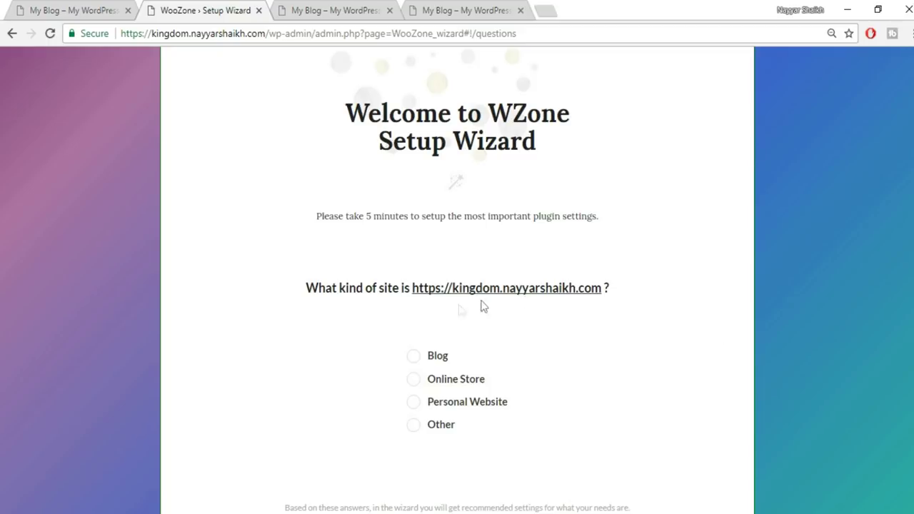
# Answer the site-type question with Online Store
pyautogui.scroll(-1, 633, 292)
pyautogui.click(443, 288)
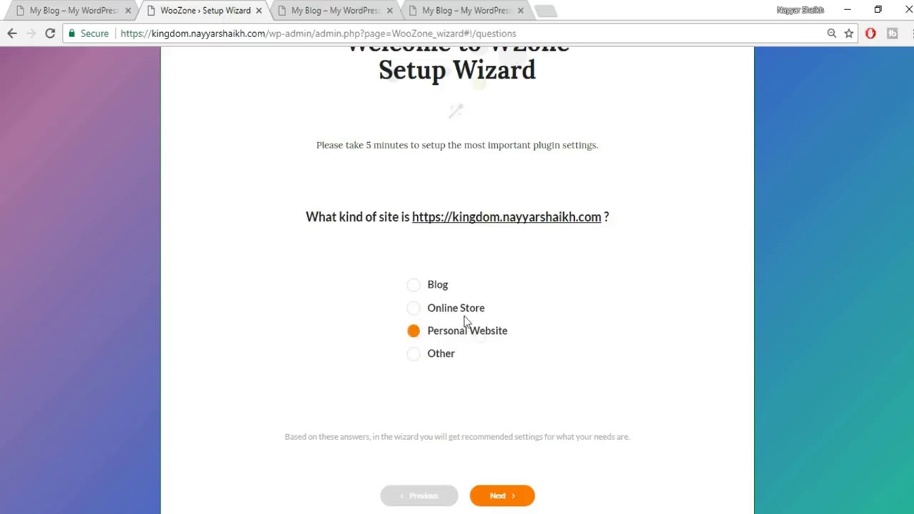
pyautogui.click(465, 314)
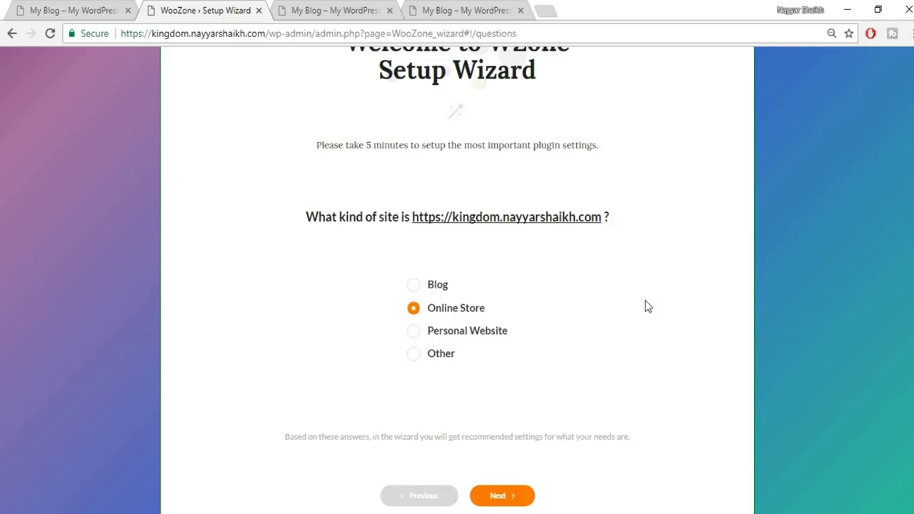
pyautogui.scroll(-1, 645, 306)
pyautogui.click(504, 426)
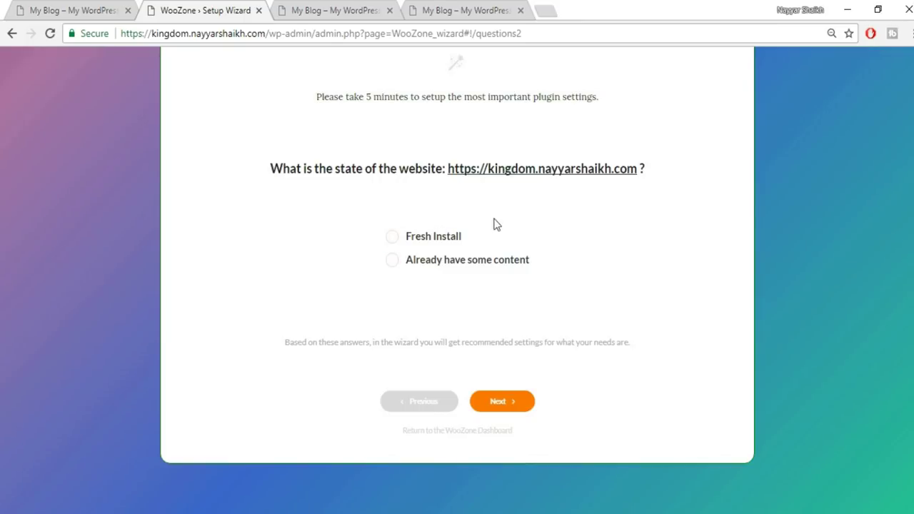
# Mark the site as a Fresh Install and choose the new Amazon-products store purpose
pyautogui.click(465, 263)
pyautogui.click(439, 245)
pyautogui.click(516, 409)
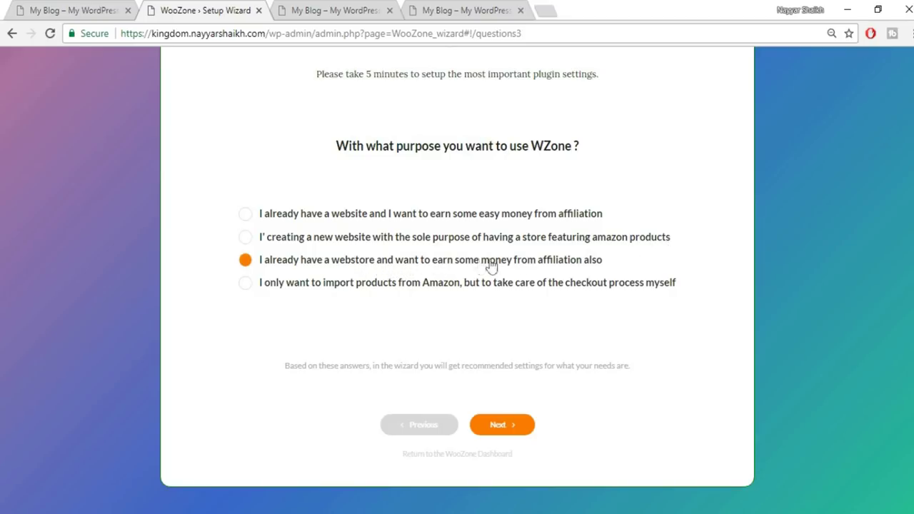
pyautogui.click(336, 242)
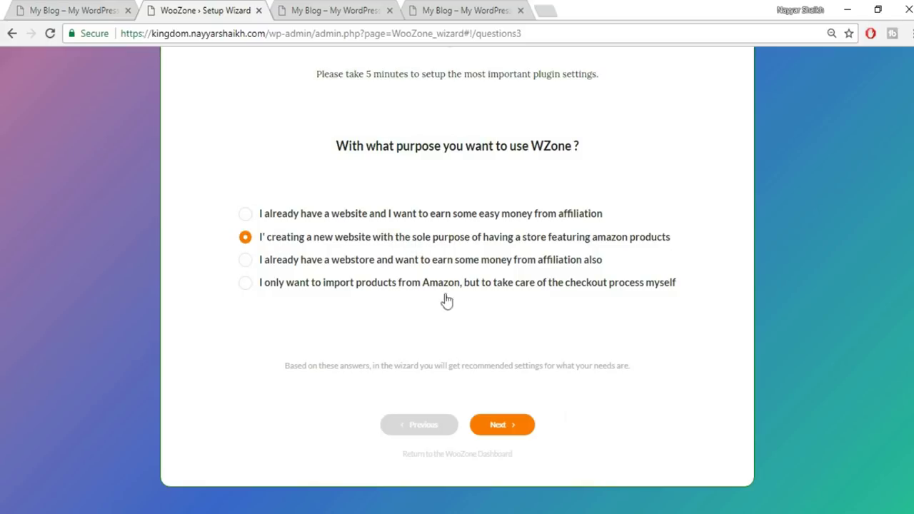
pyautogui.click(521, 425)
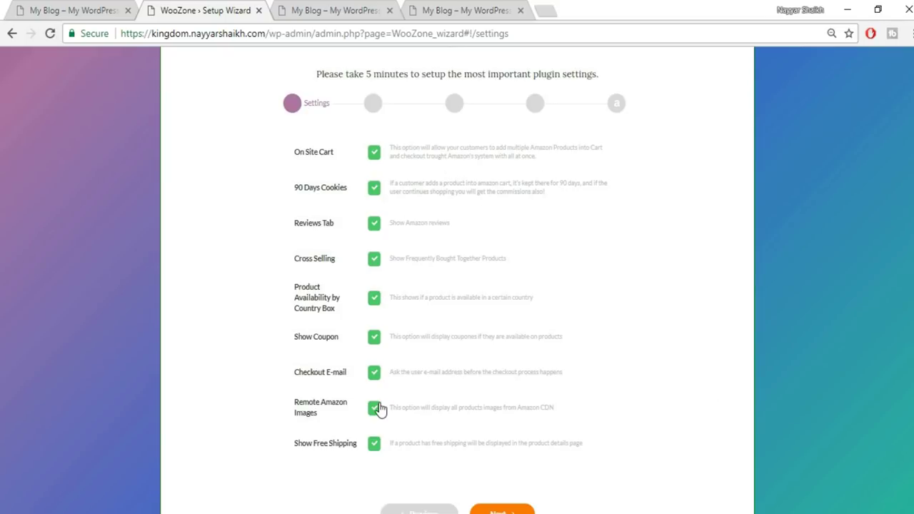
# Advance to Prices Setup, keeping prices and merchants from 'Amazon OR other sellers' and 'Amazon and other sellers'
pyautogui.scroll(-1, 380, 409)
pyautogui.click(502, 455)
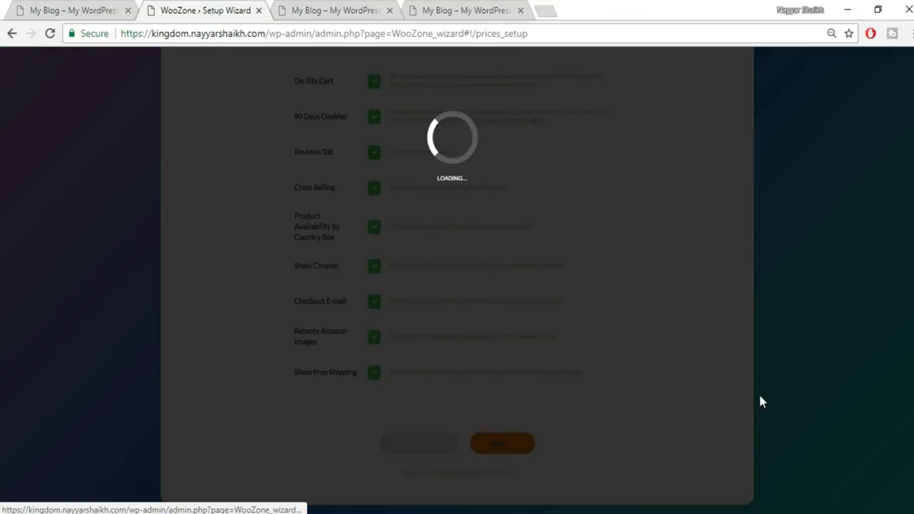
pyautogui.scroll(1, 761, 400)
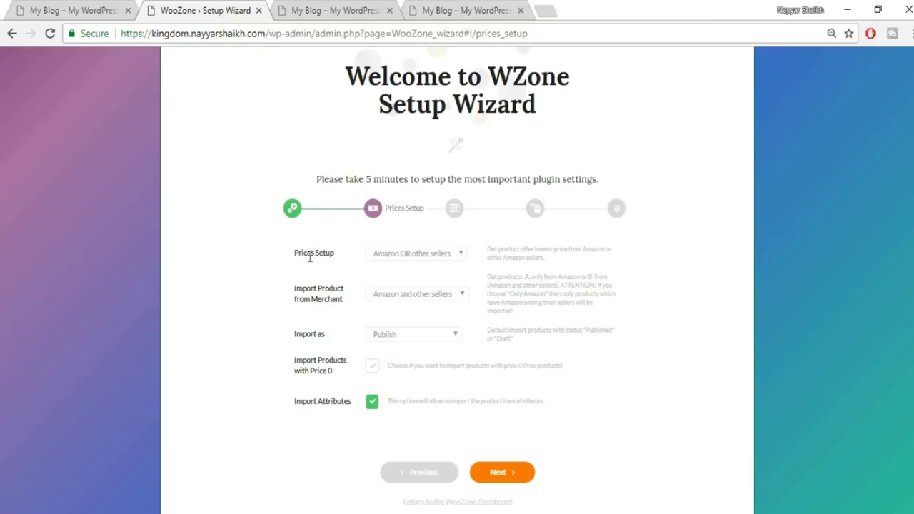
pyautogui.click(426, 257)
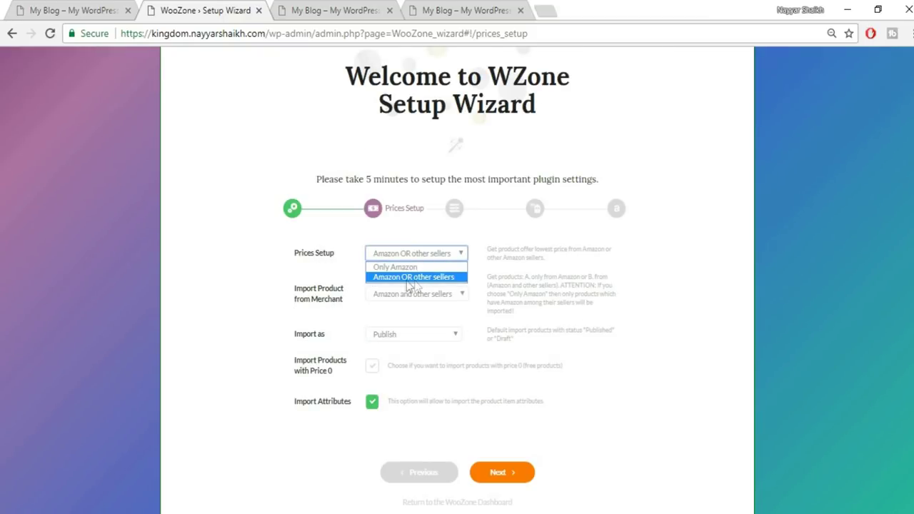
pyautogui.click(429, 278)
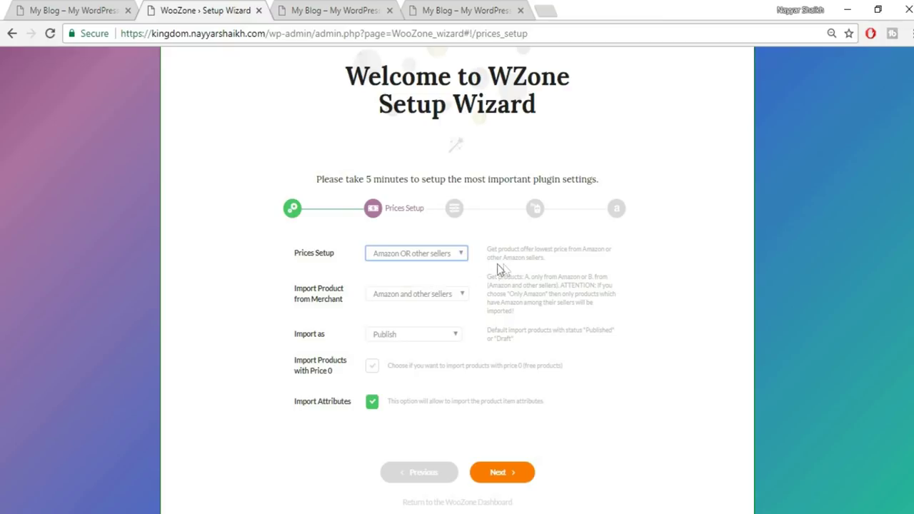
pyautogui.click(403, 295)
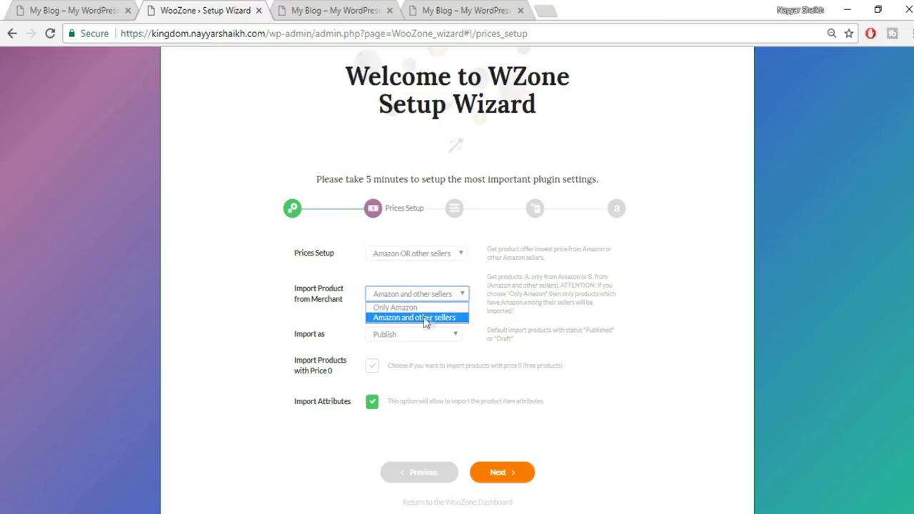
pyautogui.click(451, 318)
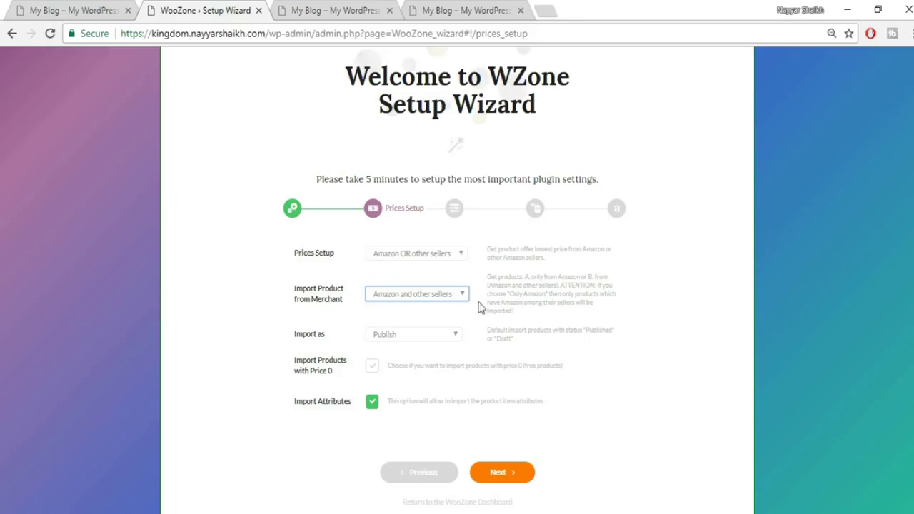
# Keep the import status for imported products on Publish rather than Draft
pyautogui.click(440, 343)
pyautogui.click(396, 348)
pyautogui.click(414, 336)
pyautogui.click(413, 348)
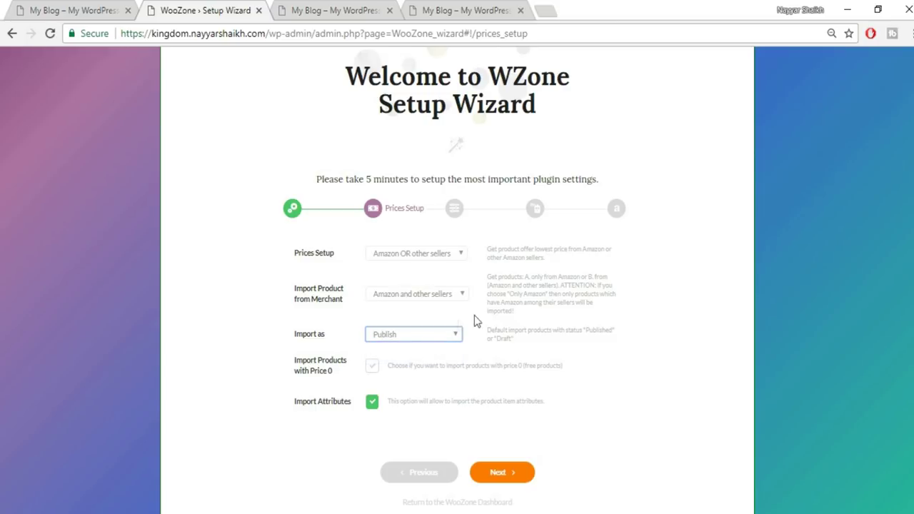
pyautogui.click(446, 336)
pyautogui.click(583, 346)
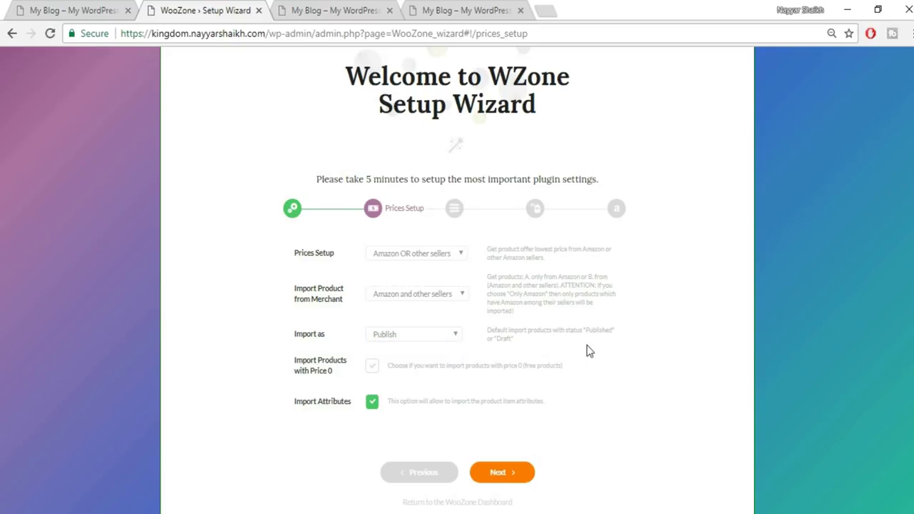
pyautogui.click(426, 336)
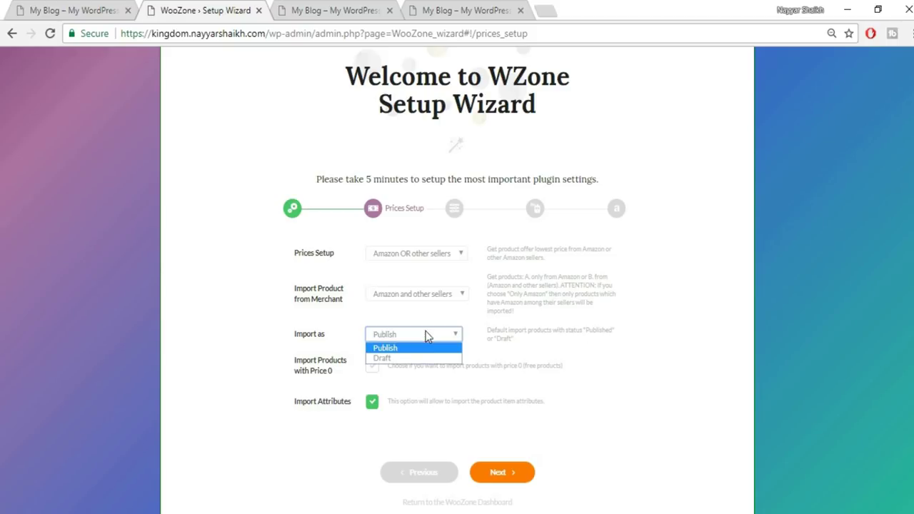
pyautogui.click(414, 347)
pyautogui.scroll(-1, 762, 315)
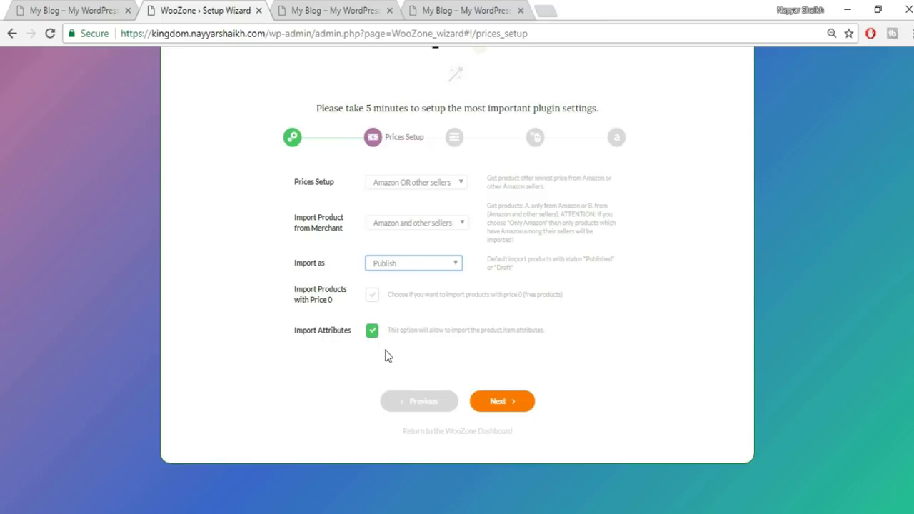
# Advance to Fine Tuning and slide Variations to none and back to all, leaving Spin on Import checked
pyautogui.click(520, 416)
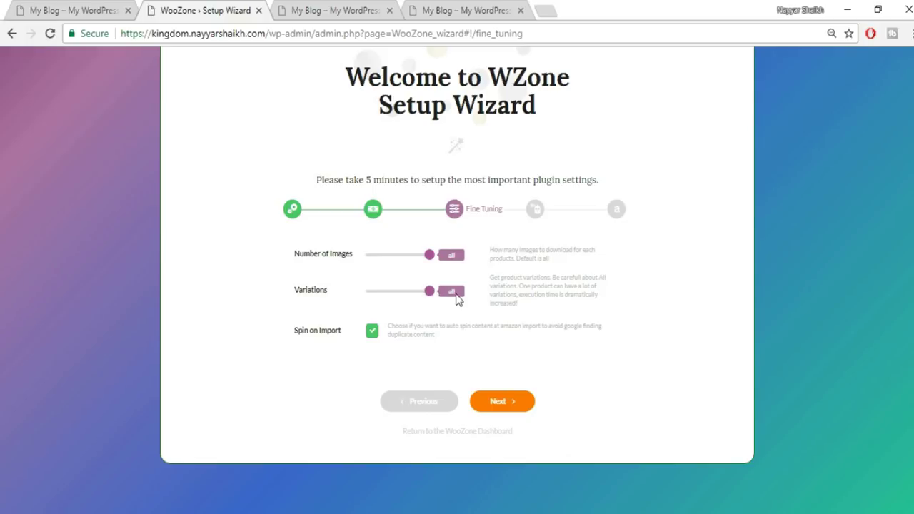
pyautogui.moveTo(428, 291); pyautogui.dragTo(363, 293)
pyautogui.click(421, 303)
pyautogui.moveTo(427, 306); pyautogui.dragTo(519, 305)
pyautogui.moveTo(441, 304)
pyautogui.mouseDown()
pyautogui.moveTo(460, 293)
pyautogui.moveTo(442, 295)
pyautogui.mouseUp()
# Advance to Customization and change the checkout redirect delay to 1 second
pyautogui.click(512, 405)
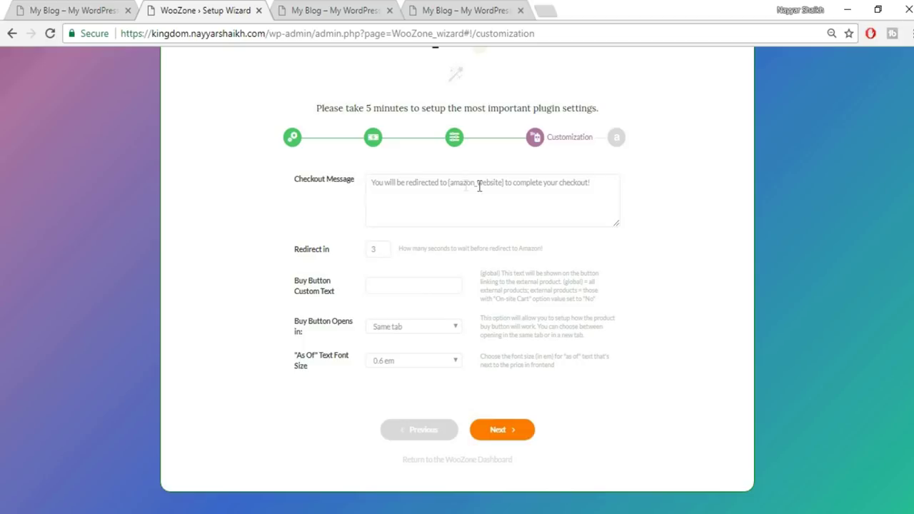
pyautogui.click(405, 194)
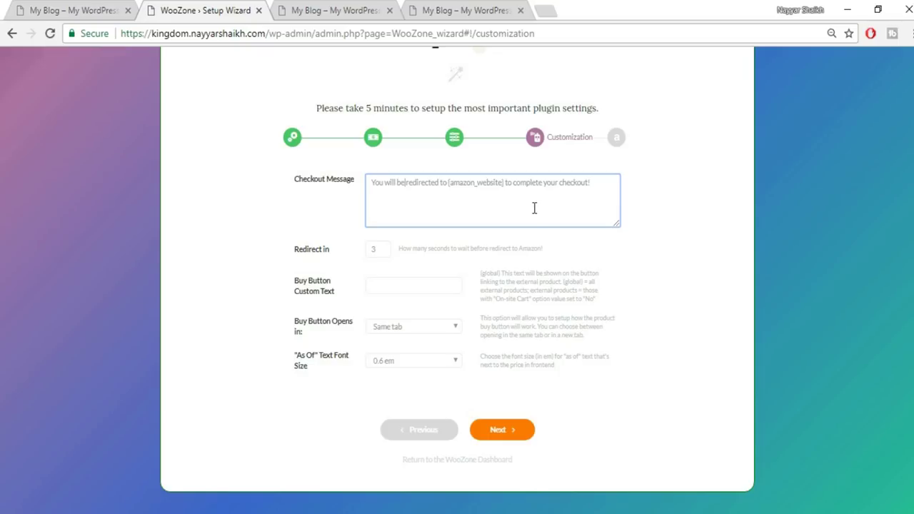
pyautogui.moveTo(386, 249); pyautogui.dragTo(355, 251)
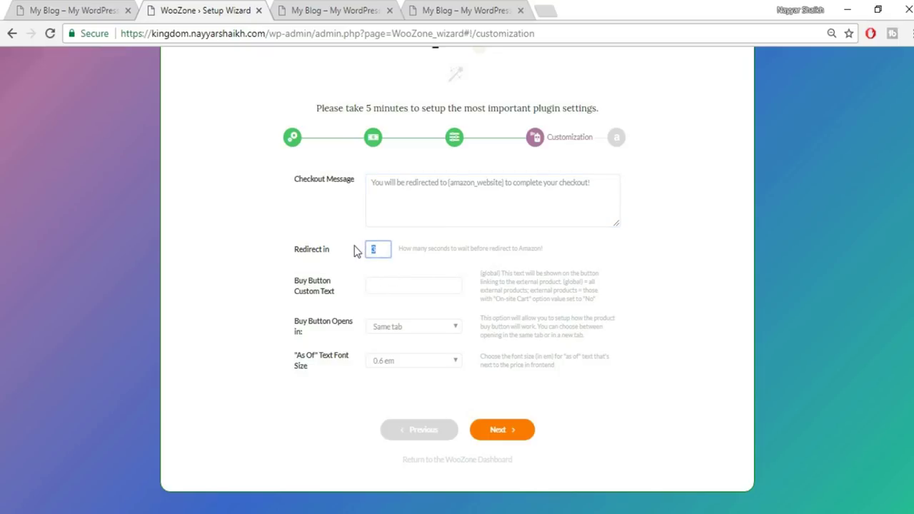
pyautogui.write('1')
pyautogui.click(416, 267)
pyautogui.click(379, 253)
pyautogui.click(433, 271)
# Set the buy button custom text to 'Buy Now', opening in the Same tab
pyautogui.click(412, 291)
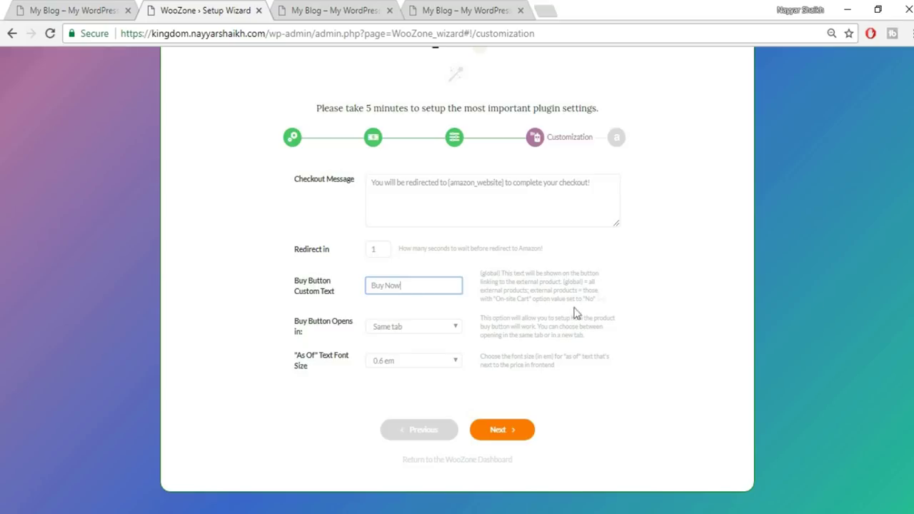
pyautogui.click(426, 326)
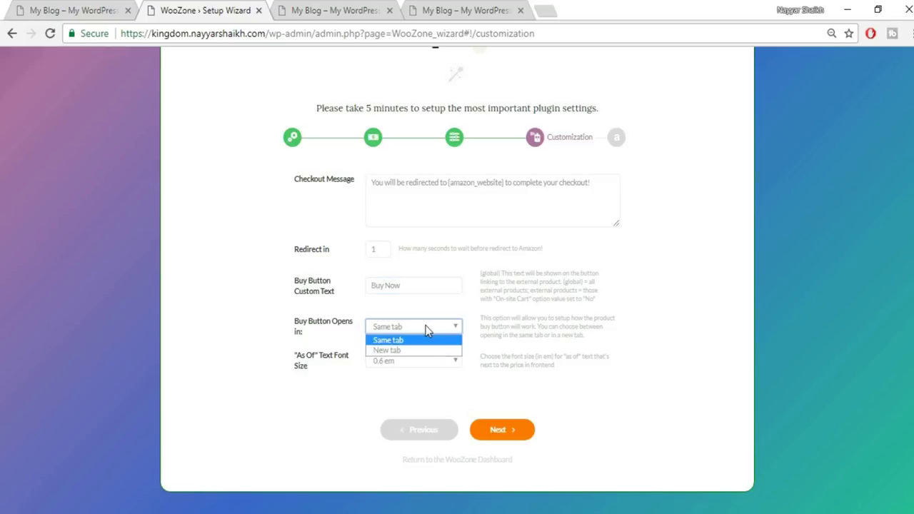
pyautogui.click(425, 334)
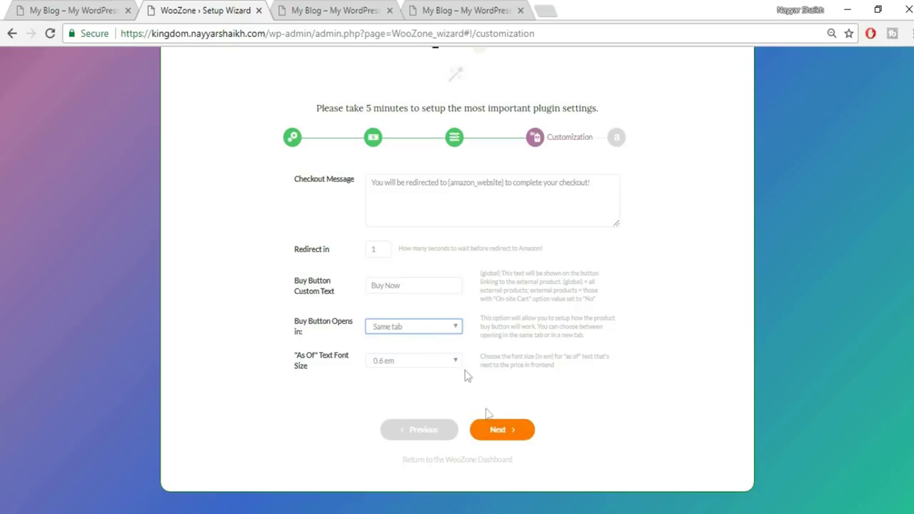
pyautogui.click(513, 432)
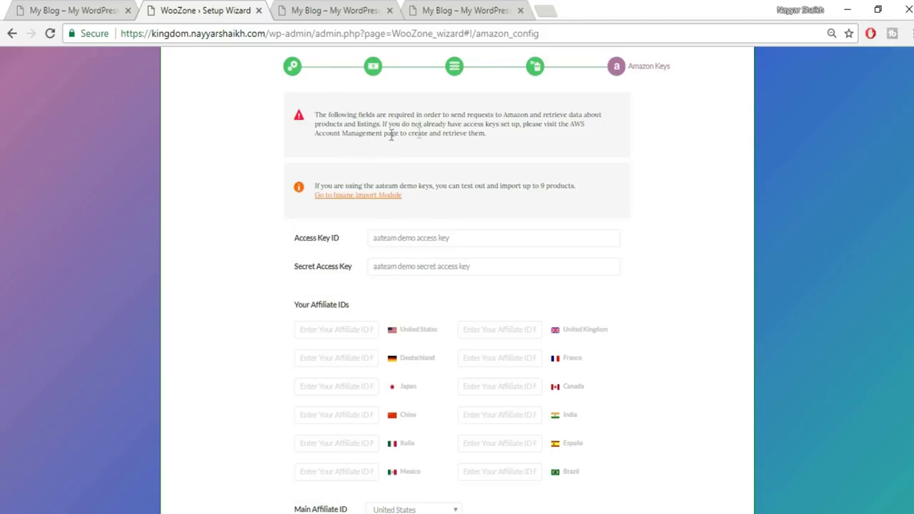
pyautogui.scroll(-2, 641, 190)
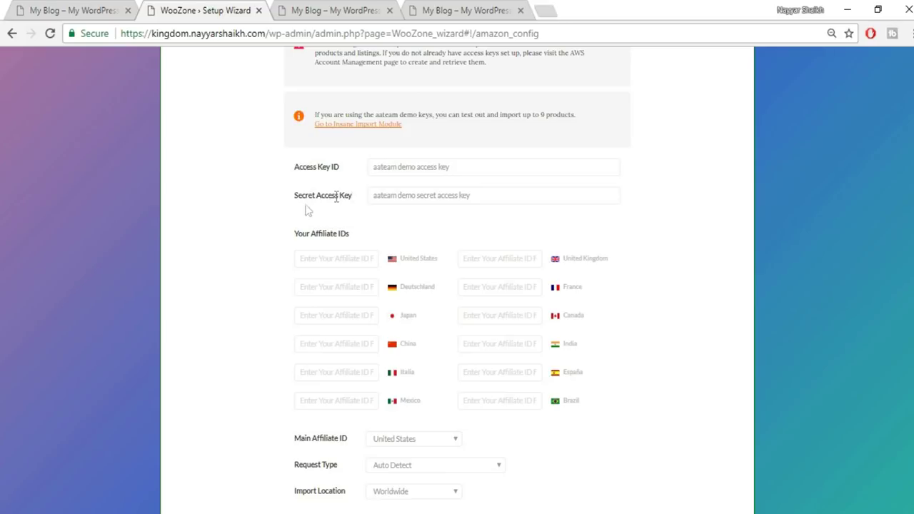
pyautogui.scroll(-2, 653, 204)
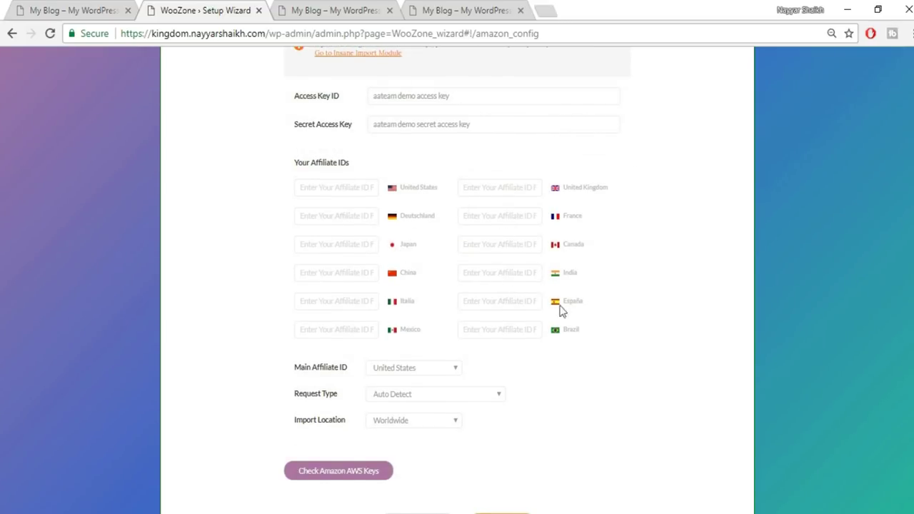
pyautogui.scroll(2, 560, 313)
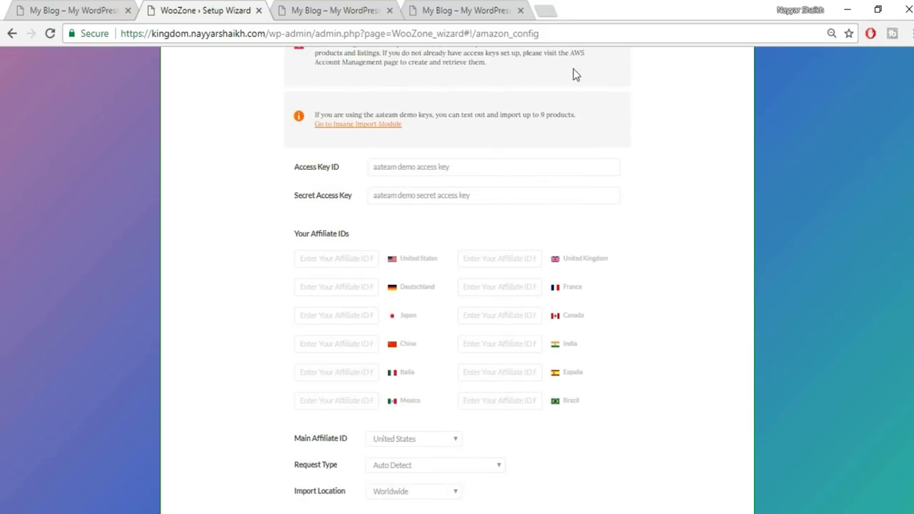
# Load affiliate-program.amazon.in in a new browser tab
pyautogui.click(544, 10)
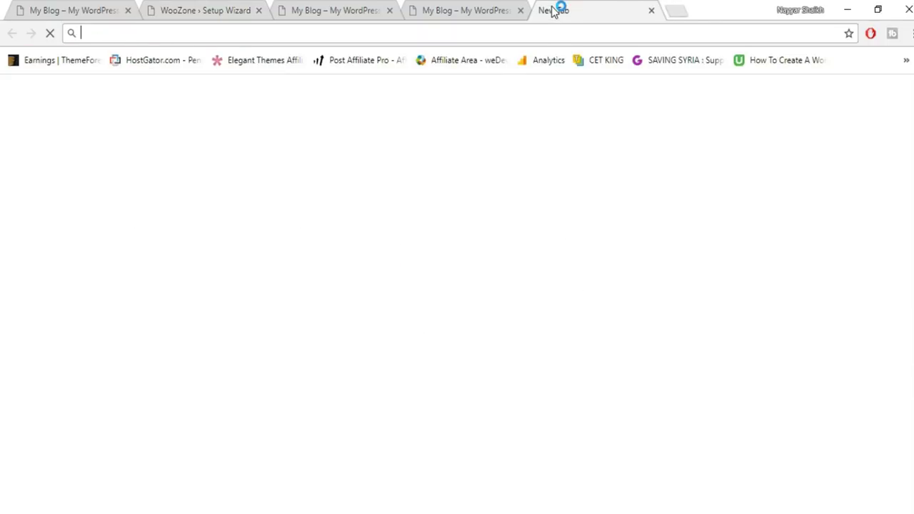
pyautogui.write('affi')
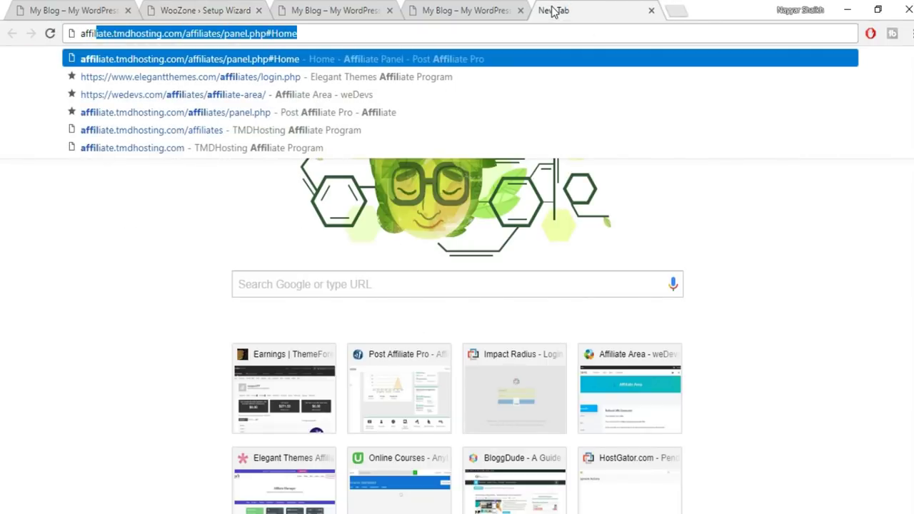
pyautogui.write('liate-')
pyautogui.press('Down')
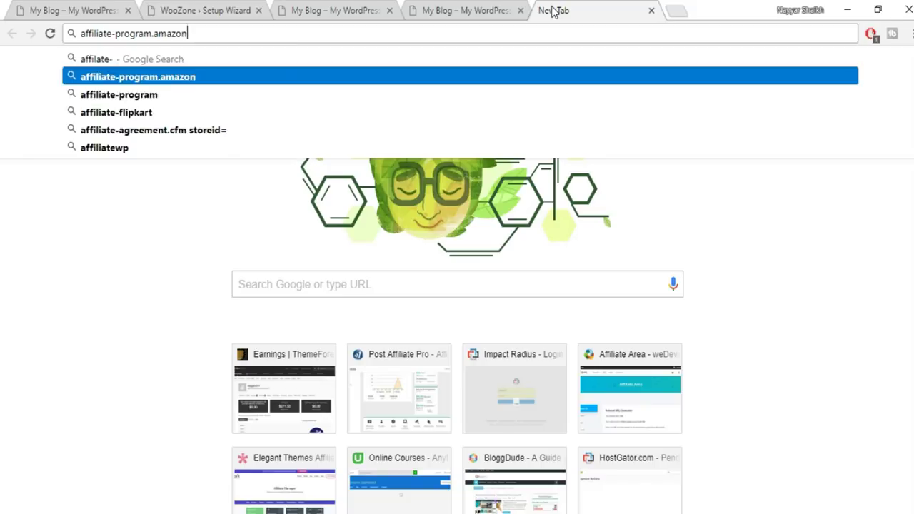
pyautogui.write('.ine')
pyautogui.press('BackSpace')
pyautogui.press('BackSpace')
pyautogui.write('n')
pyautogui.press('Return')
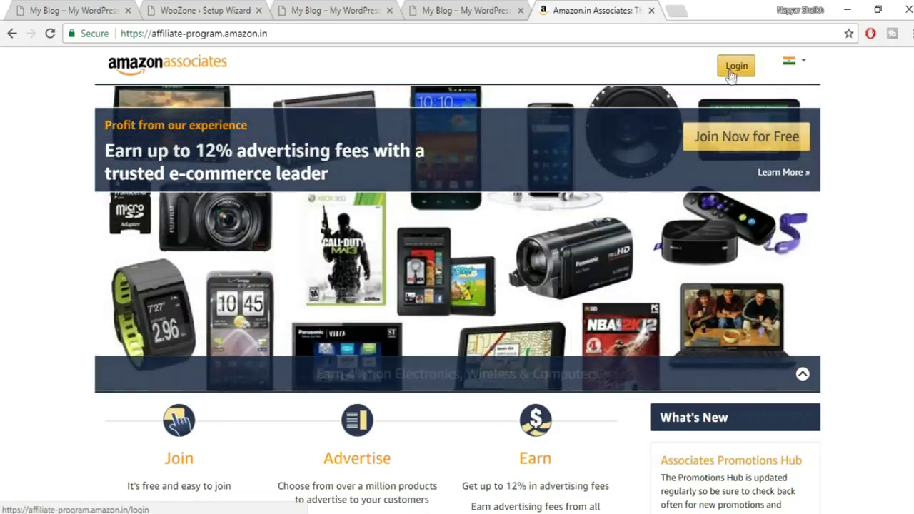
# Sign in to the Amazon Associates account, then return to the WooZone Setup Wizard tab
pyautogui.click(730, 71)
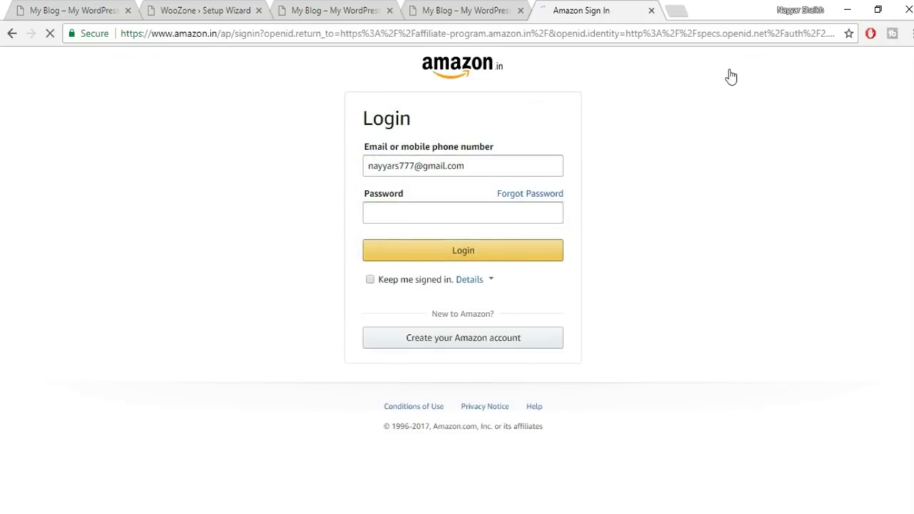
pyautogui.click(507, 262)
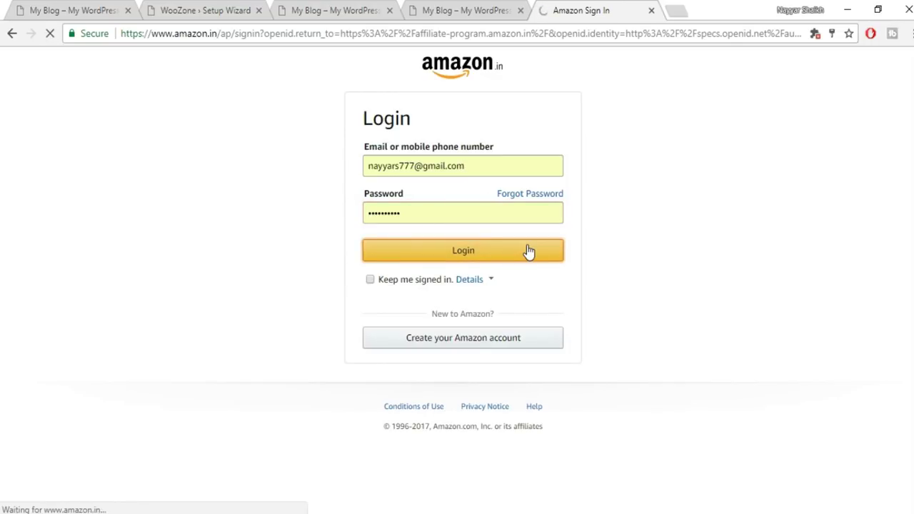
pyautogui.click(467, 8)
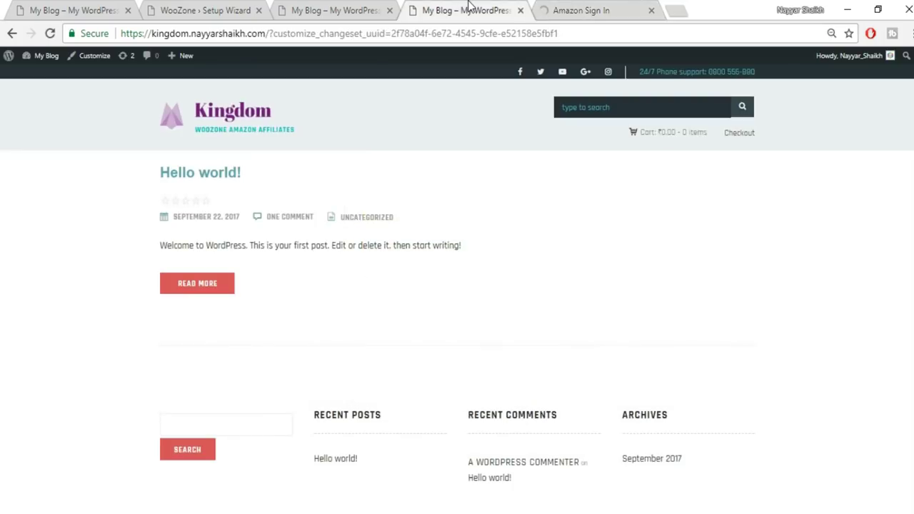
pyautogui.click(312, 8)
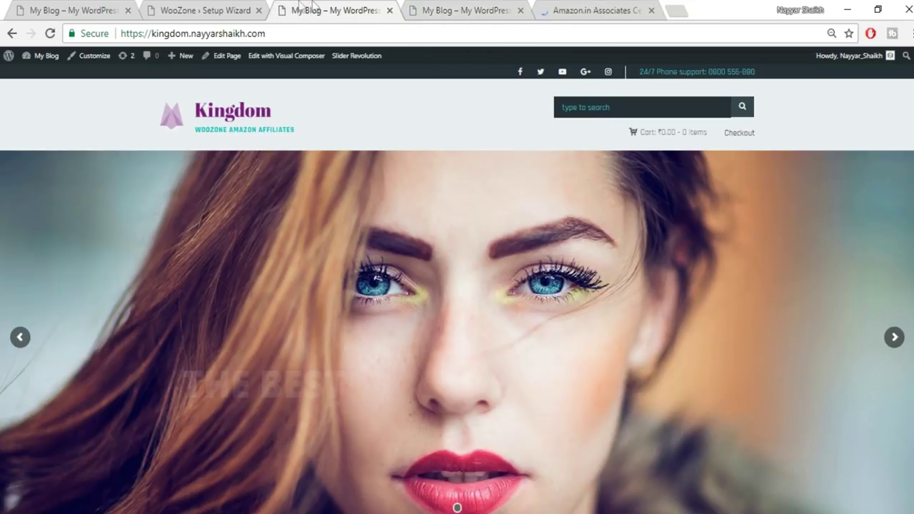
pyautogui.click(184, 8)
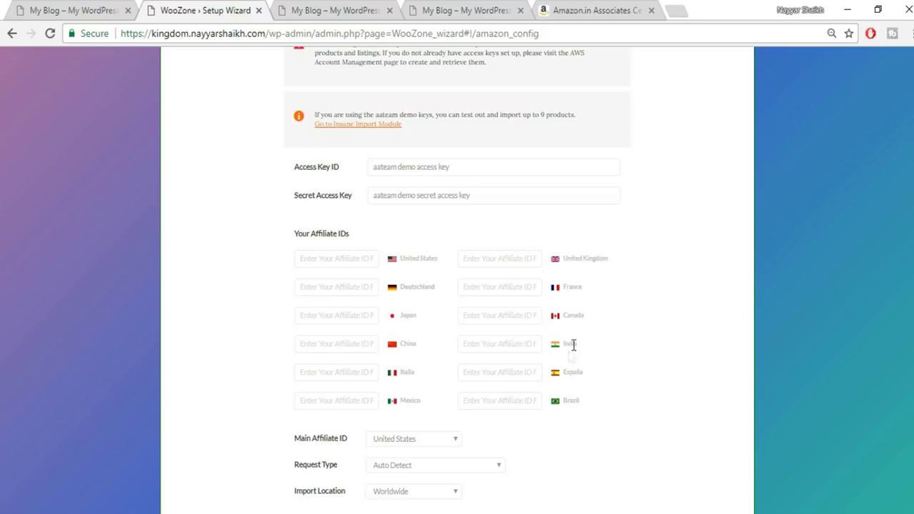
# Copy the Associates store ID and paste it into WooZone's India affiliate ID field
pyautogui.click(587, 11)
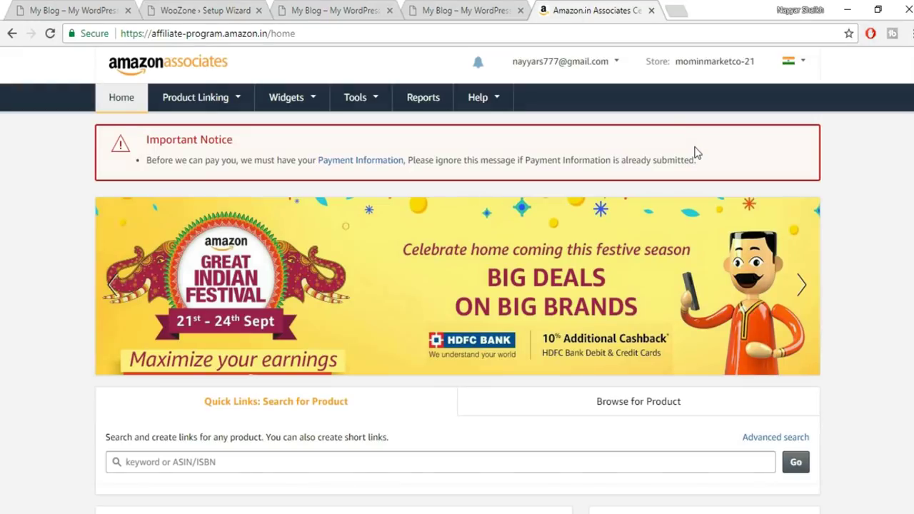
pyautogui.moveTo(755, 60); pyautogui.dragTo(676, 61)
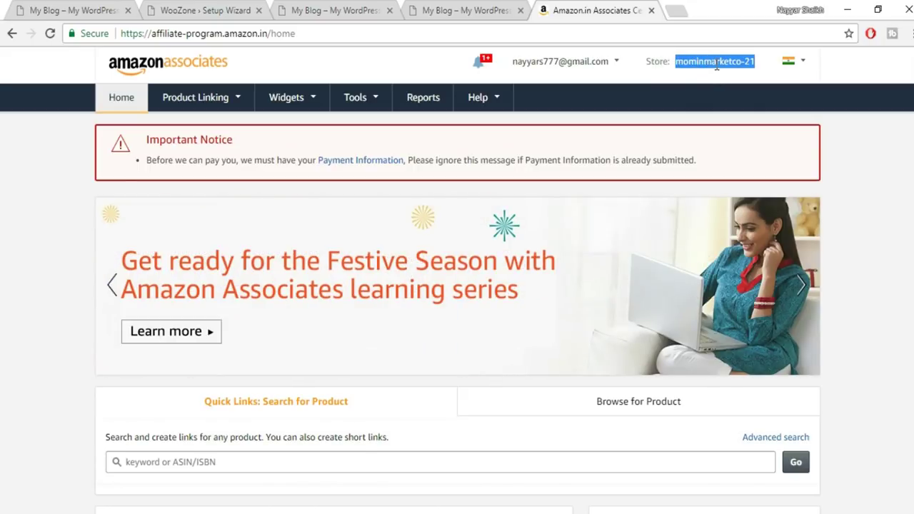
pyautogui.rightClick(717, 64)
pyautogui.click(716, 76)
pyautogui.click(333, 10)
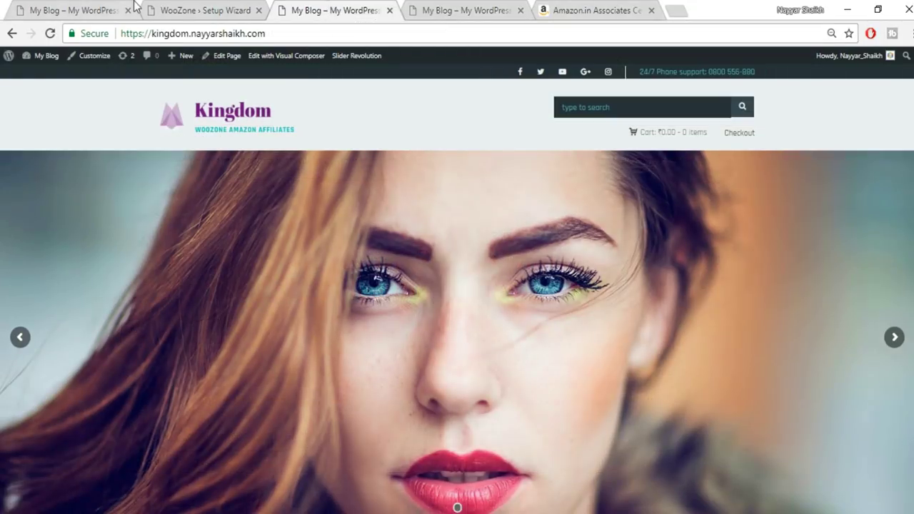
pyautogui.click(180, 8)
pyautogui.click(521, 345)
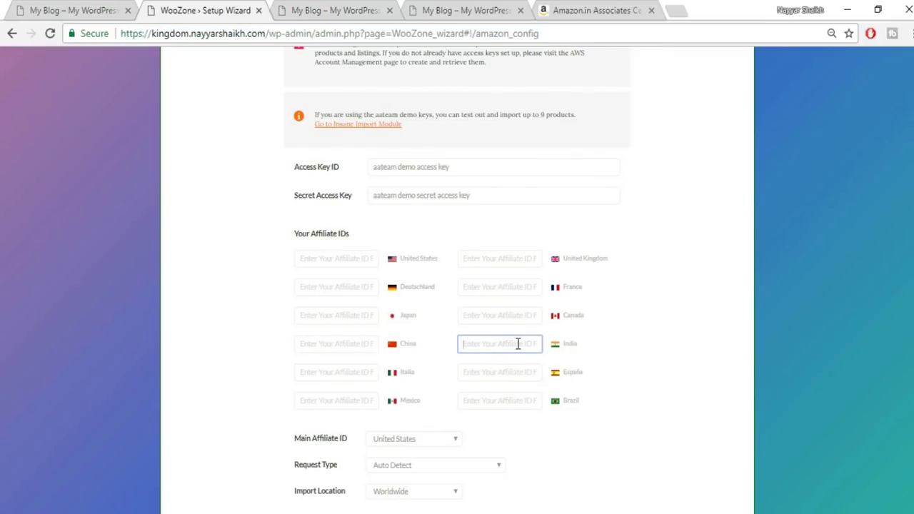
pyautogui.hotkey('ctrl', 'v')
# Back on Amazon Associates, look through the store country list
pyautogui.click(618, 9)
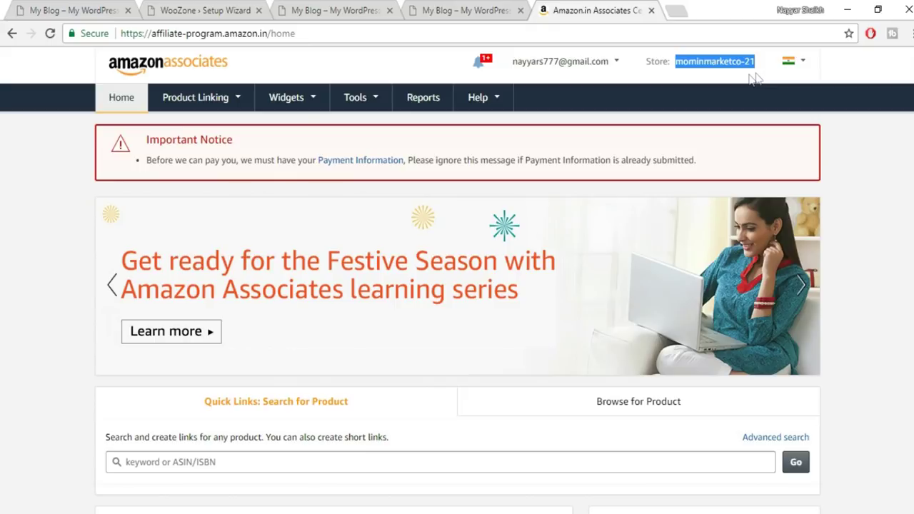
pyautogui.click(801, 68)
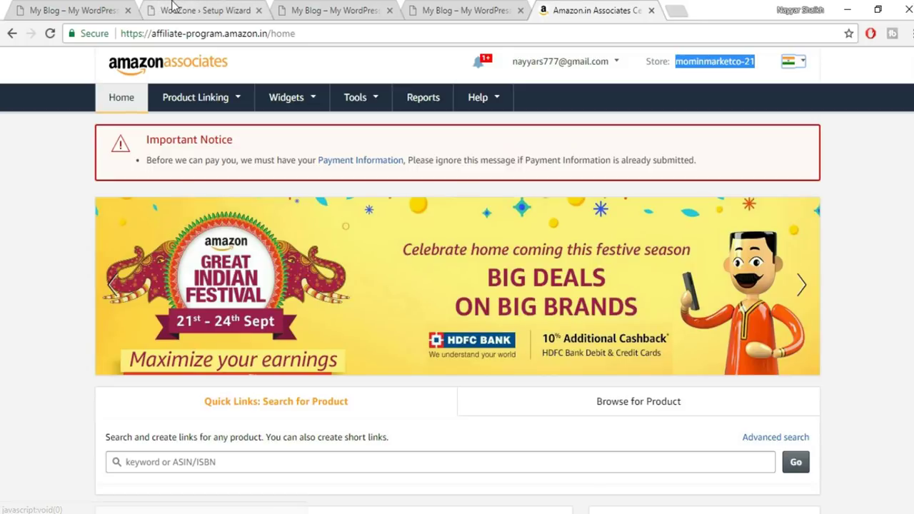
pyautogui.click(793, 62)
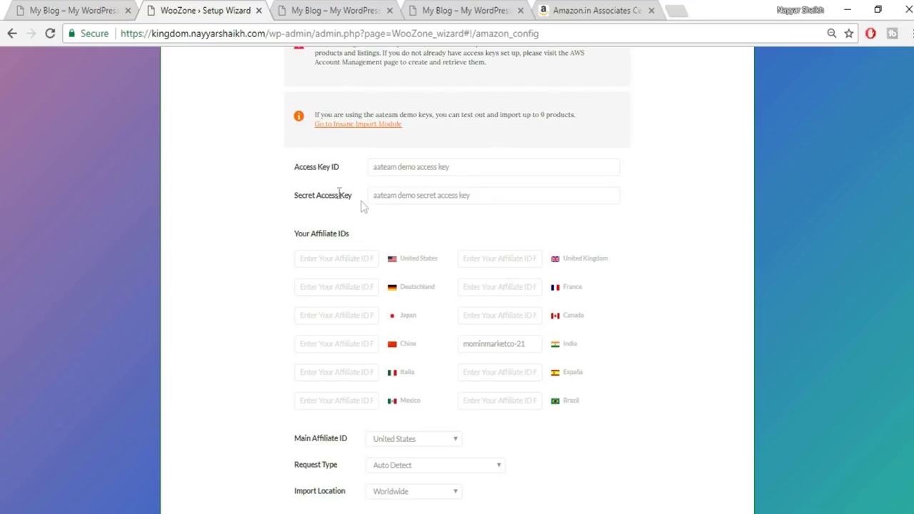
# Go to Tools > Product Advertising API, choose Manage Credentials, and sign in to the AWS root account
pyautogui.click(586, 8)
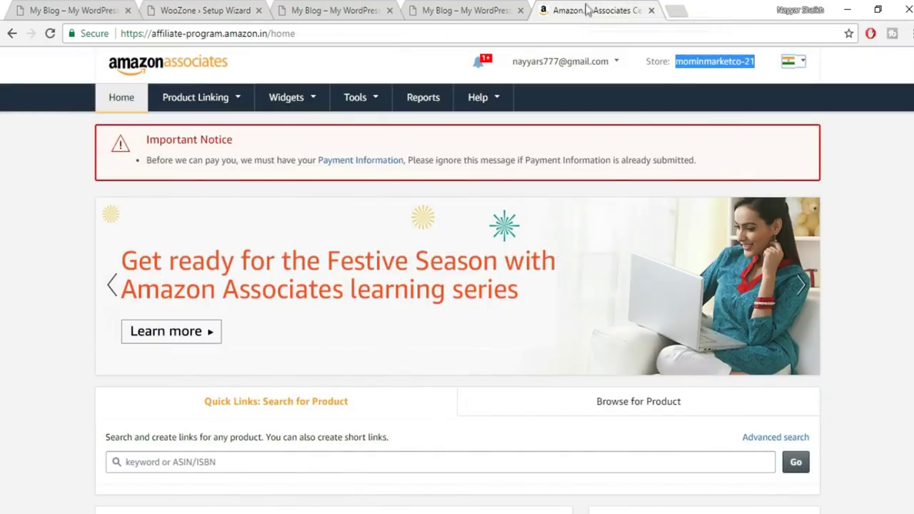
pyautogui.moveTo(371, 100)
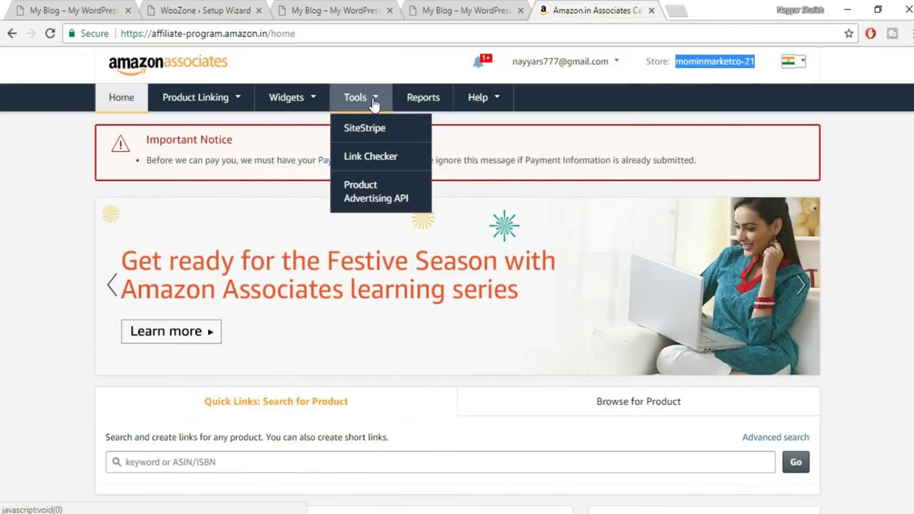
pyautogui.click(375, 203)
pyautogui.scroll(-1, 745, 257)
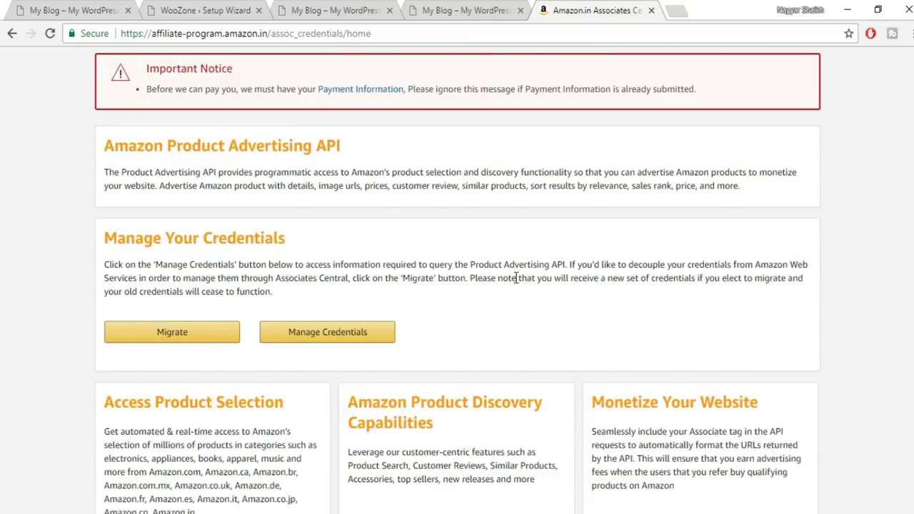
pyautogui.scroll(-1, 458, 273)
pyautogui.click(352, 267)
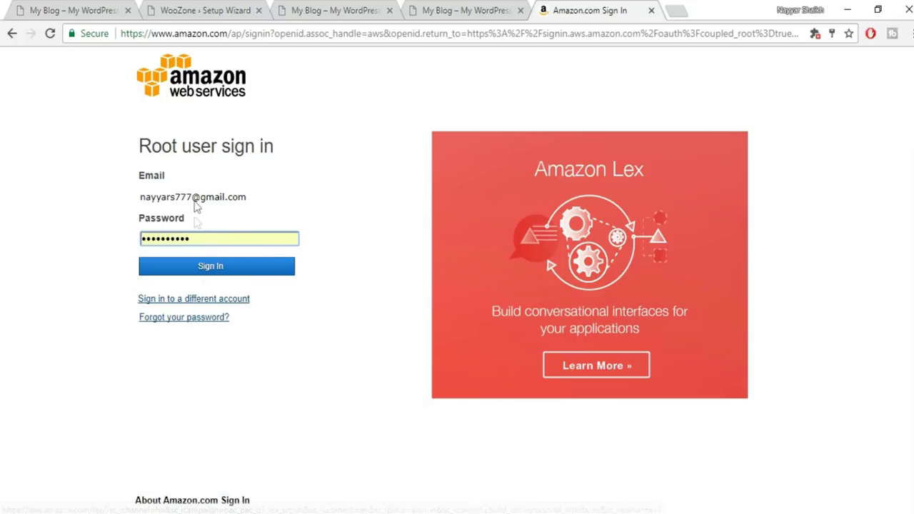
pyautogui.click(230, 275)
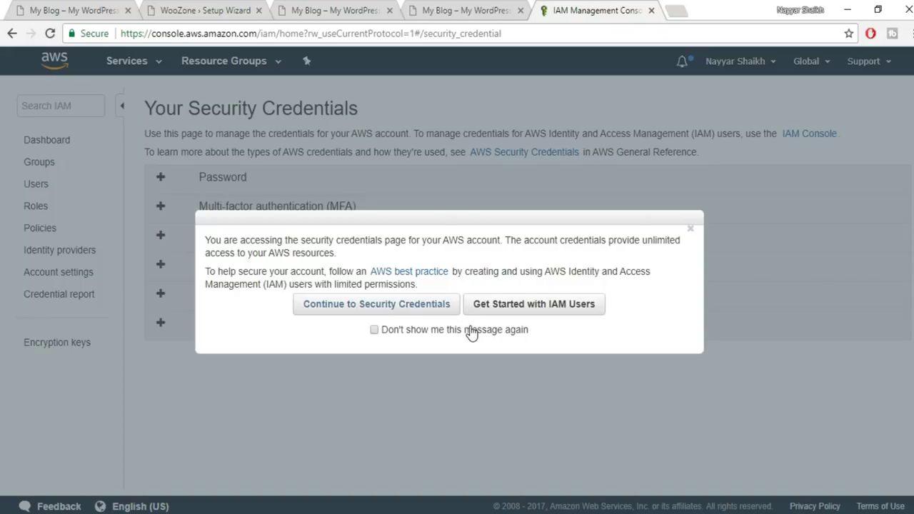
# Continue to Security Credentials, expand Access keys, and delete the old active key
pyautogui.click(409, 314)
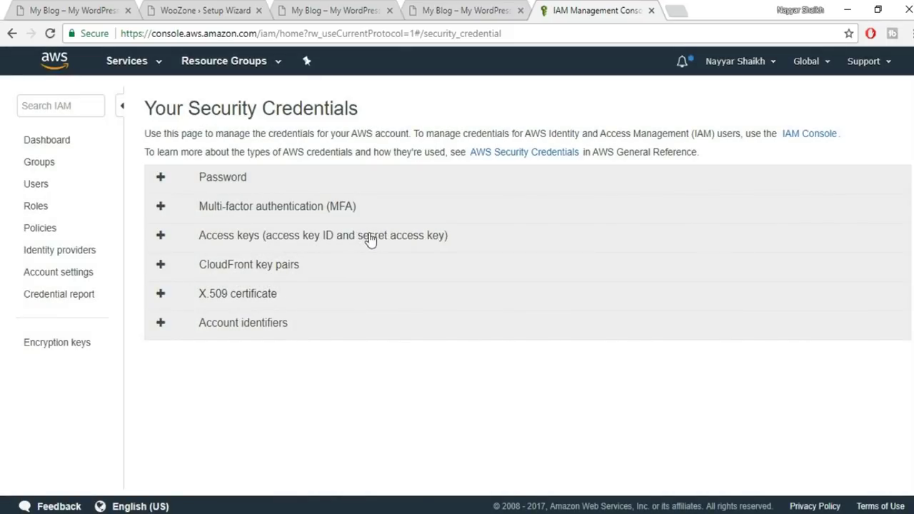
pyautogui.click(262, 243)
pyautogui.scroll(-1, 786, 336)
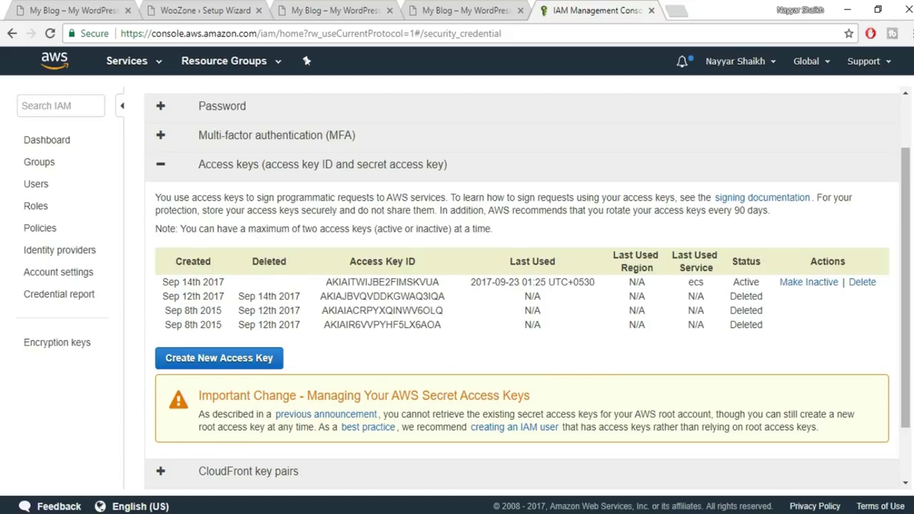
pyautogui.click(865, 283)
pyautogui.click(643, 328)
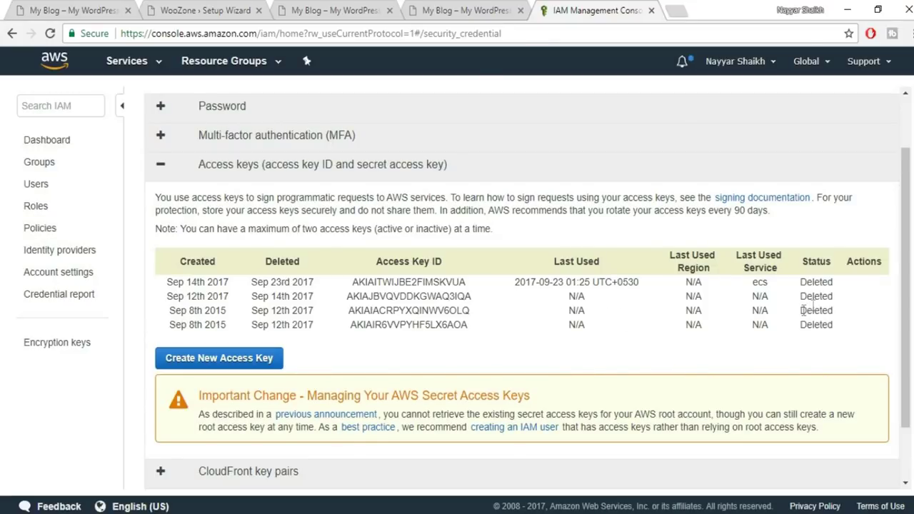
# Create a new access key, show its ID and secret, and select the access key ID
pyautogui.click(229, 358)
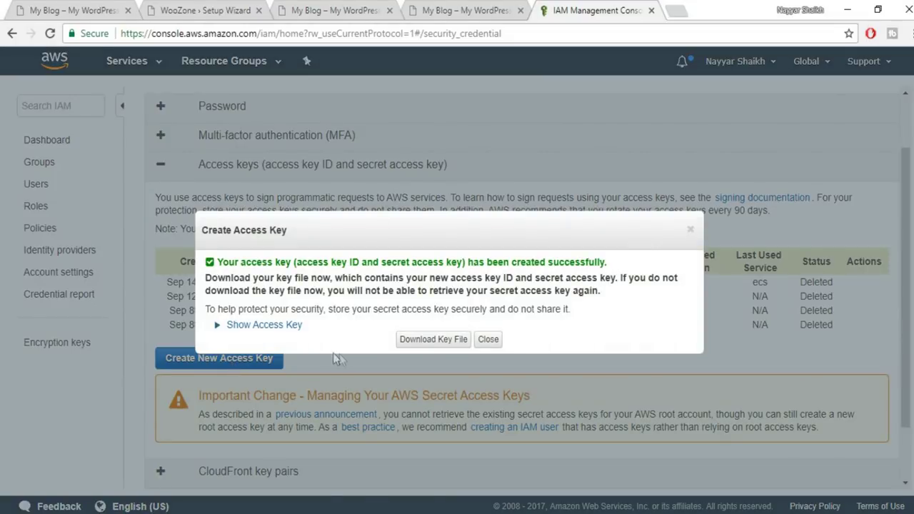
pyautogui.click(274, 325)
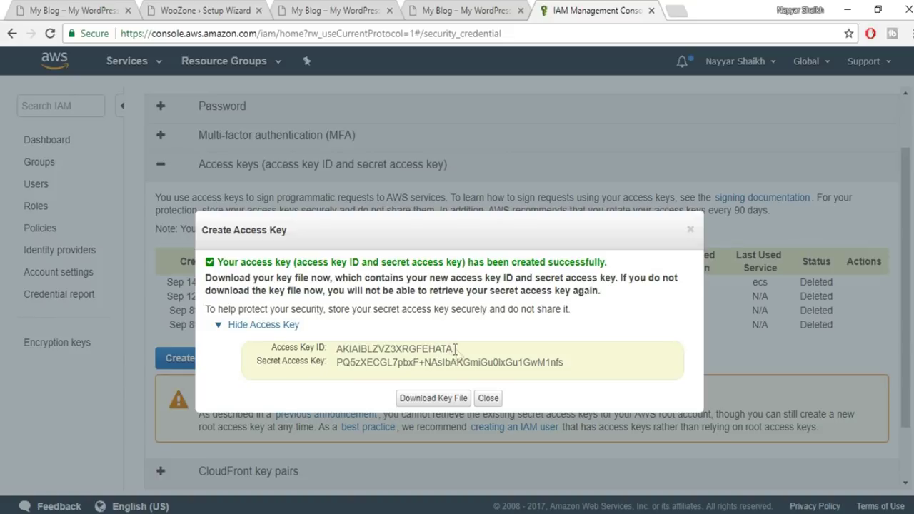
pyautogui.moveTo(424, 349); pyautogui.dragTo(339, 358)
pyautogui.hotkey('ctrl', 'c')
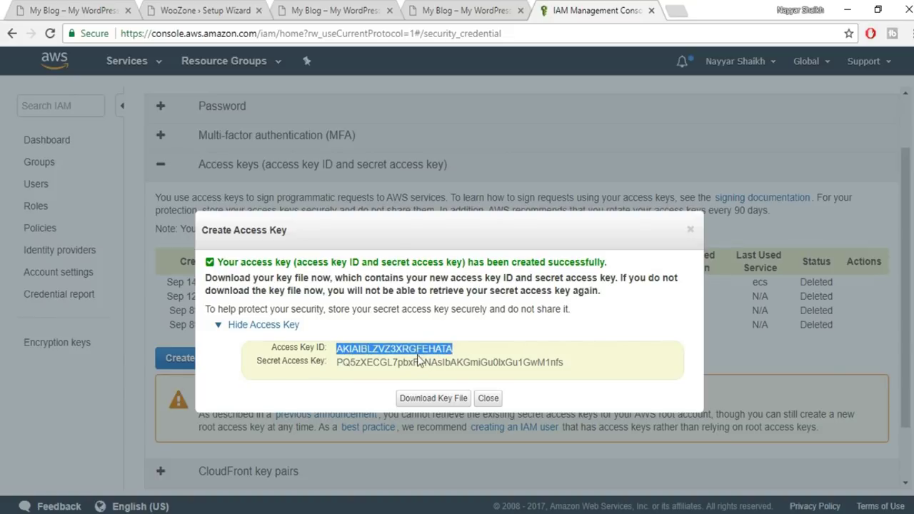
# Paste the new AWS Access Key ID and Secret Access Key into the WooZone wizard
pyautogui.click(247, 9)
pyautogui.click(397, 160)
pyautogui.hotkey('ctrl', 'v')
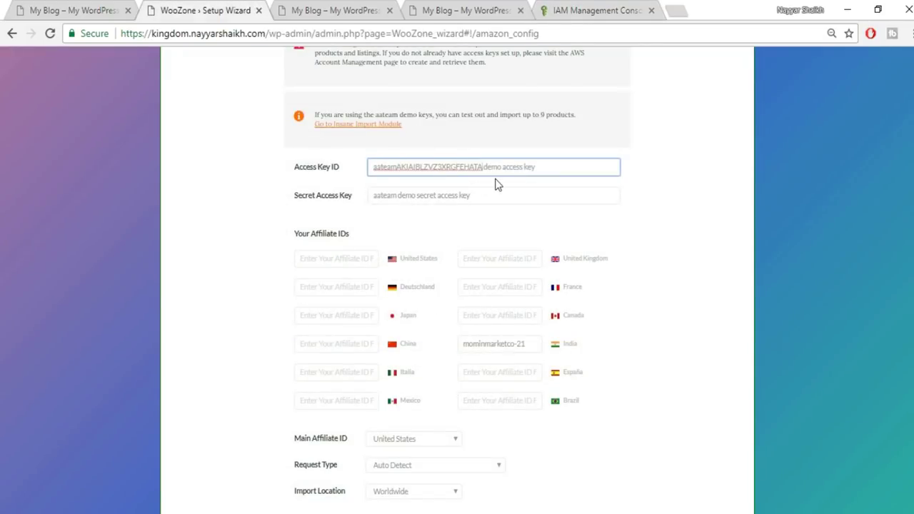
pyautogui.click(557, 7)
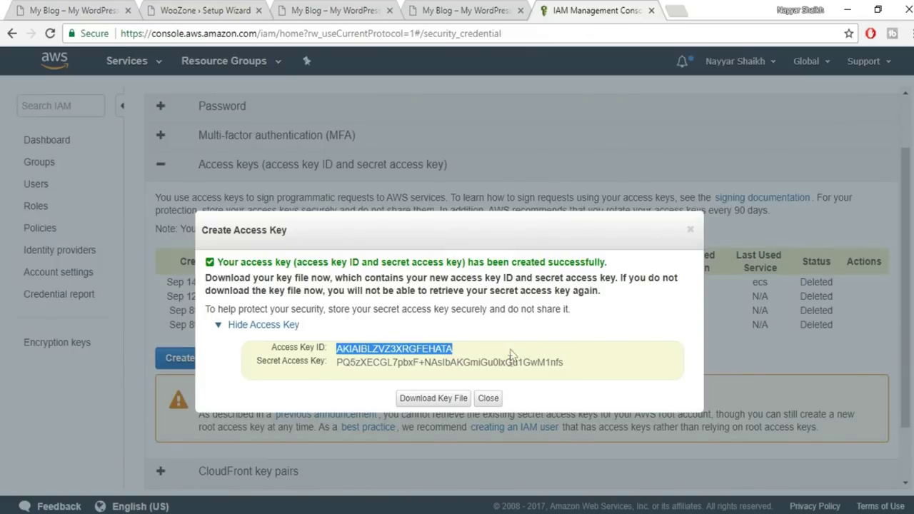
pyautogui.moveTo(590, 366); pyautogui.dragTo(366, 364)
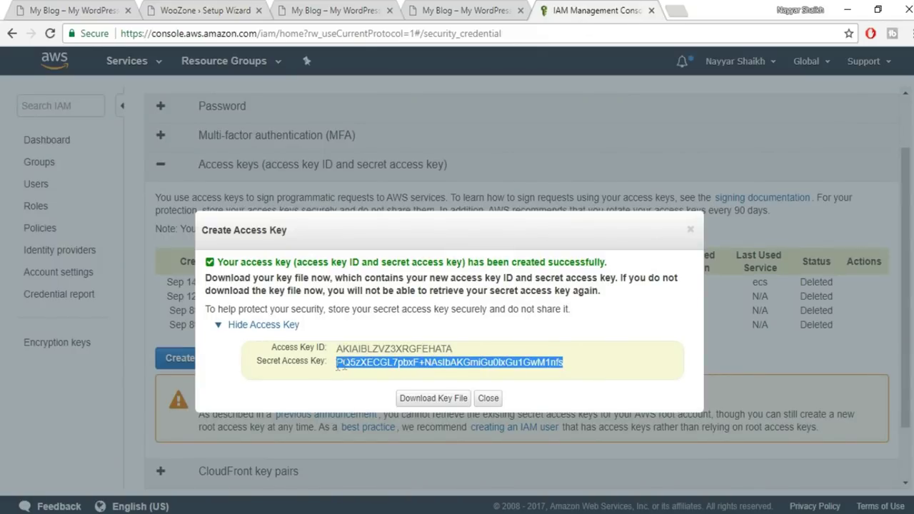
pyautogui.click(164, 8)
pyautogui.click(528, 166)
pyautogui.hotkey('ctrl', 'v')
pyautogui.moveTo(528, 195); pyautogui.dragTo(364, 200)
pyautogui.hotkey('ctrl', 'v')
pyautogui.click(734, 228)
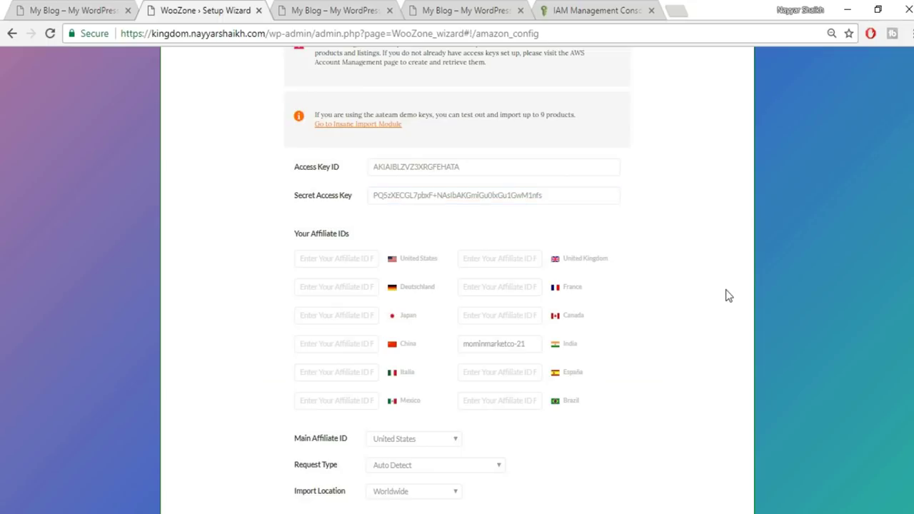
pyautogui.scroll(-3, 726, 295)
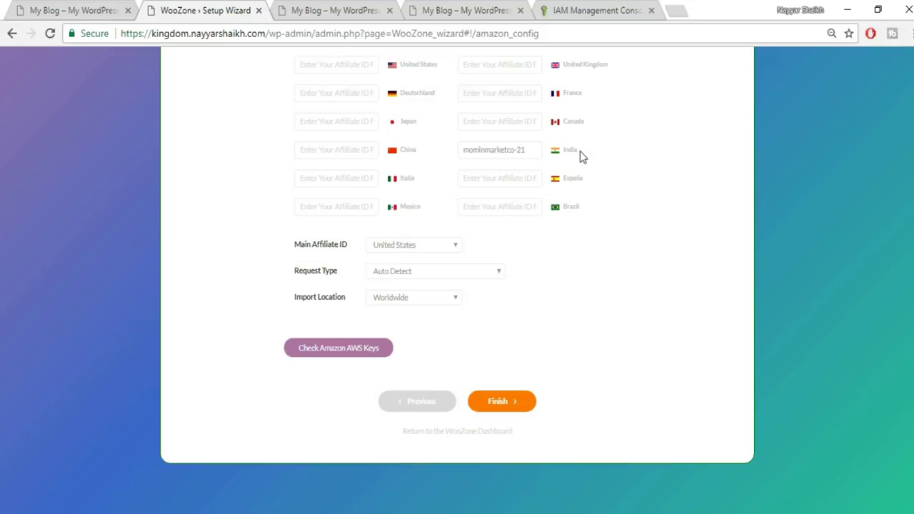
pyautogui.scroll(1, 638, 261)
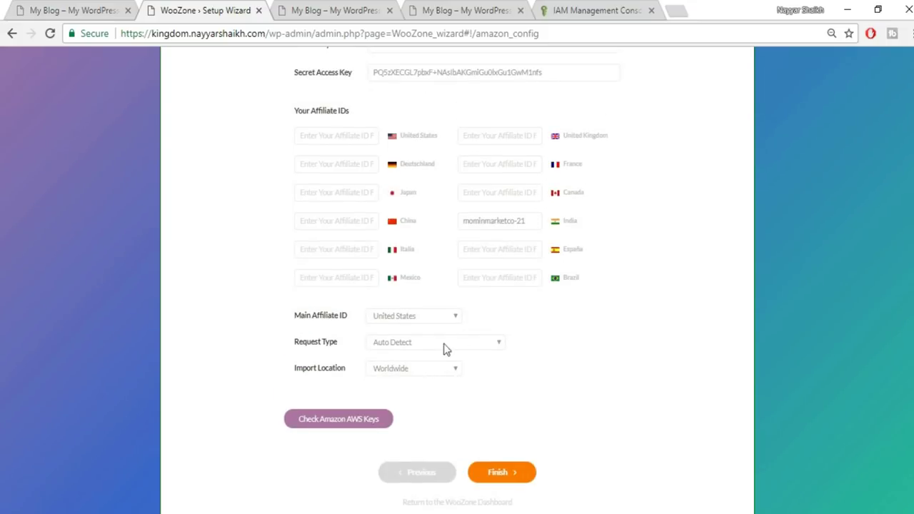
# Set both Main Affiliate ID and Import Location to India
pyautogui.click(422, 313)
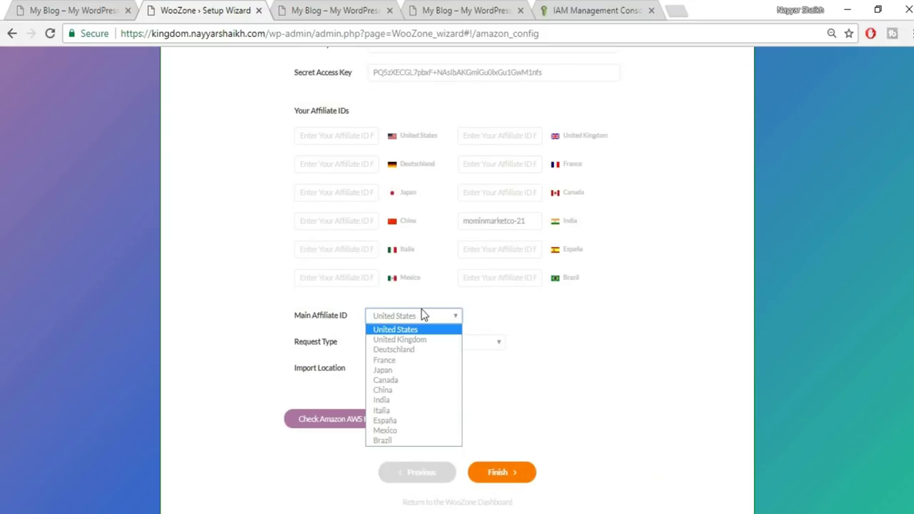
pyautogui.click(407, 400)
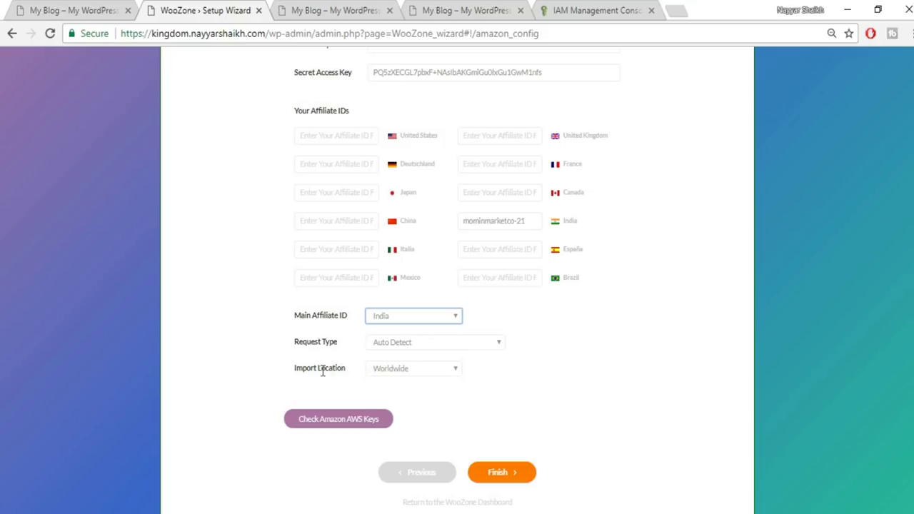
pyautogui.click(407, 368)
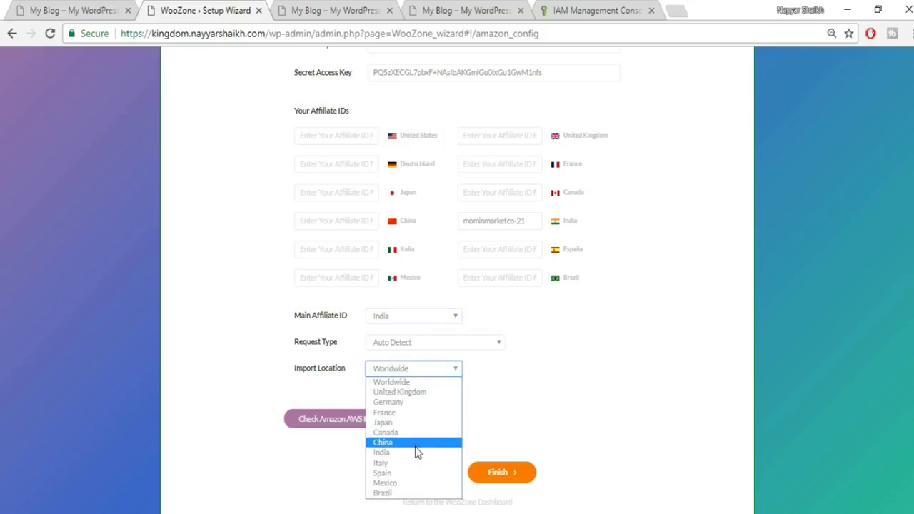
pyautogui.click(404, 454)
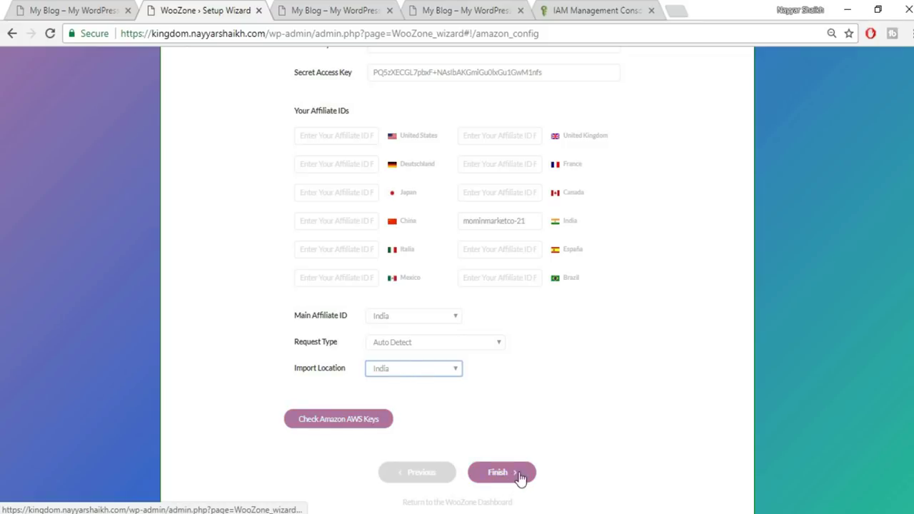
# Check the Amazon AWS keys and finish the setup wizard
pyautogui.click(360, 424)
pyautogui.scroll(3, 486, 357)
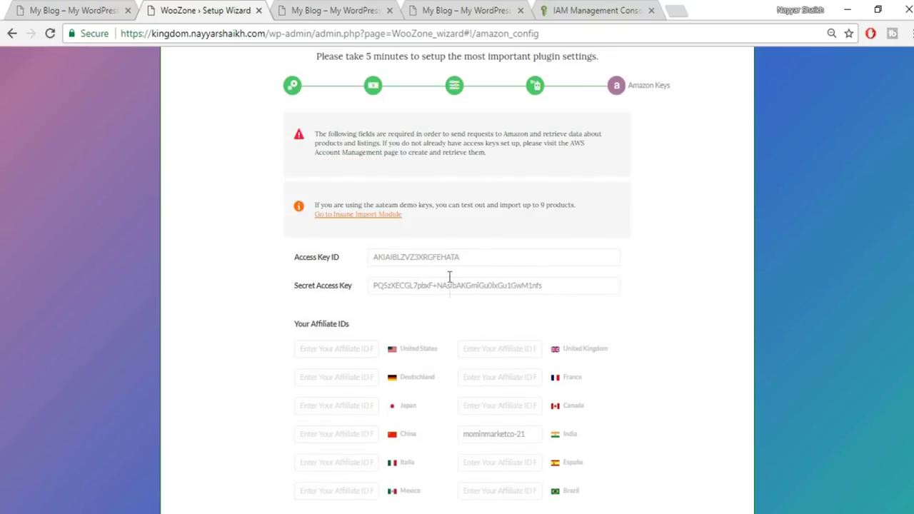
pyautogui.scroll(-4, 653, 316)
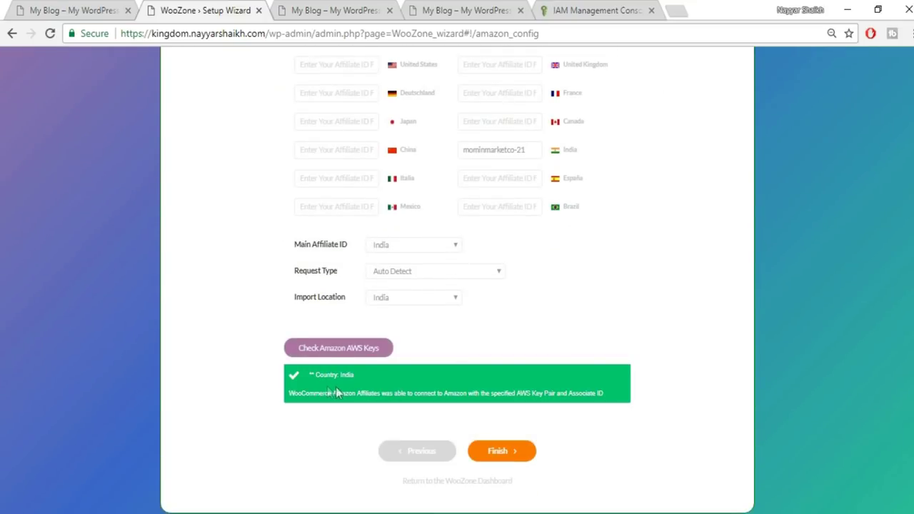
pyautogui.click(511, 460)
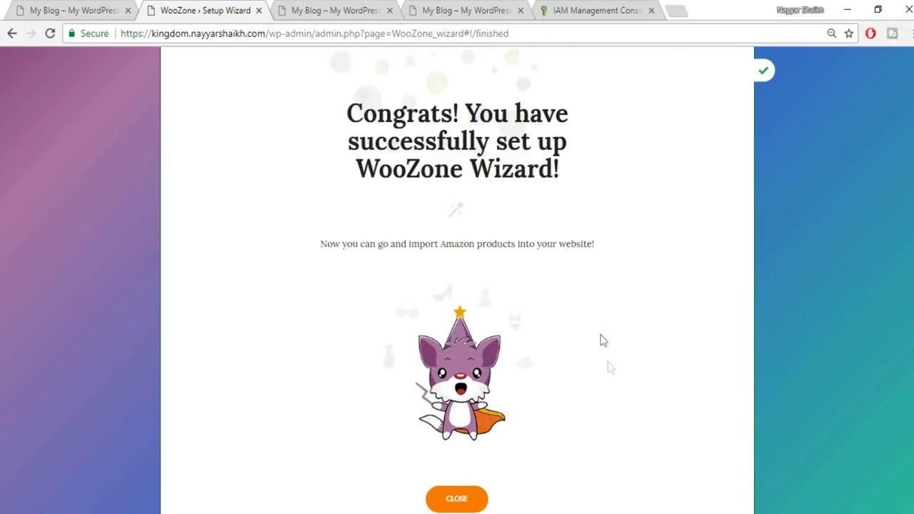
# Close the Congrats page and look over the WooZone dashboard's modules and zero-product count
pyautogui.scroll(-1, 613, 373)
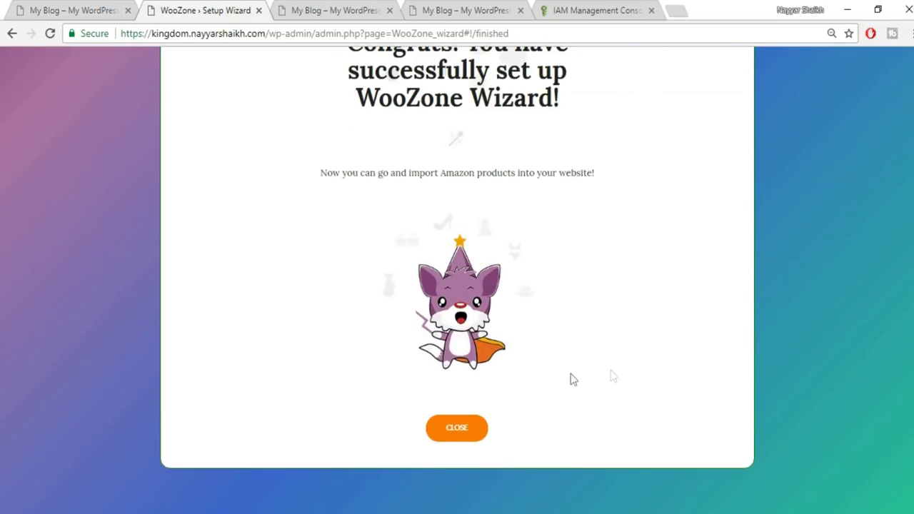
pyautogui.click(475, 435)
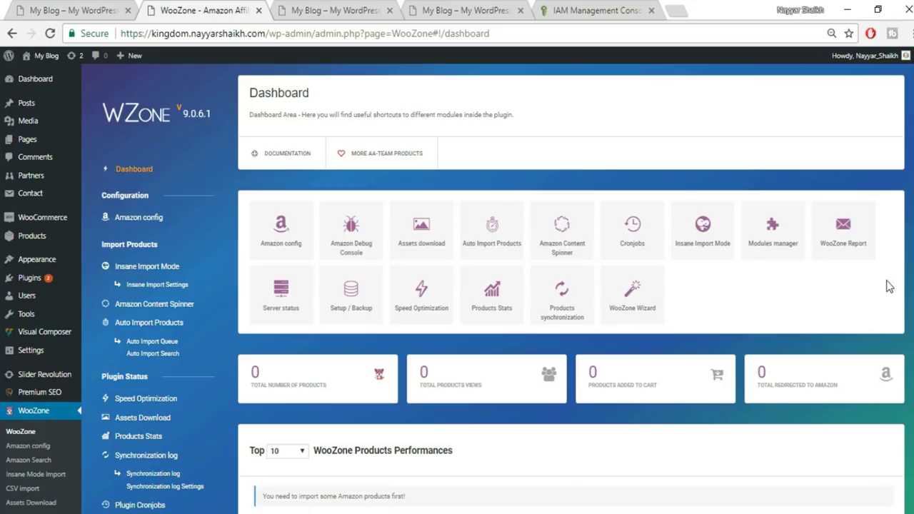
pyautogui.scroll(-1, 783, 200)
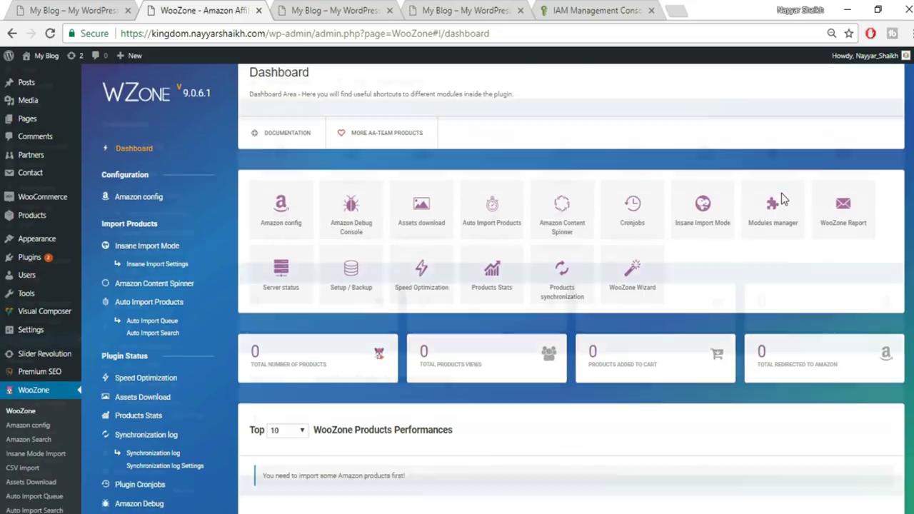
pyautogui.scroll(-2, 782, 193)
pyautogui.scroll(2, 781, 207)
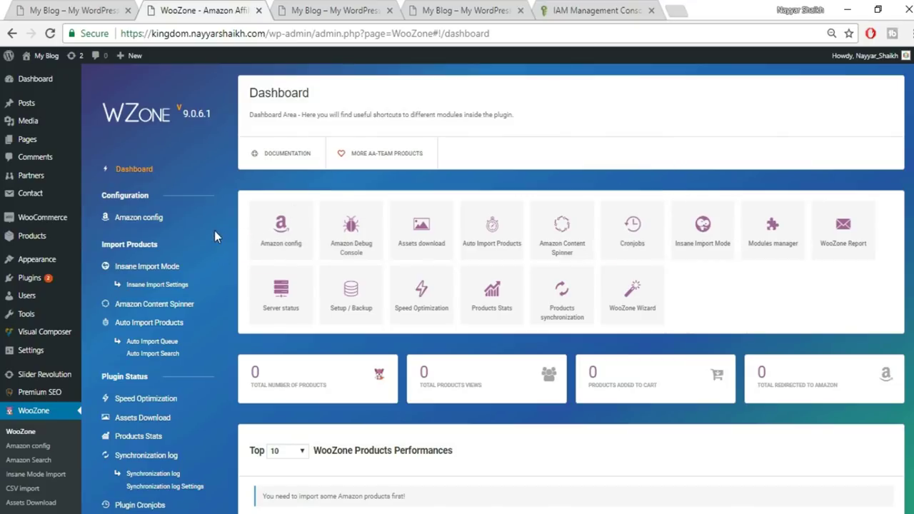
pyautogui.scroll(-1, 214, 230)
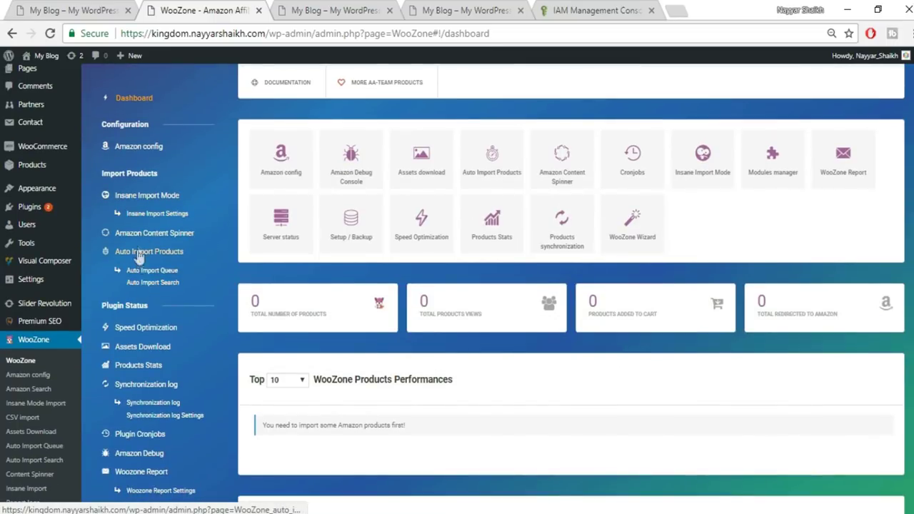
# Open WooZone's Insane Import Mode page and click into its product keyword search
pyautogui.click(151, 203)
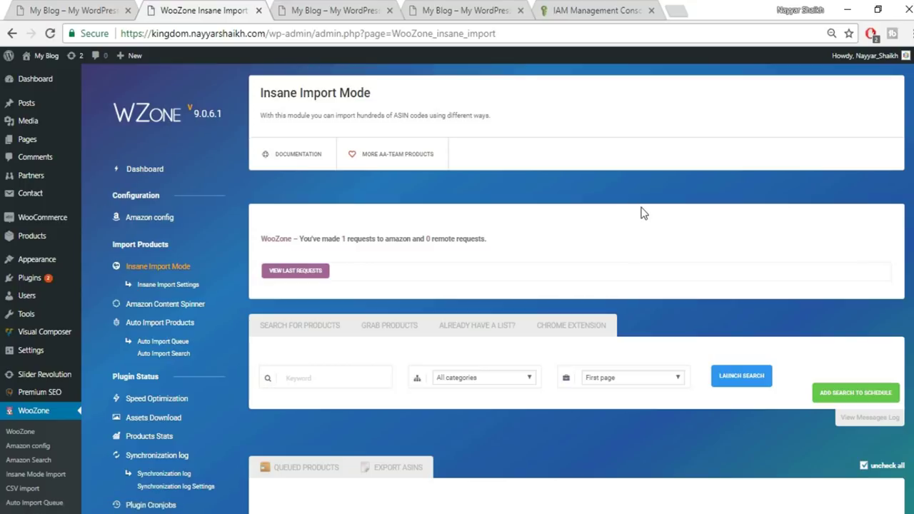
pyautogui.scroll(-2, 642, 213)
pyautogui.click(335, 238)
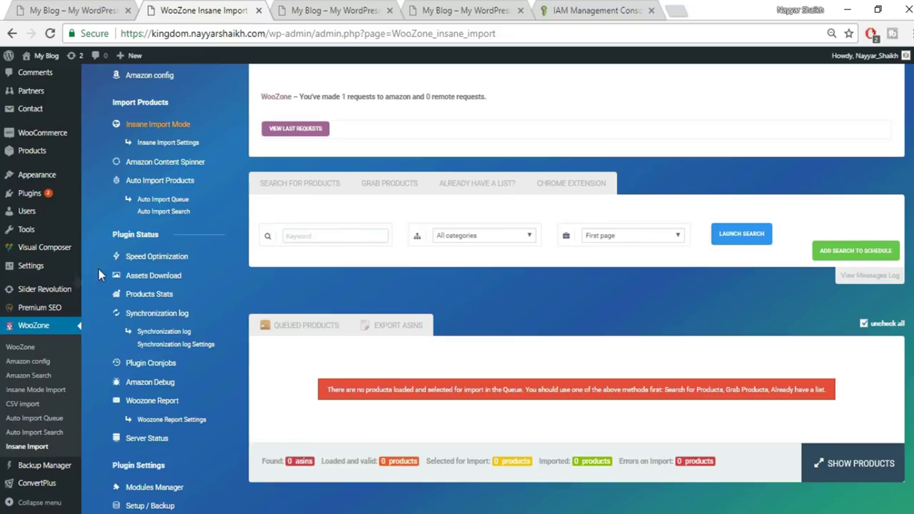
pyautogui.scroll(1, 45, 149)
# Open Products > Categories in a new browser tab and switch to it
pyautogui.moveTo(44, 222)
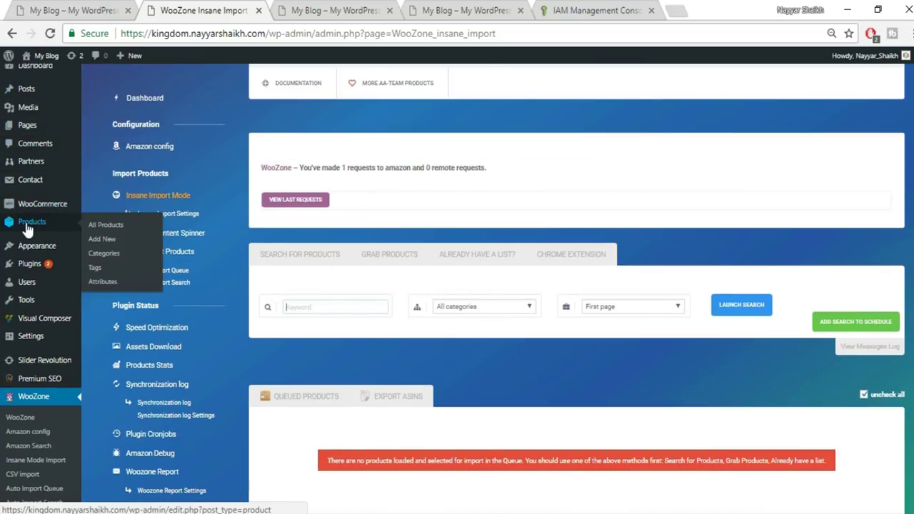
pyautogui.rightClick(107, 254)
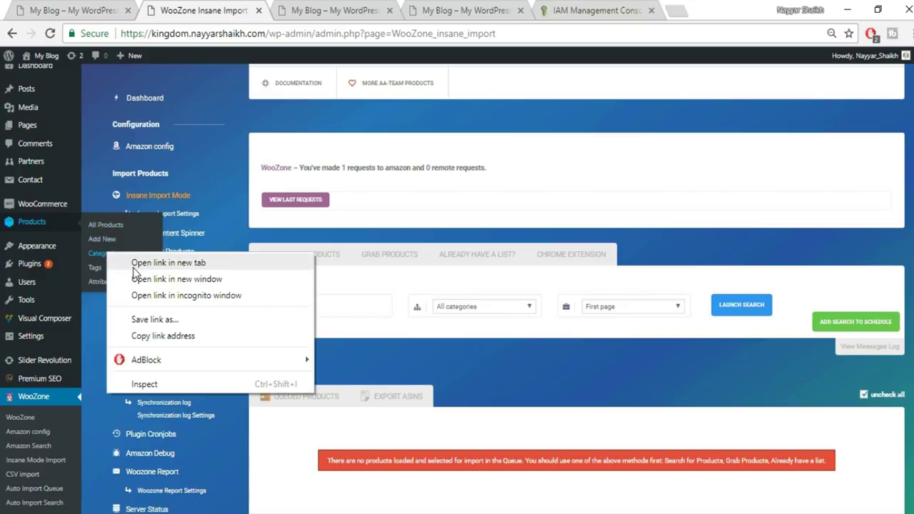
pyautogui.click(135, 265)
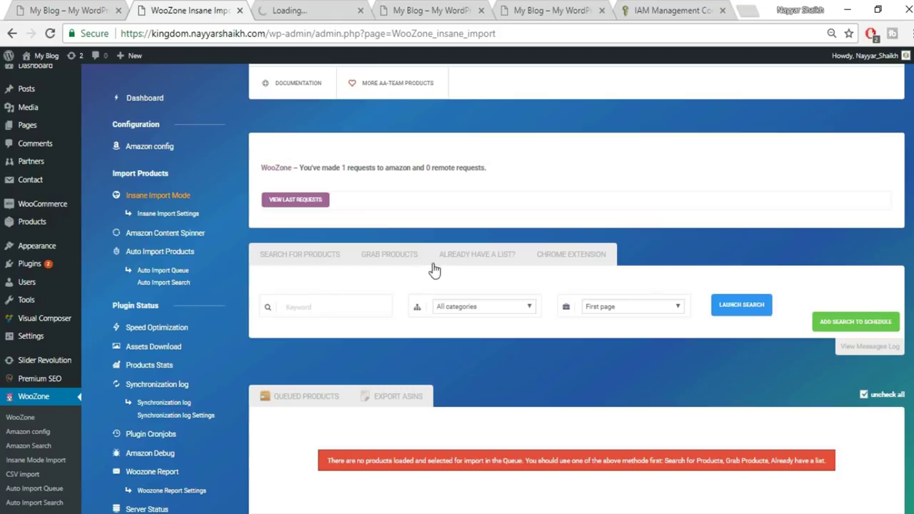
pyautogui.click(319, 9)
pyautogui.click(47, 9)
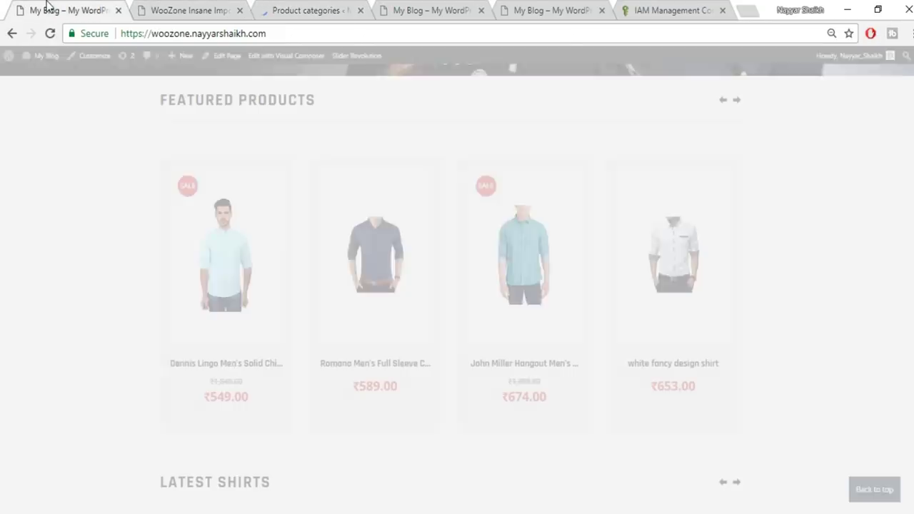
pyautogui.scroll(8, 328, 220)
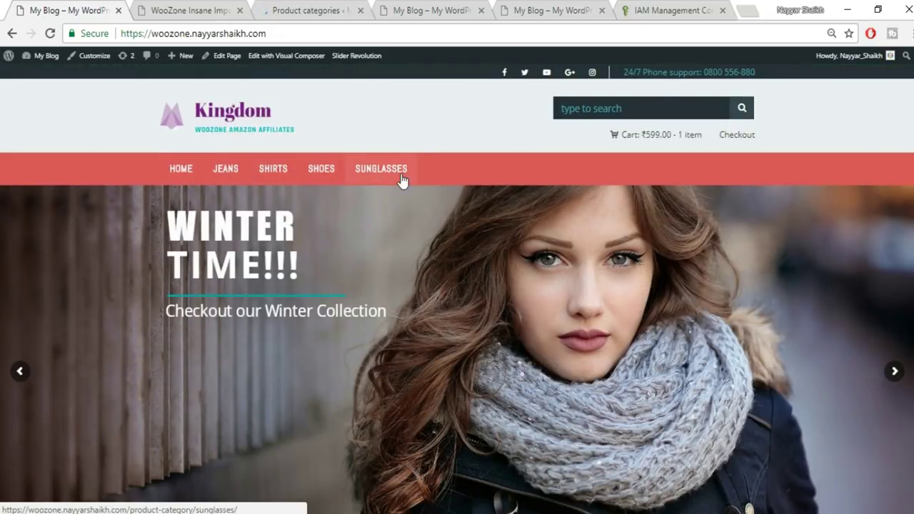
pyautogui.click(314, 8)
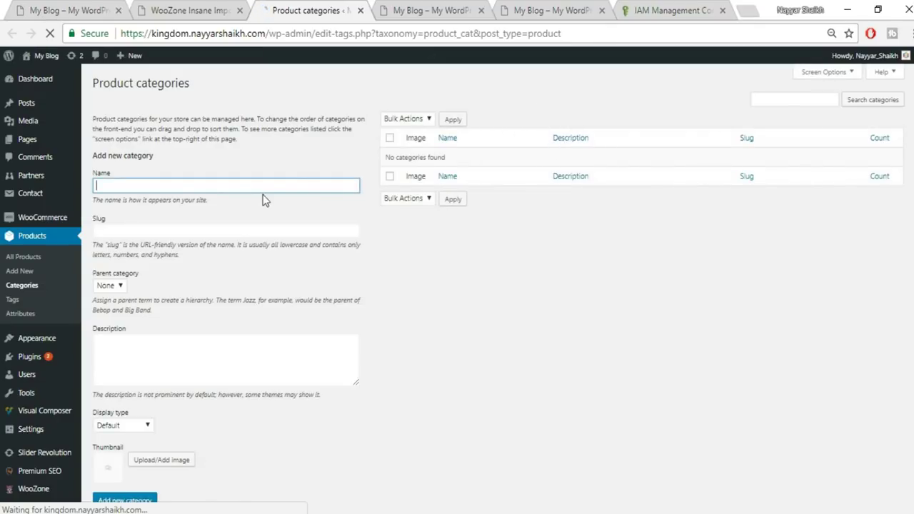
# Create the SHIRTS and JEANS product categories
pyautogui.write('SHIRTS')
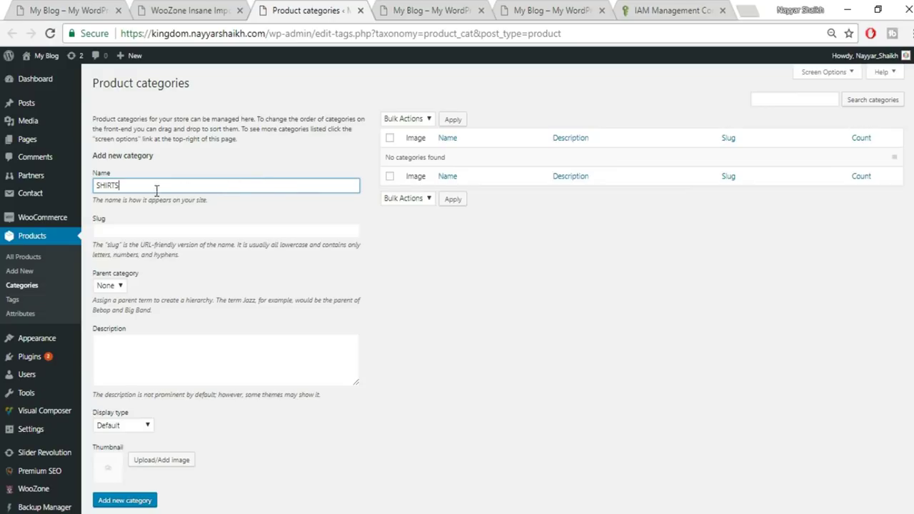
pyautogui.scroll(-1, 214, 357)
pyautogui.click(137, 466)
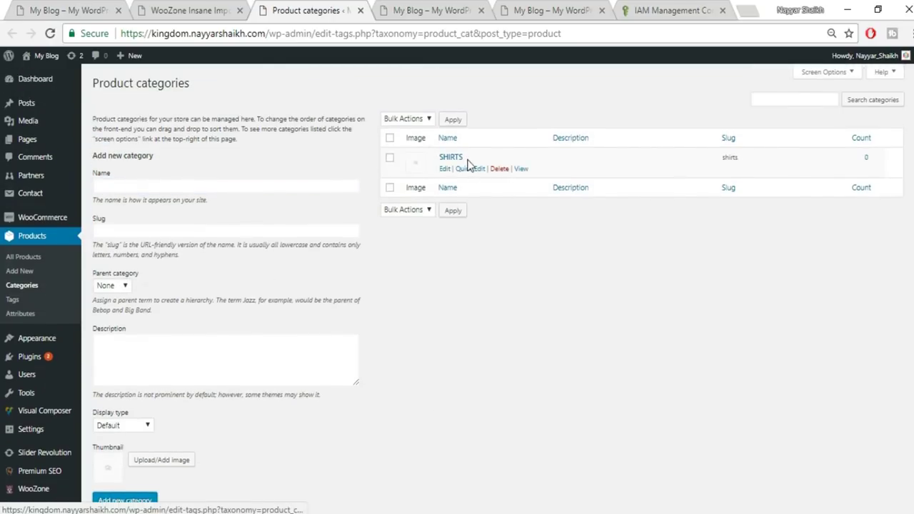
pyautogui.click(204, 185)
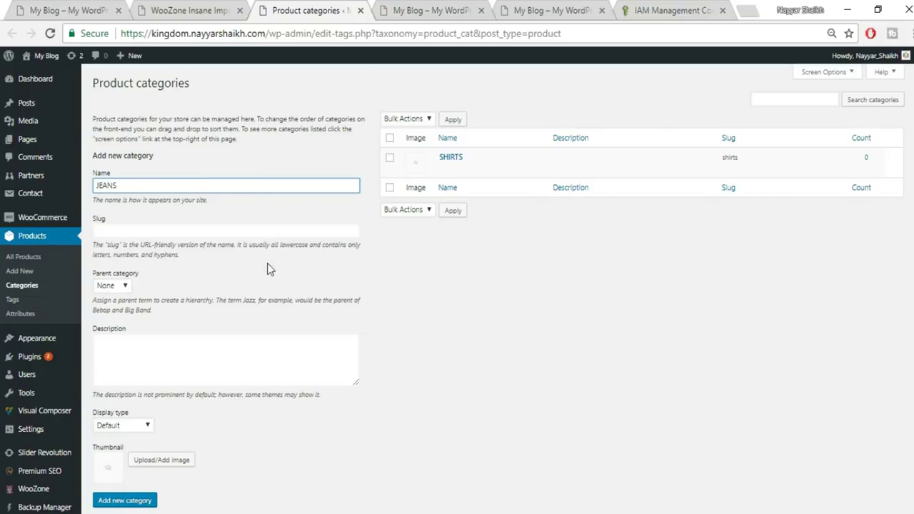
pyautogui.scroll(-1, 268, 269)
pyautogui.click(139, 500)
pyautogui.scroll(1, 215, 321)
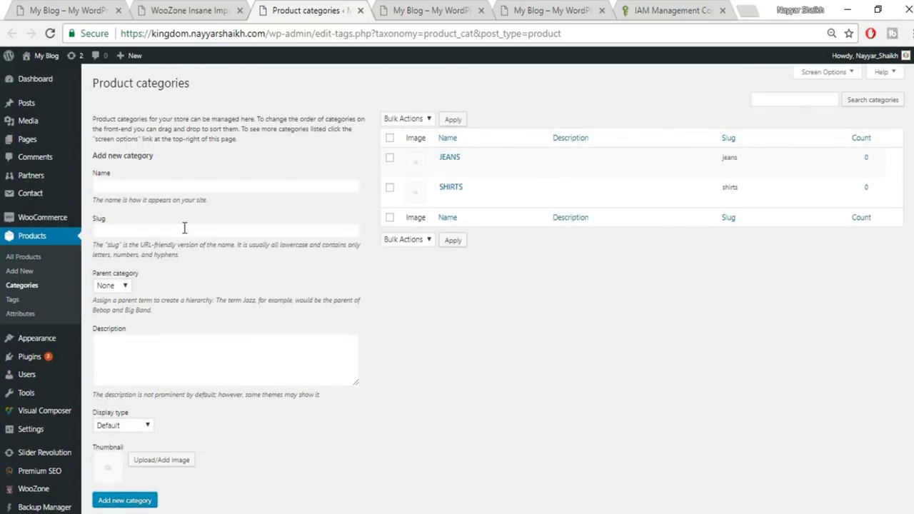
# Add the SUNGLASSES and SHOES categories, then return to the Insane Import tab
pyautogui.click(172, 190)
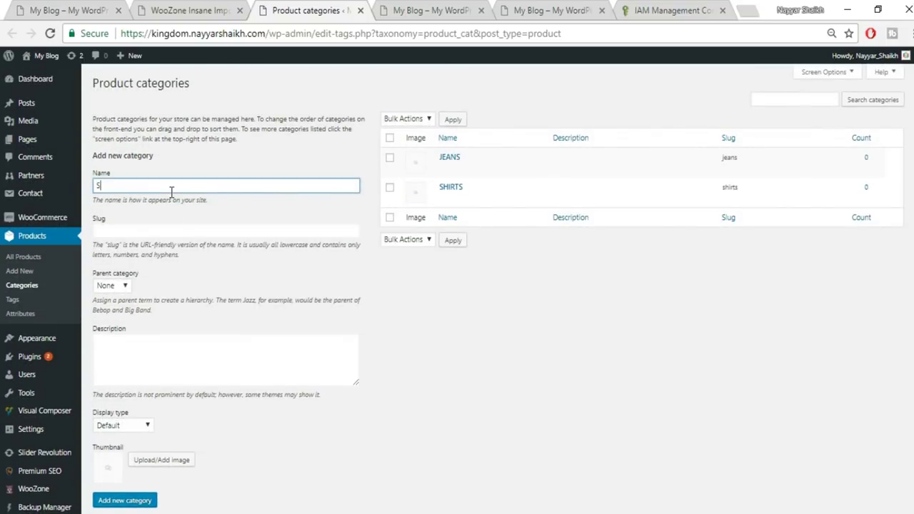
pyautogui.write('SUNGLASSES')
pyautogui.click(141, 502)
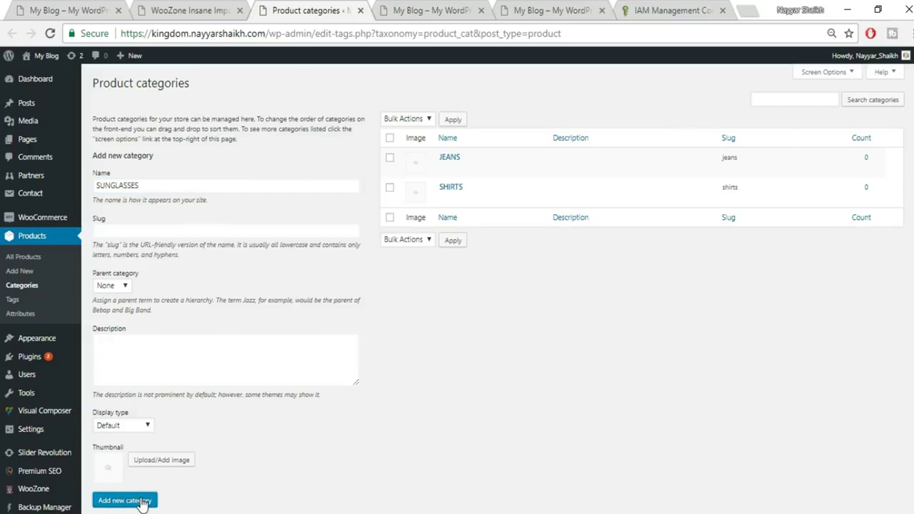
pyautogui.click(168, 188)
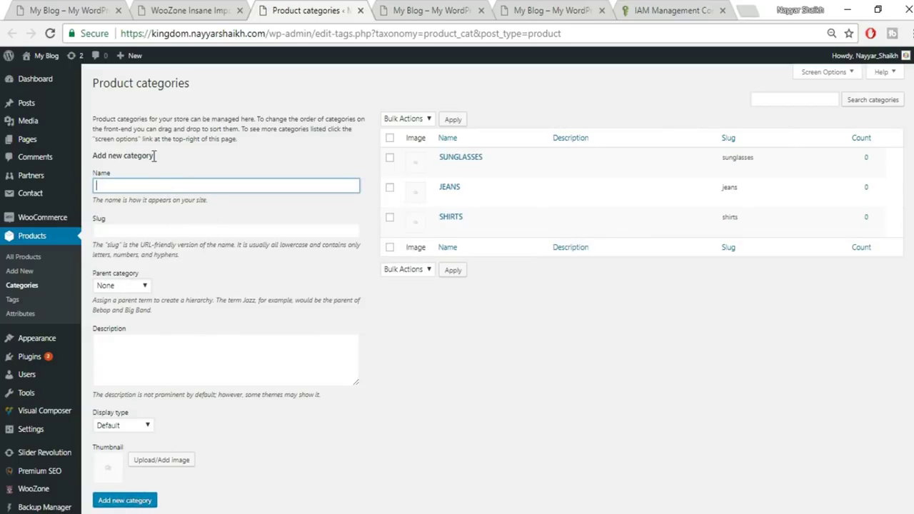
pyautogui.write('SHOES')
pyautogui.click(132, 500)
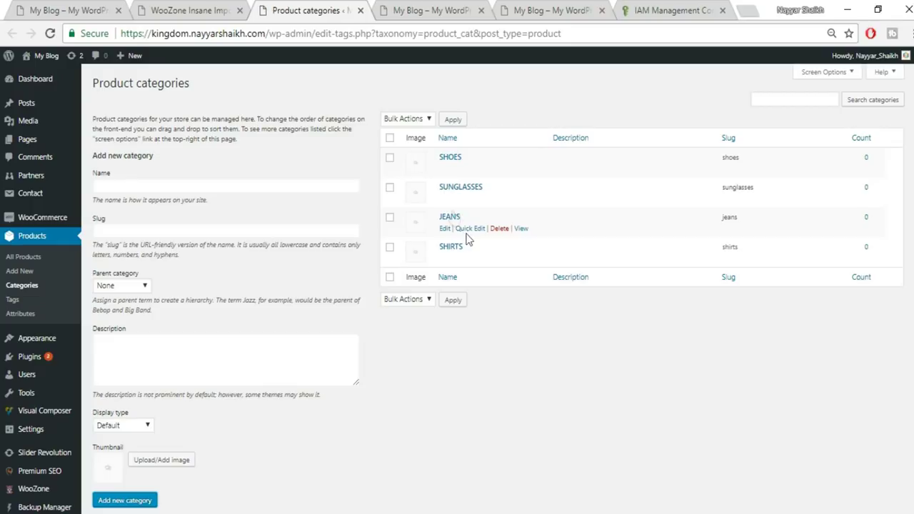
pyautogui.click(164, 9)
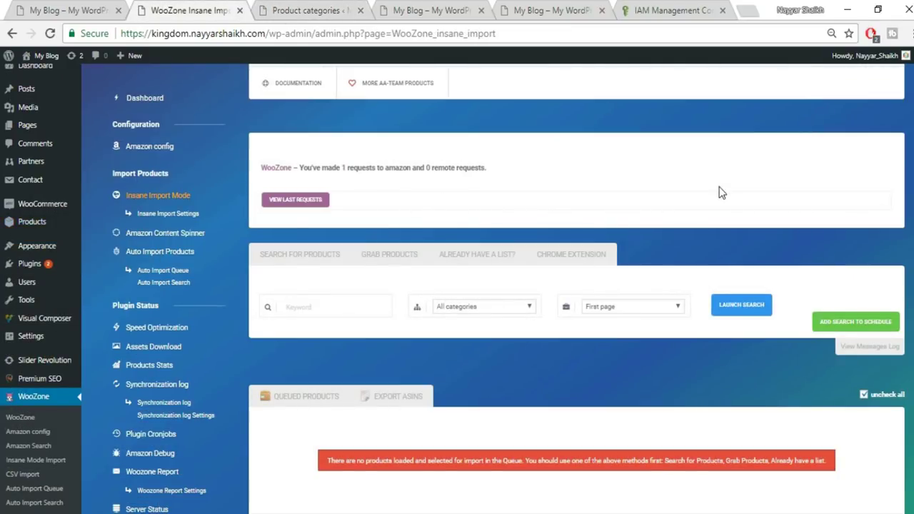
# Set the search category to Apparel > Categories > Men > Shirts > Casual Shirts
pyautogui.scroll(-2, 720, 191)
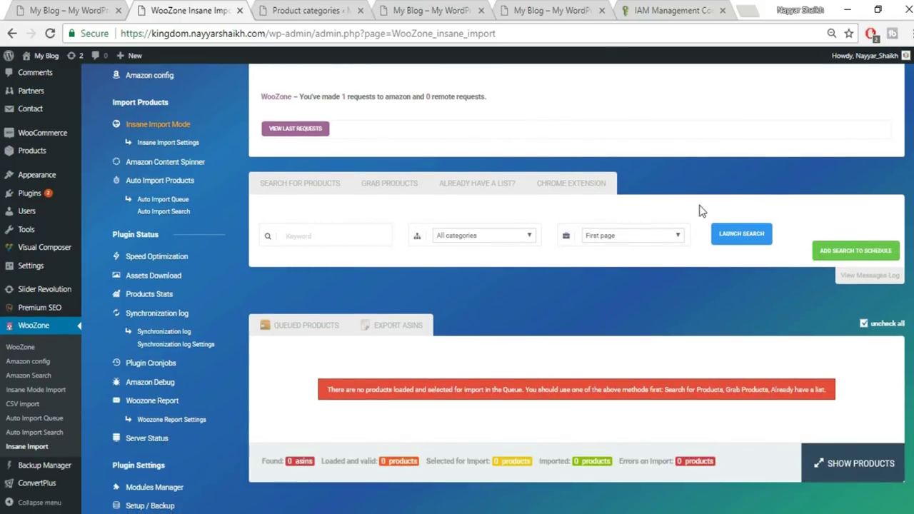
pyautogui.click(369, 233)
pyautogui.click(478, 240)
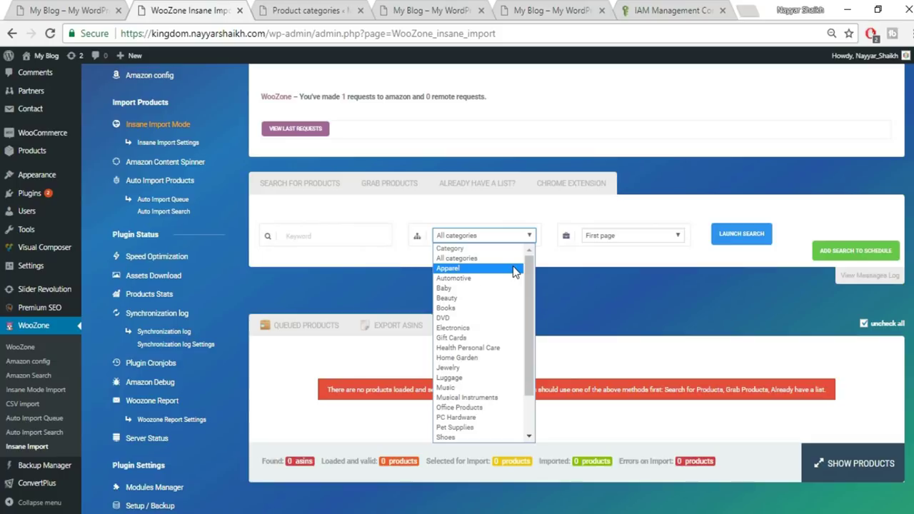
pyautogui.click(464, 268)
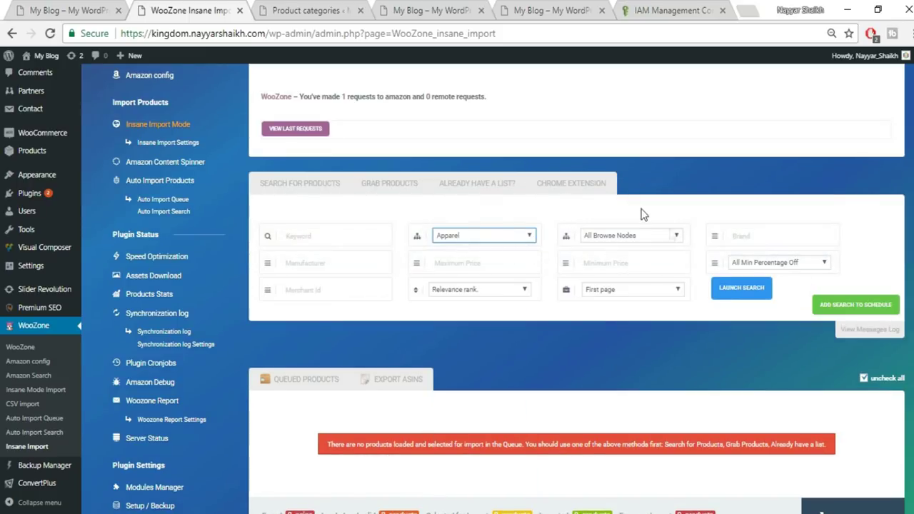
pyautogui.click(623, 235)
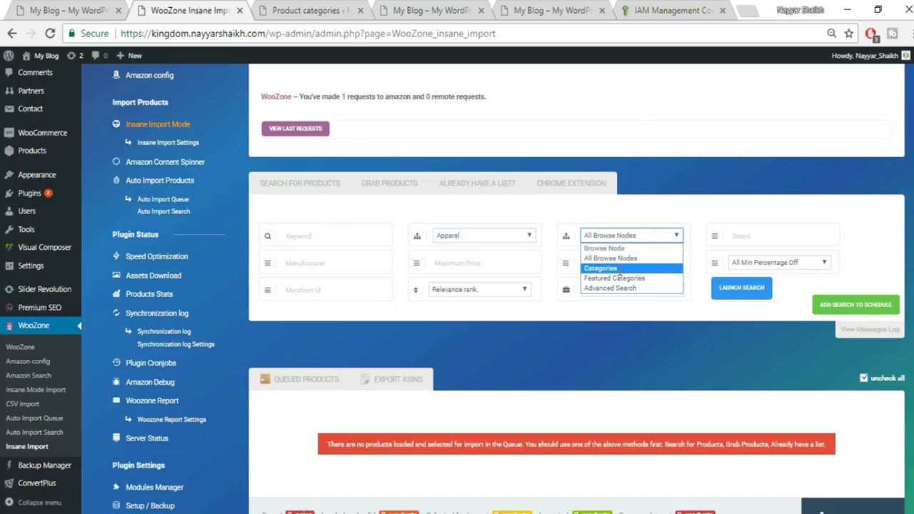
pyautogui.click(618, 269)
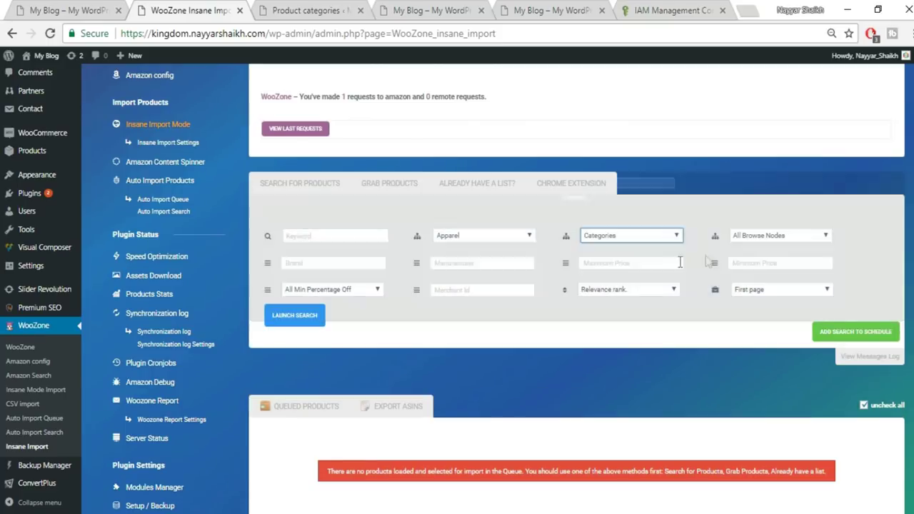
pyautogui.click(770, 239)
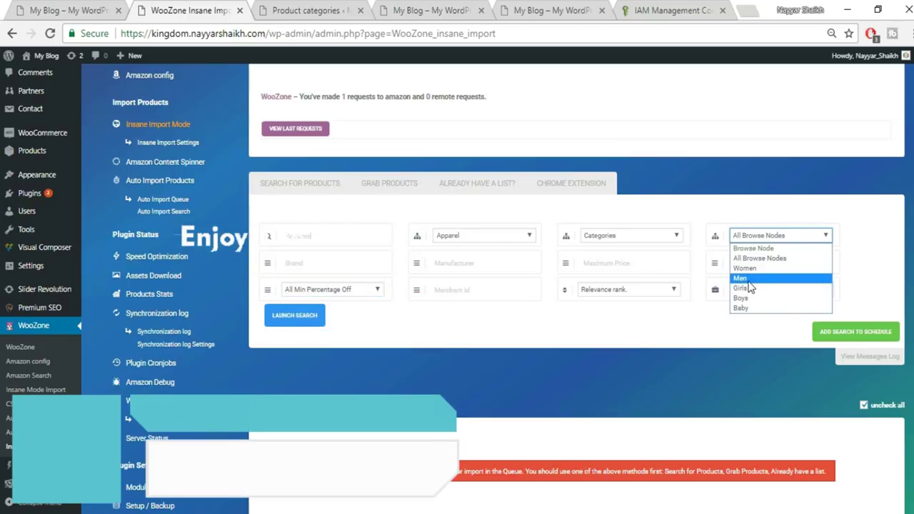
pyautogui.click(747, 280)
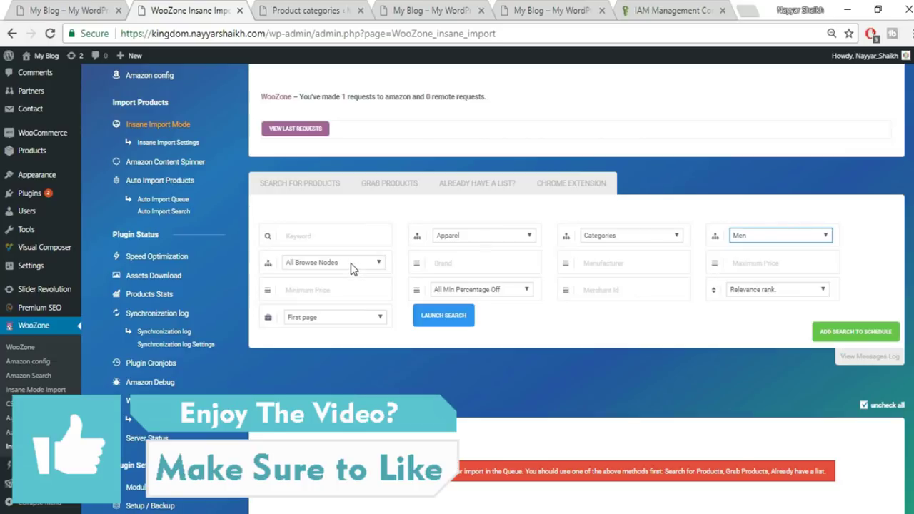
pyautogui.click(351, 263)
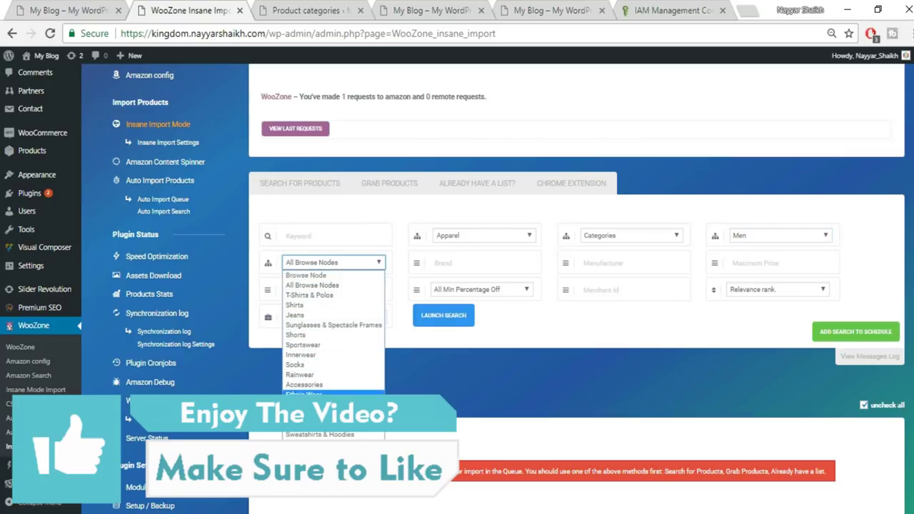
pyautogui.click(312, 305)
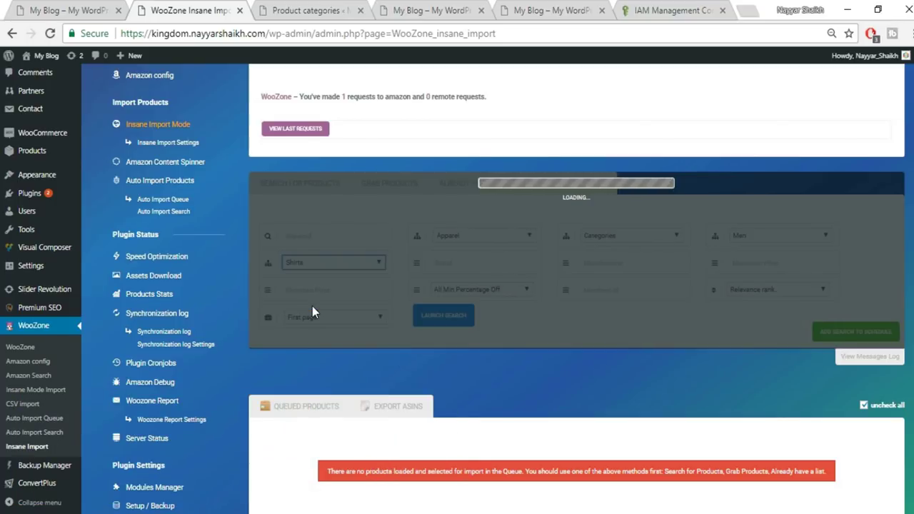
pyautogui.click(516, 264)
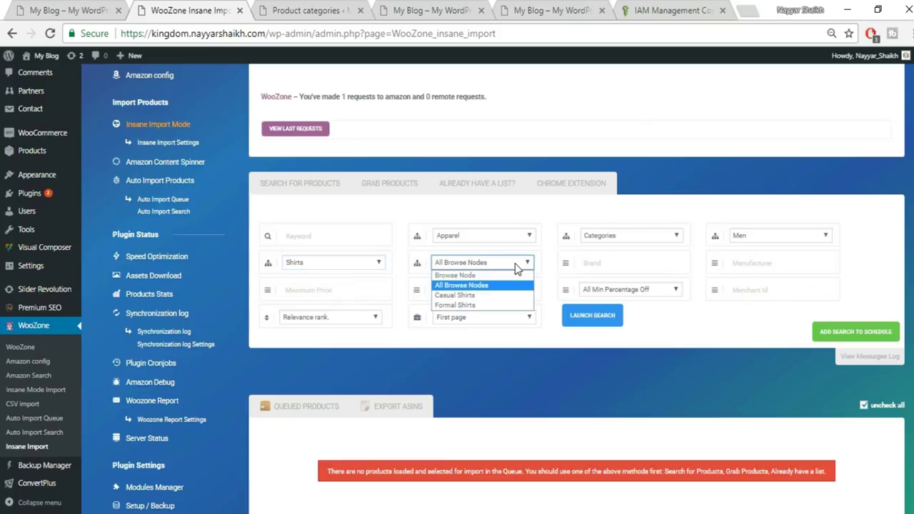
pyautogui.click(484, 296)
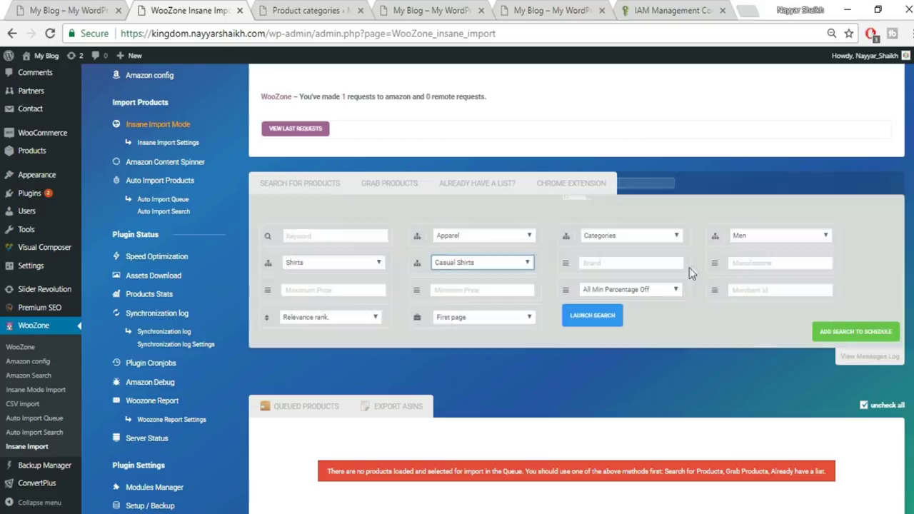
# Leave Brand and Maximum Price unset and limit the search to First 2 pages
pyautogui.click(626, 266)
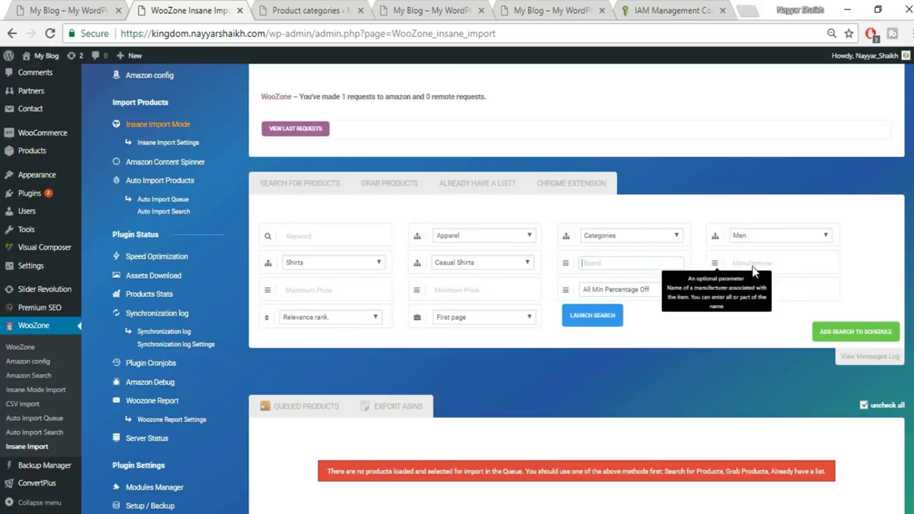
pyautogui.click(323, 293)
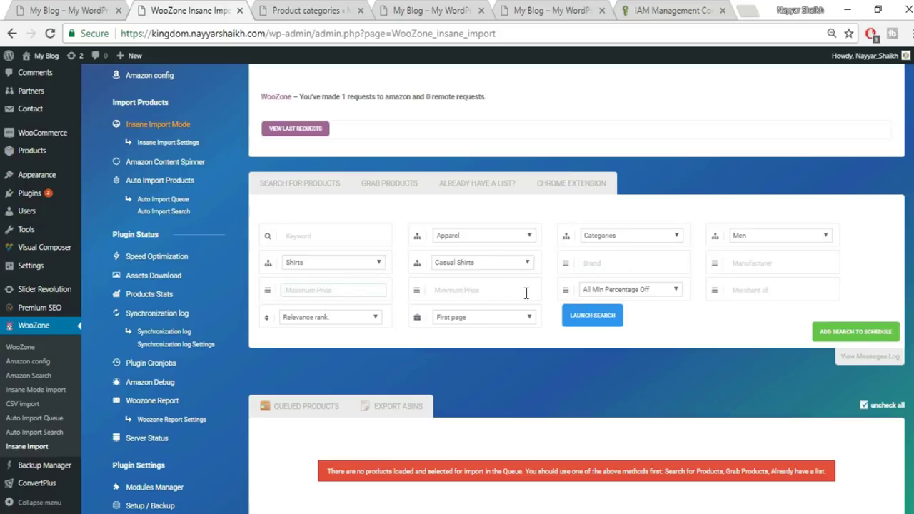
pyautogui.click(486, 318)
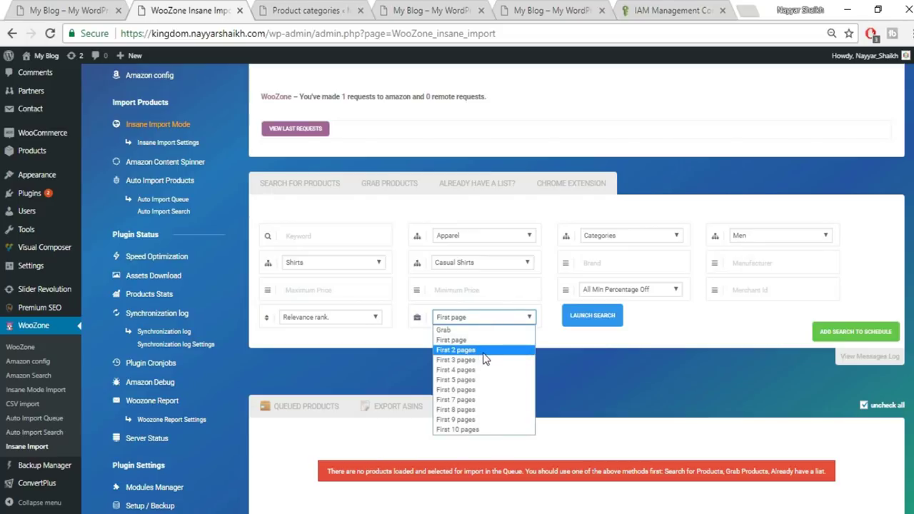
pyautogui.click(485, 351)
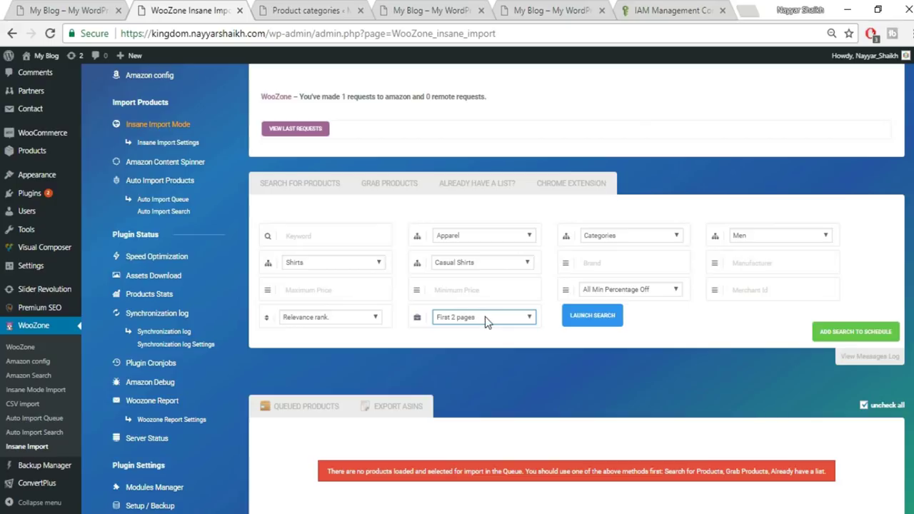
pyautogui.scroll(-4, 486, 316)
pyautogui.scroll(4, 485, 316)
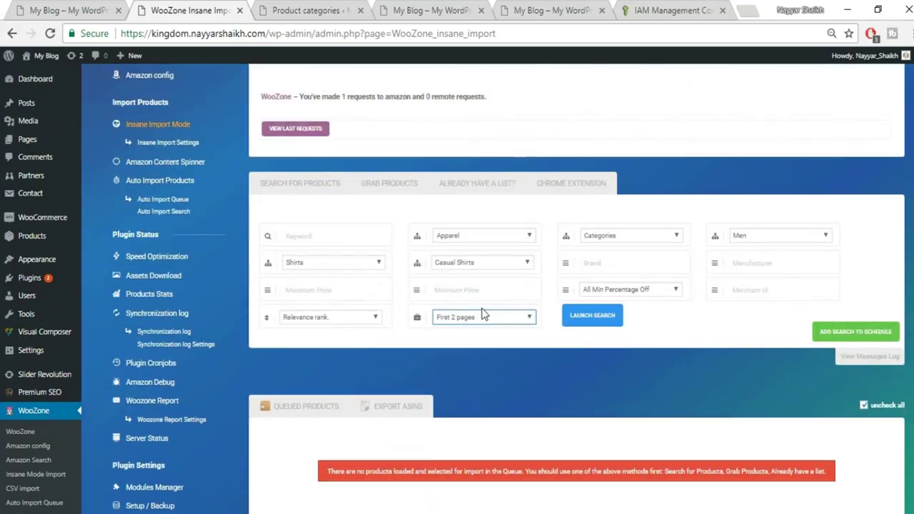
# Launch the search, queuing 20 Casual Shirt products
pyautogui.click(592, 321)
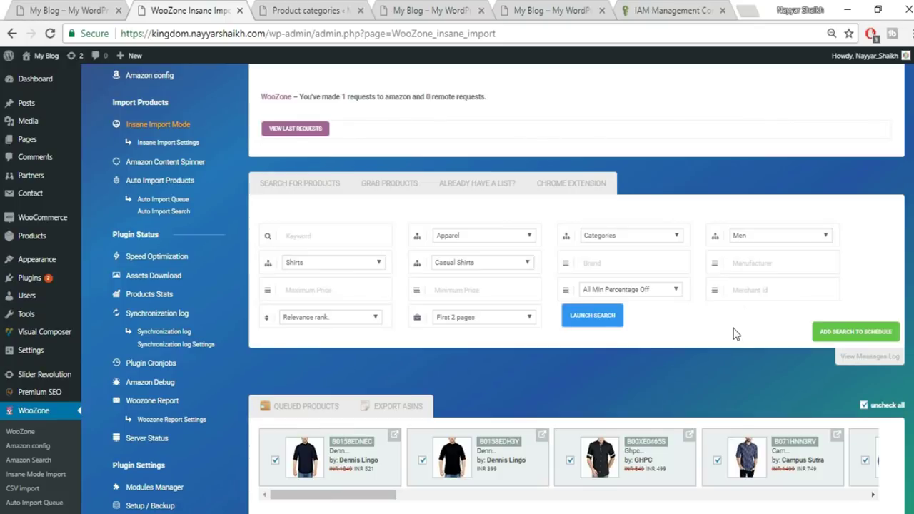
pyautogui.scroll(-2, 739, 343)
pyautogui.moveTo(346, 355); pyautogui.dragTo(300, 383)
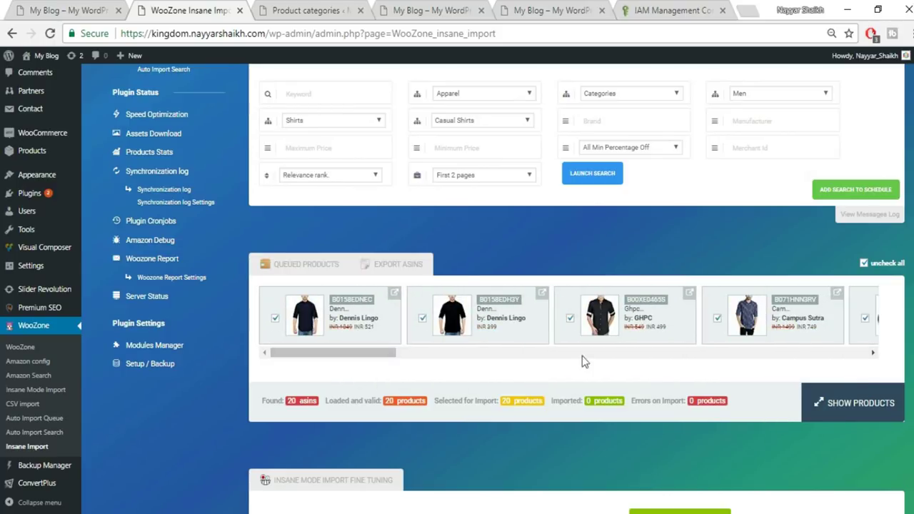
pyautogui.scroll(-3, 645, 367)
pyautogui.scroll(2, 645, 367)
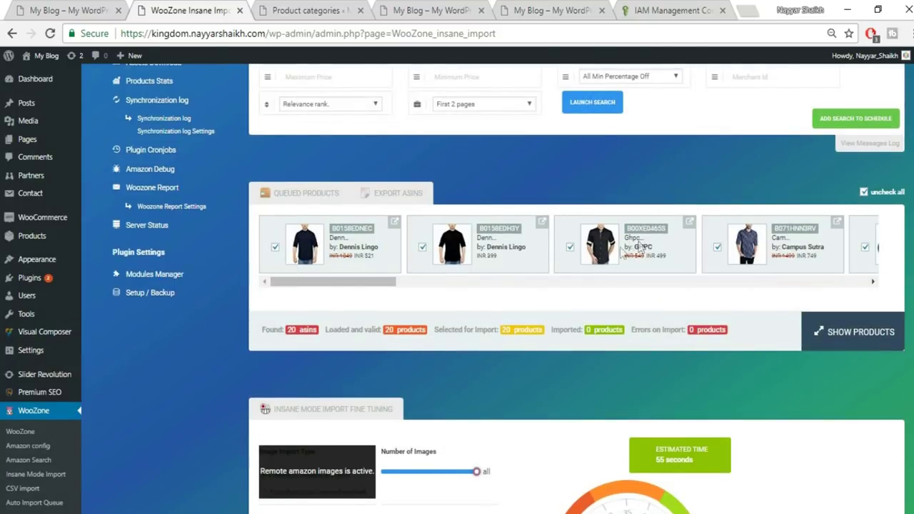
# Deselect and reselect the second queued product so all 20 remain selected
pyautogui.click(422, 248)
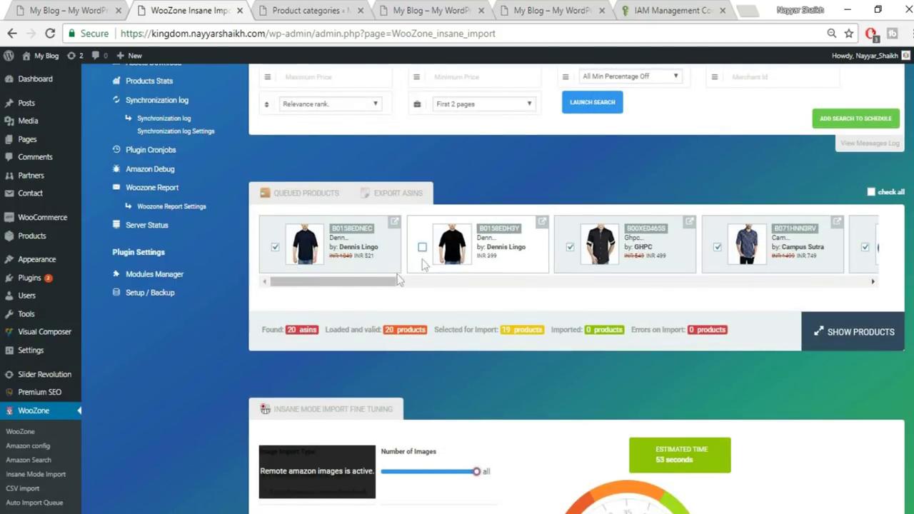
pyautogui.moveTo(343, 280); pyautogui.dragTo(308, 292)
pyautogui.click(422, 249)
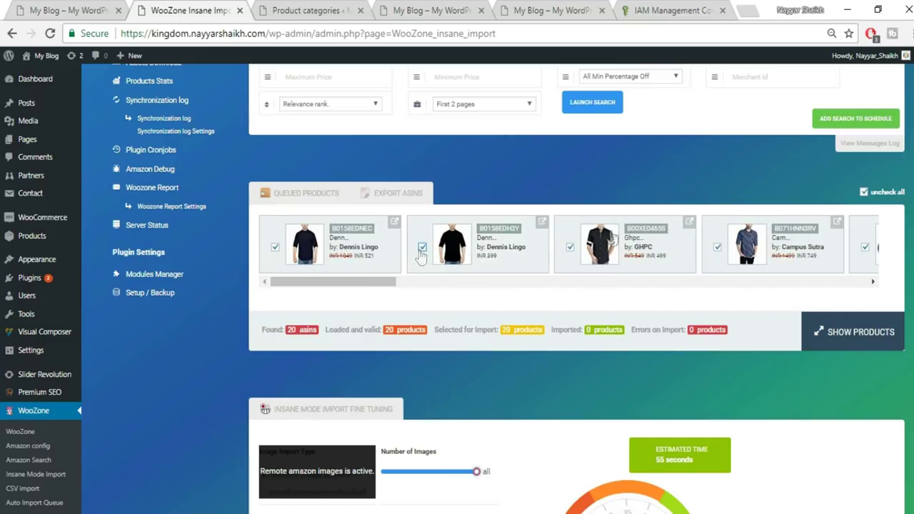
pyautogui.scroll(-3, 651, 266)
pyautogui.scroll(-1, 656, 271)
pyautogui.scroll(-1, 702, 316)
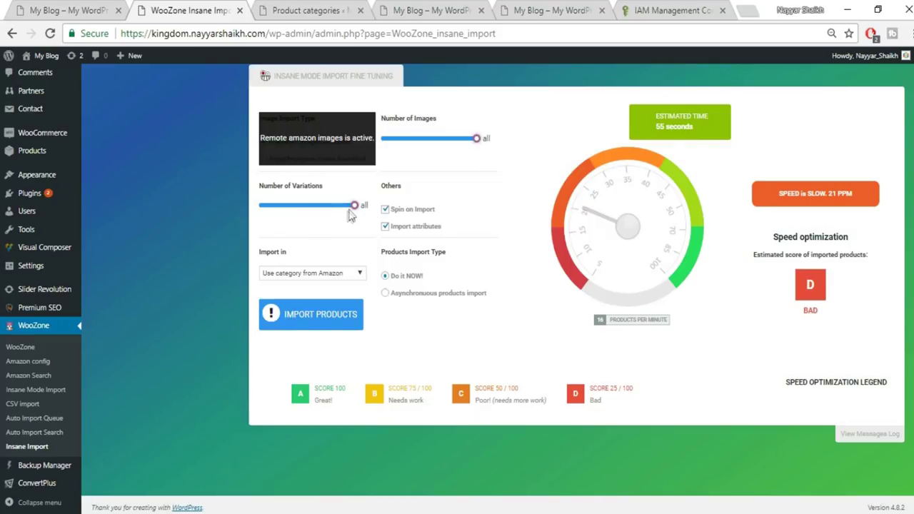
# Set Import in to the SHIRTS category and turn off Spin on Import
pyautogui.click(355, 278)
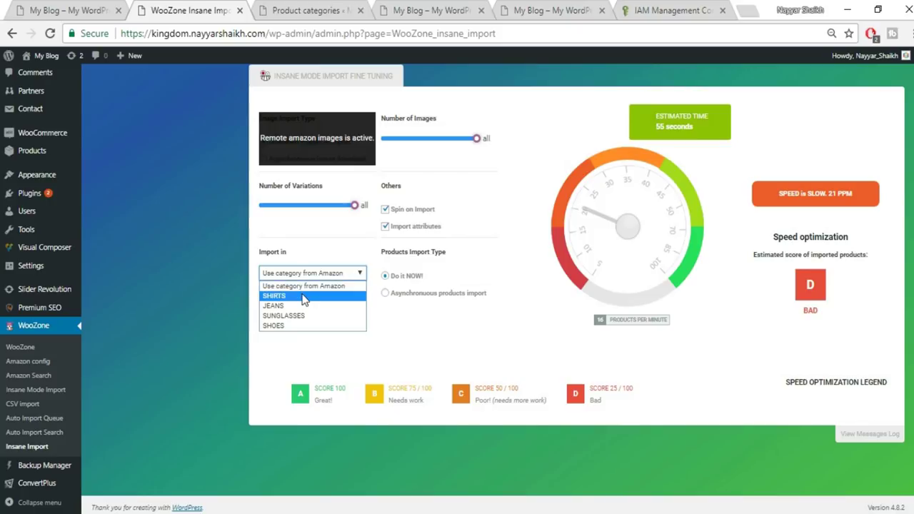
pyautogui.click(325, 288)
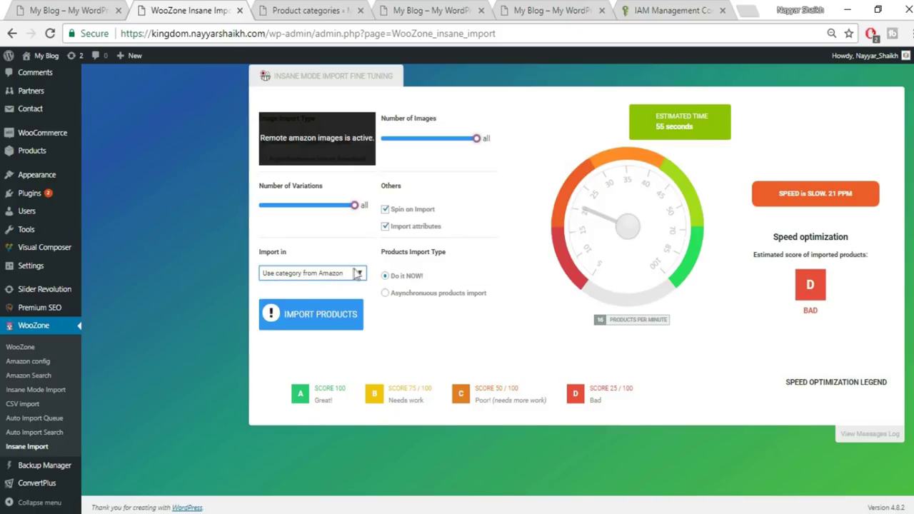
pyautogui.click(318, 277)
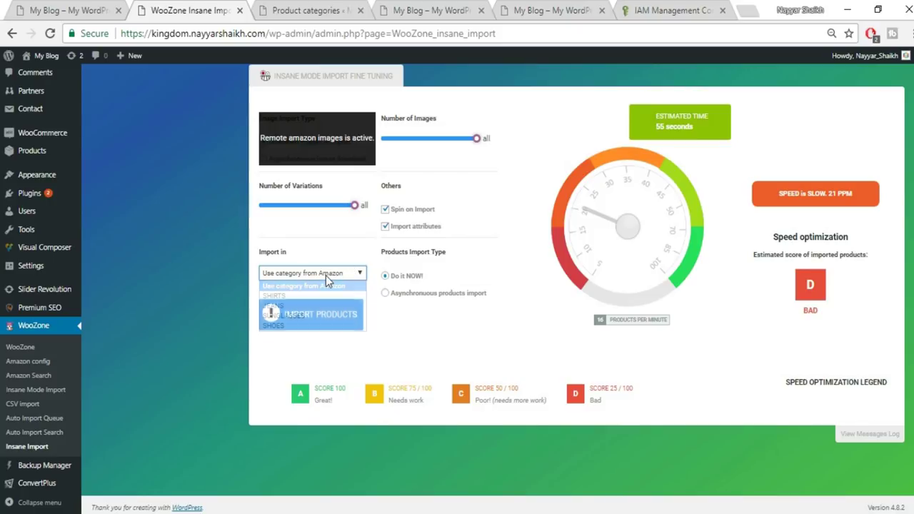
pyautogui.click(283, 297)
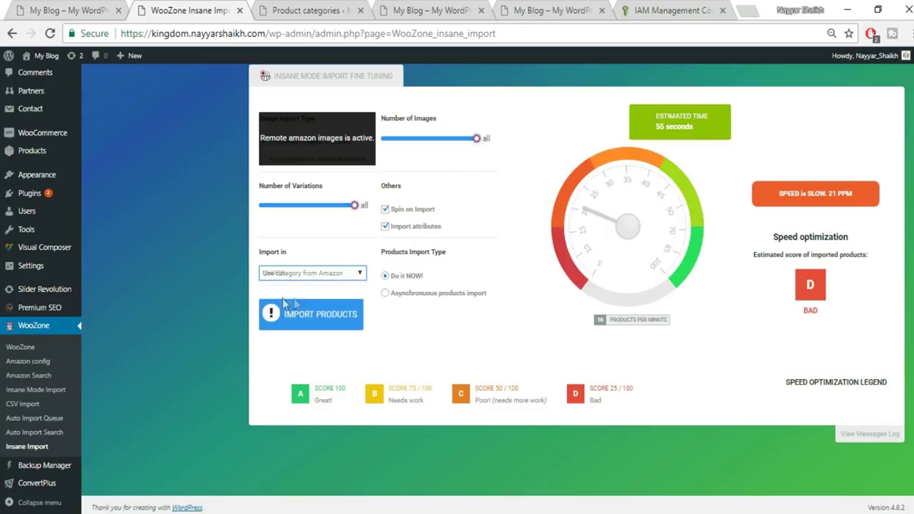
pyautogui.click(418, 212)
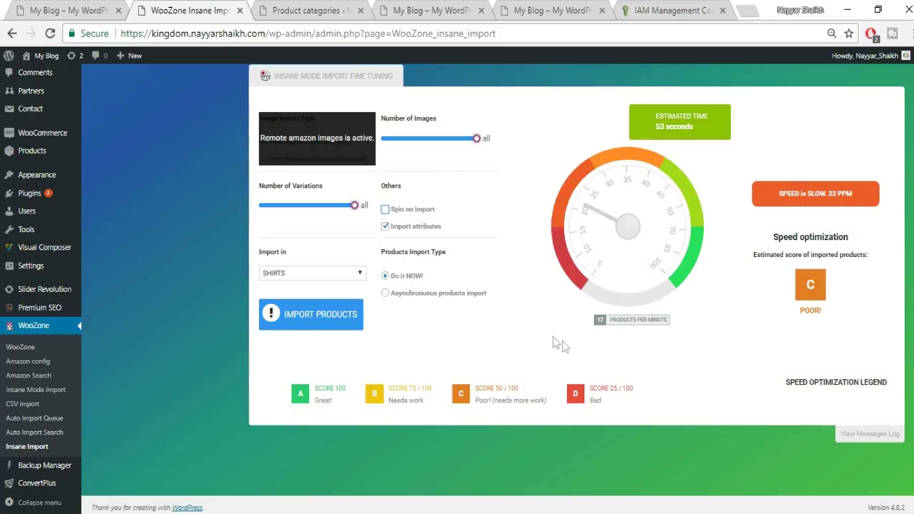
# Import the 20 queued casual shirts into SHIRTS and dismiss the finished progress report
pyautogui.click(351, 322)
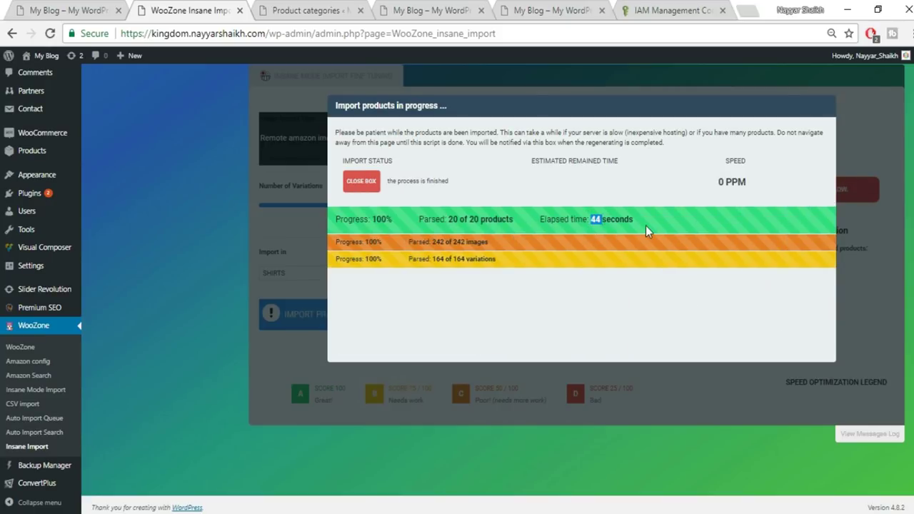
pyautogui.click(361, 183)
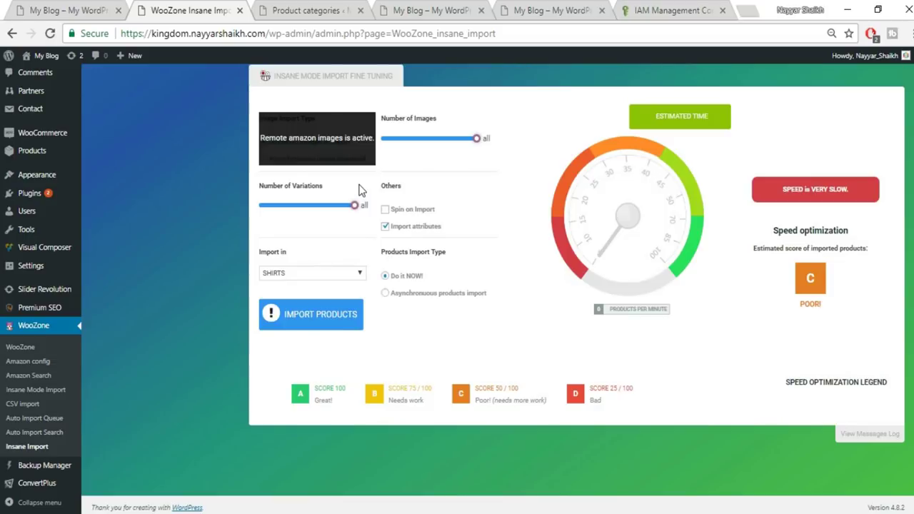
pyautogui.scroll(10, 621, 350)
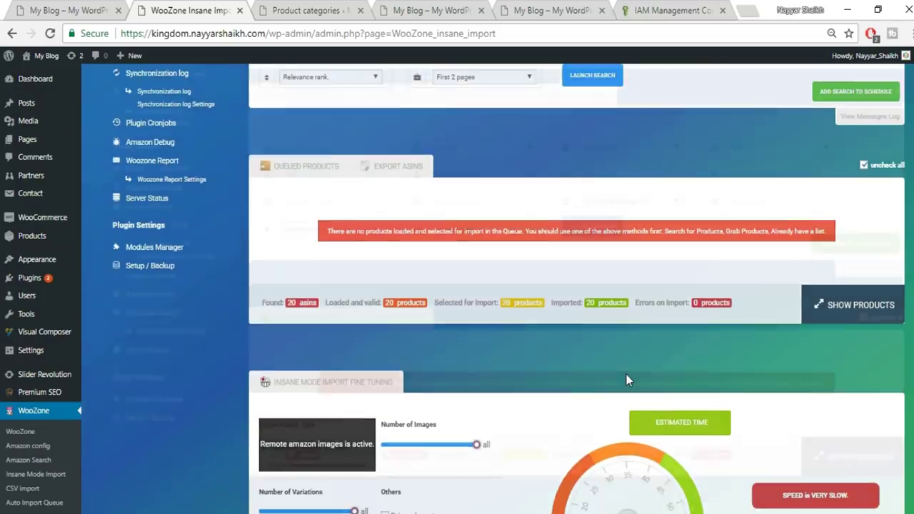
pyautogui.scroll(1, 629, 404)
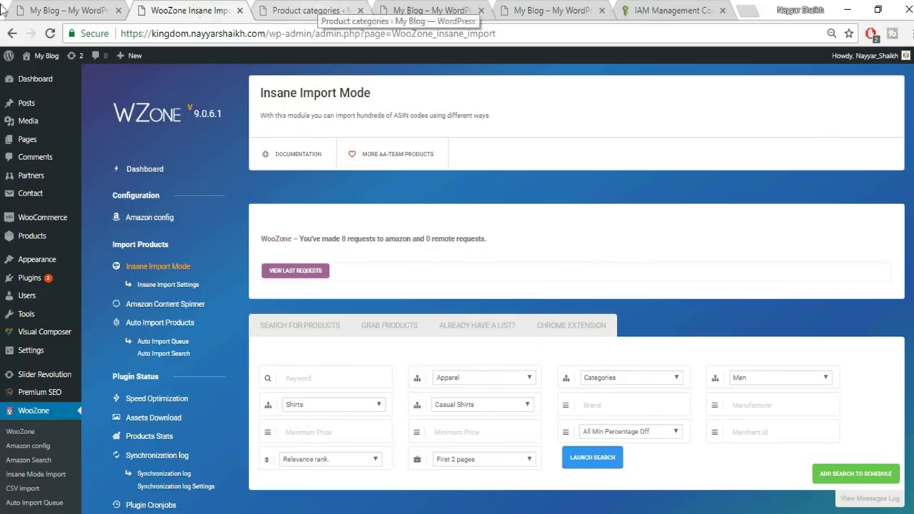
# Check both storefront tabs, then return to the Product categories page listing all four categories
pyautogui.click(53, 8)
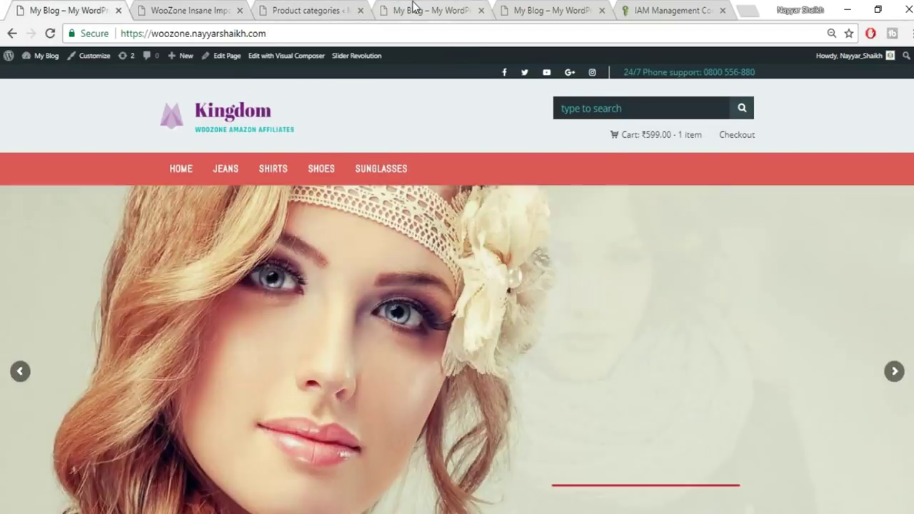
pyautogui.click(415, 8)
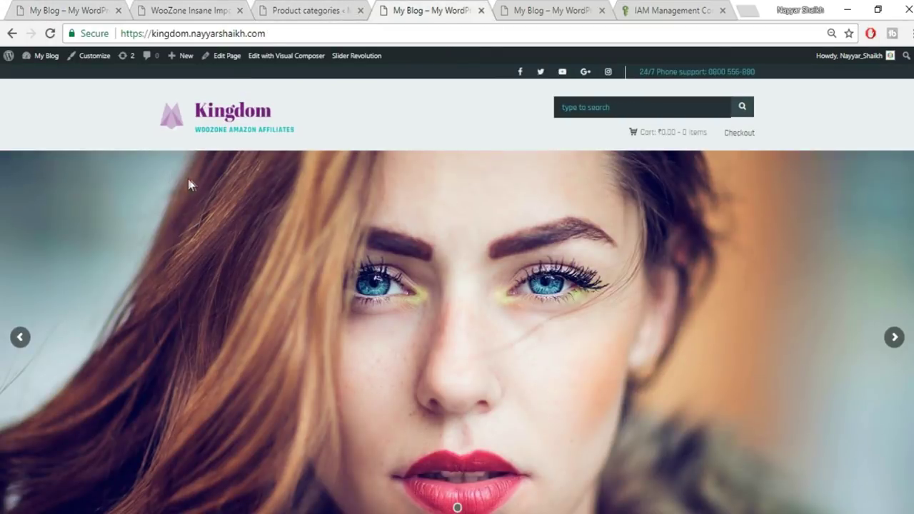
pyautogui.click(307, 10)
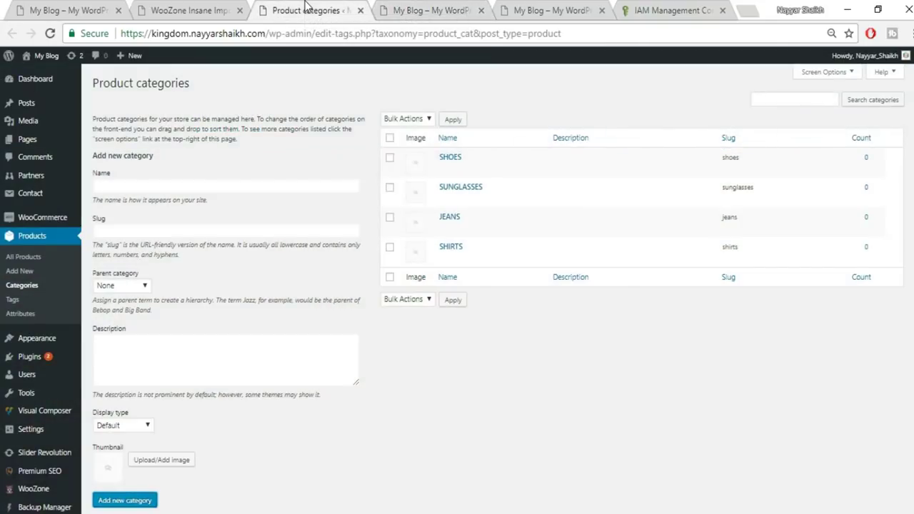
pyautogui.scroll(-1, 43, 272)
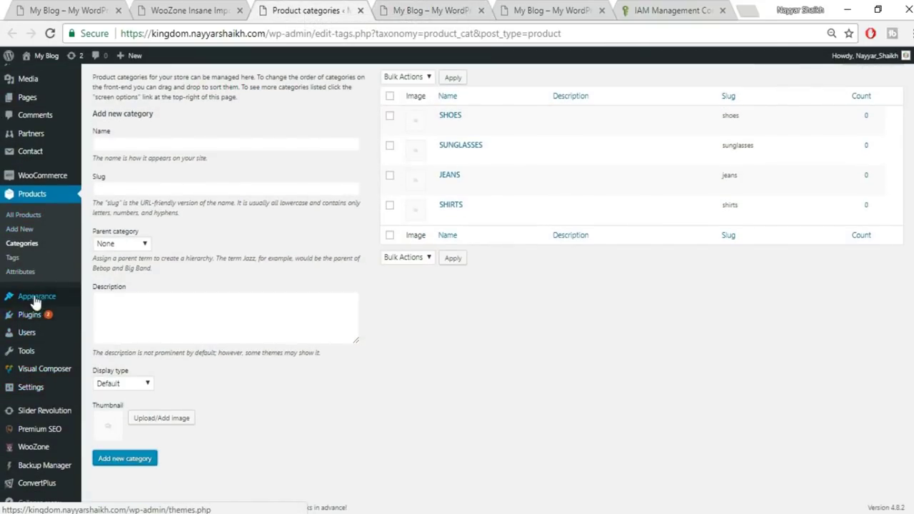
pyautogui.moveTo(27, 308)
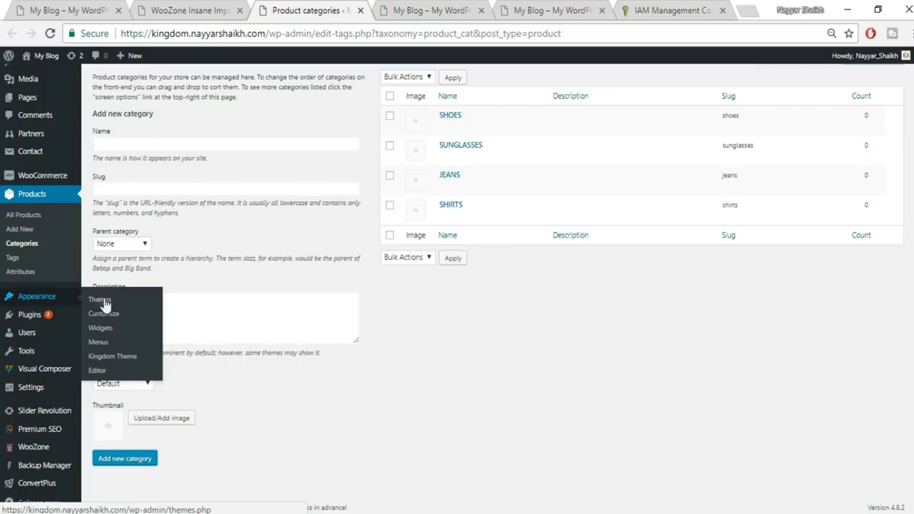
# Under Appearance > Menus, create an empty menu named 'Main Menu'
pyautogui.click(123, 344)
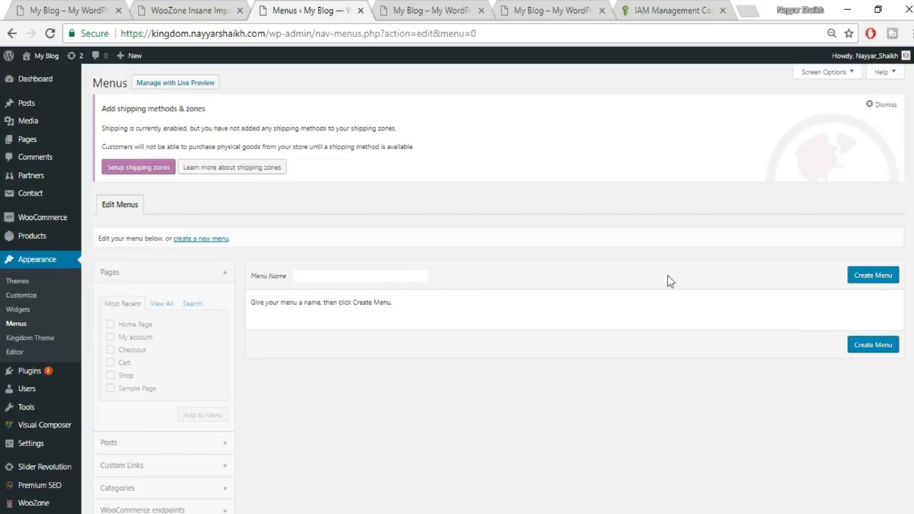
pyautogui.click(384, 278)
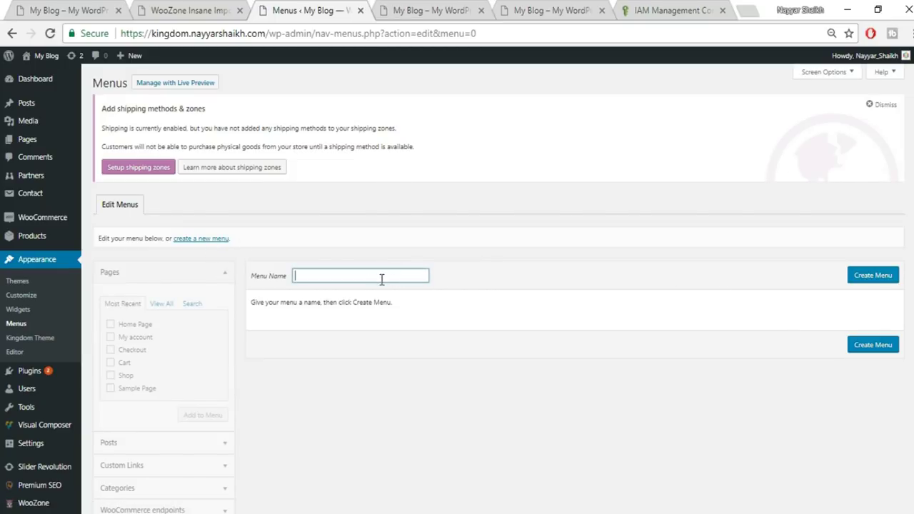
pyautogui.write('mAI')
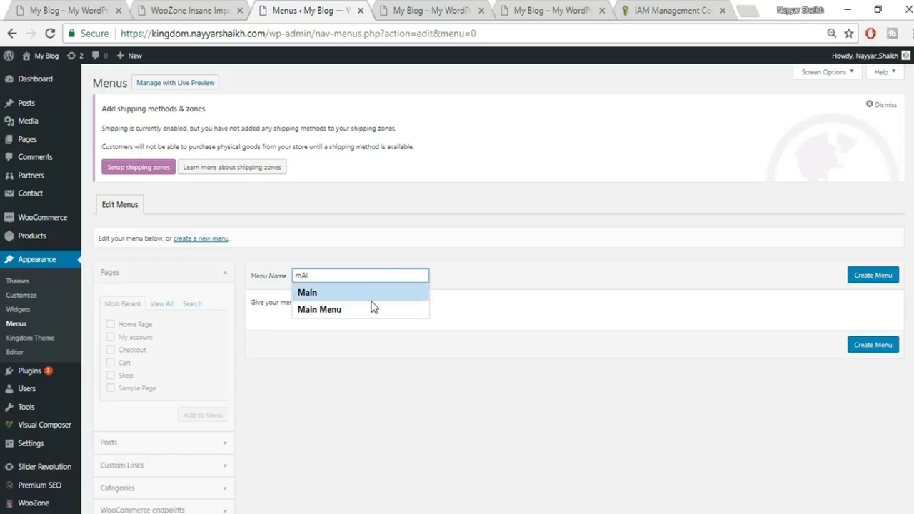
pyautogui.click(364, 308)
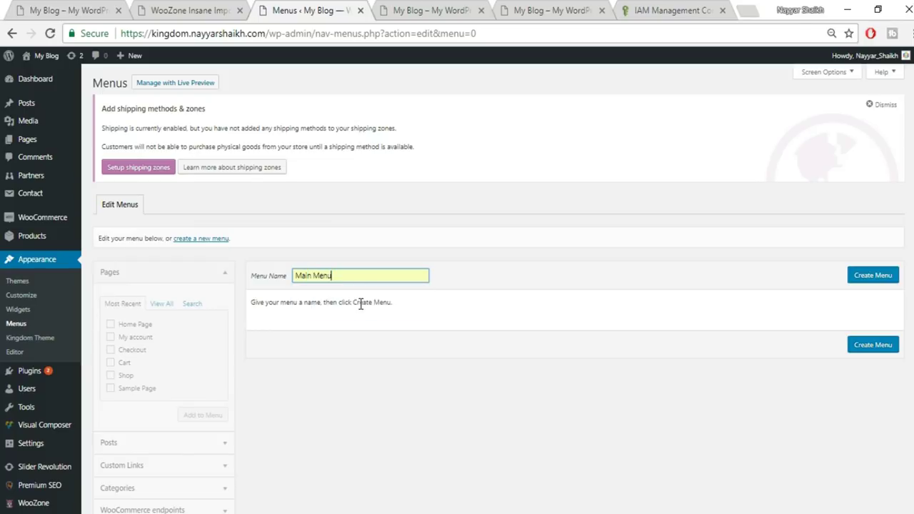
pyautogui.click(886, 280)
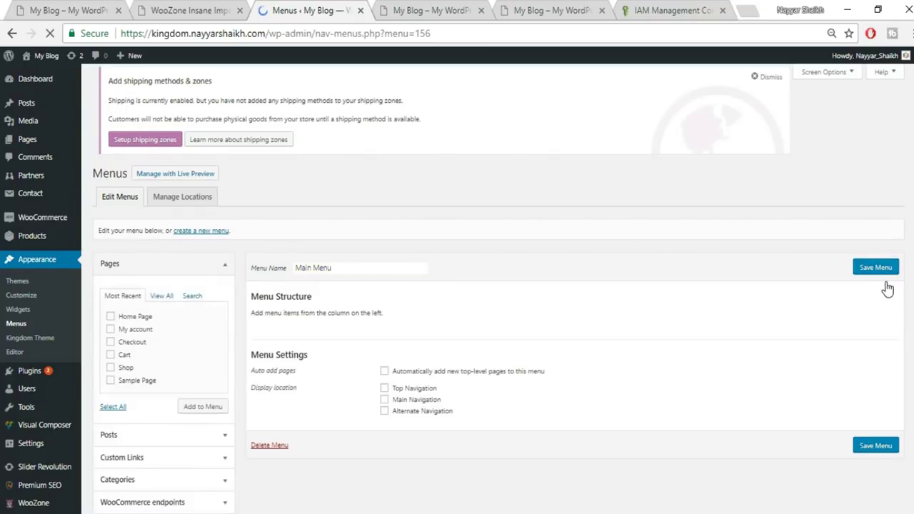
pyautogui.scroll(-1, 205, 319)
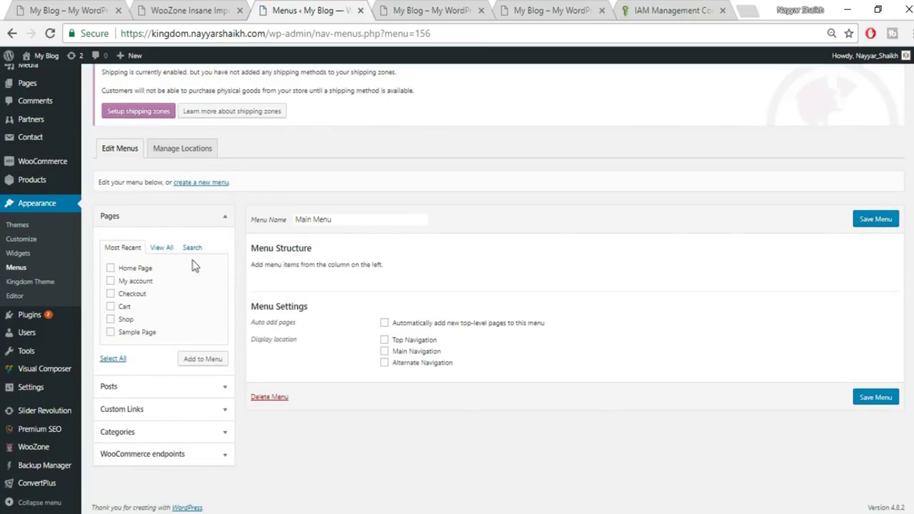
pyautogui.click(184, 438)
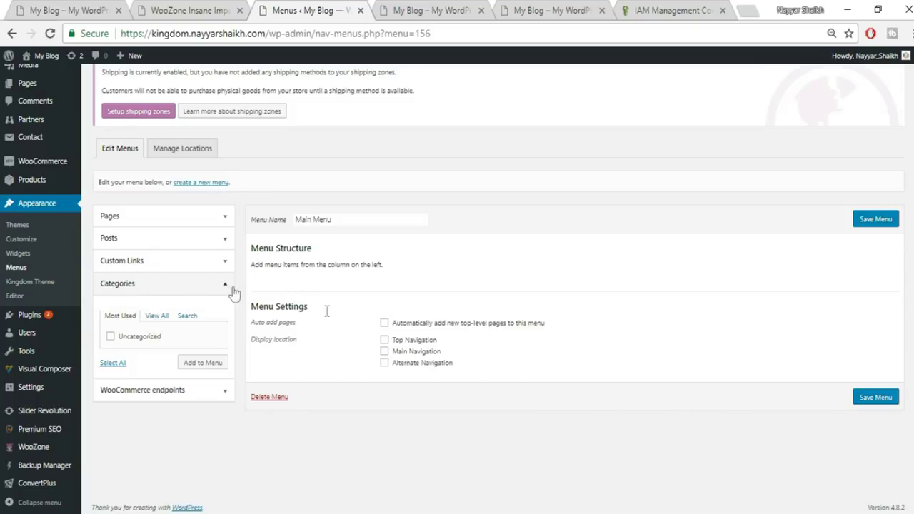
pyautogui.scroll(2, 350, 321)
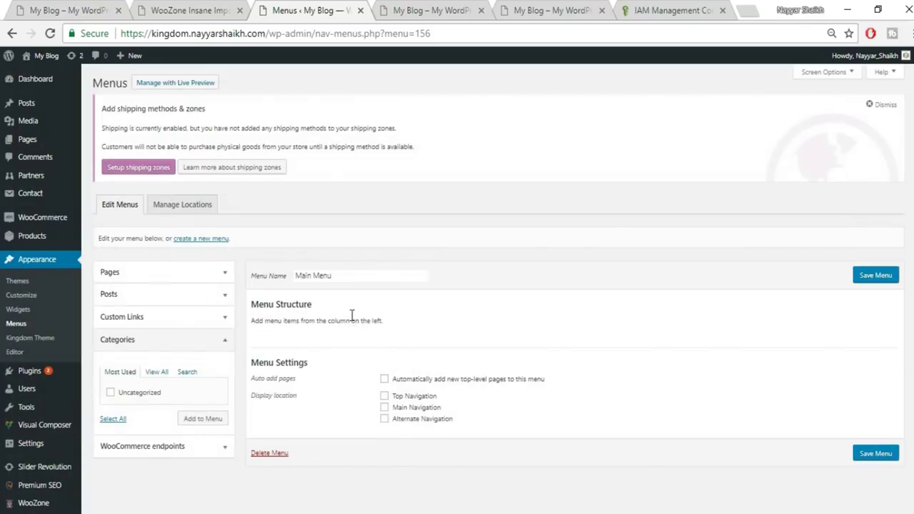
# Enable Product categories in Screen Options and add JEANS, SHIRTS, SHOES and SUNGLASSES to Main Menu
pyautogui.click(848, 75)
pyautogui.click(373, 99)
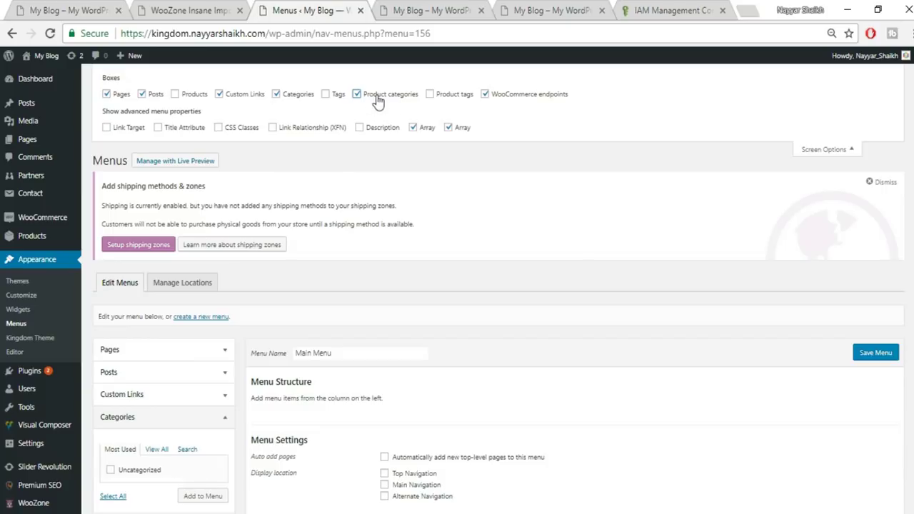
pyautogui.click(845, 151)
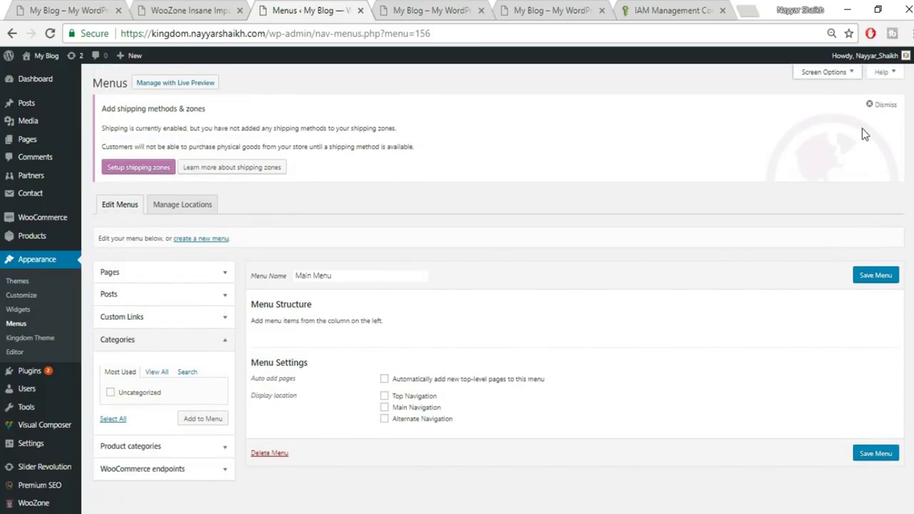
pyautogui.scroll(-1, 500, 286)
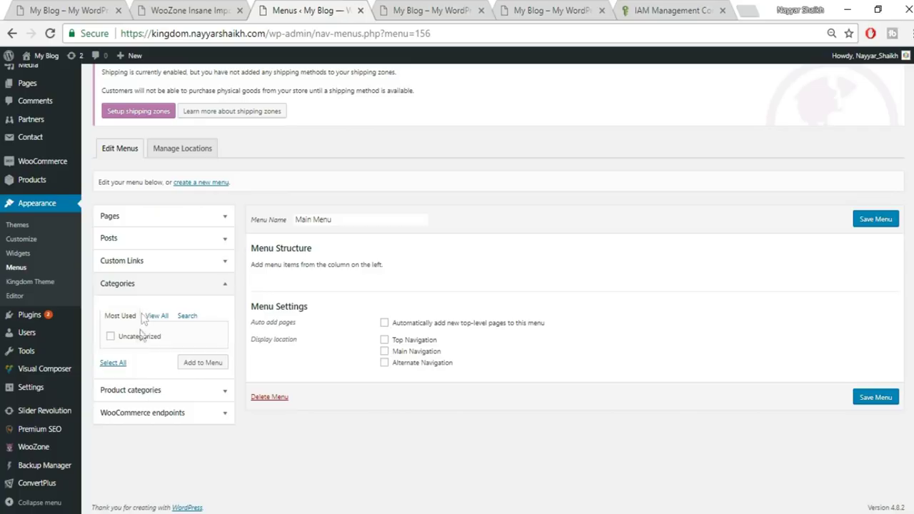
pyautogui.click(153, 391)
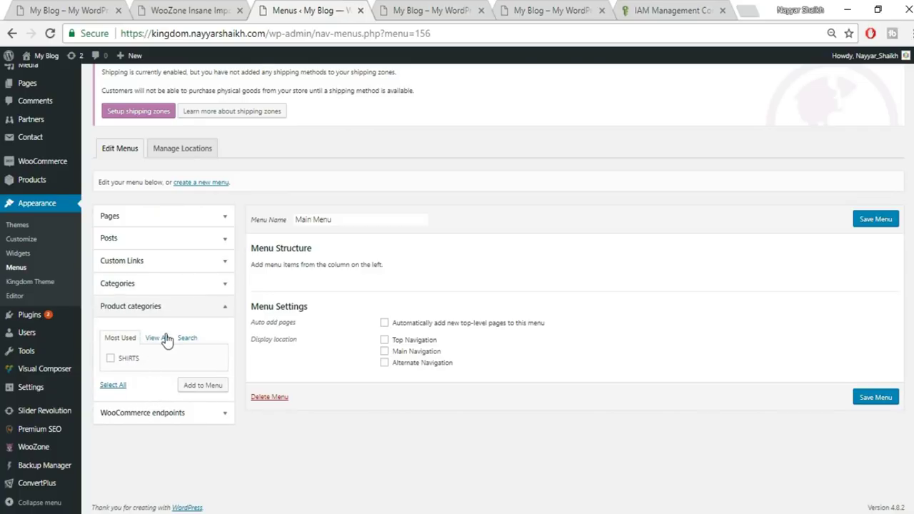
pyautogui.click(164, 340)
pyautogui.click(127, 358)
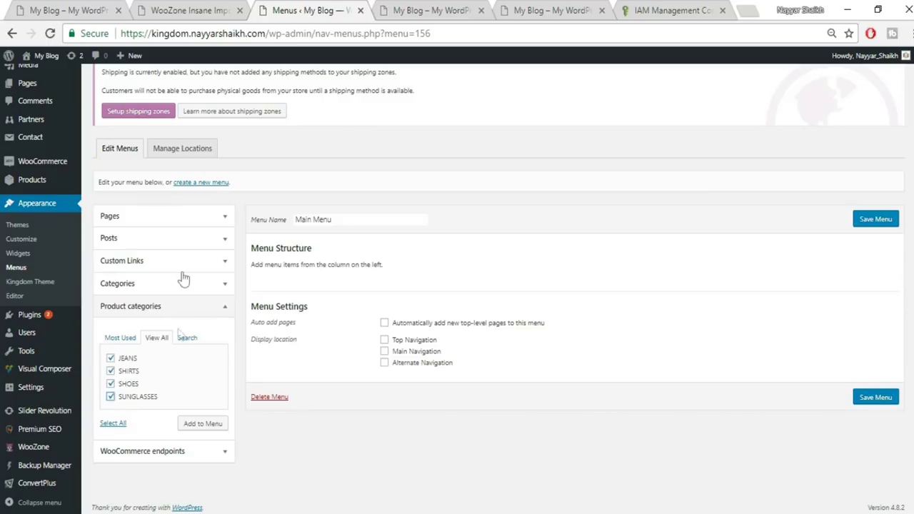
pyautogui.click(195, 430)
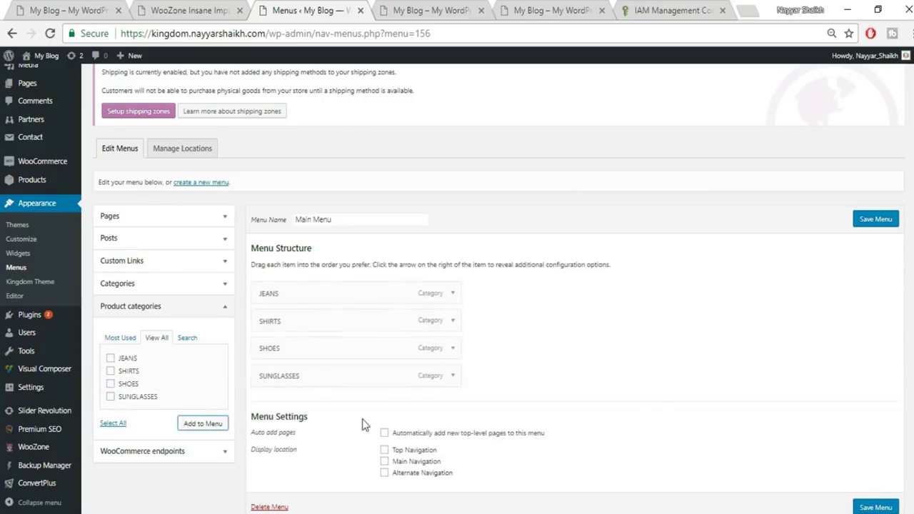
# Glance at the storefront and WooZone tabs, then return to the menus editor
pyautogui.click(17, 9)
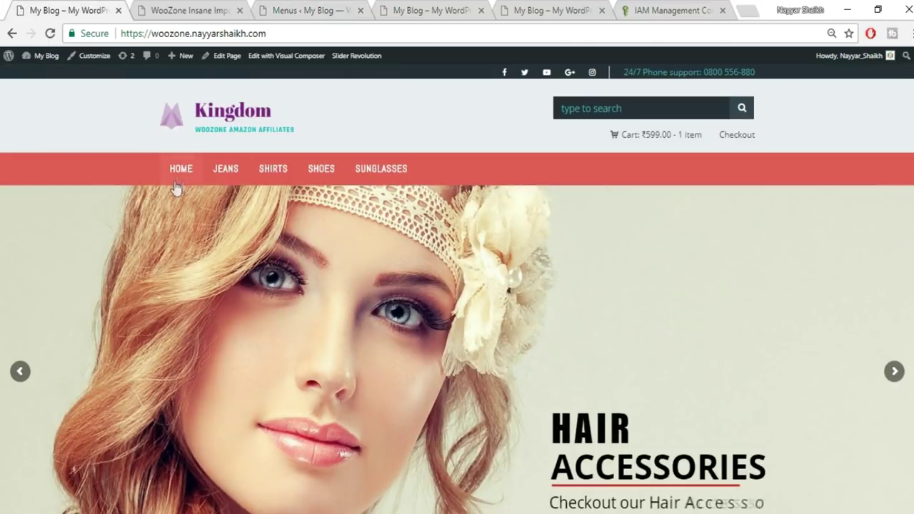
pyautogui.click(187, 10)
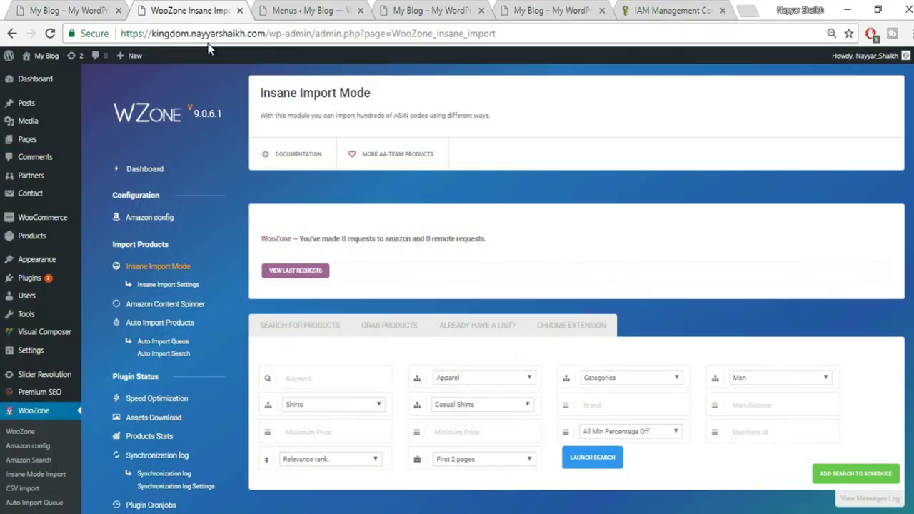
pyautogui.click(404, 7)
pyautogui.click(284, 10)
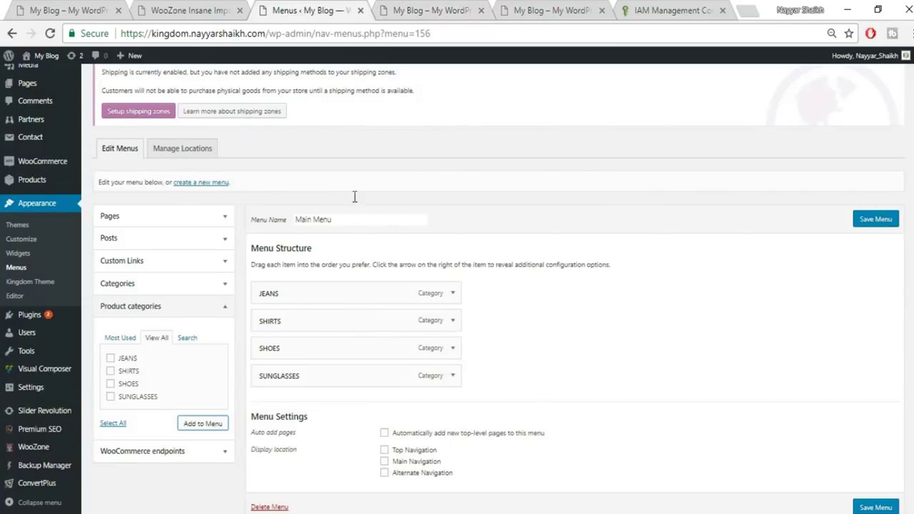
# Add Home Page at the top of Main Menu with the label HOME
pyautogui.click(184, 217)
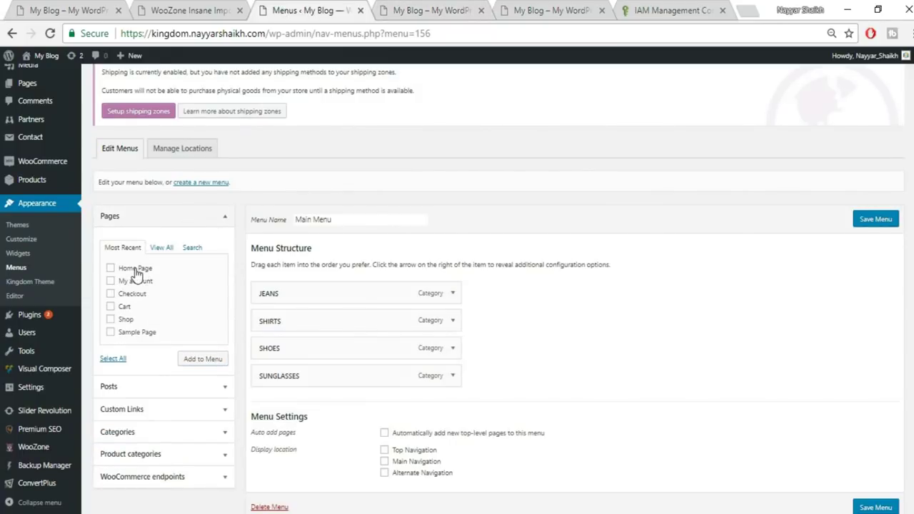
pyautogui.click(205, 362)
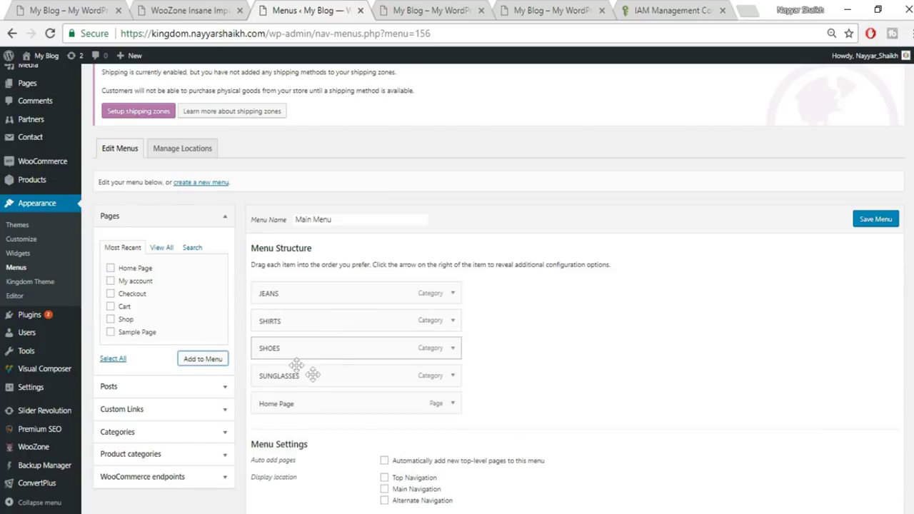
pyautogui.moveTo(305, 407); pyautogui.dragTo(442, 297)
pyautogui.click(452, 298)
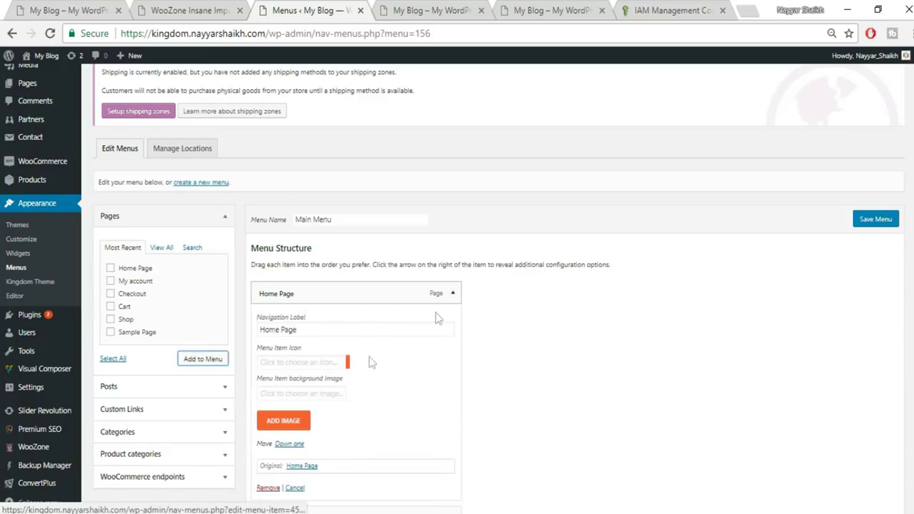
pyautogui.moveTo(322, 329); pyautogui.dragTo(239, 339)
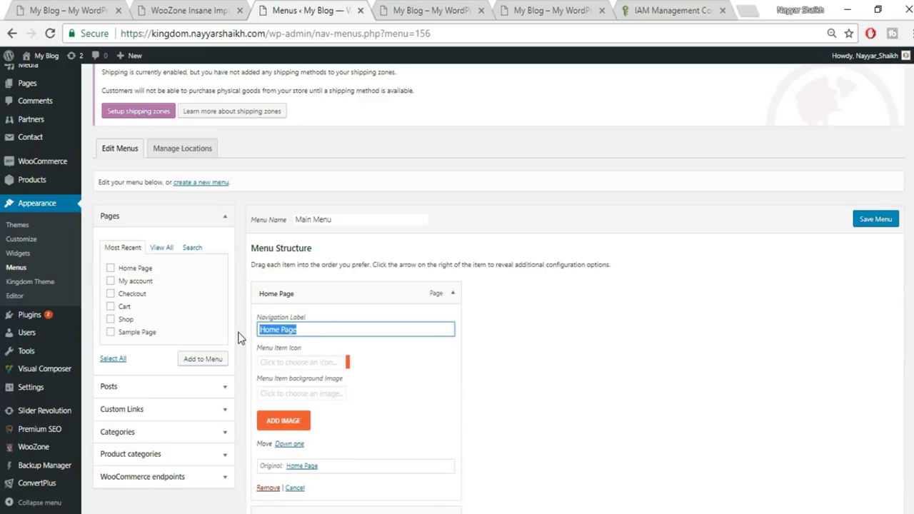
pyautogui.write('HOME')
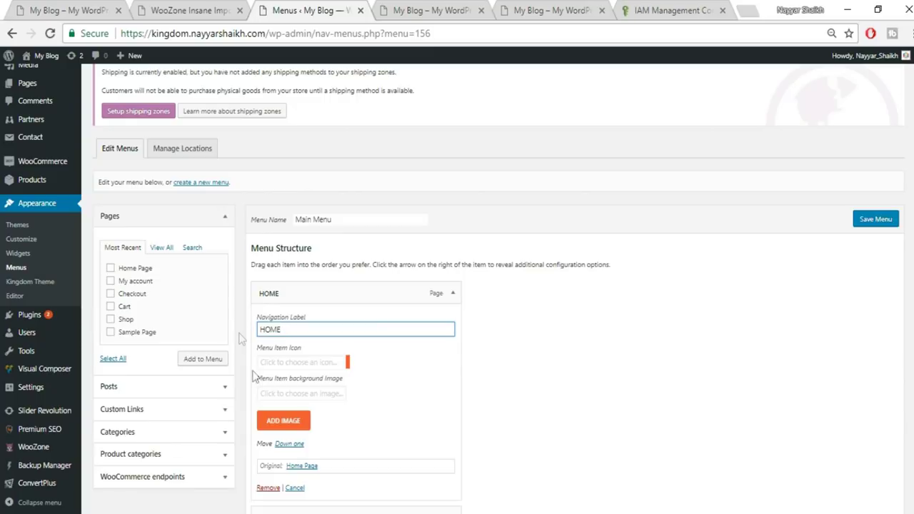
pyautogui.click(452, 292)
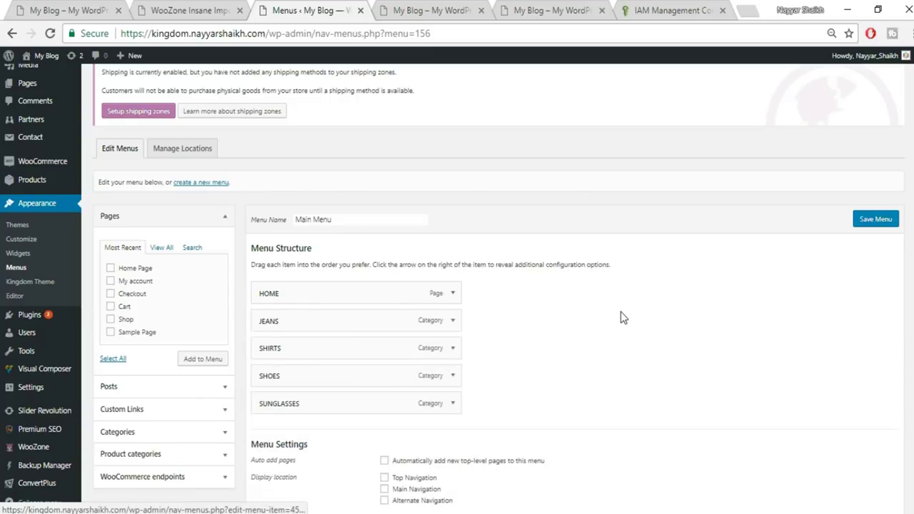
# Assign Main Menu to Main Navigation and save it
pyautogui.scroll(-1, 622, 312)
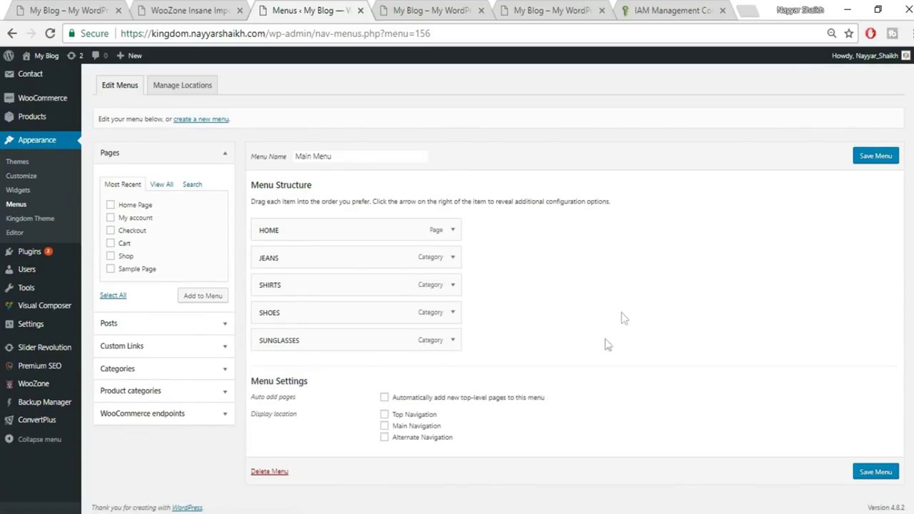
pyautogui.click(385, 428)
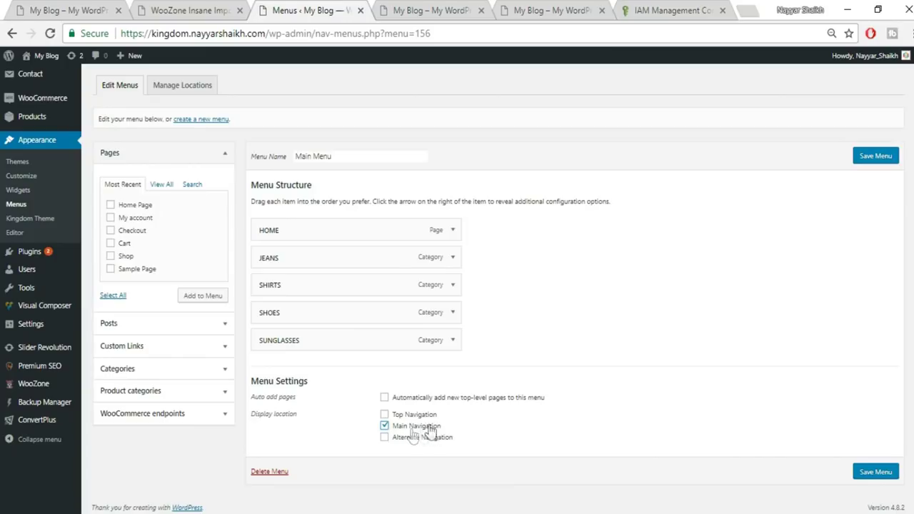
pyautogui.click(875, 473)
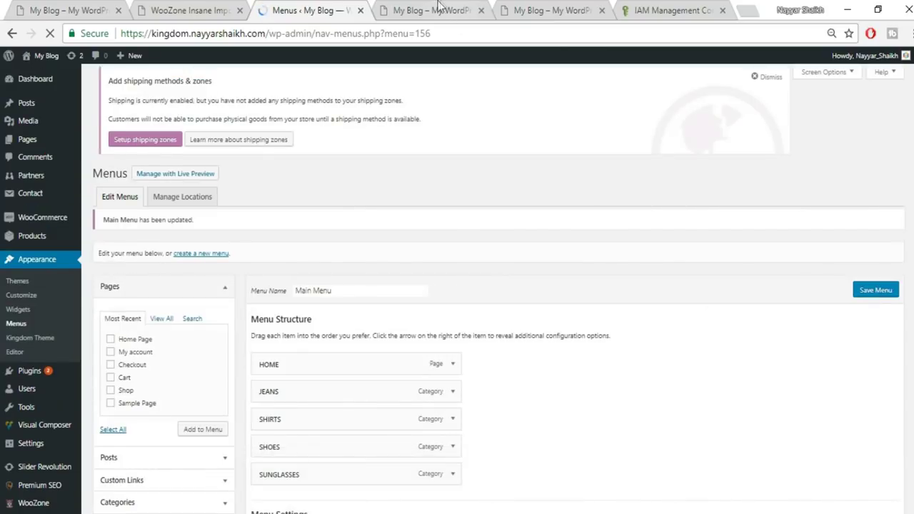
pyautogui.click(440, 9)
# Reload the storefront to show the new HOME, JEANS, SHIRTS, SHOES, SUNGLASSES navigation bar
pyautogui.click(50, 34)
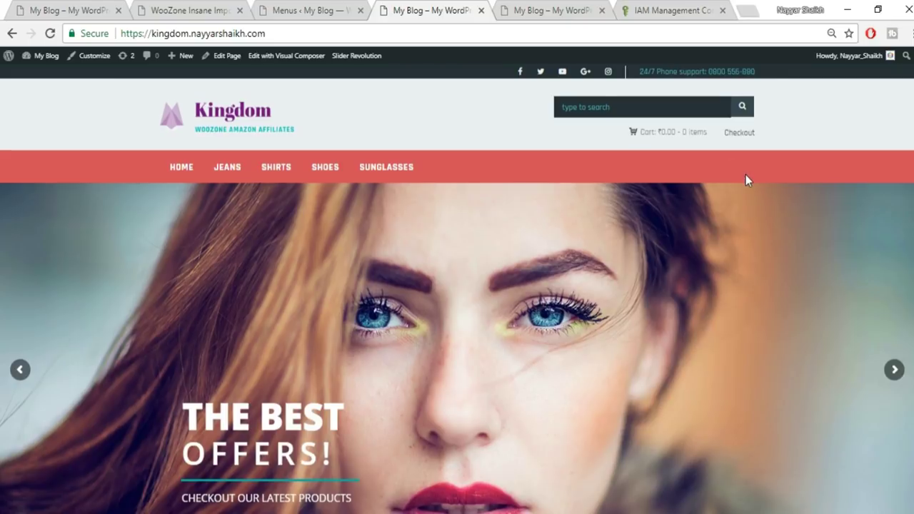
pyautogui.scroll(-3, 746, 179)
pyautogui.scroll(3, 746, 180)
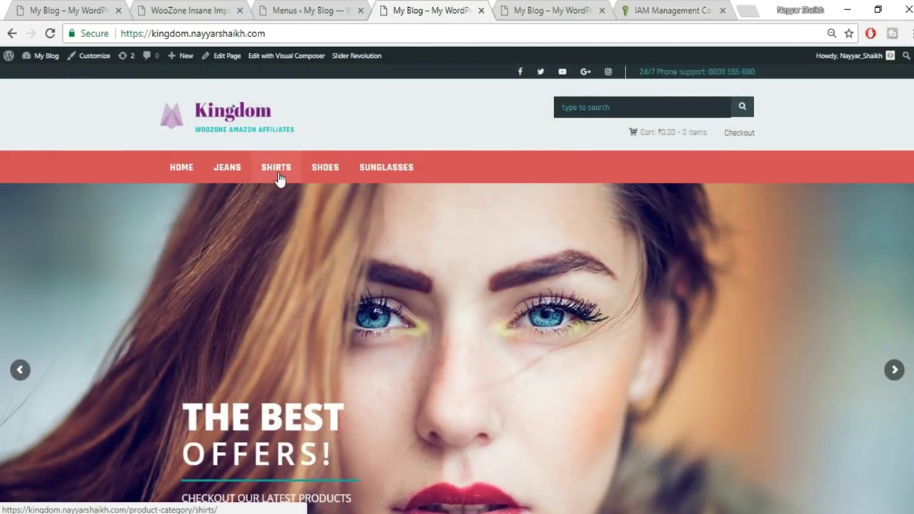
# Browse the imported shirts and their prices on the SHIRTS category page
pyautogui.click(278, 172)
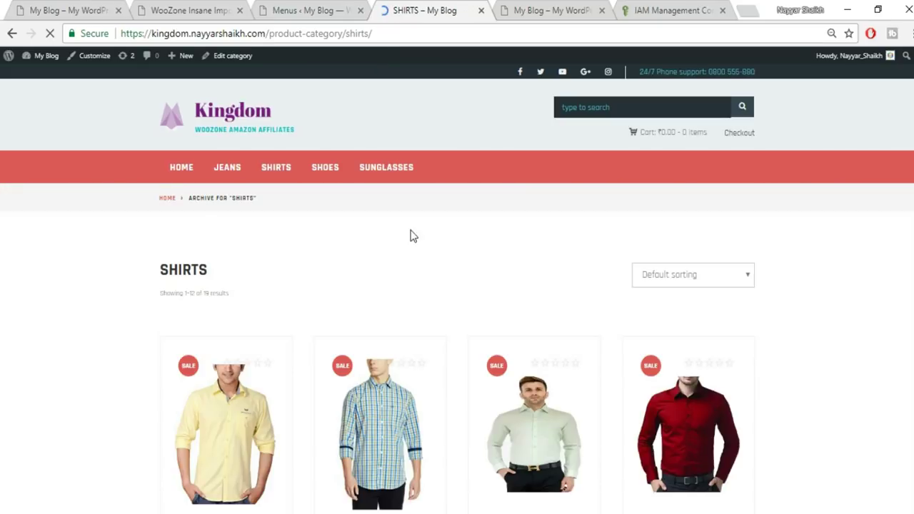
pyautogui.scroll(-9, 812, 228)
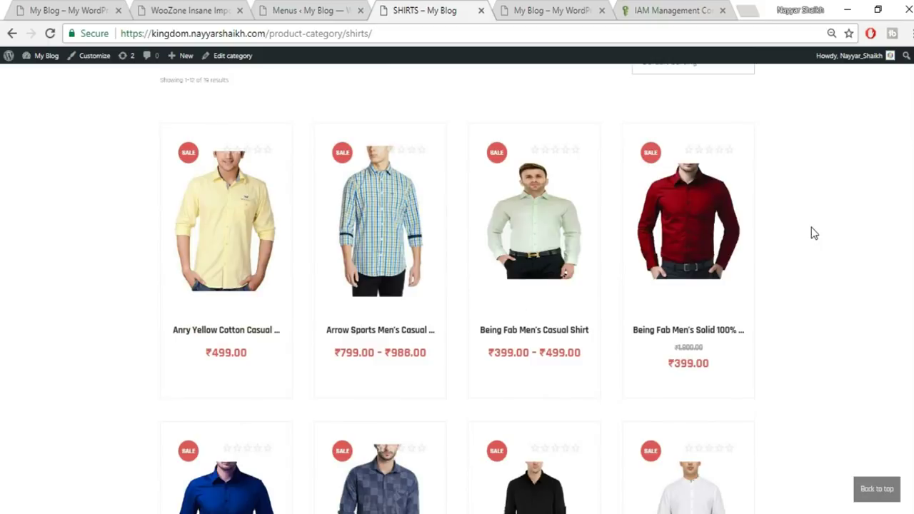
pyautogui.scroll(-10, 811, 227)
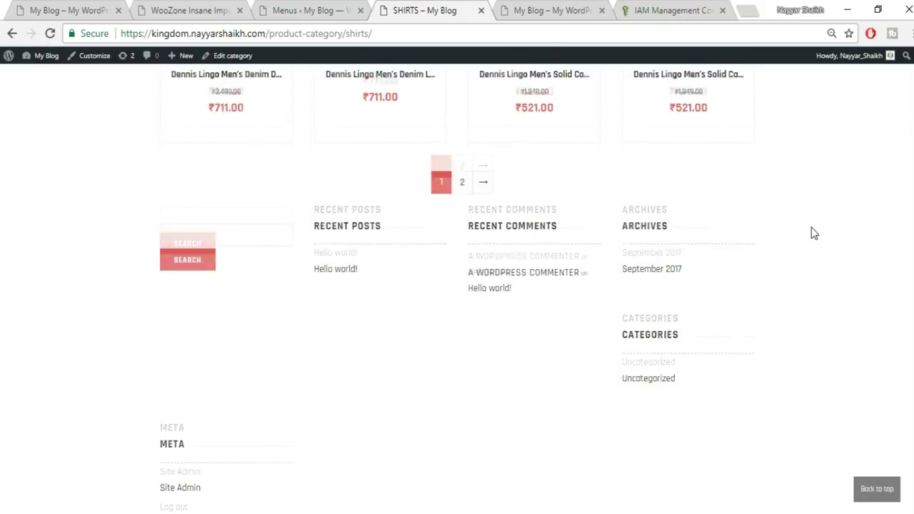
pyautogui.scroll(5, 811, 227)
pyautogui.scroll(2, 812, 233)
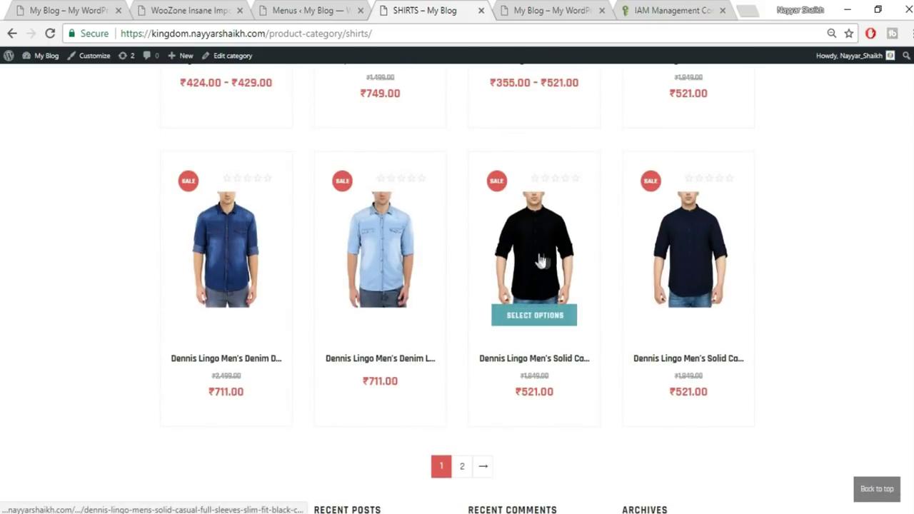
pyautogui.scroll(2, 822, 255)
pyautogui.scroll(6, 824, 256)
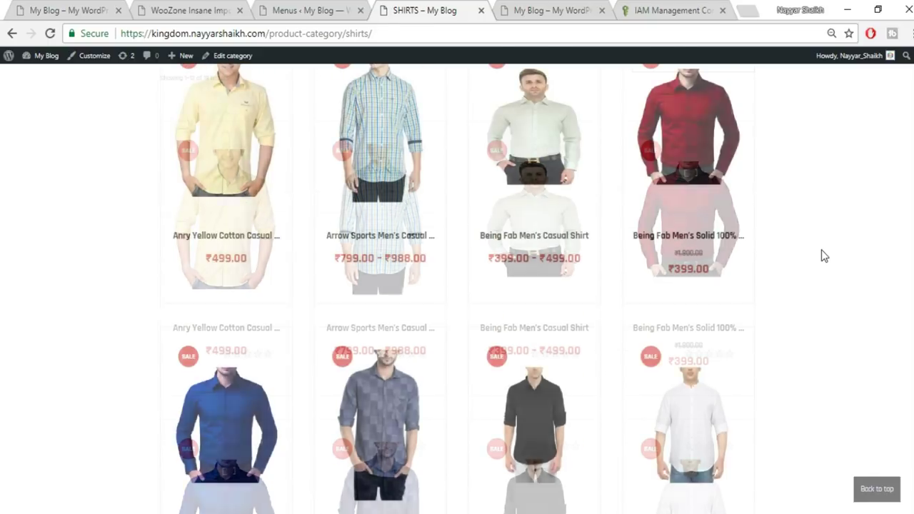
pyautogui.scroll(-3, 823, 255)
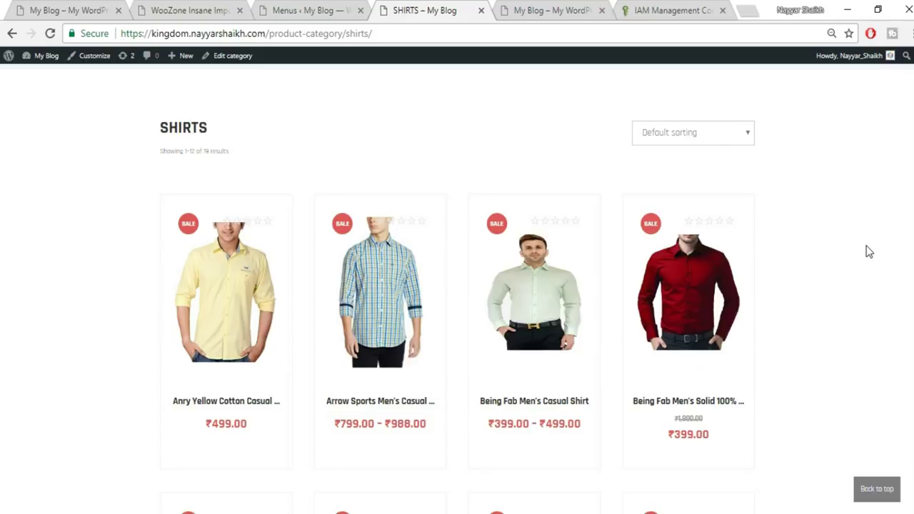
pyautogui.scroll(2, 854, 251)
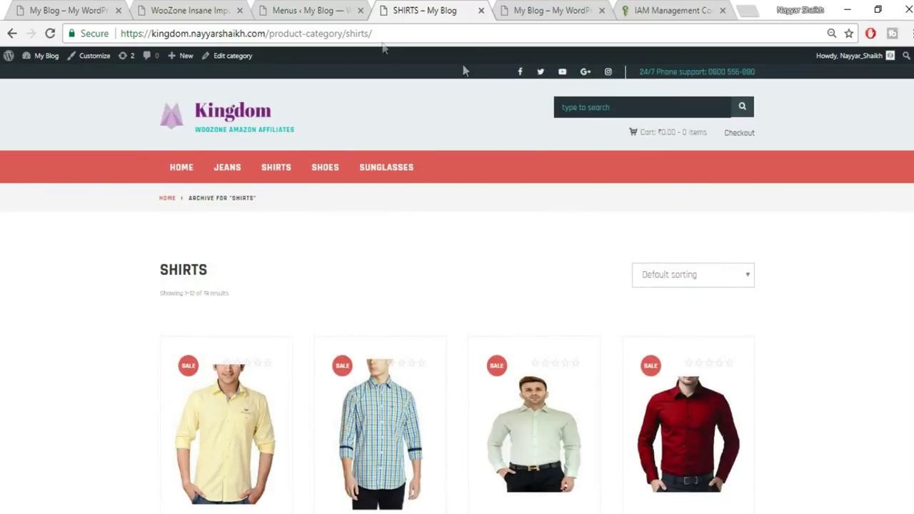
# Move through the browser tabs back to the WooZone Insane Import page
pyautogui.click(321, 11)
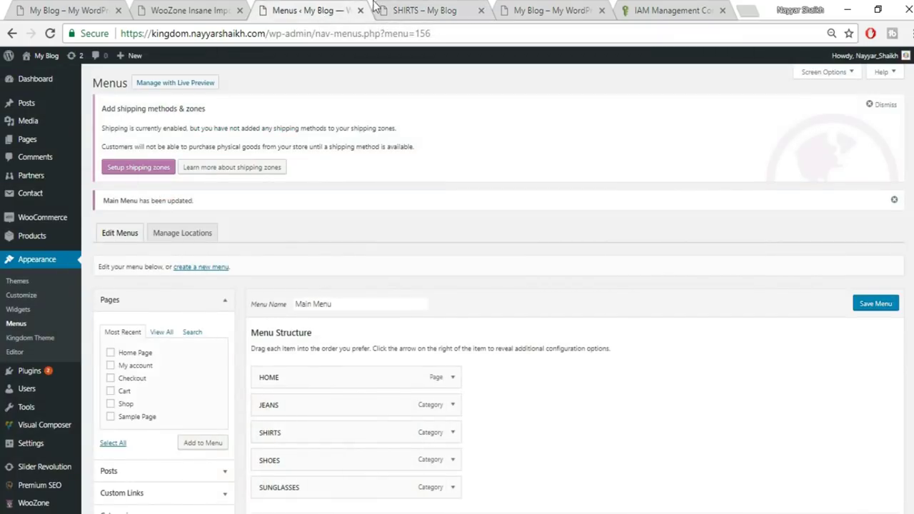
pyautogui.click(397, 7)
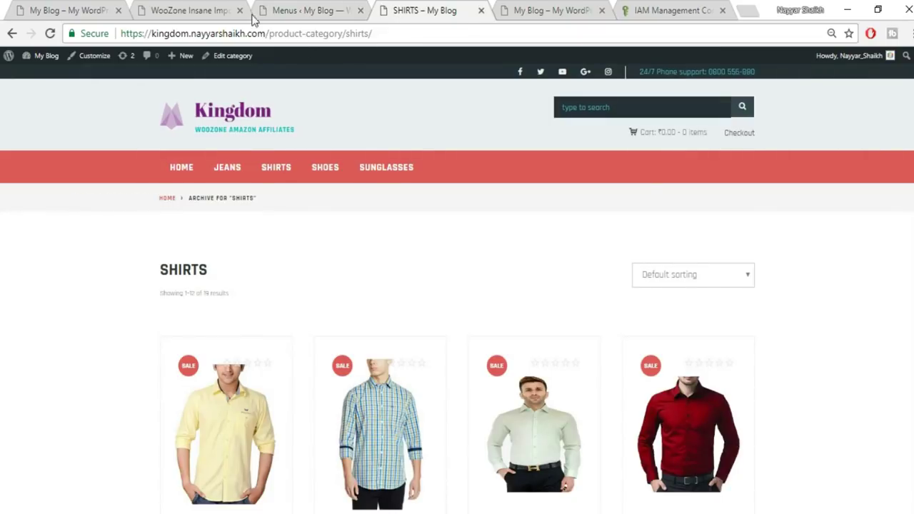
pyautogui.click(218, 11)
# Change the browse node from Shirts to Jeans, keeping the search to the first 2 pages
pyautogui.scroll(-2, 573, 176)
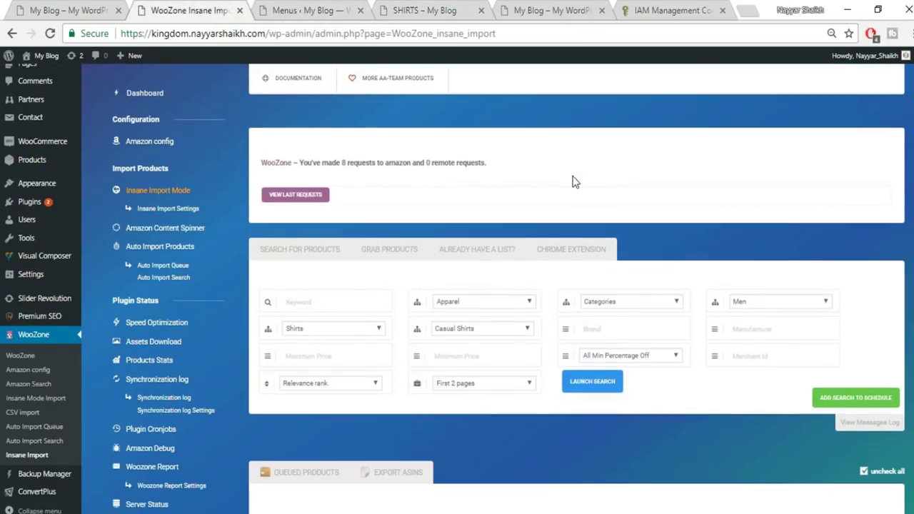
pyautogui.scroll(-2, 575, 181)
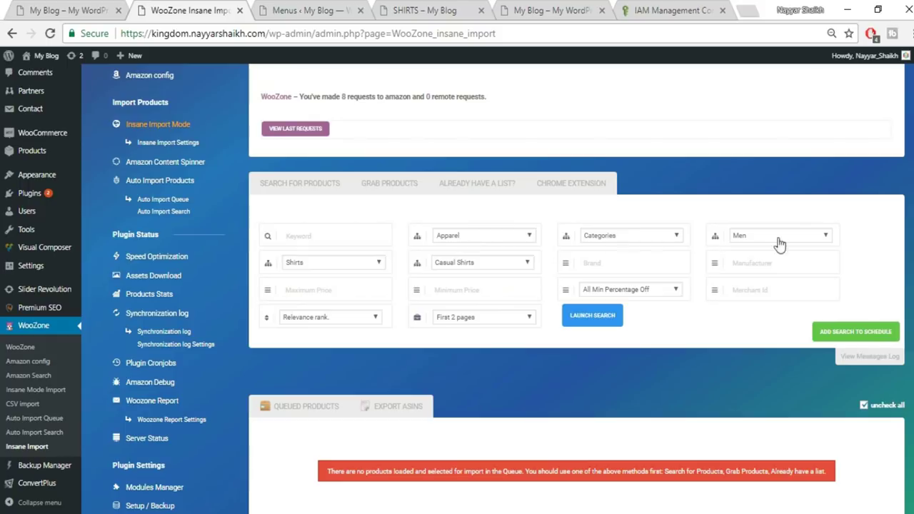
pyautogui.click(322, 264)
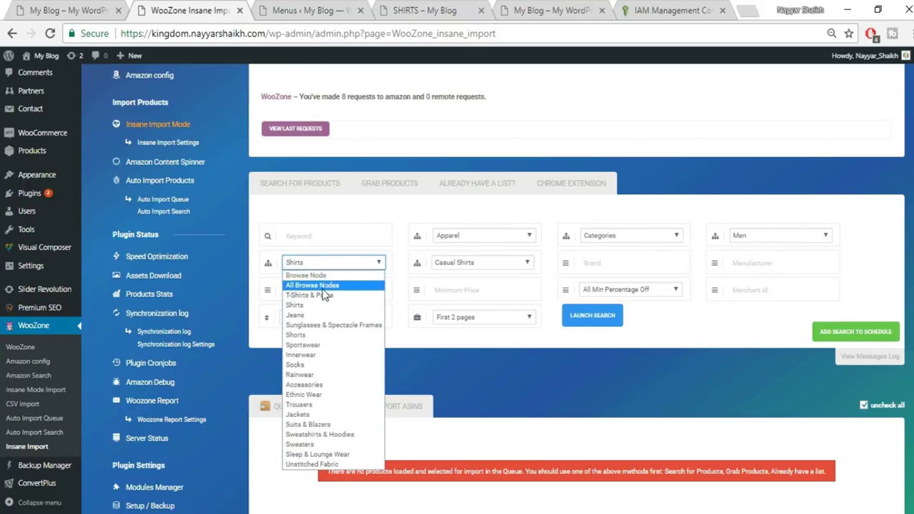
pyautogui.click(325, 315)
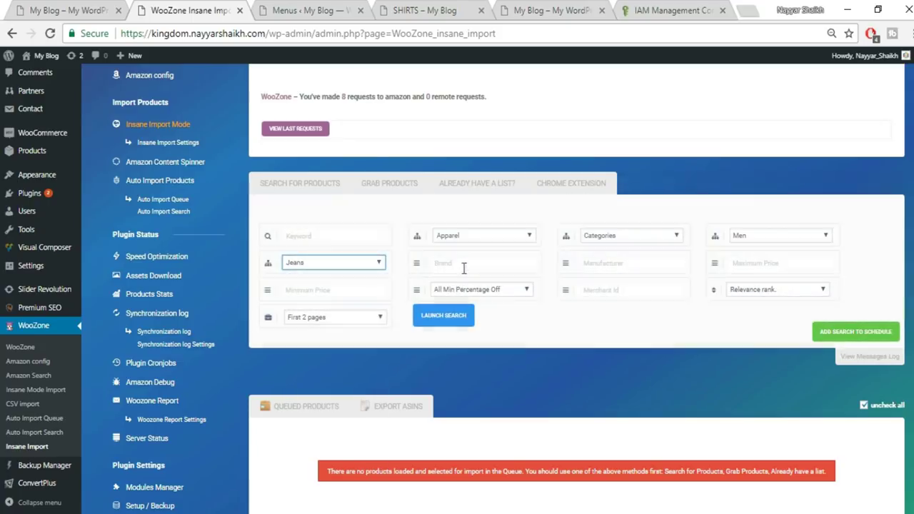
pyautogui.click(521, 263)
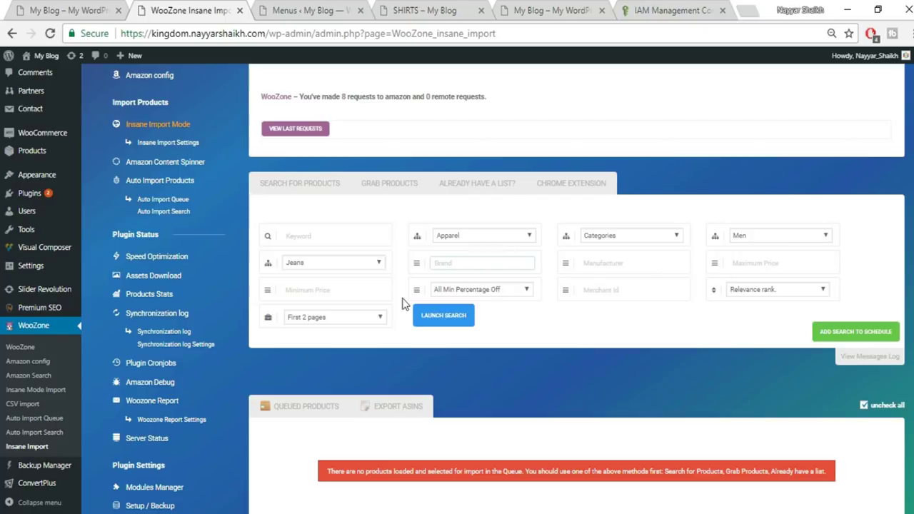
pyautogui.click(342, 325)
pyautogui.click(336, 351)
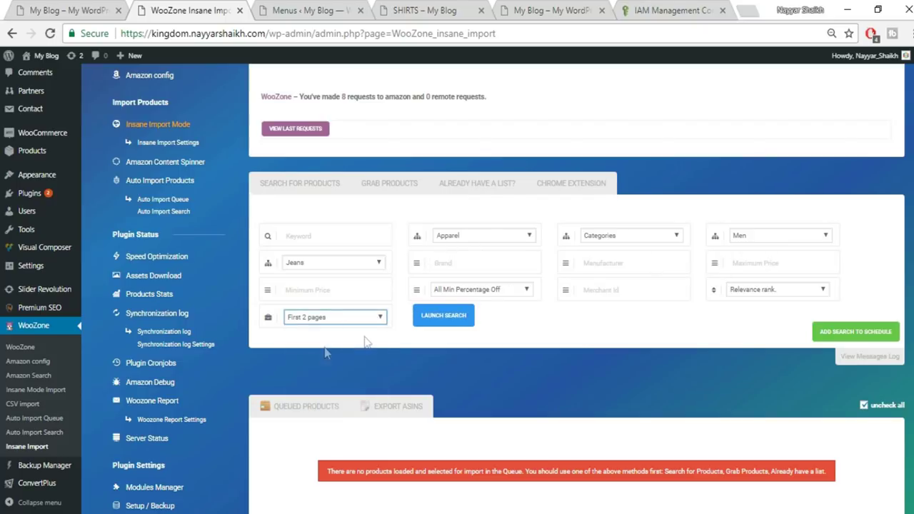
# Launch the jeans search and import the 10 results into the JEANS category
pyautogui.click(451, 318)
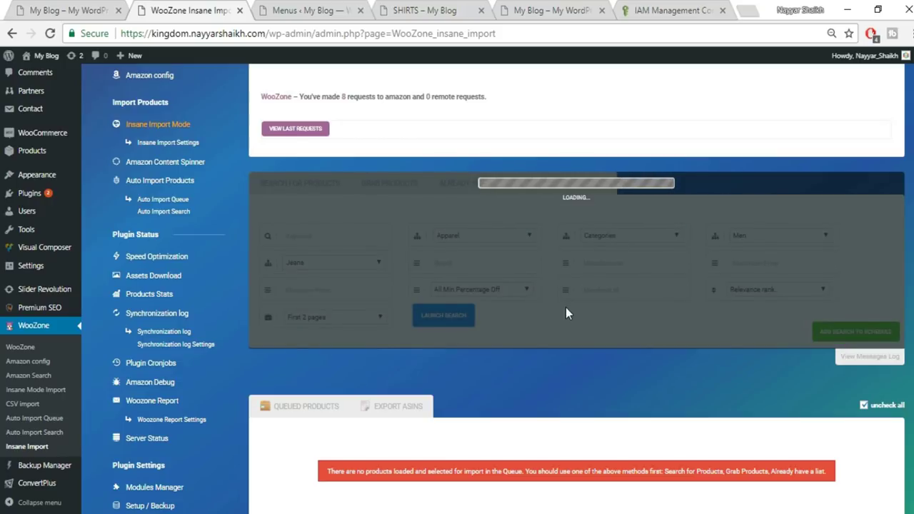
pyautogui.scroll(-3, 568, 312)
pyautogui.moveTo(465, 281); pyautogui.dragTo(388, 317)
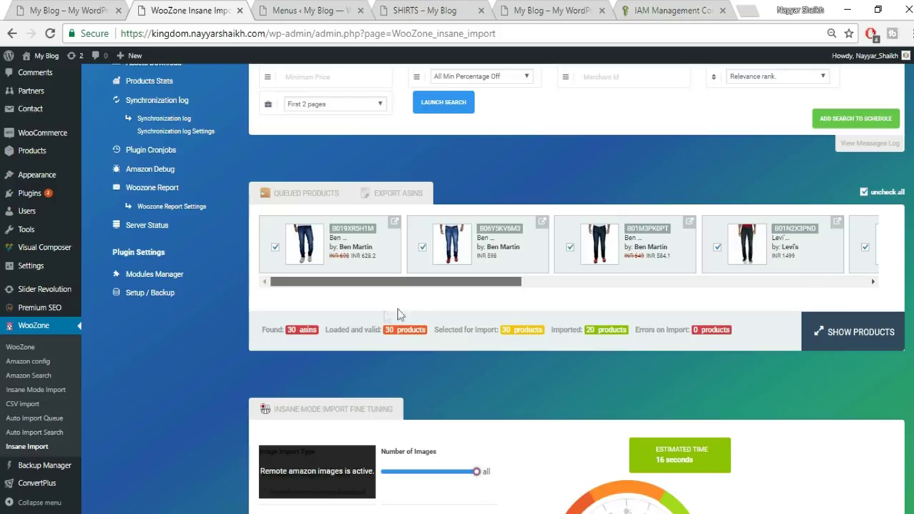
pyautogui.scroll(-4, 562, 325)
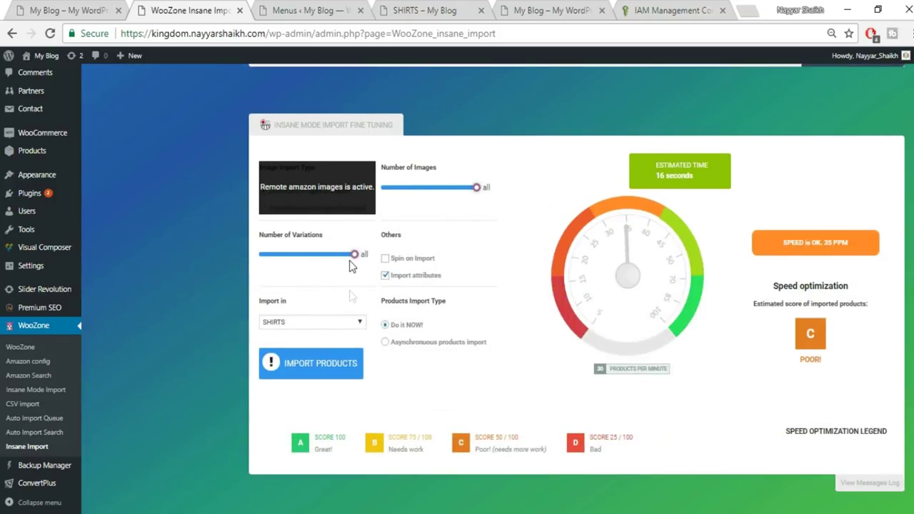
pyautogui.click(339, 325)
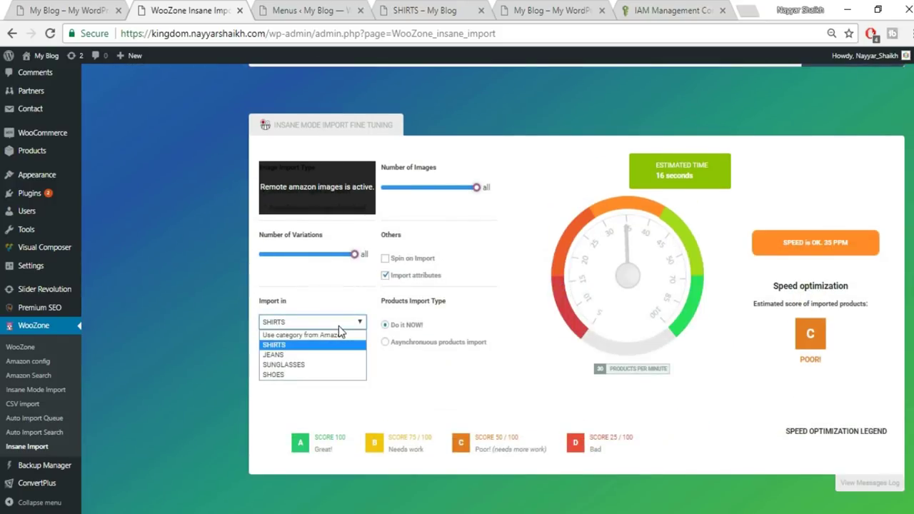
pyautogui.click(313, 356)
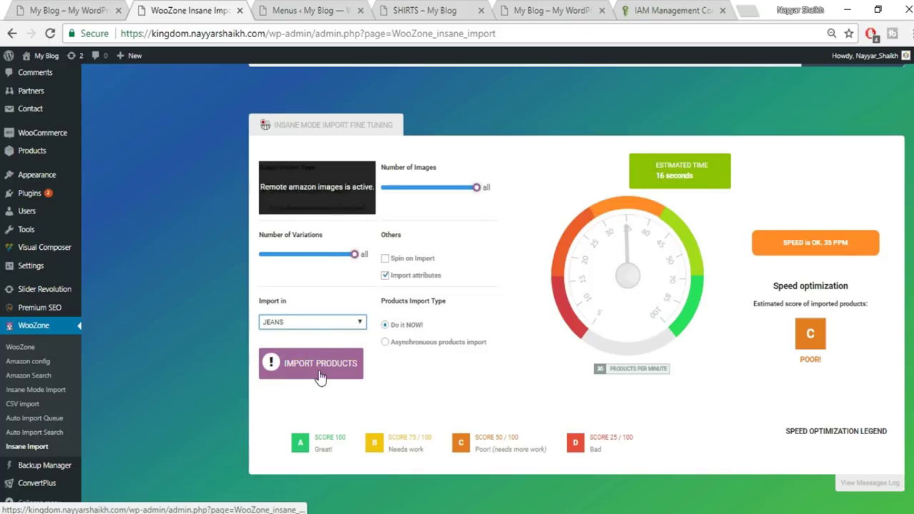
pyautogui.click(316, 379)
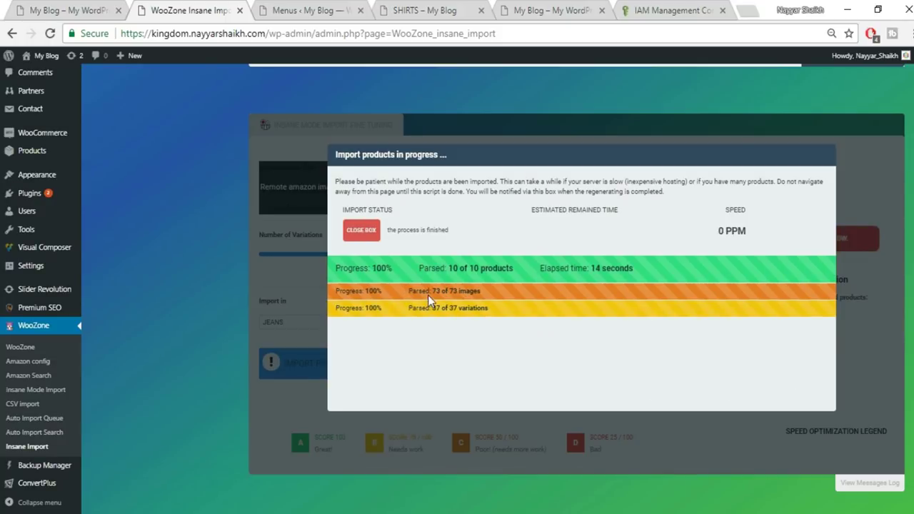
pyautogui.click(364, 232)
# Open the JEANS category page on the storefront
pyautogui.click(308, 8)
pyautogui.click(425, 10)
pyautogui.click(219, 168)
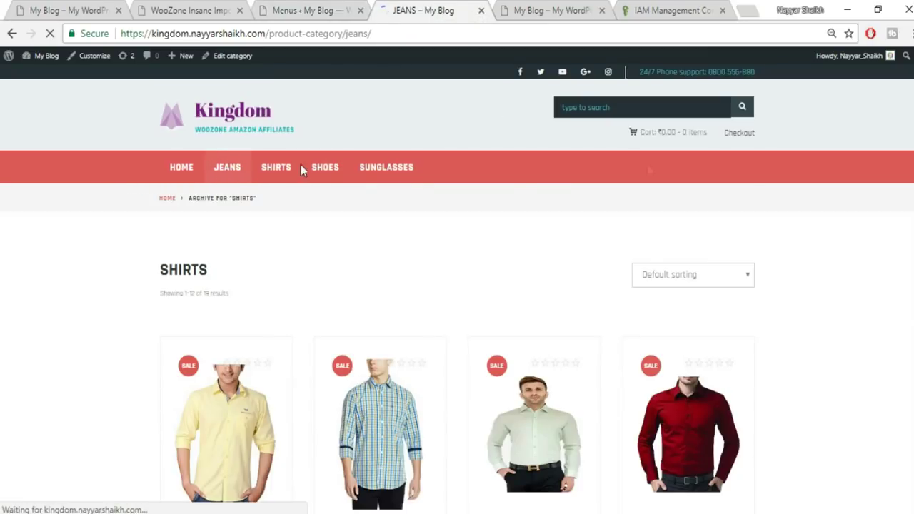
# Scroll through the JEANS page to check the seven imported jeans
pyautogui.scroll(-3, 828, 270)
pyautogui.scroll(-7, 828, 270)
pyautogui.scroll(5, 830, 292)
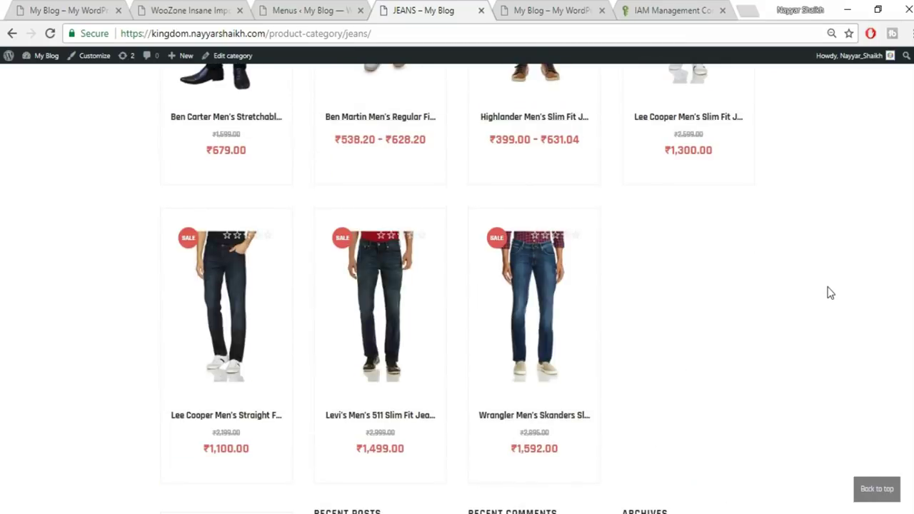
pyautogui.scroll(1, 830, 293)
pyautogui.scroll(3, 832, 293)
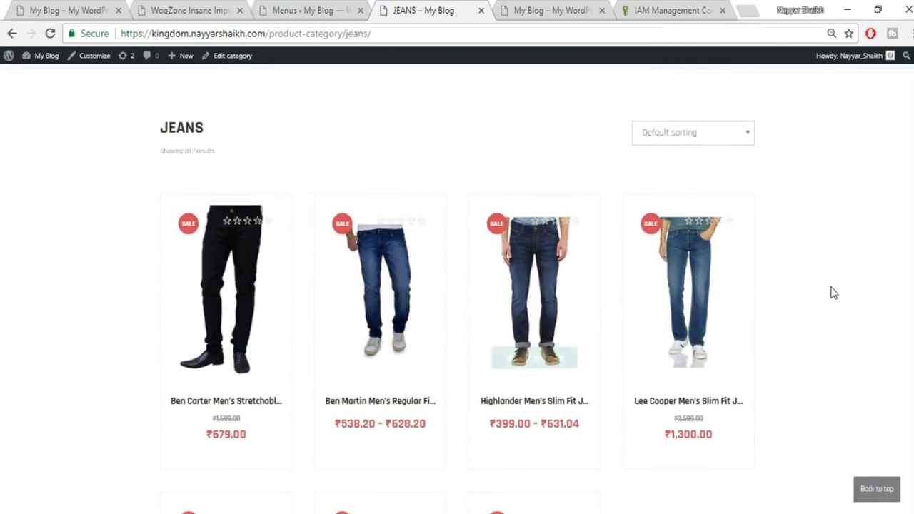
pyautogui.scroll(-4, 833, 294)
pyautogui.scroll(4, 655, 344)
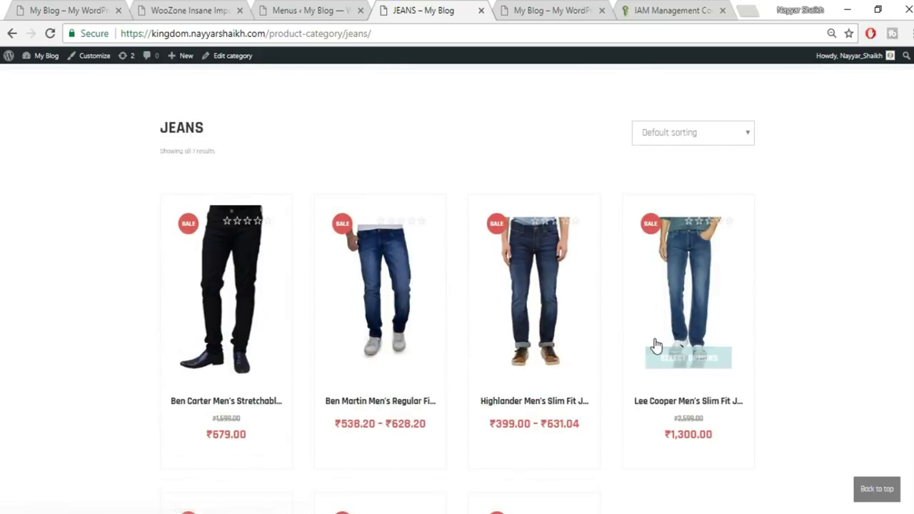
pyautogui.scroll(2, 823, 286)
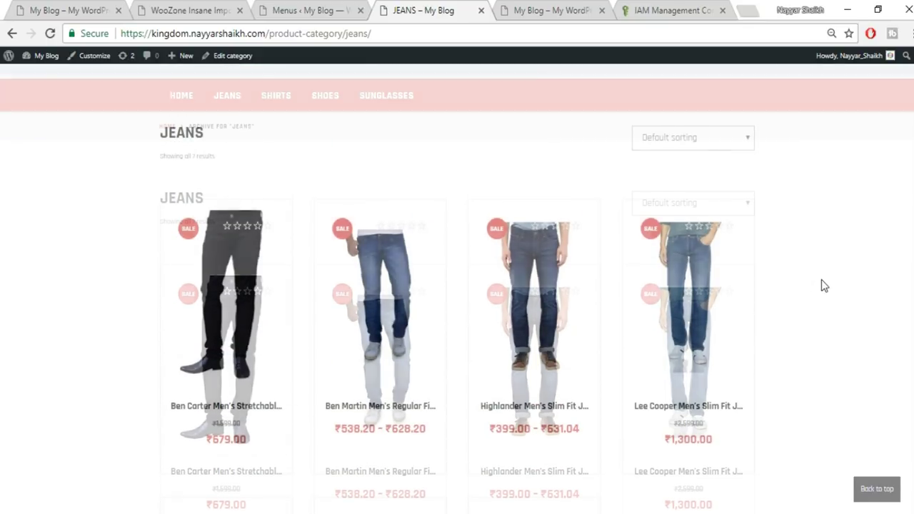
pyautogui.scroll(-4, 821, 285)
pyautogui.scroll(2, 817, 328)
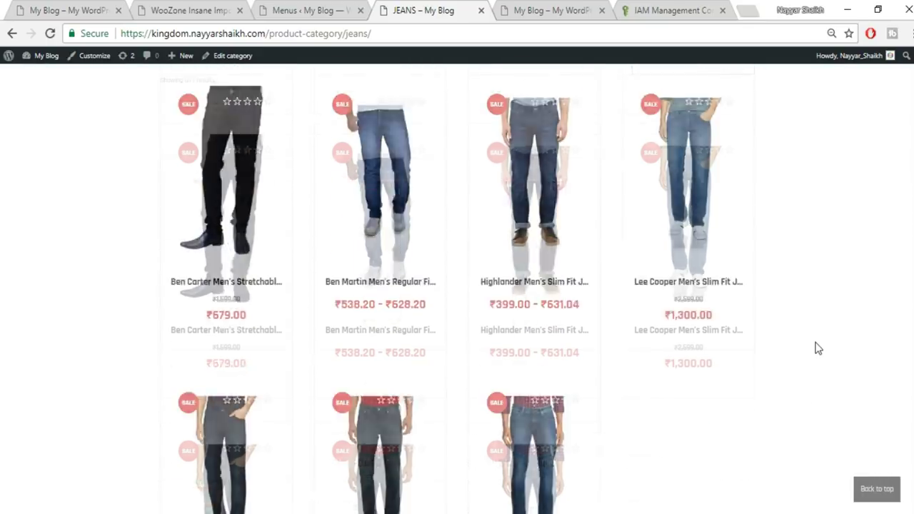
pyautogui.scroll(3, 819, 347)
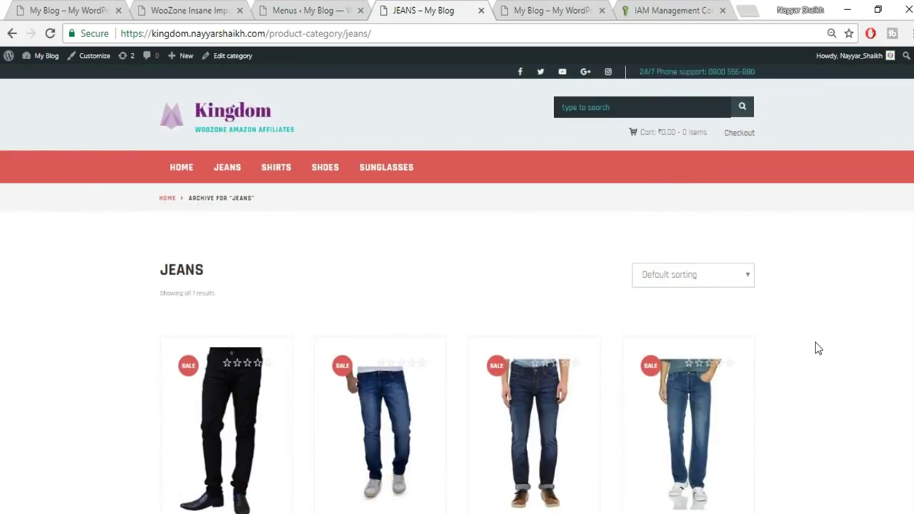
# Check that the SHOES page is empty, then return to WooZone's Insane Import page
pyautogui.click(335, 178)
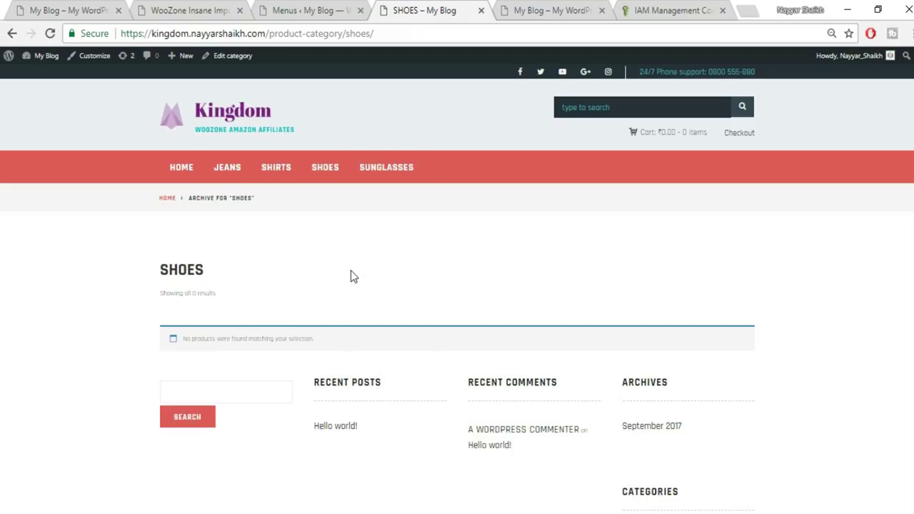
pyautogui.click(149, 8)
pyautogui.scroll(2, 537, 217)
# Search Amazon's Sunglasses & Spectacle Frames node over the first 2 pages
pyautogui.scroll(5, 537, 217)
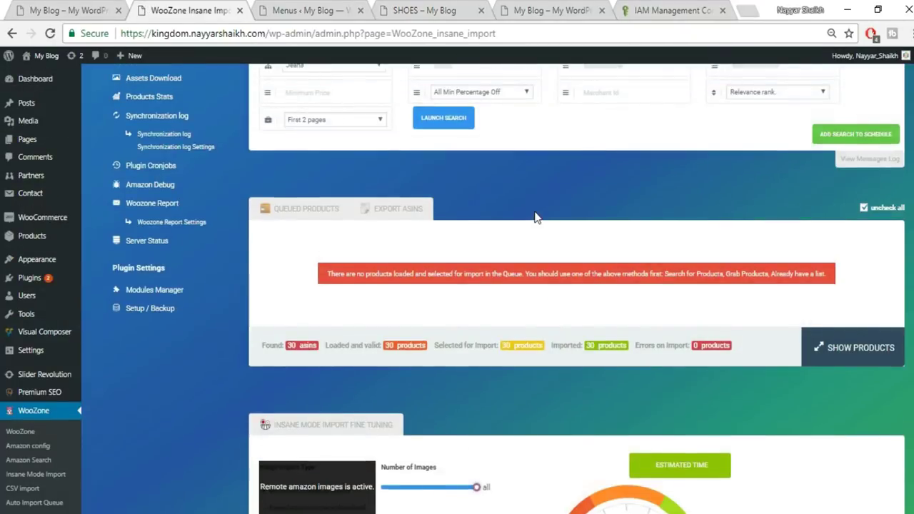
pyautogui.scroll(-1, 358, 279)
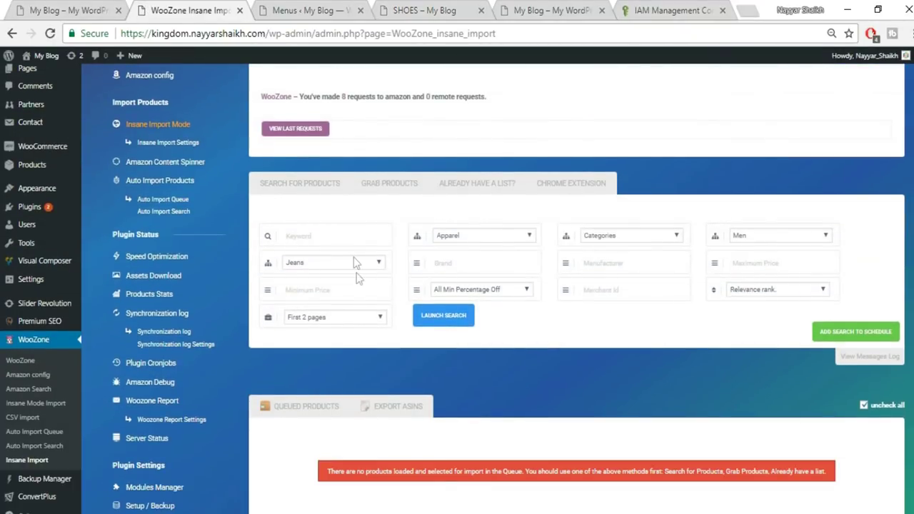
pyautogui.click(355, 264)
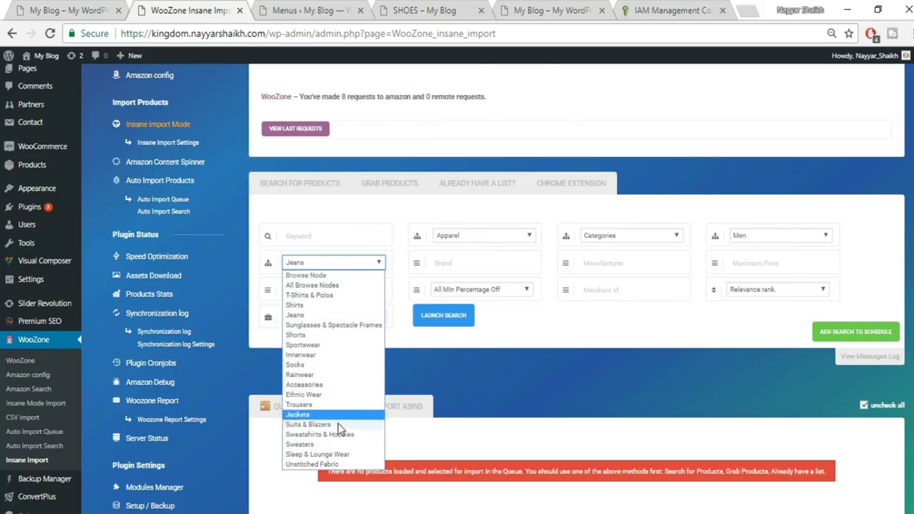
pyautogui.click(330, 325)
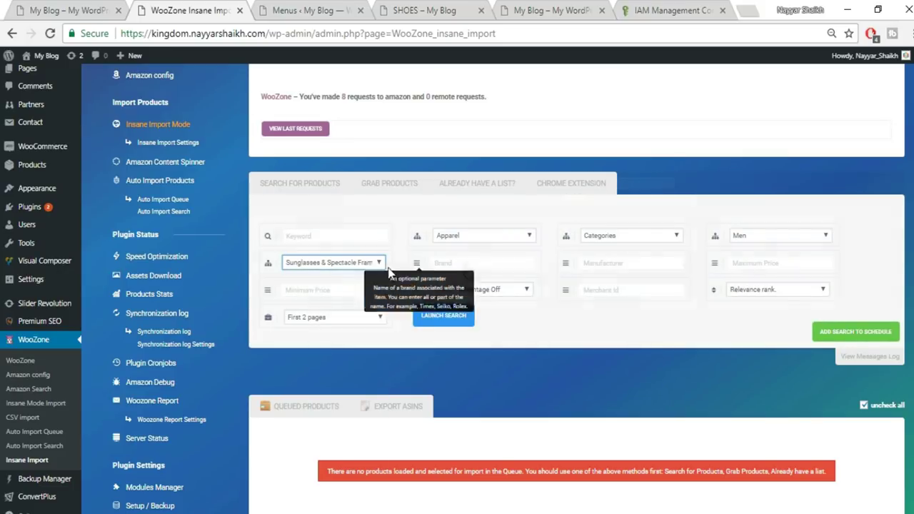
pyautogui.click(330, 319)
pyautogui.click(322, 350)
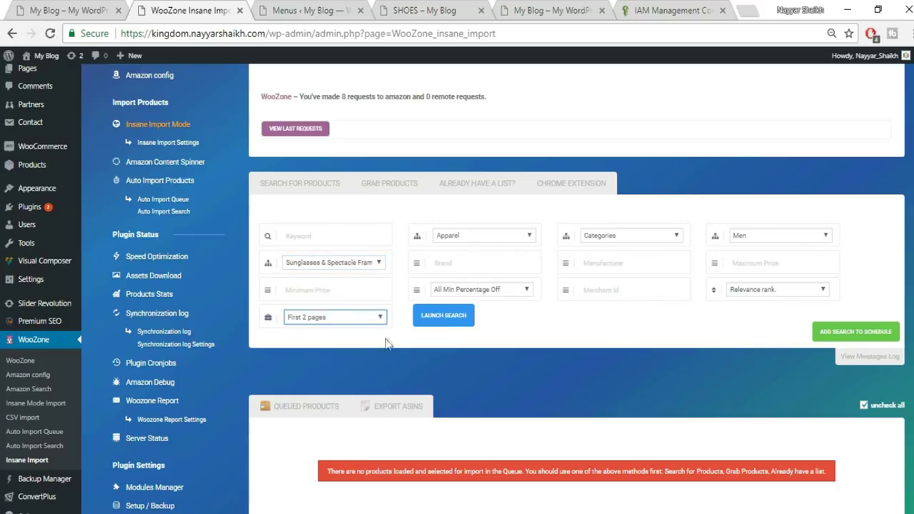
pyautogui.click(439, 319)
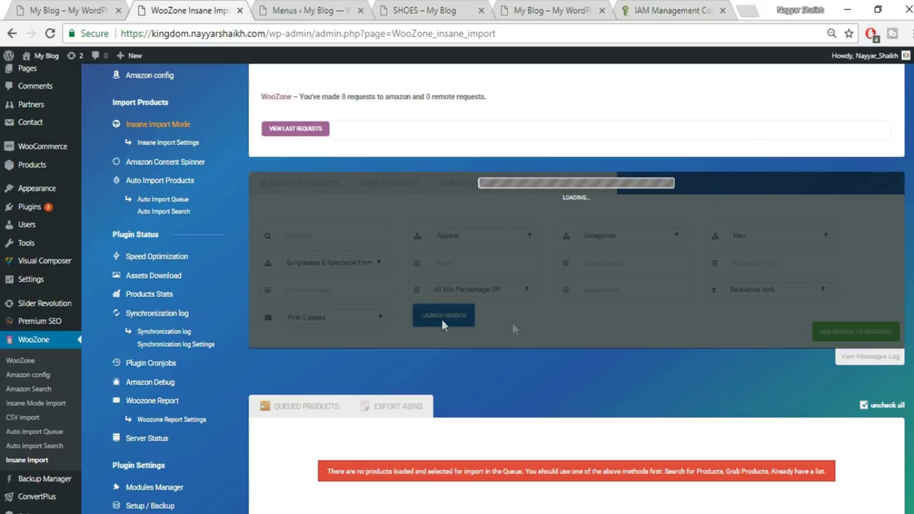
# Import the 20 sunglasses results into the SUNGLASSES category
pyautogui.hscroll(-5, 677, 386)
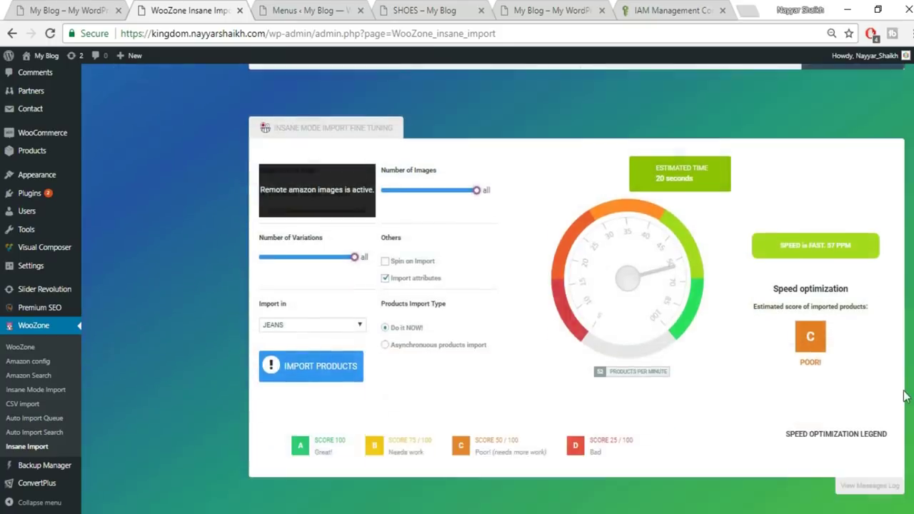
pyautogui.scroll(-1, 904, 397)
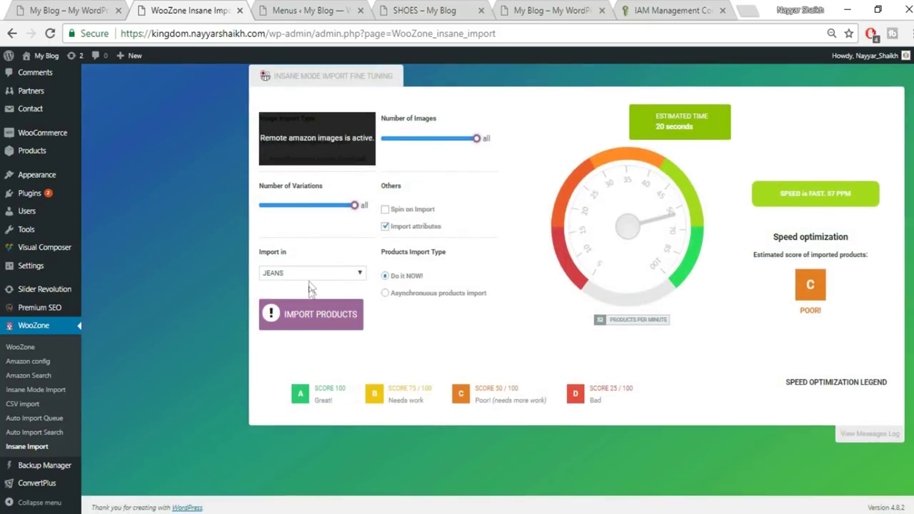
pyautogui.click(311, 273)
pyautogui.click(300, 317)
pyautogui.scroll(1, 372, 357)
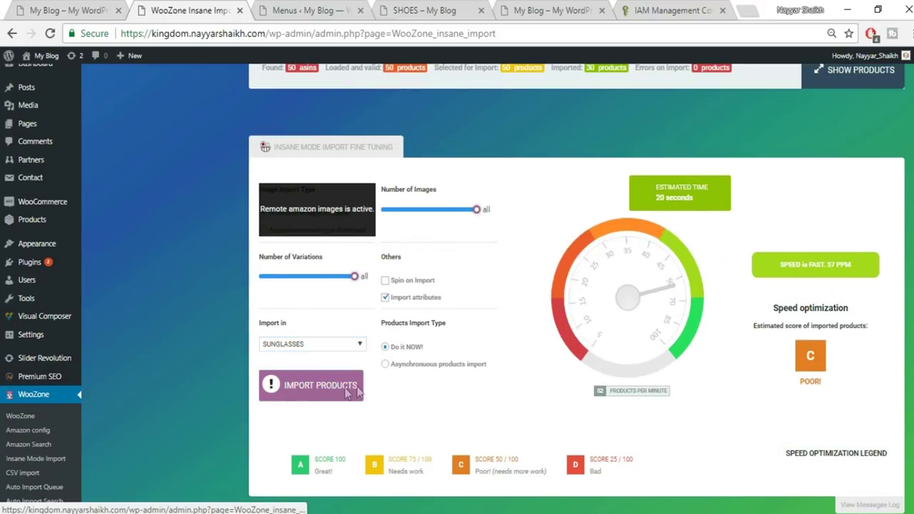
pyautogui.click(348, 392)
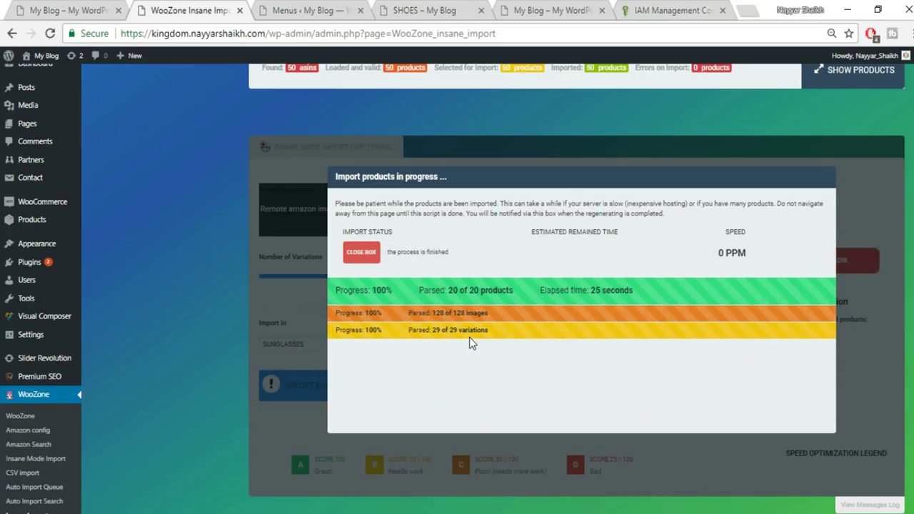
pyautogui.click(370, 254)
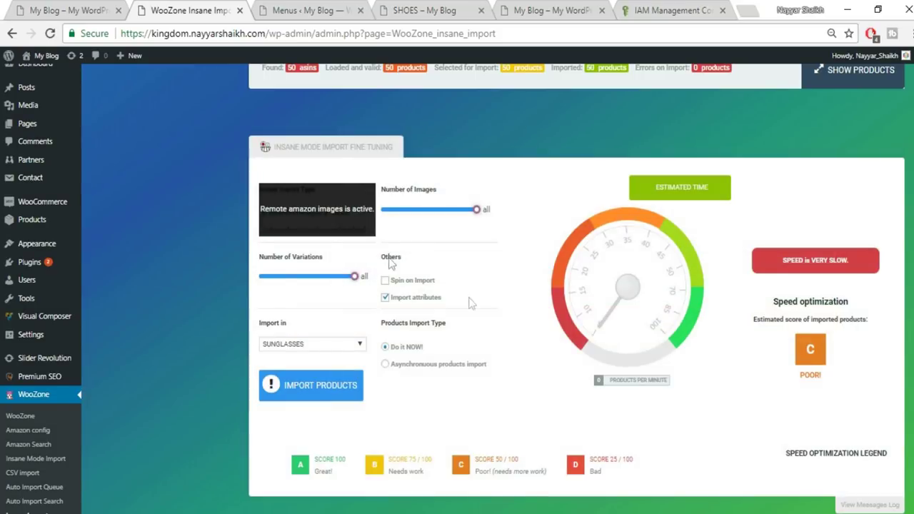
# Search Amazon under Shoes > Men's Shoes > Casual Shoes > Sneakers
pyautogui.scroll(6, 537, 398)
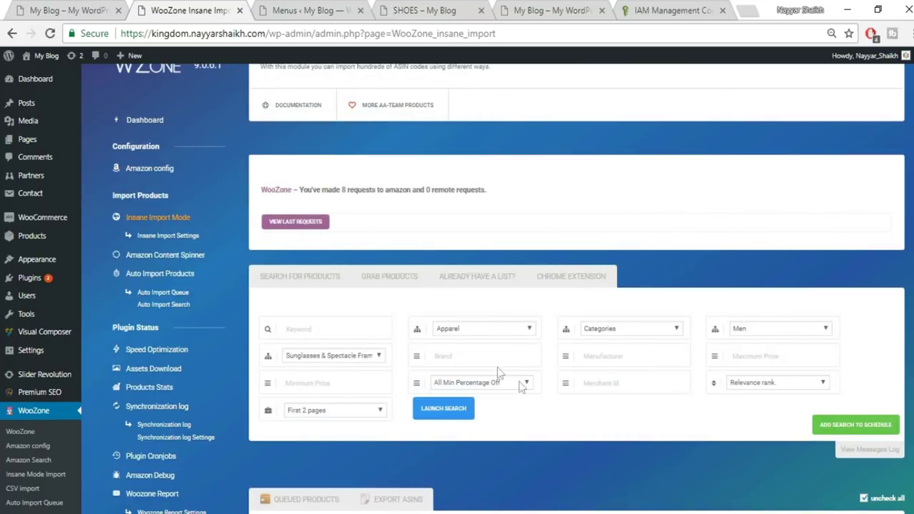
pyautogui.click(475, 328)
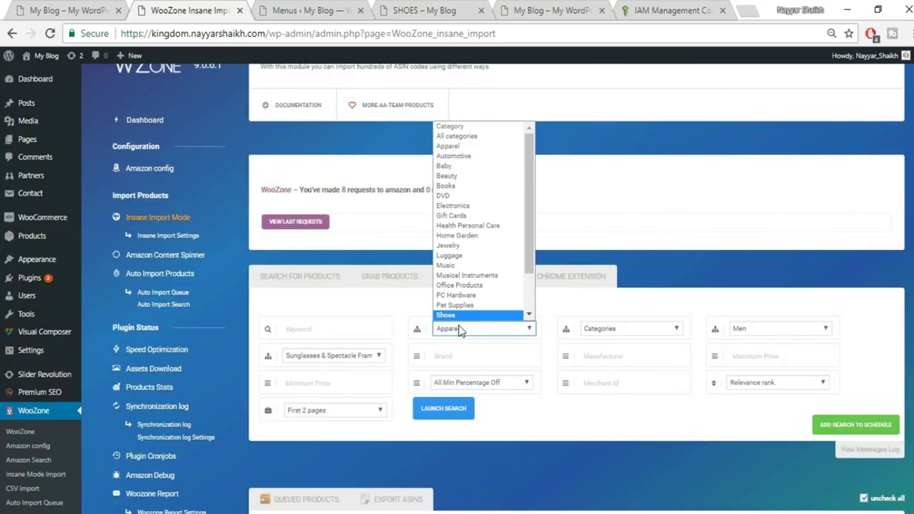
pyautogui.click(450, 315)
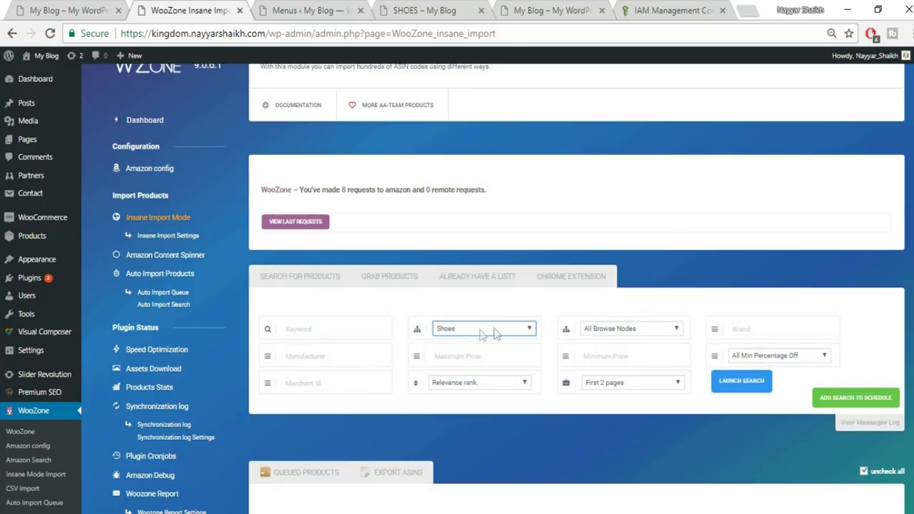
pyautogui.click(599, 334)
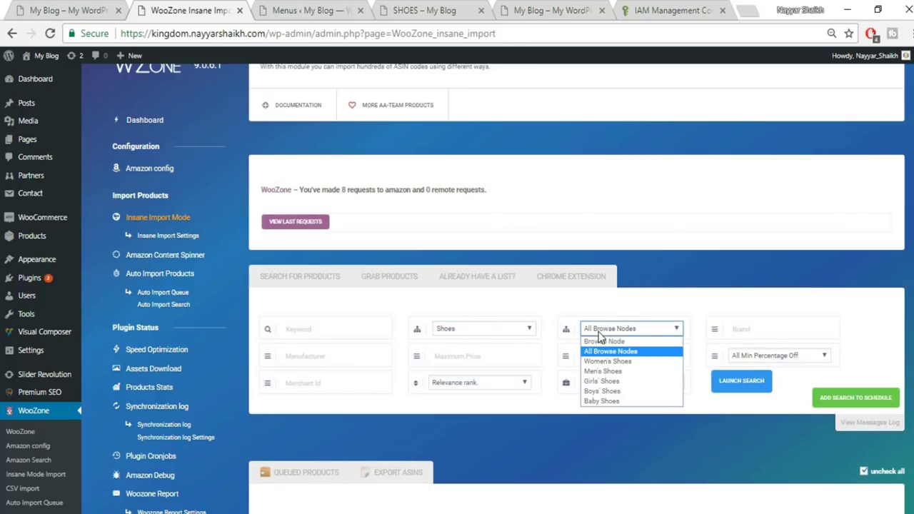
pyautogui.click(617, 373)
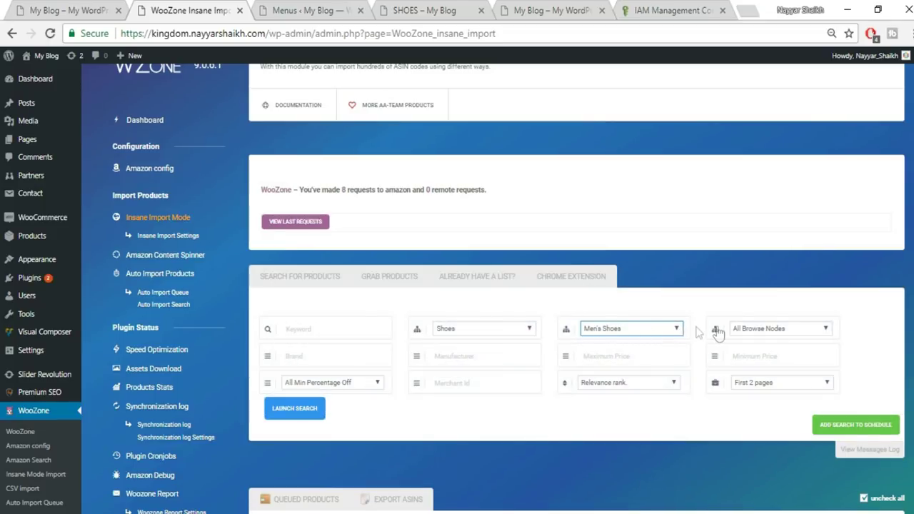
pyautogui.click(816, 334)
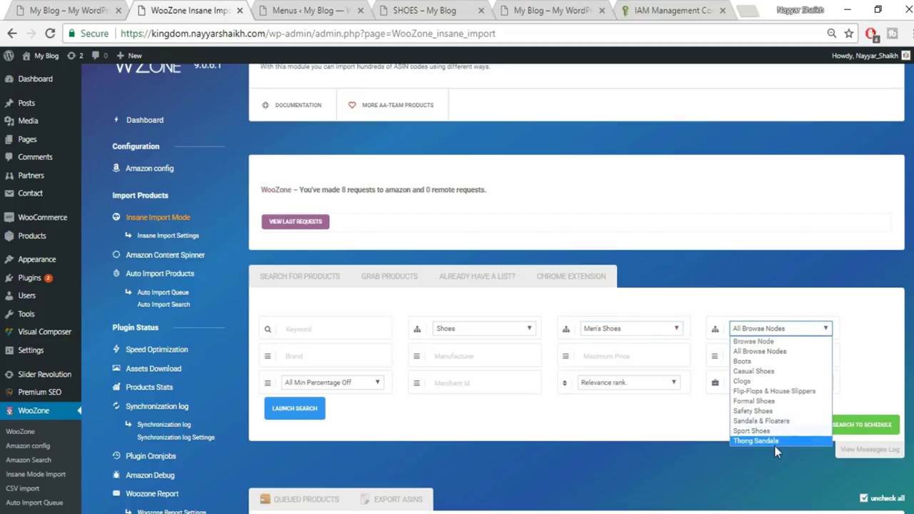
pyautogui.click(782, 372)
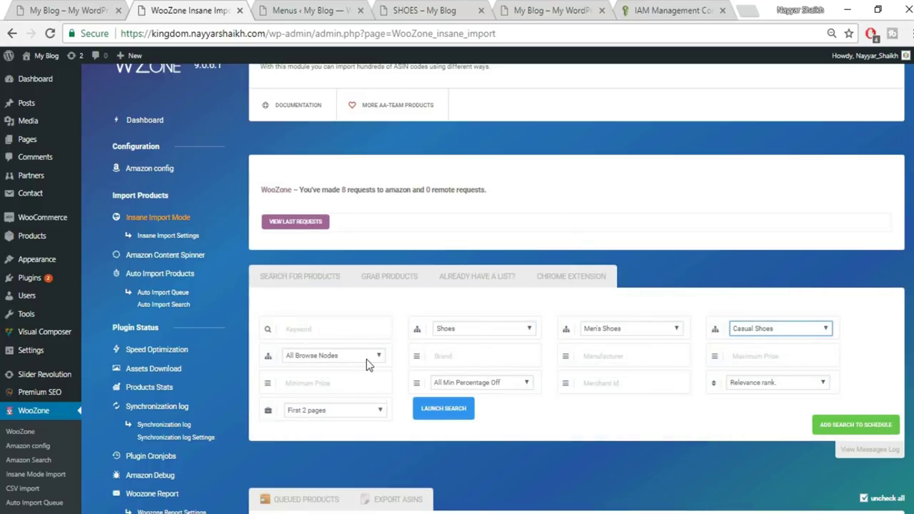
pyautogui.click(367, 360)
pyautogui.click(357, 418)
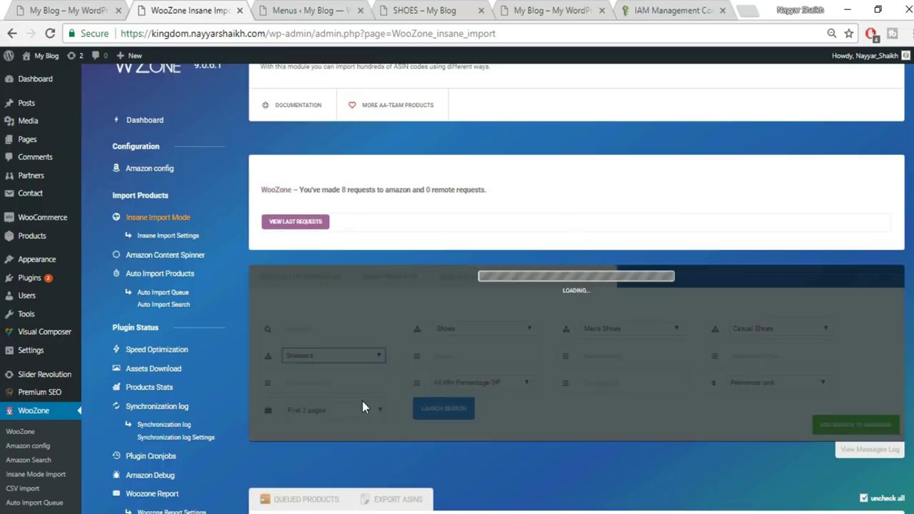
pyautogui.click(471, 357)
pyautogui.click(443, 409)
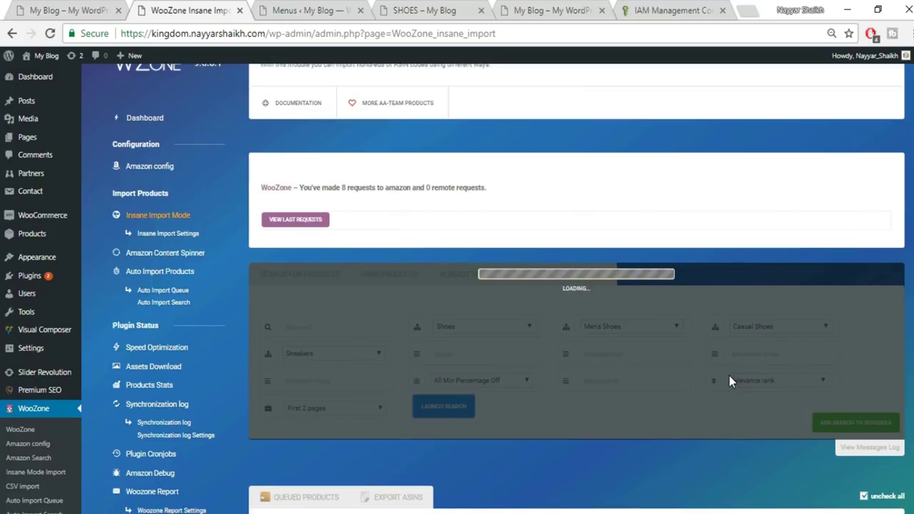
# Start importing the 20 sneaker results into the SHOES category
pyautogui.scroll(1, 730, 381)
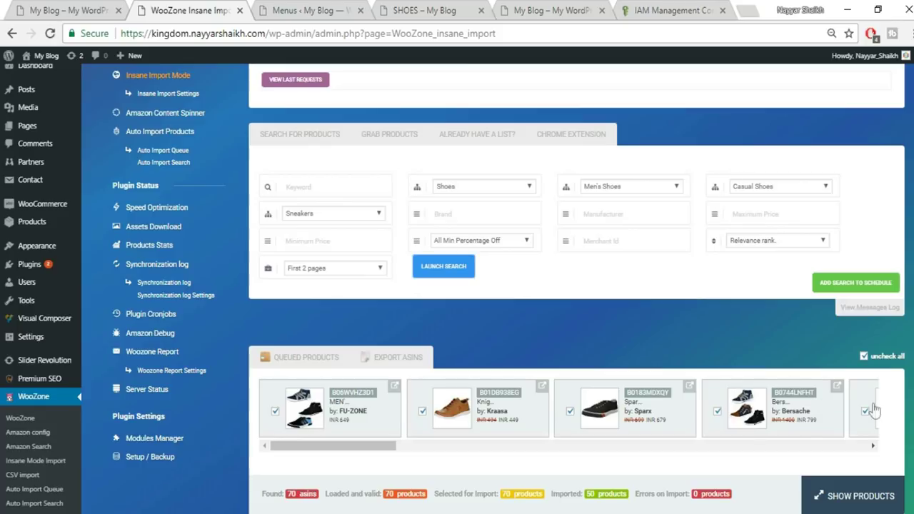
pyautogui.moveTo(378, 446); pyautogui.dragTo(347, 467)
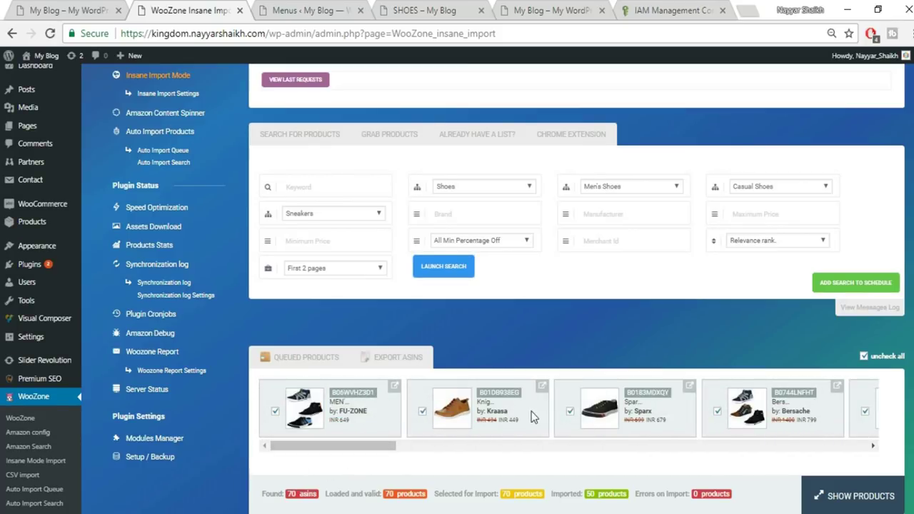
pyautogui.scroll(-2, 532, 417)
pyautogui.scroll(-5, 533, 416)
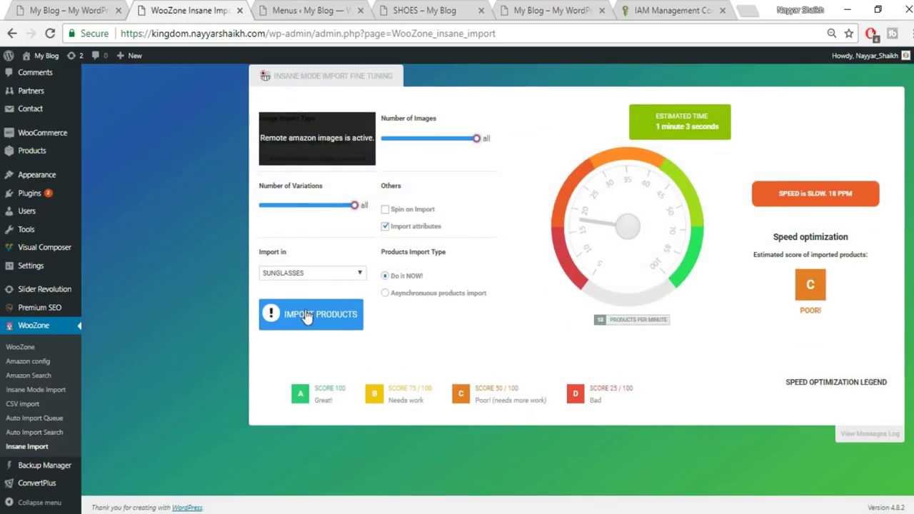
pyautogui.click(317, 272)
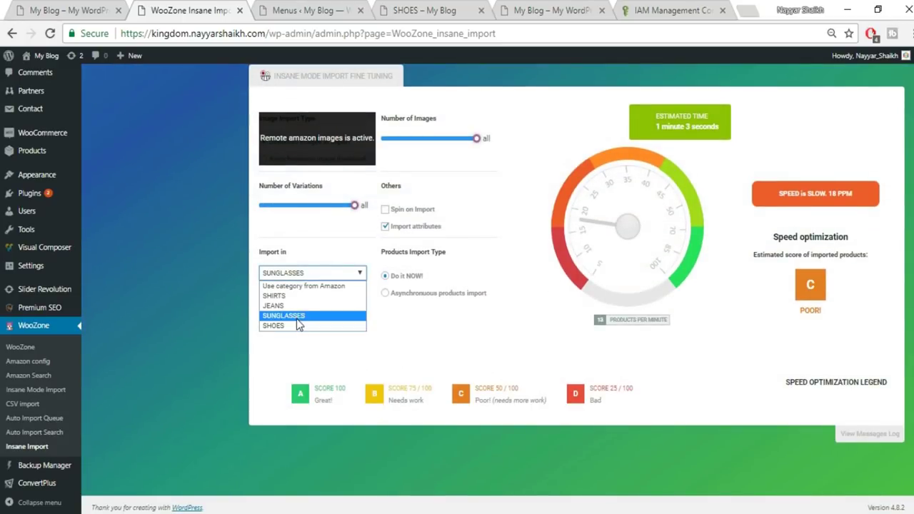
pyautogui.click(293, 329)
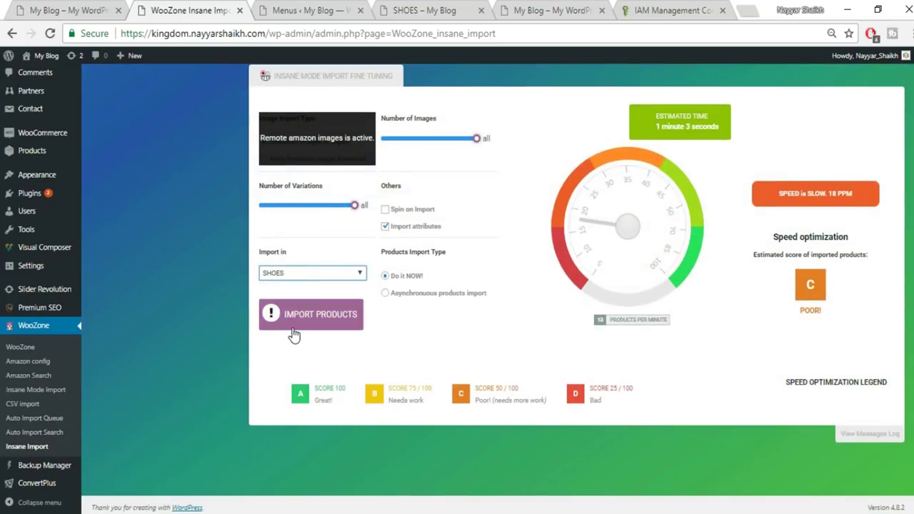
pyautogui.click(335, 325)
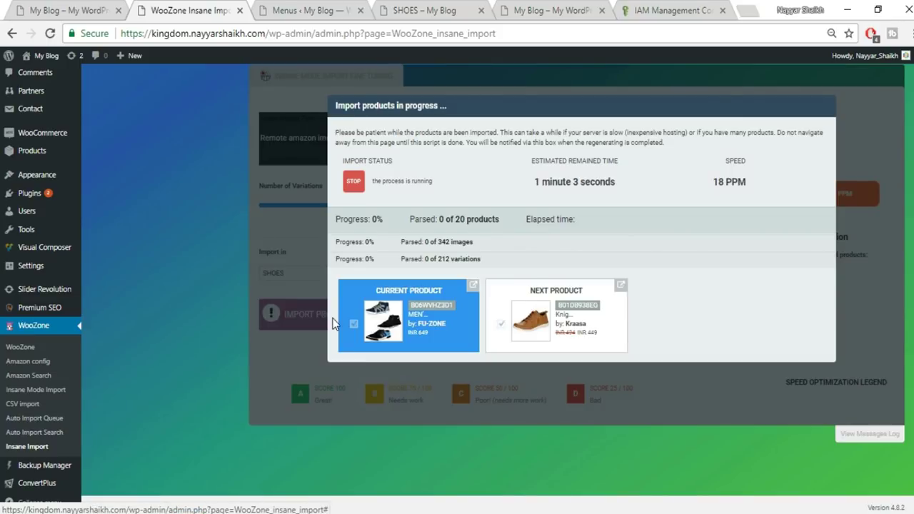
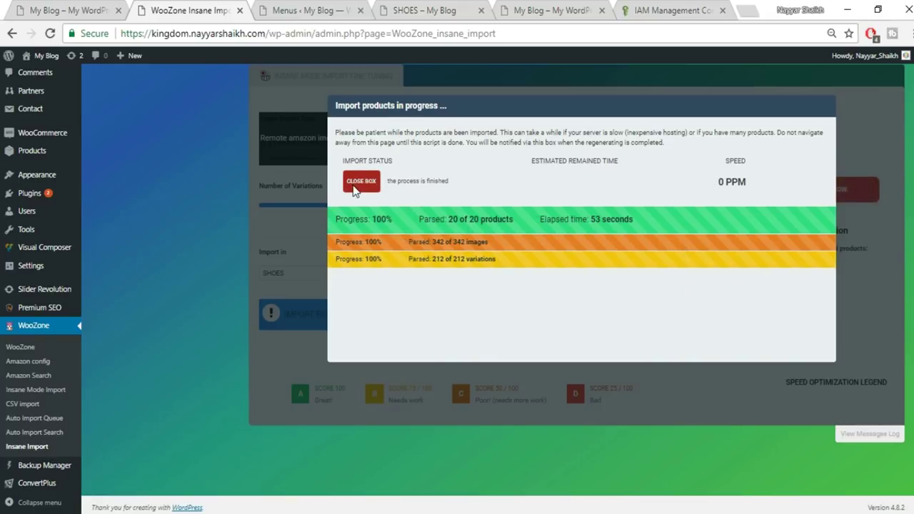
# Close the finished import box and reload the Shoes category page
pyautogui.click(362, 182)
pyautogui.click(404, 10)
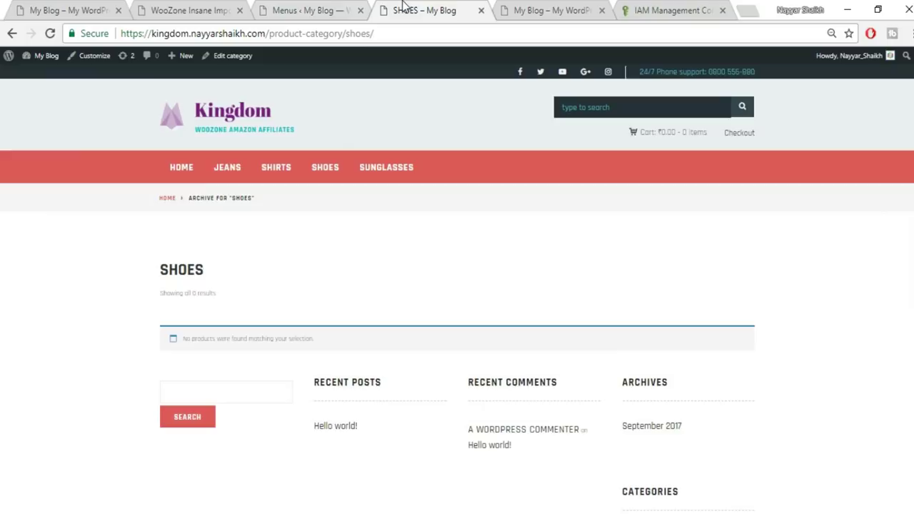
pyautogui.click(50, 32)
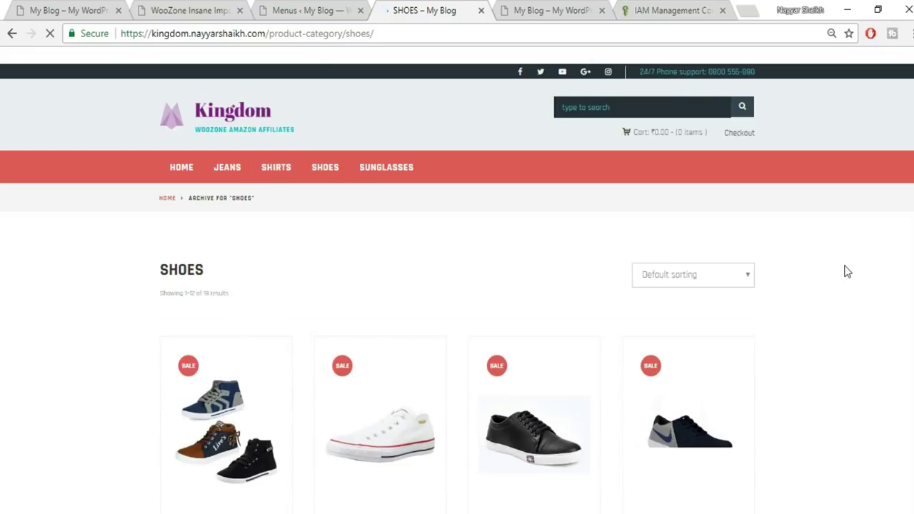
# Scroll through the Shoes page to check the imported shoes with sale badges and rupee prices
pyautogui.scroll(-1, 898, 369)
pyautogui.scroll(-3, 847, 402)
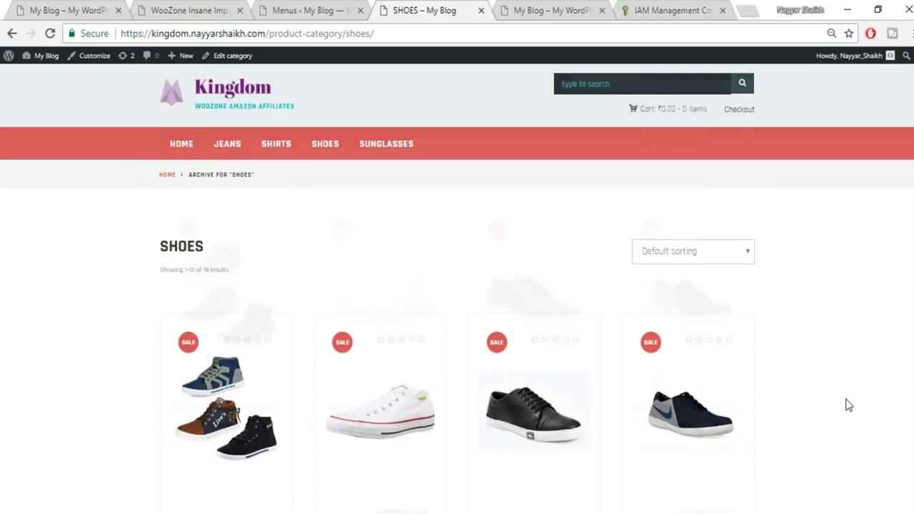
pyautogui.scroll(-12, 626, 363)
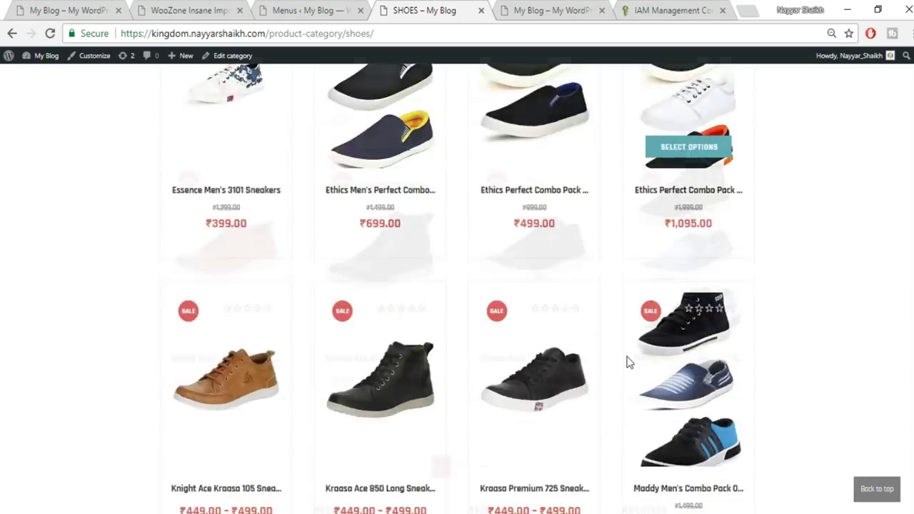
pyautogui.click(877, 489)
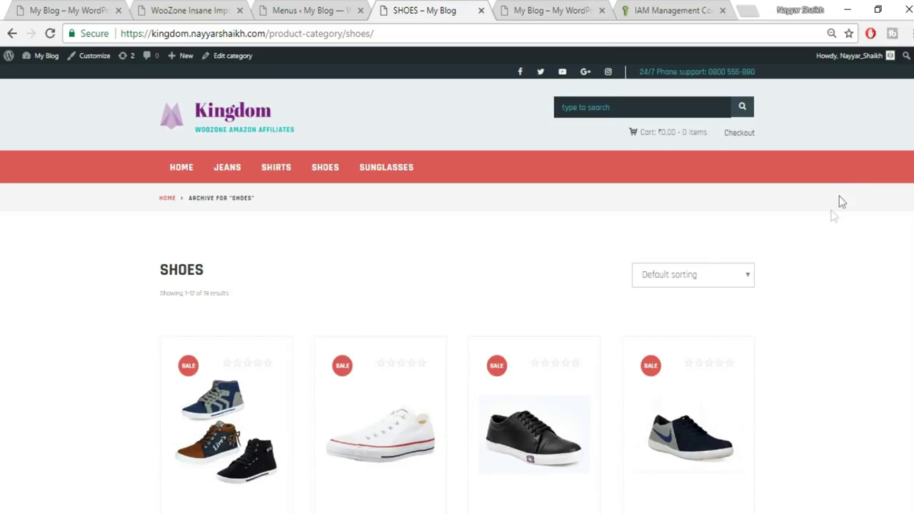
pyautogui.scroll(-15, 604, 265)
pyautogui.scroll(7, 639, 327)
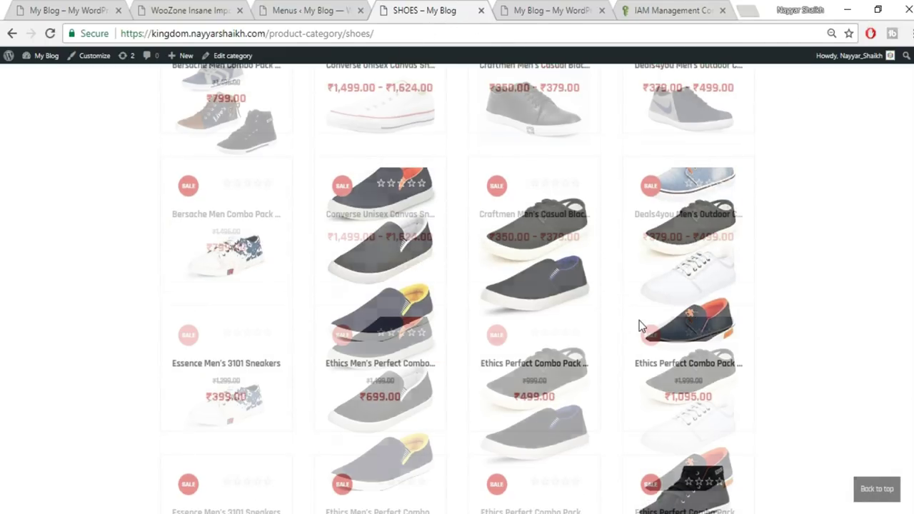
pyautogui.scroll(6, 639, 327)
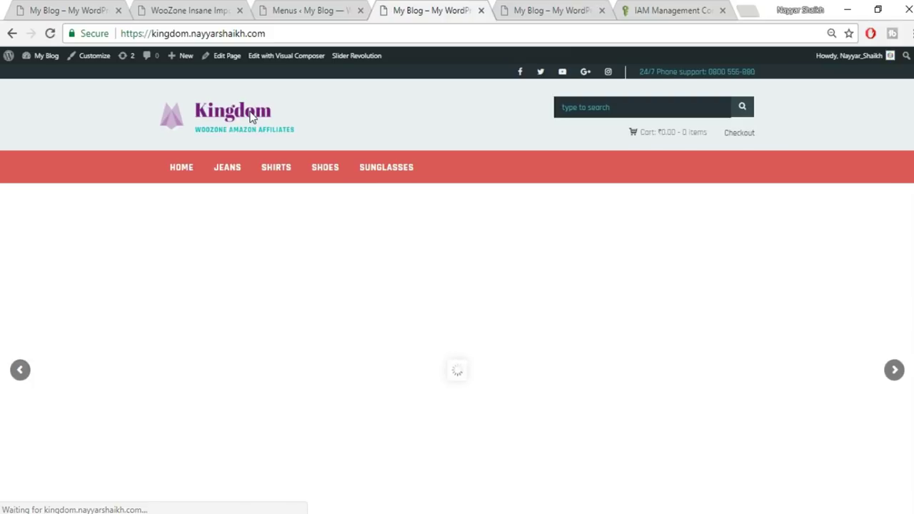
# Review the demo home page's Featured Products, Latest Shirts and Latest Jeans rows, then show the Main Menu editor
pyautogui.scroll(-6, 866, 260)
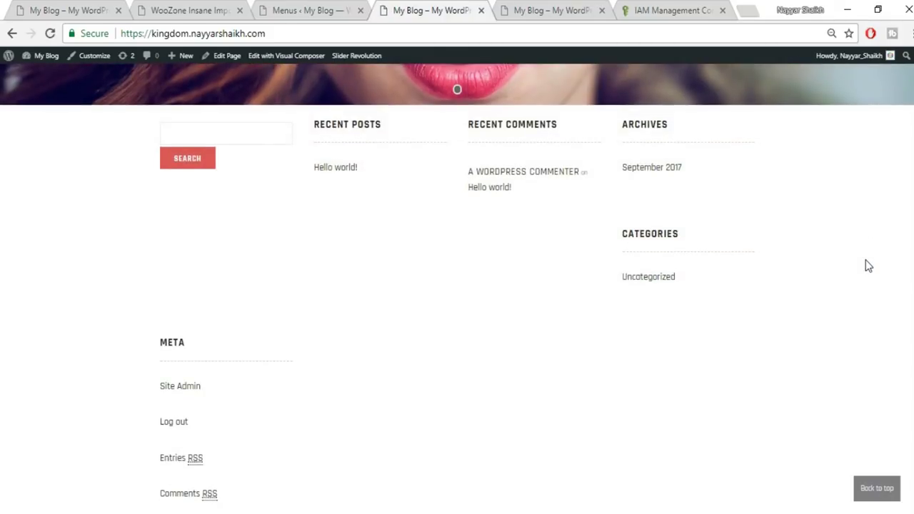
pyautogui.scroll(2, 865, 265)
pyautogui.click(66, 6)
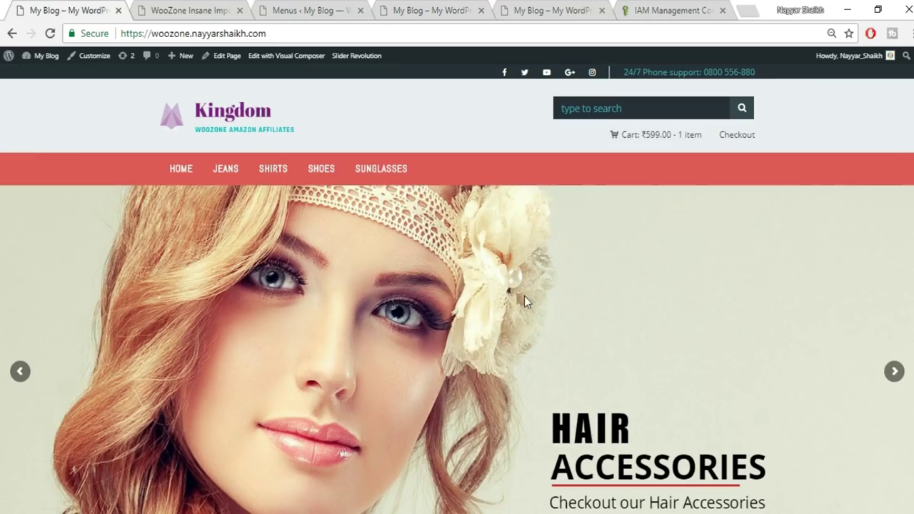
pyautogui.scroll(-6, 621, 316)
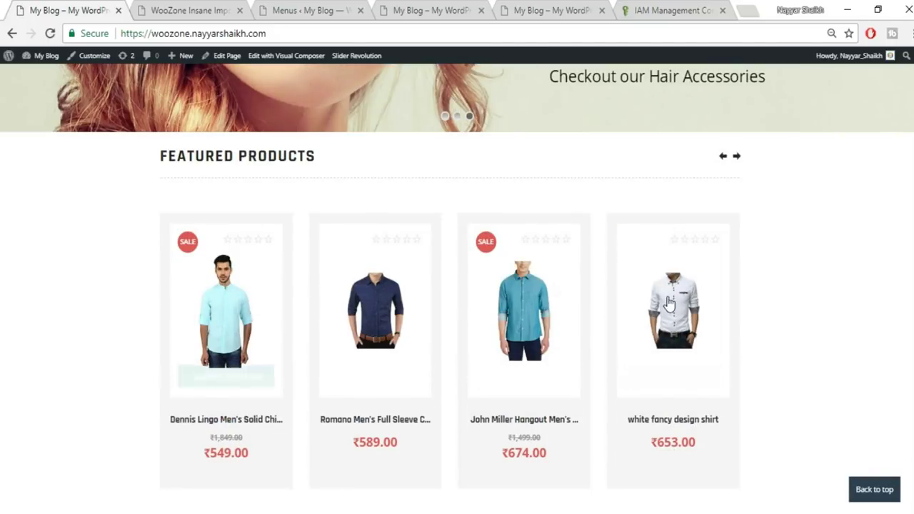
pyautogui.scroll(-4, 755, 212)
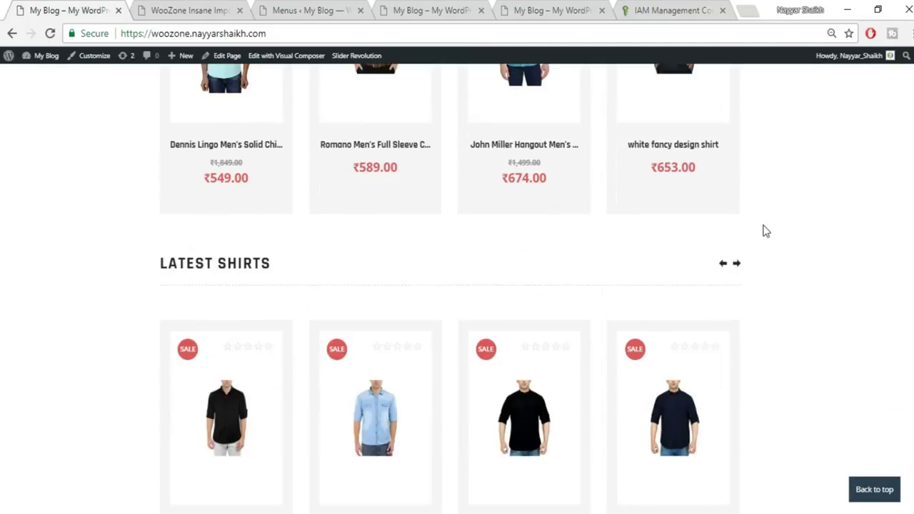
pyautogui.scroll(-10, 427, 326)
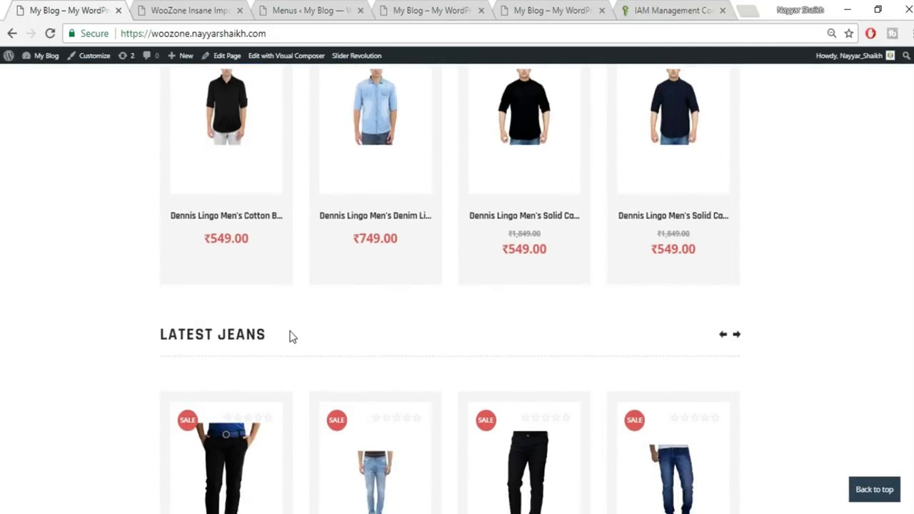
pyautogui.scroll(4, 759, 253)
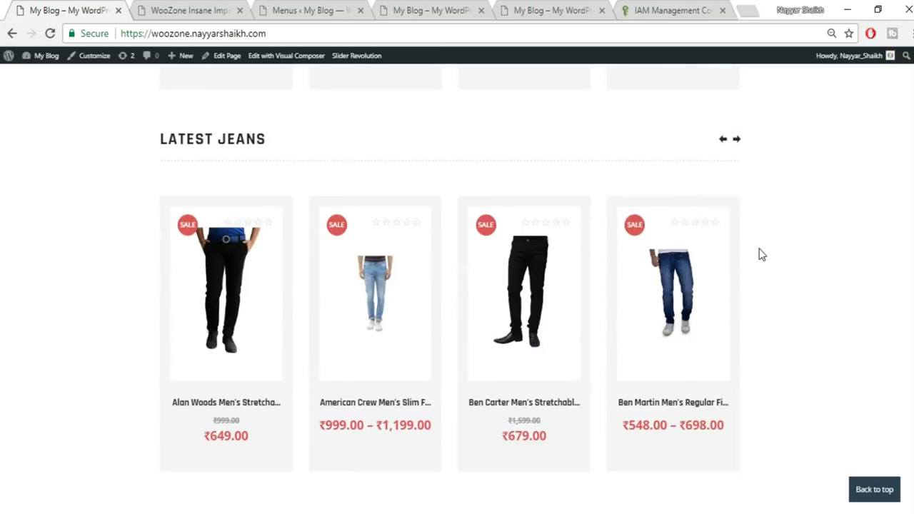
pyautogui.scroll(10, 827, 361)
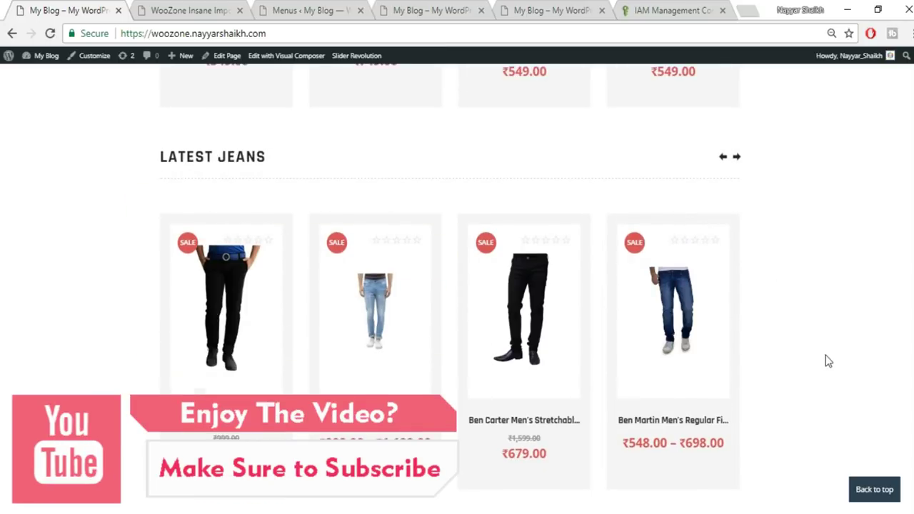
pyautogui.scroll(4, 826, 355)
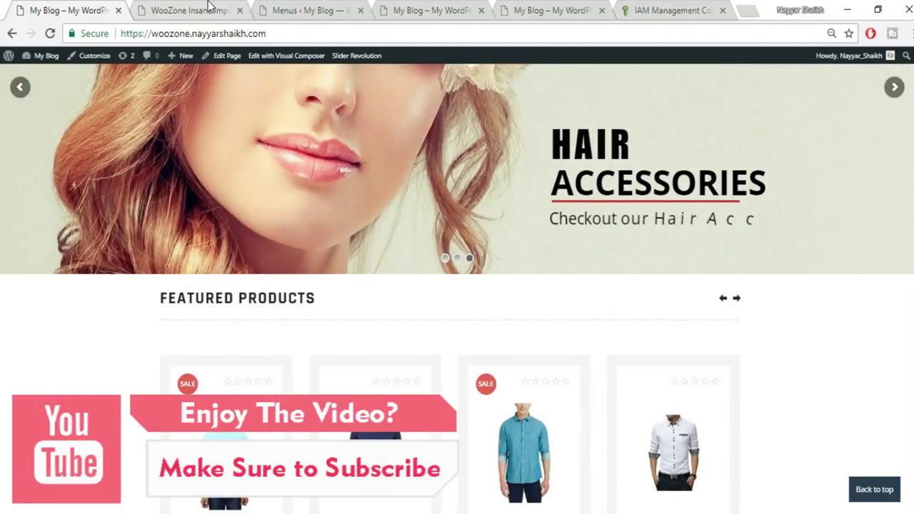
pyautogui.click(303, 8)
pyautogui.scroll(-2, 369, 246)
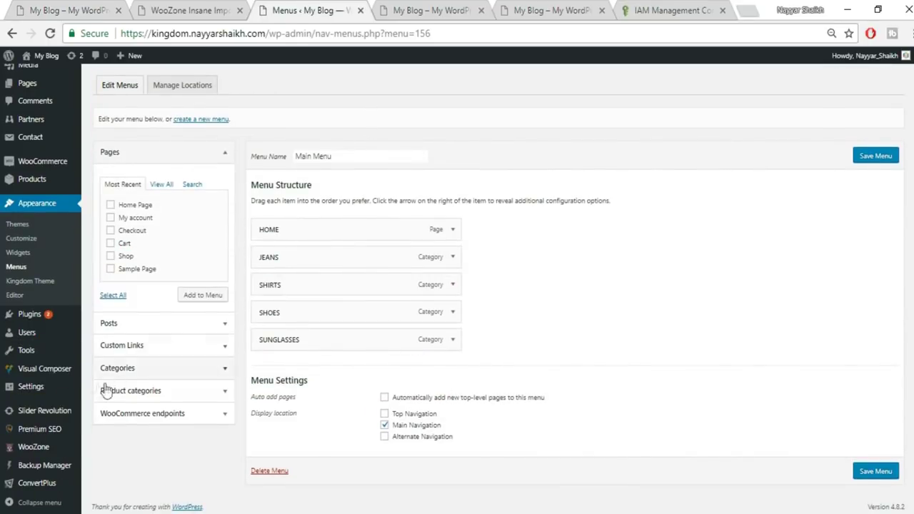
# Open All Products and star the first shoe product as featured
pyautogui.scroll(2, 102, 388)
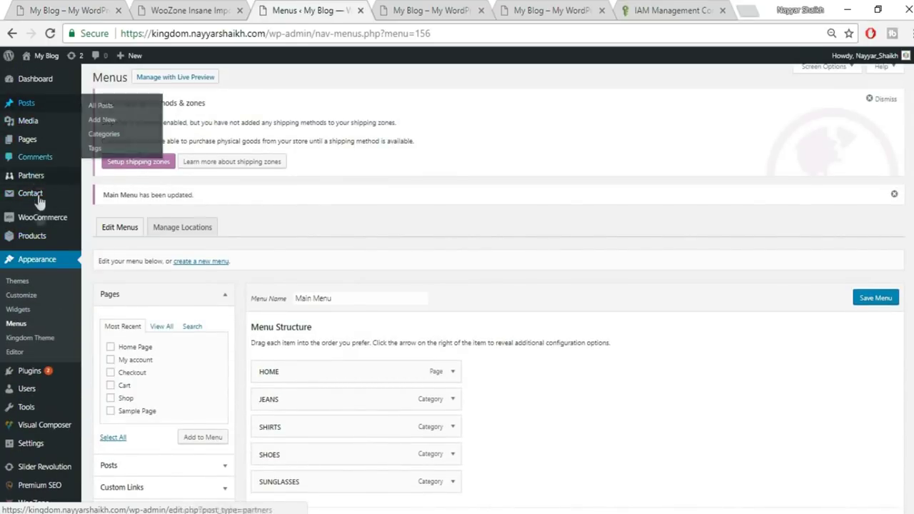
pyautogui.click(39, 237)
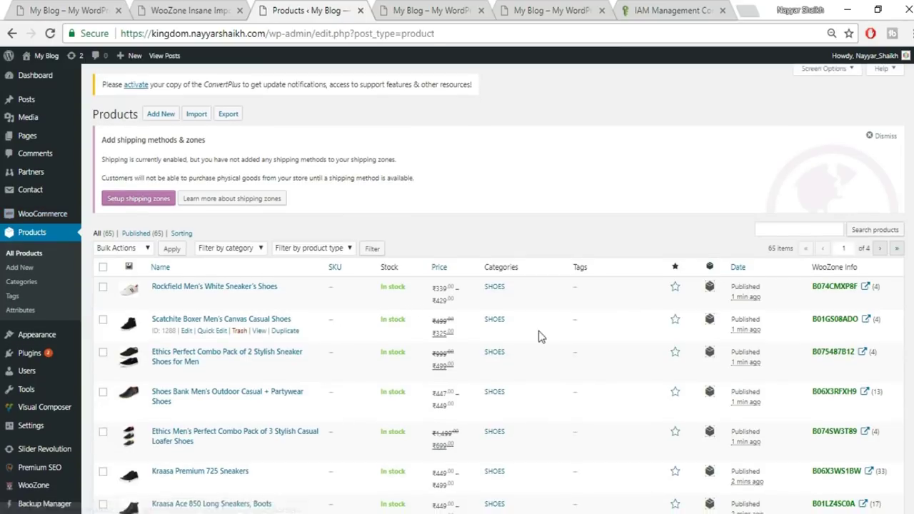
pyautogui.scroll(-1, 541, 336)
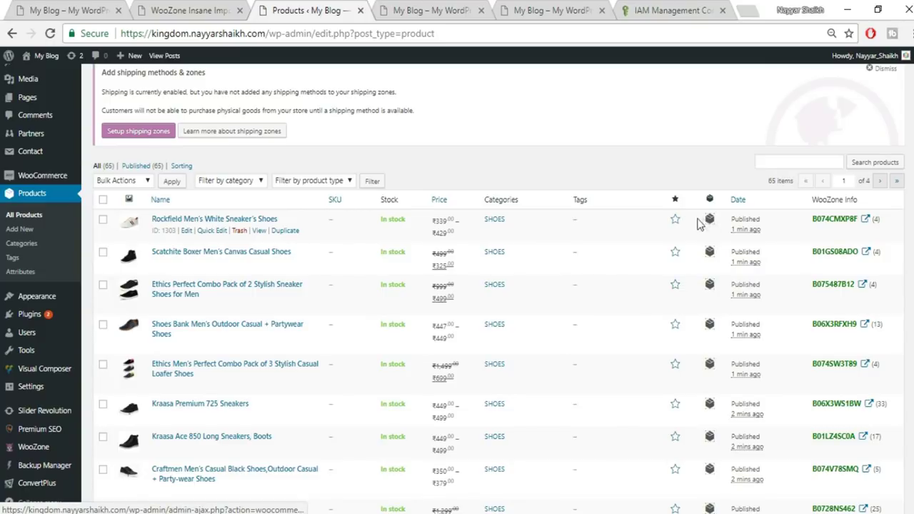
pyautogui.scroll(-1, 767, 221)
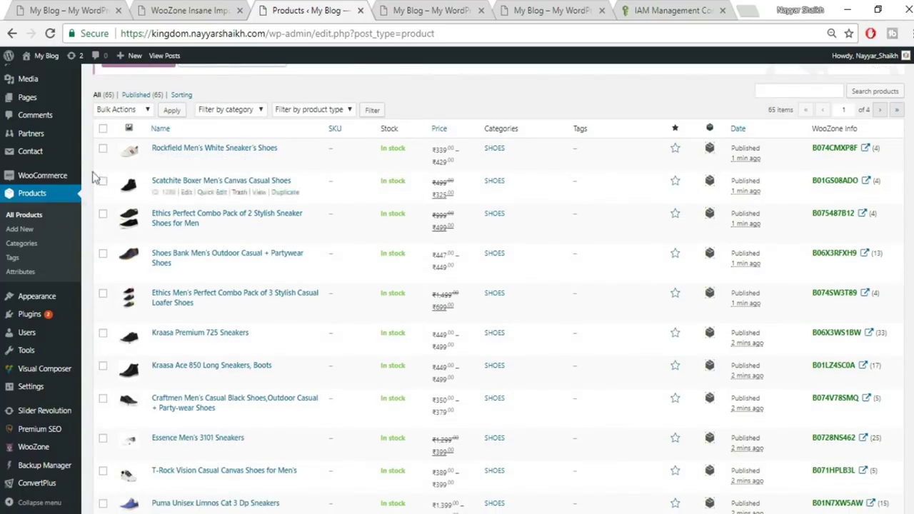
pyautogui.click(675, 150)
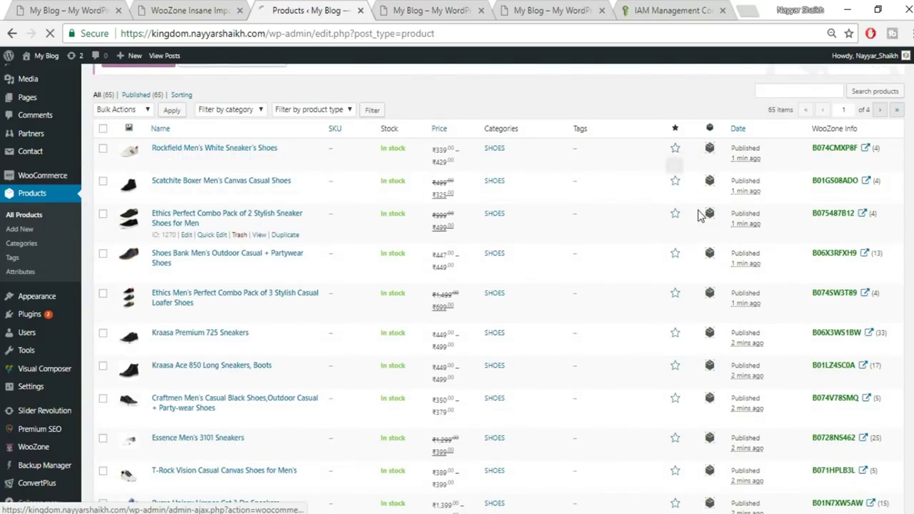
# Star Rockfield Men's White Sneaker's Shoes as featured too
pyautogui.scroll(-2, 679, 298)
pyautogui.scroll(-1, 679, 298)
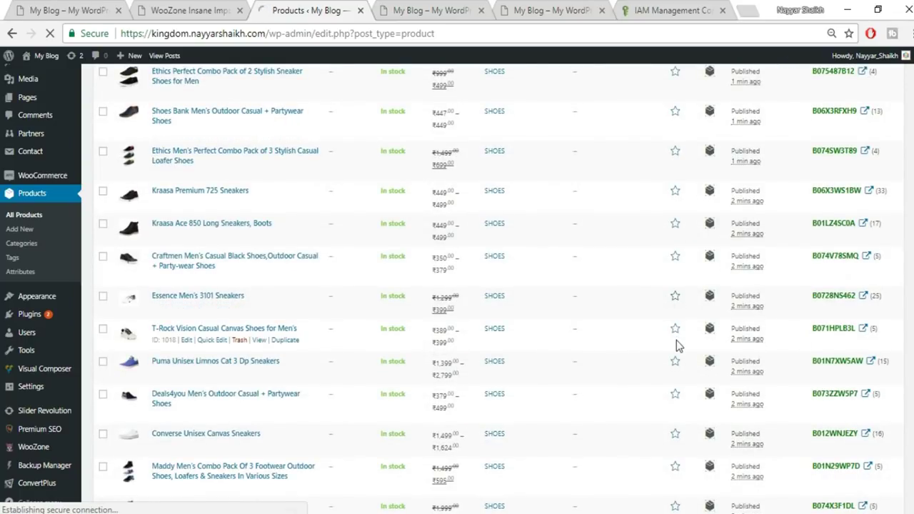
pyautogui.scroll(-2, 676, 340)
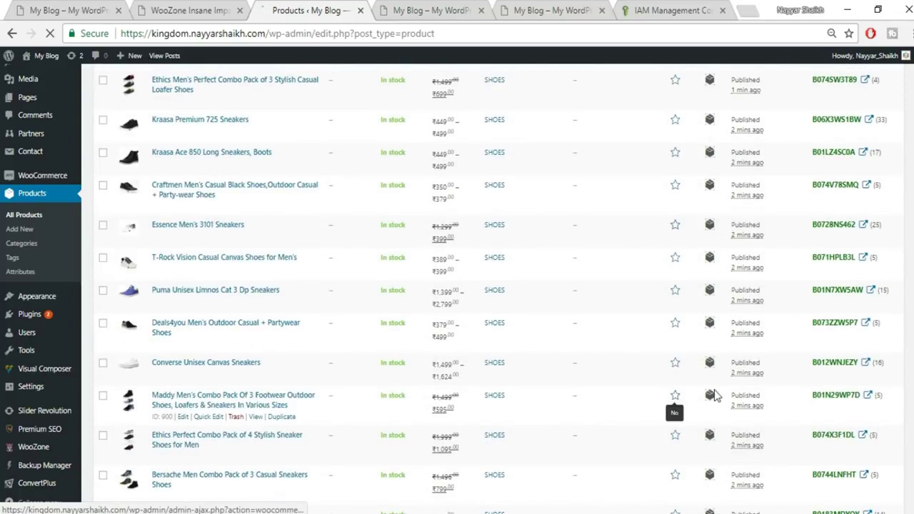
pyautogui.scroll(-7, 687, 393)
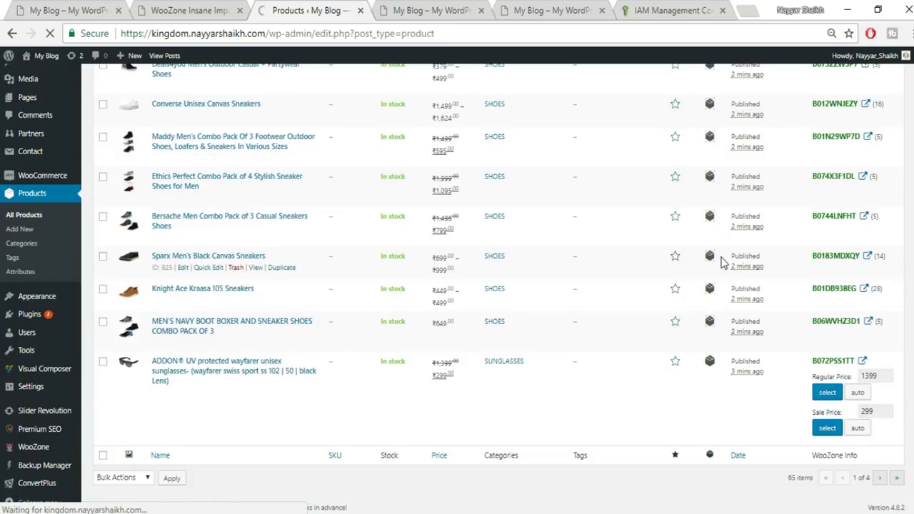
pyautogui.scroll(-8, 714, 300)
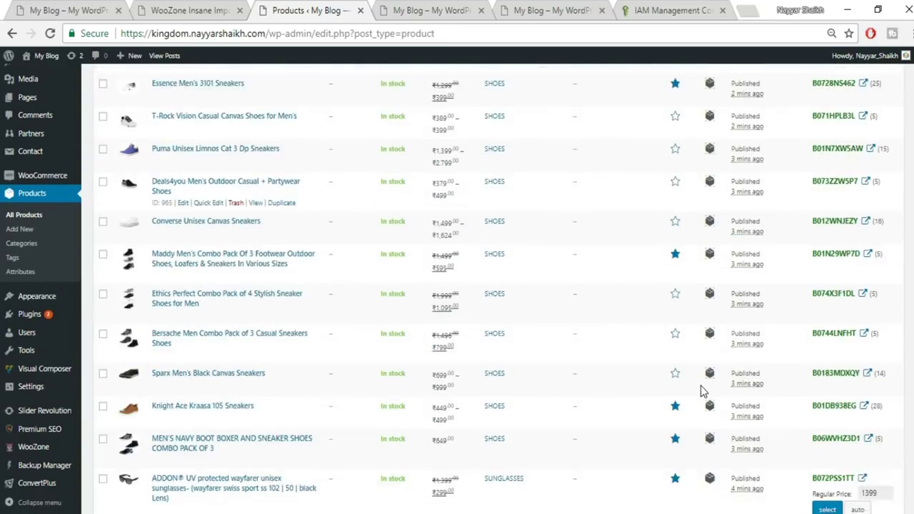
pyautogui.scroll(-3, 703, 391)
pyautogui.scroll(1, 705, 323)
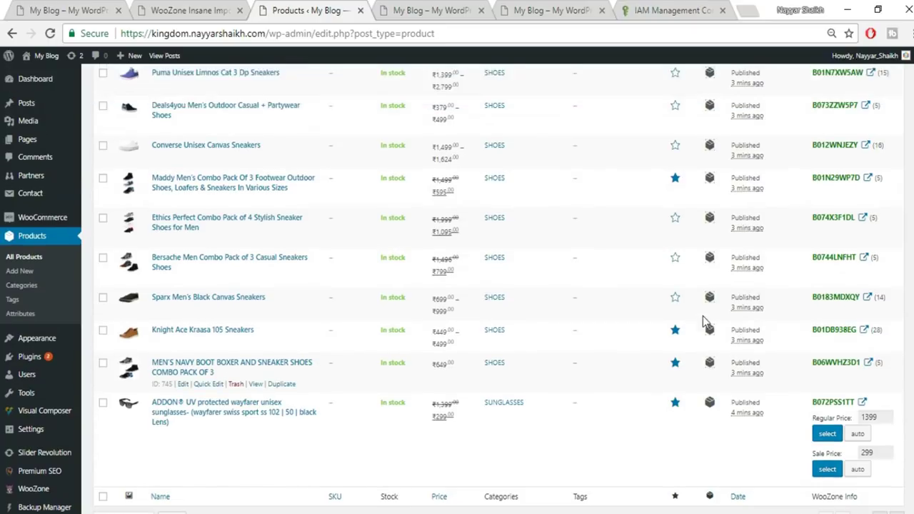
pyautogui.scroll(12, 703, 323)
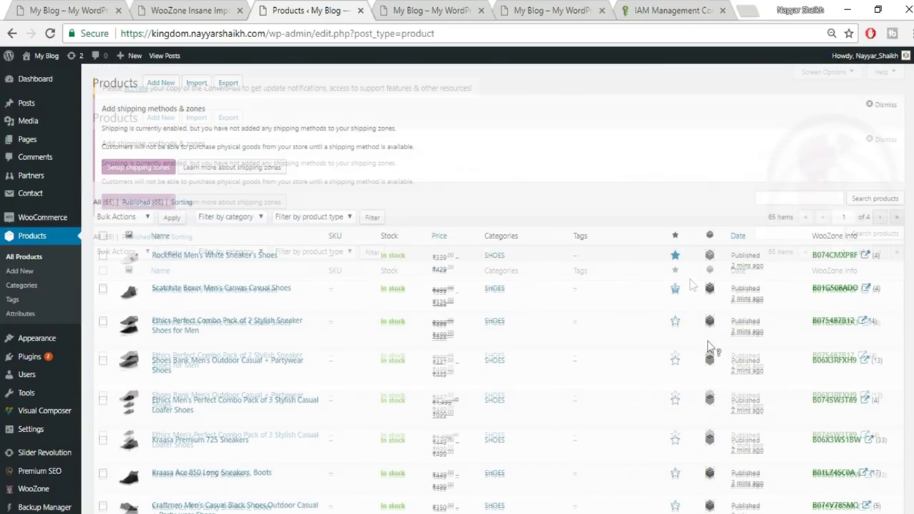
pyautogui.scroll(1, 710, 346)
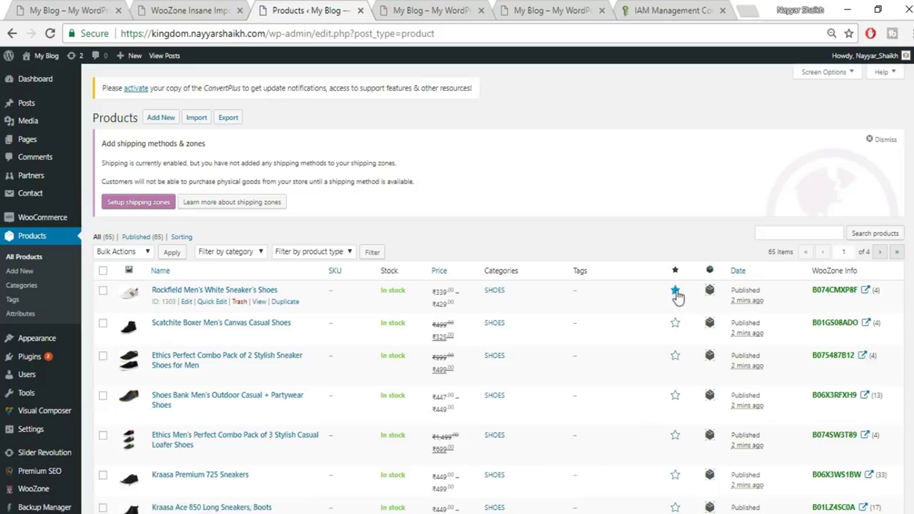
pyautogui.click(675, 292)
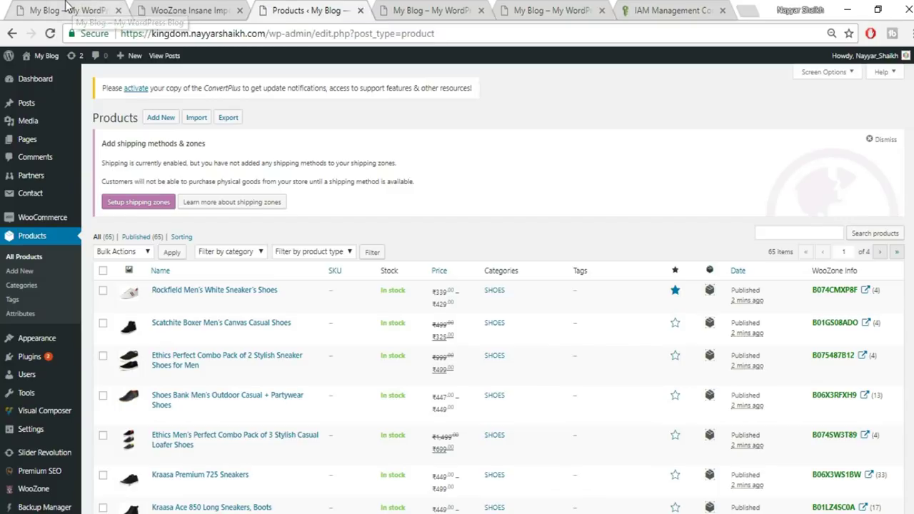
# Open the Home Page editor in a new tab and close the customize preview and AWS access key tabs
pyautogui.click(421, 10)
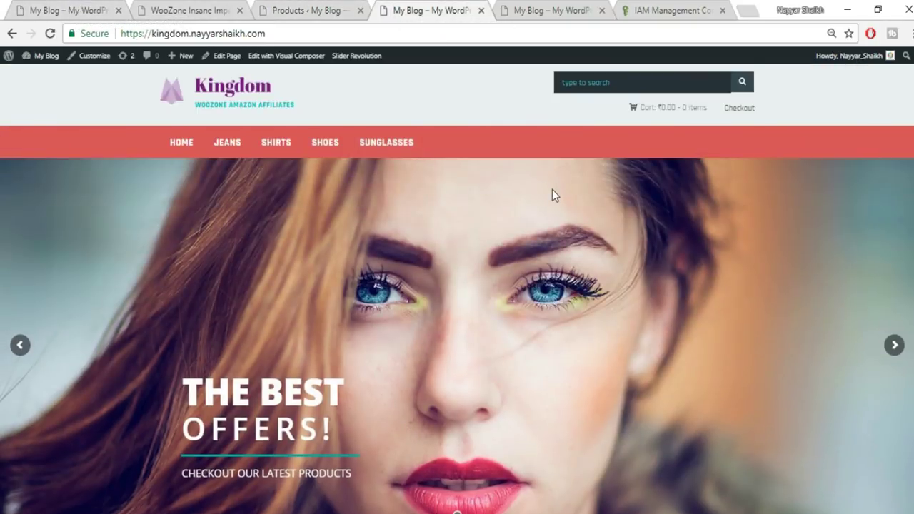
pyautogui.scroll(-3, 606, 419)
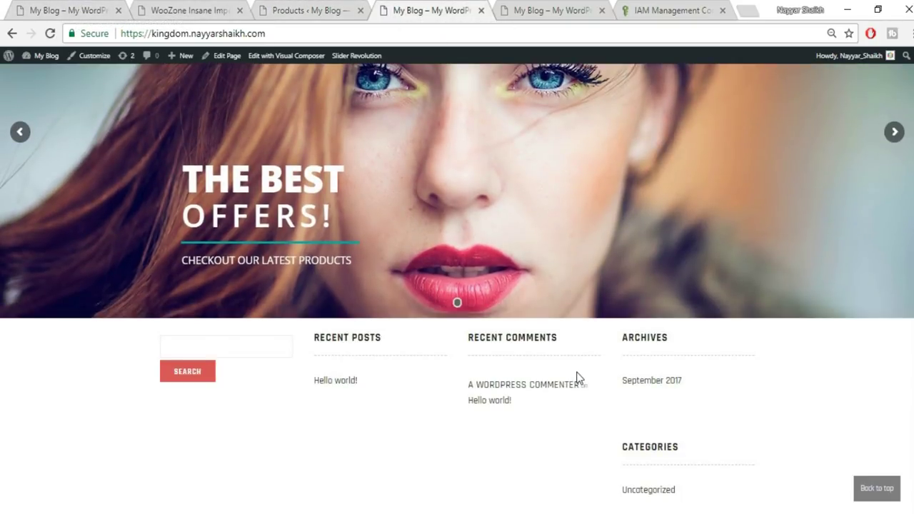
pyautogui.scroll(2, 576, 378)
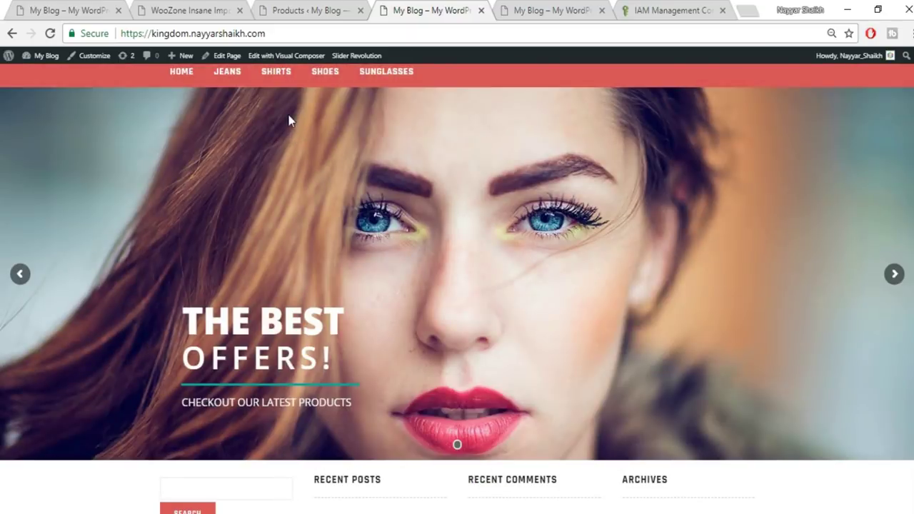
pyautogui.rightClick(219, 64)
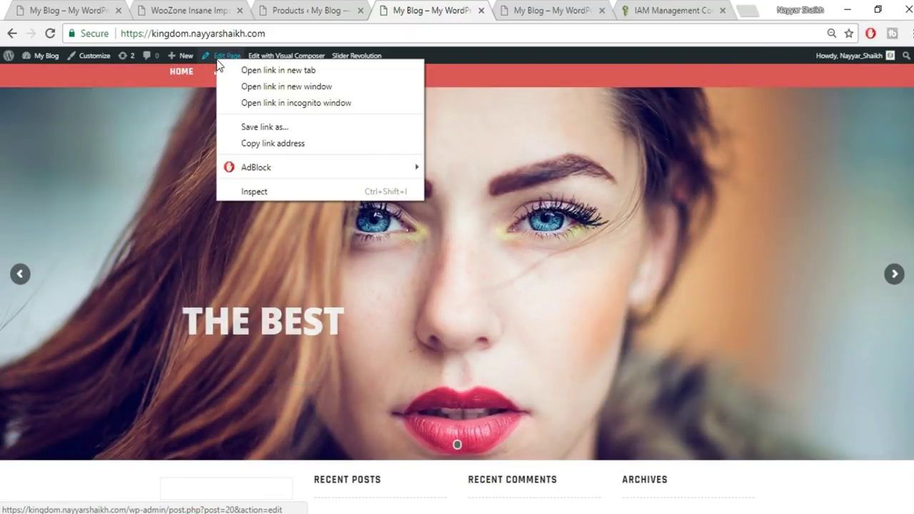
pyautogui.click(238, 70)
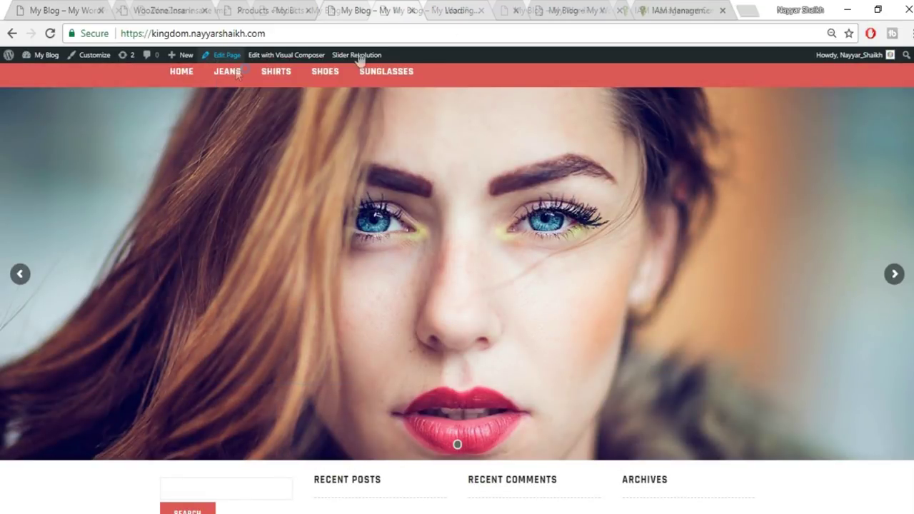
pyautogui.click(457, 10)
pyautogui.click(575, 11)
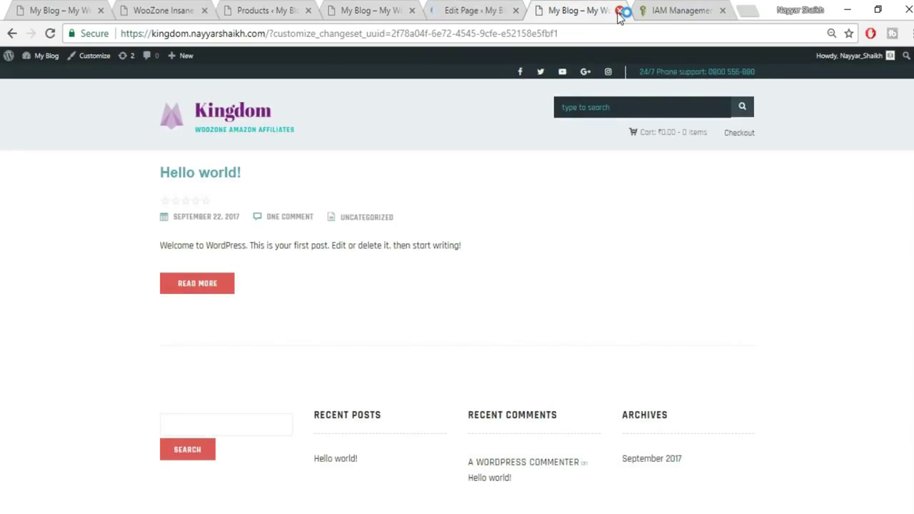
pyautogui.click(619, 10)
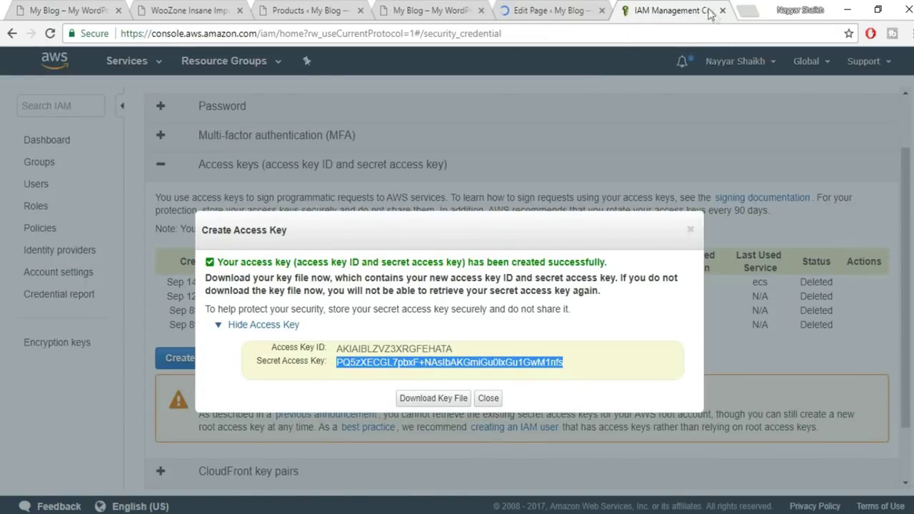
pyautogui.click(723, 10)
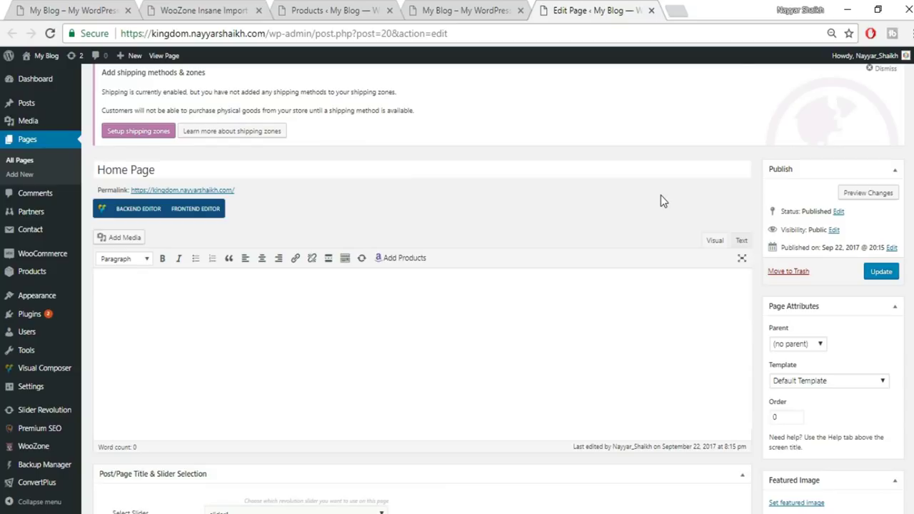
# Switch the Home Page to the Visual Composer backend editor and bring up the Add Element list
pyautogui.click(140, 218)
pyautogui.scroll(-2, 582, 329)
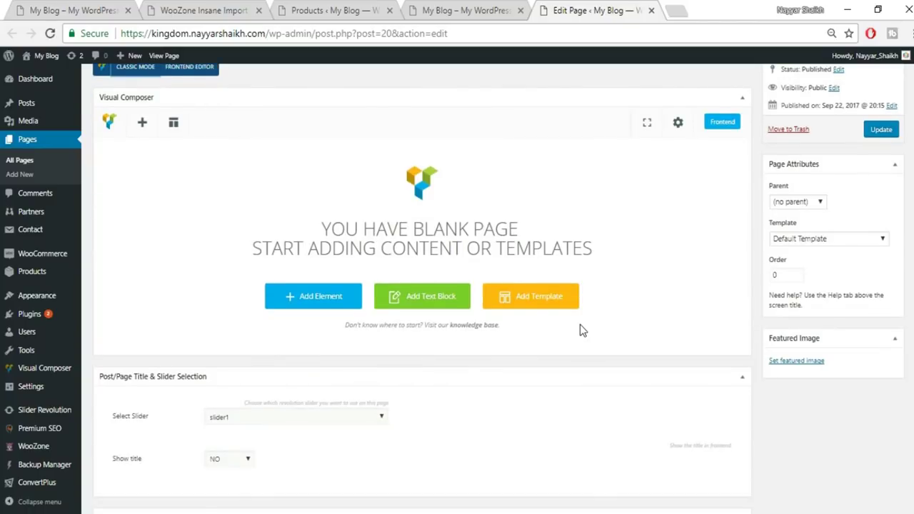
pyautogui.scroll(1, 618, 327)
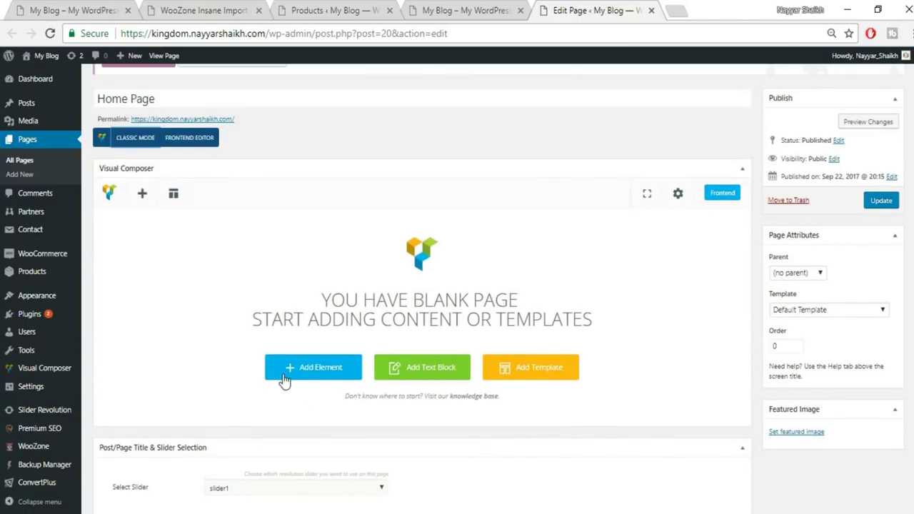
pyautogui.click(330, 366)
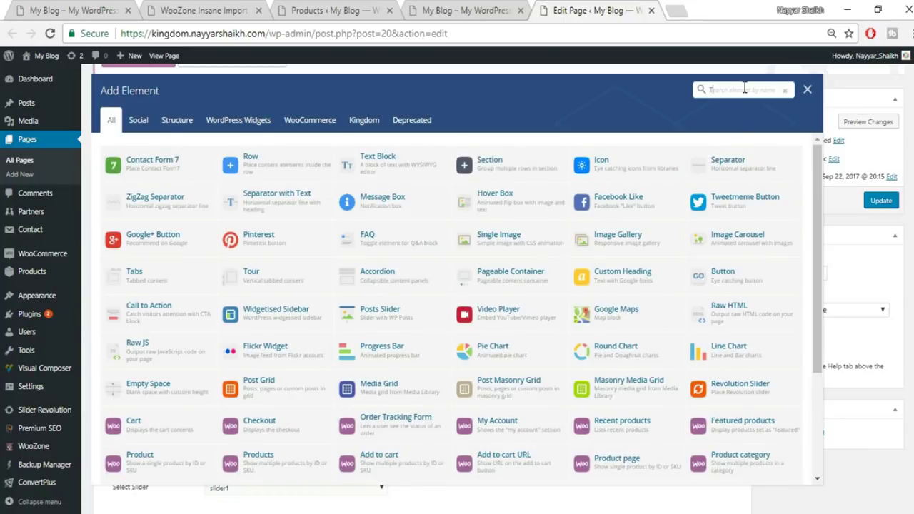
# Search the elements for 'HEA' and add a Kingdom Headline to the Home Page
pyautogui.write('Titl')
pyautogui.press('BackSpace')
pyautogui.press('BackSpace')
pyautogui.press('BackSpace')
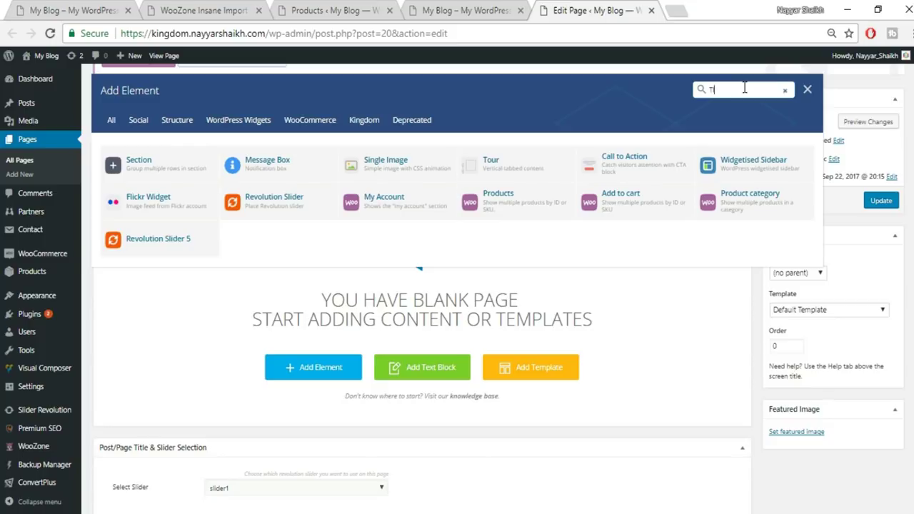
pyautogui.press('BackSpace')
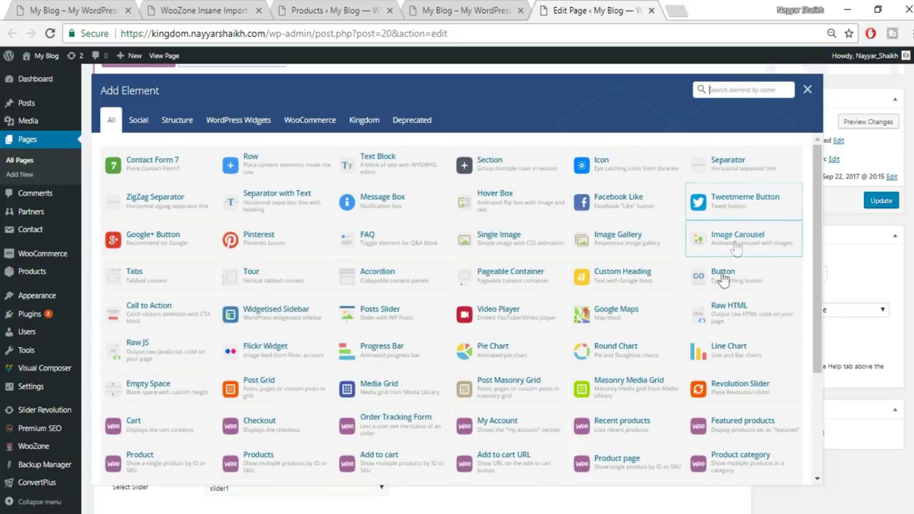
pyautogui.scroll(-3, 762, 348)
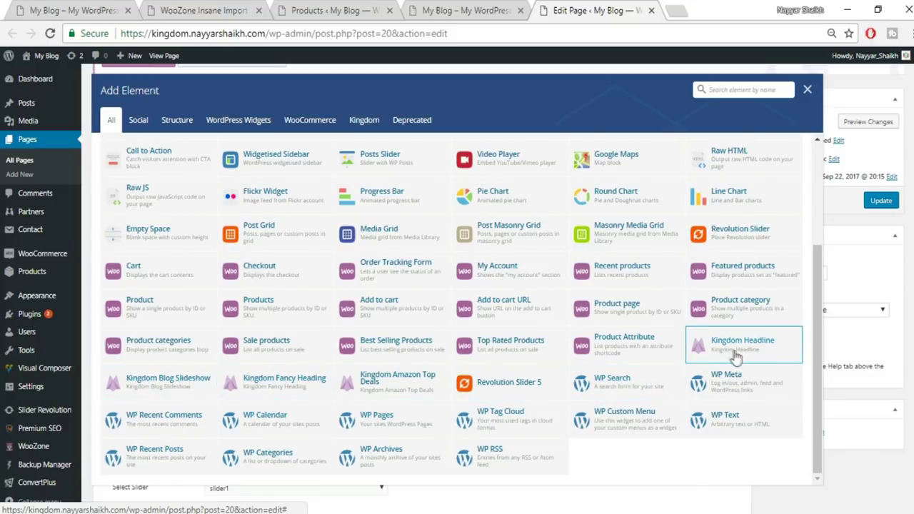
pyautogui.click(725, 91)
pyautogui.write('HEAD')
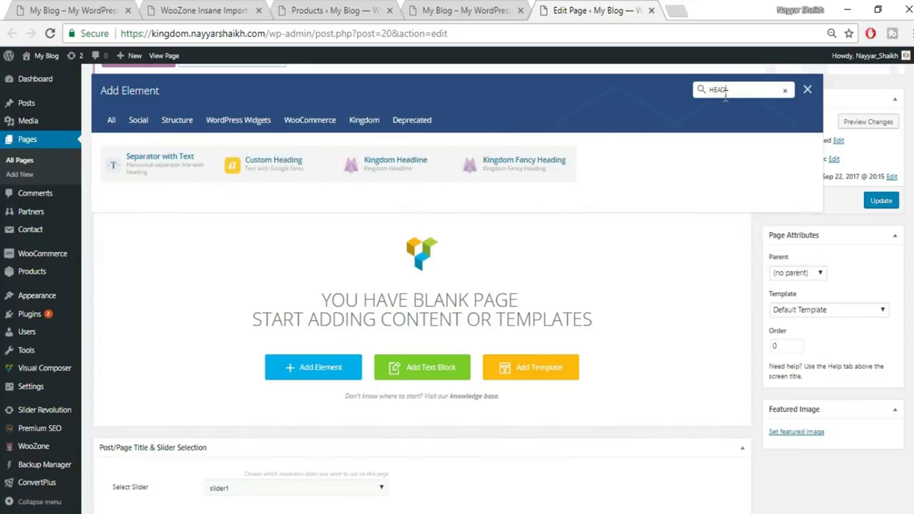
pyautogui.click(411, 178)
# Copy the FEATURED PRODUCTS heading text from the reference storefront
pyautogui.click(71, 10)
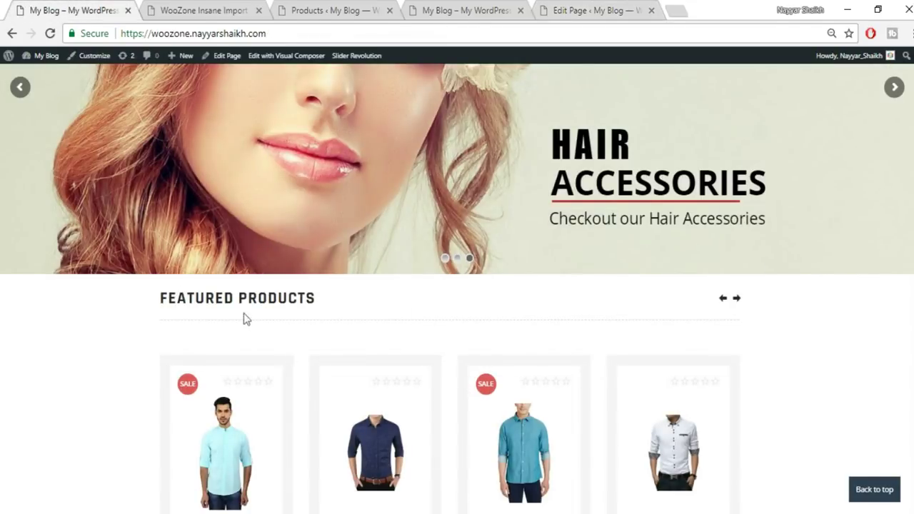
pyautogui.moveTo(160, 297); pyautogui.dragTo(350, 302)
pyautogui.hotkey('ctrl', 'c')
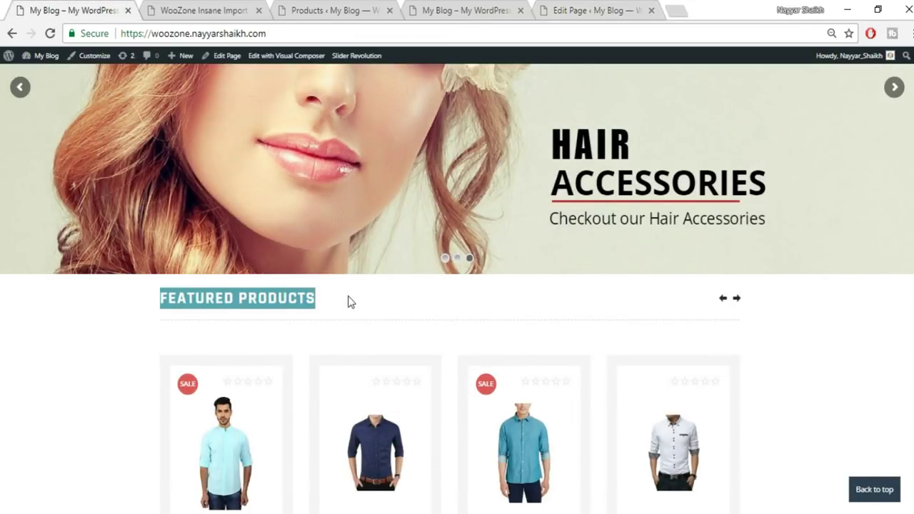
pyautogui.click(602, 20)
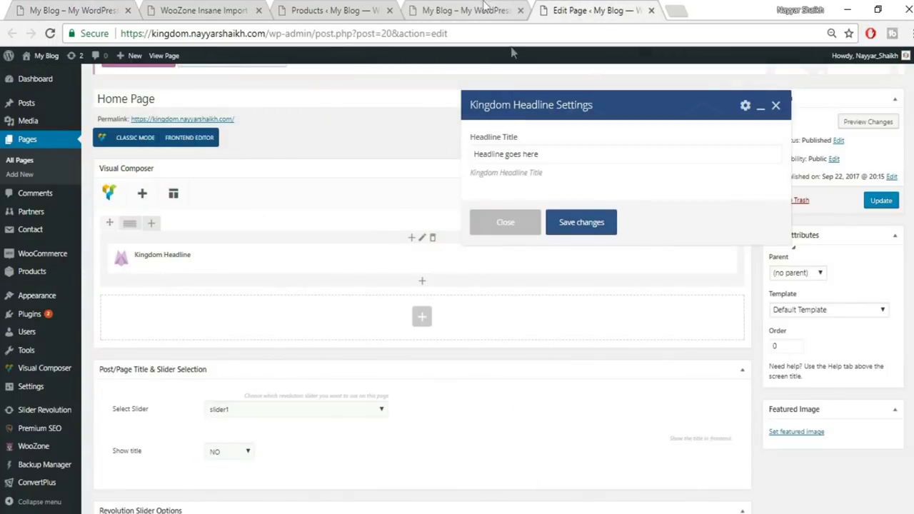
# Set the headline title to FEATURED PRODUCTS and save it
pyautogui.click(570, 149)
pyautogui.moveTo(570, 149); pyautogui.dragTo(433, 158)
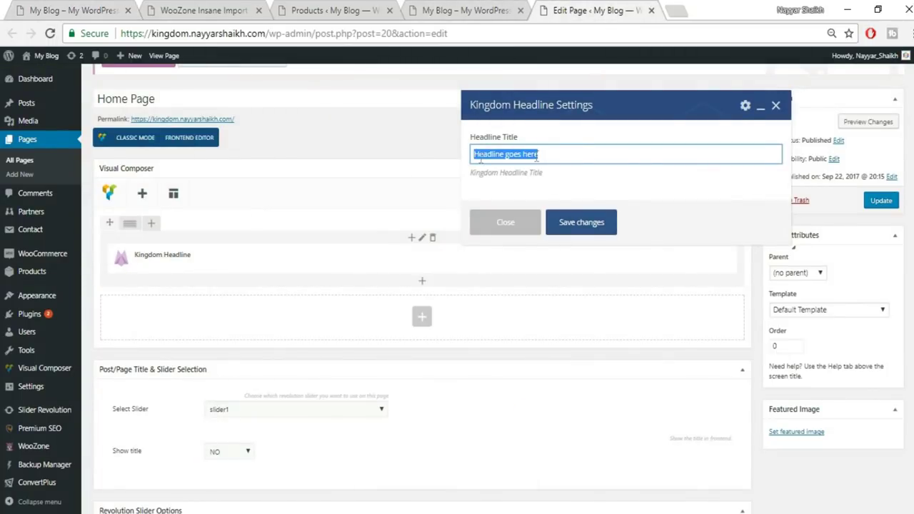
pyautogui.hotkey('ctrl', 'v')
pyautogui.click(601, 236)
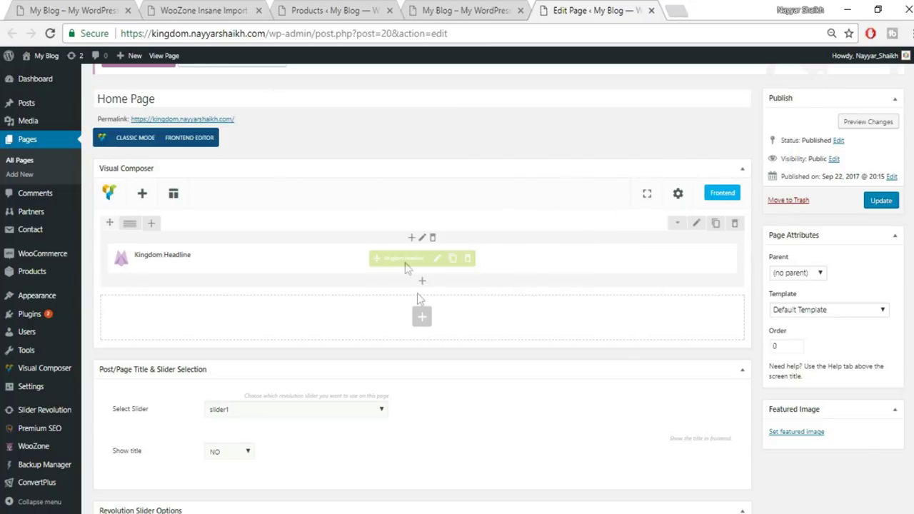
# Add a Featured products element below the headline showing 8 per page in 4 columns
pyautogui.click(84, 10)
pyautogui.scroll(-2, 225, 389)
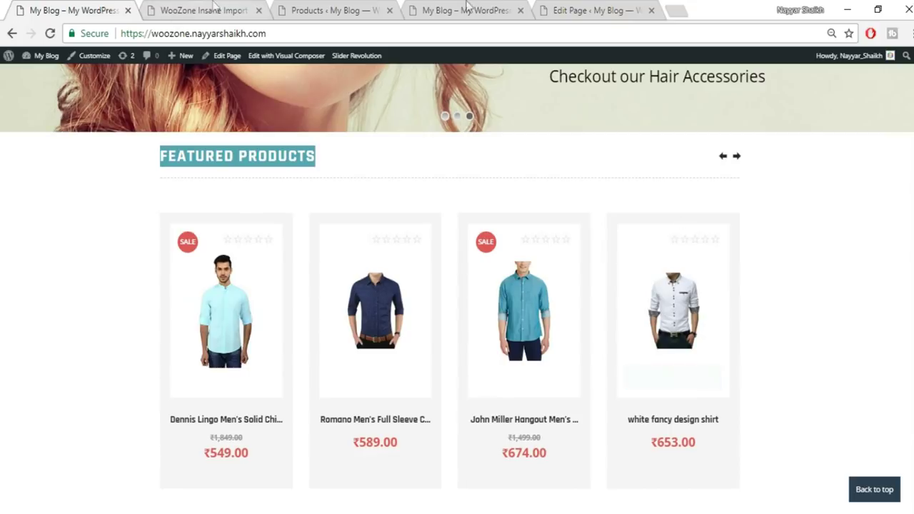
pyautogui.click(570, 10)
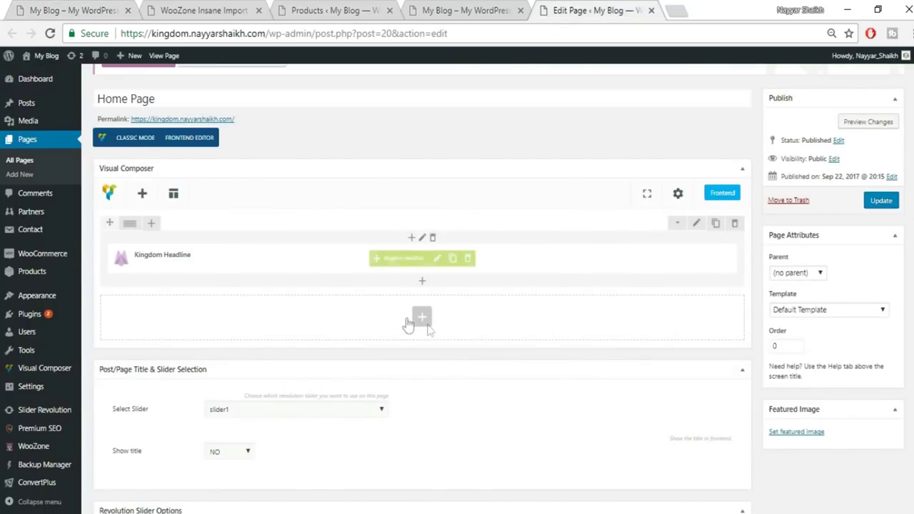
pyautogui.click(423, 283)
pyautogui.write('FEA')
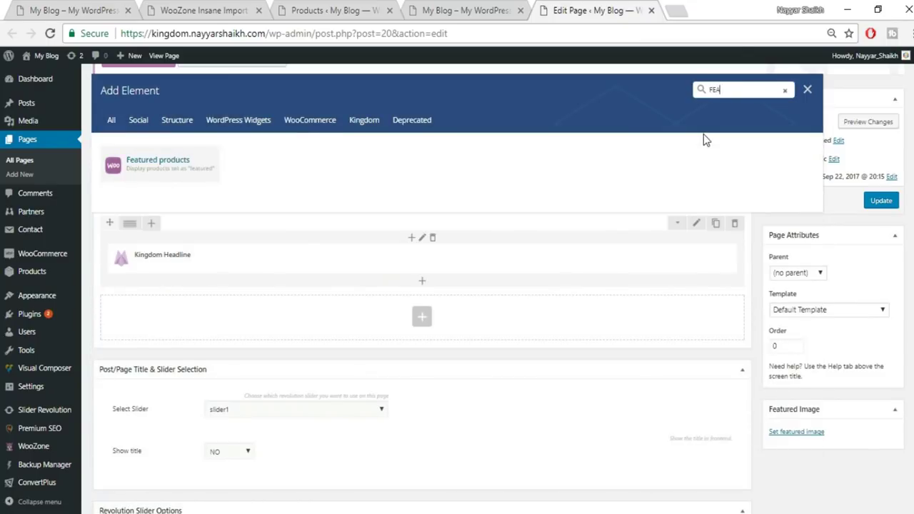
pyautogui.click(175, 172)
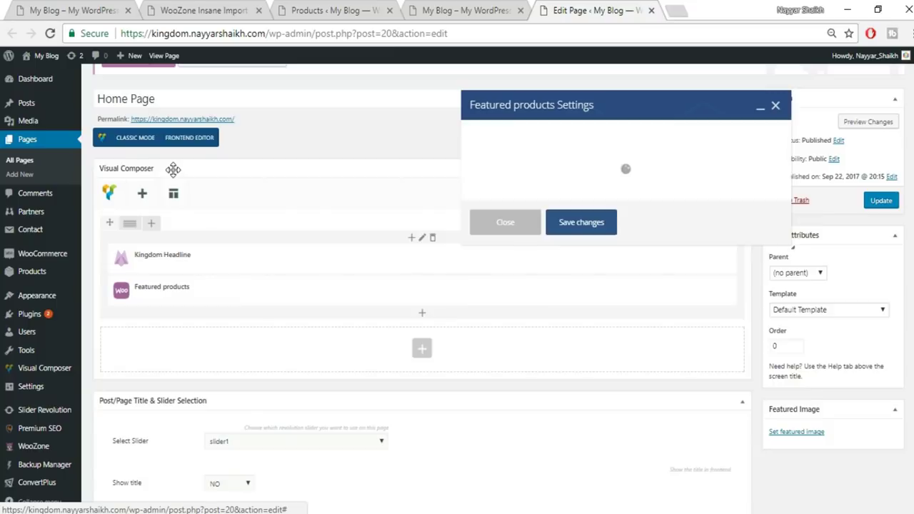
pyautogui.click(504, 154)
pyautogui.doubleClick(504, 154)
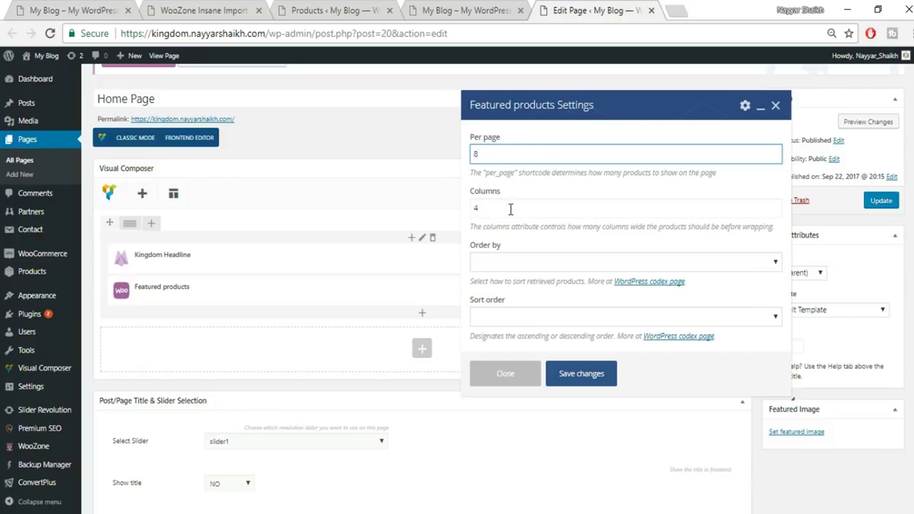
pyautogui.click(98, 10)
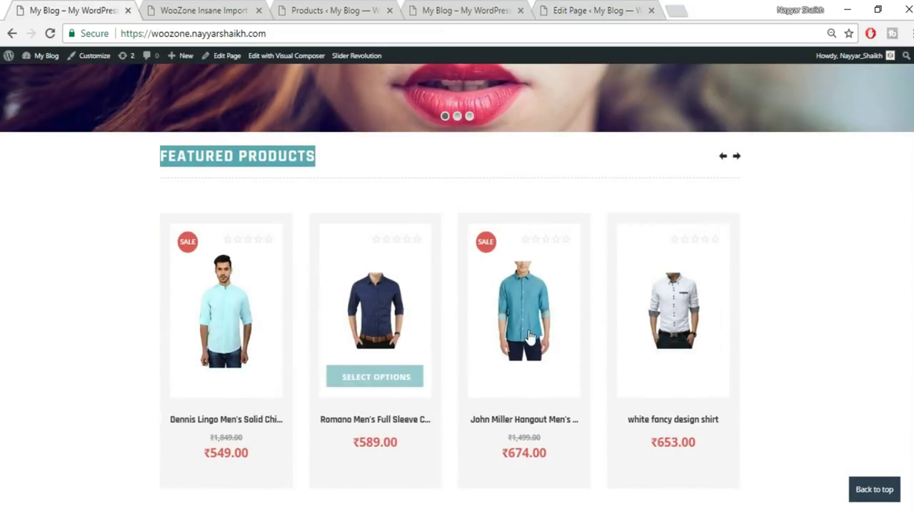
pyautogui.click(614, 8)
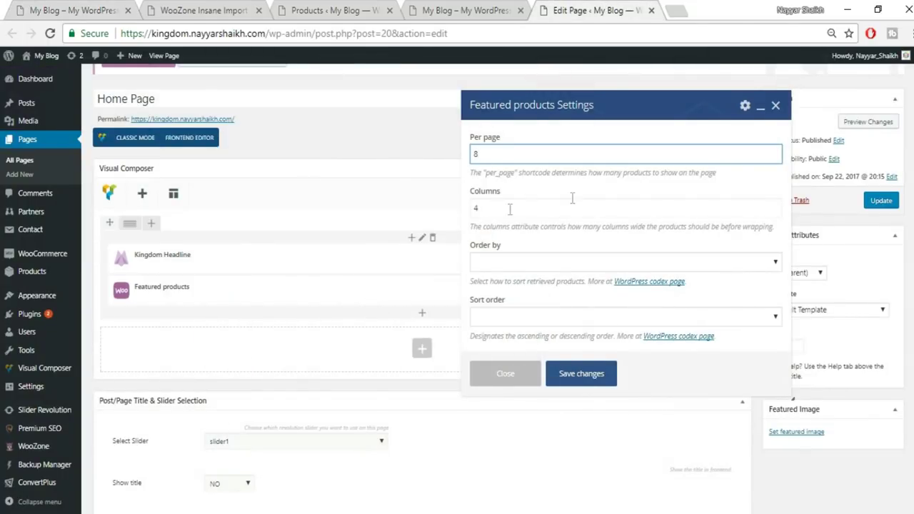
pyautogui.click(583, 376)
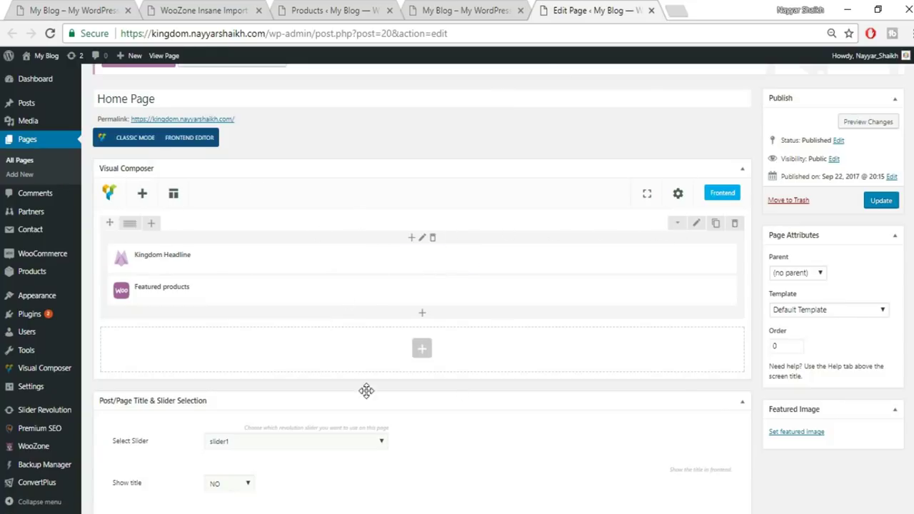
# Clone the headline-and-products row, then delete the duplicate
pyautogui.click(715, 223)
pyautogui.scroll(-1, 359, 384)
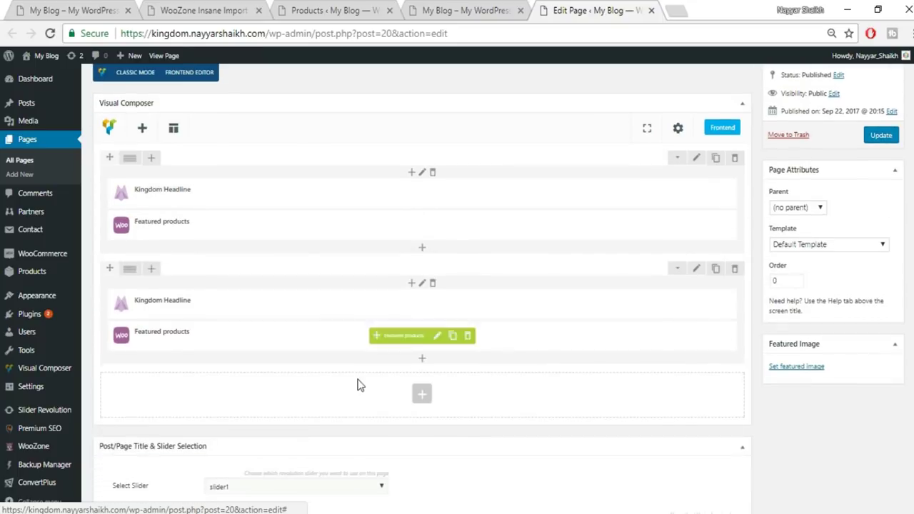
pyautogui.click(735, 269)
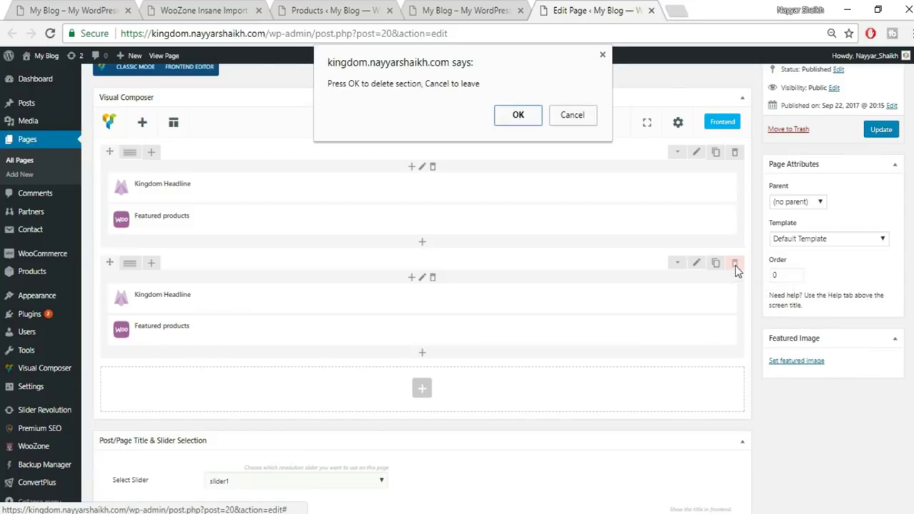
pyautogui.click(502, 116)
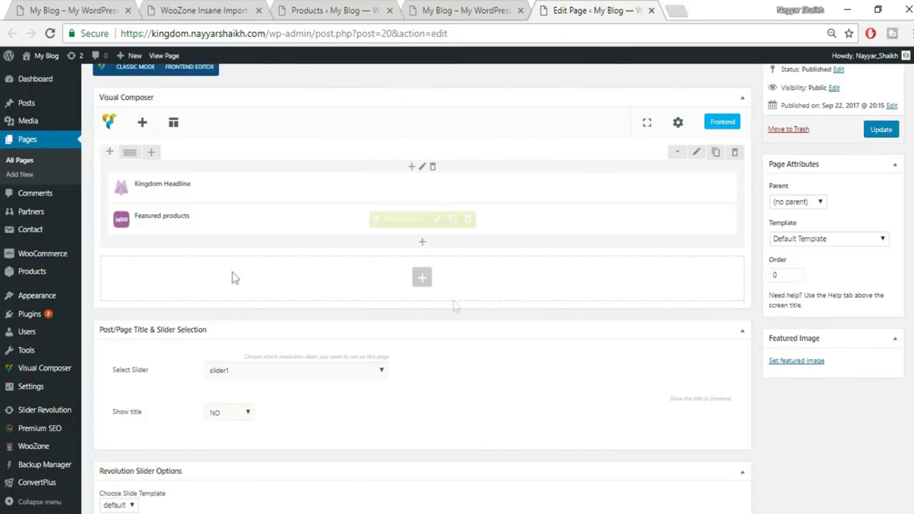
# Add a new Kingdom Headline row titled LATEST SHIRTS
pyautogui.click(95, 9)
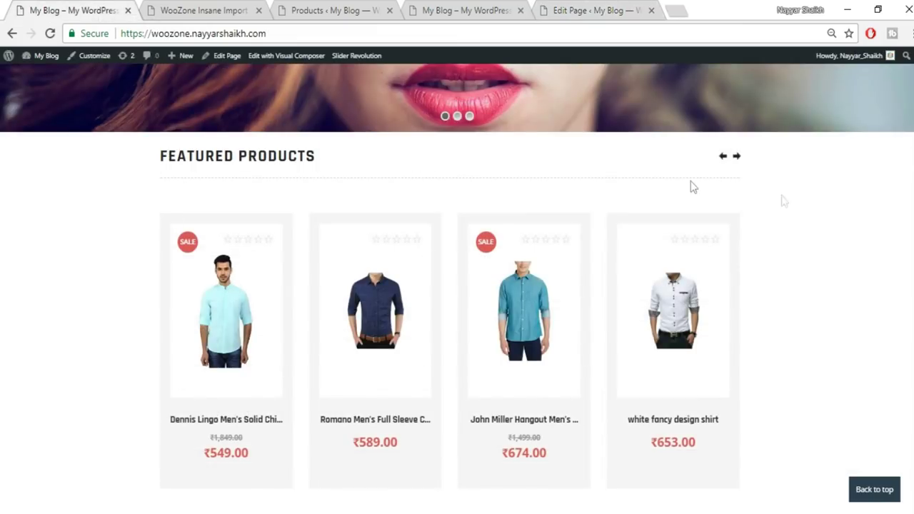
pyautogui.scroll(-4, 467, 364)
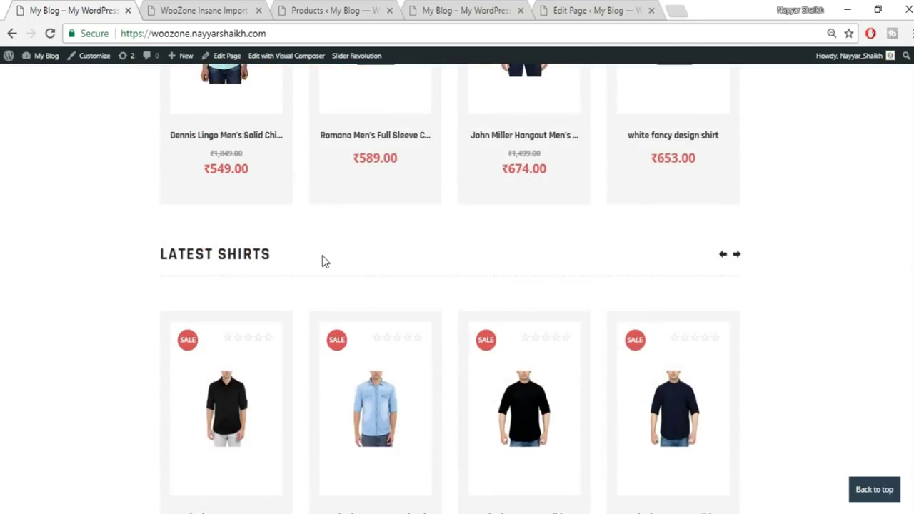
pyautogui.moveTo(322, 261); pyautogui.dragTo(156, 258)
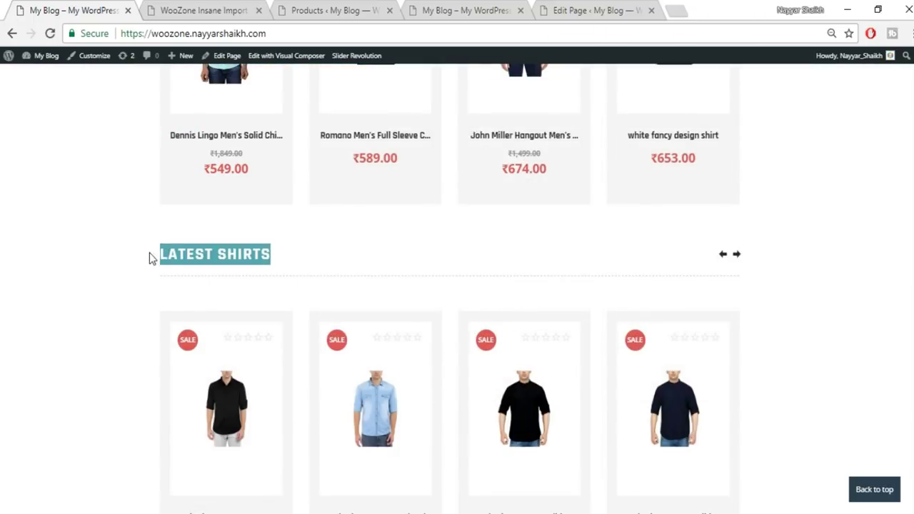
pyautogui.click(551, 8)
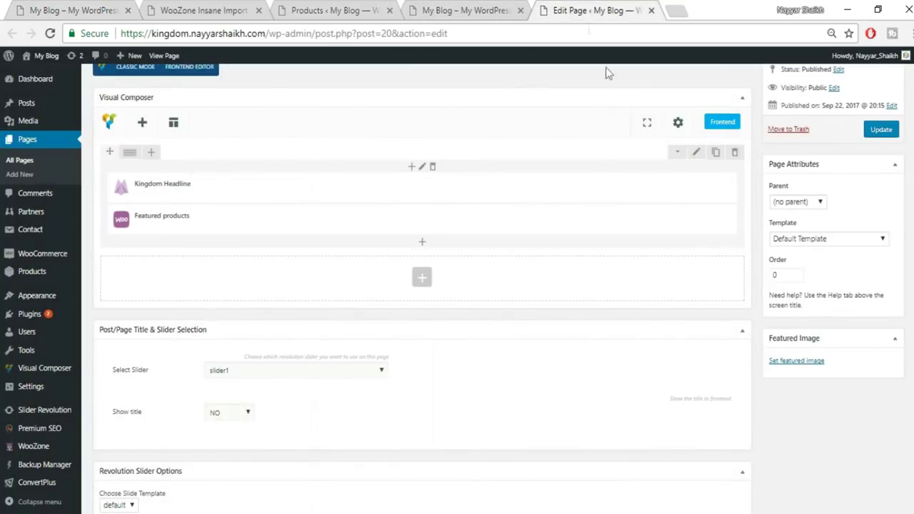
pyautogui.click(427, 286)
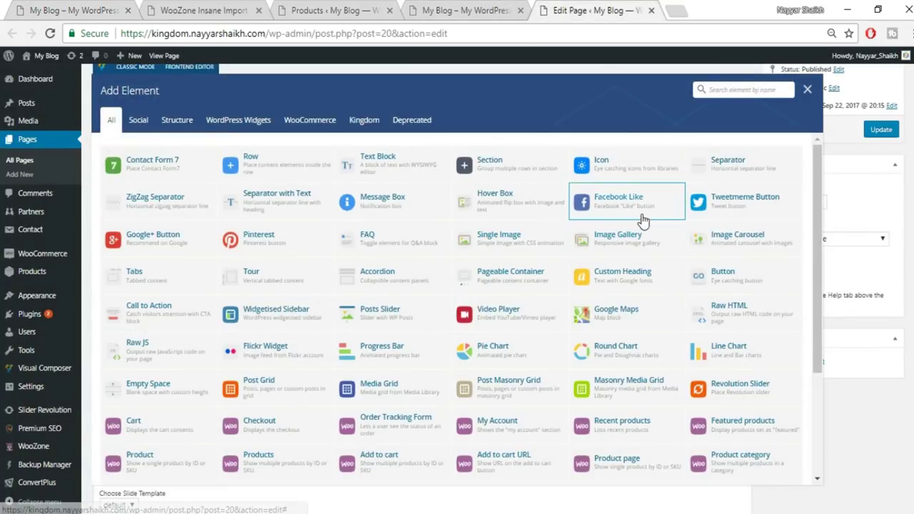
pyautogui.write('HEAD')
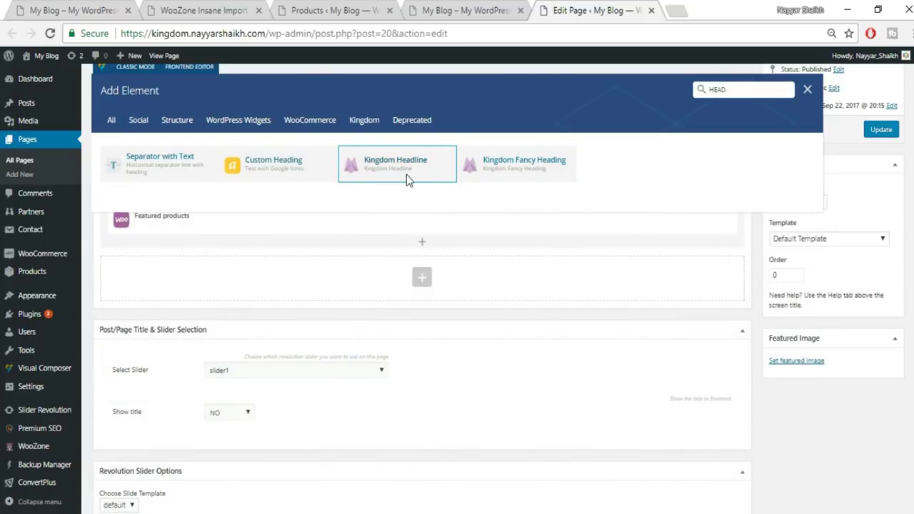
pyautogui.click(406, 180)
pyautogui.moveTo(598, 171); pyautogui.dragTo(451, 174)
pyautogui.write('LATEST SHIRTS')
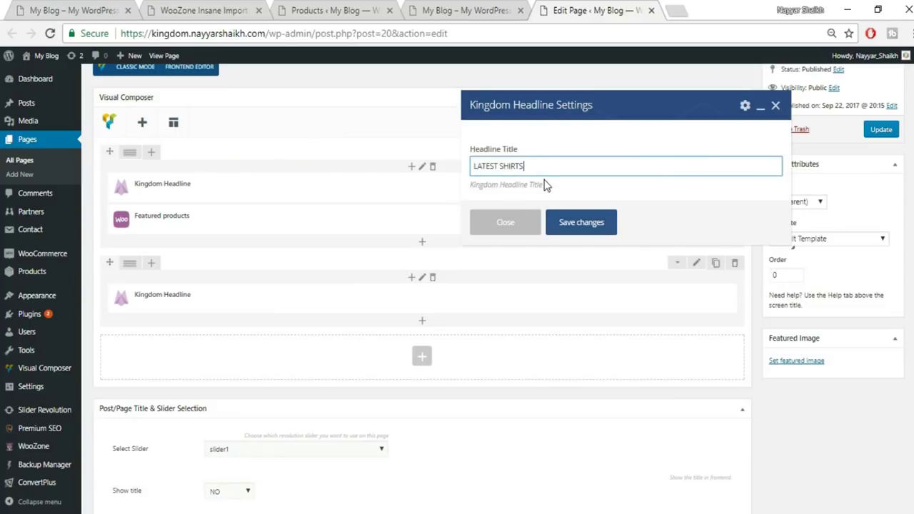
pyautogui.click(591, 218)
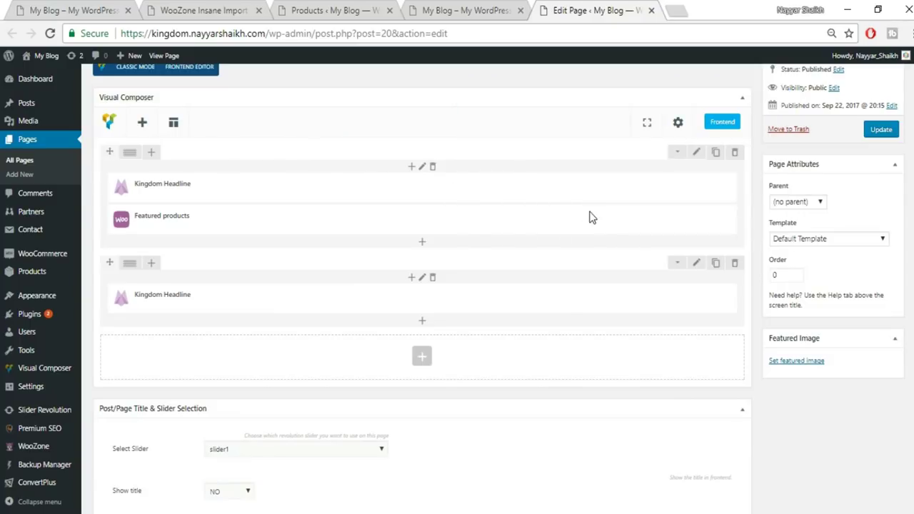
# Add a Product category element below it showing SHIRTS, 12 per page
pyautogui.click(422, 322)
pyautogui.write('pr')
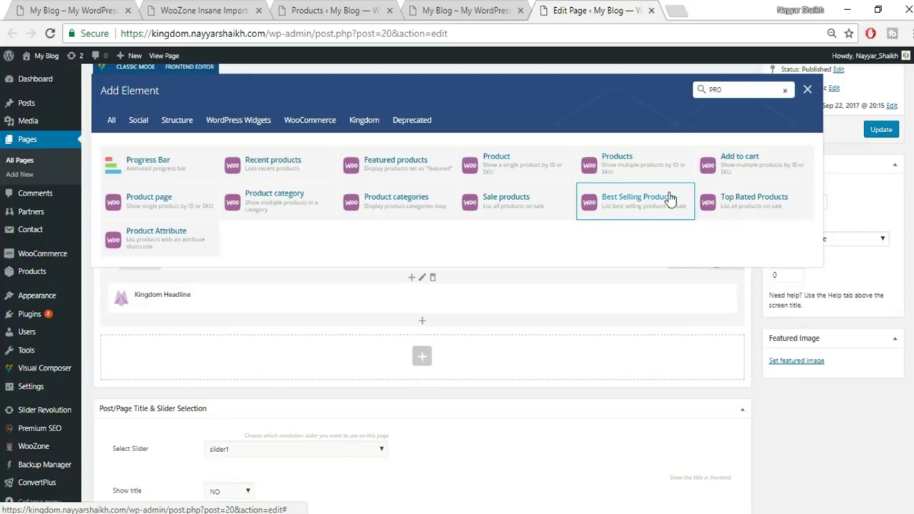
pyautogui.write('ateg')
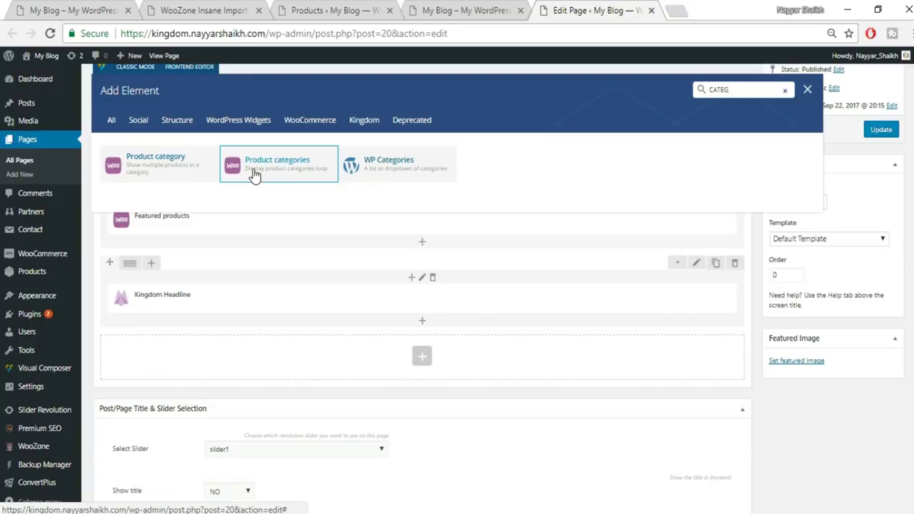
pyautogui.click(157, 176)
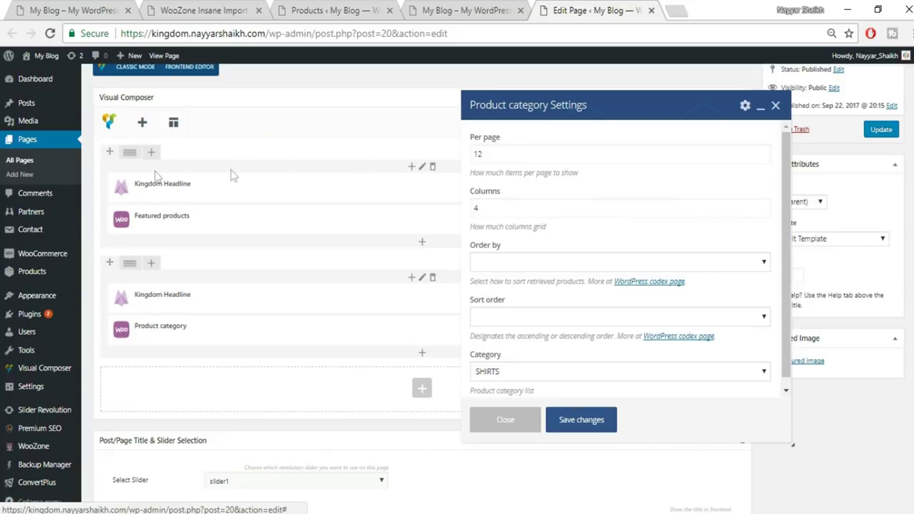
pyautogui.click(517, 154)
pyautogui.doubleClick(483, 148)
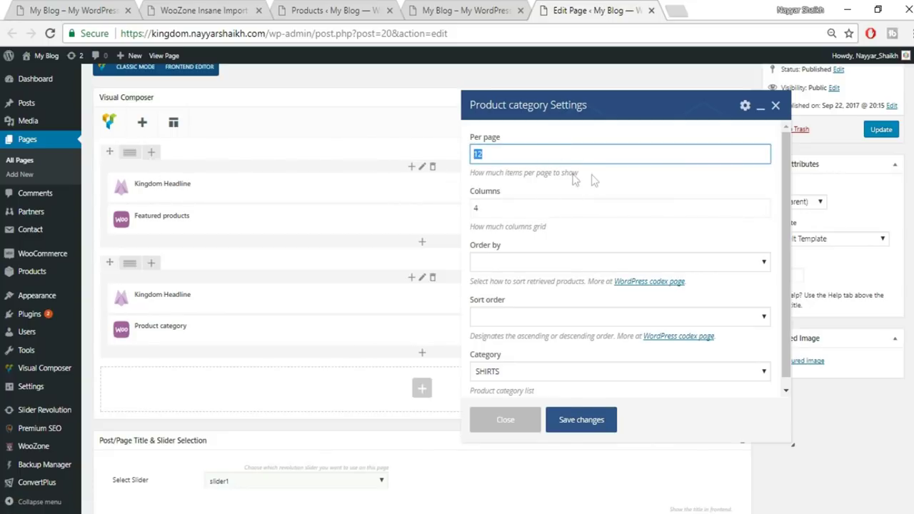
pyautogui.scroll(-1, 565, 326)
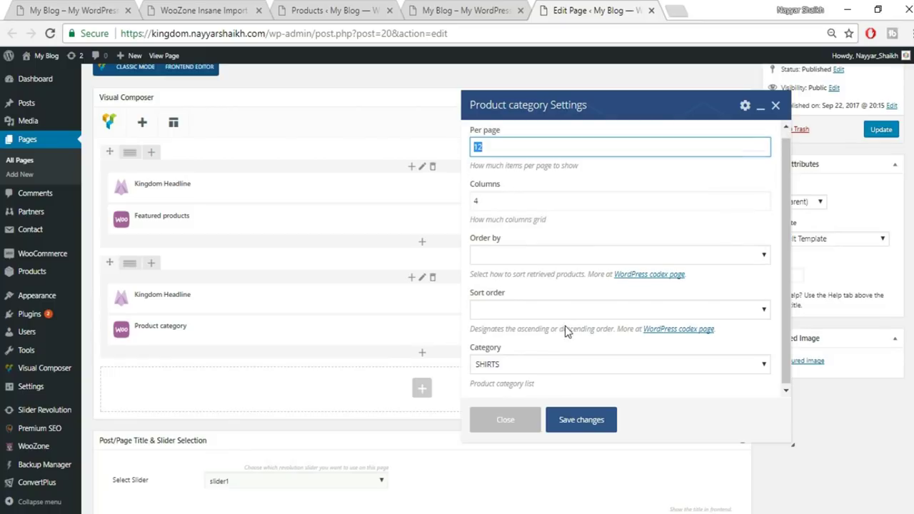
pyautogui.click(516, 363)
pyautogui.click(518, 374)
pyautogui.click(566, 428)
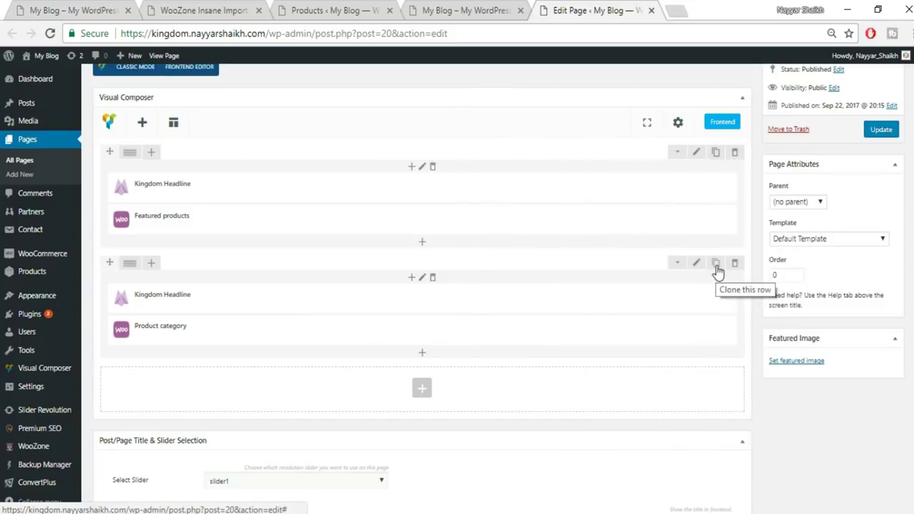
# Duplicate the shirts row and retitle the copied headline LATEST JEANS
pyautogui.click(716, 265)
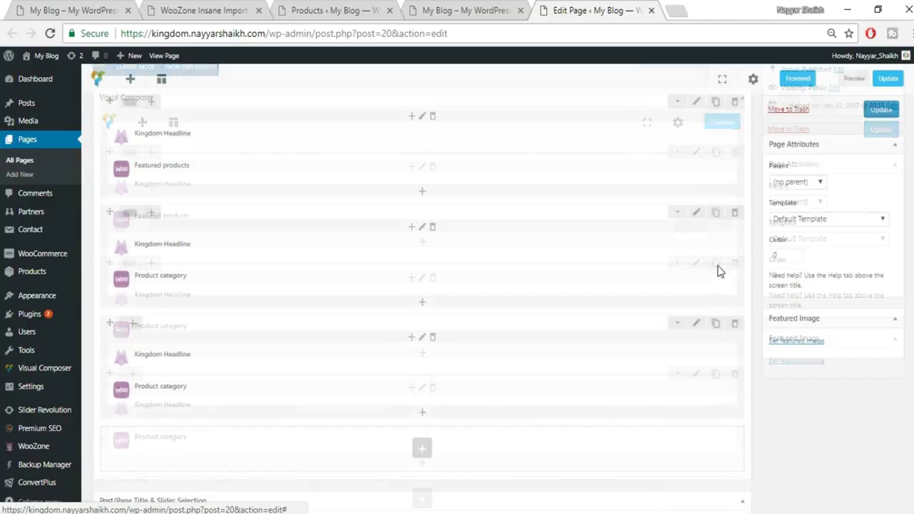
pyautogui.scroll(-2, 255, 282)
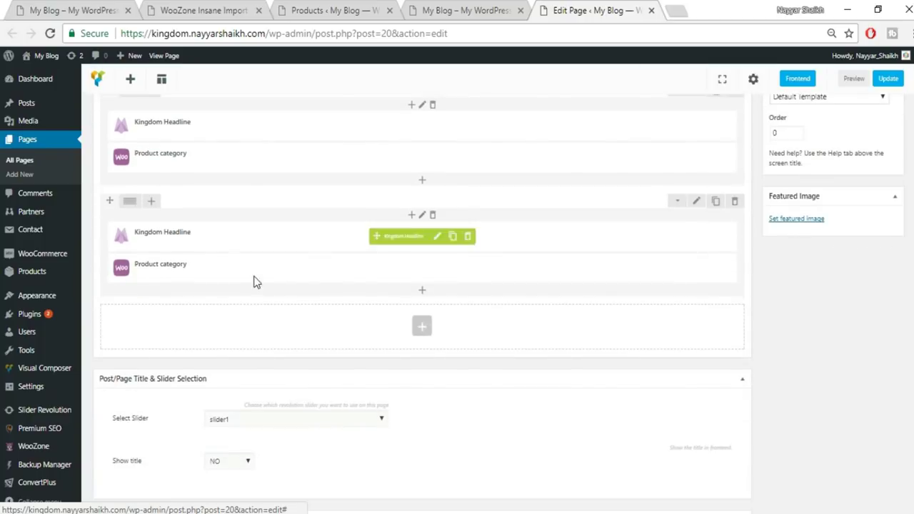
pyautogui.click(441, 240)
pyautogui.click(119, 10)
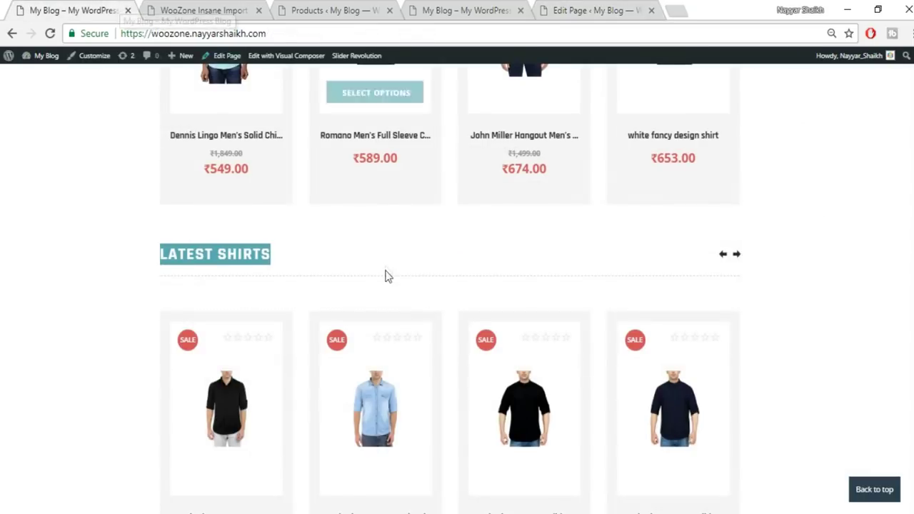
pyautogui.scroll(-4, 386, 286)
pyautogui.tripleClick(124, 351)
pyautogui.hotkey('ctrl', 'c')
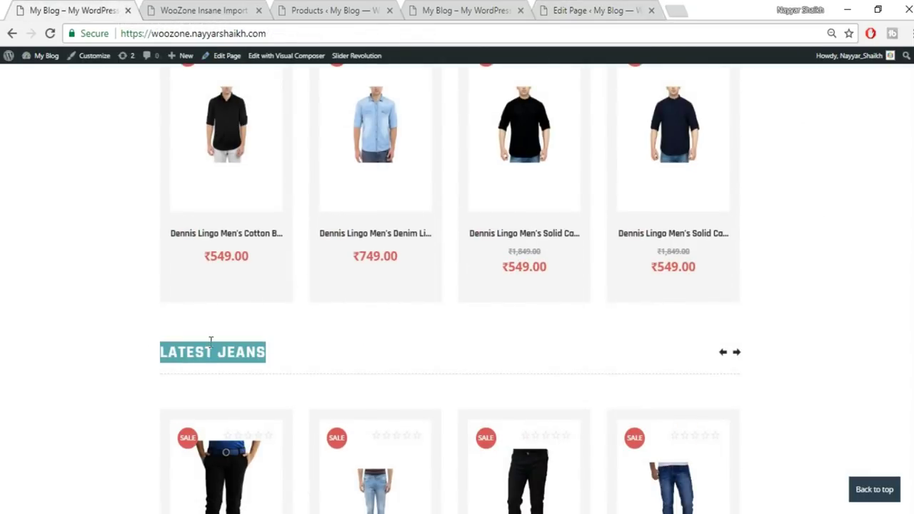
pyautogui.click(592, 7)
pyautogui.click(541, 163)
pyautogui.hotkey('ctrl', 'a')
pyautogui.hotkey('ctrl', 'v')
pyautogui.click(587, 224)
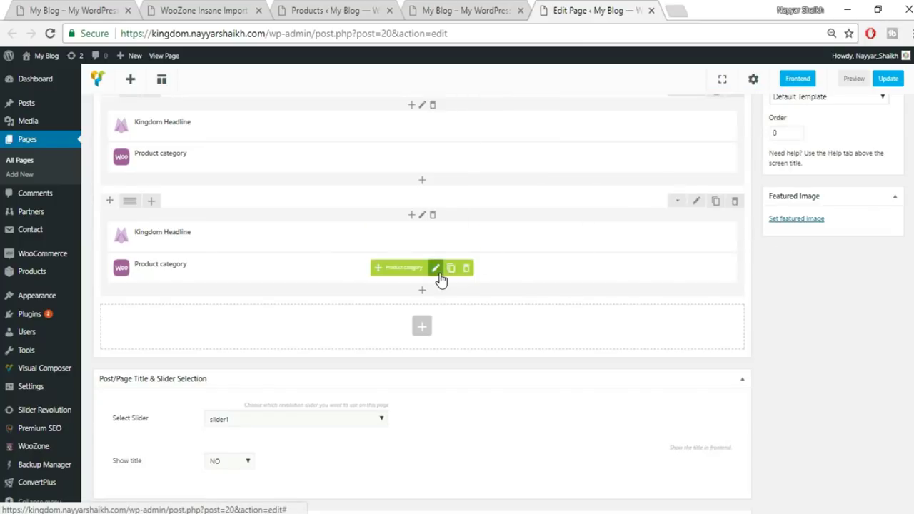
# Set the copied Product category to JEANS, save, and clone the row again
pyautogui.click(437, 270)
pyautogui.scroll(-1, 578, 388)
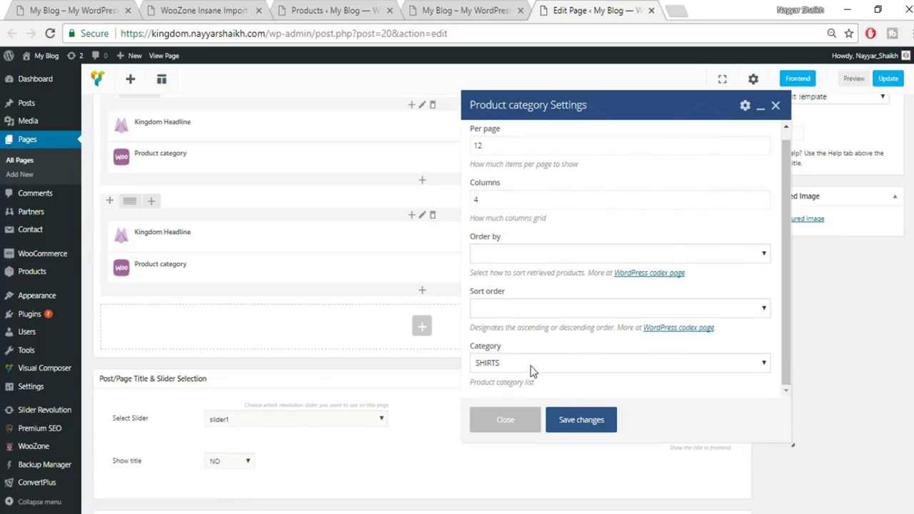
pyautogui.click(531, 364)
pyautogui.click(508, 393)
pyautogui.click(575, 420)
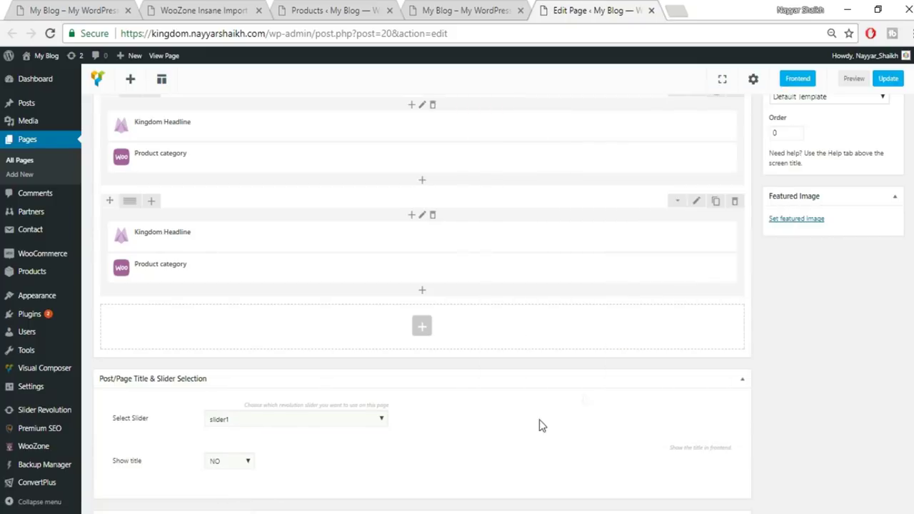
pyautogui.click(715, 203)
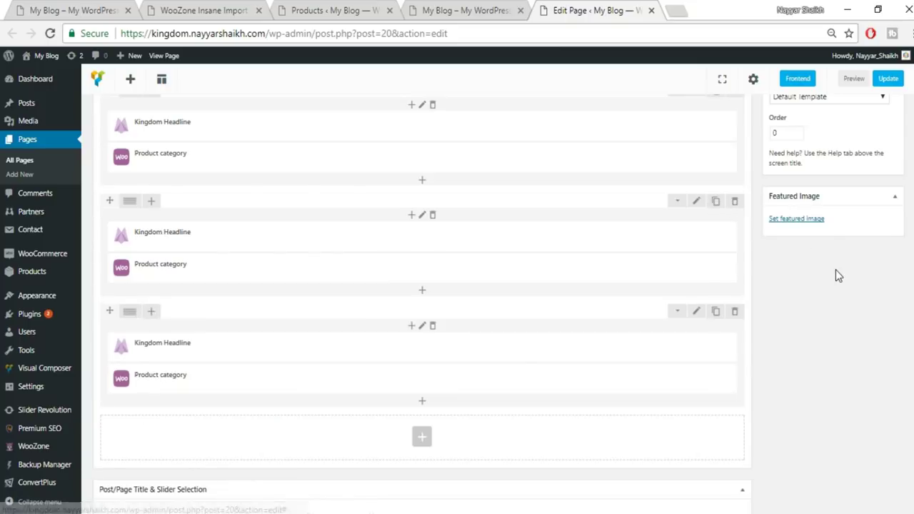
# Retitle the third row's headline from LATEST JEANS to LATEST SHOES
pyautogui.scroll(-1, 839, 277)
pyautogui.moveTo(443, 285)
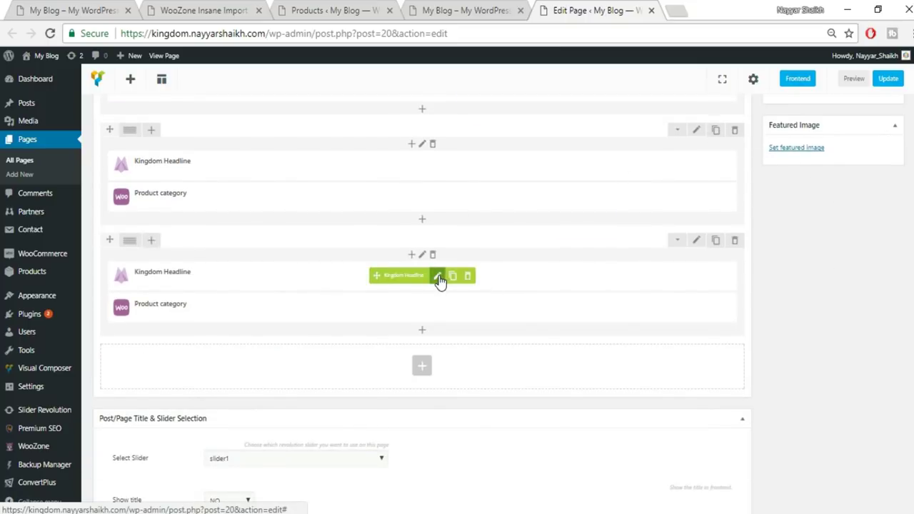
pyautogui.click(439, 277)
pyautogui.hotkey('ctrl', '1')
pyautogui.scroll(-1, 458, 386)
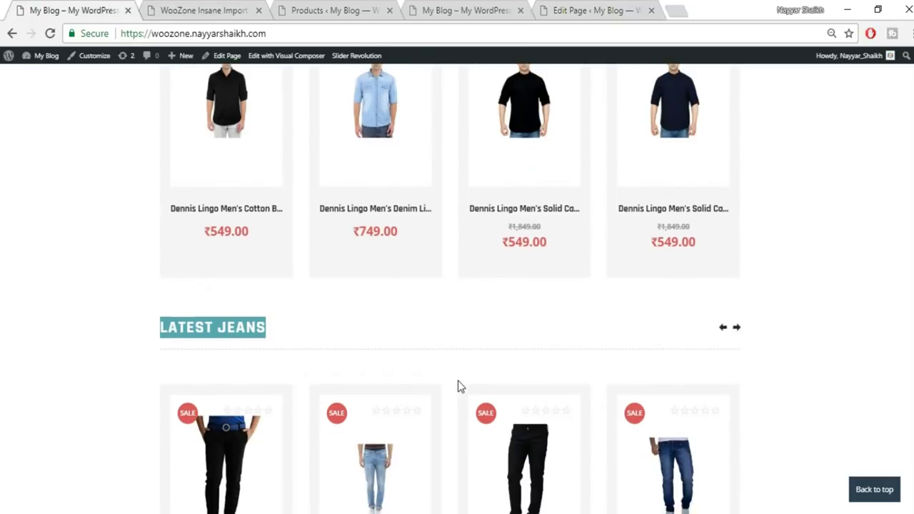
pyautogui.scroll(-5, 458, 387)
pyautogui.moveTo(310, 386); pyautogui.dragTo(160, 376)
pyautogui.hotkey('ctrl', 'c')
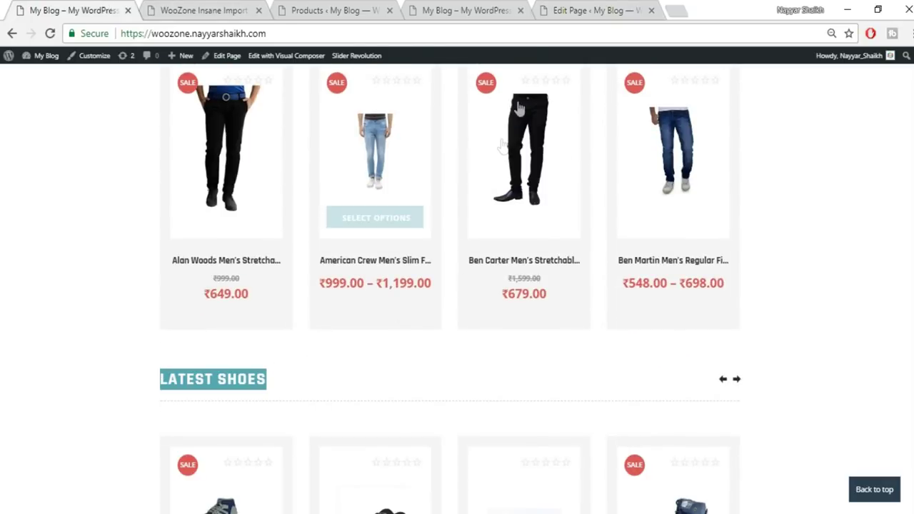
pyautogui.click(590, 9)
pyautogui.click(560, 172)
pyautogui.hotkey('ctrl', 'a')
pyautogui.hotkey('ctrl', 'v')
pyautogui.click(576, 223)
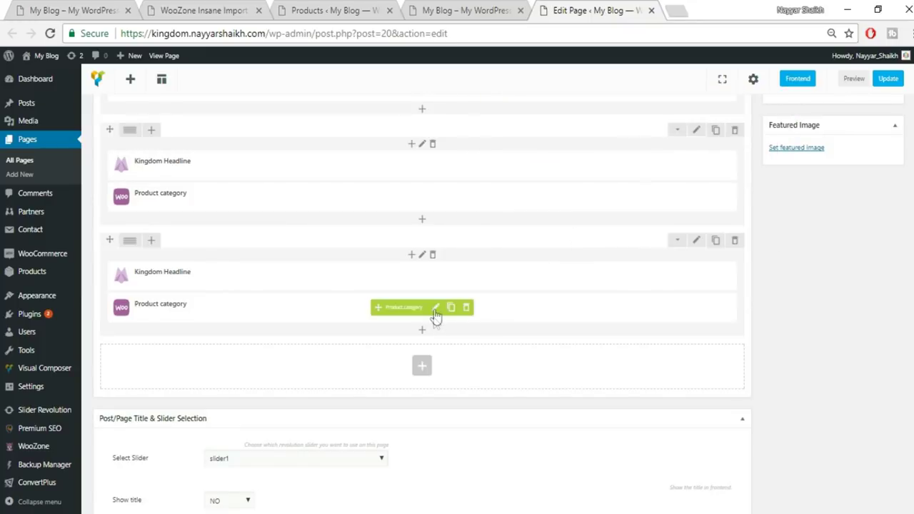
# Set the third row's product category to SHOES
pyautogui.click(435, 313)
pyautogui.scroll(-1, 633, 350)
pyautogui.click(556, 363)
pyautogui.click(519, 414)
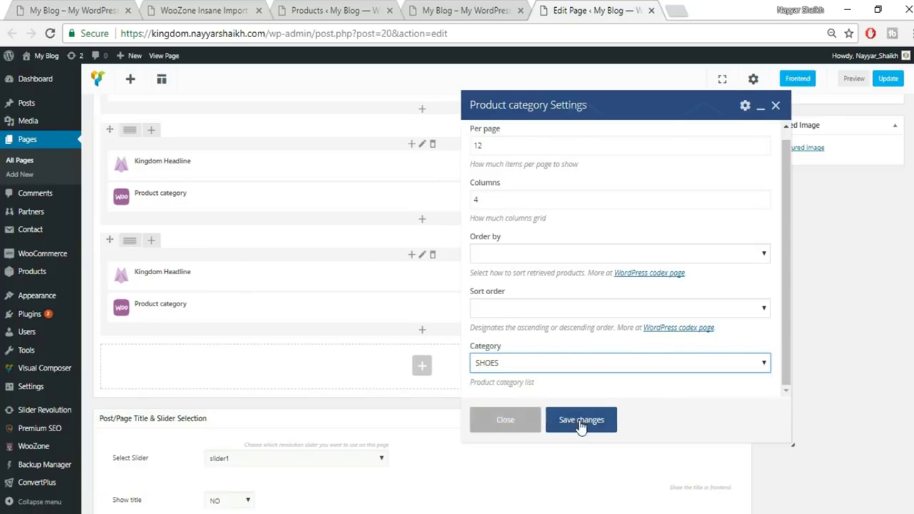
pyautogui.click(580, 421)
# Duplicate the shoes row and retitle the copy's headline LATEST SUNGLASSSES
pyautogui.click(715, 241)
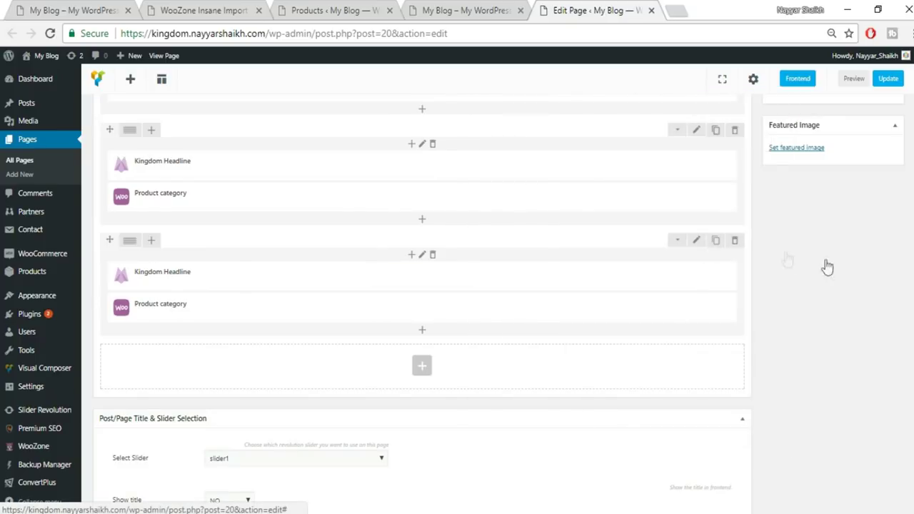
pyautogui.scroll(-2, 857, 306)
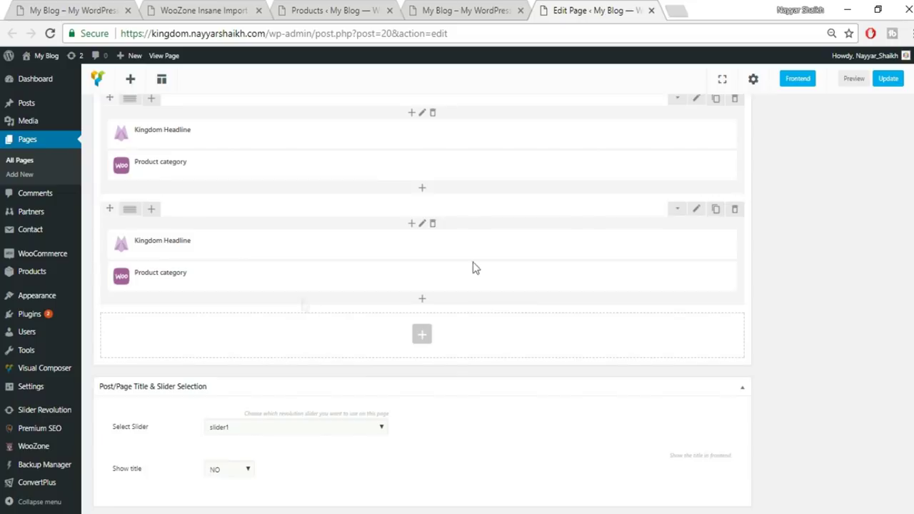
pyautogui.click(437, 244)
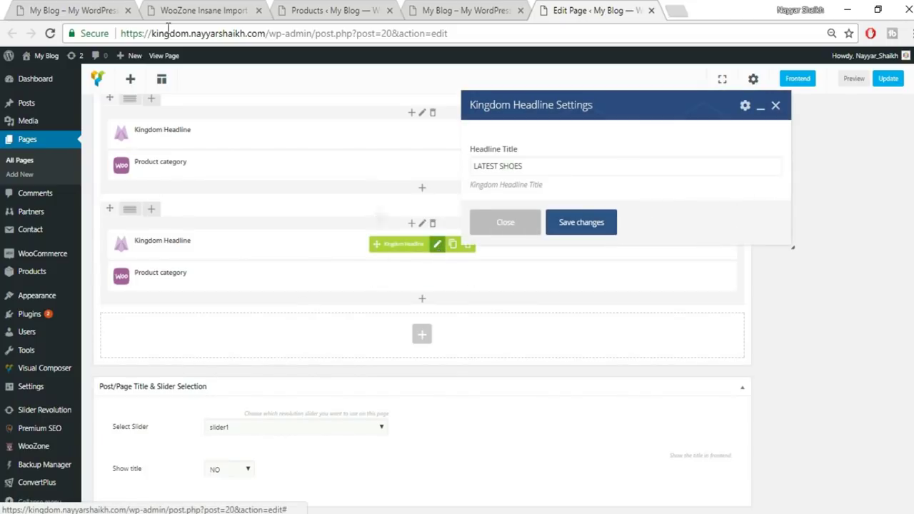
pyautogui.click(74, 10)
pyautogui.scroll(-4, 451, 438)
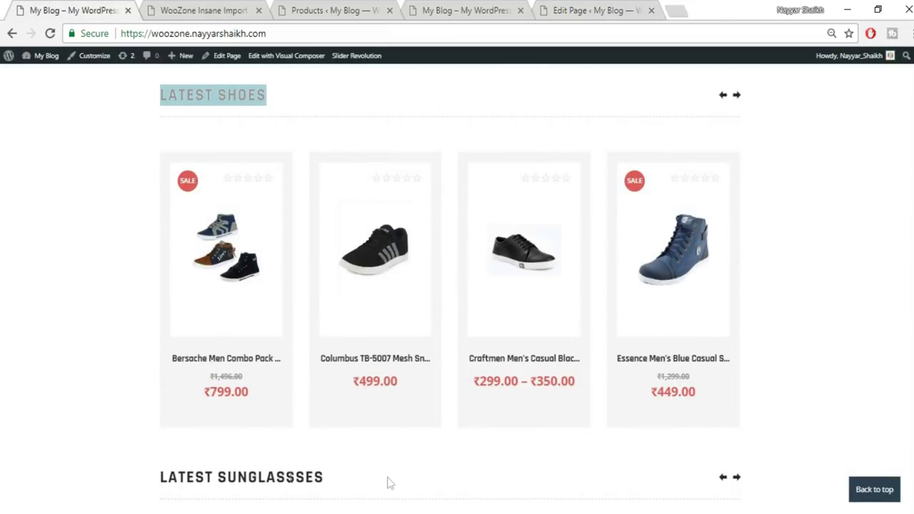
pyautogui.tripleClick(400, 483)
pyautogui.hotkey('ctrl', 'c')
pyautogui.click(604, 10)
pyautogui.tripleClick(543, 169)
pyautogui.hotkey('ctrl', 'v')
pyautogui.click(594, 224)
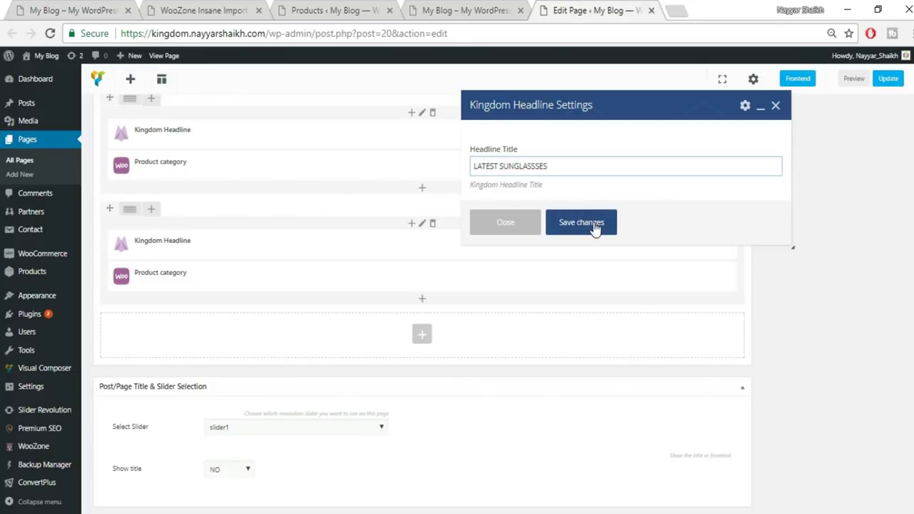
# Set the new row's product category to SUNGLASSES and update the home page
pyautogui.click(436, 277)
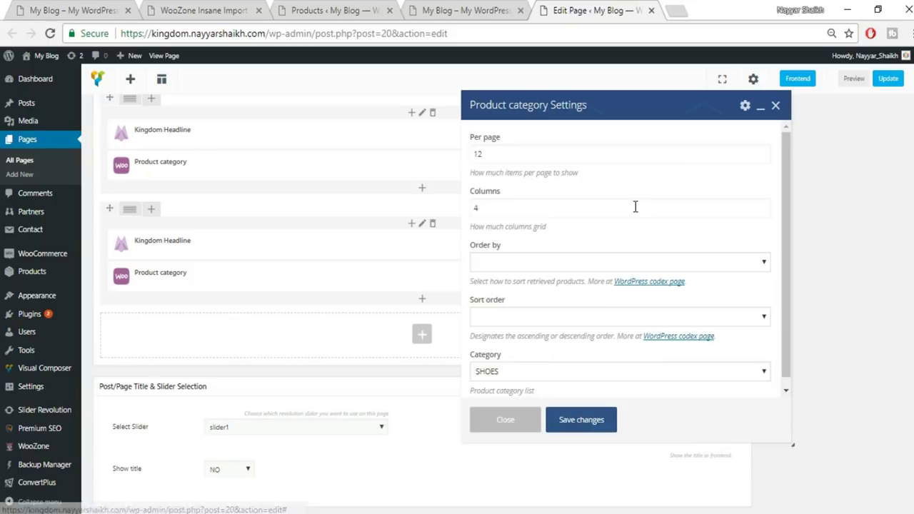
pyautogui.scroll(-1, 594, 343)
pyautogui.click(556, 361)
pyautogui.click(537, 403)
pyautogui.click(581, 421)
pyautogui.scroll(15, 847, 305)
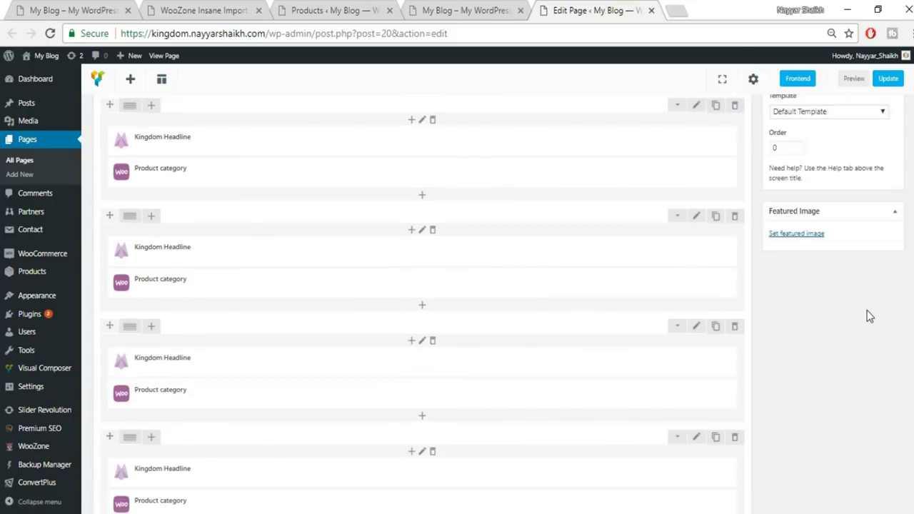
pyautogui.click(883, 343)
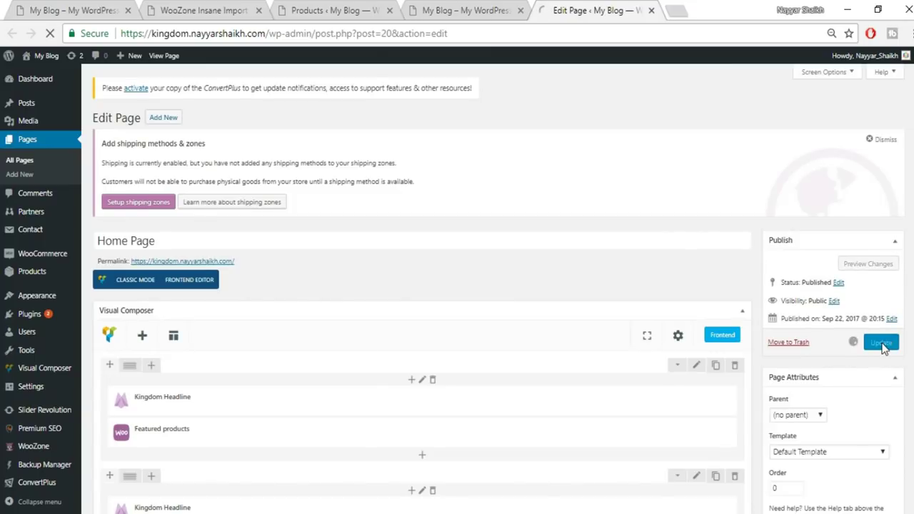
# Reload the storefront home page and advance the Featured Products carousel three times
pyautogui.click(477, 15)
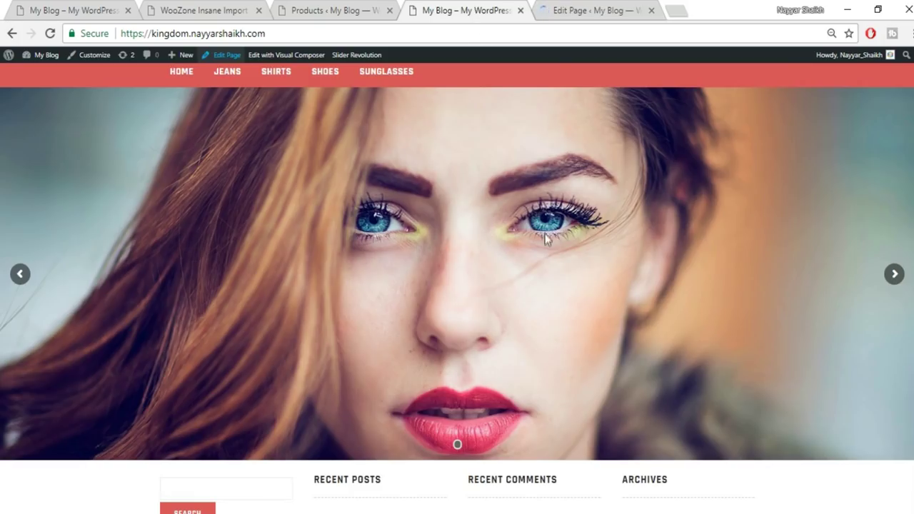
pyautogui.scroll(-3, 564, 314)
pyautogui.scroll(3, 568, 327)
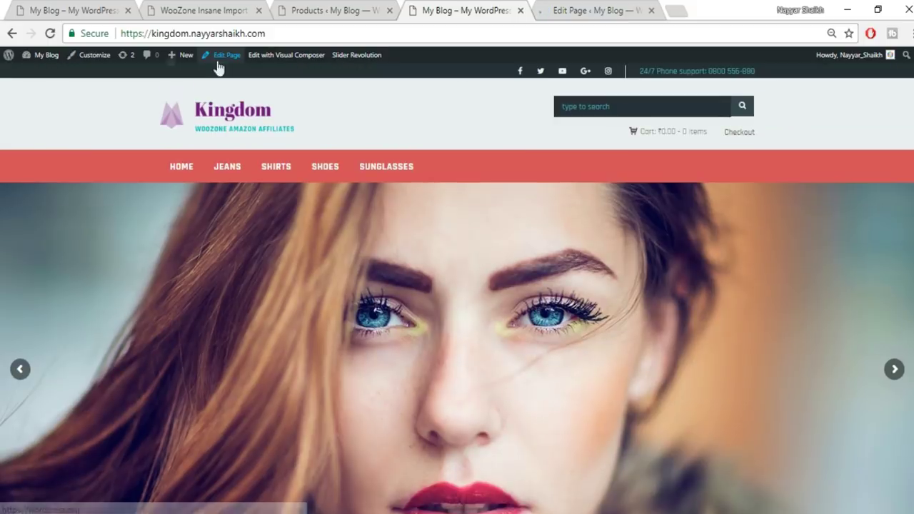
pyautogui.click(50, 34)
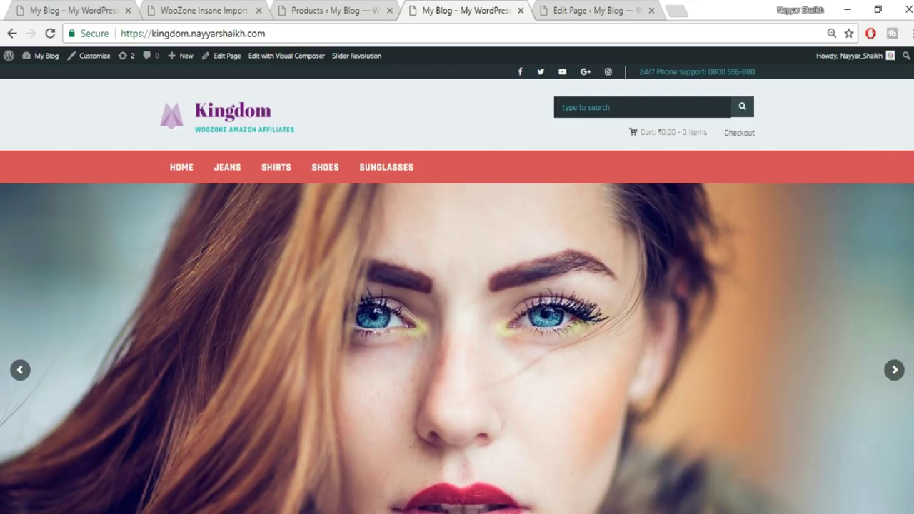
pyautogui.scroll(-5, 823, 220)
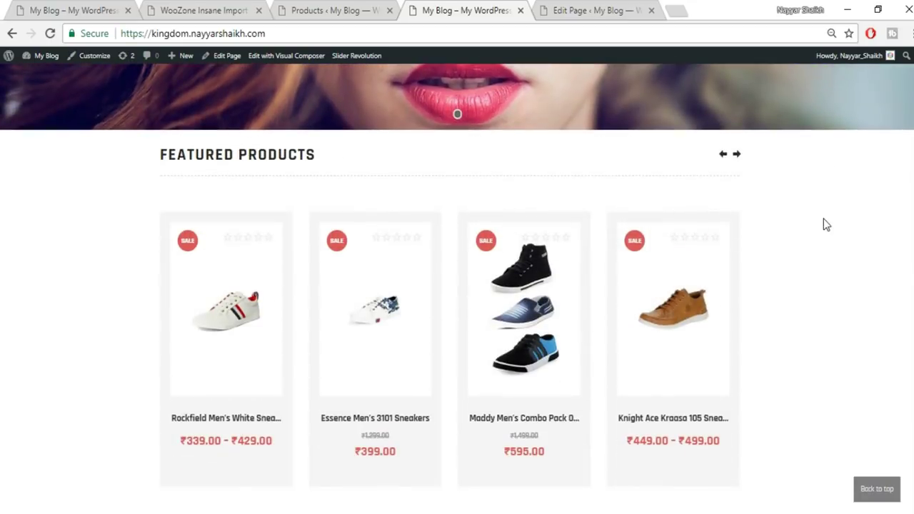
pyautogui.scroll(-1, 823, 225)
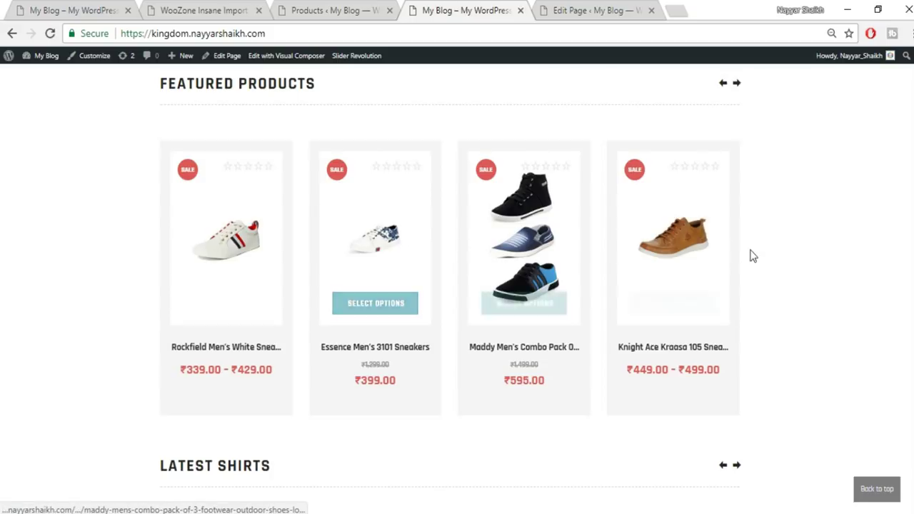
pyautogui.click(738, 87)
pyautogui.click(738, 87)
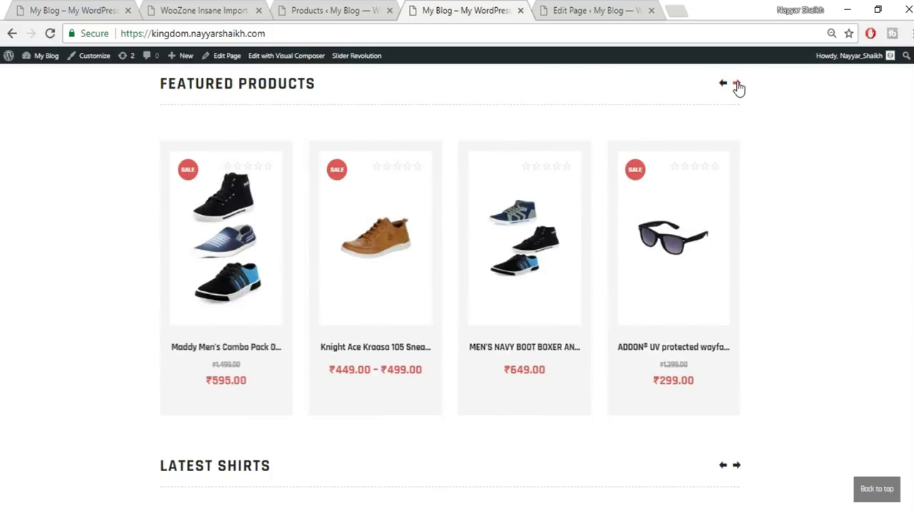
pyautogui.click(739, 87)
# Scroll through the new category rows and footer widgets, briefly checking the products list
pyautogui.scroll(-3, 879, 277)
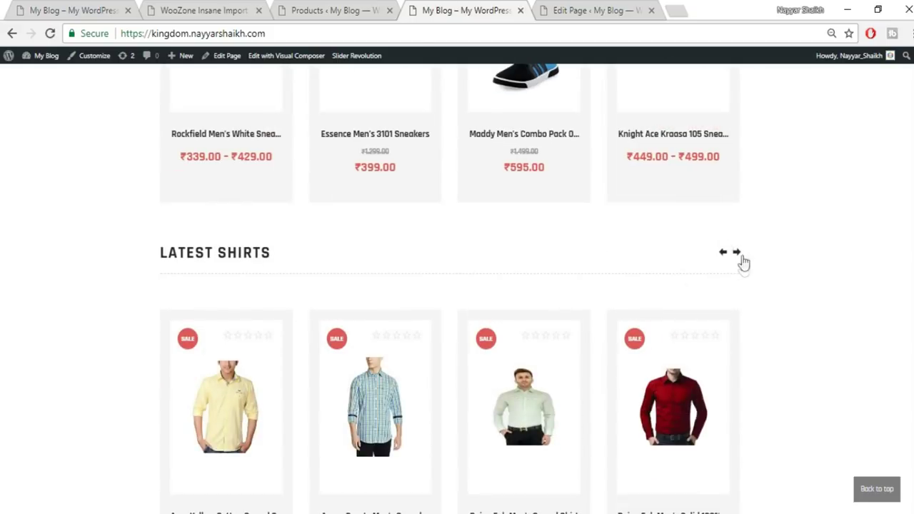
pyautogui.scroll(-6, 863, 296)
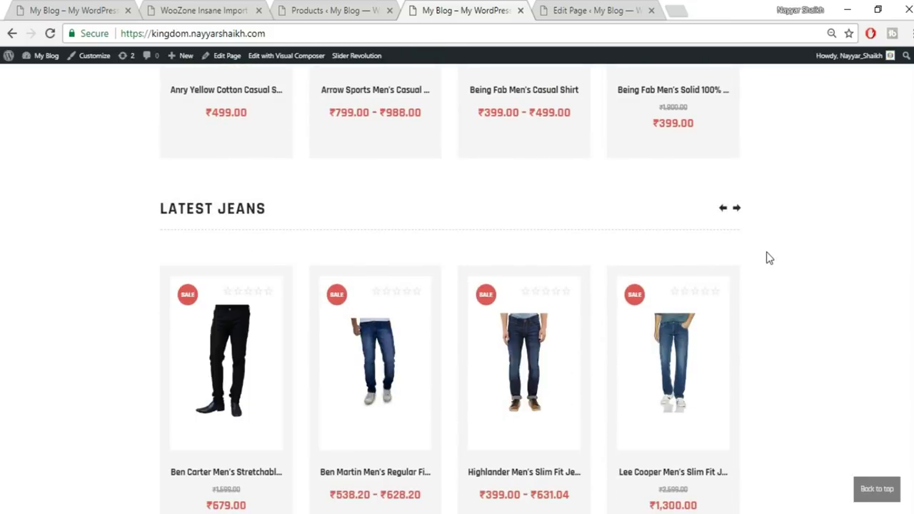
pyautogui.scroll(-5, 769, 258)
pyautogui.scroll(-5, 735, 316)
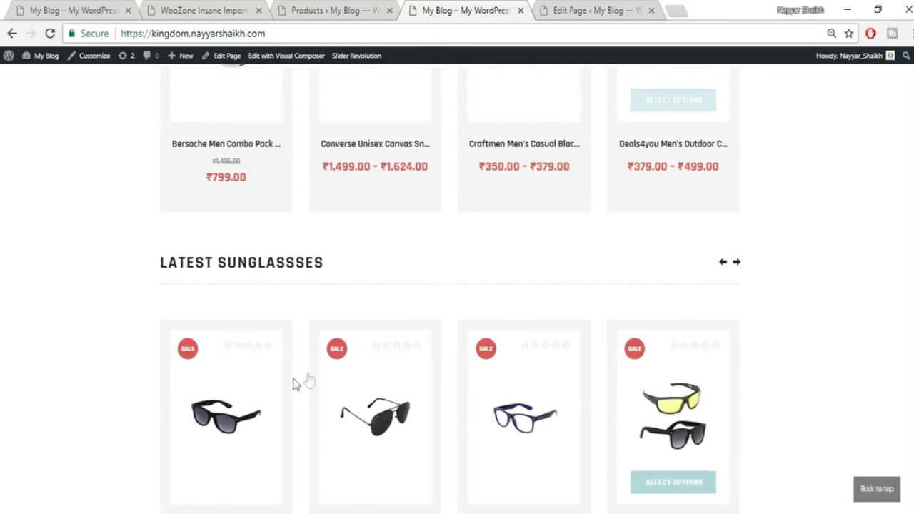
pyautogui.scroll(-5, 854, 349)
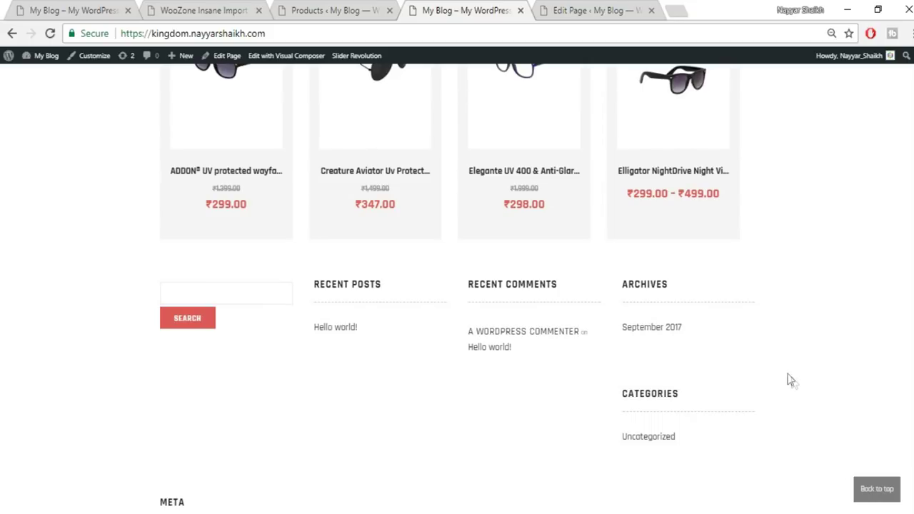
pyautogui.scroll(-1, 721, 312)
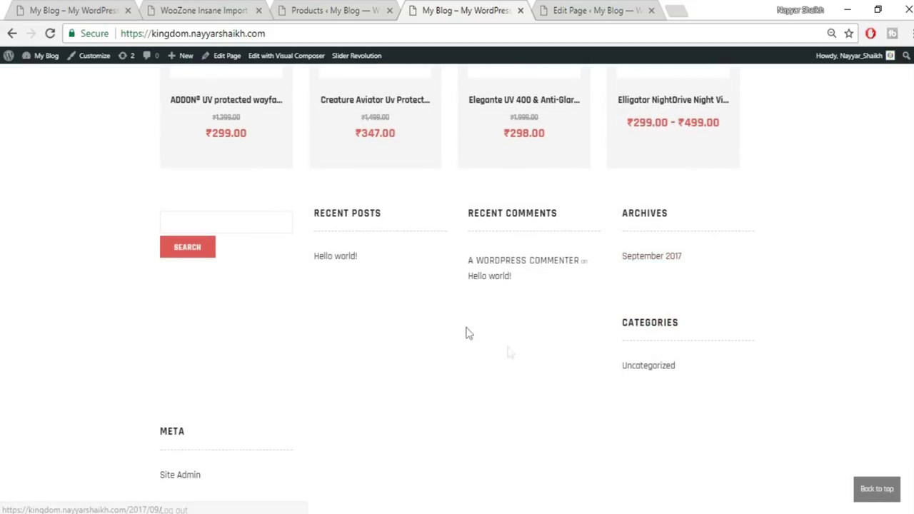
pyautogui.scroll(-4, 373, 333)
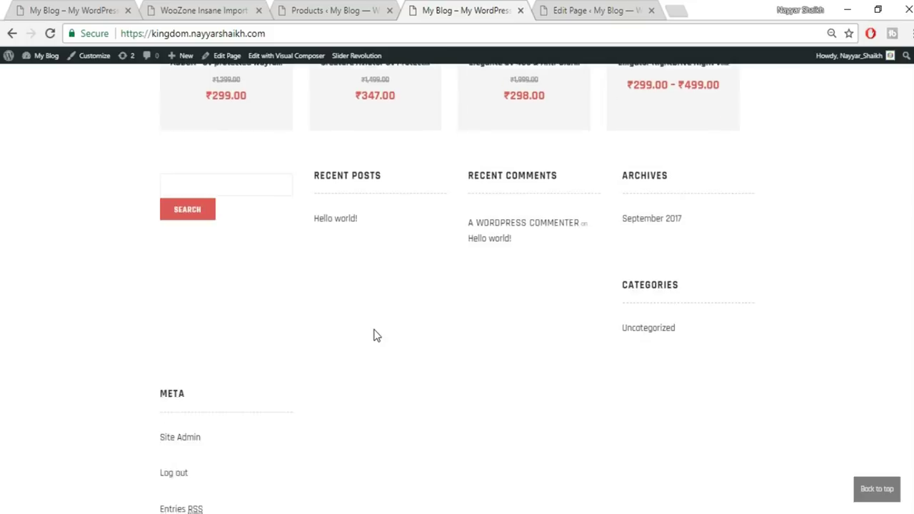
pyautogui.scroll(5, 464, 293)
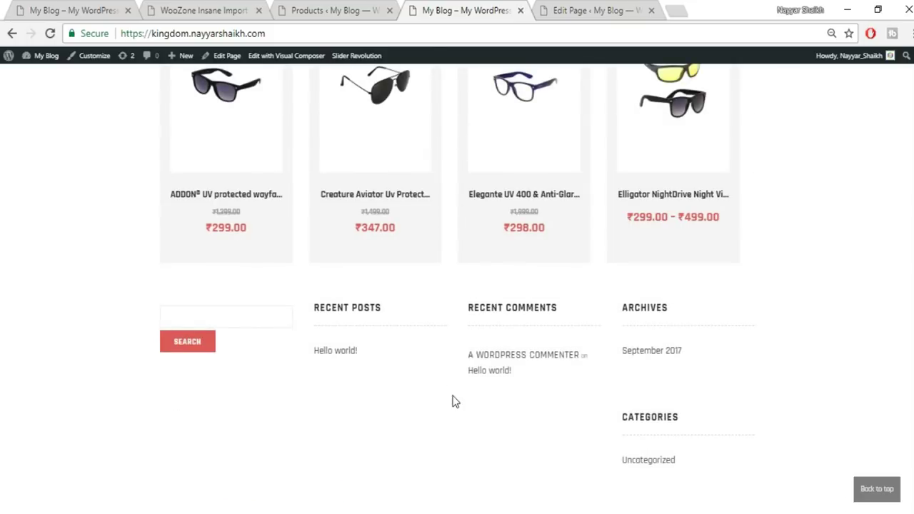
pyautogui.scroll(-2, 331, 133)
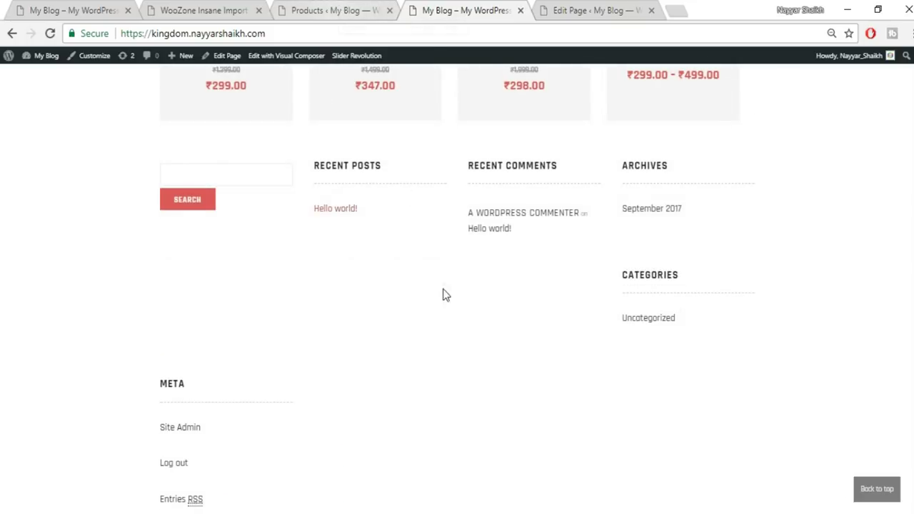
pyautogui.click(350, 10)
pyautogui.click(467, 10)
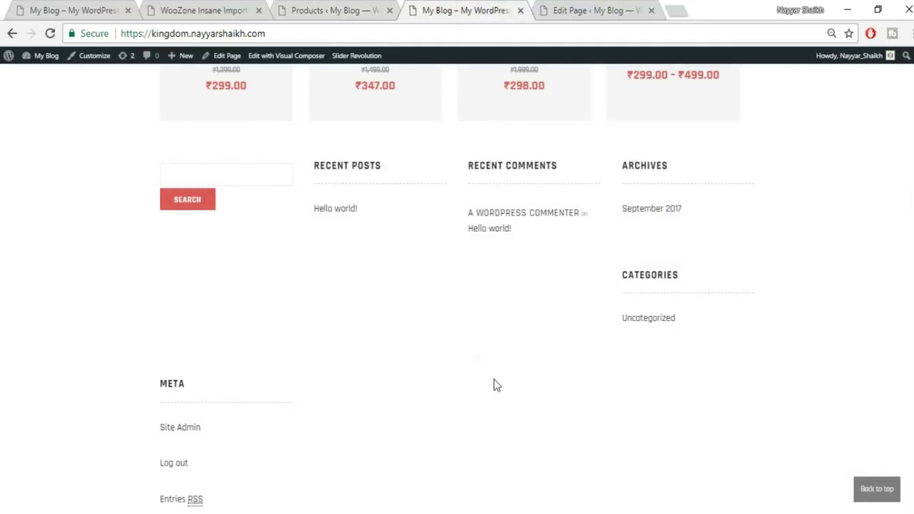
pyautogui.scroll(3, 496, 385)
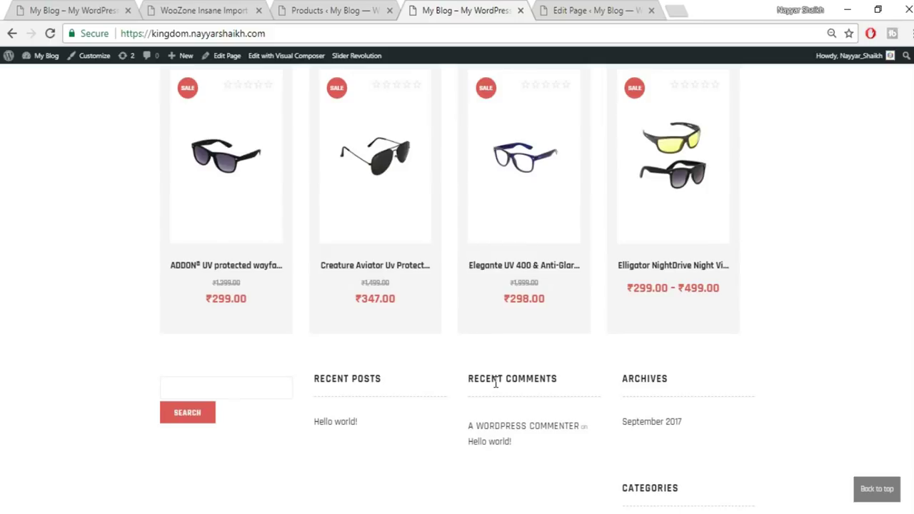
pyautogui.scroll(8, 638, 262)
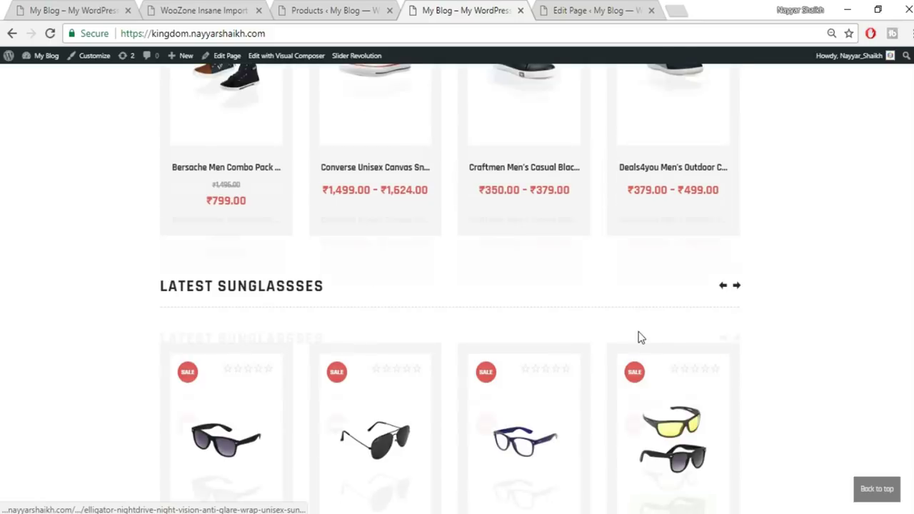
pyautogui.scroll(3, 640, 338)
# Go from the products admin list to the Appearance > Widgets page
pyautogui.click(346, 10)
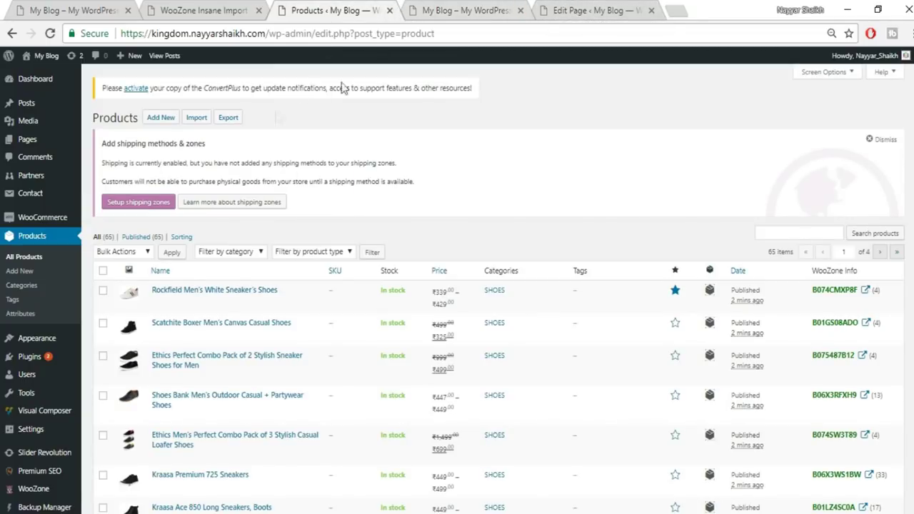
pyautogui.scroll(-2, 379, 200)
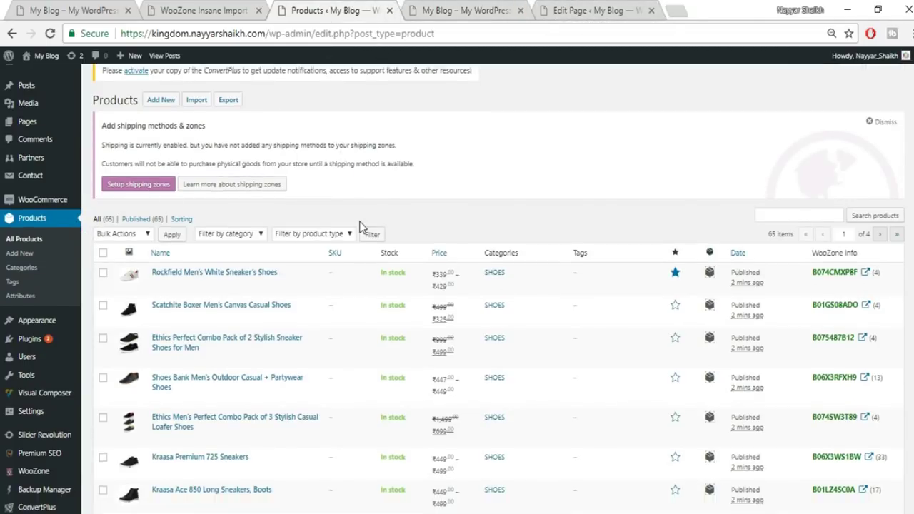
pyautogui.moveTo(54, 303)
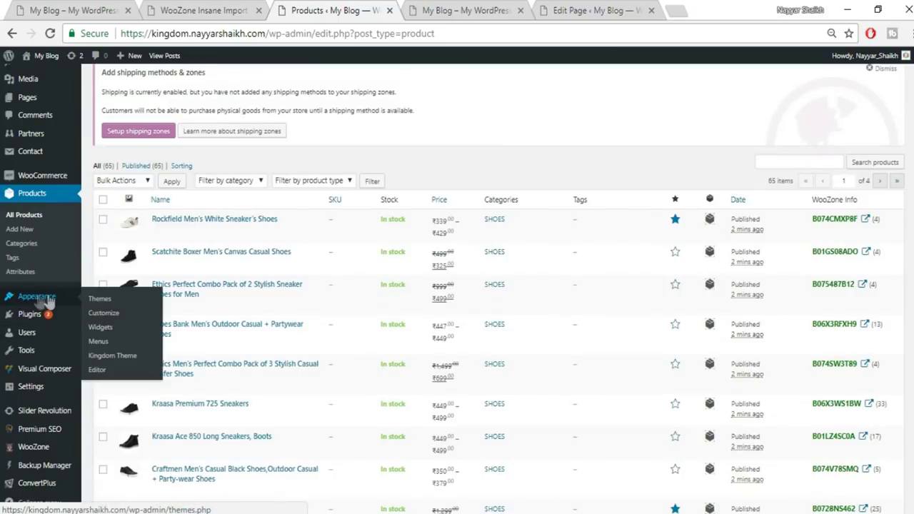
pyautogui.click(111, 335)
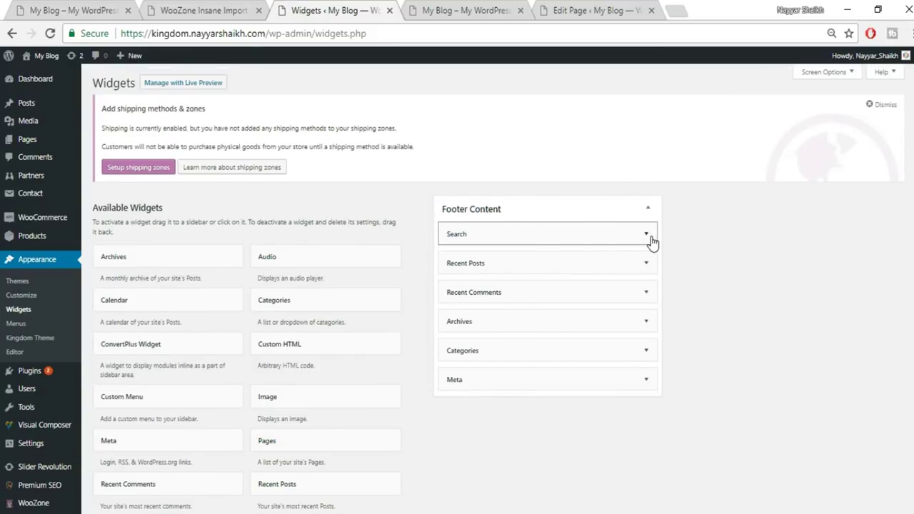
# Delete the Search, Categories and Recent Posts widgets from Footer Content
pyautogui.click(647, 234)
pyautogui.click(455, 293)
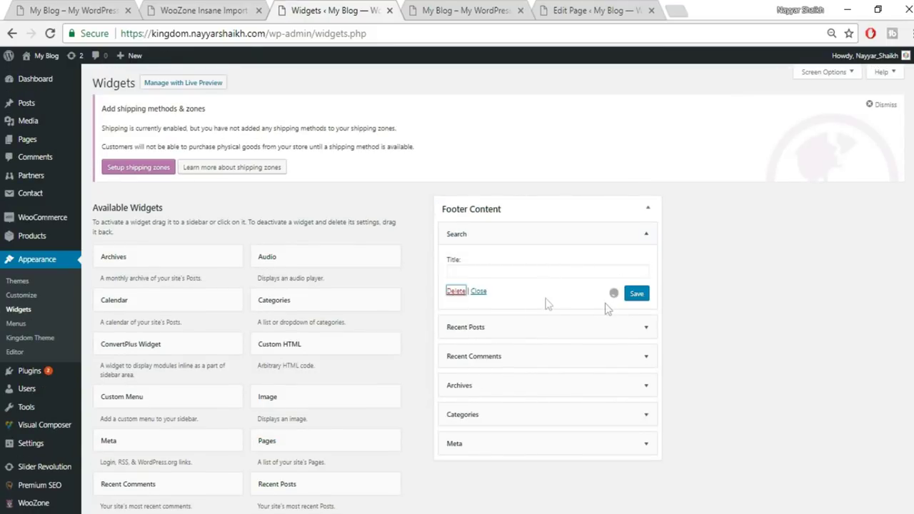
pyautogui.click(647, 322)
pyautogui.click(455, 420)
pyautogui.click(646, 235)
pyautogui.click(455, 334)
# Delete the Recent Comments, Archives and Meta widgets, then reload the storefront
pyautogui.click(646, 235)
pyautogui.click(455, 315)
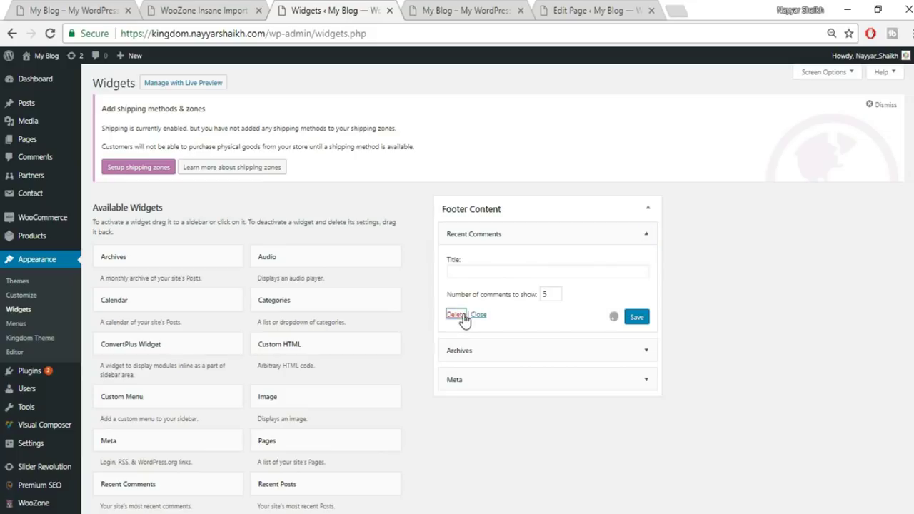
pyautogui.click(646, 234)
pyautogui.click(456, 321)
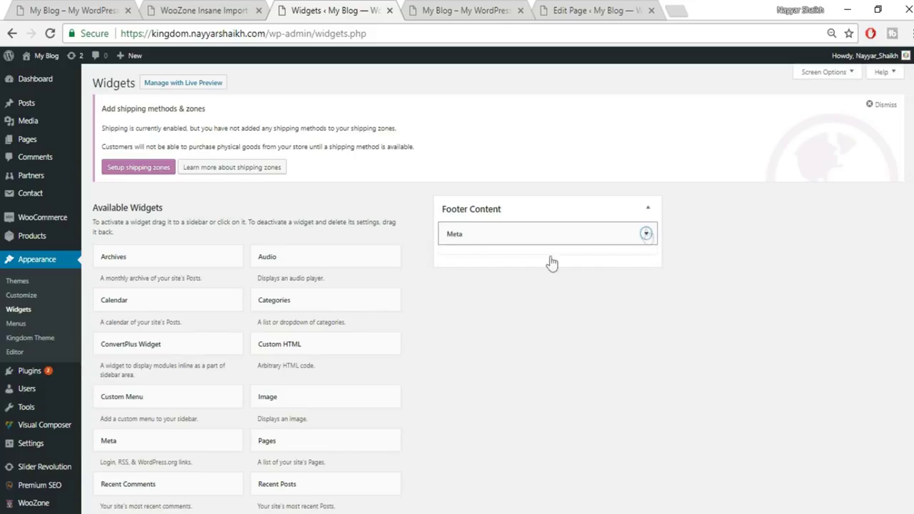
pyautogui.click(456, 292)
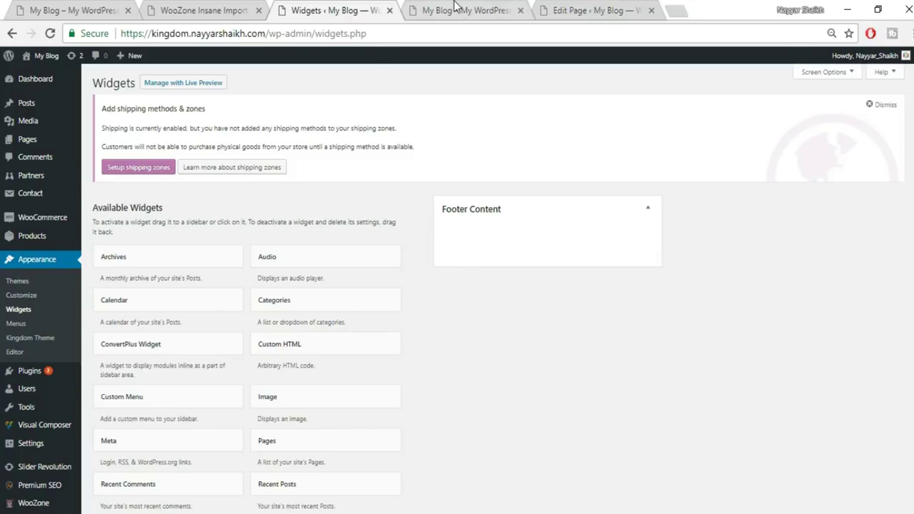
pyautogui.click(455, 10)
pyautogui.click(50, 33)
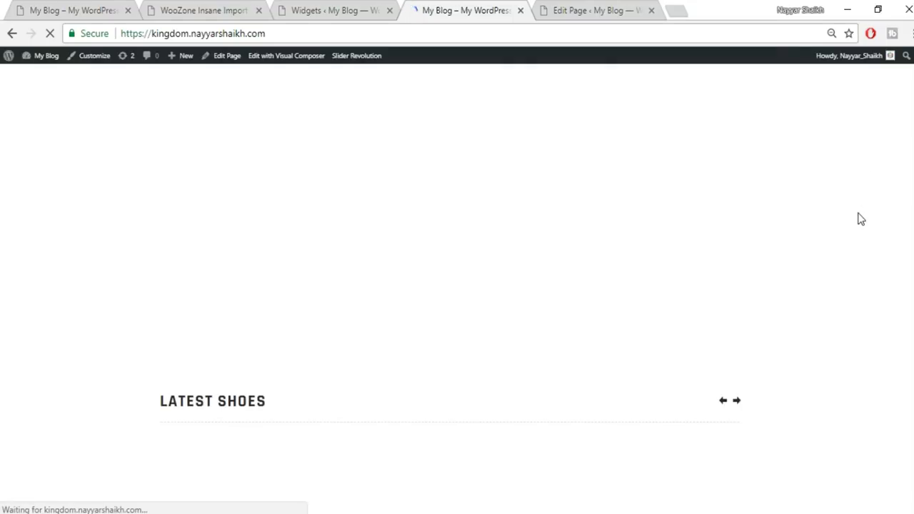
# Scroll to the widget-free footer and inspect its copyright credit text
pyautogui.scroll(-10, 862, 222)
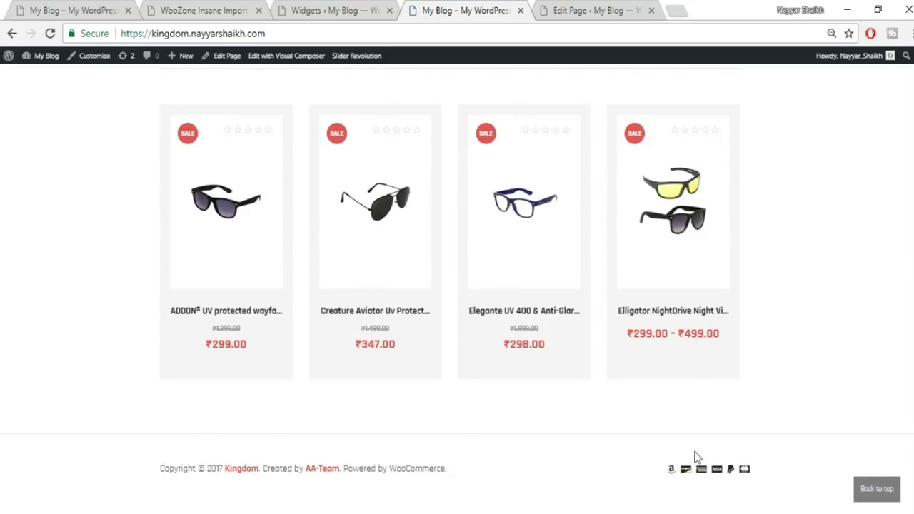
pyautogui.moveTo(161, 471); pyautogui.dragTo(280, 468)
pyautogui.click(565, 453)
# Open Customizer Footer Options, review the Amazon URL and keep Show Partners Module at YES
pyautogui.click(91, 63)
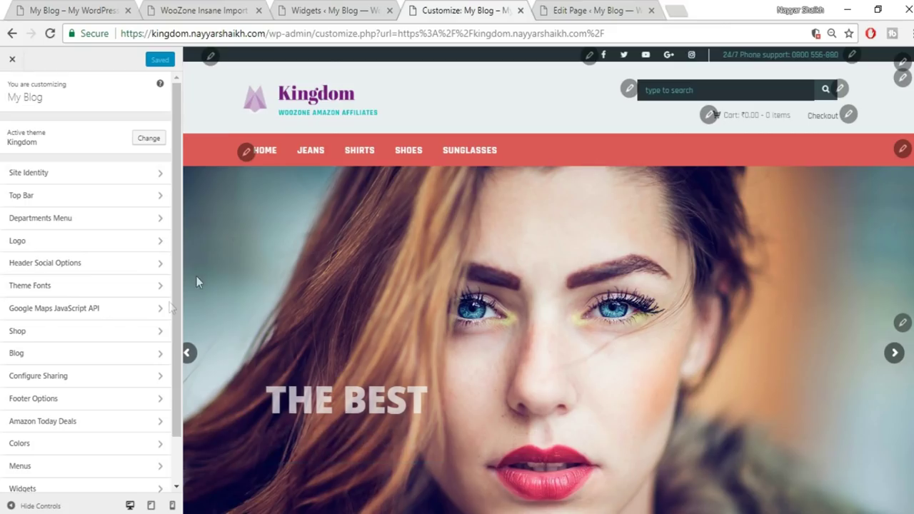
pyautogui.click(107, 400)
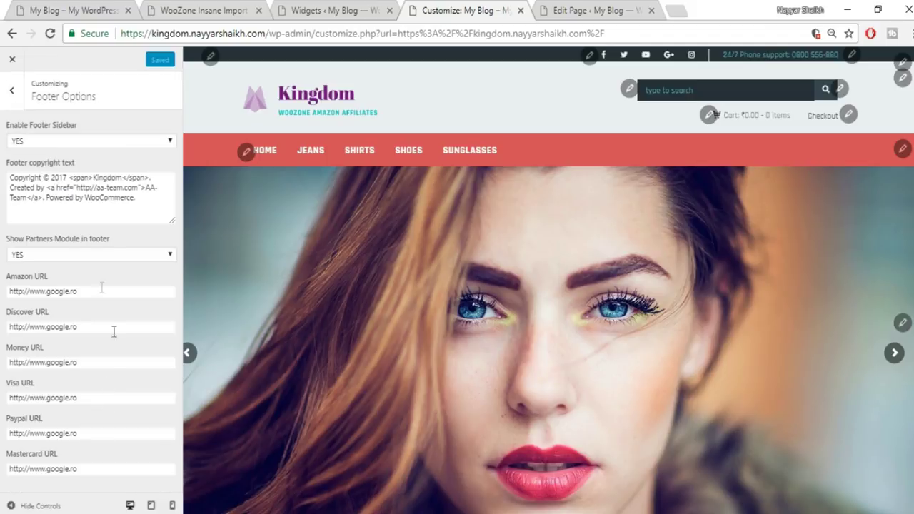
pyautogui.scroll(-5, 412, 311)
pyautogui.scroll(-15, 414, 321)
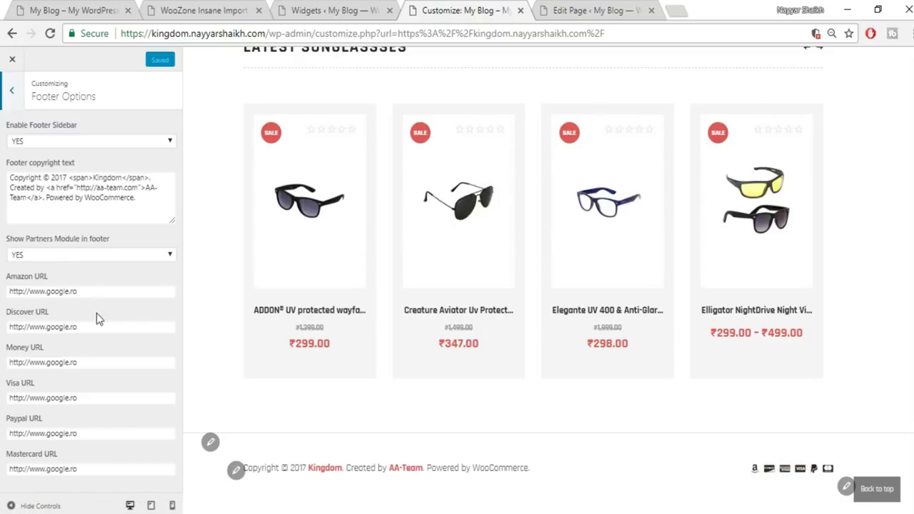
pyautogui.tripleClick(106, 293)
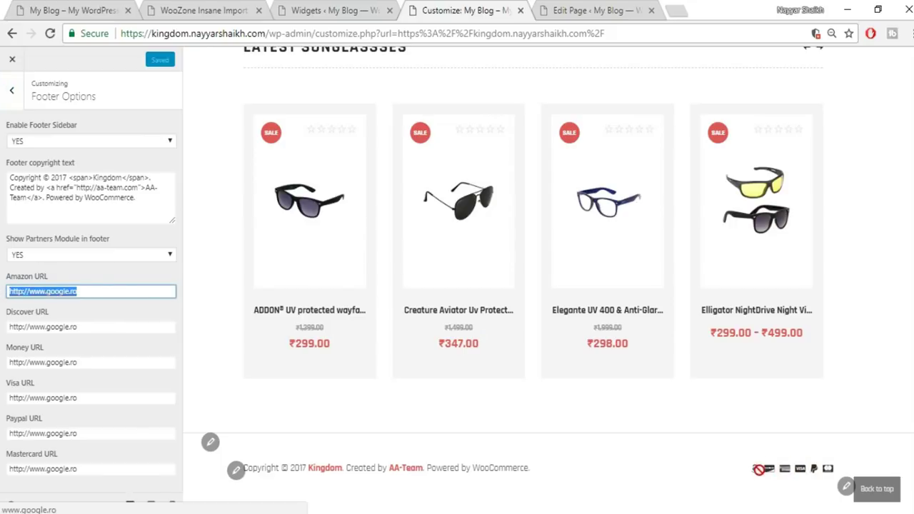
pyautogui.click(92, 254)
pyautogui.click(92, 253)
pyautogui.click(73, 257)
pyautogui.click(140, 239)
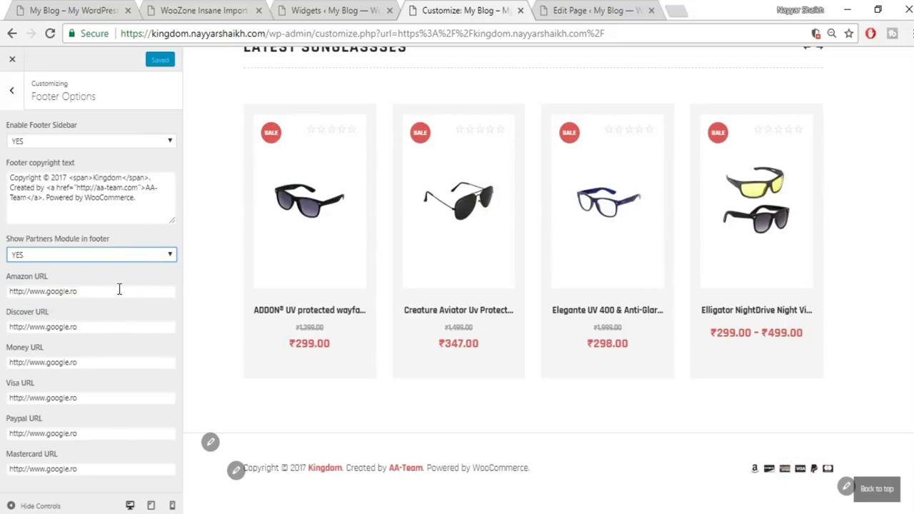
# Replace the Amazon URL and Discover URL values with #
pyautogui.moveTo(119, 288); pyautogui.dragTo(3, 296)
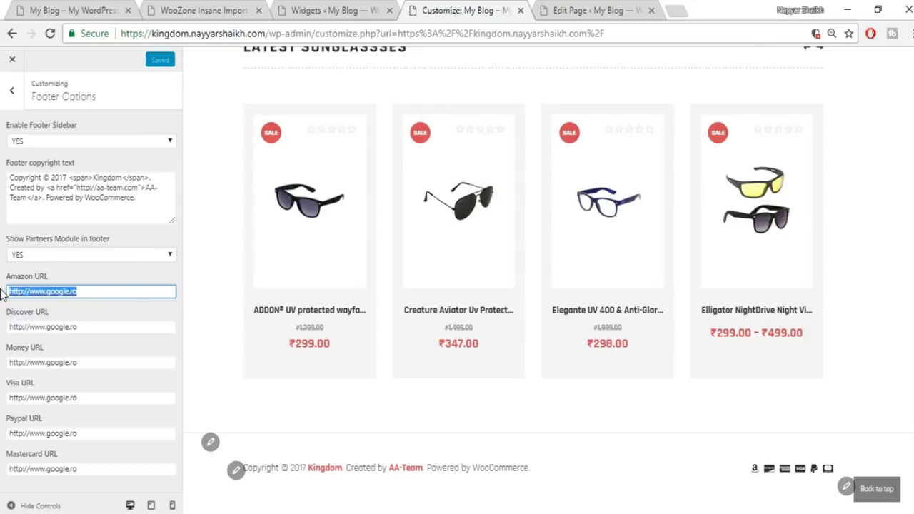
pyautogui.write('#')
pyautogui.moveTo(88, 328); pyautogui.dragTo(8, 330)
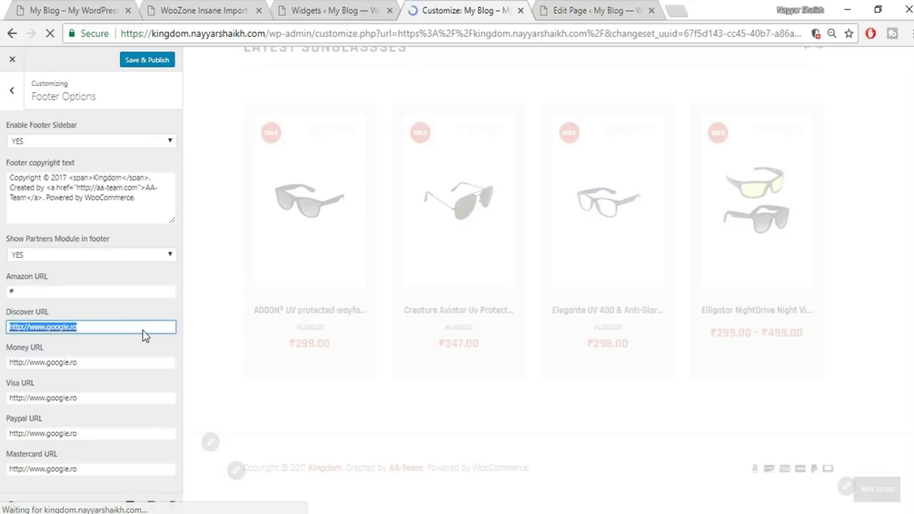
pyautogui.write('#')
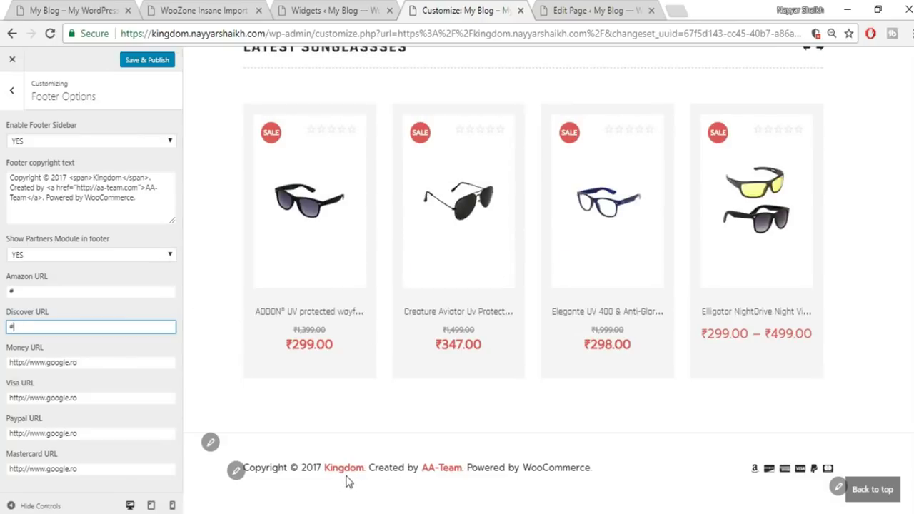
# Change Kingdom to BloggDude in the copyright text and remove 'Powered by WooCommerce'
pyautogui.moveTo(94, 179); pyautogui.dragTo(121, 178)
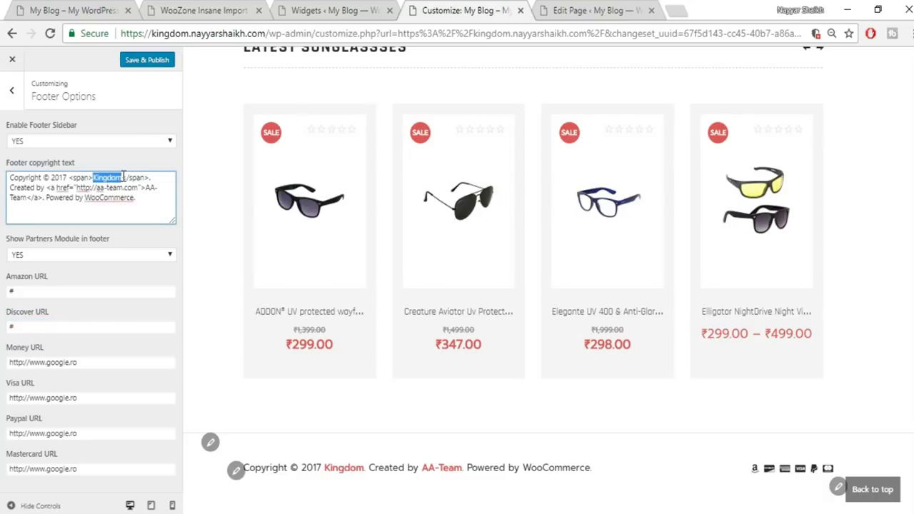
pyautogui.write('BloggDude')
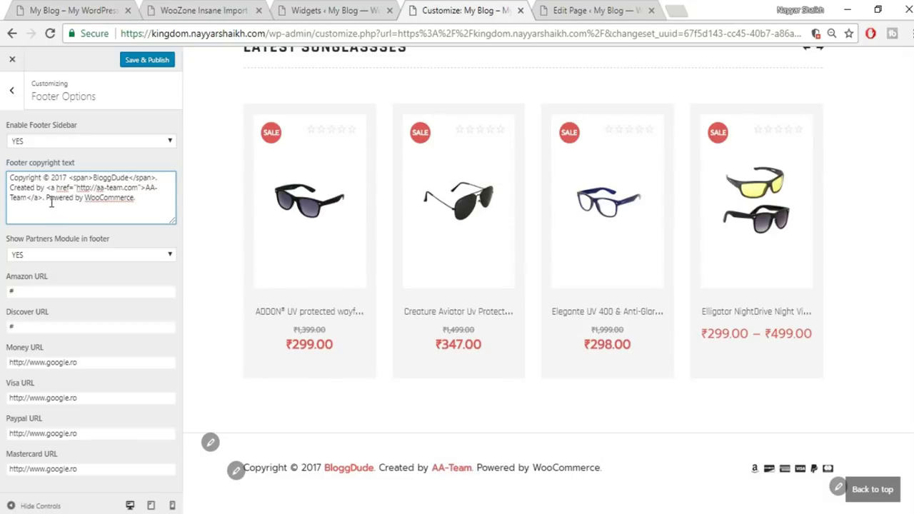
pyautogui.keyDown('shift'); pyautogui.click(146, 202); pyautogui.keyUp('shift')
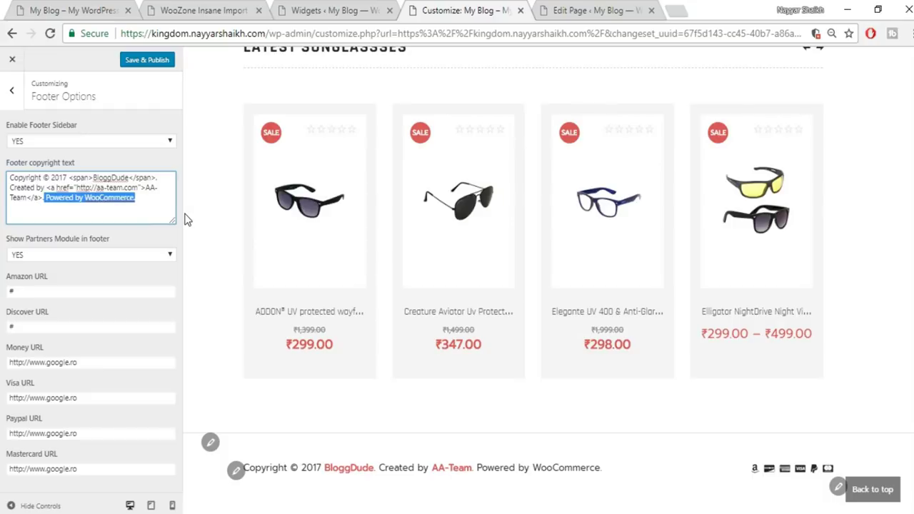
pyautogui.press('BackSpace')
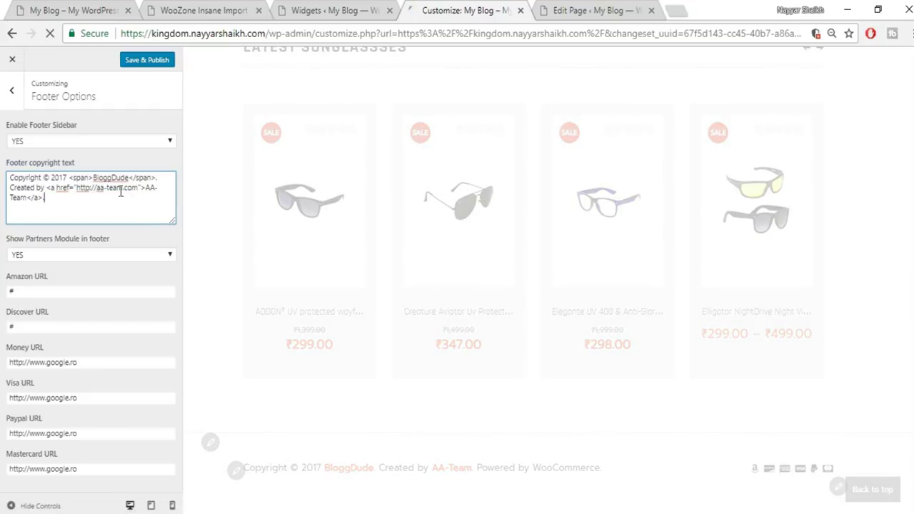
# Replace AA-Team with the owner's name, link it to #, and Save & Publish
pyautogui.moveTo(152, 197); pyautogui.dragTo(145, 187)
pyautogui.click(89, 198)
pyautogui.moveTo(145, 189); pyautogui.dragTo(26, 200)
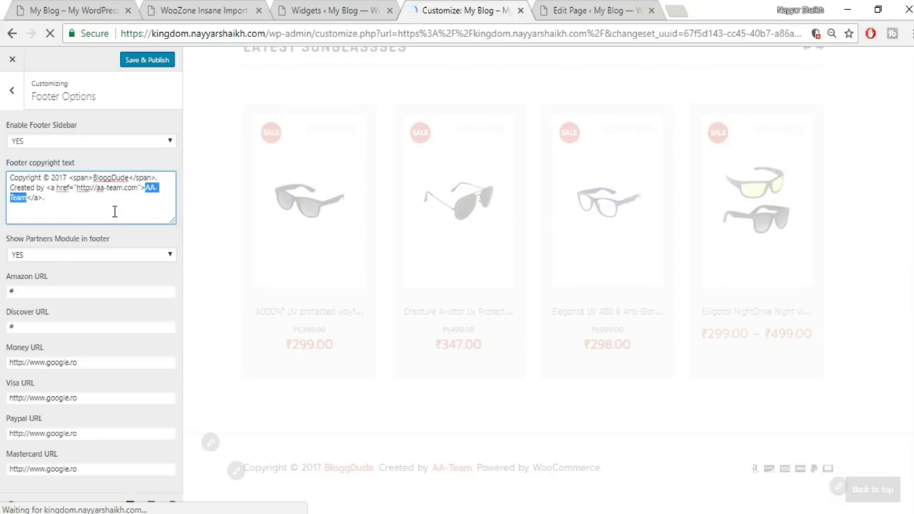
pyautogui.write('Nayyar Shaikh')
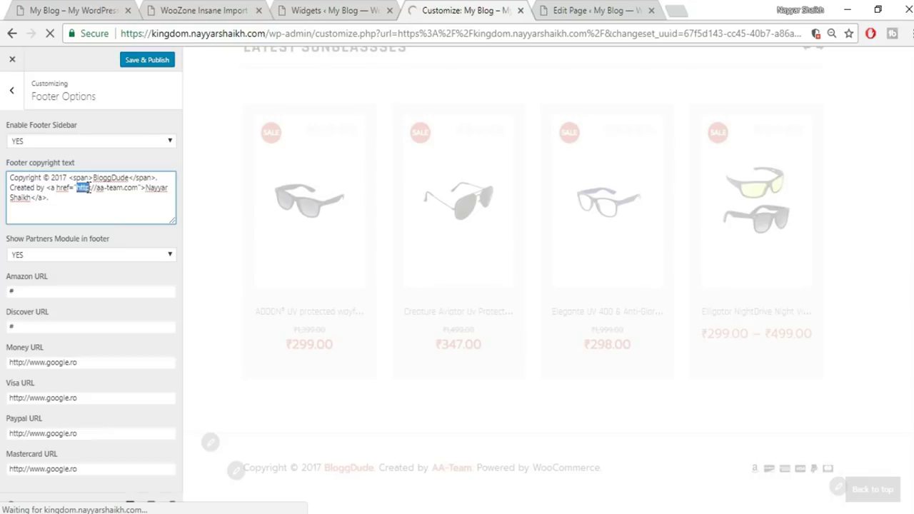
pyautogui.moveTo(119, 187); pyautogui.dragTo(137, 188)
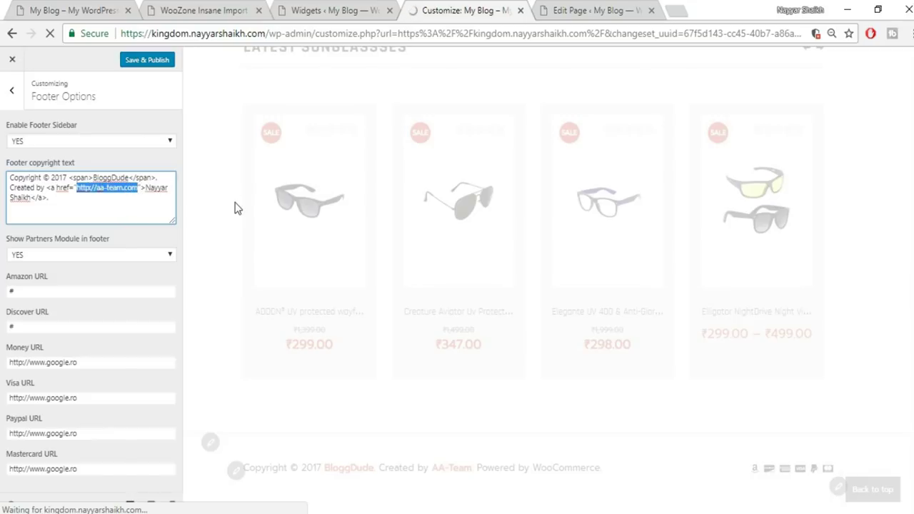
pyautogui.press('BackSpace')
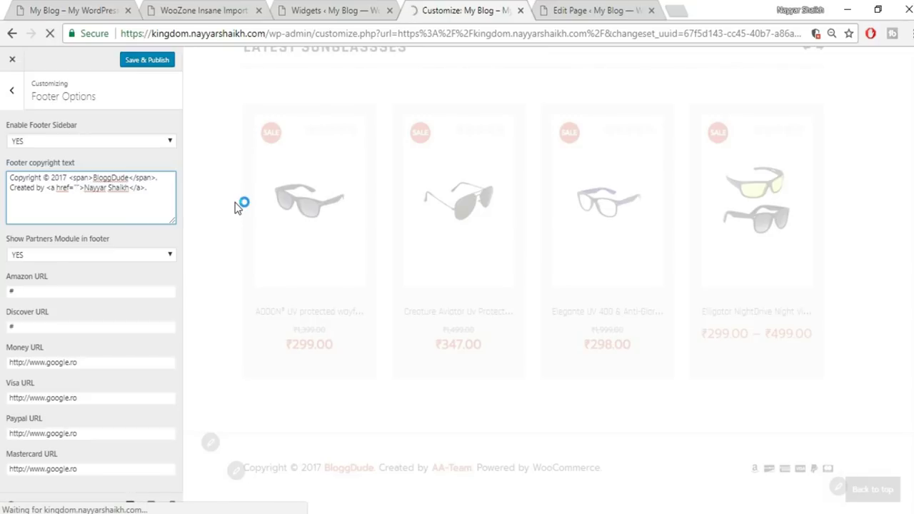
pyautogui.write('#')
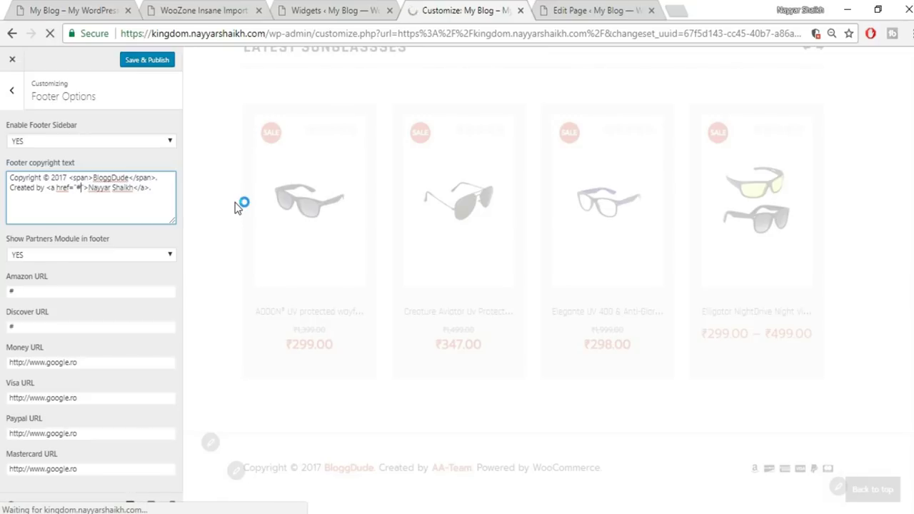
pyautogui.click(148, 61)
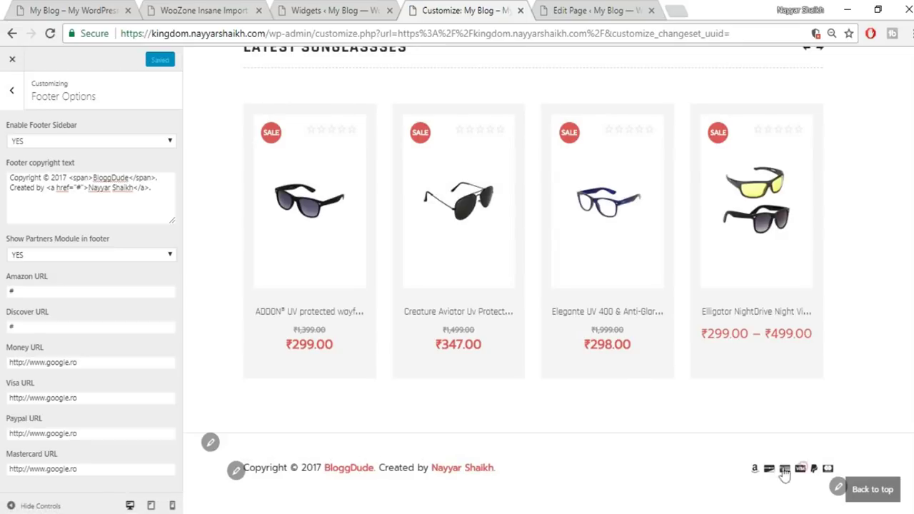
# Close the Customizer and scroll the live home page toward Featured Products
pyautogui.click(8, 62)
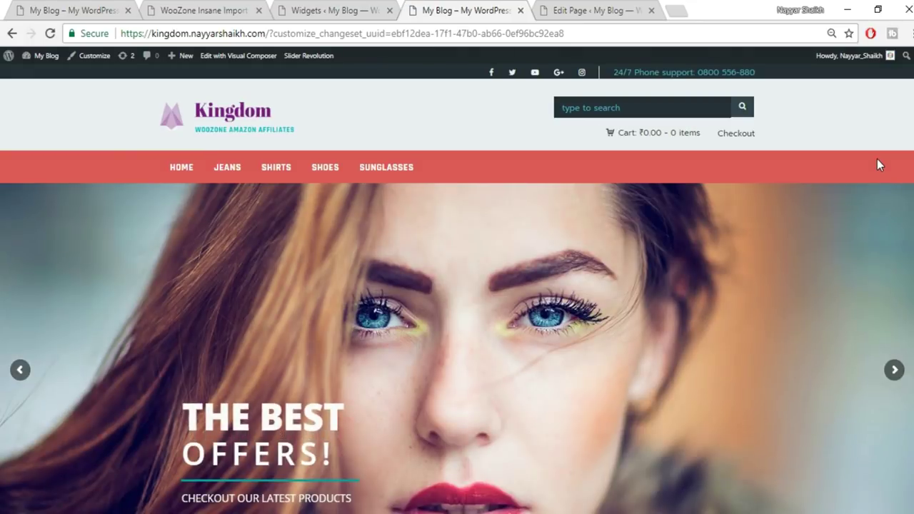
pyautogui.scroll(-7, 878, 159)
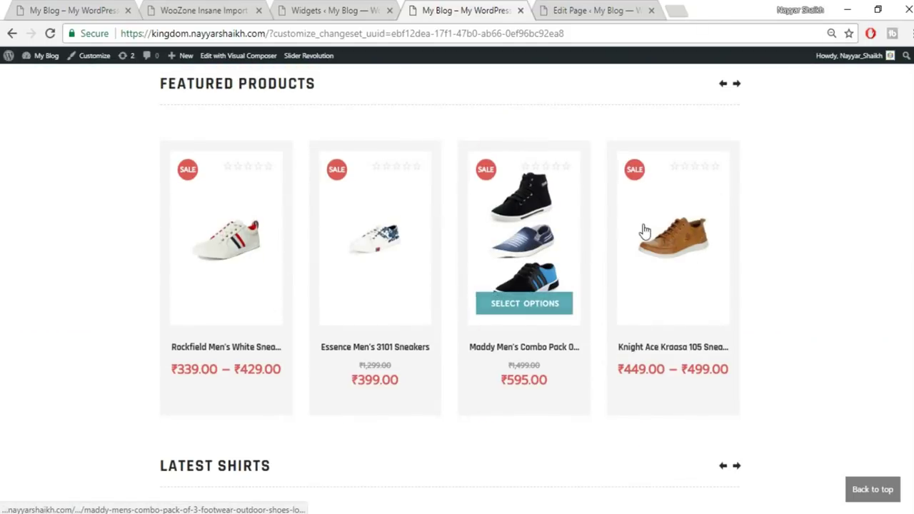
# Open the Maddy Men's Combo Pack product page and choose size 7
pyautogui.click(554, 233)
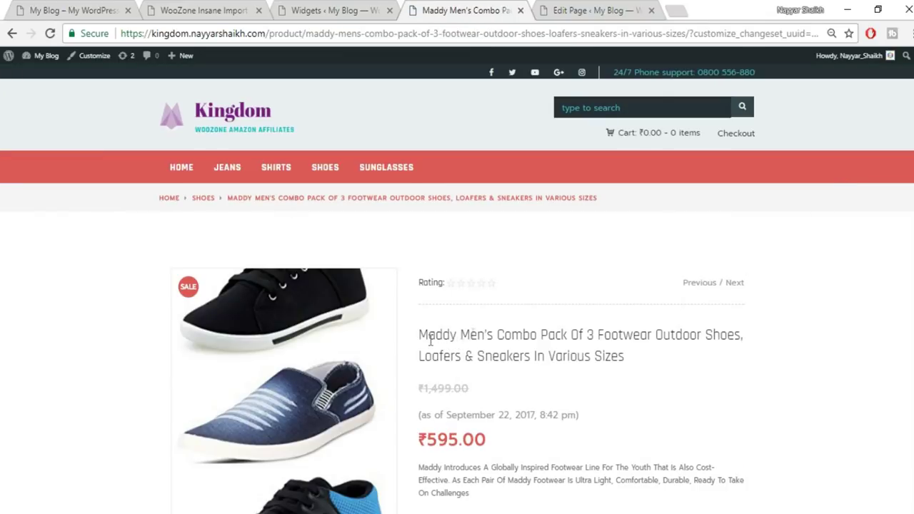
pyautogui.scroll(-1, 612, 382)
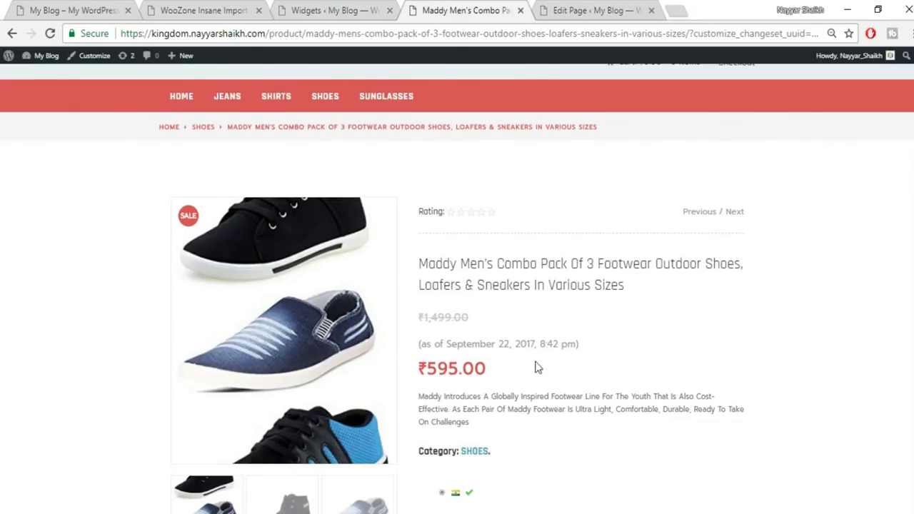
pyautogui.scroll(-1, 543, 363)
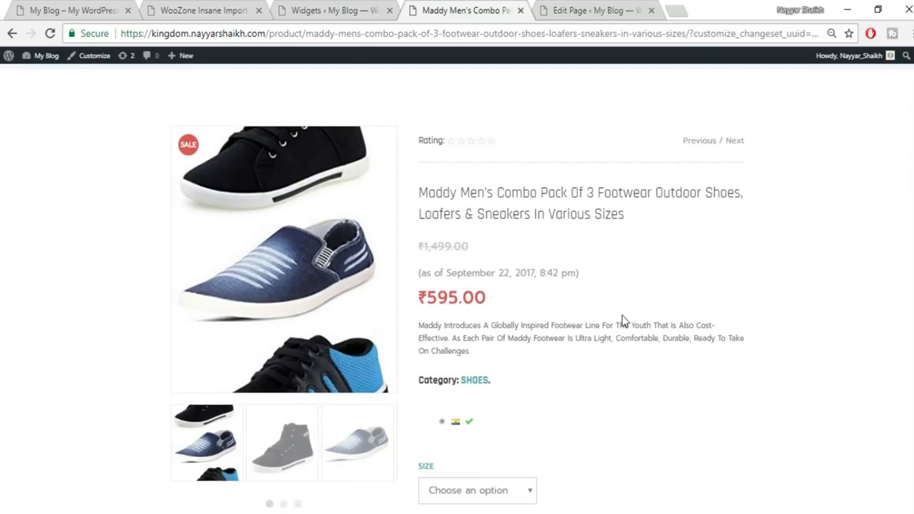
pyautogui.scroll(-1, 622, 321)
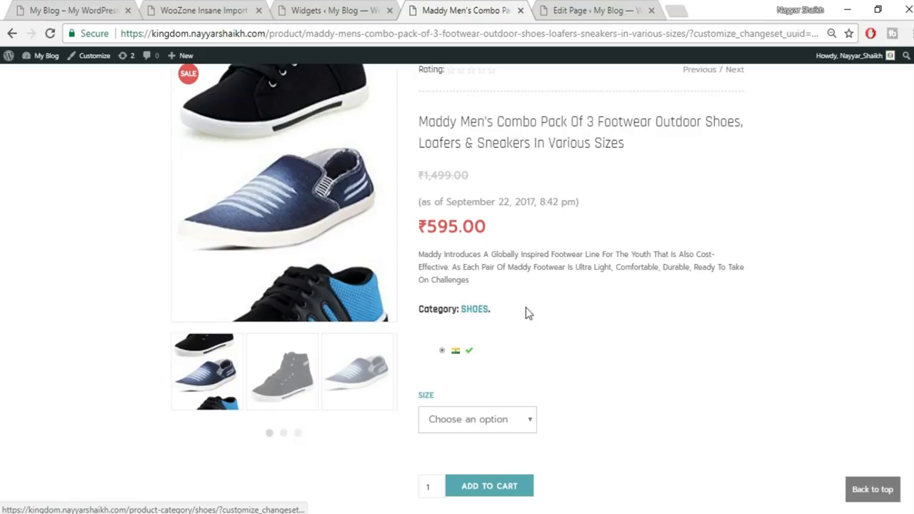
pyautogui.scroll(-2, 598, 333)
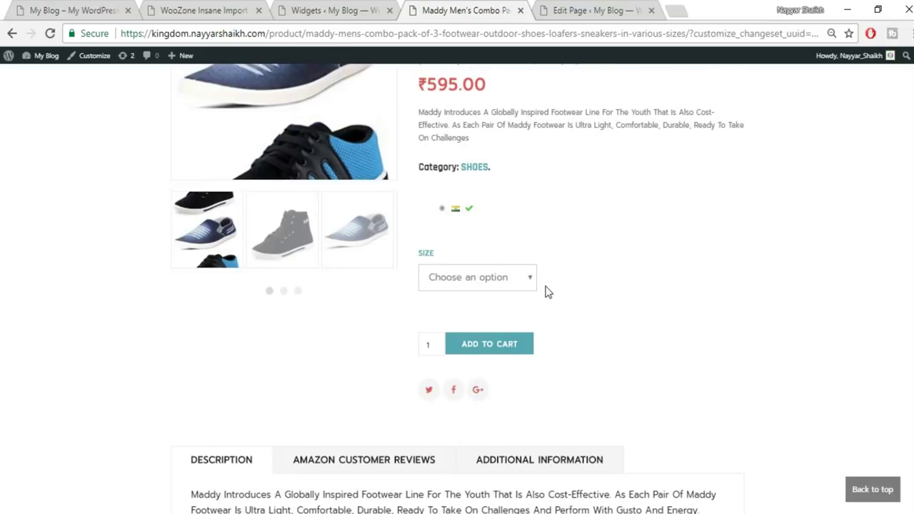
pyautogui.scroll(1, 546, 292)
pyautogui.click(479, 350)
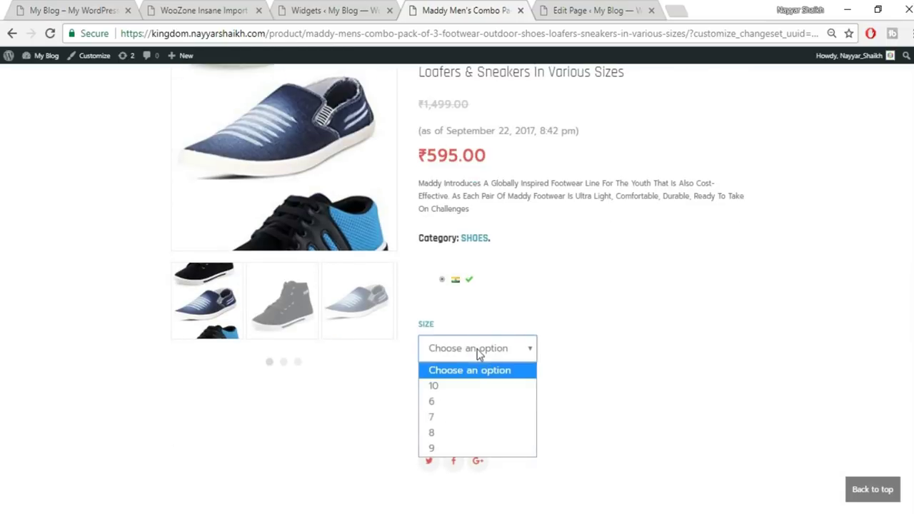
pyautogui.click(462, 418)
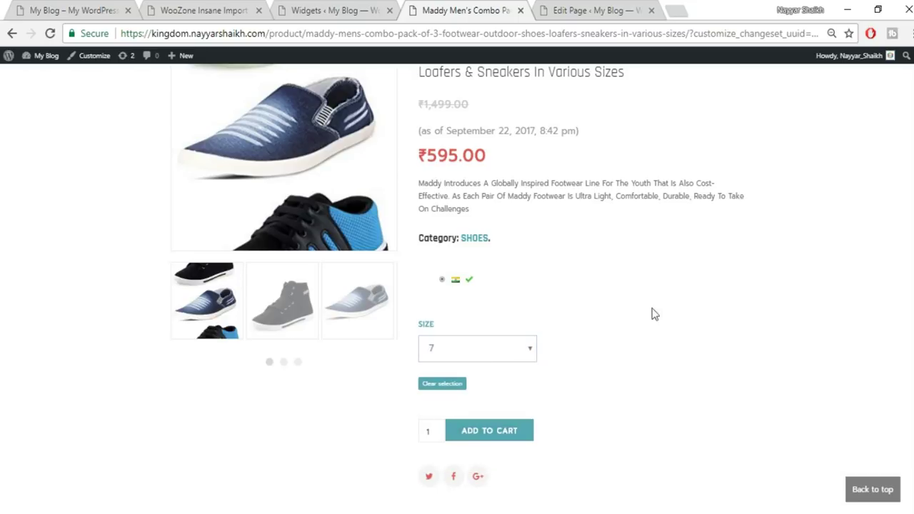
# Browse the Amazon reviews and Additional Information tabs, then add the shoes to the cart
pyautogui.scroll(-1, 325, 450)
pyautogui.scroll(-3, 265, 366)
pyautogui.scroll(-2, 445, 281)
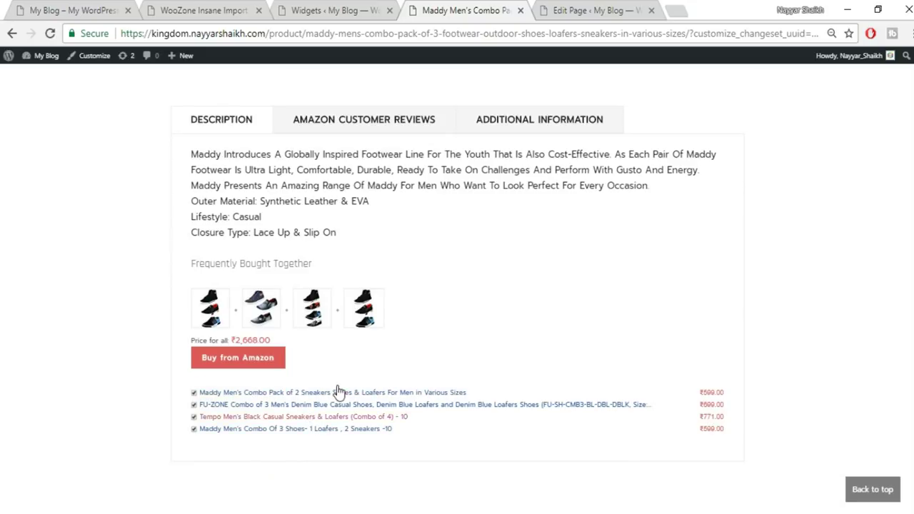
pyautogui.click(379, 123)
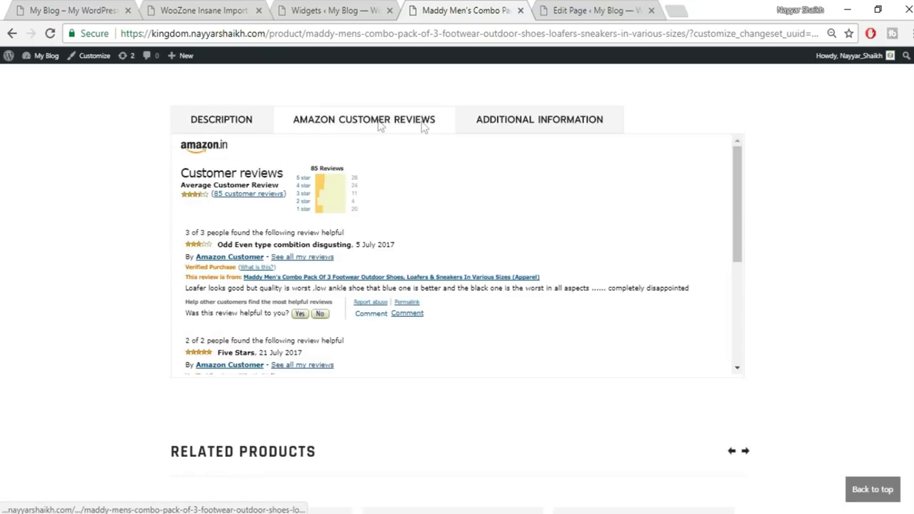
pyautogui.click(522, 122)
pyautogui.scroll(5, 757, 318)
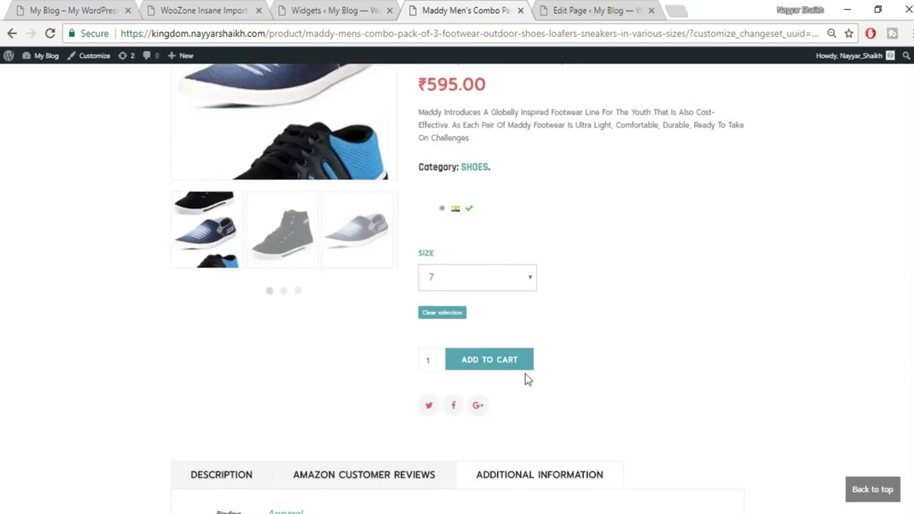
pyautogui.scroll(2, 593, 345)
pyautogui.scroll(-1, 655, 355)
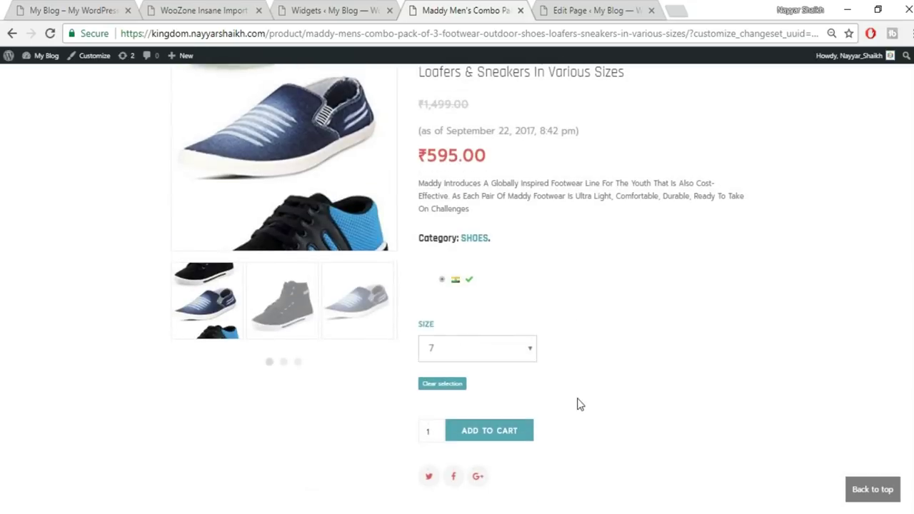
pyautogui.click(486, 433)
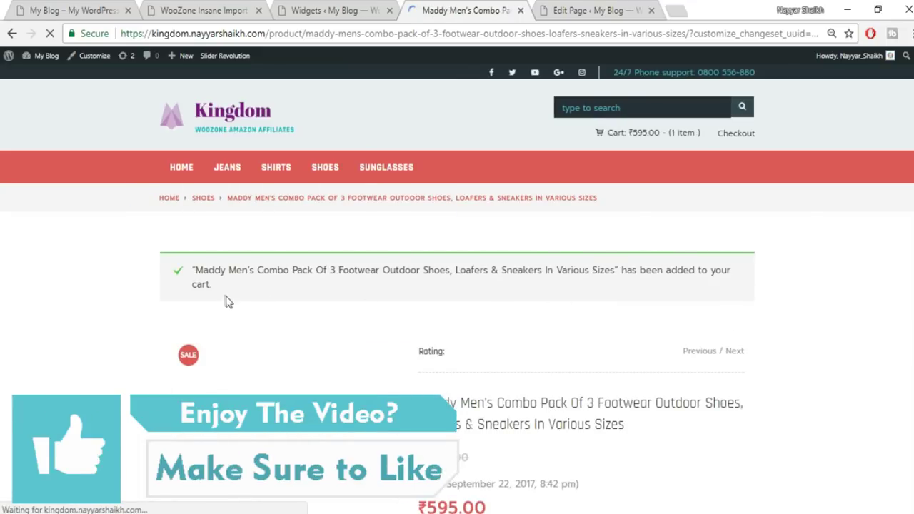
# Check out the cart to reach Amazon.in's add-to-cart page and highlight the AssociateTag
pyautogui.click(648, 137)
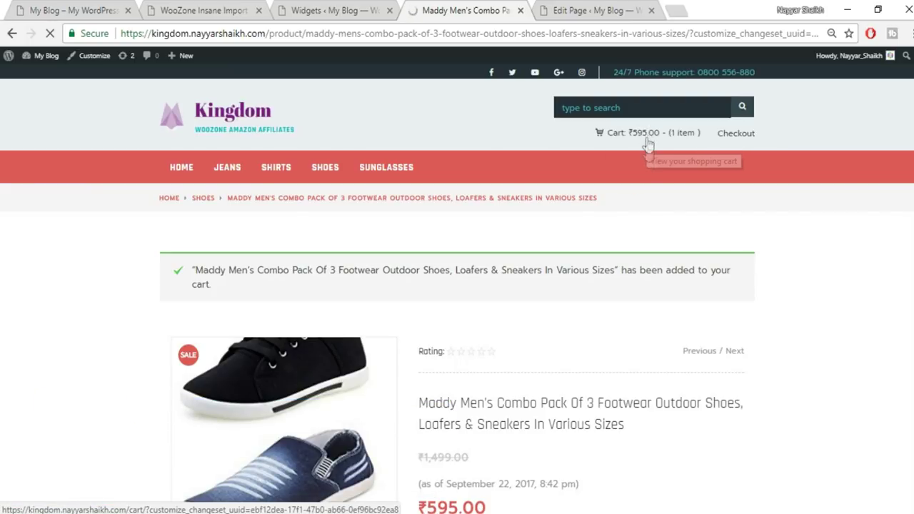
pyautogui.scroll(-3, 804, 251)
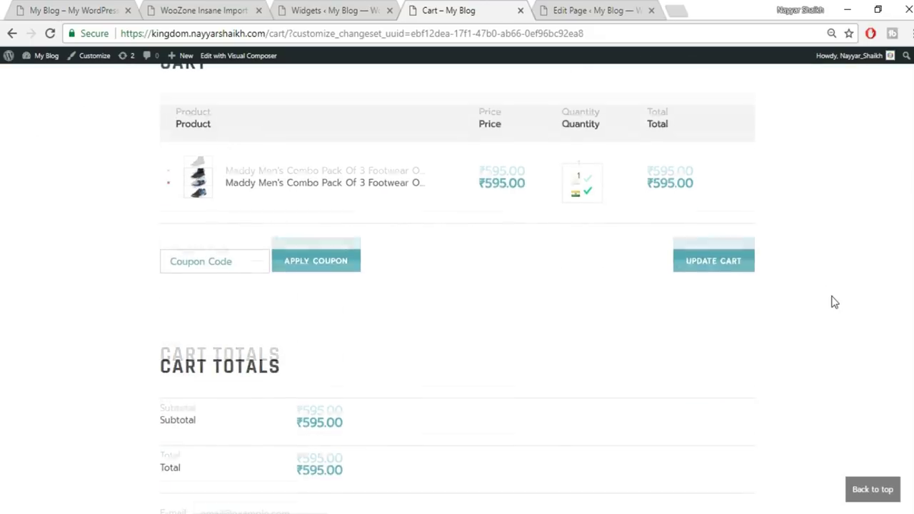
pyautogui.scroll(-2, 833, 302)
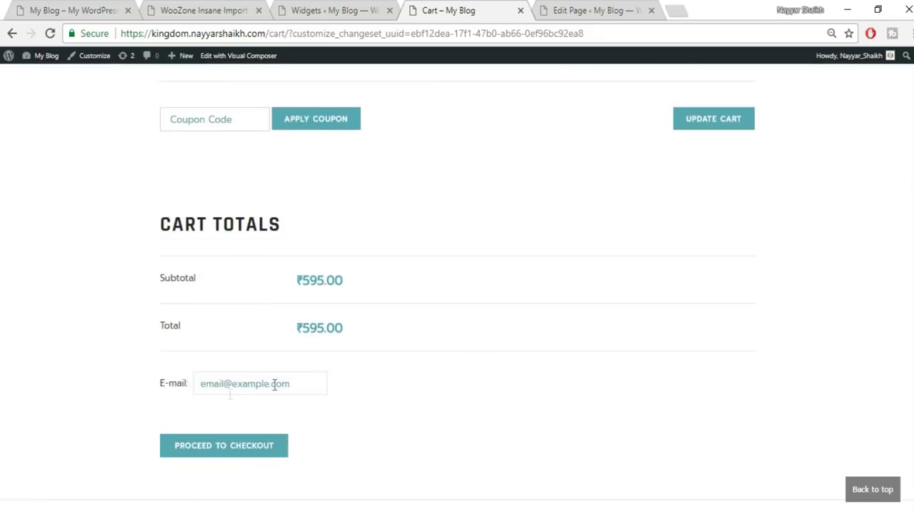
pyautogui.click(232, 456)
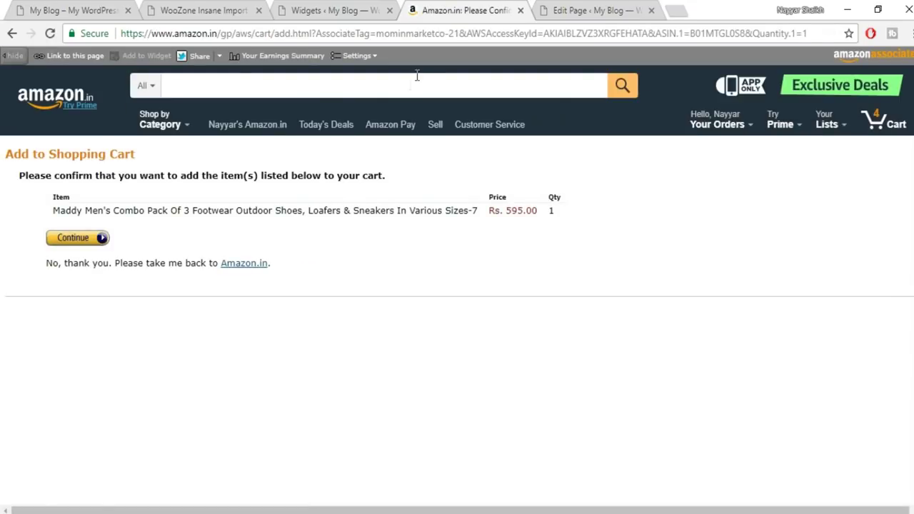
pyautogui.moveTo(376, 34); pyautogui.dragTo(460, 30)
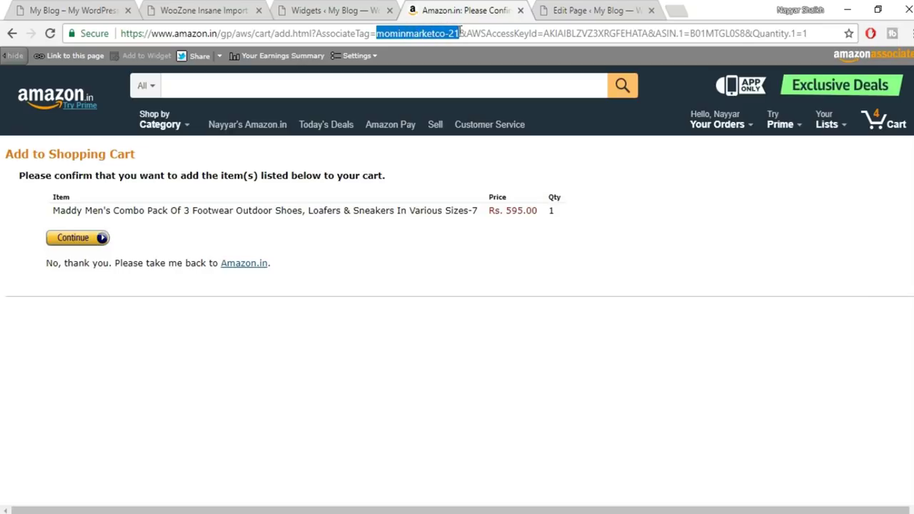